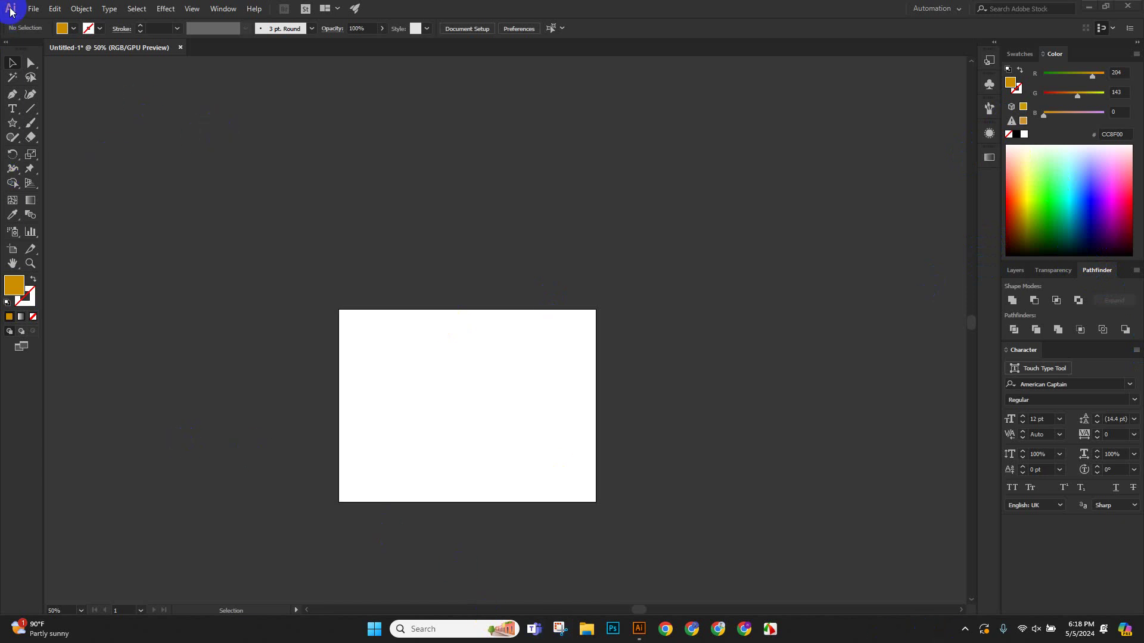
# Close Illustrator without saving the untitled document and relaunch the program.
pyautogui.click(33, 9)
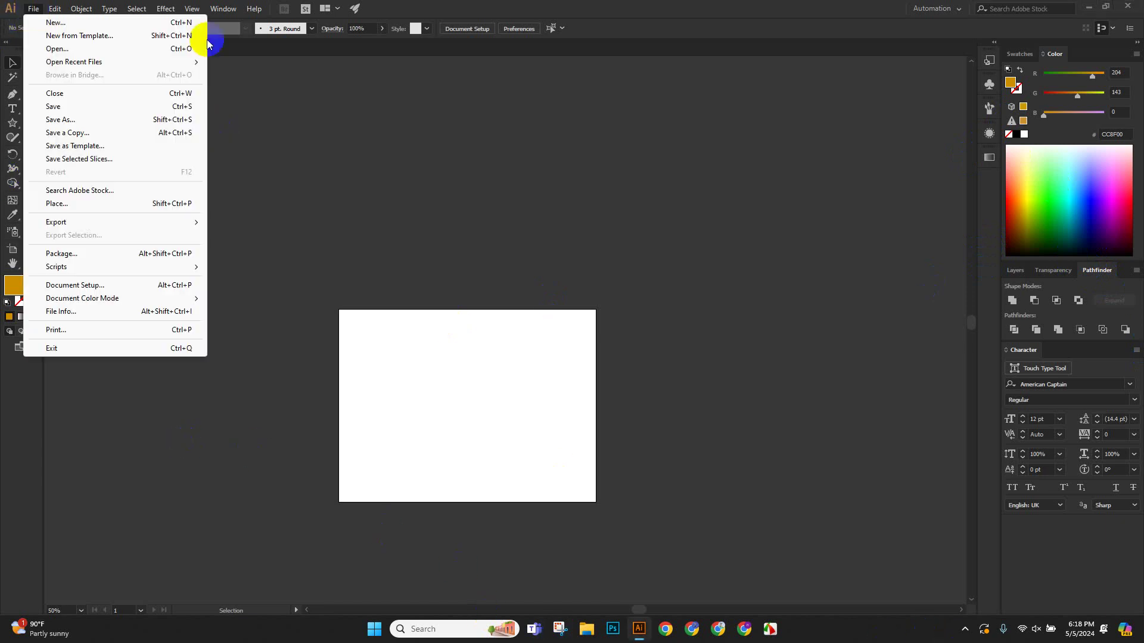
pyautogui.click(1138, 10)
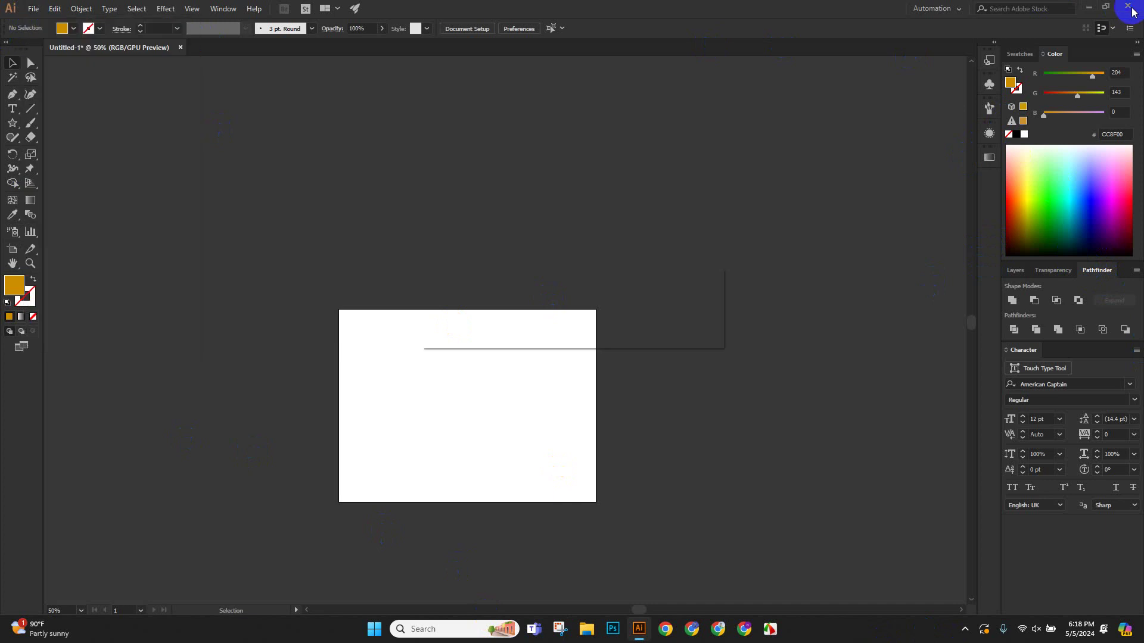
pyautogui.click(632, 329)
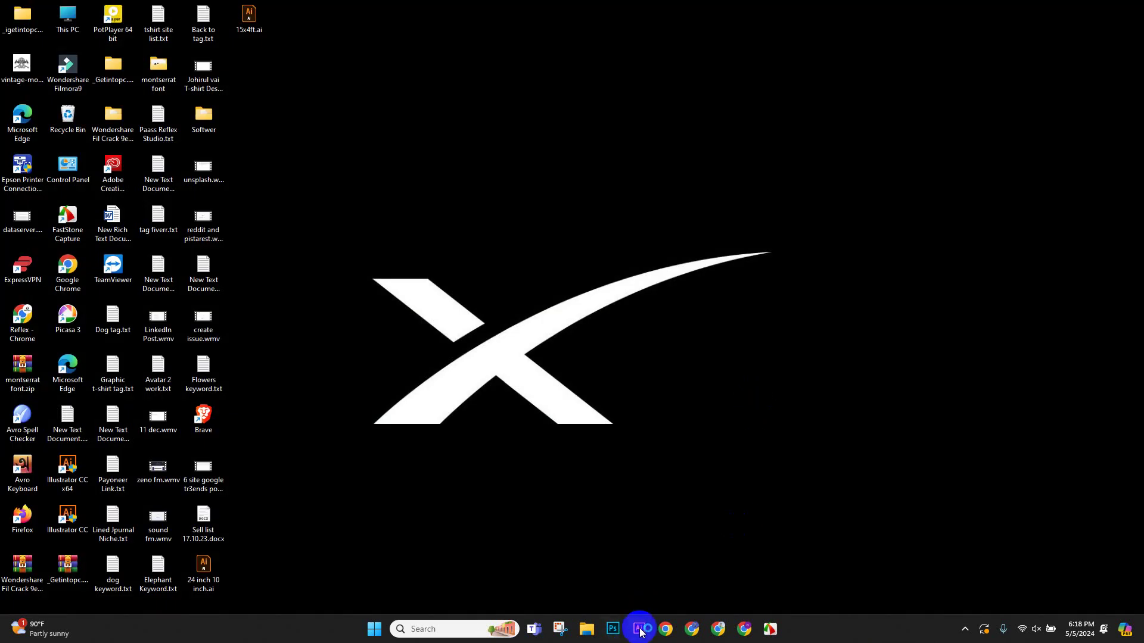
pyautogui.click(639, 629)
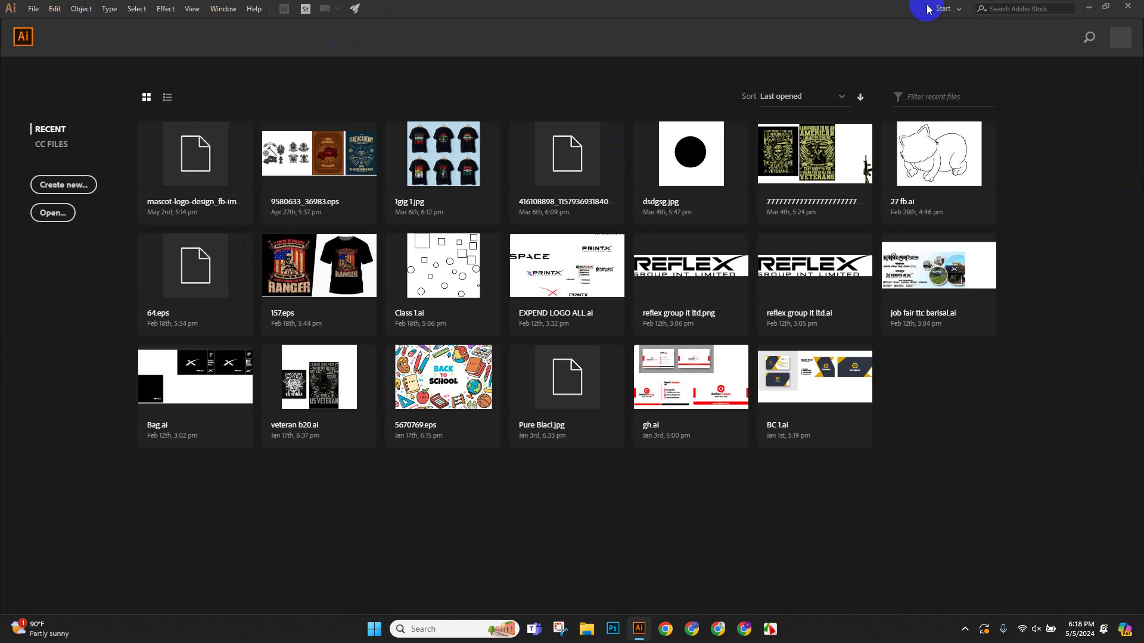
pyautogui.click(583, 286)
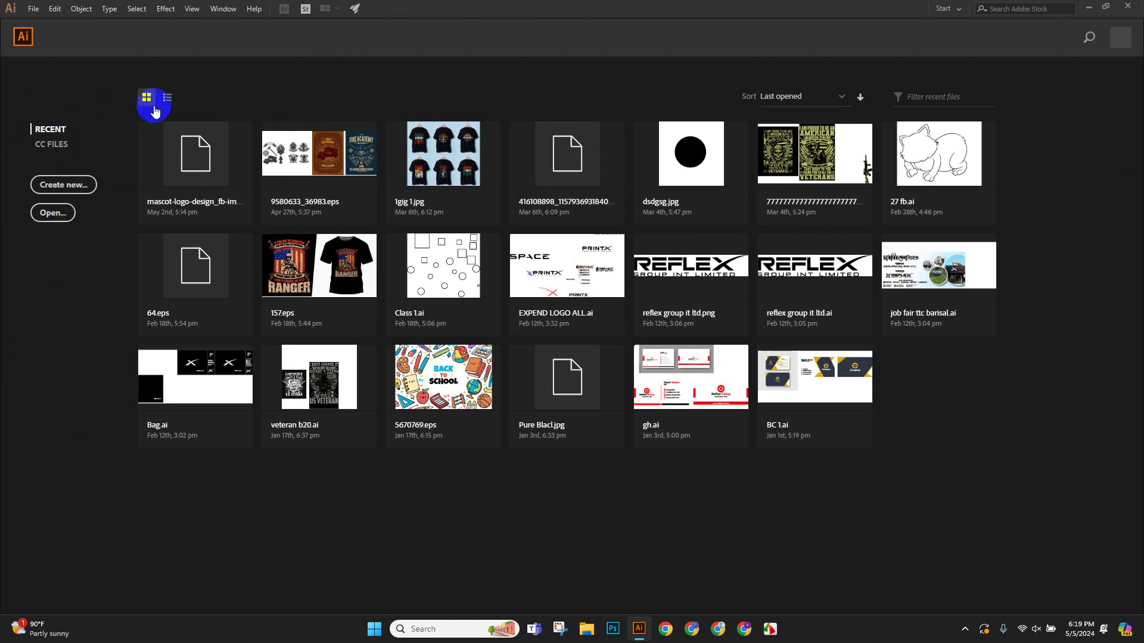
# Start creating a new document, and move and enlarge the New Document window.
pyautogui.click(68, 190)
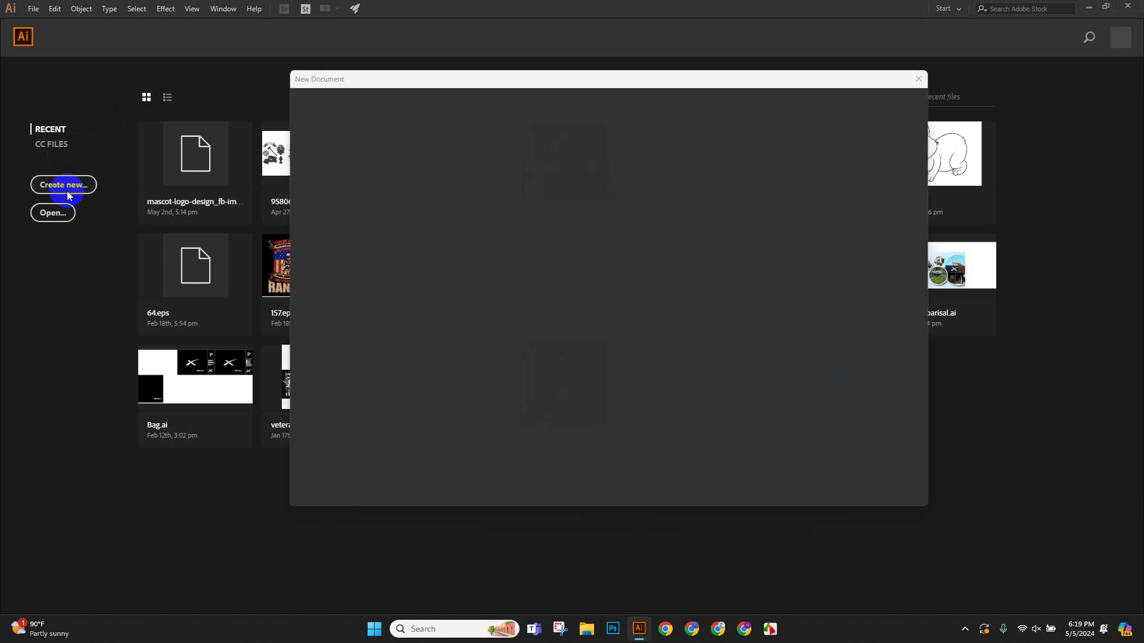
pyautogui.moveTo(435, 81); pyautogui.dragTo(424, 99)
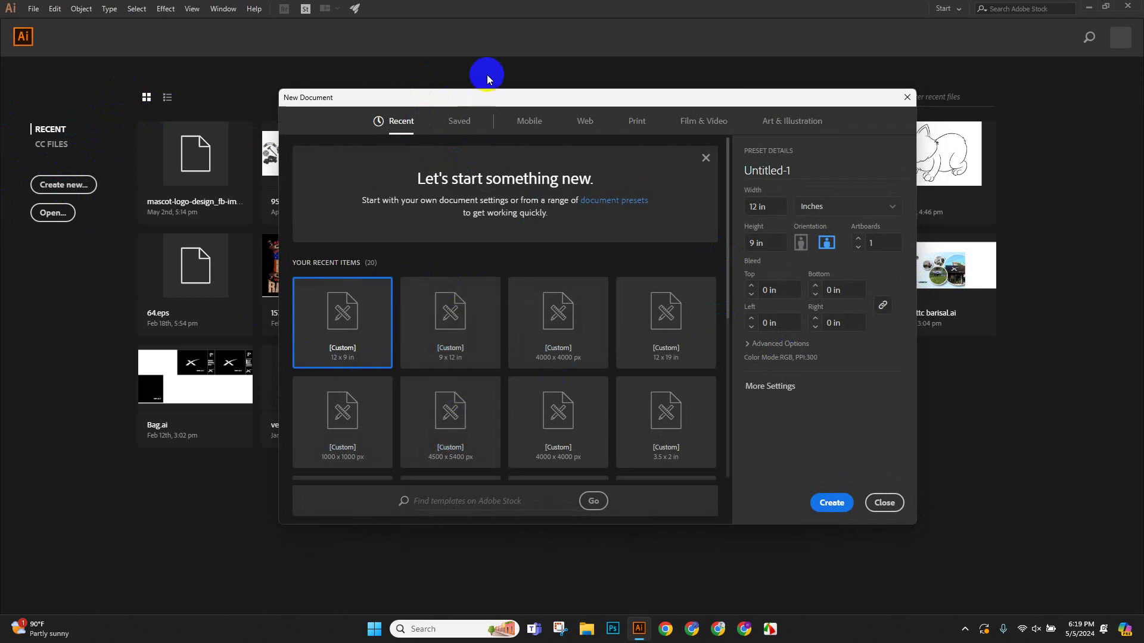
pyautogui.click(783, 206)
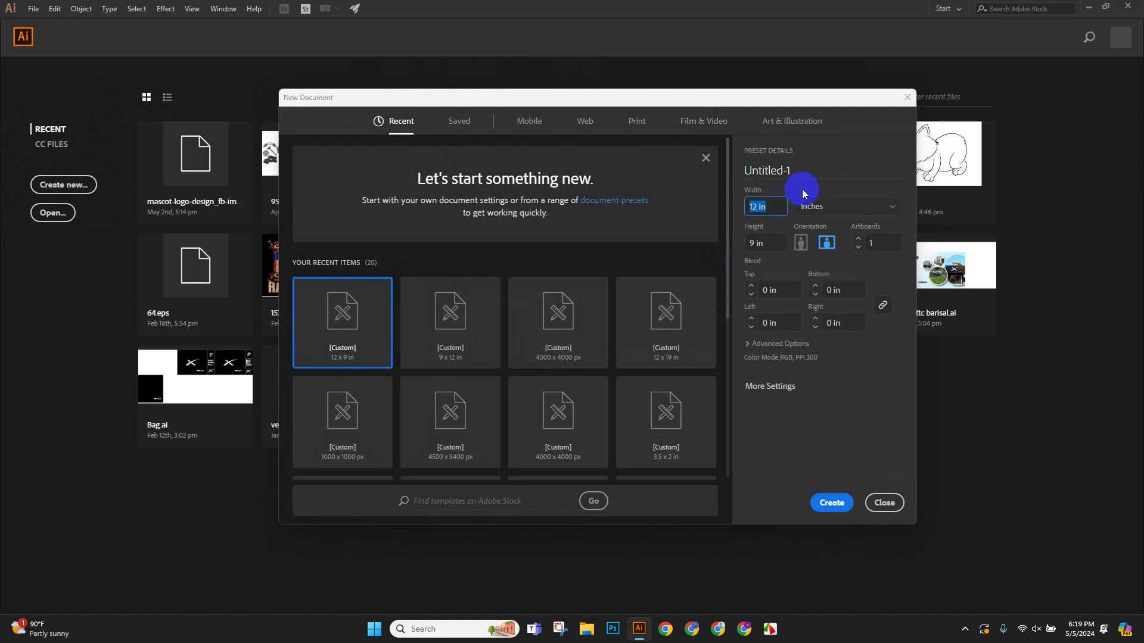
pyautogui.click(885, 207)
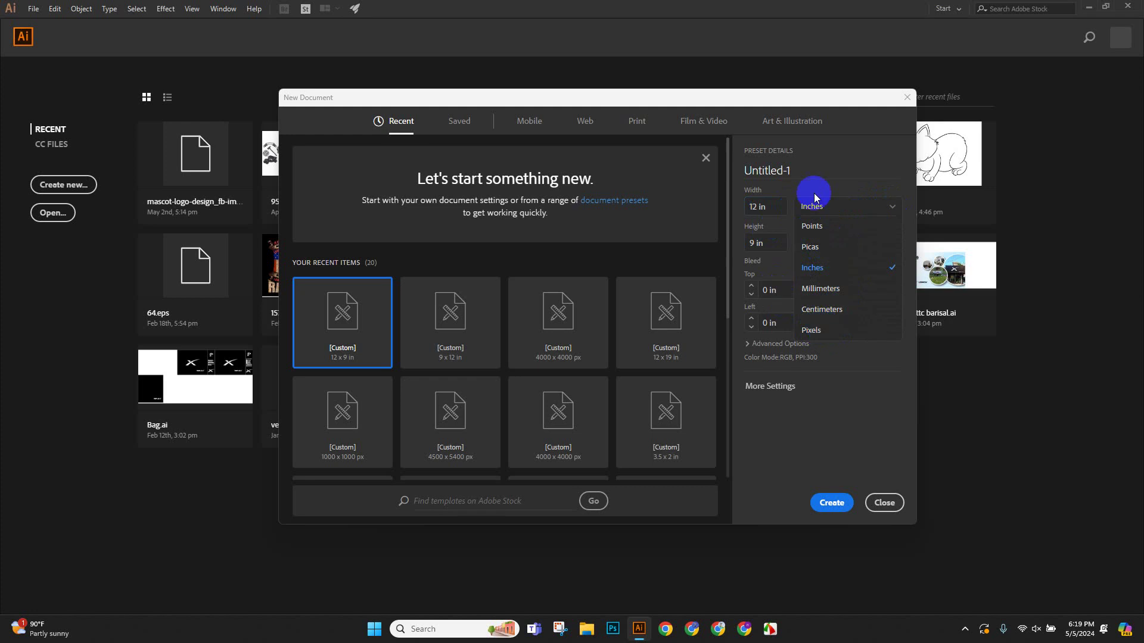
pyautogui.moveTo(656, 103); pyautogui.dragTo(623, 100)
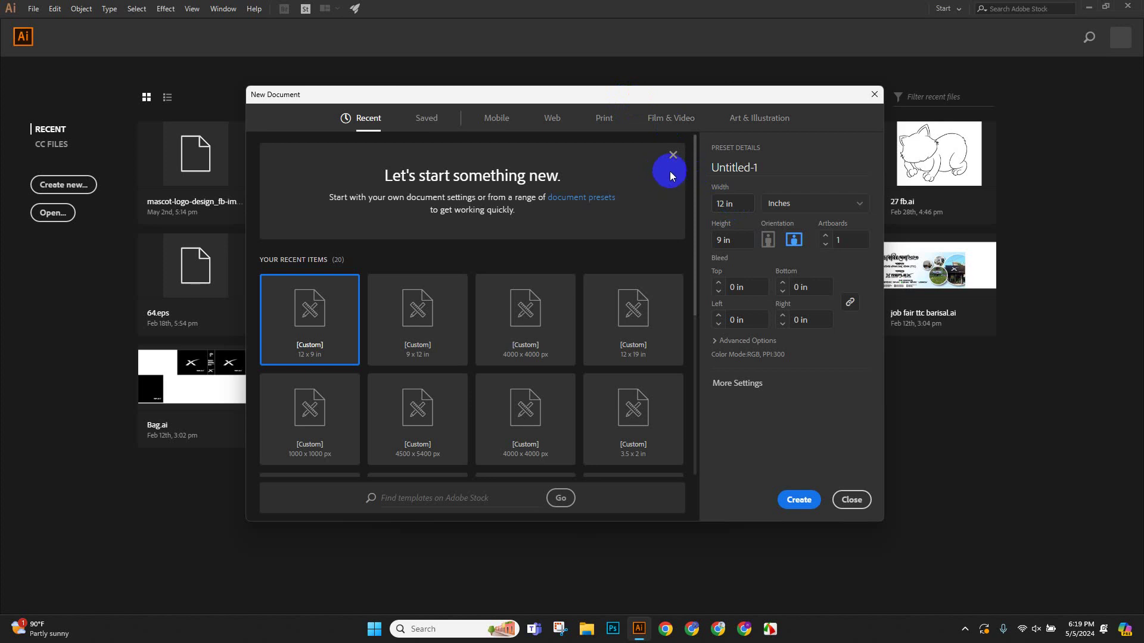
pyautogui.moveTo(560, 96); pyautogui.dragTo(475, 71)
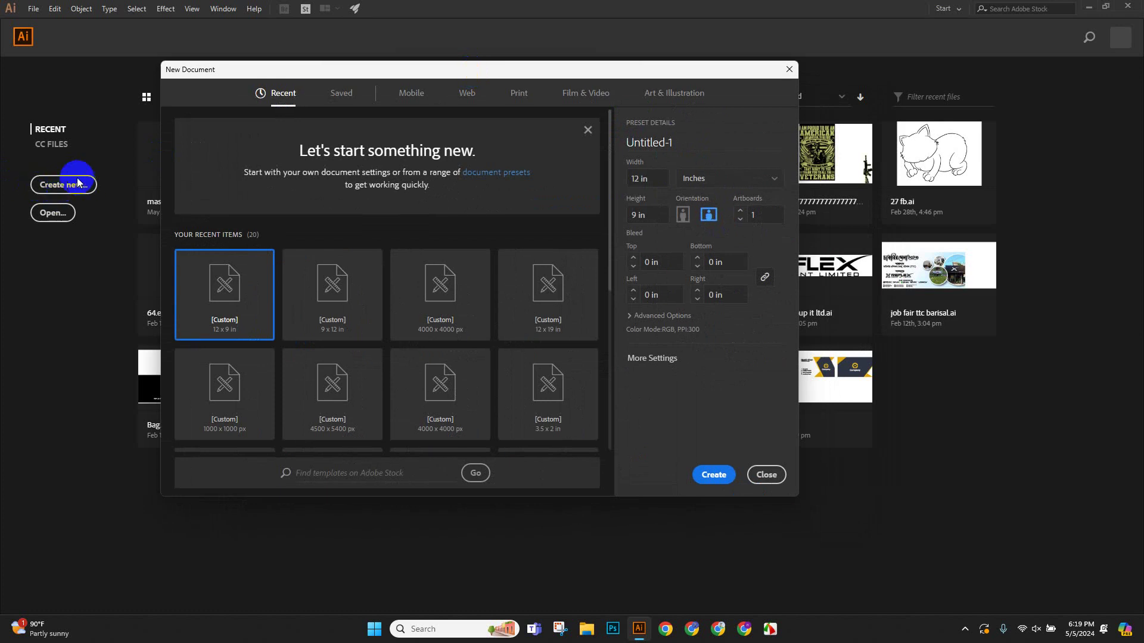
pyautogui.moveTo(602, 499); pyautogui.dragTo(598, 555)
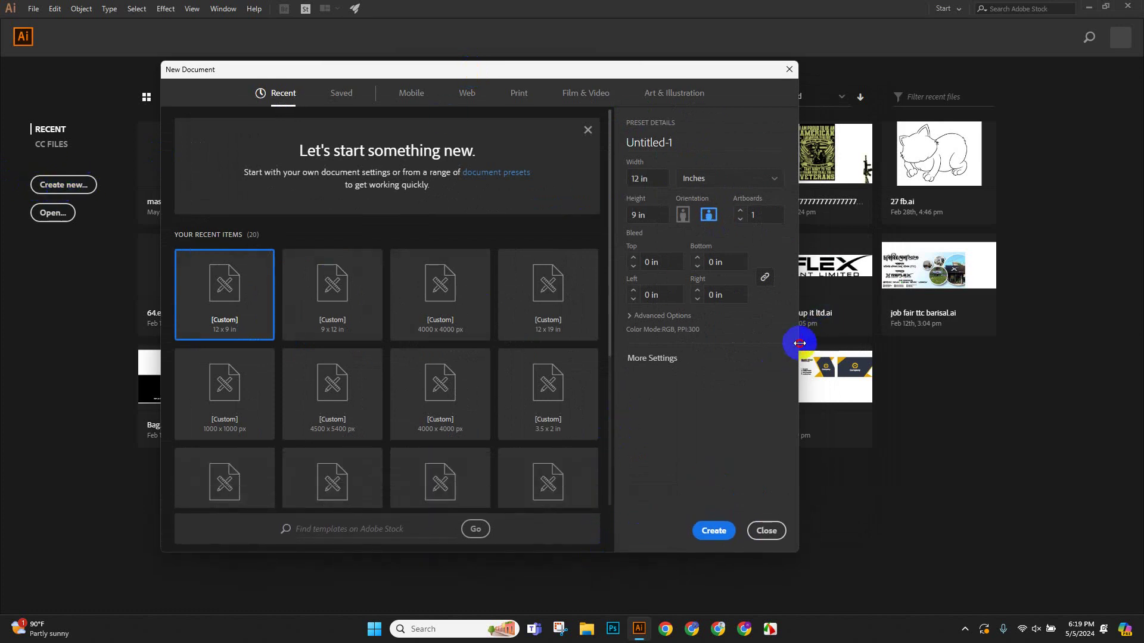
pyautogui.moveTo(799, 343); pyautogui.dragTo(924, 340)
pyautogui.moveTo(554, 74); pyautogui.dragTo(499, 66)
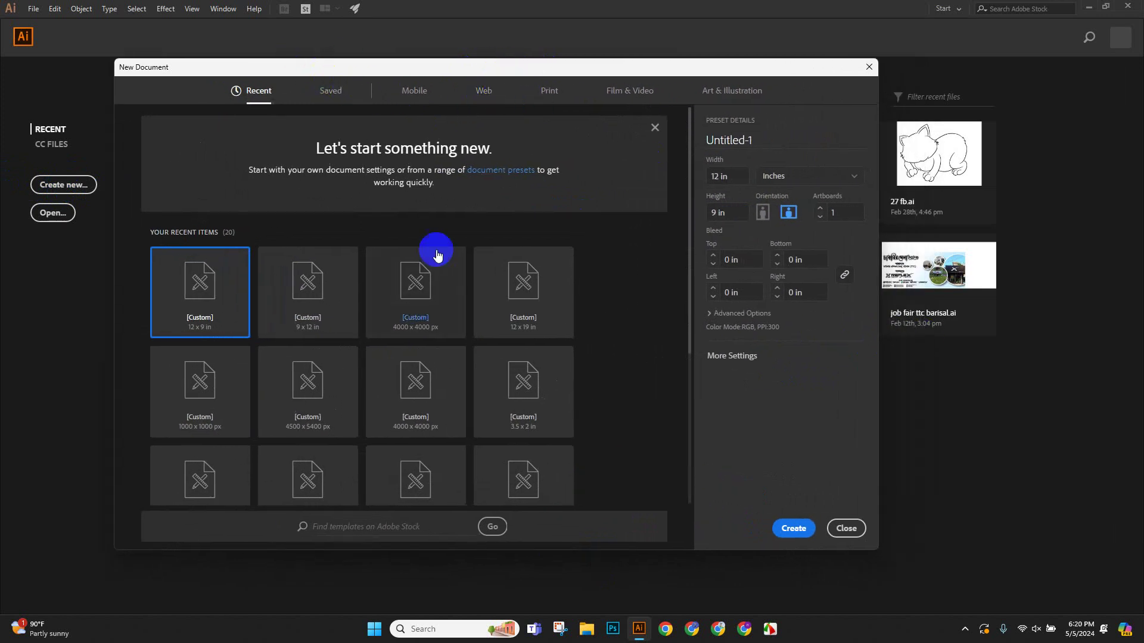
# Choose the A4 print preset and set the document units to inches.
pyautogui.click(549, 94)
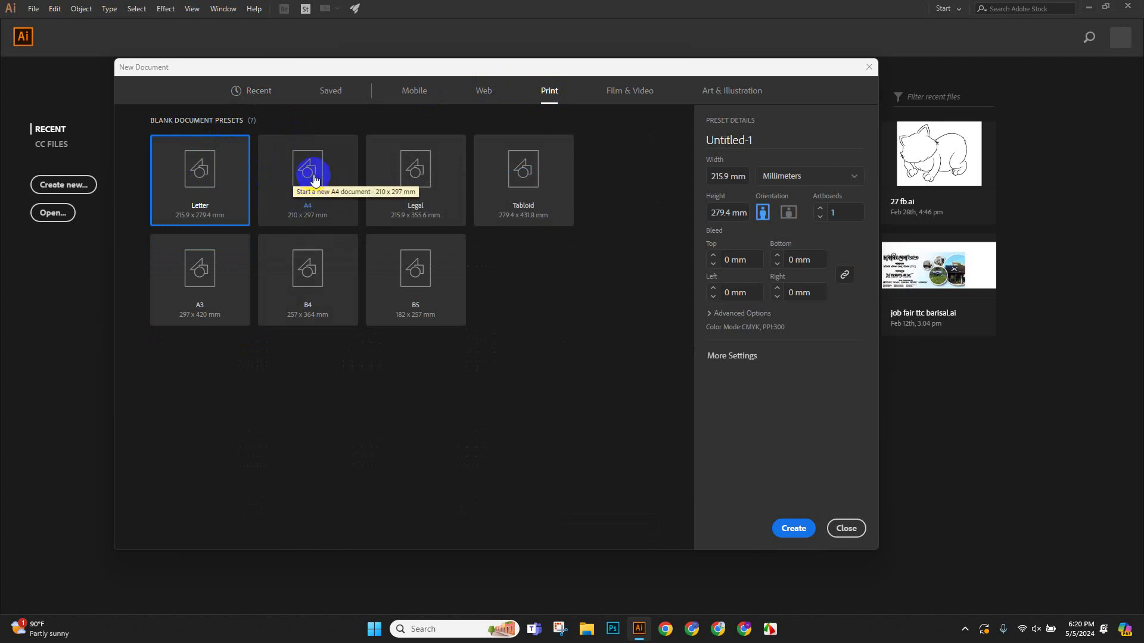
pyautogui.click(280, 178)
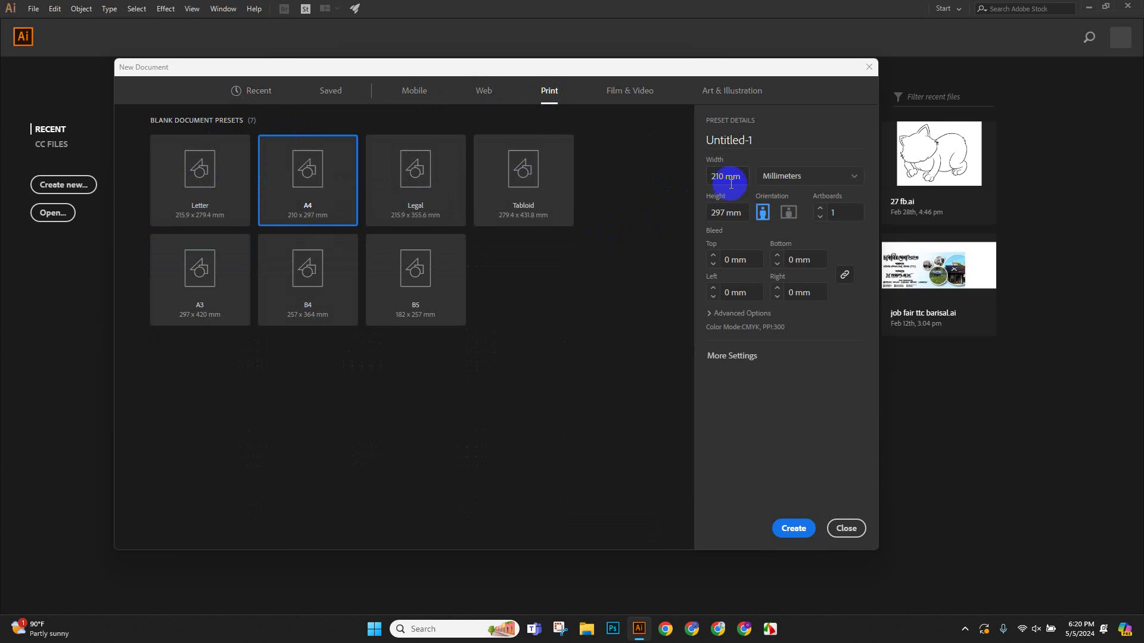
pyautogui.click(796, 178)
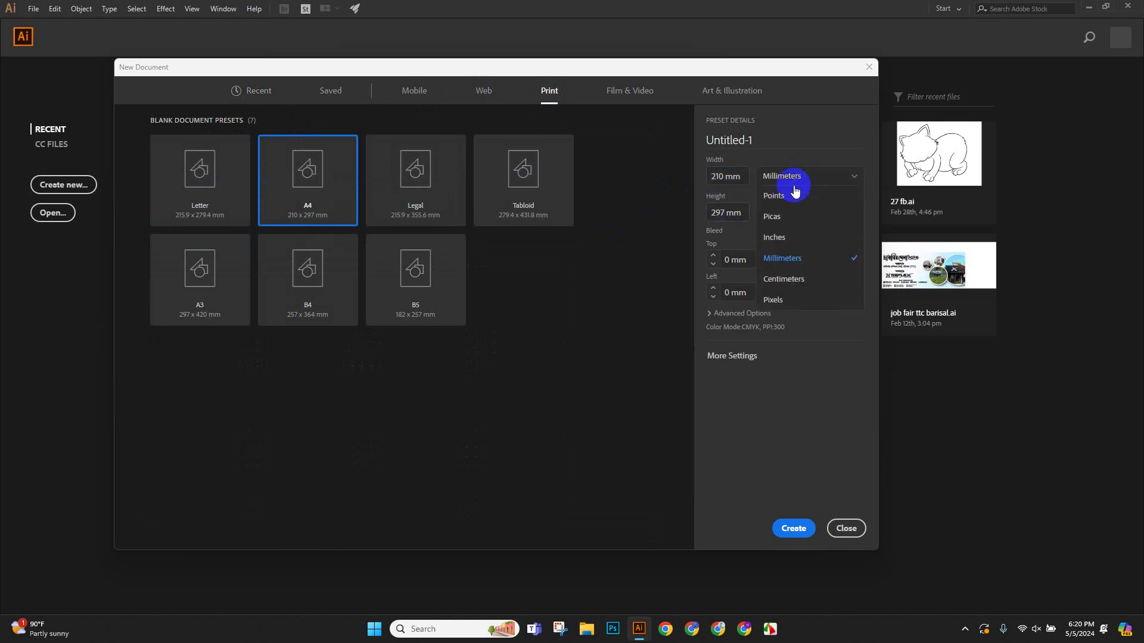
pyautogui.click(785, 236)
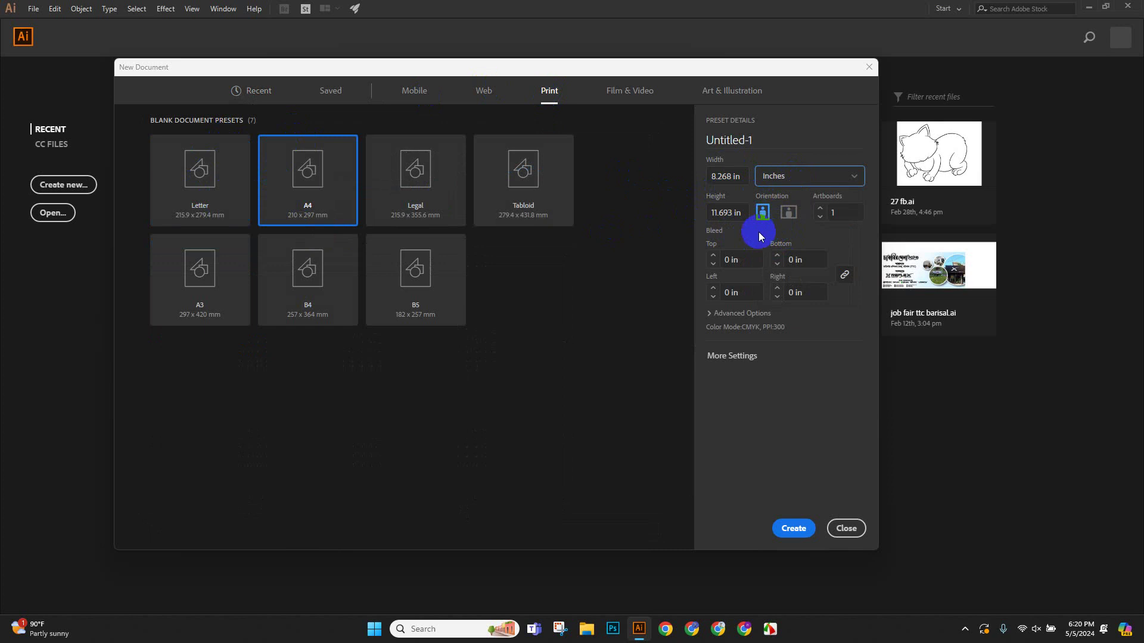
# Switch the new document's color mode to RGB Color in the advanced options and back to CMYK Color.
pyautogui.click(715, 312)
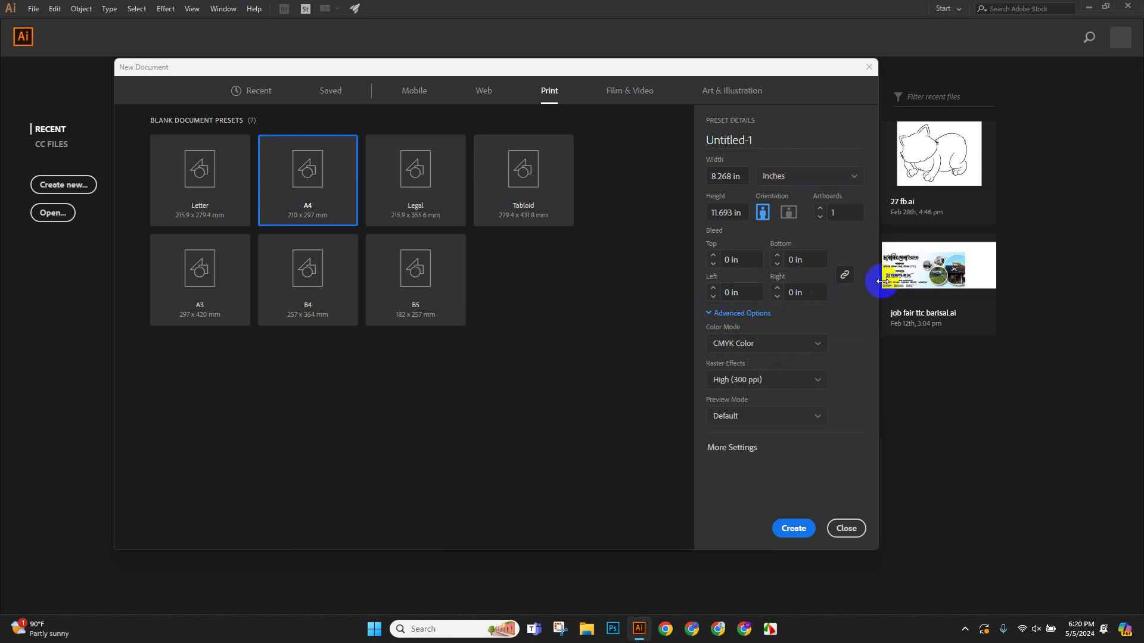
pyautogui.click(812, 345)
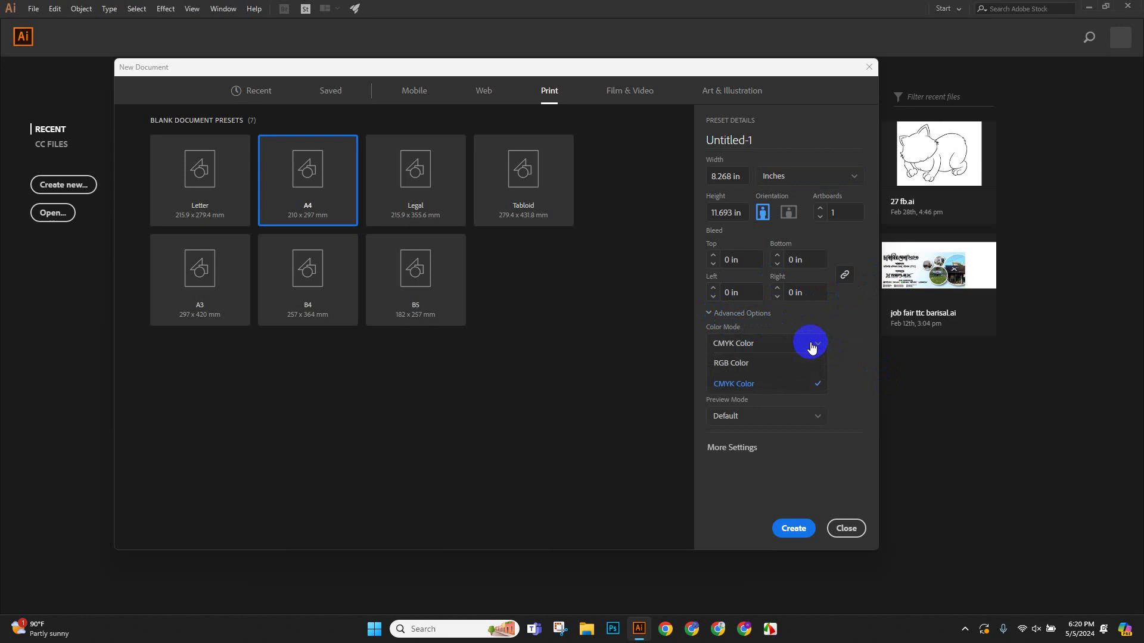
pyautogui.click(802, 361)
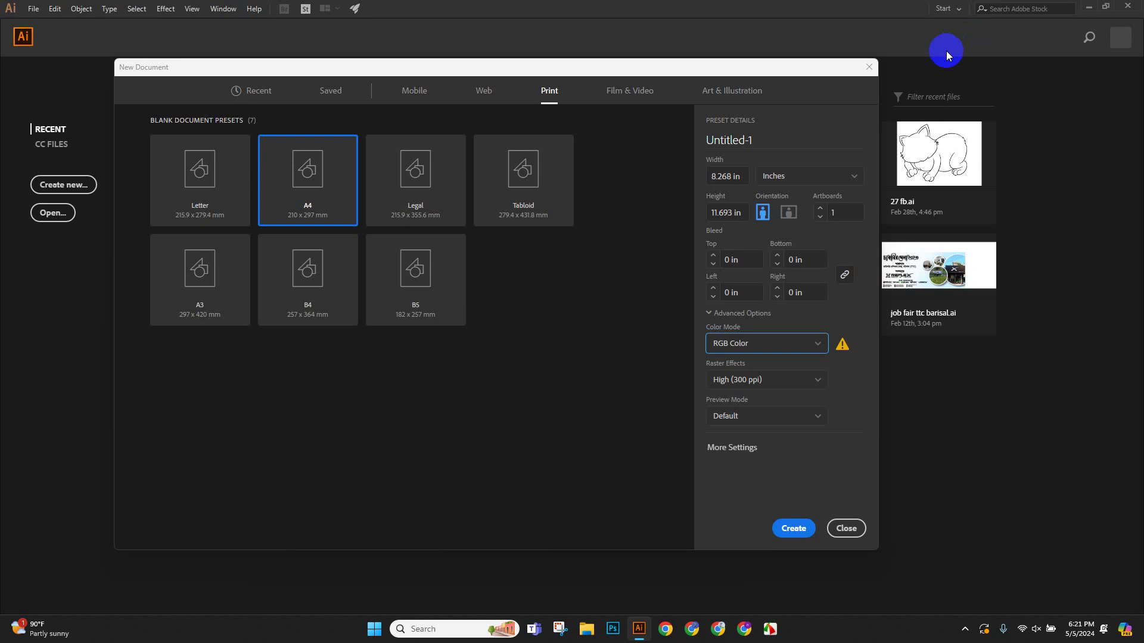
pyautogui.click(780, 344)
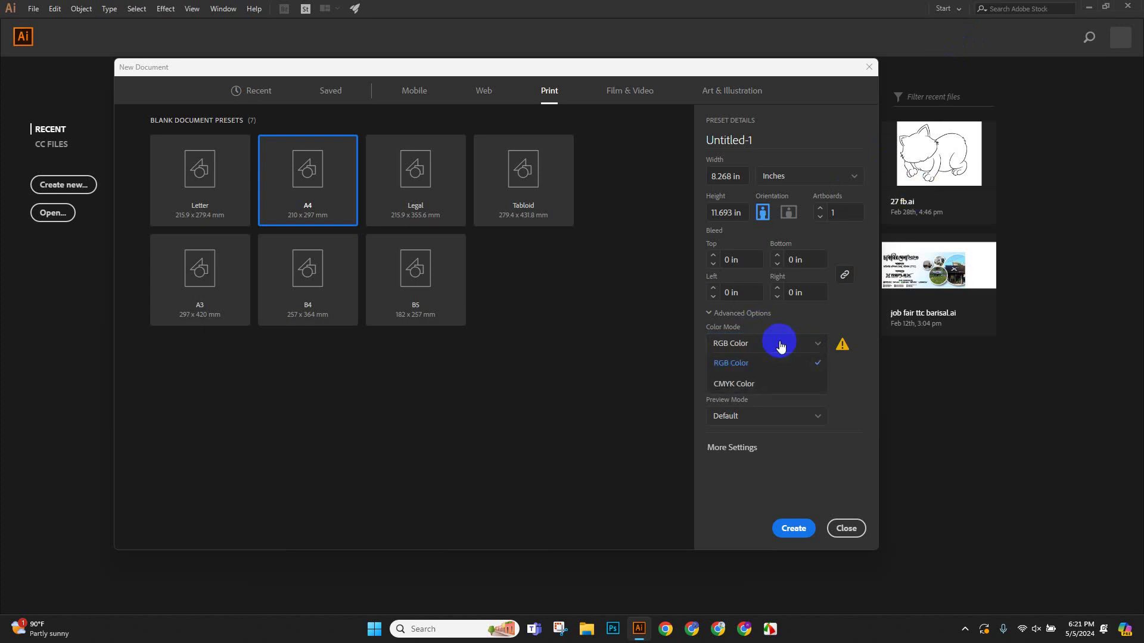
pyautogui.click(754, 383)
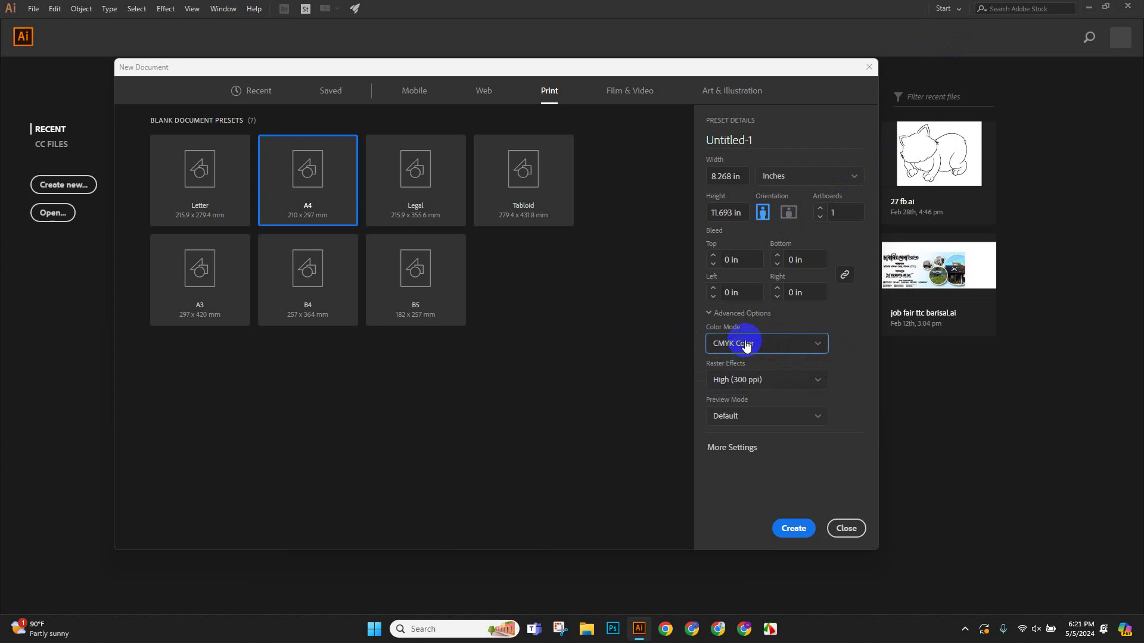
# Review the raster effects resolutions, keep High (300 ppi), and create the A4 document.
pyautogui.click(810, 382)
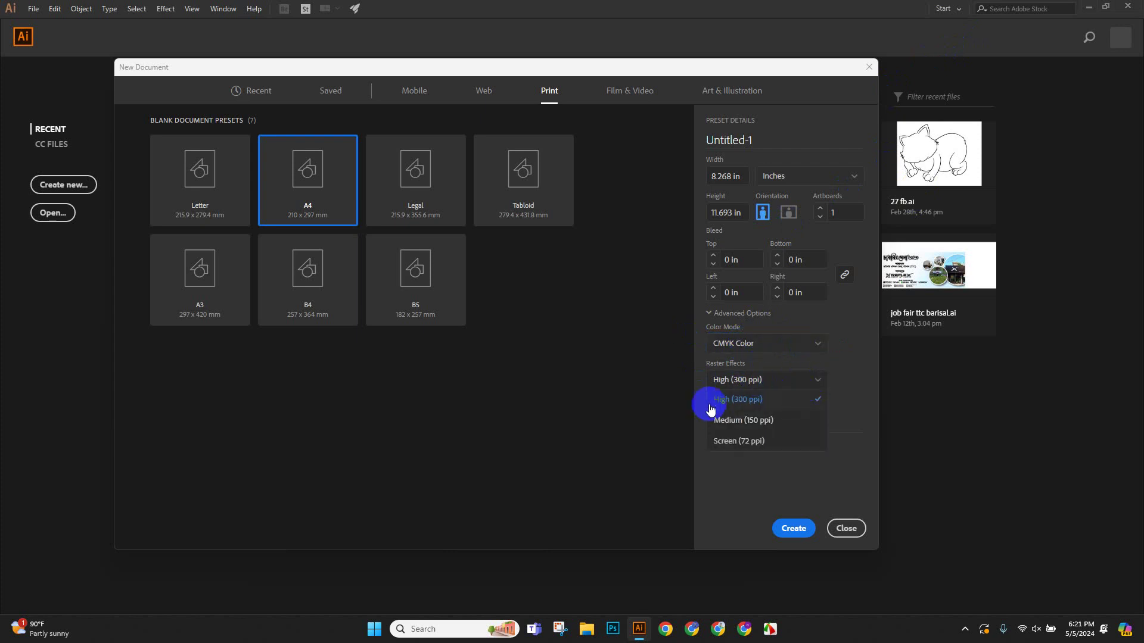
pyautogui.click(790, 384)
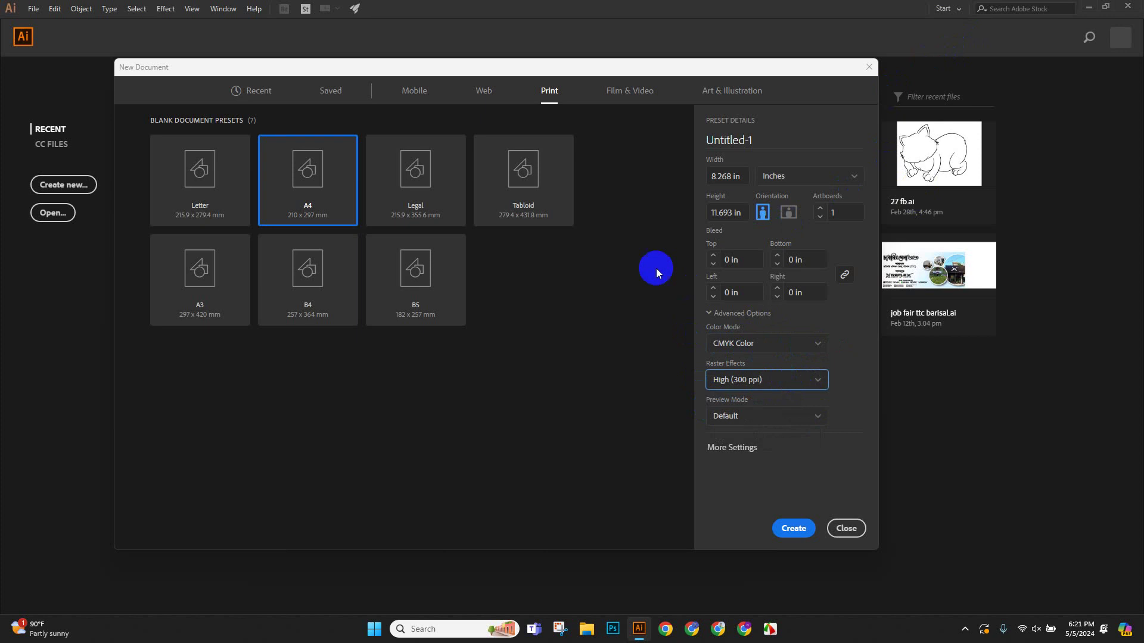
pyautogui.click(796, 381)
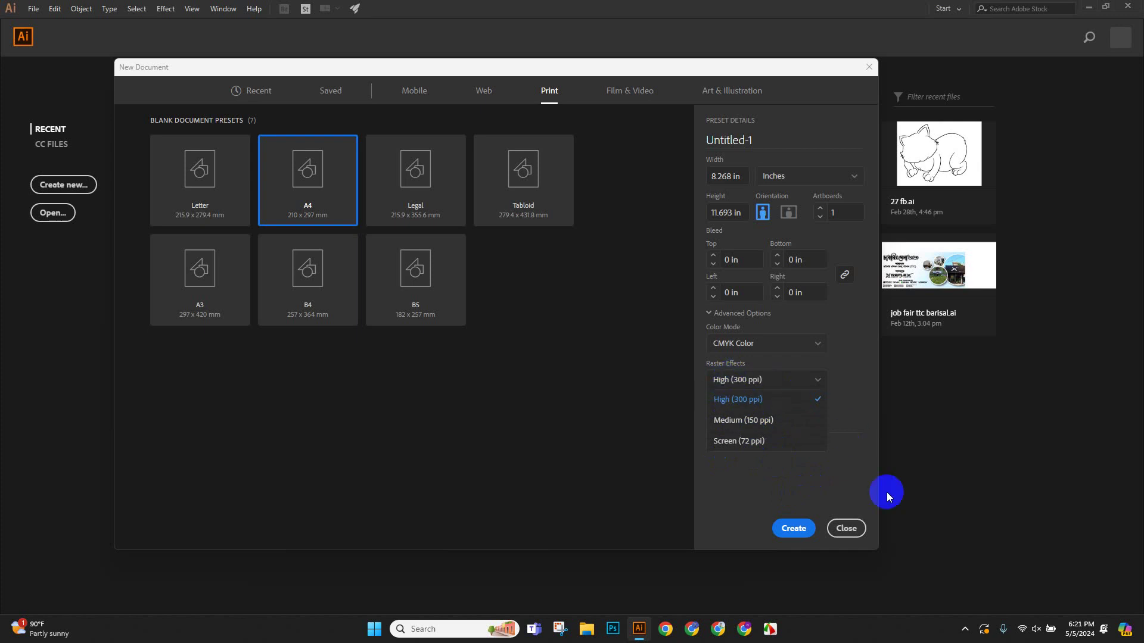
pyautogui.click(869, 473)
pyautogui.click(801, 533)
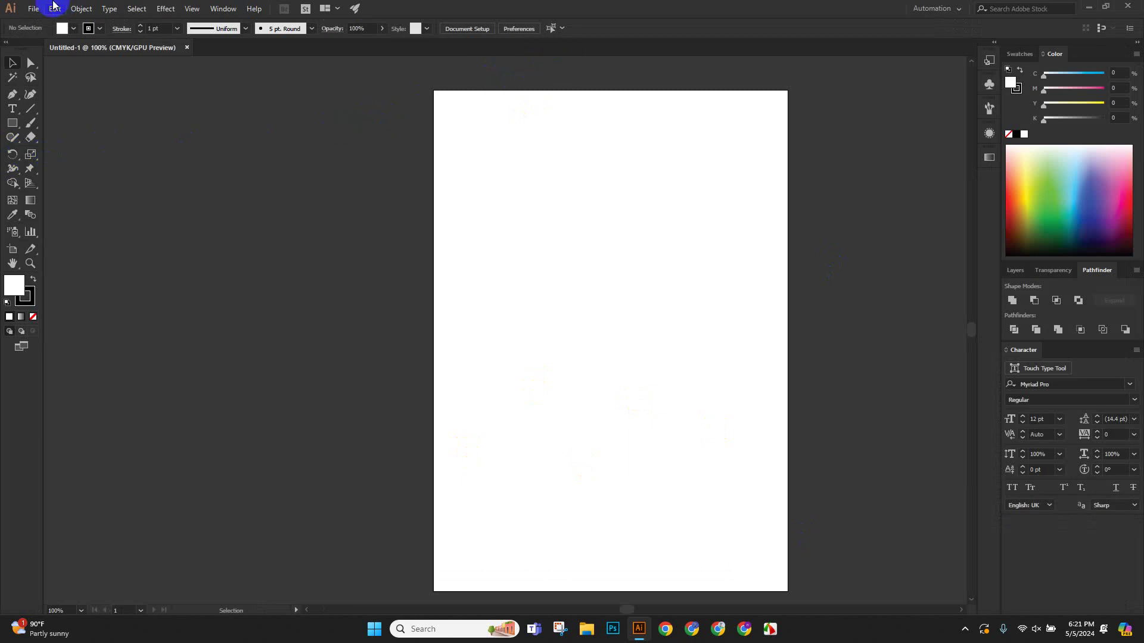
pyautogui.scroll(-2, 579, 222)
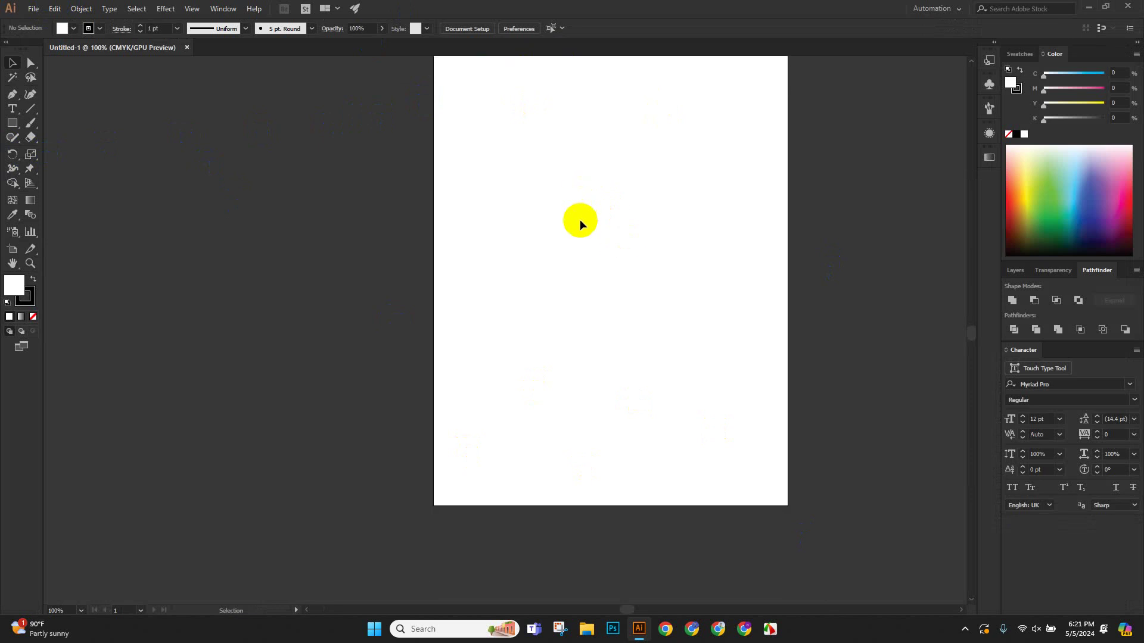
pyautogui.scroll(3, 509, 251)
pyautogui.scroll(-2, 509, 250)
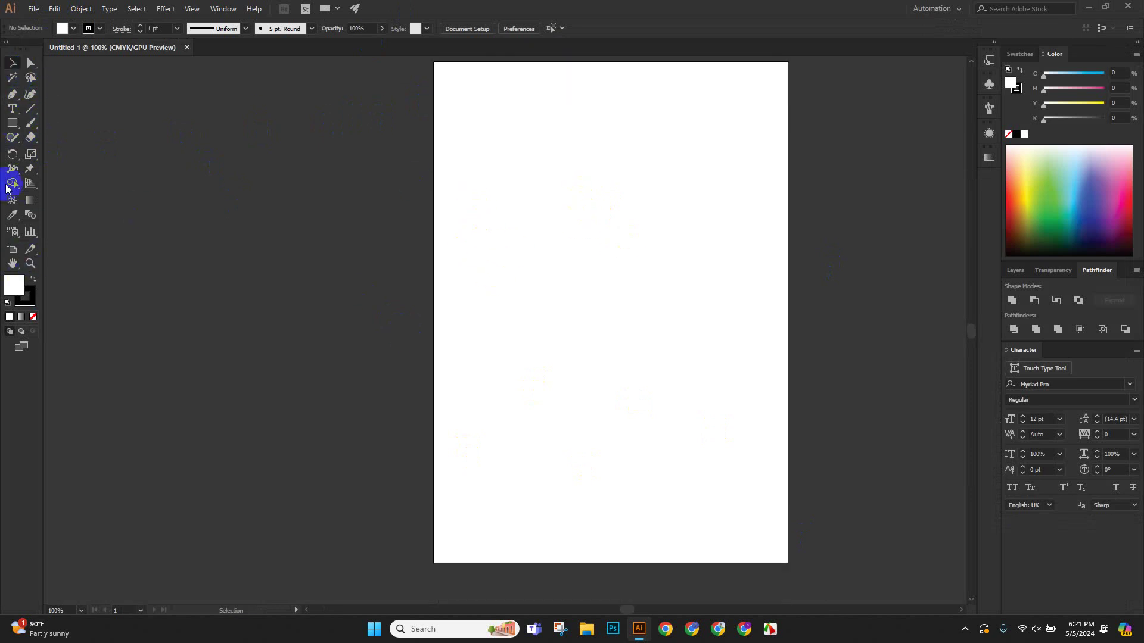
pyautogui.scroll(1, 256, 202)
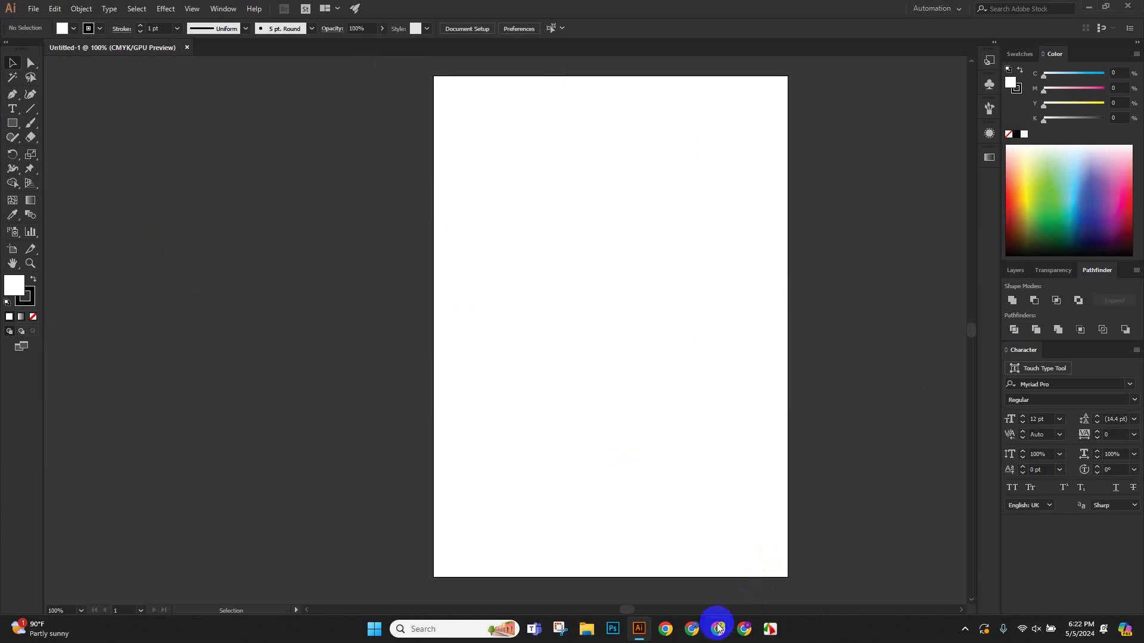
# Switch to Google Chrome and open a browser window with the Reflex IT profile.
pyautogui.click(667, 635)
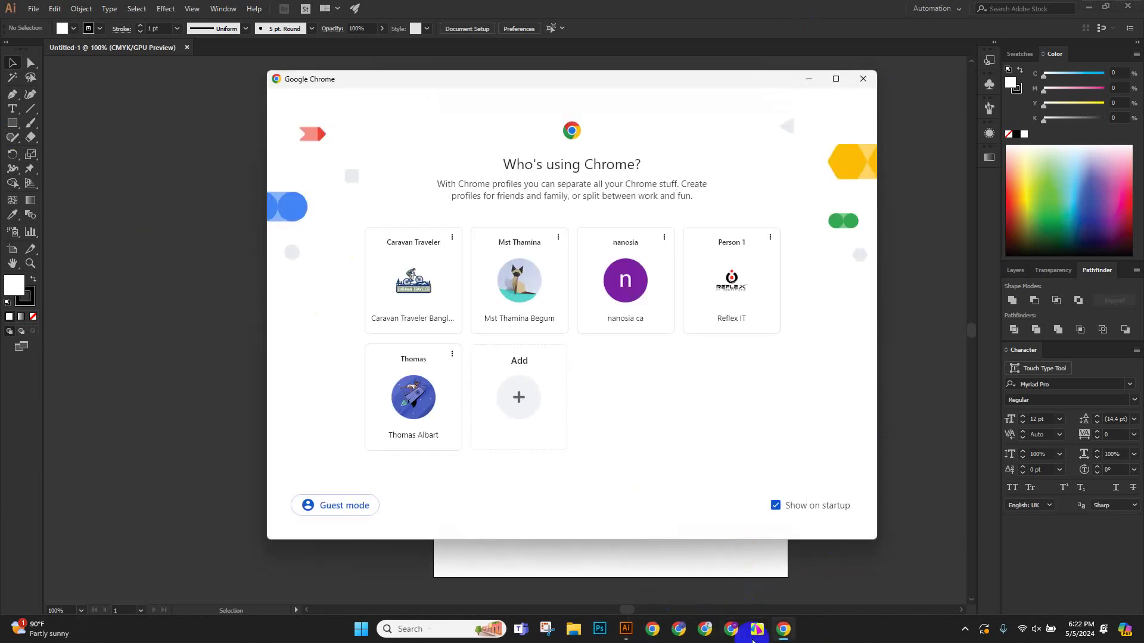
pyautogui.click(785, 568)
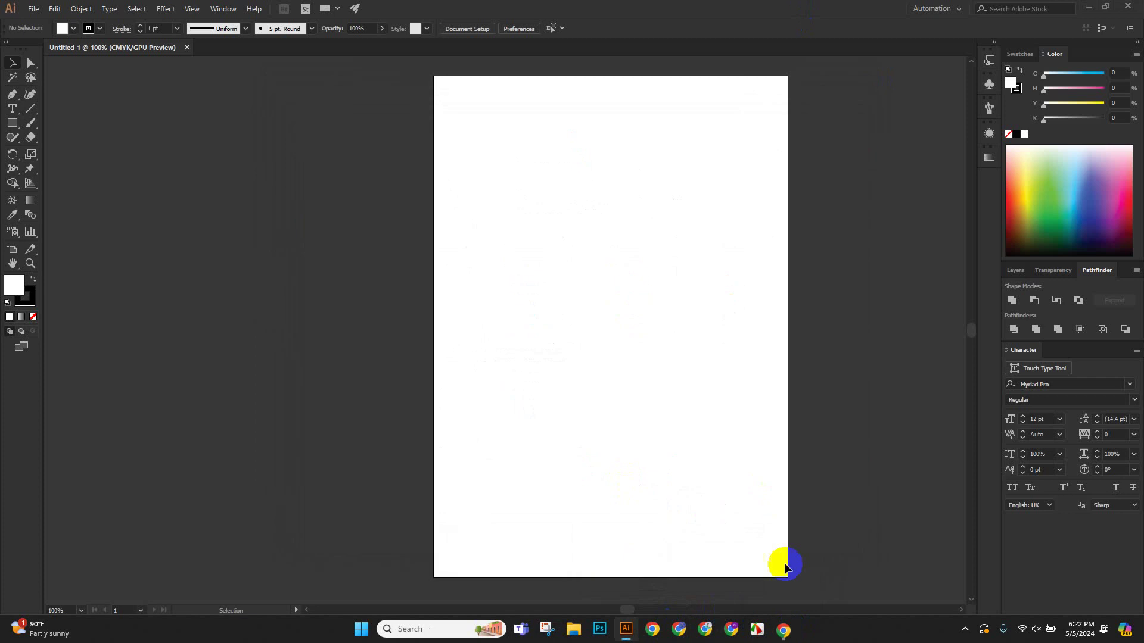
pyautogui.click(783, 629)
pyautogui.click(707, 279)
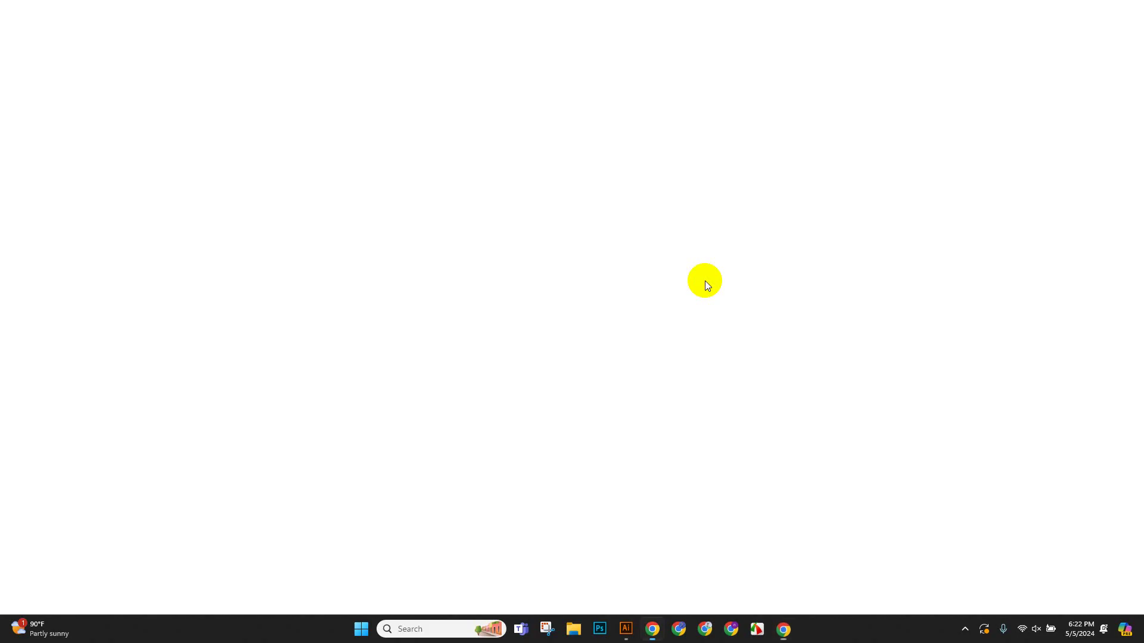
# Search Google for "gym imsge".
pyautogui.click(518, 250)
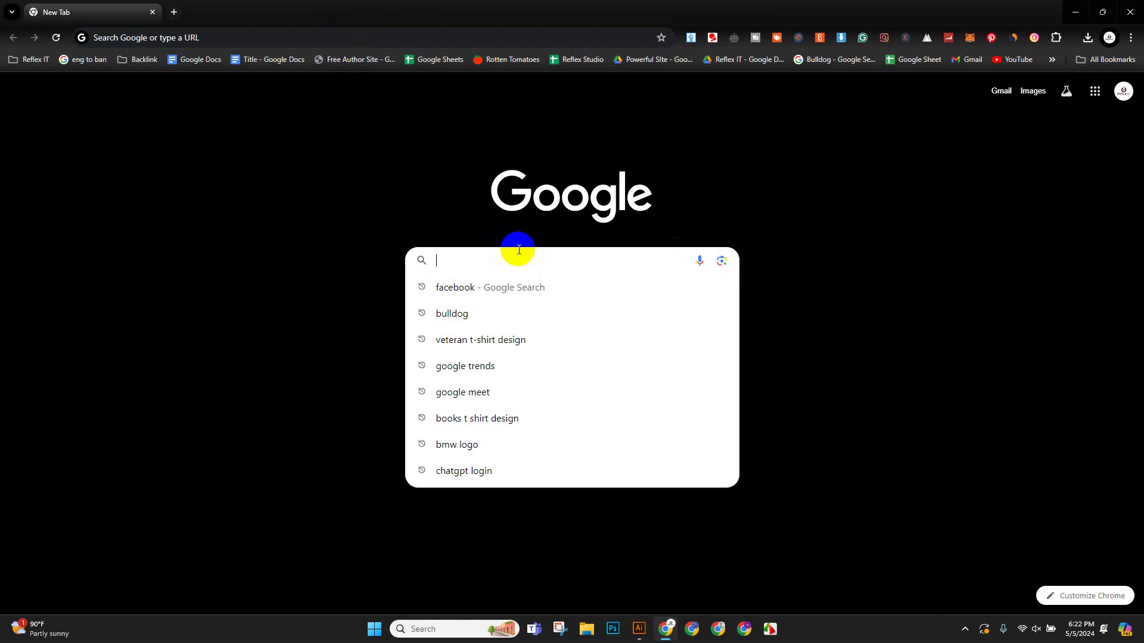
pyautogui.write('gy')
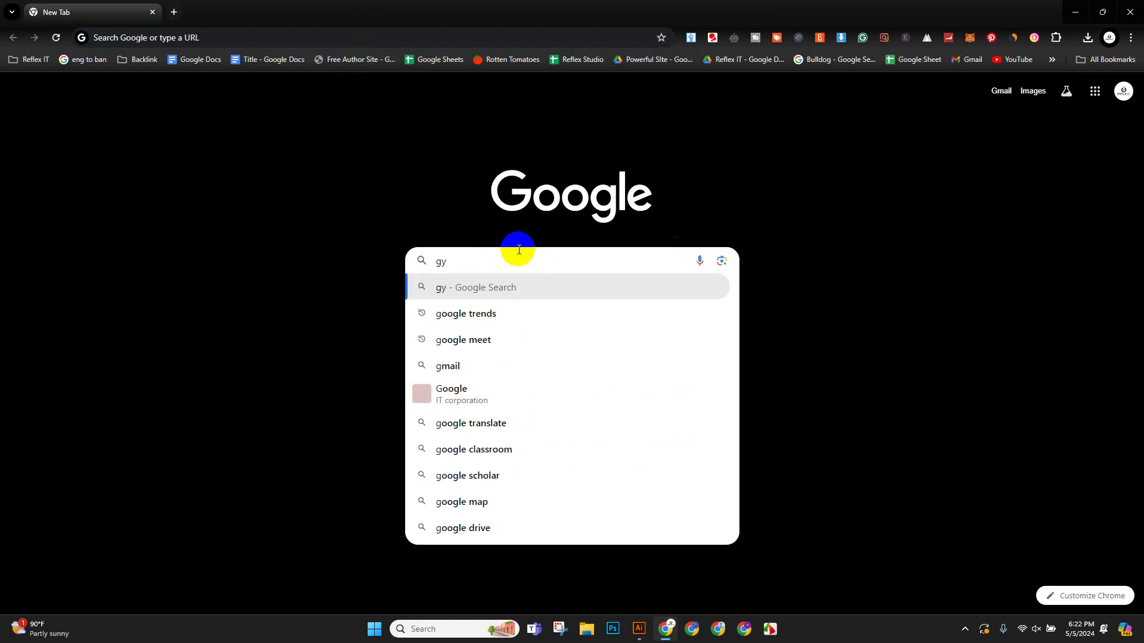
pyautogui.write('m imsge')
pyautogui.press('Return')
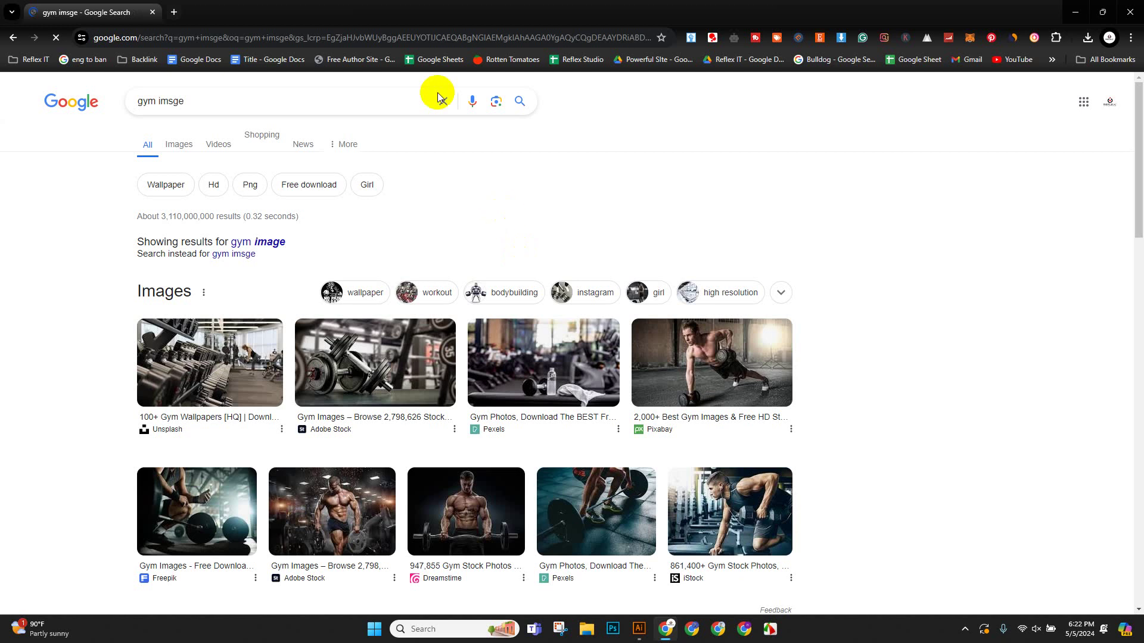
# Show the image results for "gym image" and open the preview of the Jordan Fitness commercial gym photo.
pyautogui.click(179, 142)
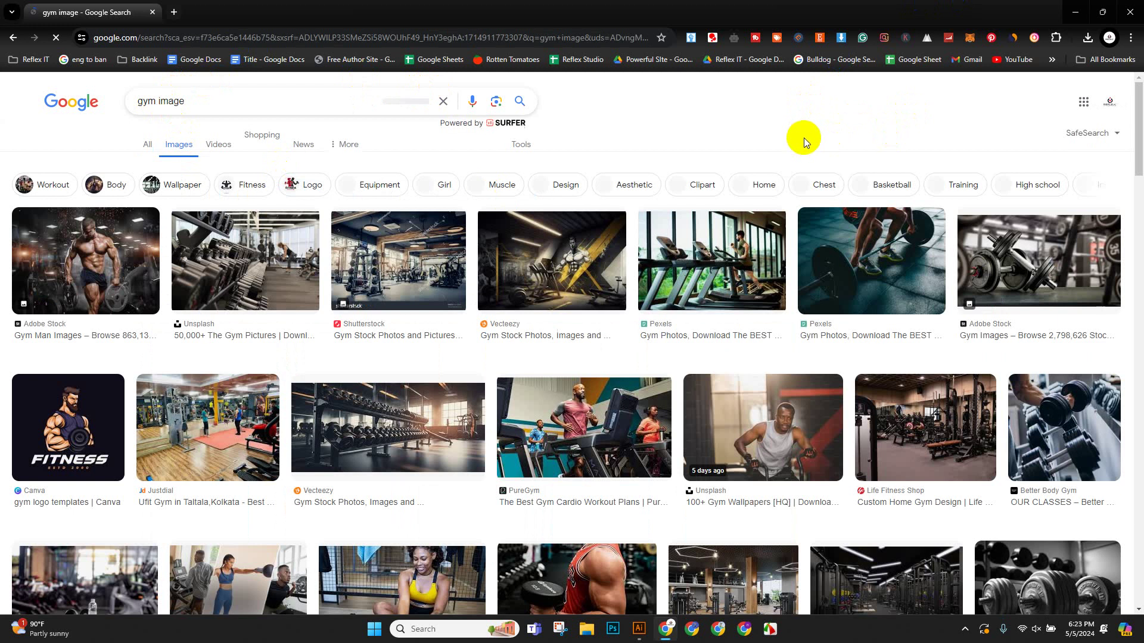
pyautogui.scroll(-2, 804, 138)
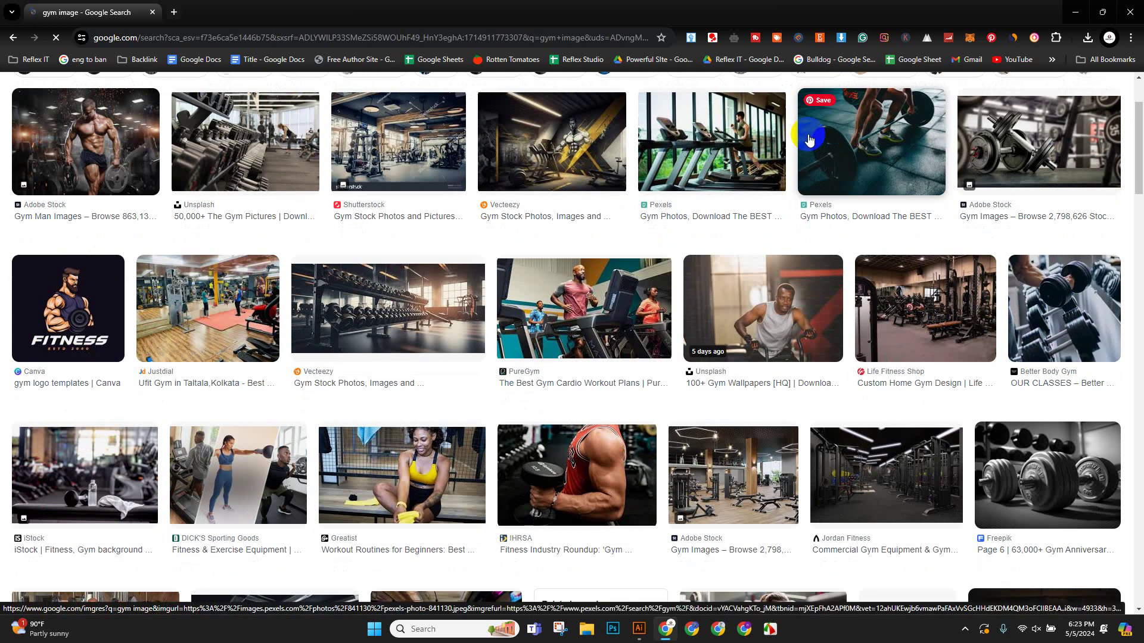
pyautogui.scroll(-2, 733, 242)
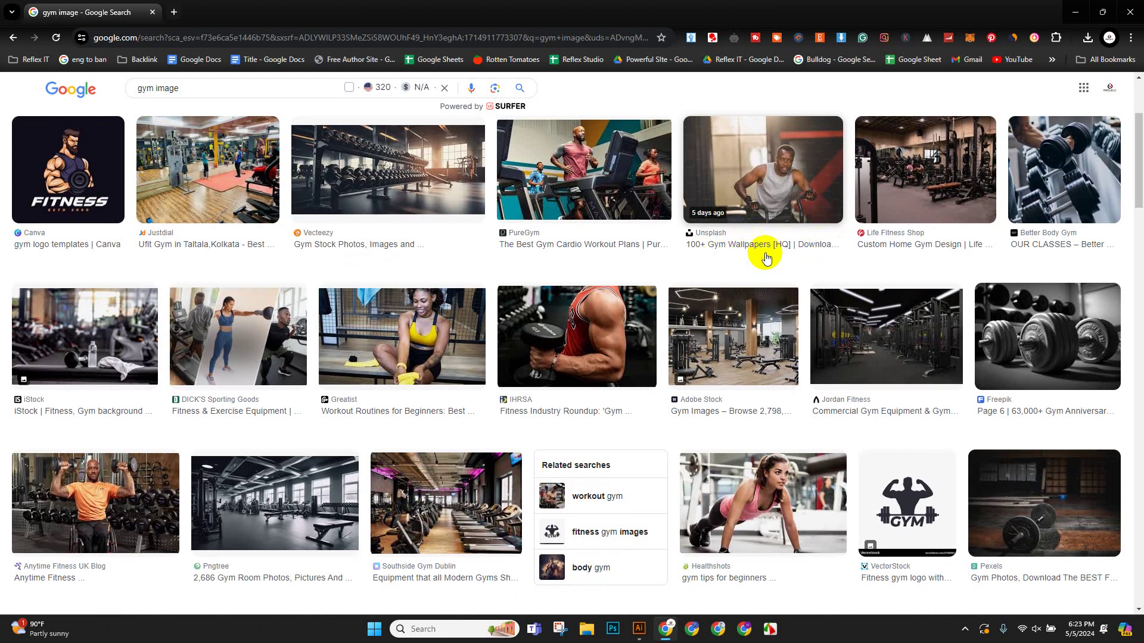
pyautogui.click(910, 360)
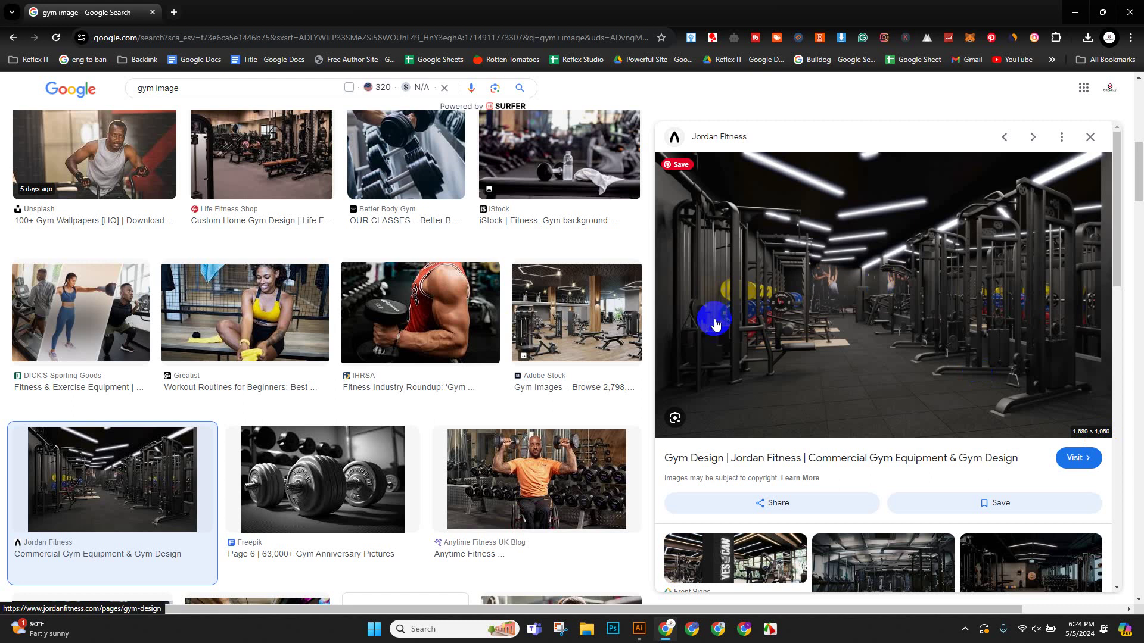
pyautogui.rightClick(832, 236)
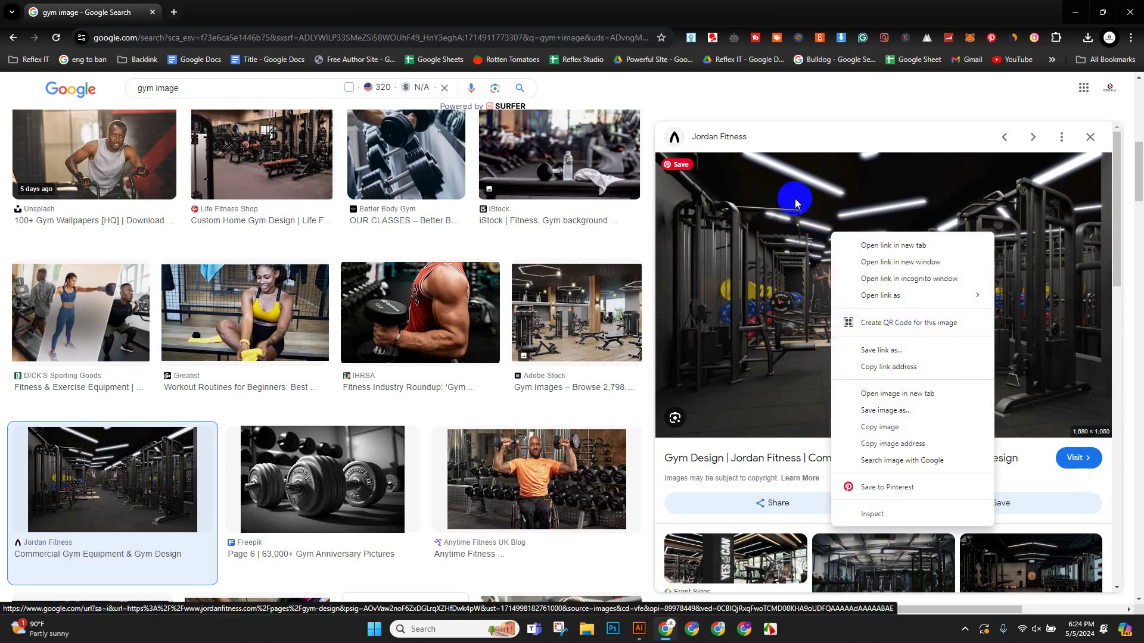
pyautogui.rightClick(795, 201)
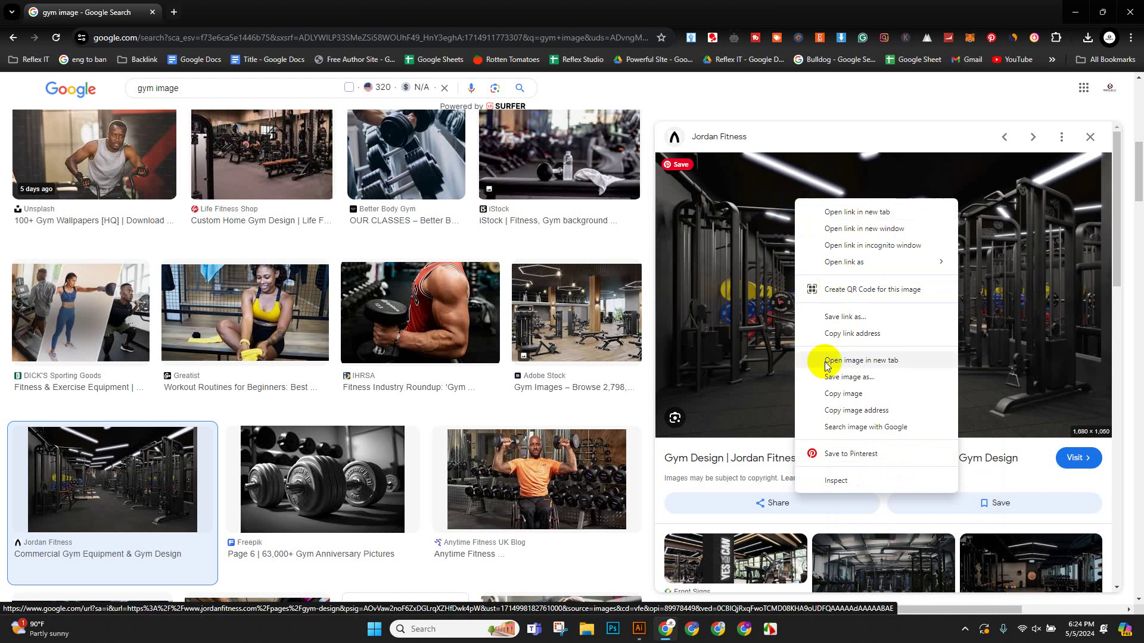
pyautogui.click(862, 384)
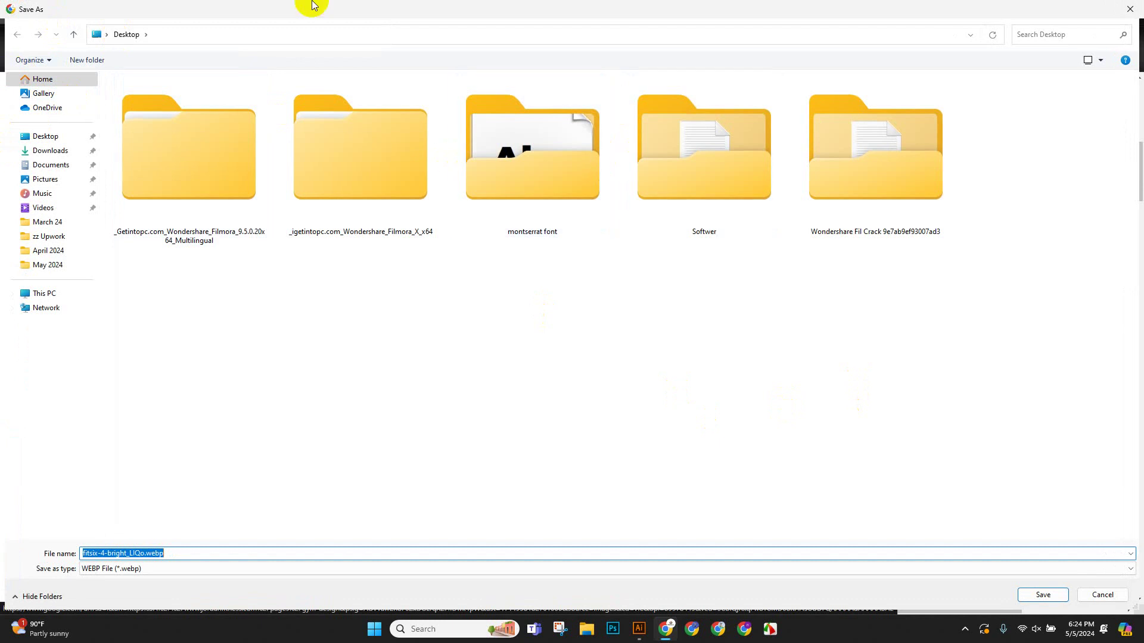
pyautogui.click(567, 187)
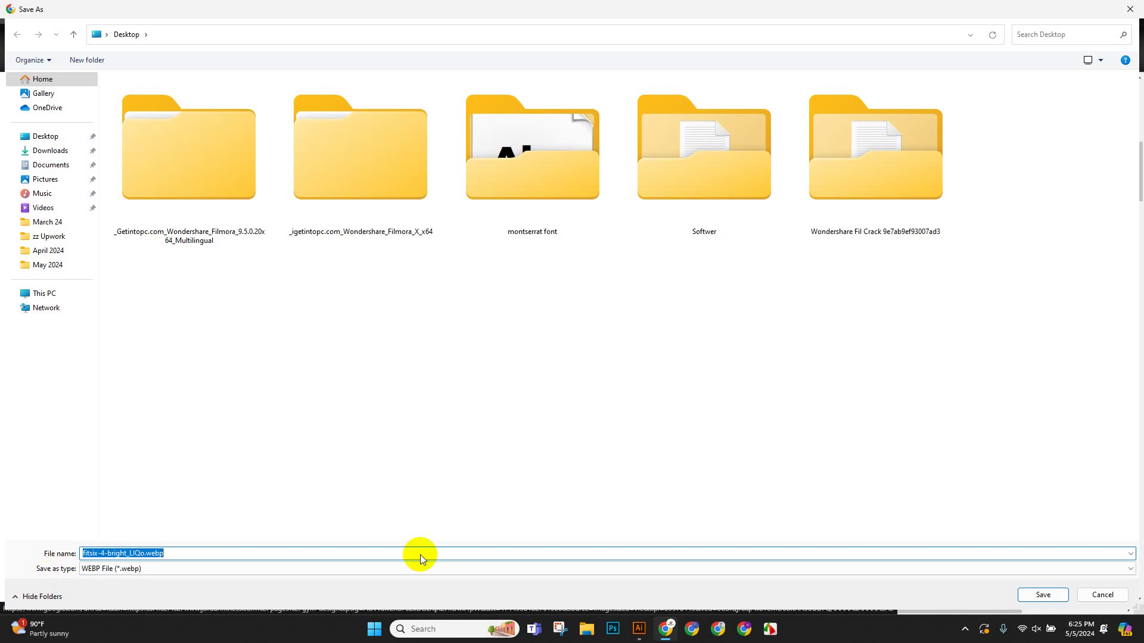
pyautogui.click(1107, 597)
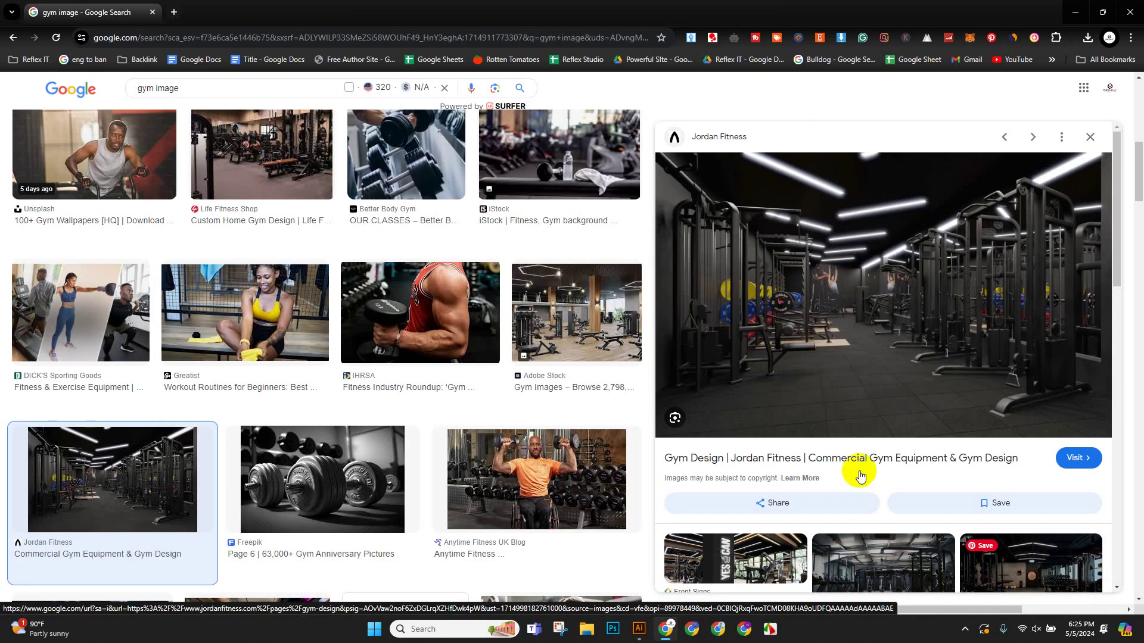
# Open the related Revolt Fitness image from wiener.me, save it to the Desktop as images.jpg, and switch back to Illustrator.
pyautogui.scroll(-6, 901, 418)
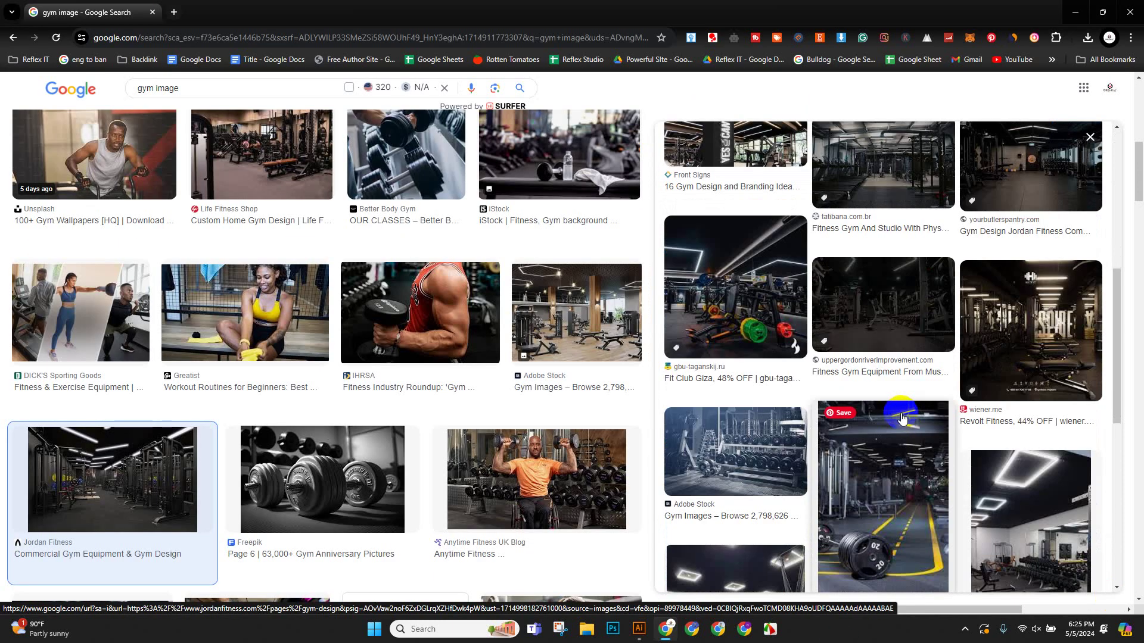
pyautogui.click(984, 359)
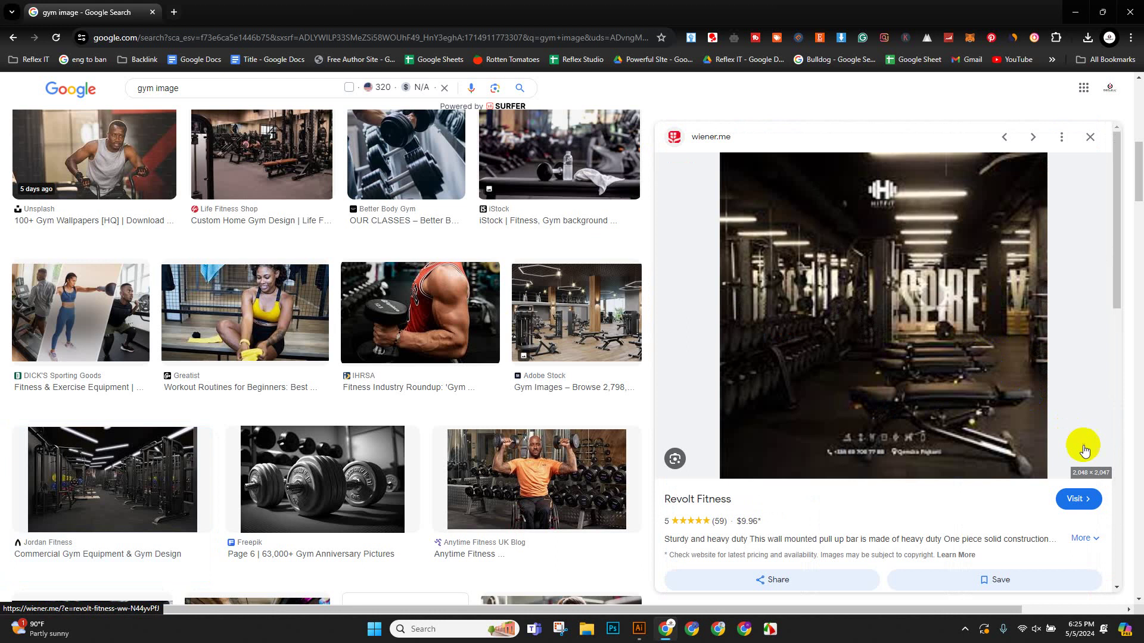
pyautogui.rightClick(879, 268)
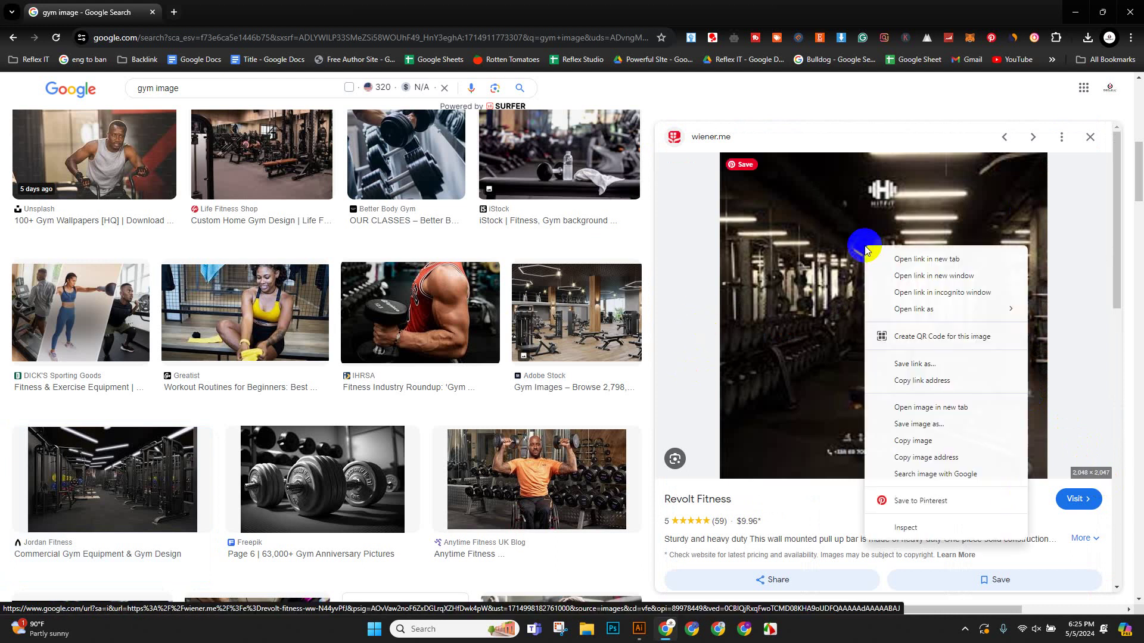
pyautogui.click(916, 436)
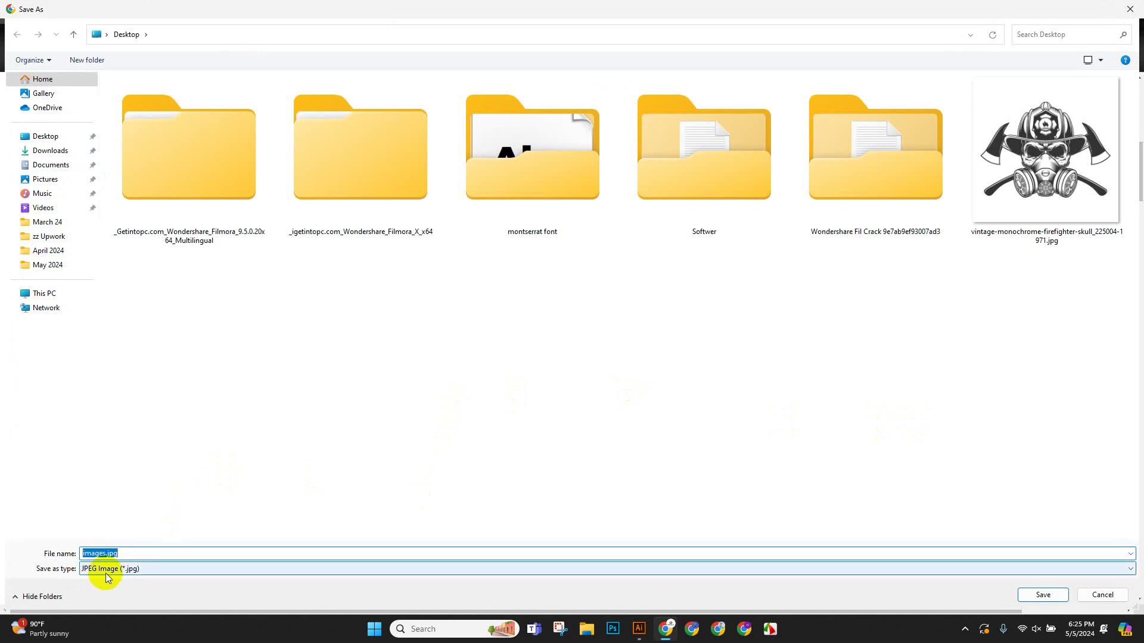
pyautogui.click(1029, 594)
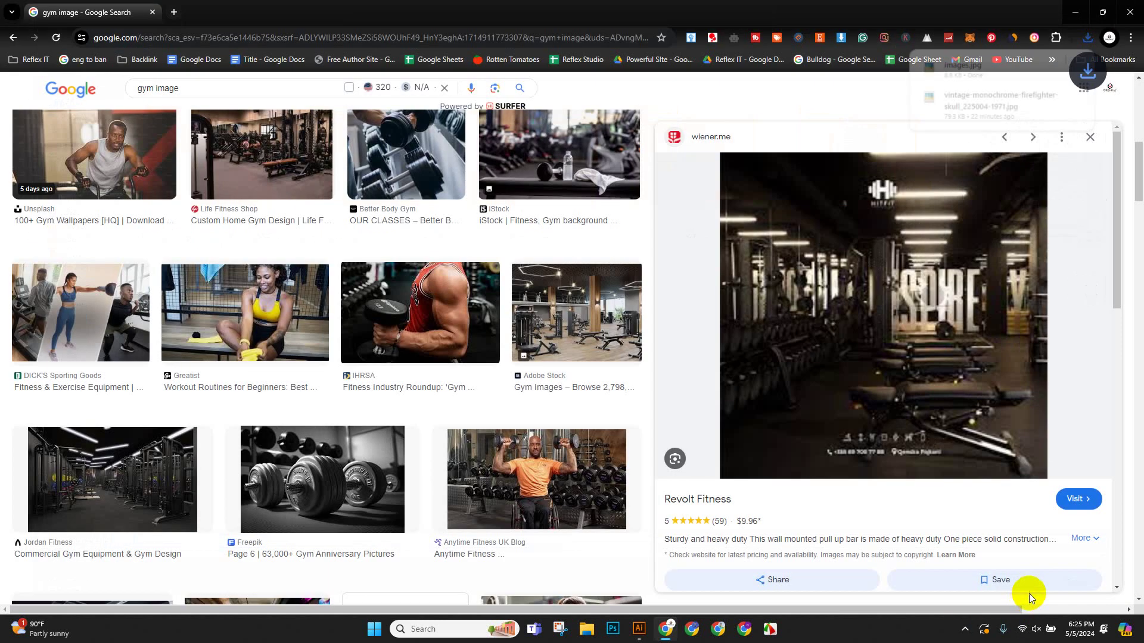
pyautogui.click(1077, 13)
pyautogui.moveTo(638, 634)
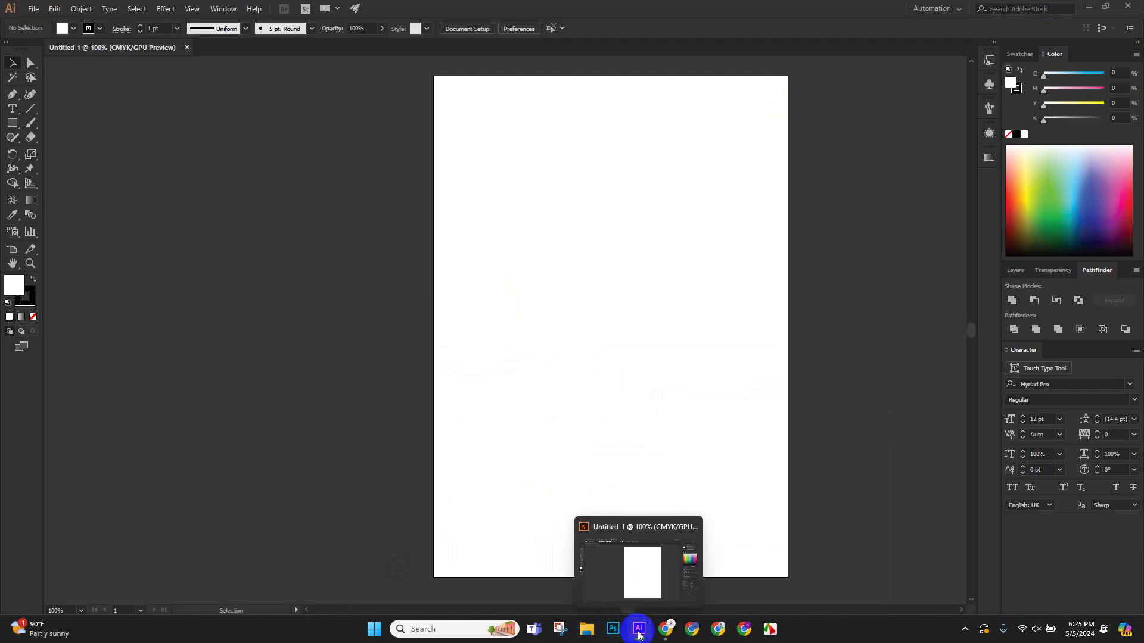
pyautogui.click(33, 11)
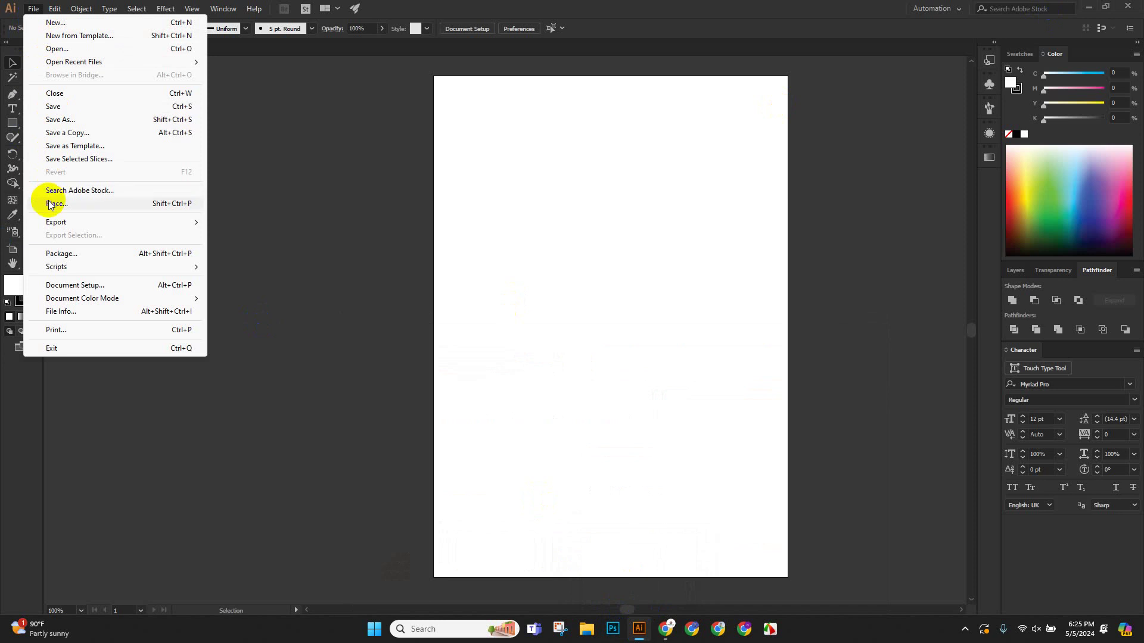
pyautogui.click(79, 205)
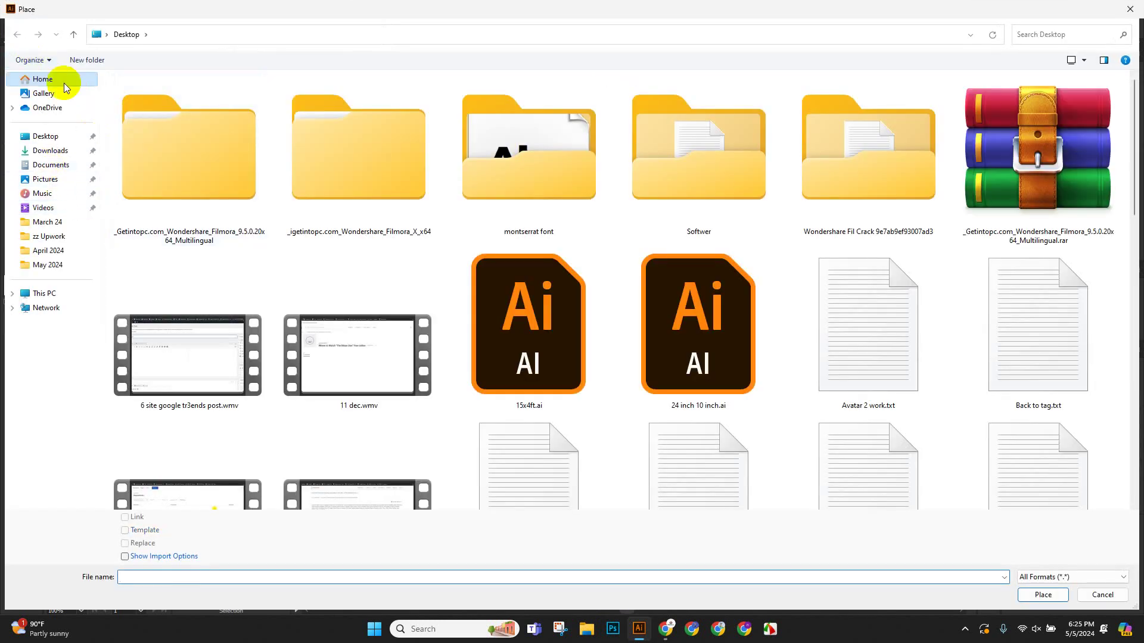
pyautogui.click(47, 137)
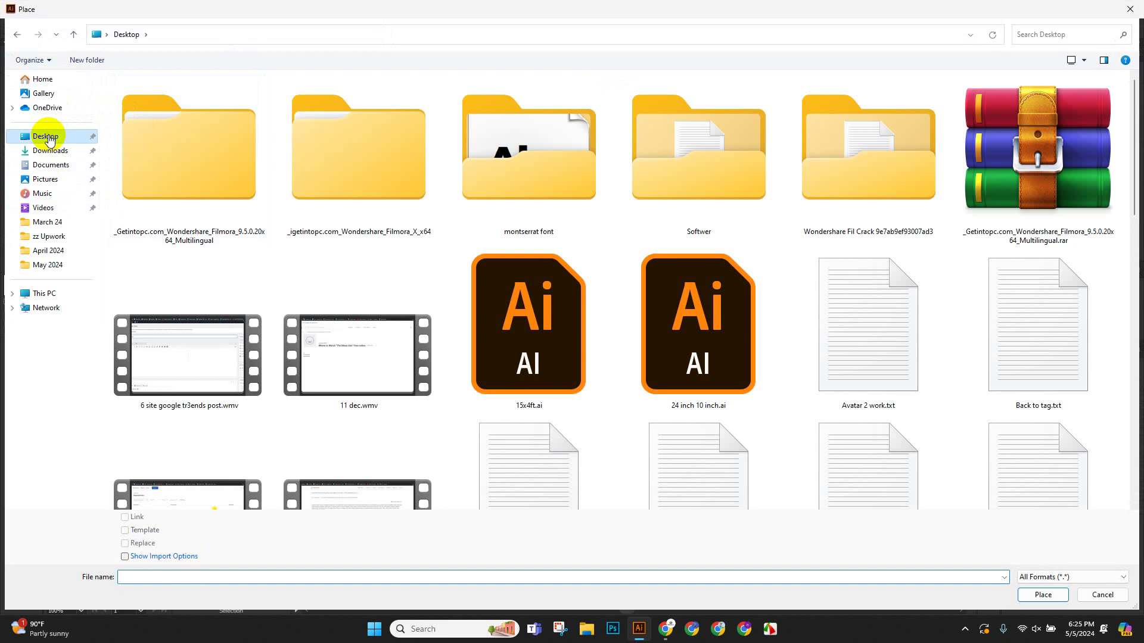
pyautogui.scroll(-10, 865, 143)
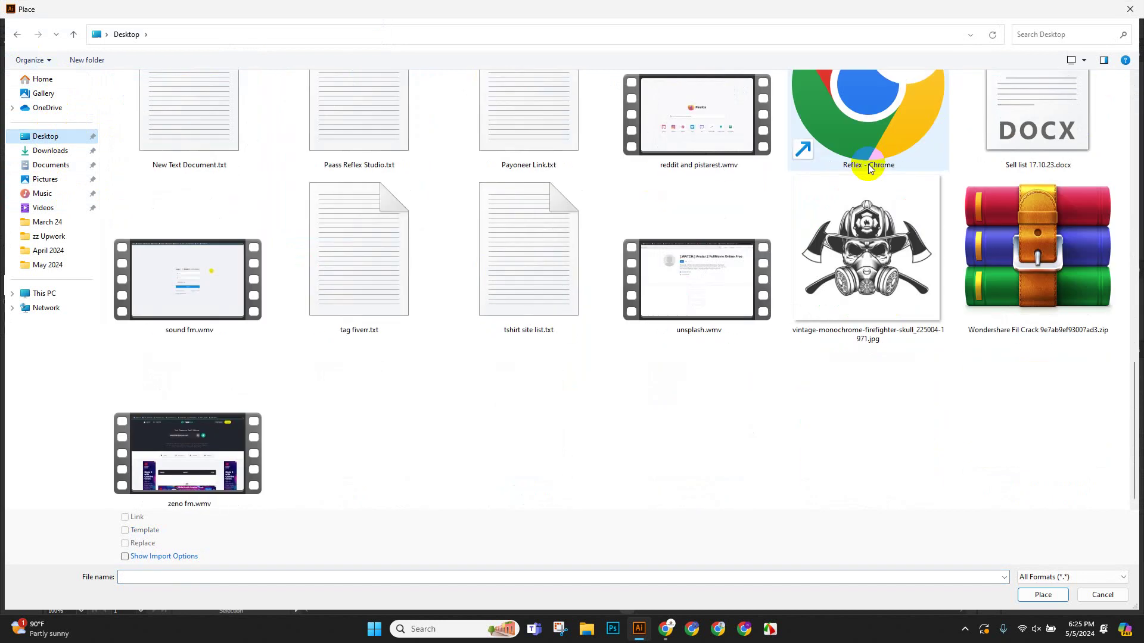
pyautogui.scroll(10, 881, 192)
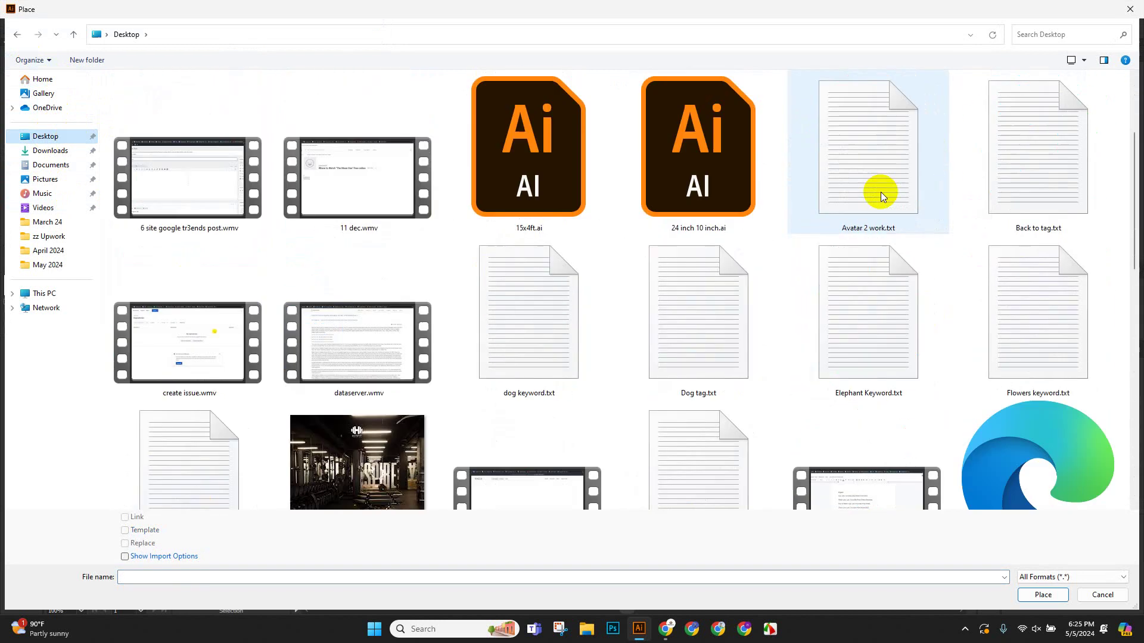
pyautogui.scroll(-1, 830, 216)
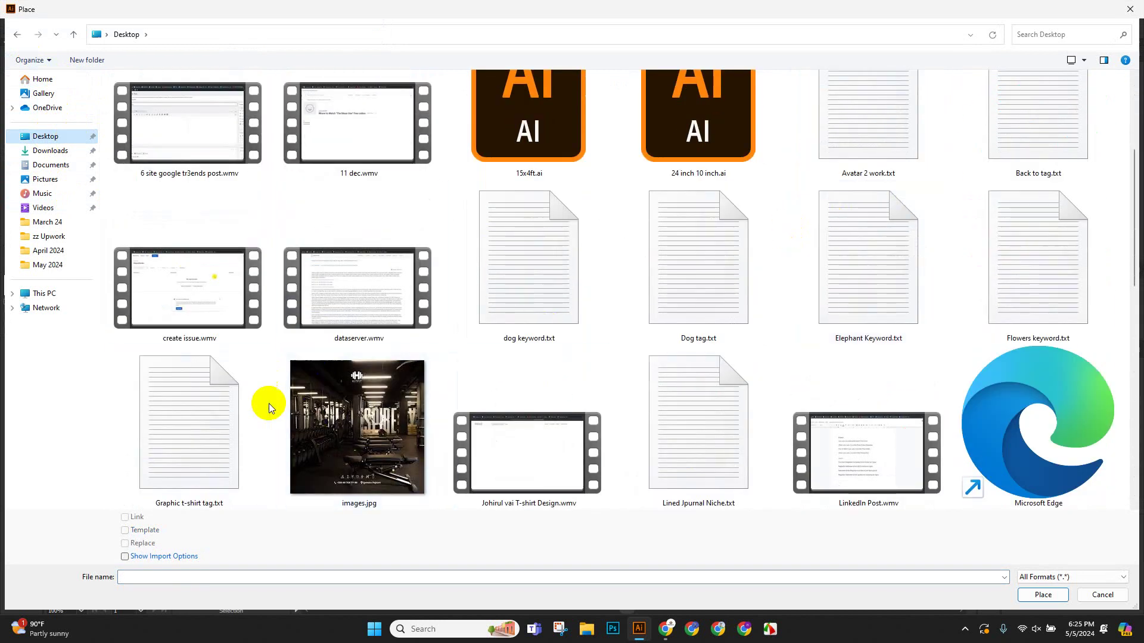
pyautogui.click(323, 439)
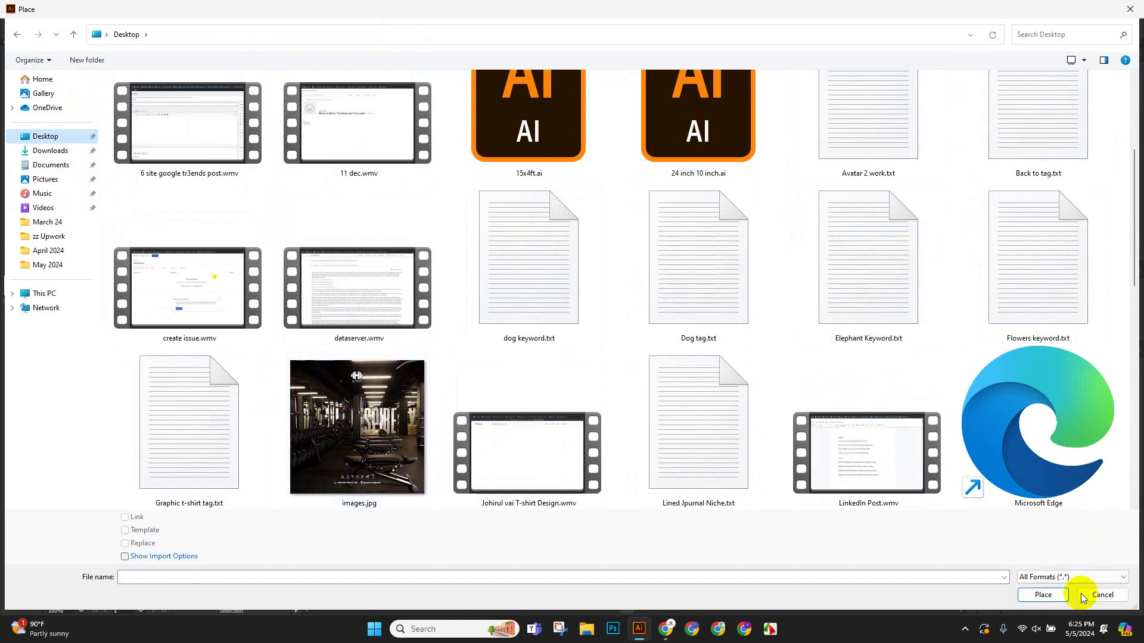
pyautogui.click(1101, 594)
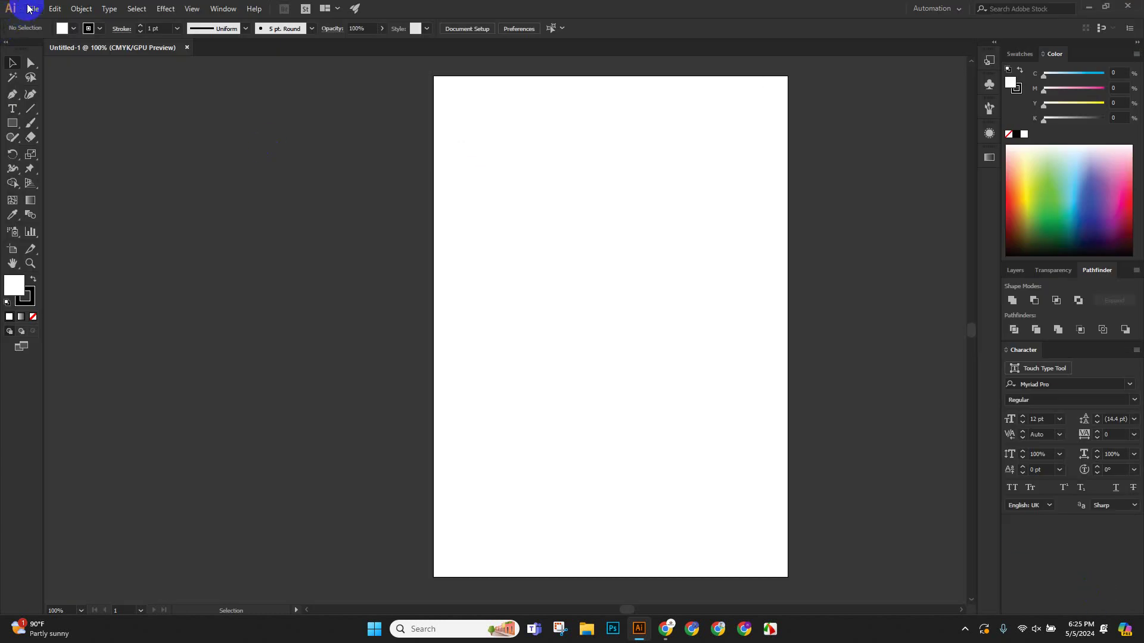
# Start placing a file into the document and select images.jpg from the Desktop.
pyautogui.click(28, 8)
pyautogui.click(52, 204)
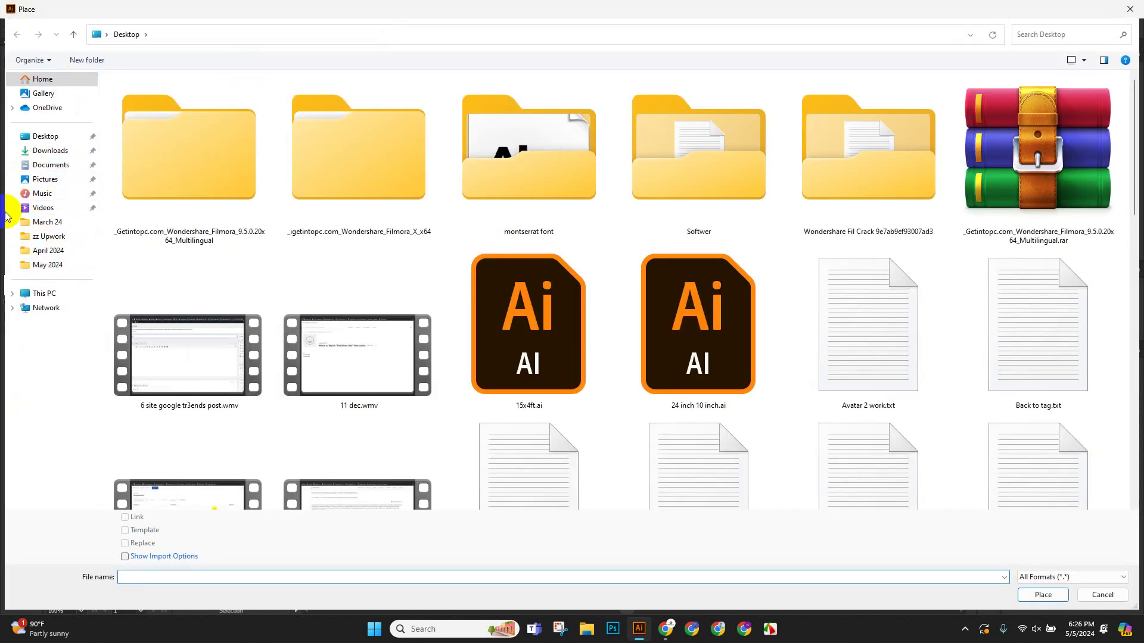
pyautogui.click(33, 294)
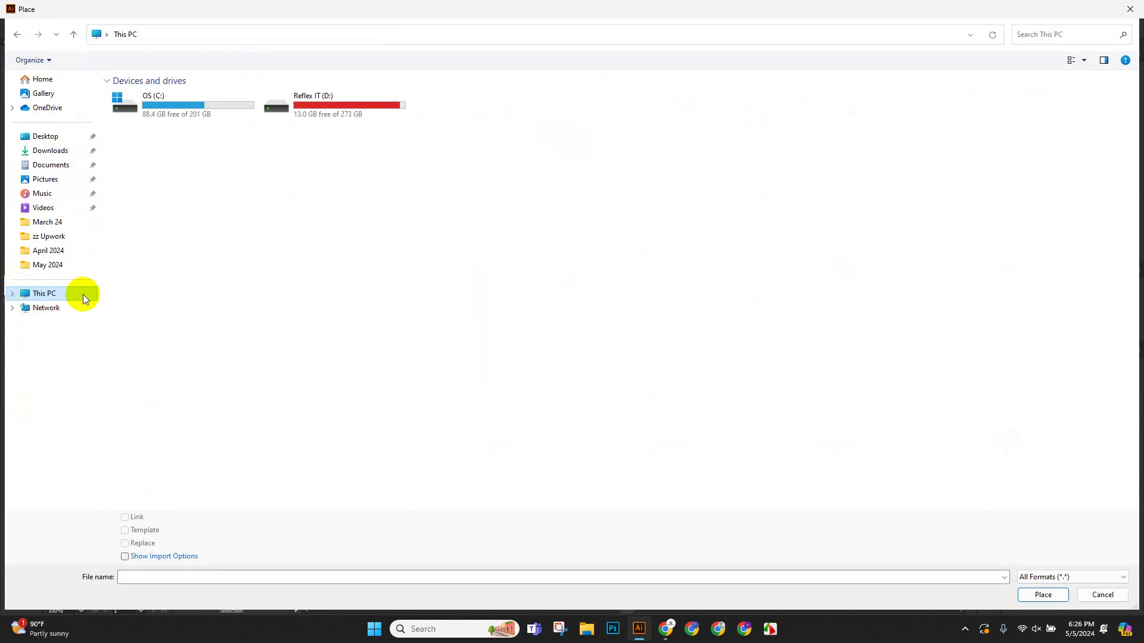
pyautogui.click(42, 138)
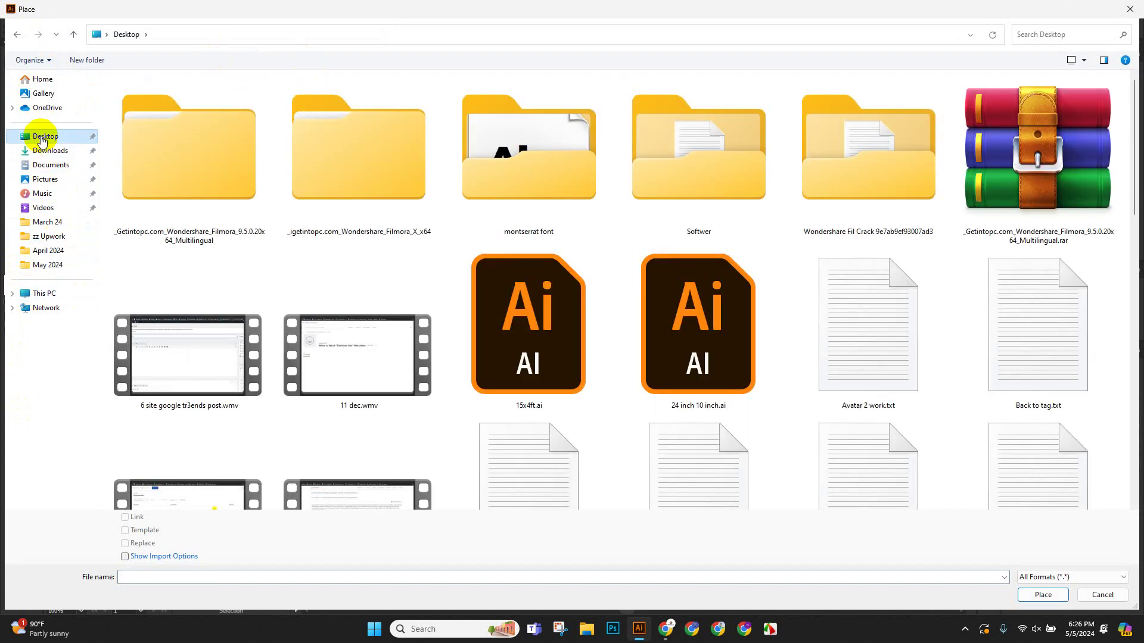
pyautogui.scroll(-5, 779, 199)
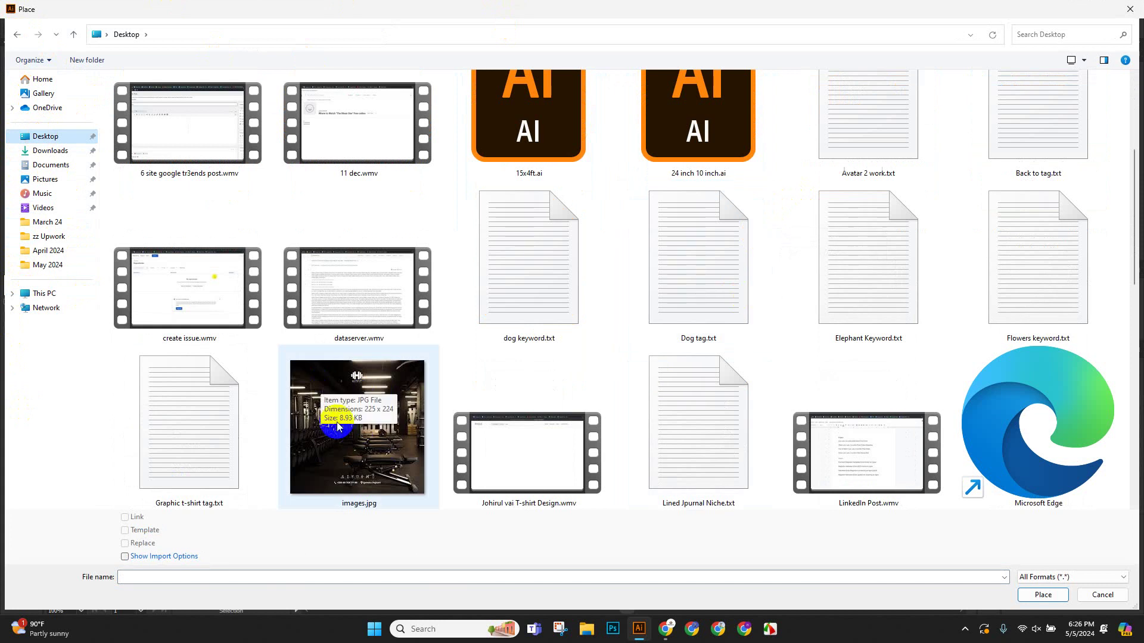
pyautogui.click(324, 417)
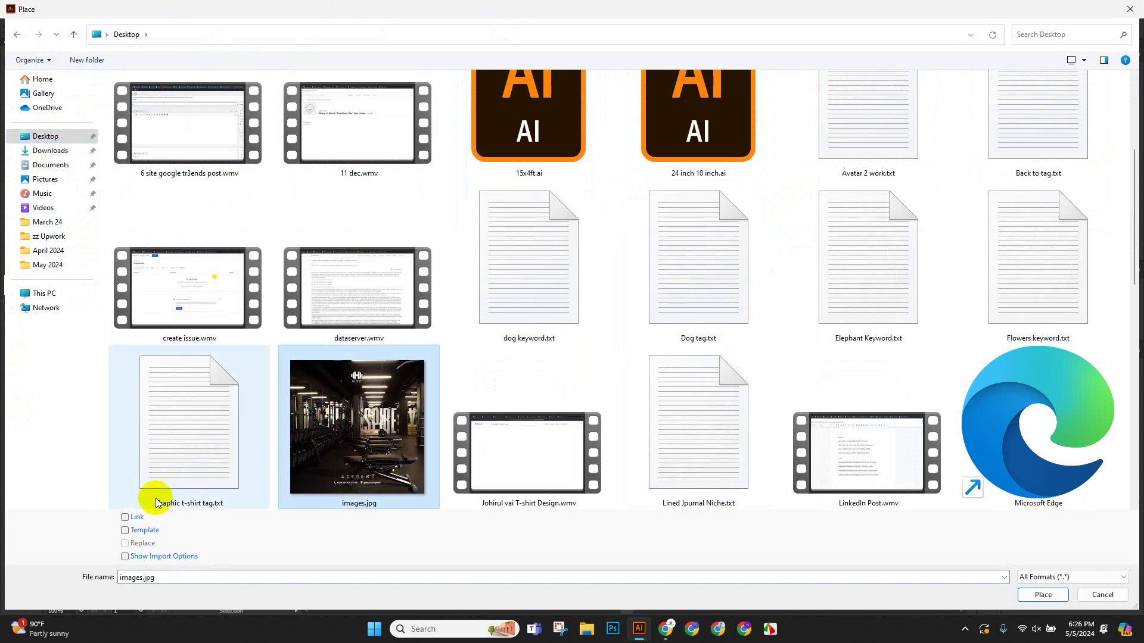
# Toggle the Link option on and off for images.jpg, ending with it disabled.
pyautogui.click(126, 520)
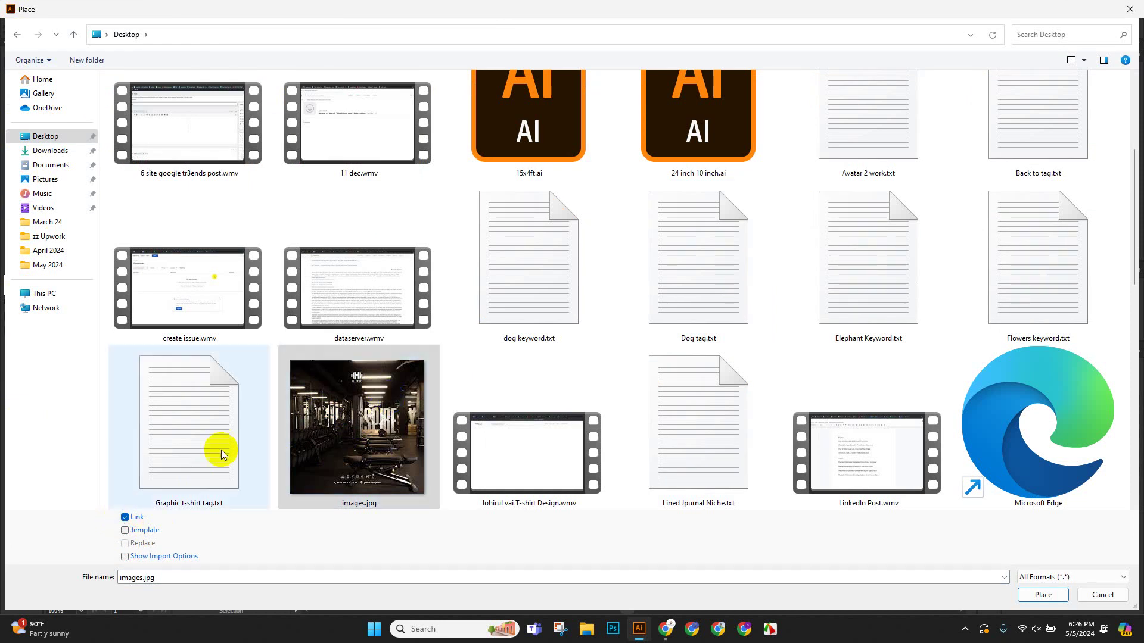
pyautogui.click(125, 520)
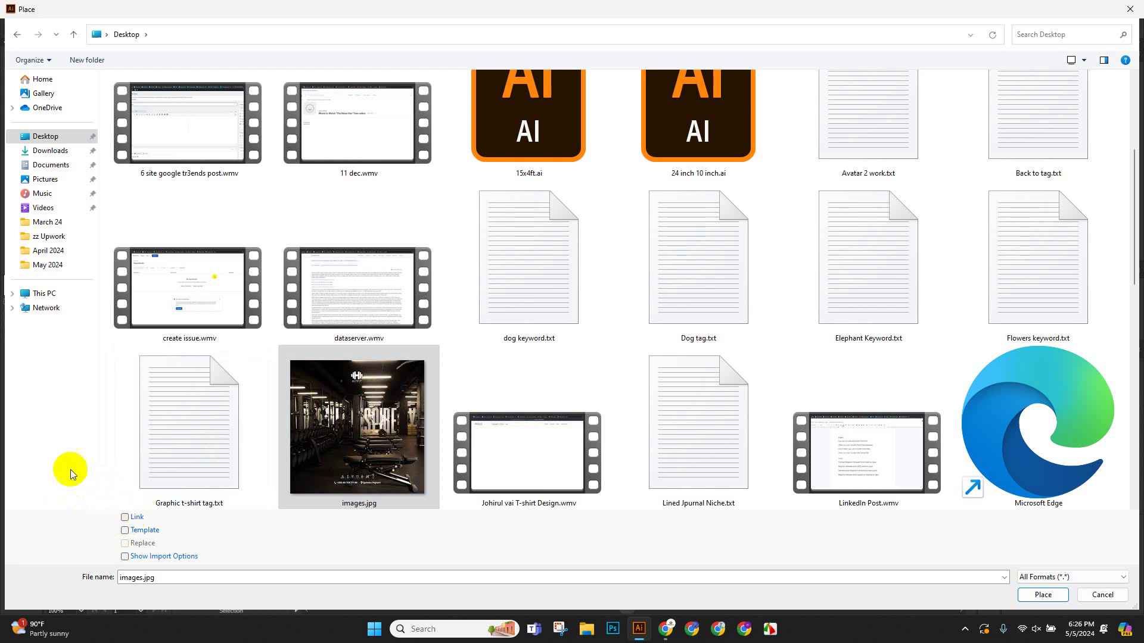
pyautogui.click(125, 517)
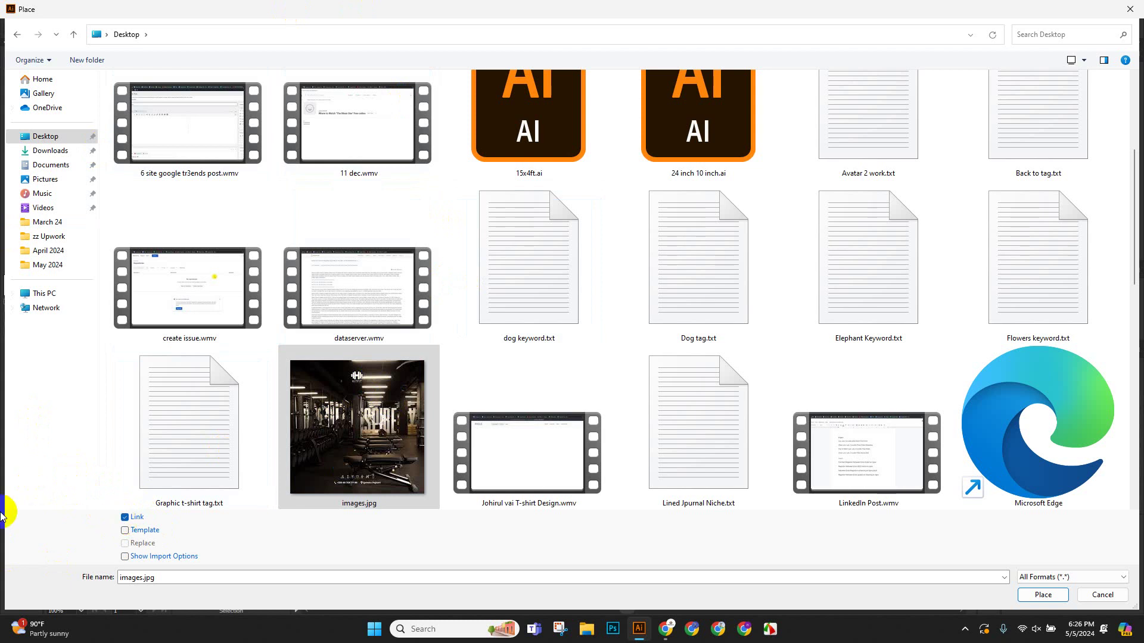
pyautogui.click(308, 434)
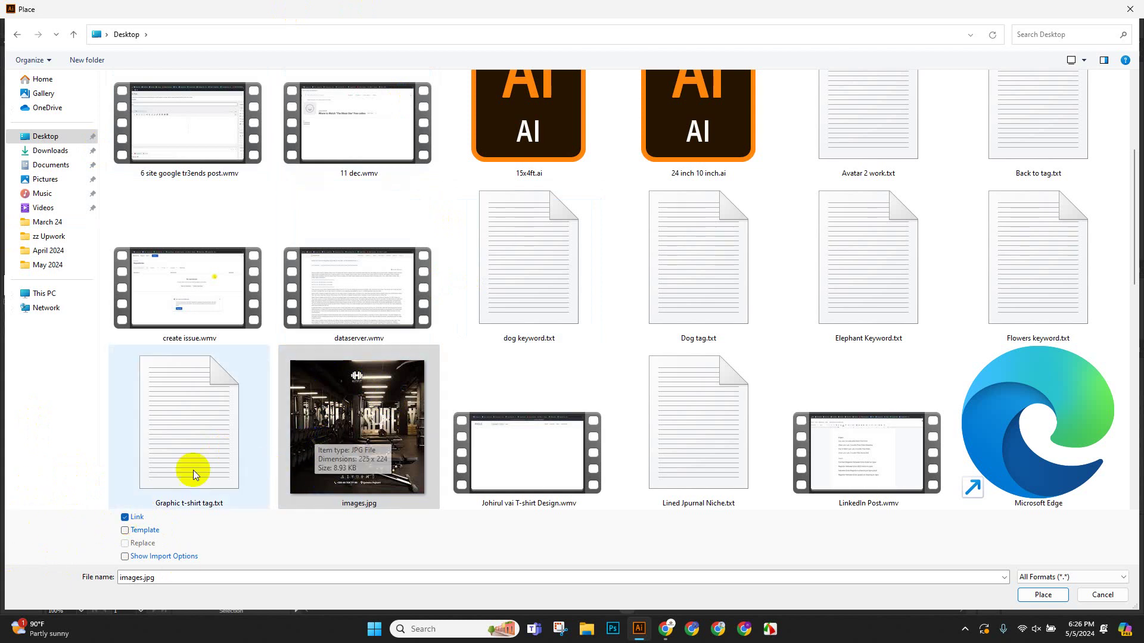
pyautogui.click(125, 518)
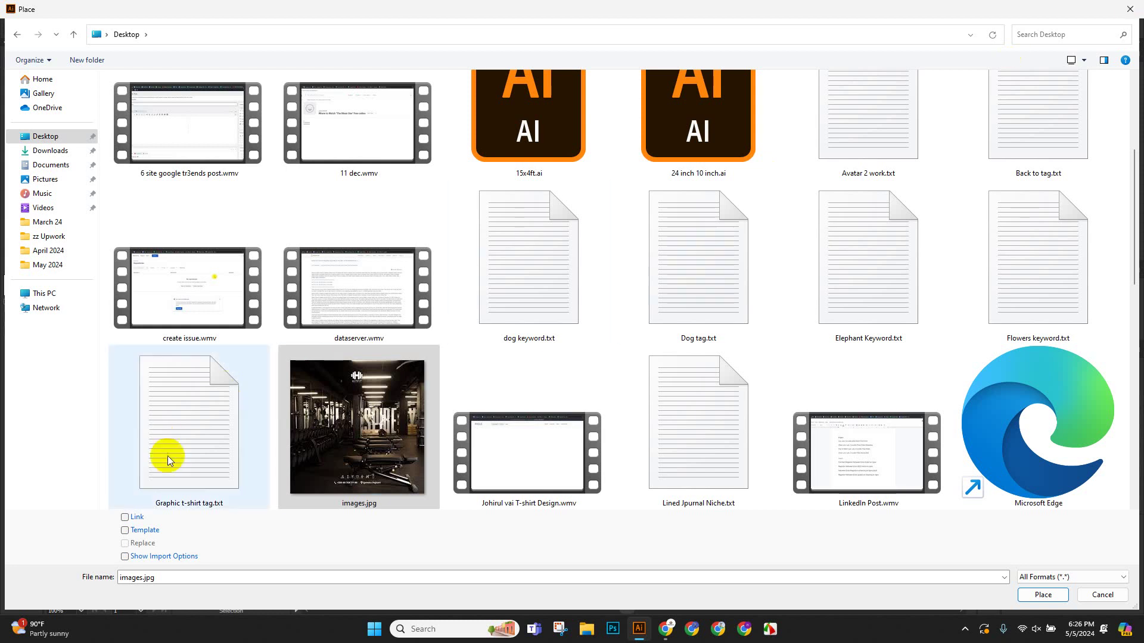
pyautogui.click(125, 517)
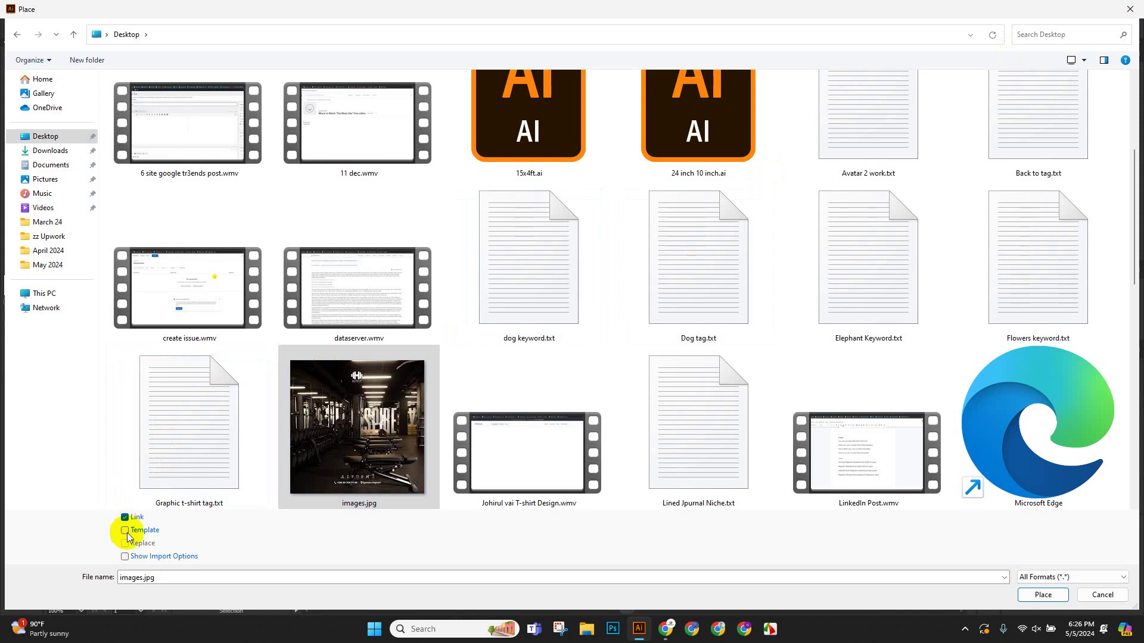
pyautogui.click(132, 521)
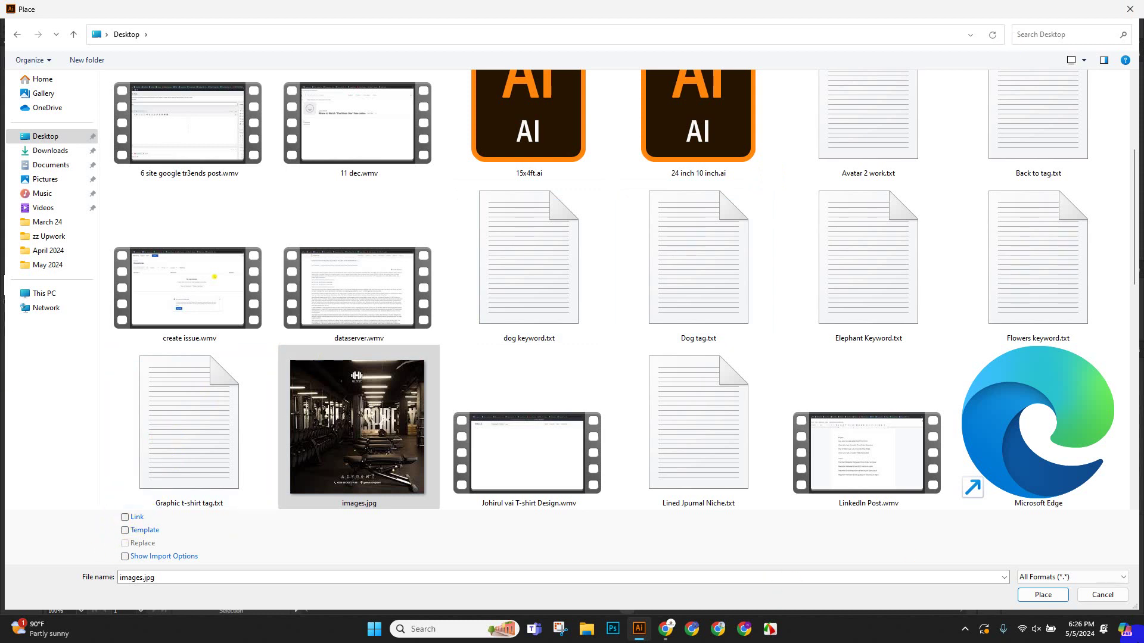
# Place images.jpg unlinked on the upper half of the artboard at its original size.
pyautogui.click(1038, 601)
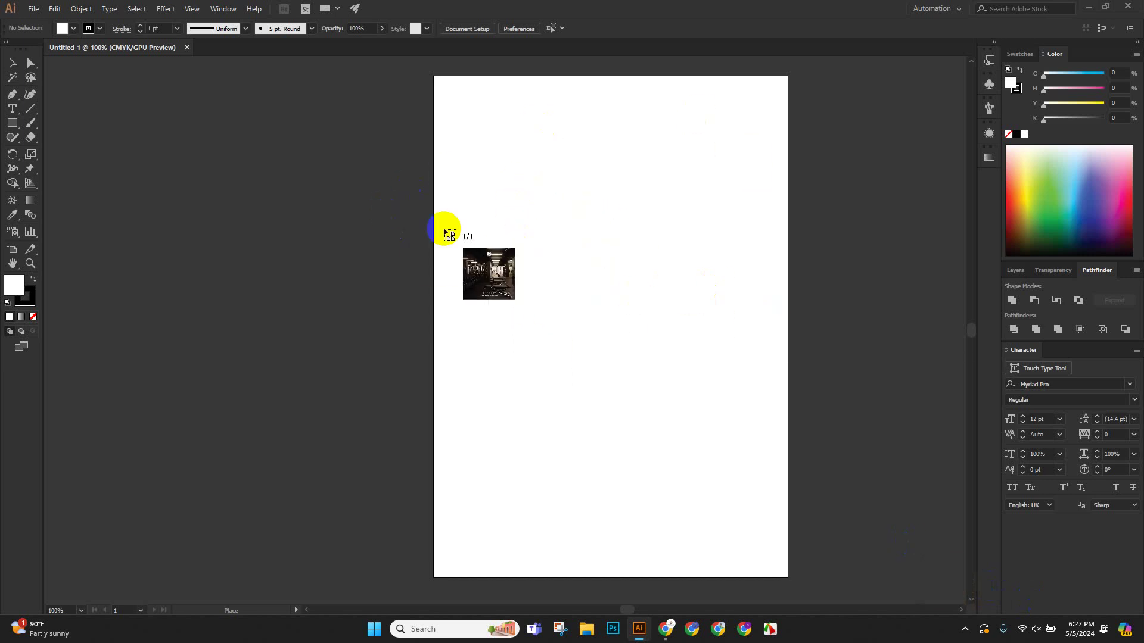
pyautogui.click(463, 208)
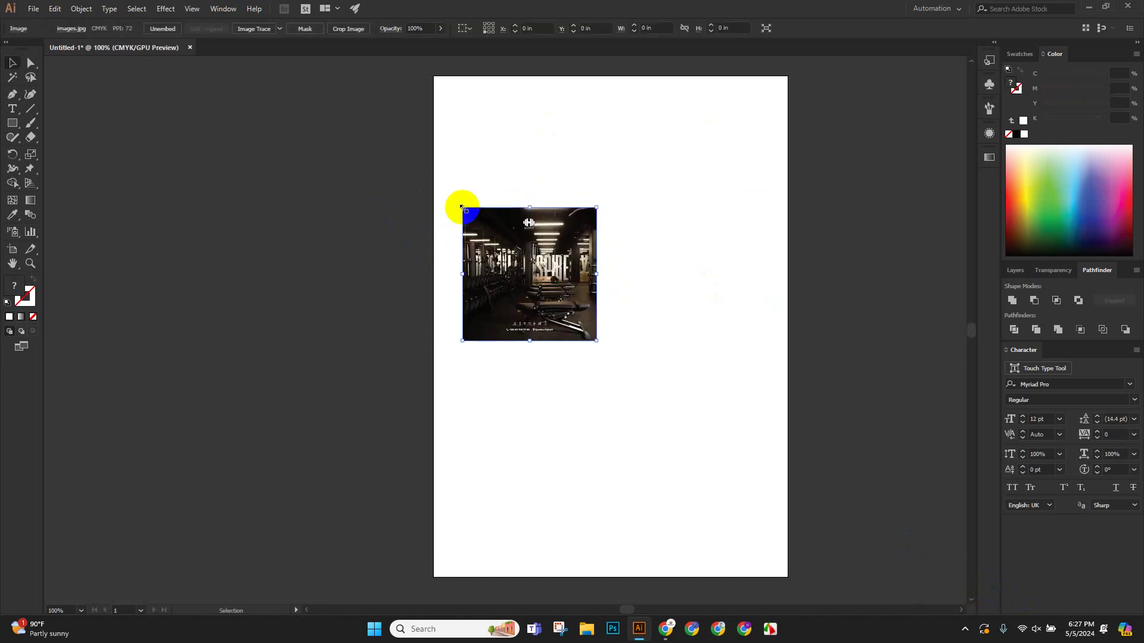
pyautogui.click(652, 442)
pyautogui.scroll(2, 655, 443)
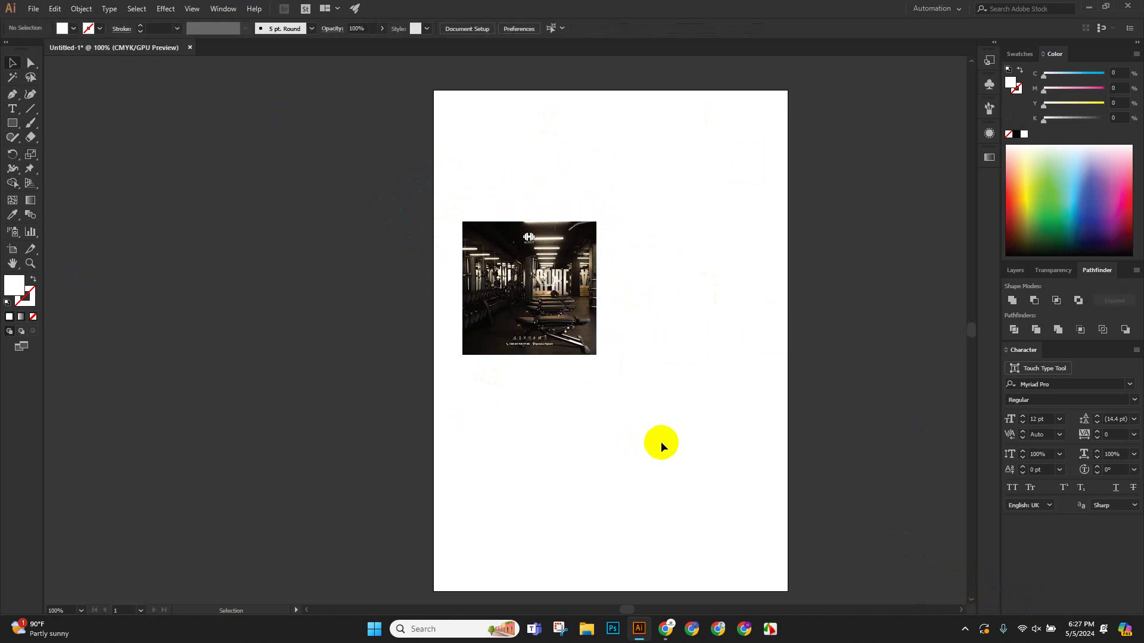
# Enlarge the gym image to about 7.18 × 7.15 in and move it off the artboard to the left.
pyautogui.moveTo(573, 338); pyautogui.dragTo(674, 426)
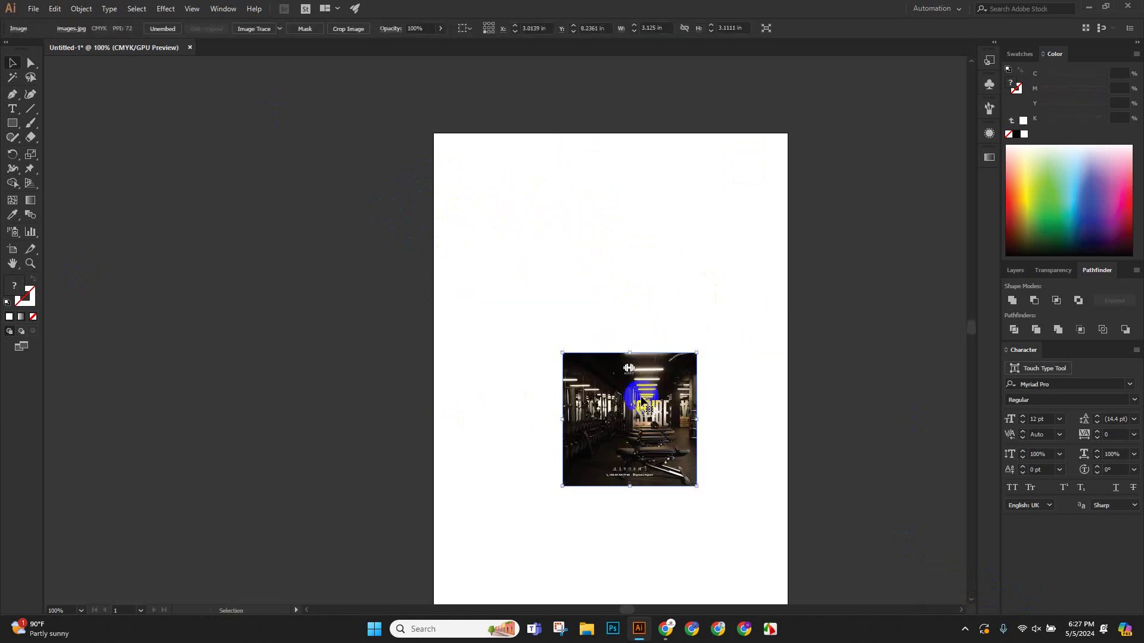
pyautogui.moveTo(698, 355); pyautogui.dragTo(783, 267)
pyautogui.moveTo(726, 343); pyautogui.dragTo(316, 308)
pyautogui.moveTo(422, 391); pyautogui.dragTo(494, 369)
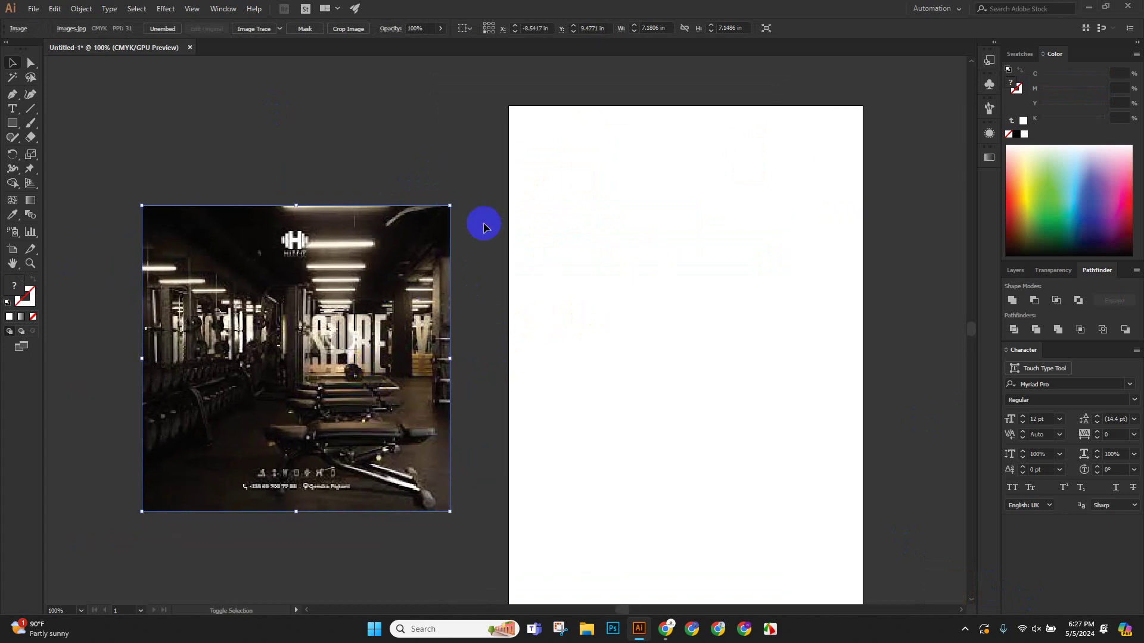
# Resize the gym image to about 6.86 × 6.83 in, and delete it from the document.
pyautogui.moveTo(445, 217); pyautogui.dragTo(538, 275)
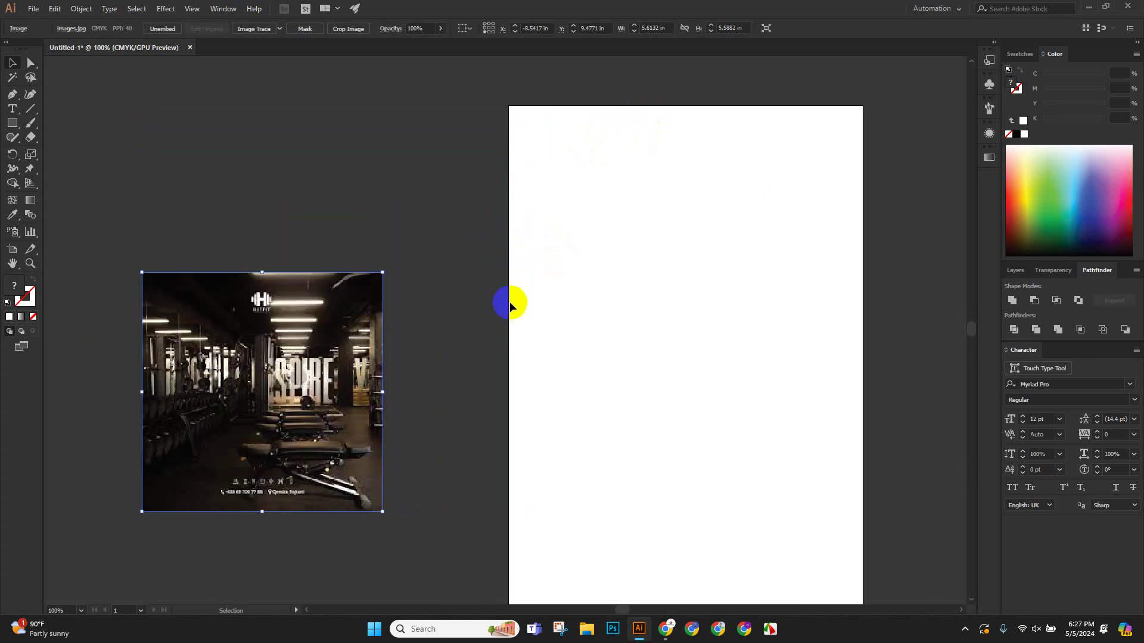
pyautogui.moveTo(381, 513); pyautogui.dragTo(436, 565)
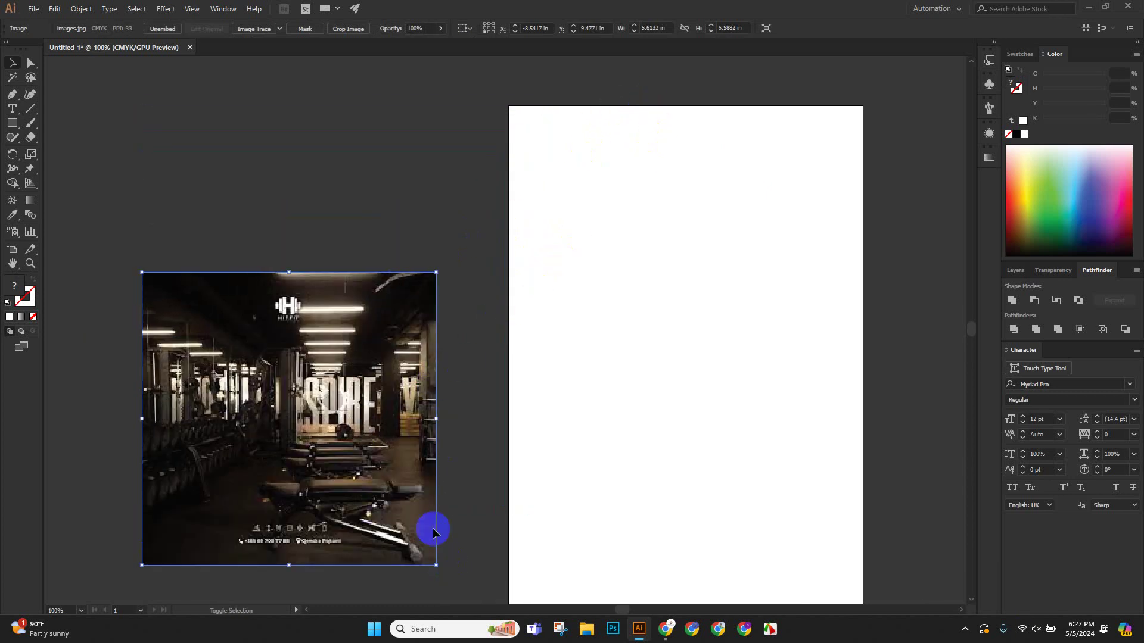
pyautogui.scroll(-2, 434, 413)
pyautogui.scroll(4, 438, 404)
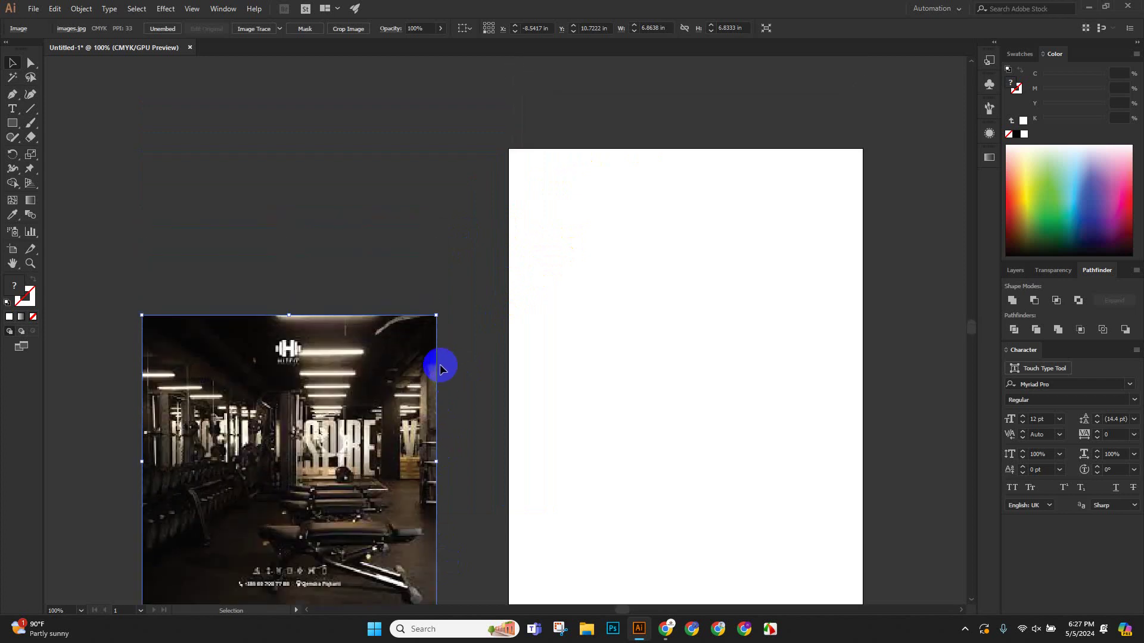
pyautogui.press('Delete')
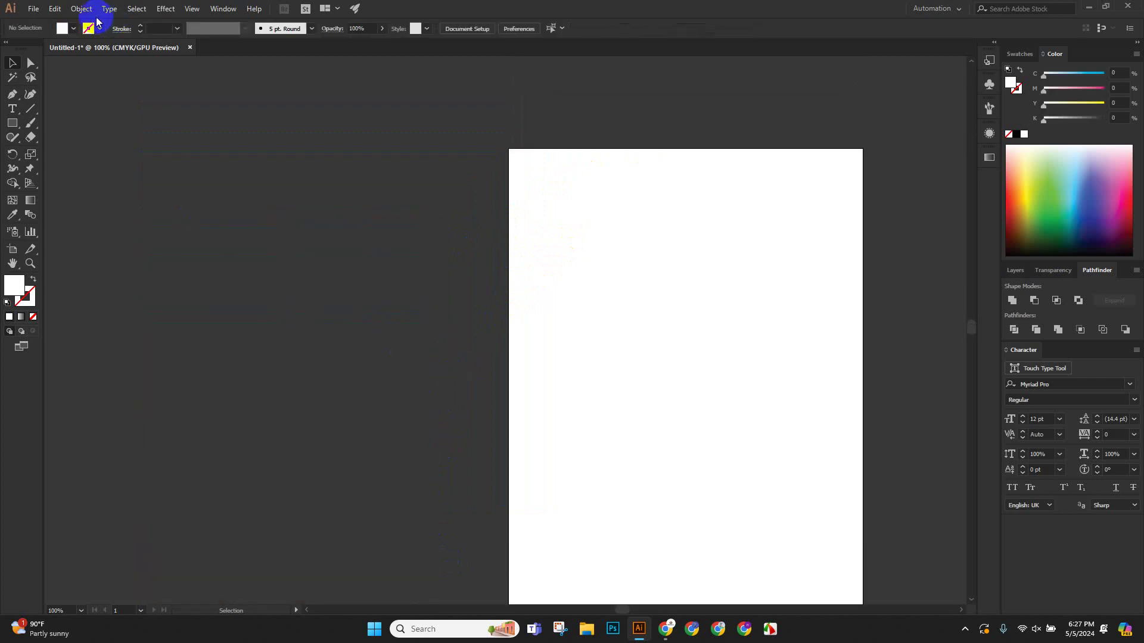
# Place images.jpg from the Desktop unlinked beside the artboard at its original size, and deselect it.
pyautogui.click(33, 9)
pyautogui.click(80, 206)
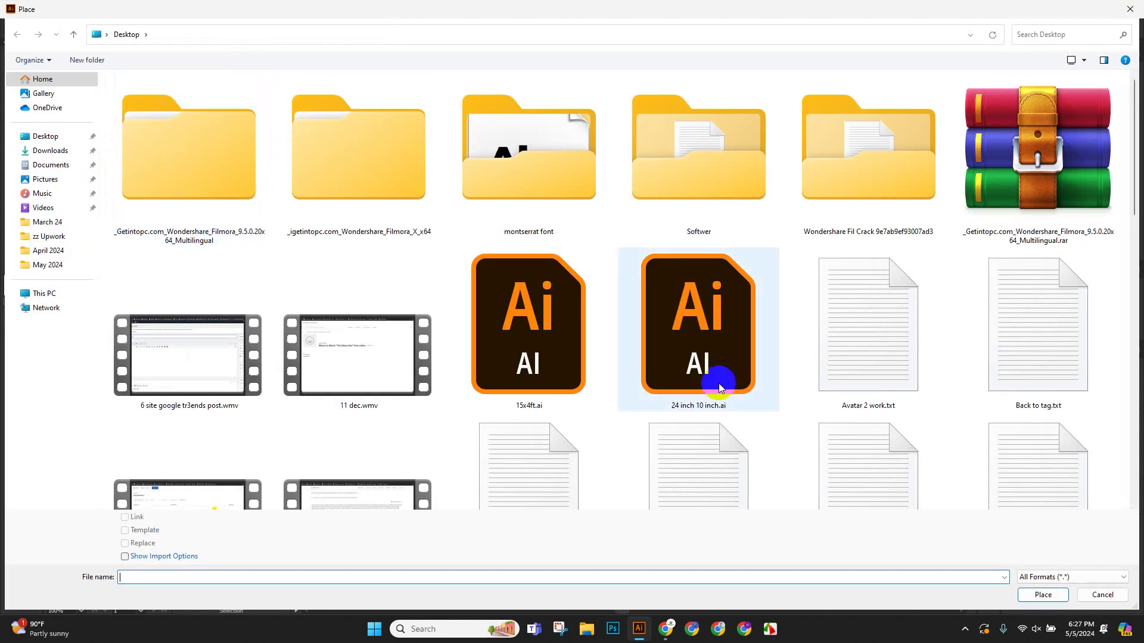
pyautogui.scroll(-10, 587, 356)
pyautogui.scroll(3, 537, 350)
pyautogui.click(393, 218)
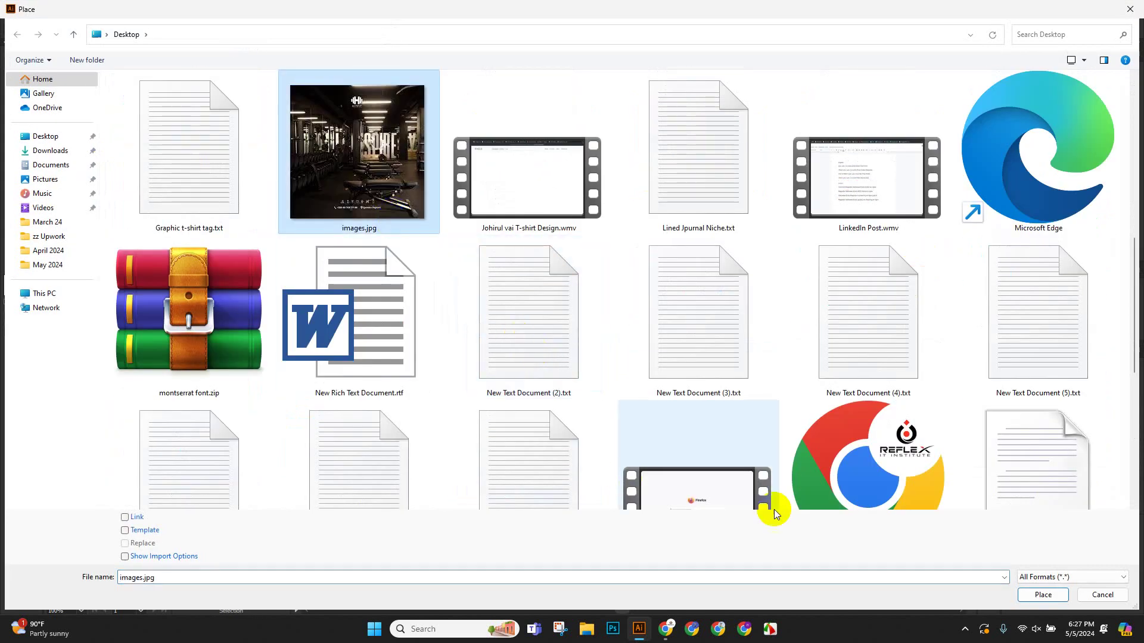
pyautogui.click(1043, 594)
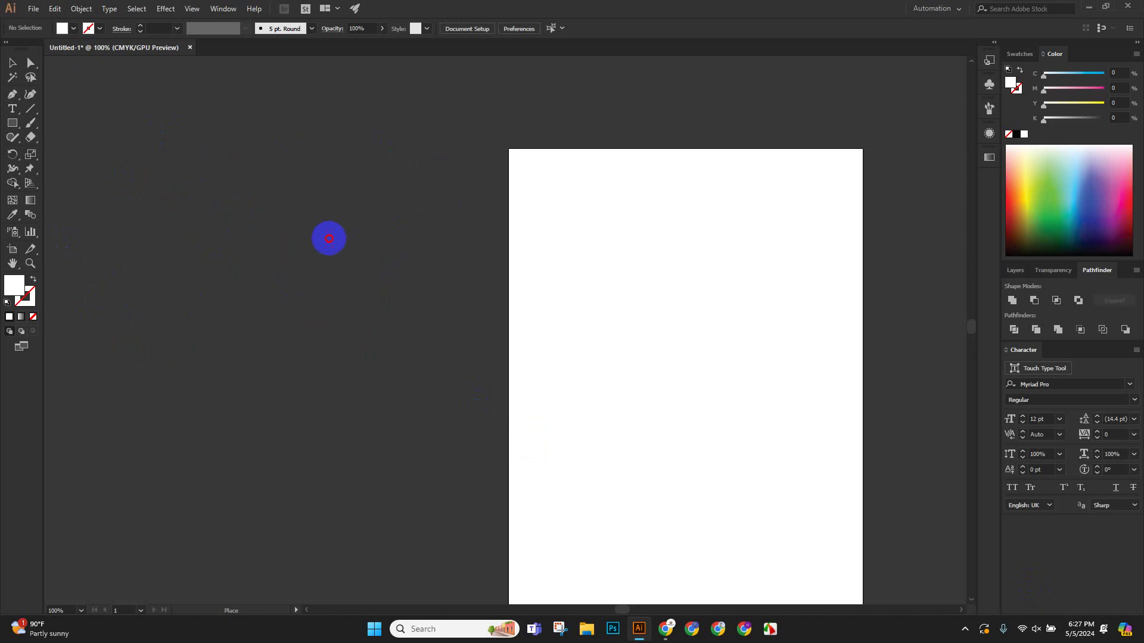
pyautogui.click(328, 238)
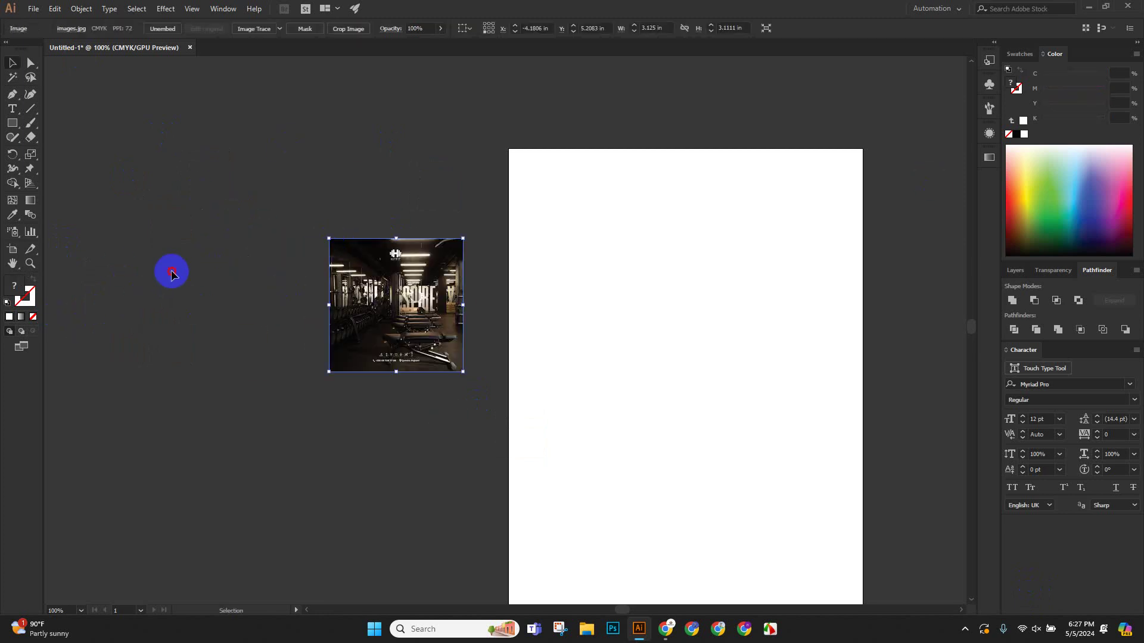
pyautogui.click(172, 271)
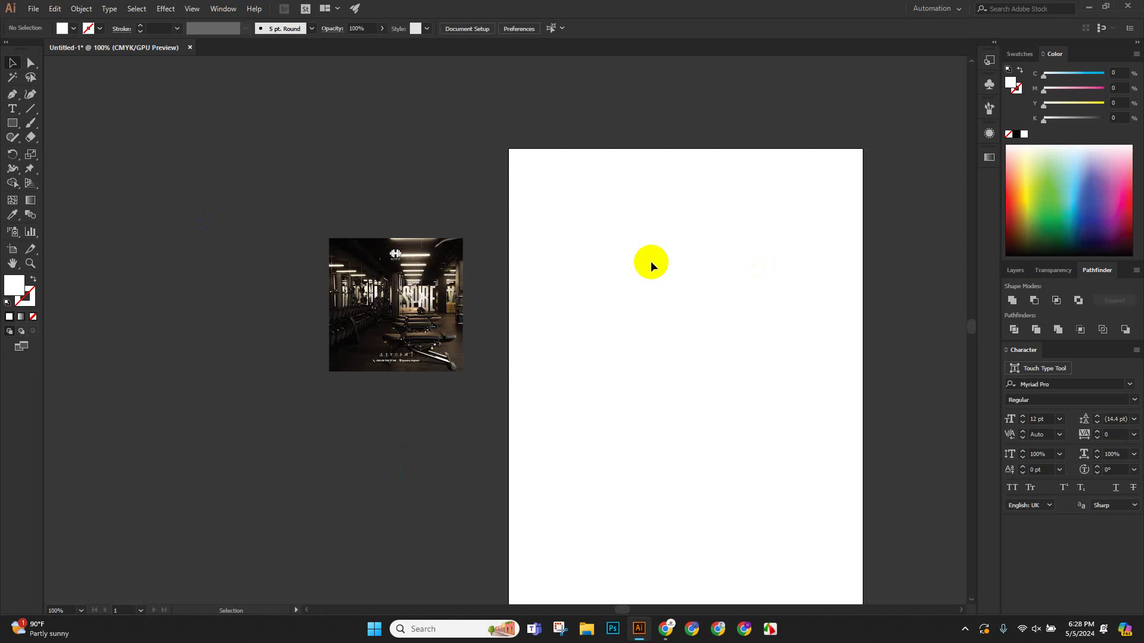
# Move the gym image onto the artboard near its centre with the Selection tool.
pyautogui.click(11, 63)
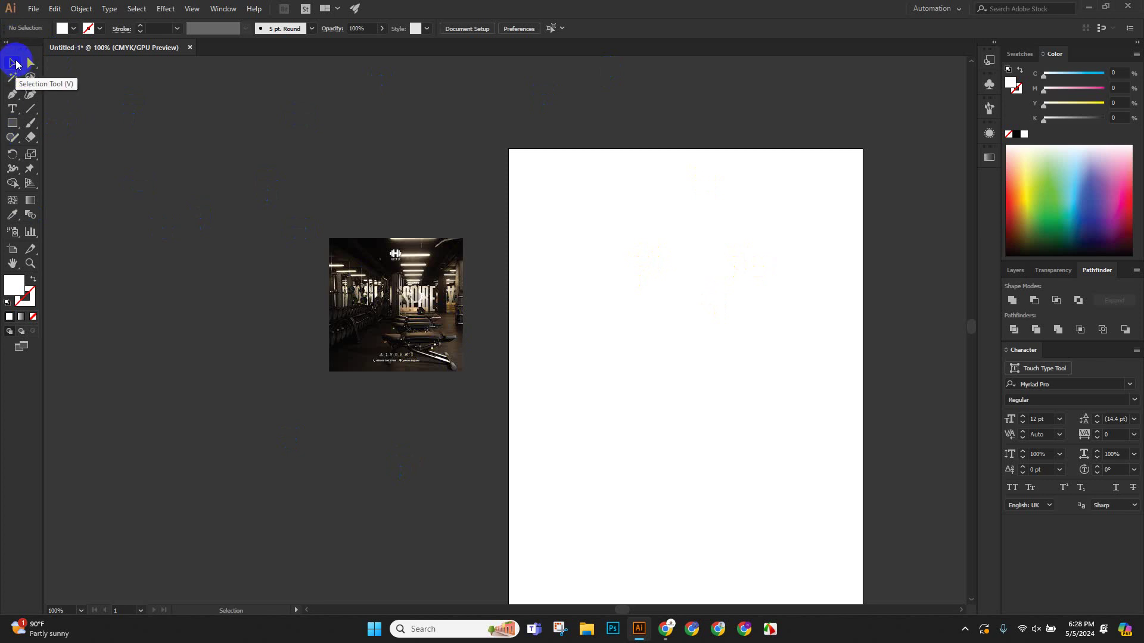
pyautogui.click(173, 274)
pyautogui.moveTo(172, 274); pyautogui.dragTo(667, 310)
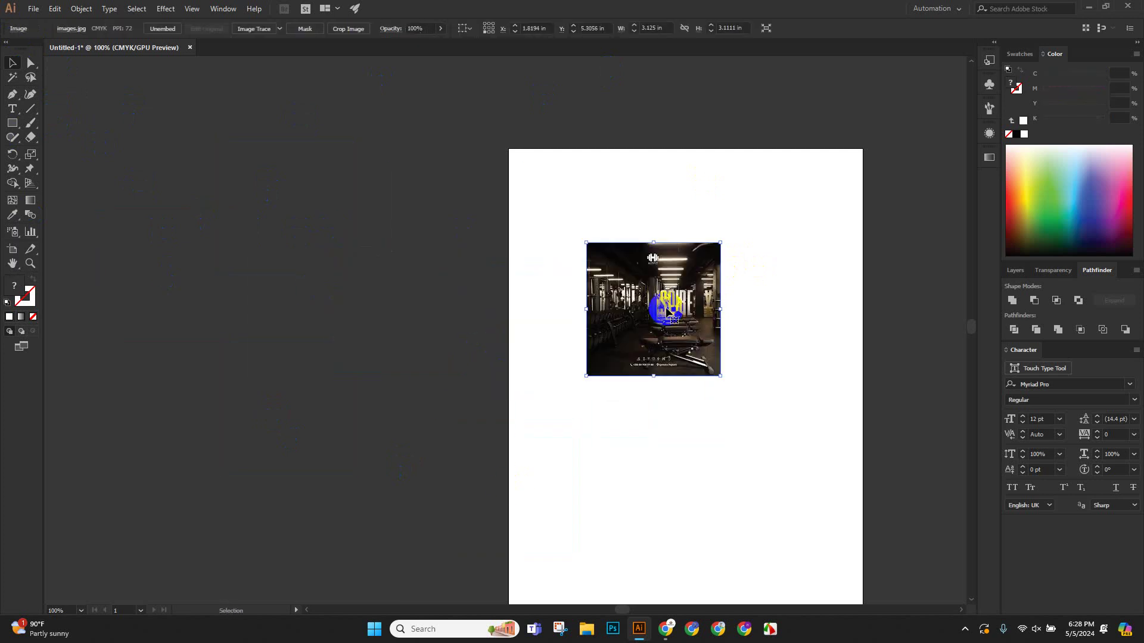
pyautogui.press('ctrl')
pyautogui.scroll(1, 668, 309)
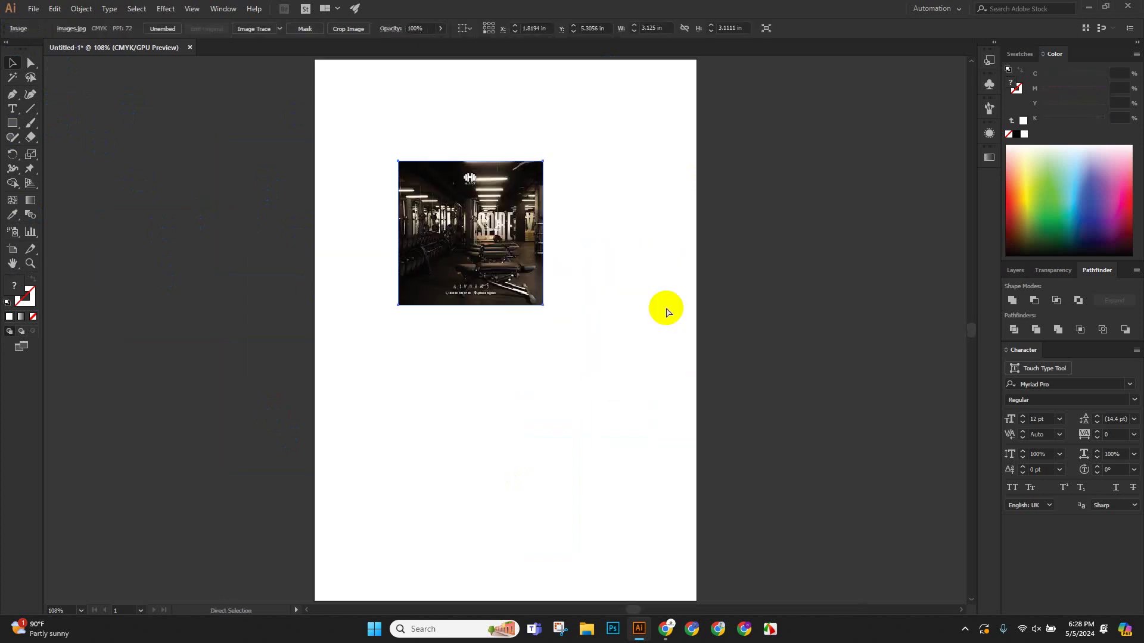
pyautogui.moveTo(516, 316); pyautogui.dragTo(517, 316)
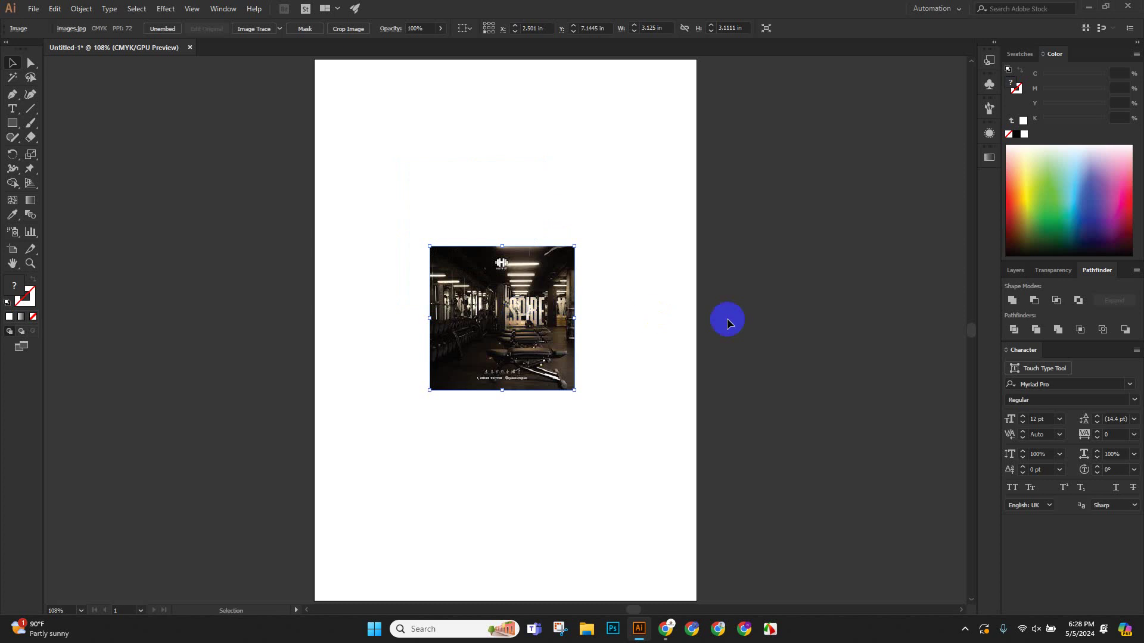
# Move the gym image off the artboard into the empty canvas area on its left.
pyautogui.scroll(2, 565, 277)
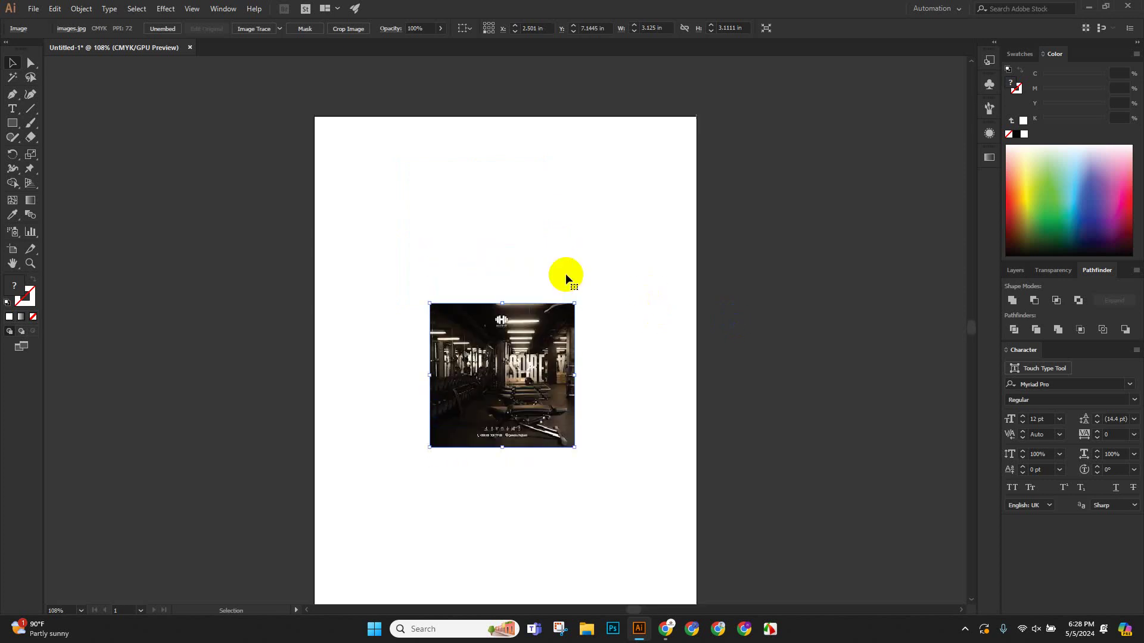
pyautogui.moveTo(509, 363); pyautogui.dragTo(162, 281)
pyautogui.moveTo(146, 428); pyautogui.dragTo(305, 464)
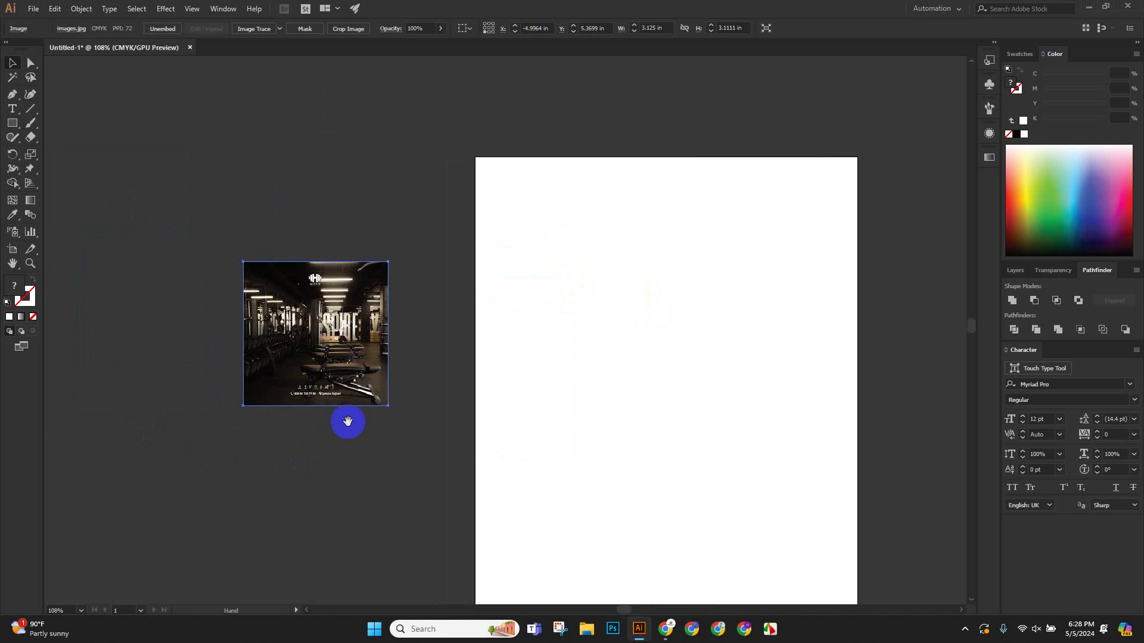
# Magnify the gym image up to 8500% to examine its individual pixels.
pyautogui.moveTo(262, 307); pyautogui.dragTo(302, 213)
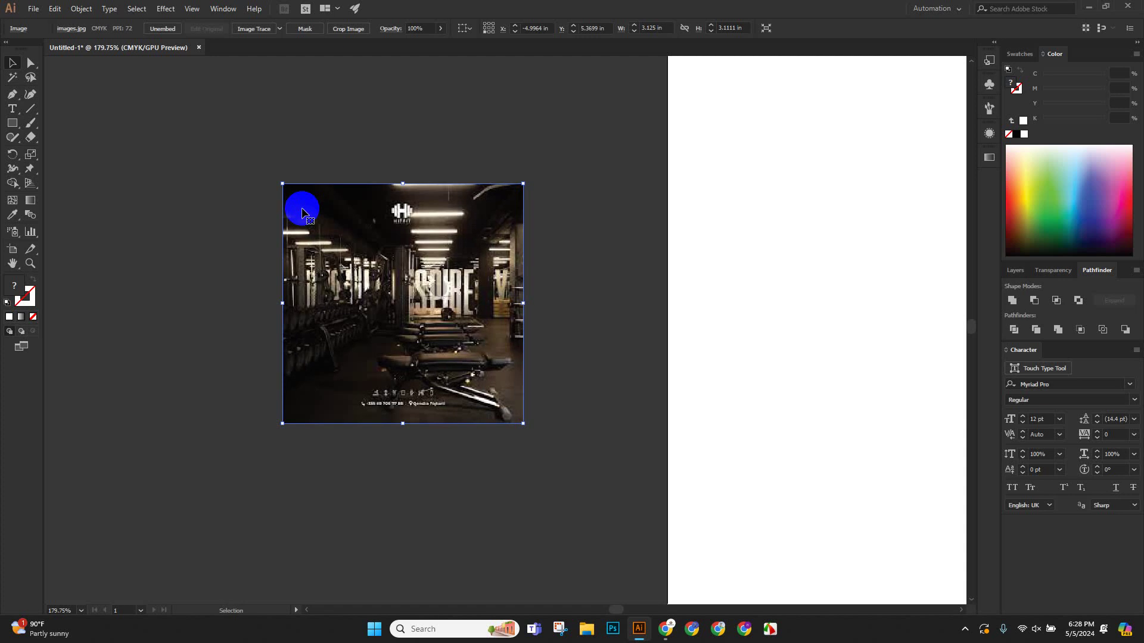
pyautogui.press('a')
pyautogui.hotkey('ctrl', '=')
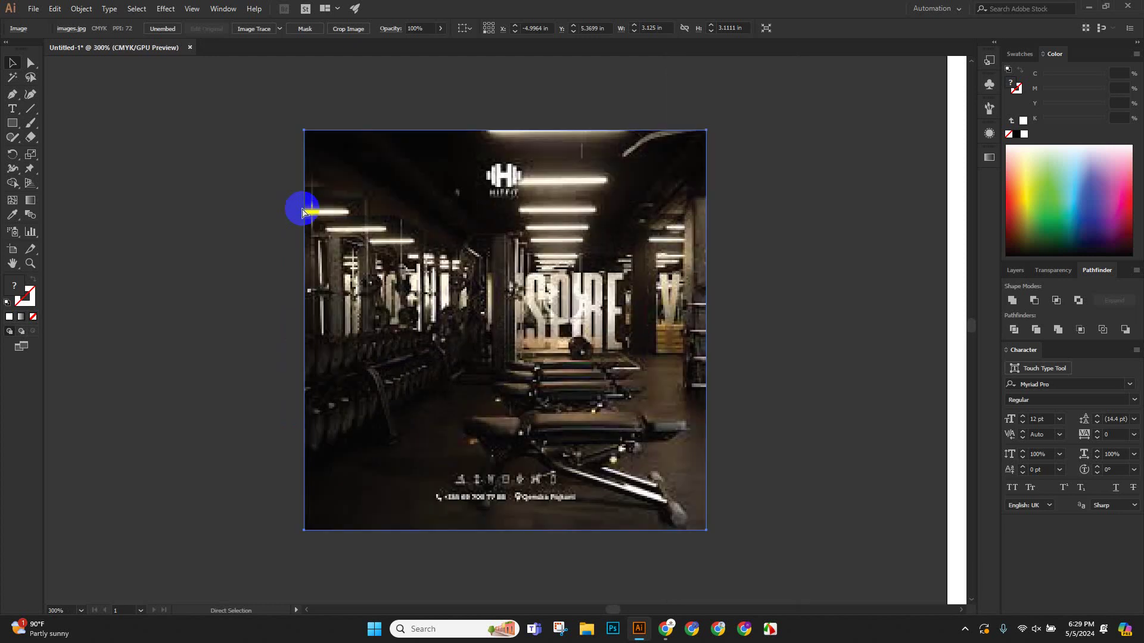
pyautogui.scroll(4, 302, 213)
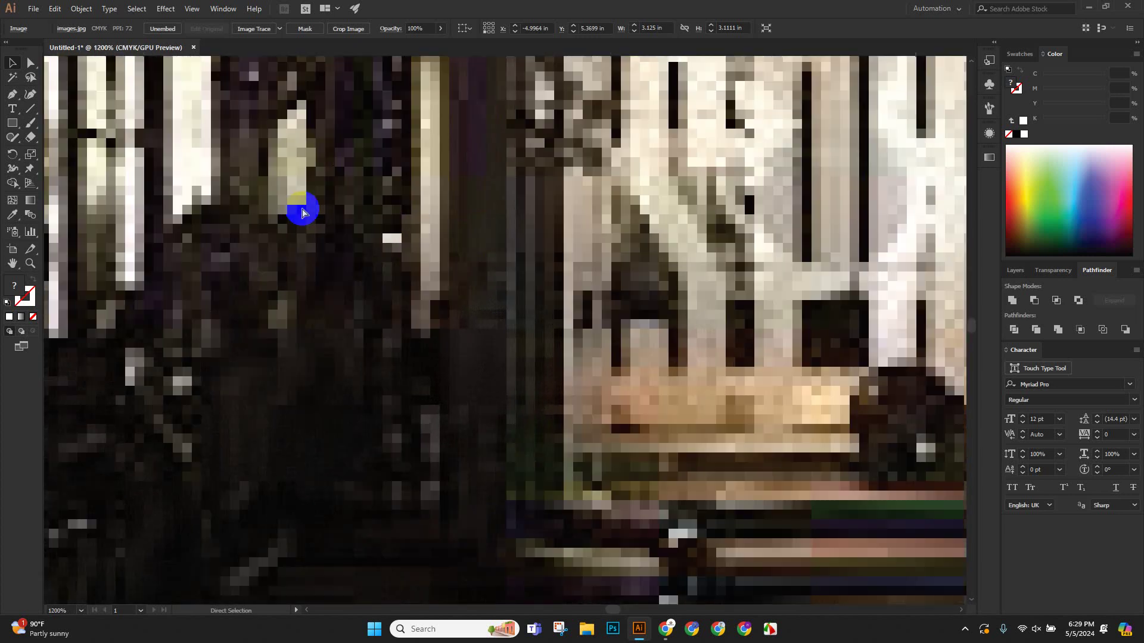
pyautogui.scroll(5, 302, 213)
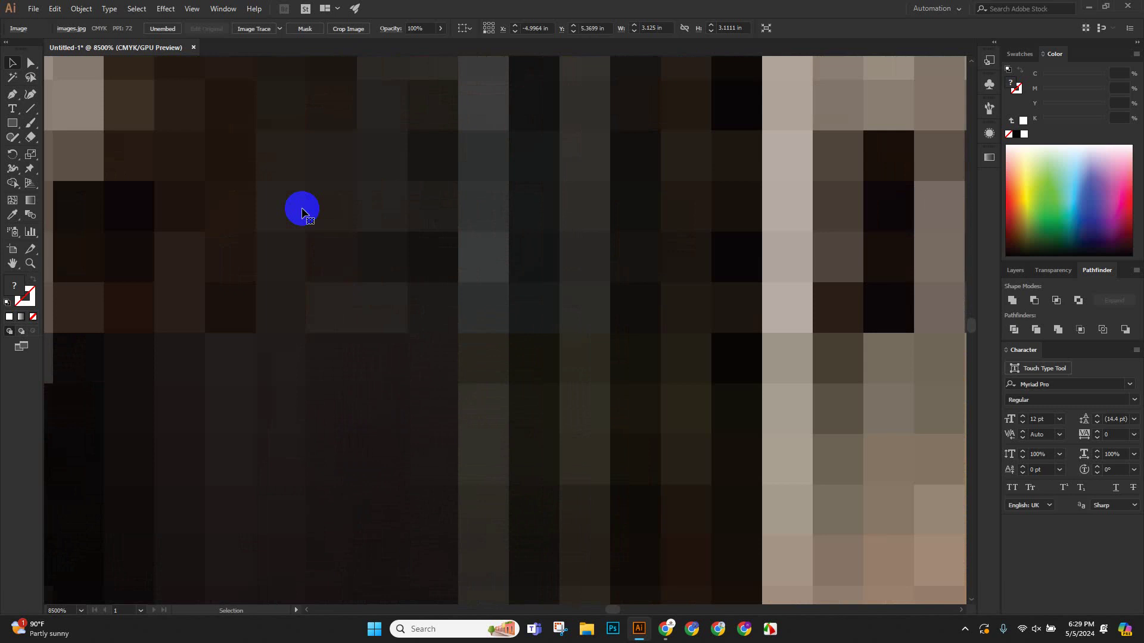
# Zoom back out to 100% to examine the whole gym image beside the artboard.
pyautogui.press('a')
pyautogui.hotkey('ctrl', '-')
pyautogui.hotkey('ctrl', '-')
pyautogui.hotkey('ctrl', '-')
pyautogui.hotkey('ctrl', '-')
pyautogui.hotkey('ctrl', '-')
pyautogui.hotkey('ctrl', '-')
pyautogui.hotkey('ctrl', '-')
pyautogui.hotkey('ctrl', '-')
pyautogui.hotkey('ctrl', '-')
pyautogui.hotkey('ctrl', '-')
pyautogui.hotkey('ctrl', '-')
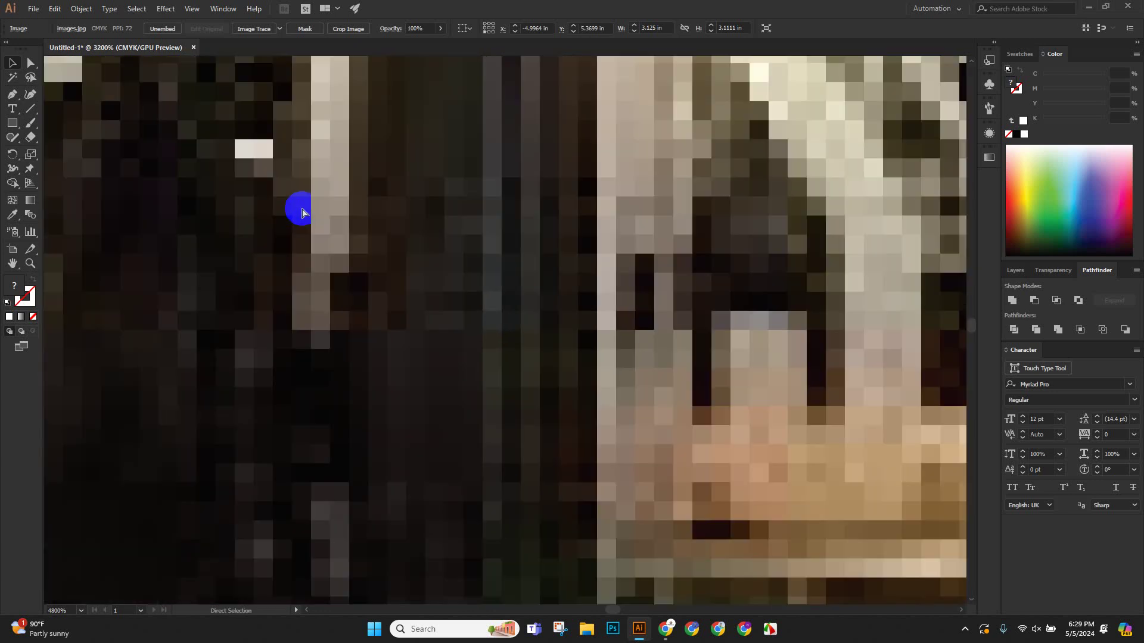
pyautogui.hotkey('ctrl', '-')
pyautogui.hotkey('ctrl', '-')
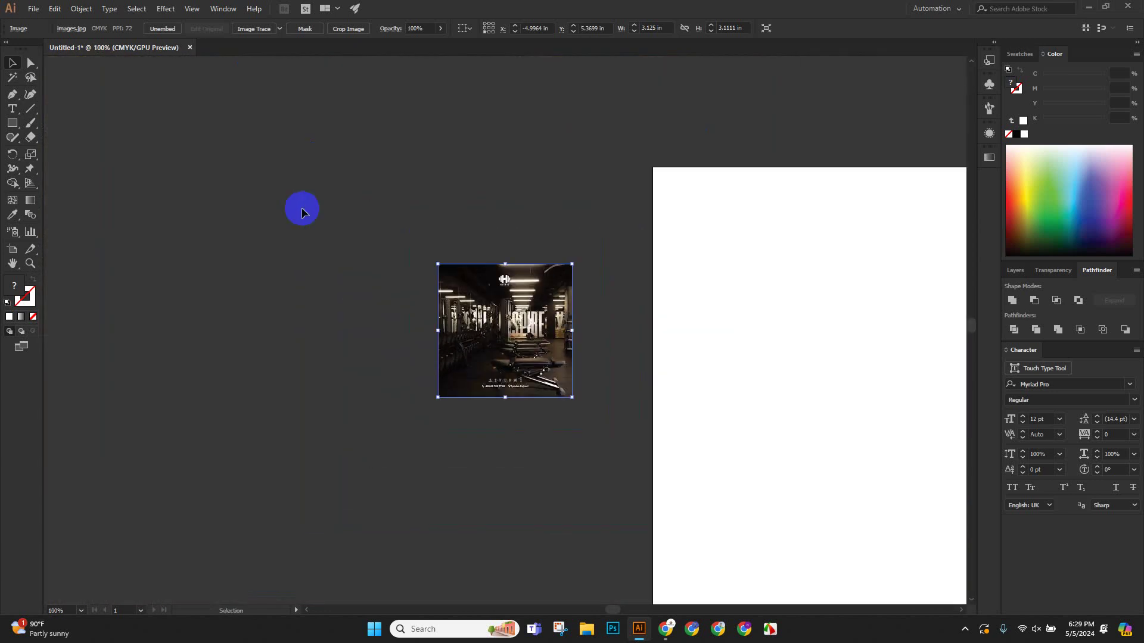
# View the gym image at 200% and at 150% magnification.
pyautogui.hotkey('ctrl', '+')
pyautogui.hotkey('ctrl', '+')
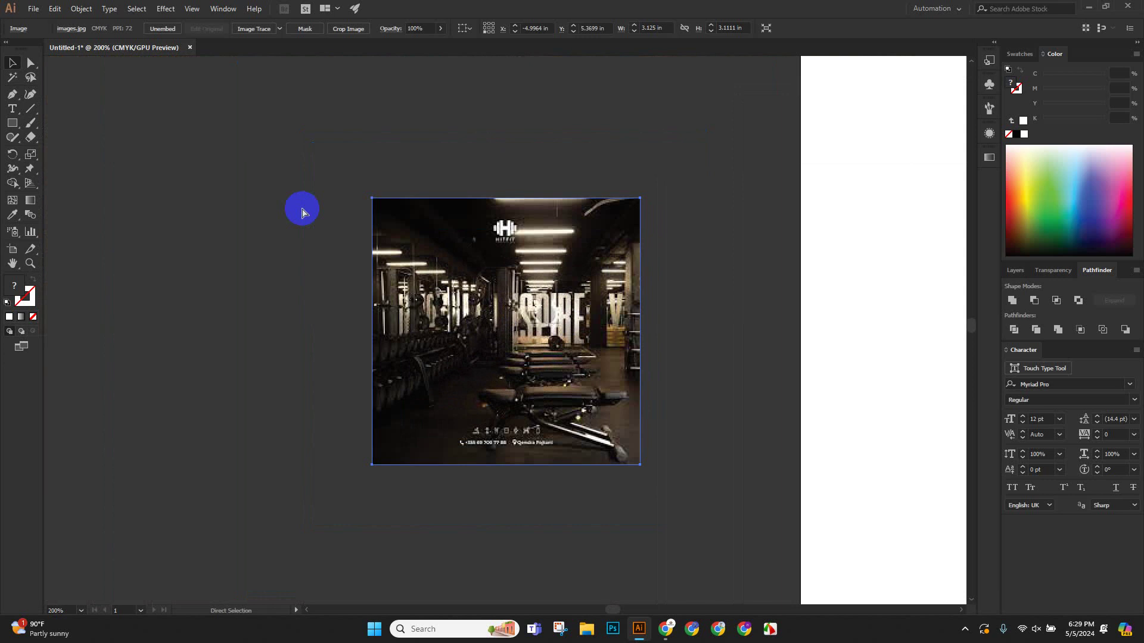
pyautogui.hotkey('ctrl', '-')
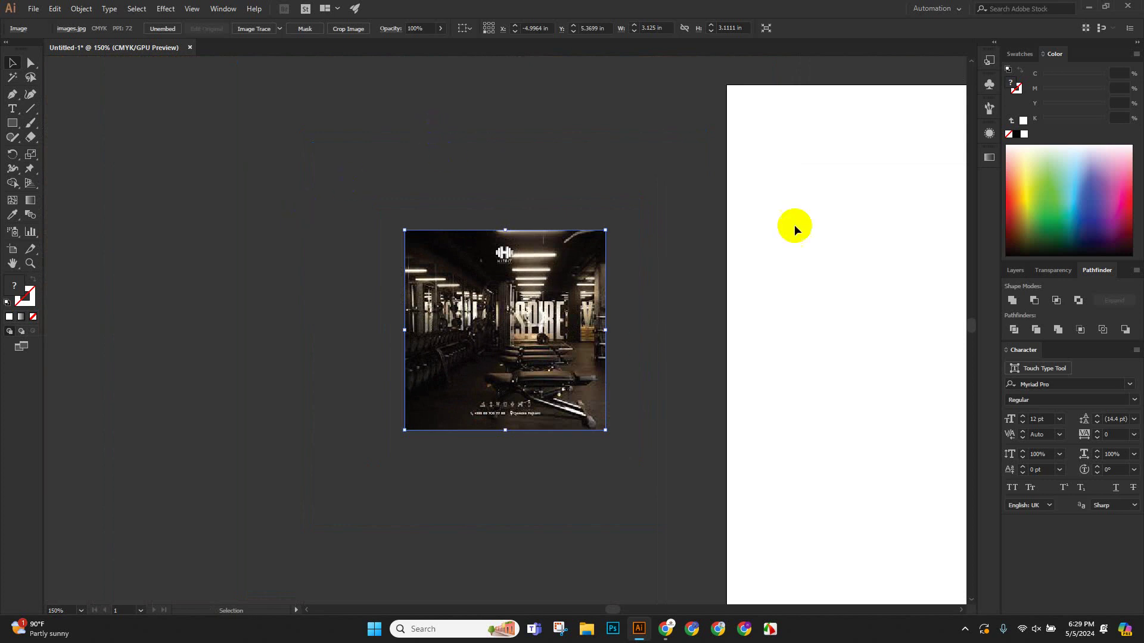
pyautogui.scroll(-2, 225, 269)
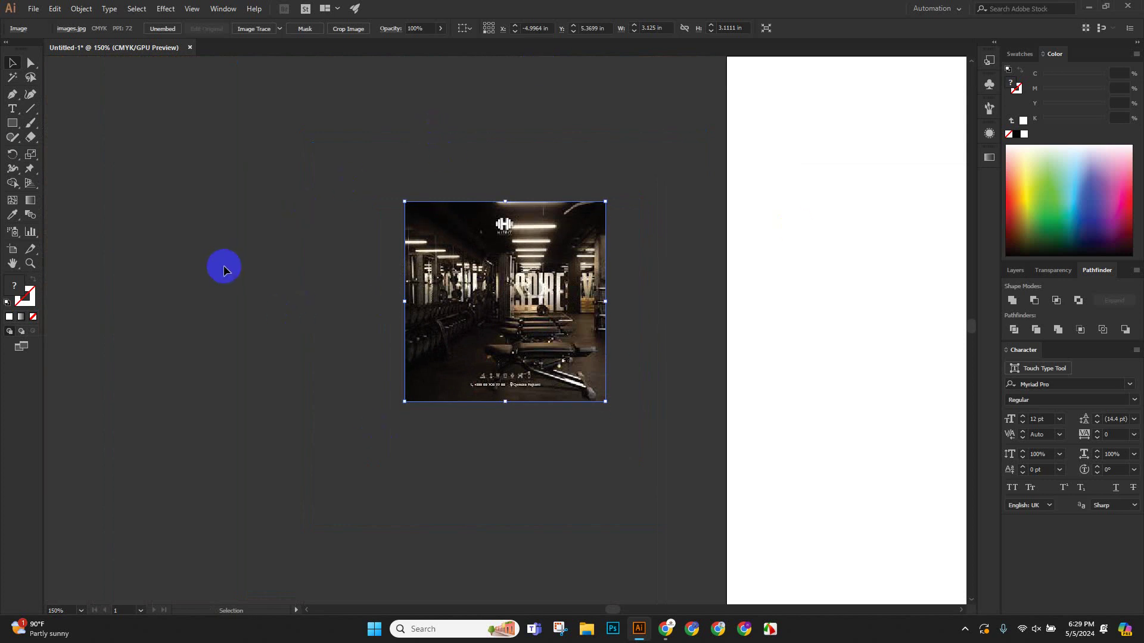
pyautogui.scroll(-3, 393, 357)
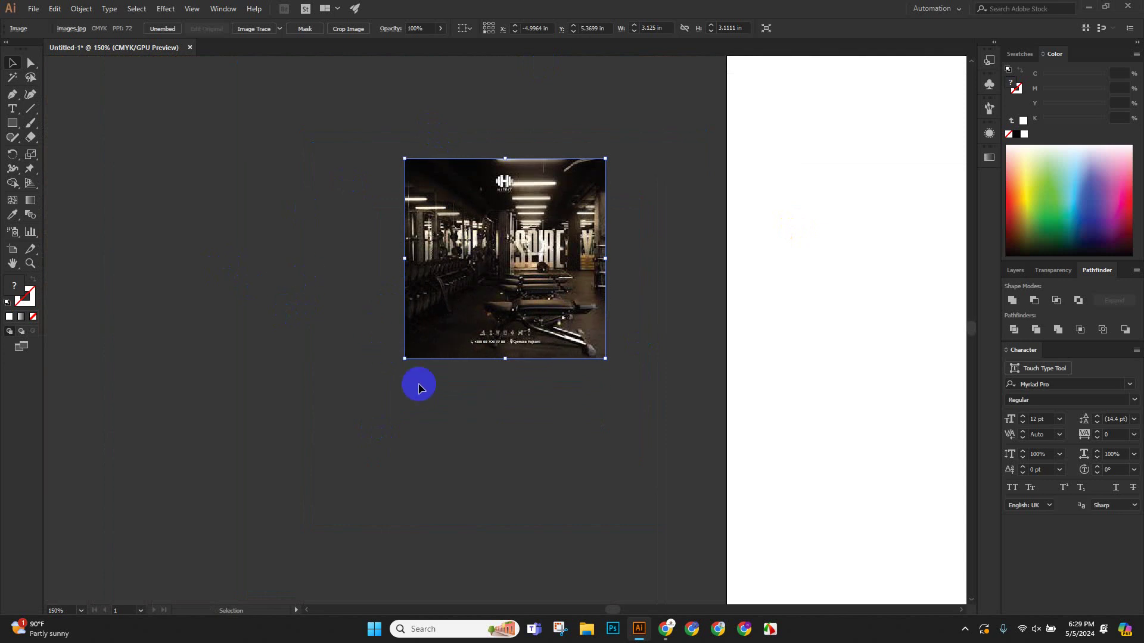
pyautogui.press('a')
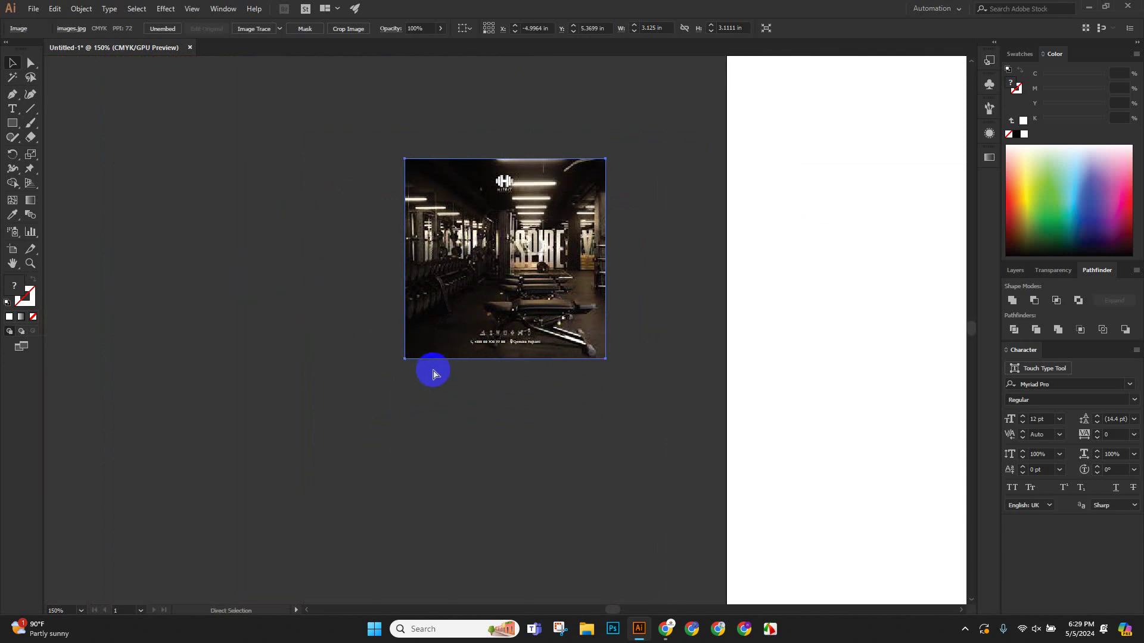
# Inspect the gym image more closely with the Zoom tool, magnifying it to about 172% and about 222%.
pyautogui.press('z')
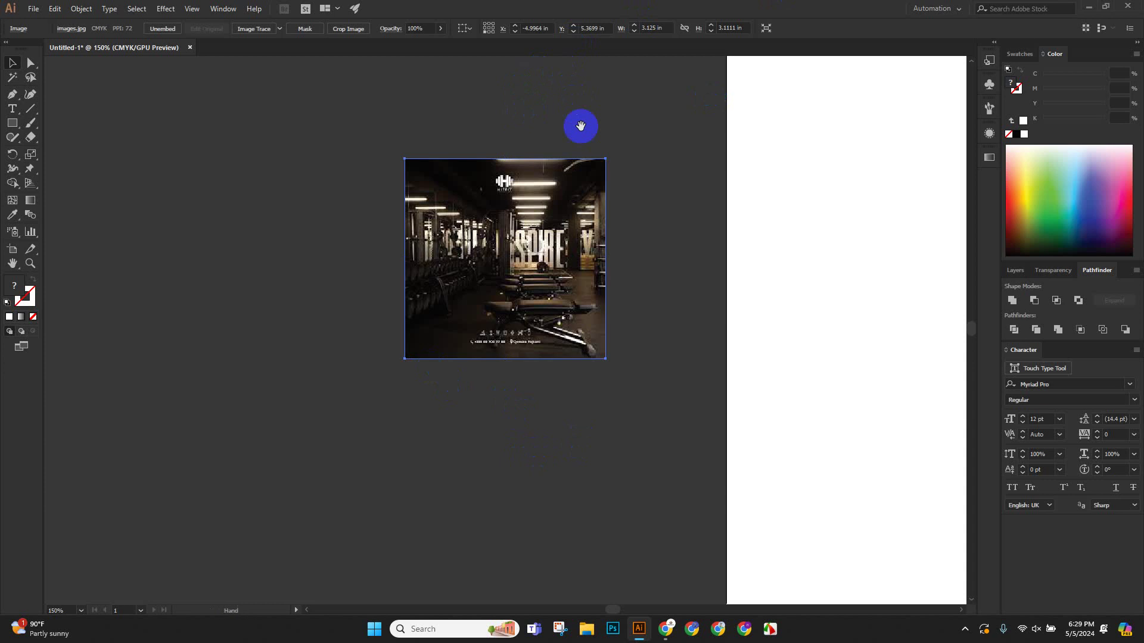
pyautogui.hscroll(3, 582, 123)
pyautogui.moveTo(332, 201); pyautogui.dragTo(350, 277)
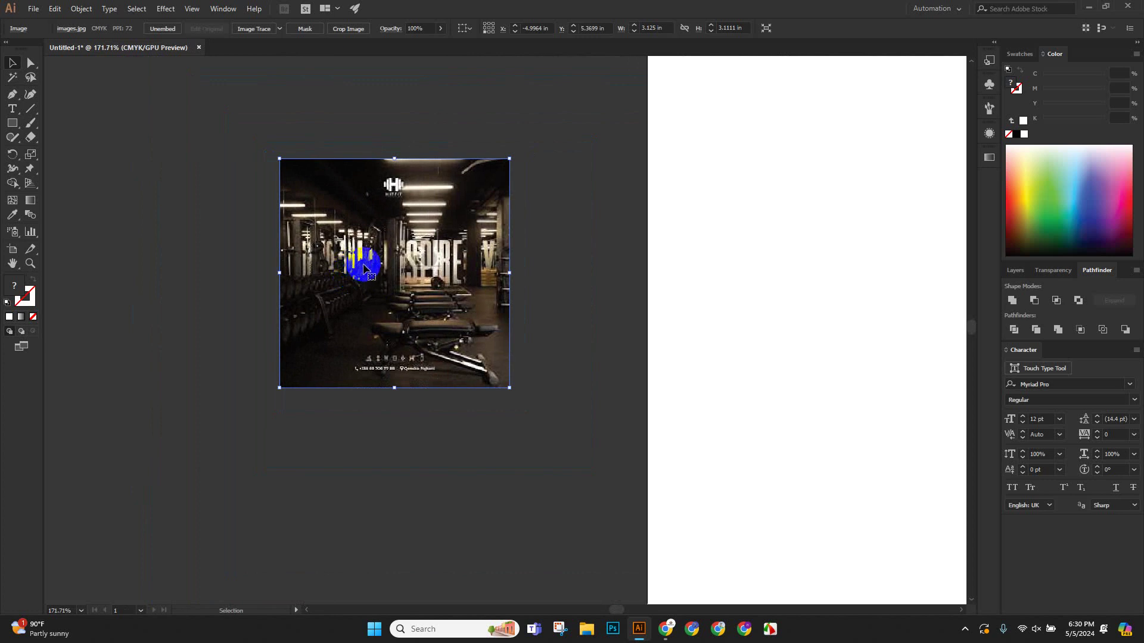
pyautogui.hotkey('ctrl', 'space')
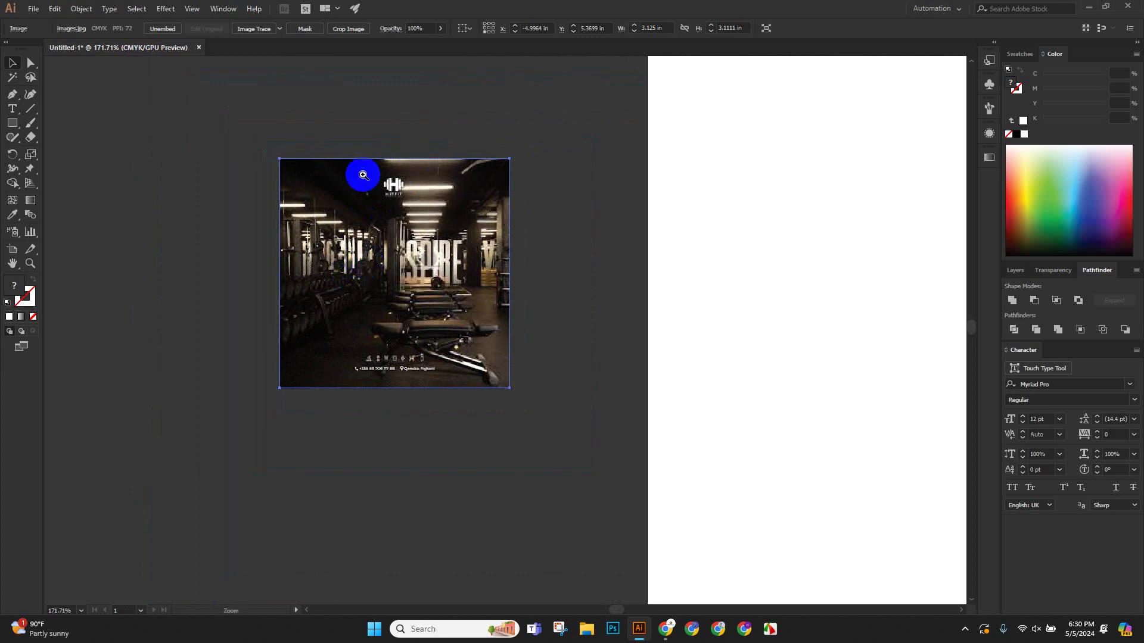
pyautogui.moveTo(361, 220); pyautogui.dragTo(407, 265)
pyautogui.click(395, 253)
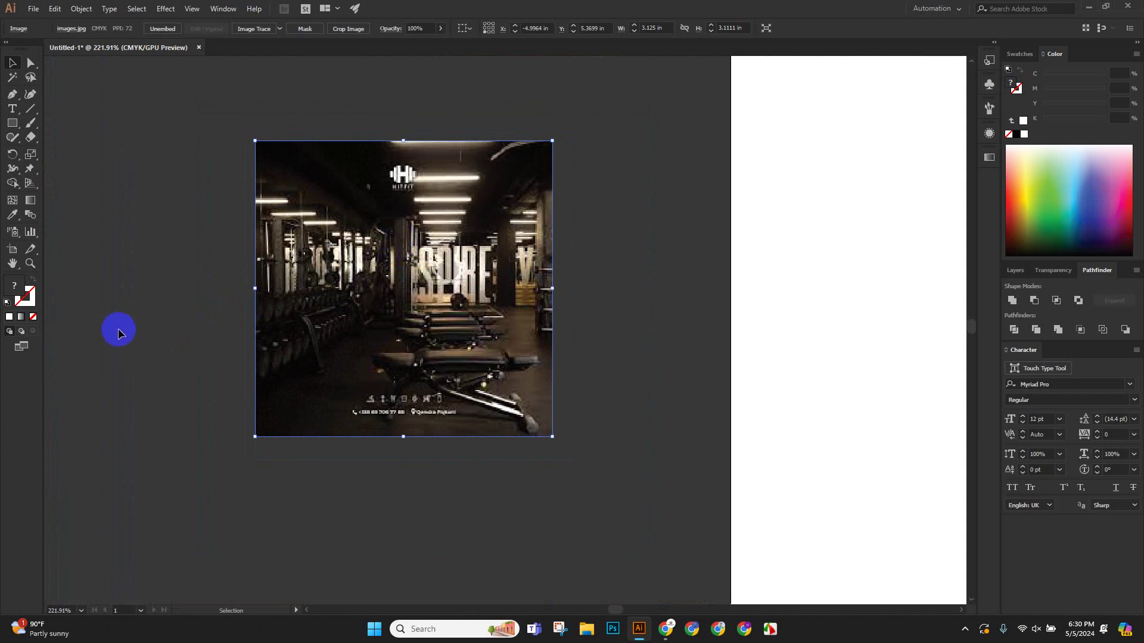
# Zoom out to about 83% and examine the gym image beside the artboard from different vertical view positions.
pyautogui.hotkey('ctrl', 'space')
pyautogui.moveTo(302, 239); pyautogui.dragTo(286, 203)
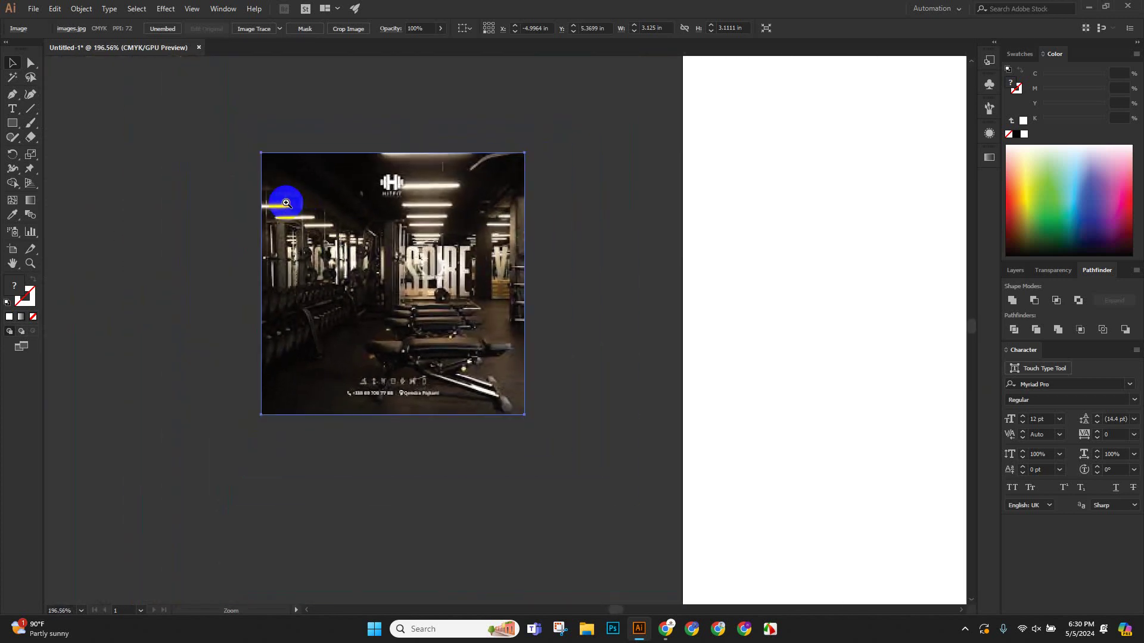
pyautogui.moveTo(370, 209); pyautogui.dragTo(306, 275)
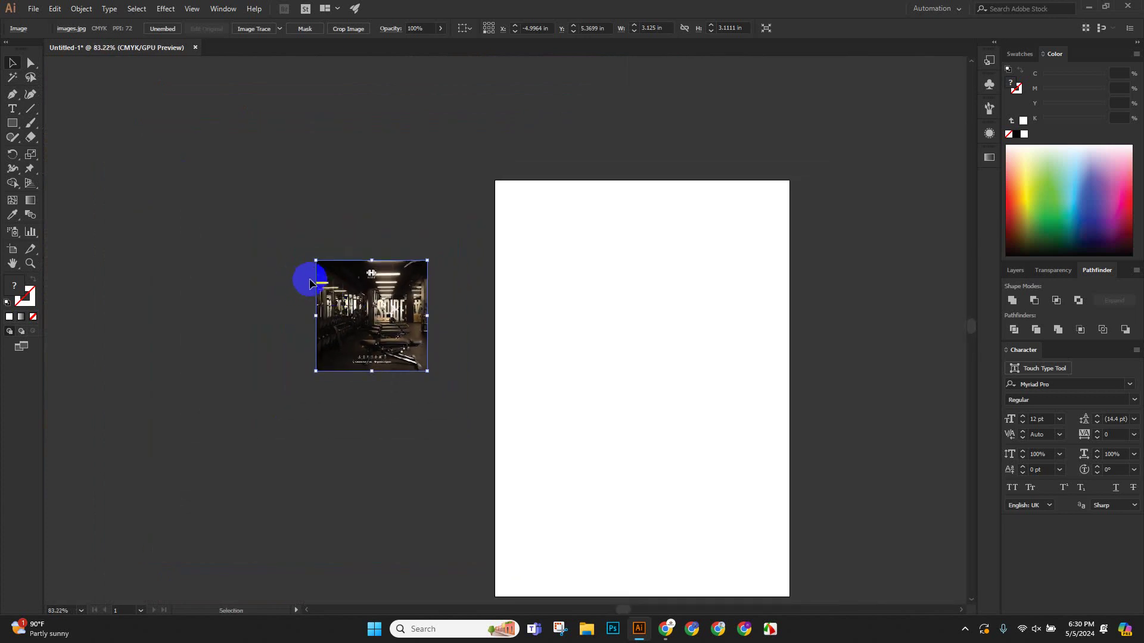
pyautogui.scroll(-2, 319, 288)
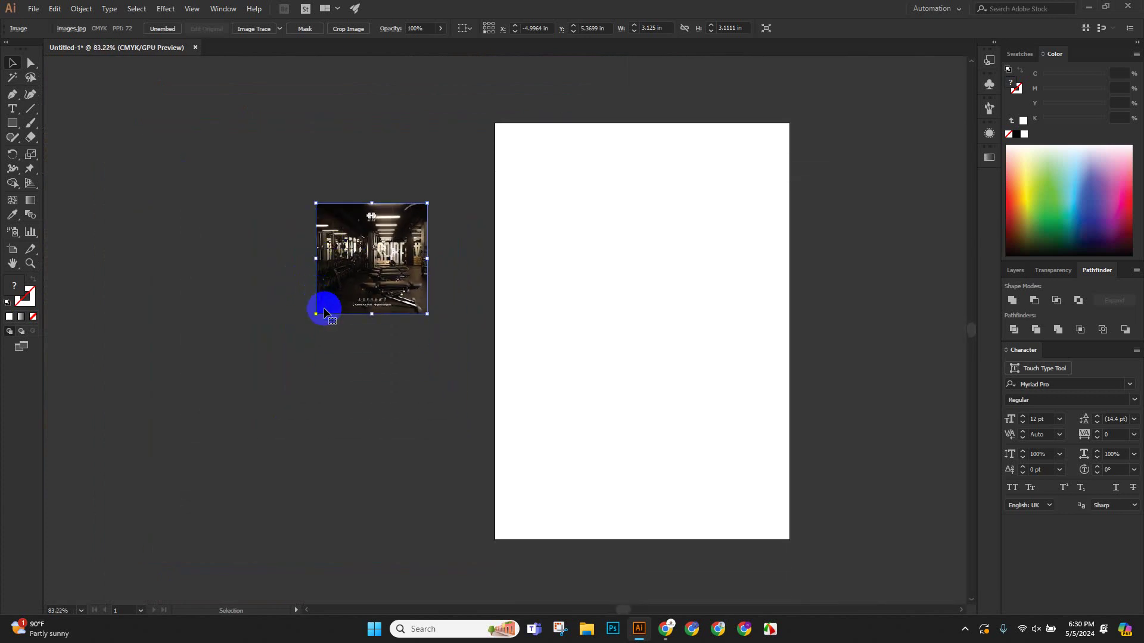
pyautogui.scroll(2, 324, 308)
pyautogui.scroll(-3, 326, 309)
pyautogui.scroll(3, 337, 326)
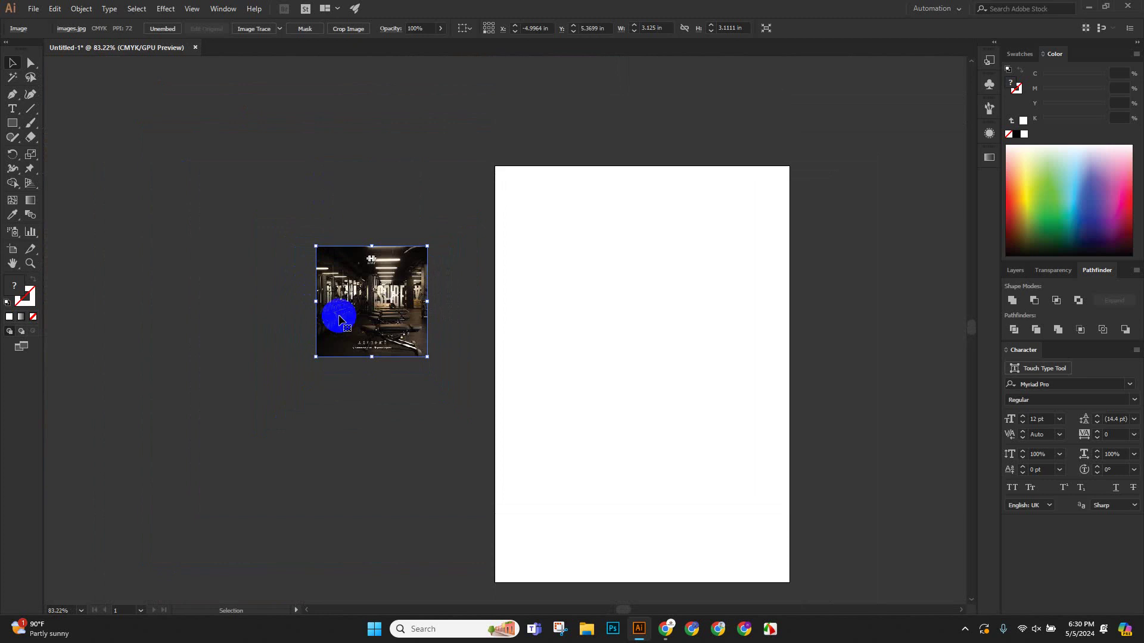
pyautogui.scroll(-2, 387, 329)
pyautogui.scroll(3, 395, 331)
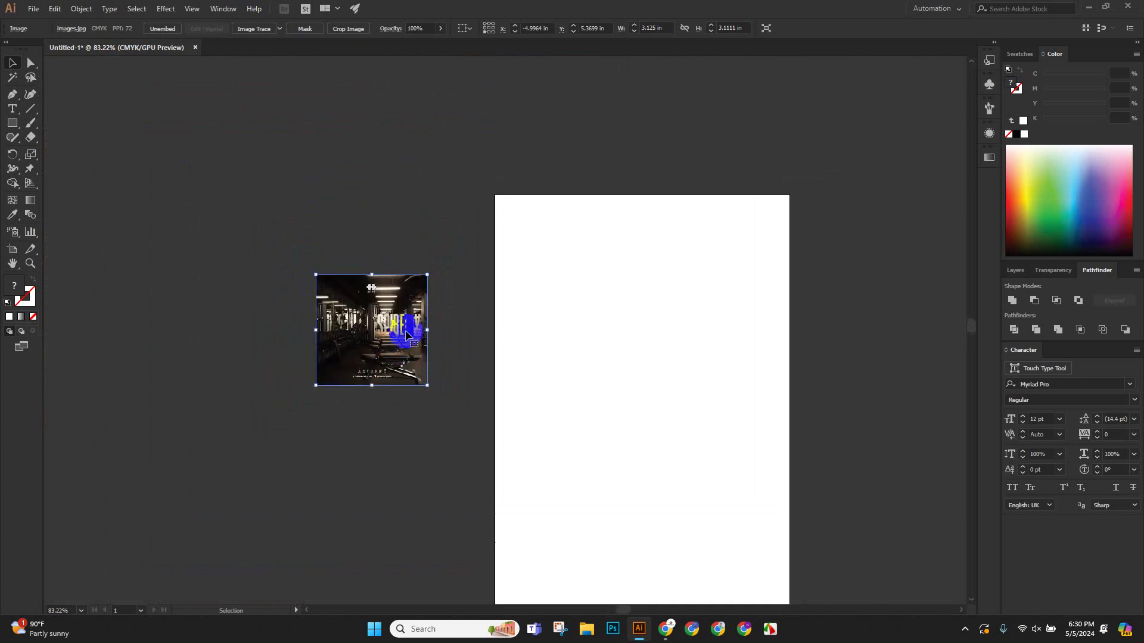
pyautogui.scroll(-3, 402, 319)
pyautogui.scroll(3, 395, 306)
pyautogui.scroll(-3, 414, 312)
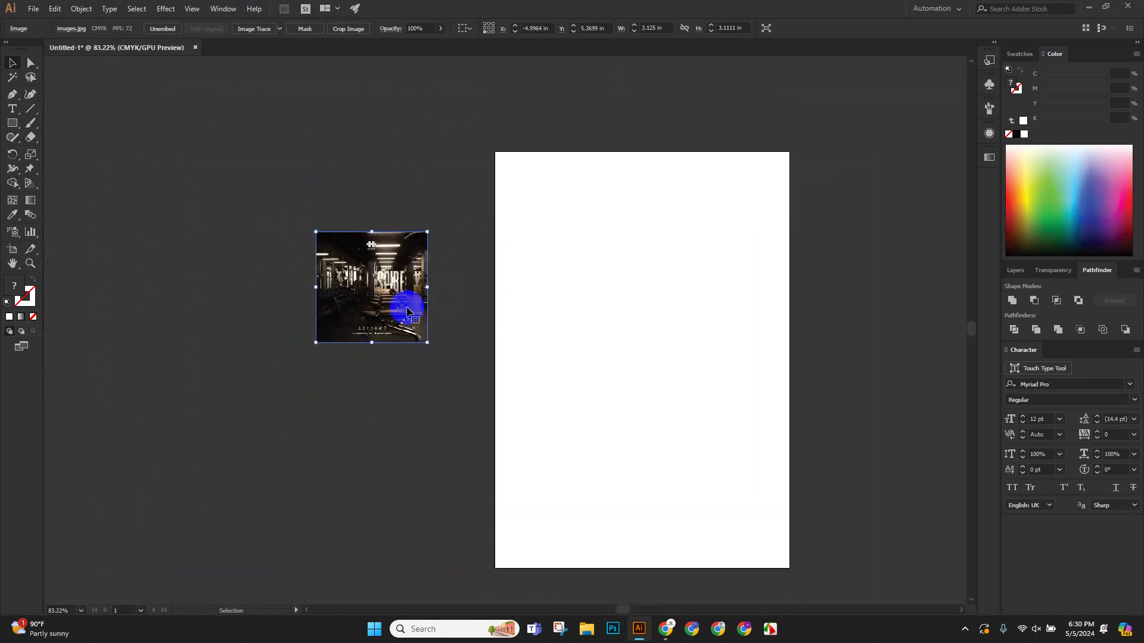
# Enlarge the gym image to about 8.62 by 8.58 in and position it beside the artboard.
pyautogui.moveTo(381, 281); pyautogui.dragTo(516, 370)
pyautogui.moveTo(472, 365); pyautogui.dragTo(401, 363)
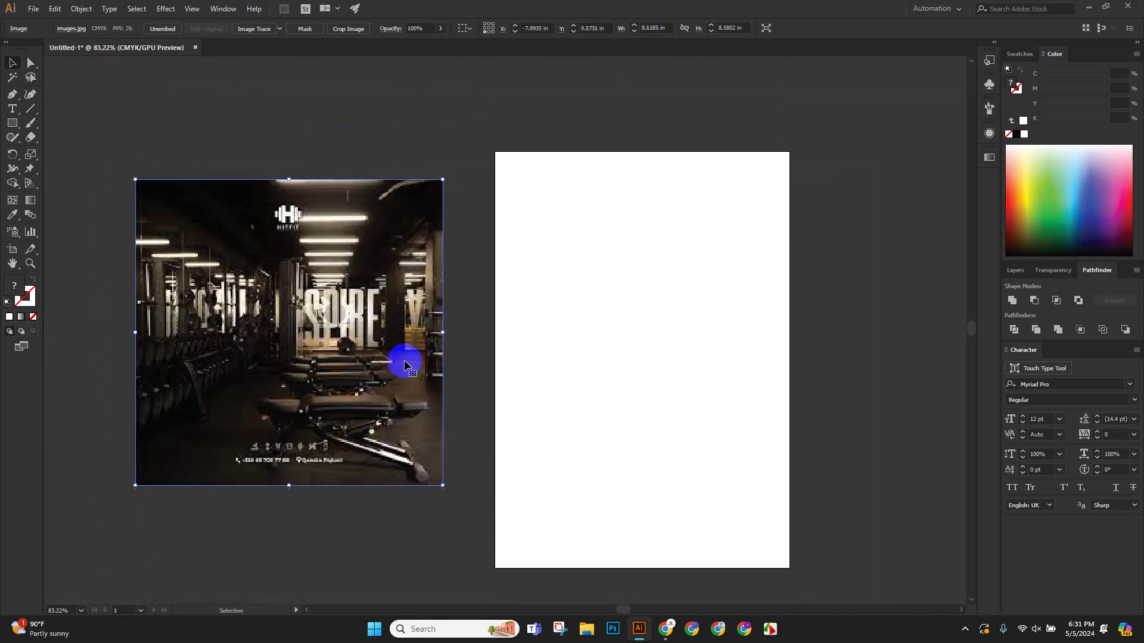
pyautogui.moveTo(646, 365); pyautogui.dragTo(417, 340)
# Examine the full canvas around the artboard at 3.75%, 23.21% and 3.13% zoom, then fit the artboard in the window.
pyautogui.moveTo(643, 375); pyautogui.dragTo(344, 336)
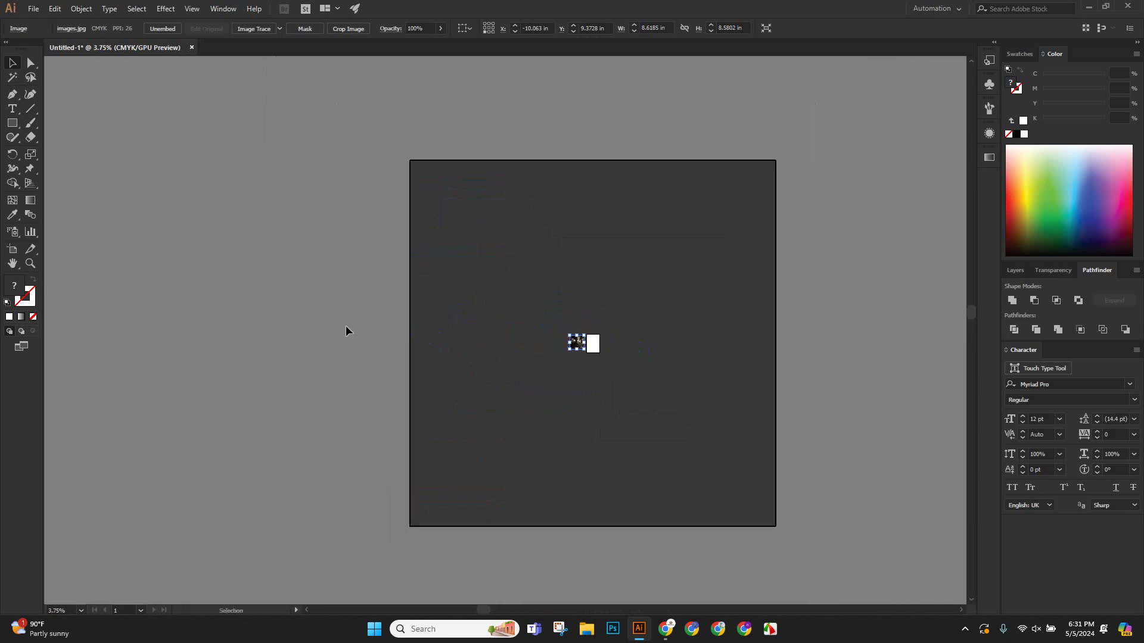
pyautogui.click(586, 324)
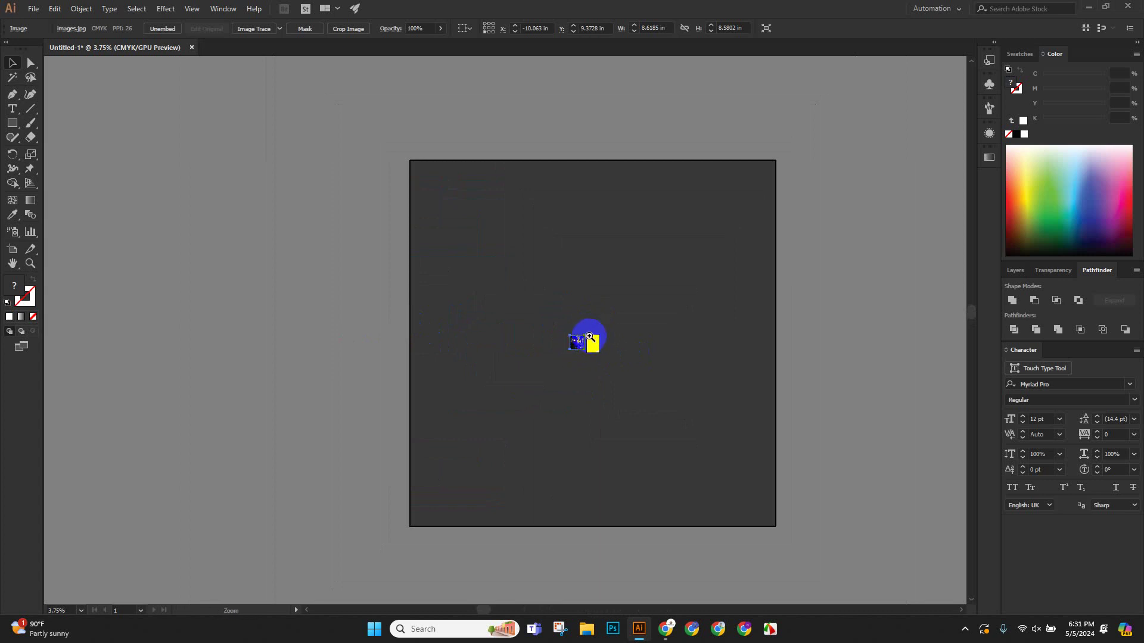
pyautogui.moveTo(586, 336); pyautogui.dragTo(551, 378)
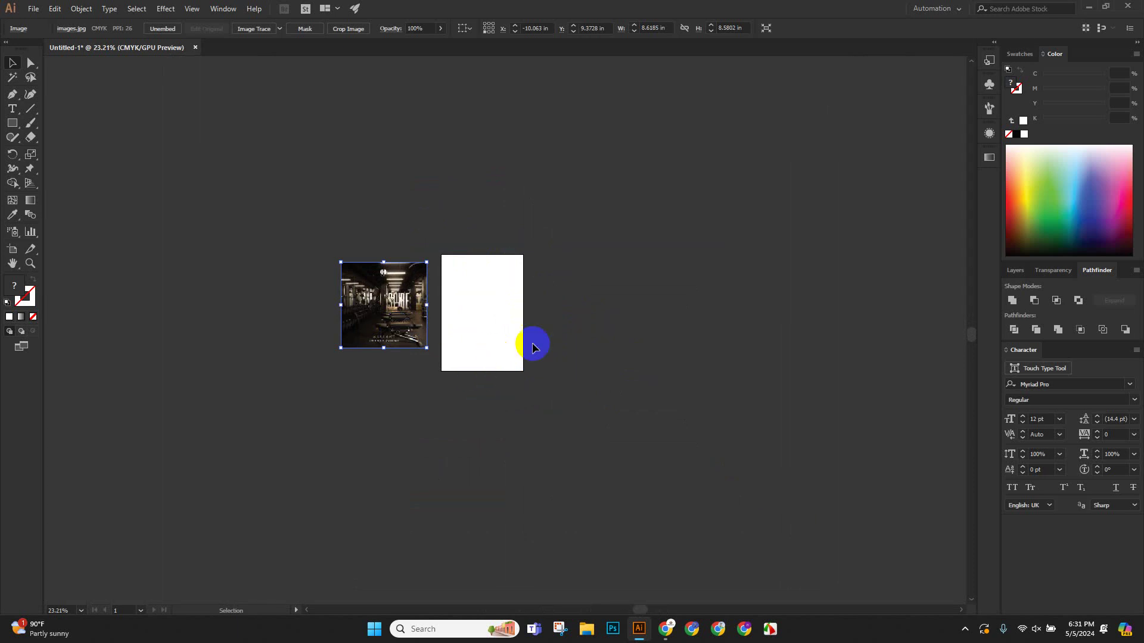
pyautogui.moveTo(704, 375); pyautogui.dragTo(477, 337)
pyautogui.moveTo(780, 403); pyautogui.dragTo(567, 375)
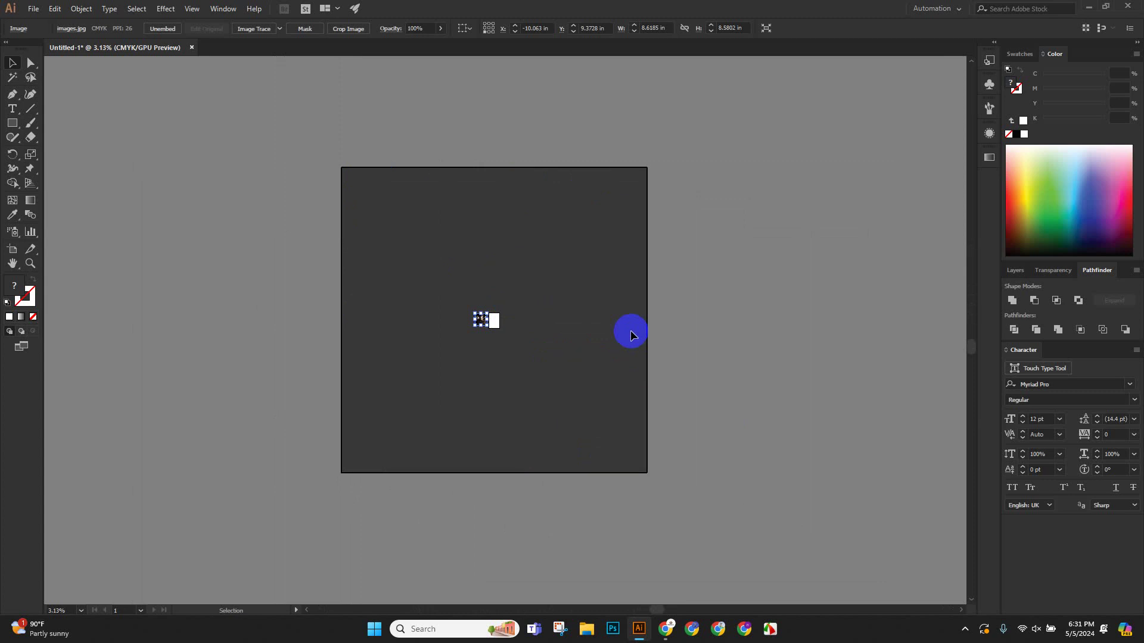
pyautogui.click(611, 346)
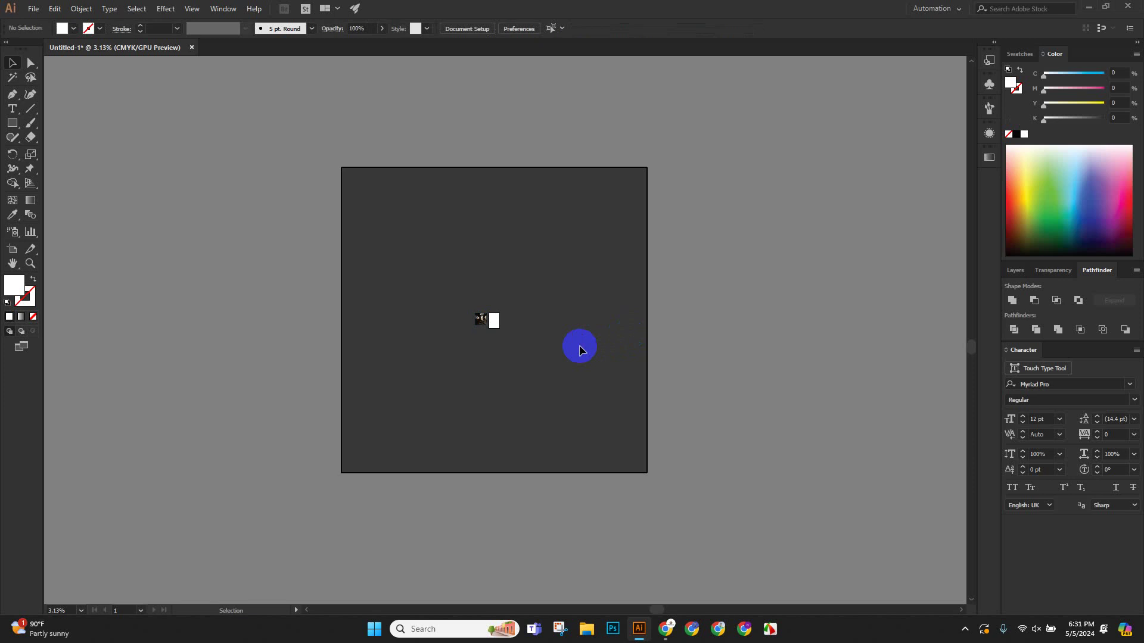
pyautogui.press('a')
pyautogui.press('v')
pyautogui.hotkey('ctrl', '0')
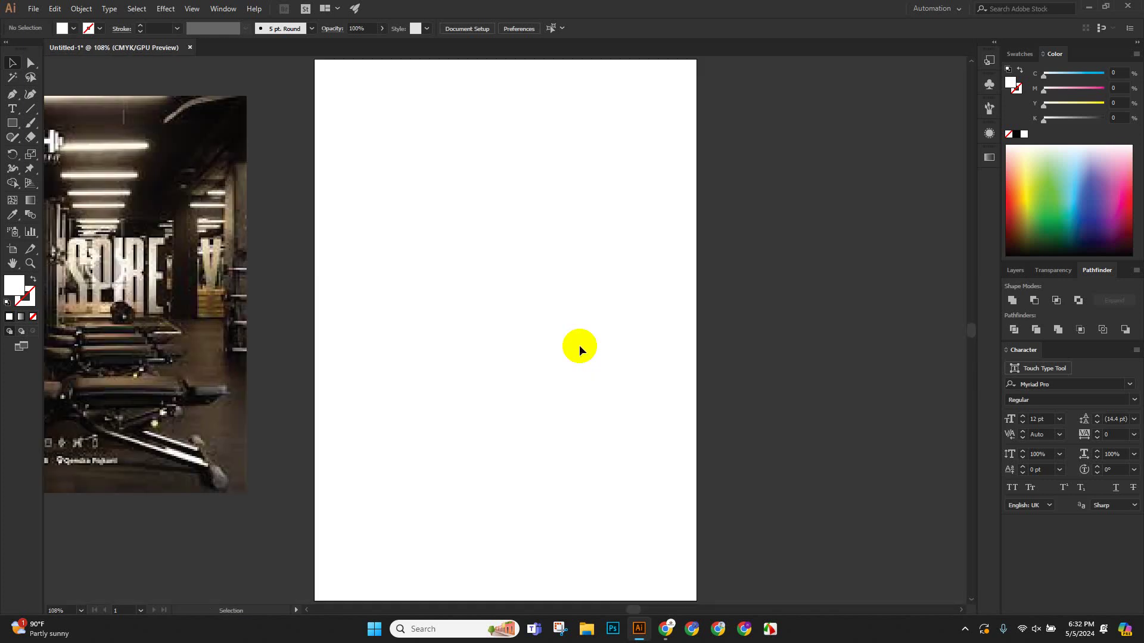
# Duplicate the gym image above the artboard and repeat the copy transformation three times to make a rising diagonal row.
pyautogui.moveTo(536, 278); pyautogui.dragTo(391, 301)
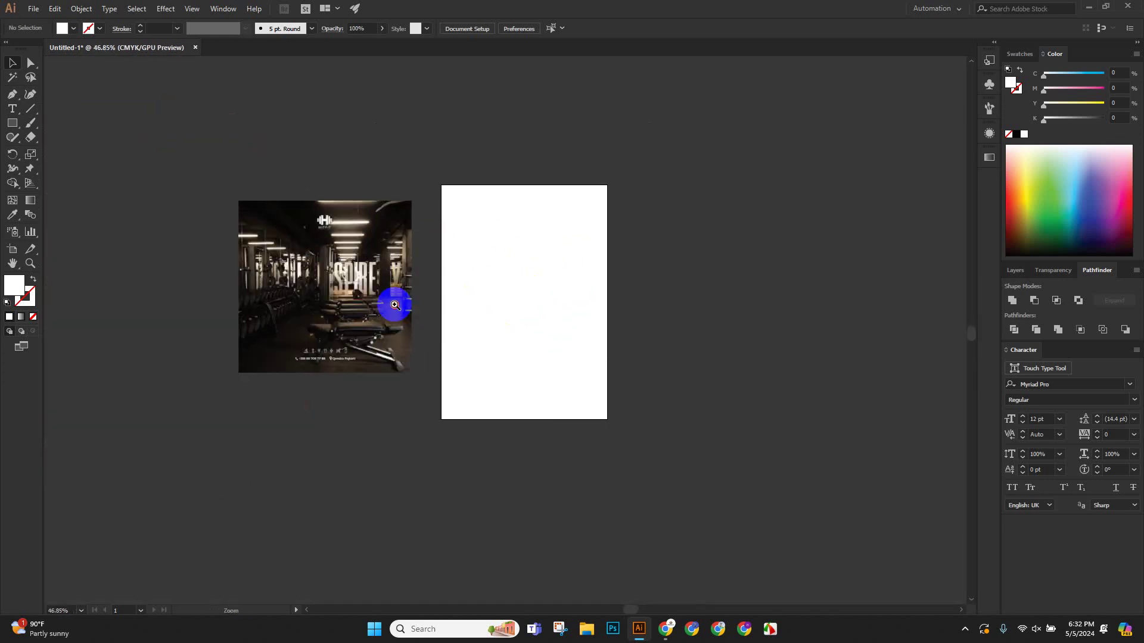
pyautogui.moveTo(266, 256); pyautogui.dragTo(554, 385)
pyautogui.scroll(-5, 557, 334)
pyautogui.moveTo(562, 268); pyautogui.dragTo(426, 375)
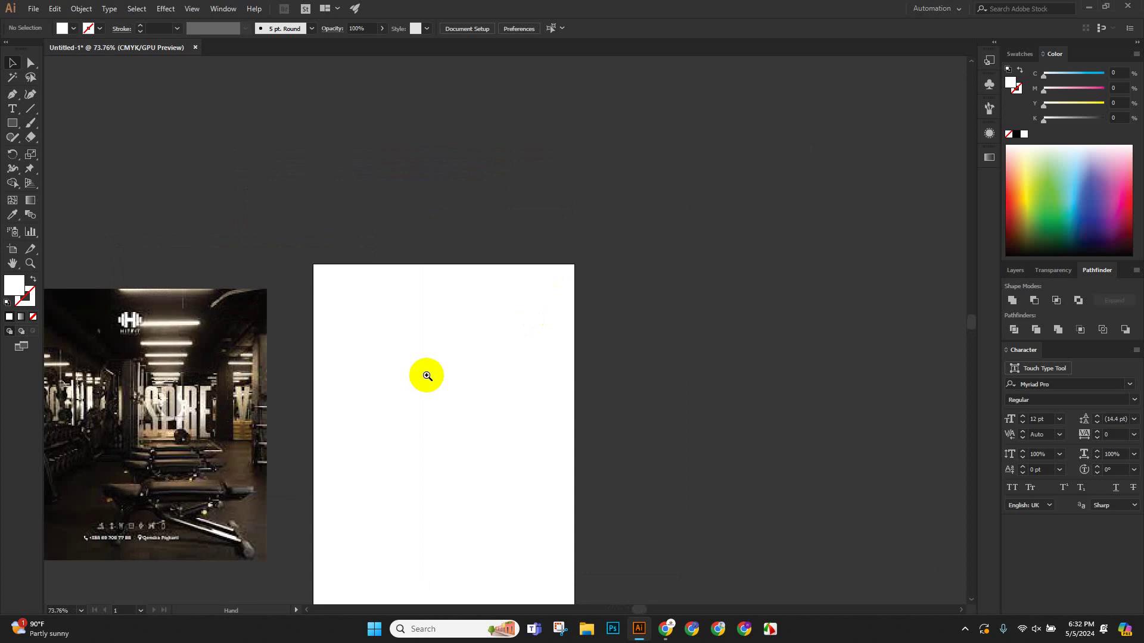
pyautogui.scroll(-4, 357, 358)
pyautogui.moveTo(298, 301); pyautogui.dragTo(440, 227)
pyautogui.hotkey('ctrl', 'd')
pyautogui.hotkey('ctrl', 'd')
pyautogui.hotkey('ctrl', 'd')
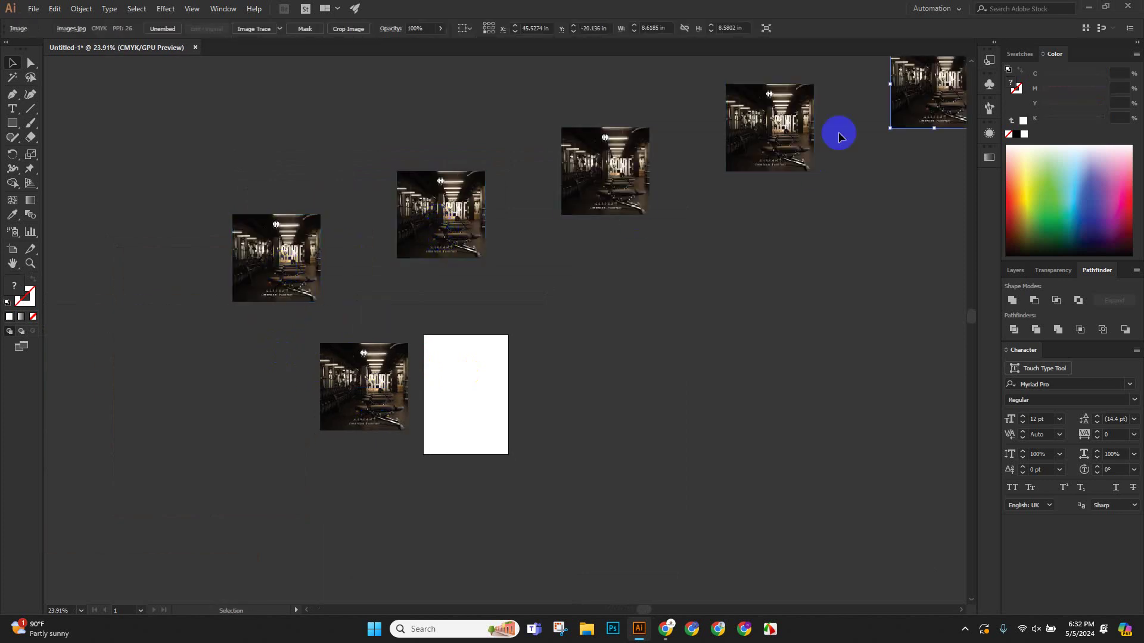
# Move the last three gym image copies out of the diagonal row to spots beside and below the artboard.
pyautogui.moveTo(913, 103); pyautogui.dragTo(872, 328)
pyautogui.moveTo(759, 138); pyautogui.dragTo(690, 398)
pyautogui.moveTo(609, 206); pyautogui.dragTo(610, 311)
pyautogui.scroll(-3, 603, 323)
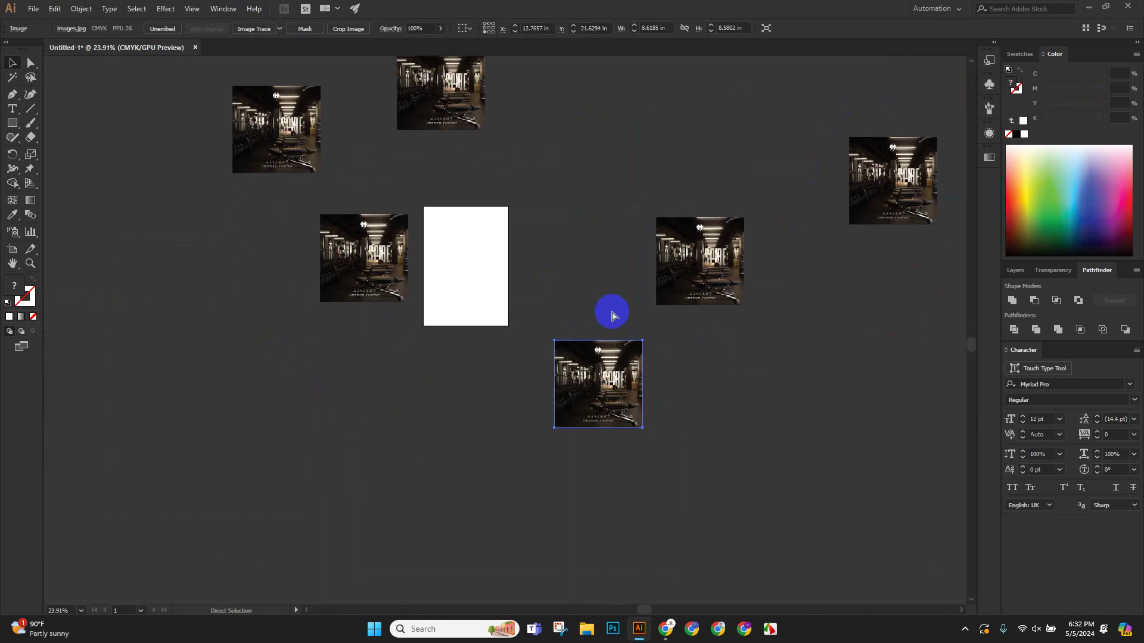
# Copy the gym image twice around the artboard's lower-left side and repeat the last copy transformation two more times.
pyautogui.click(609, 370)
pyautogui.moveTo(608, 370); pyautogui.dragTo(205, 334)
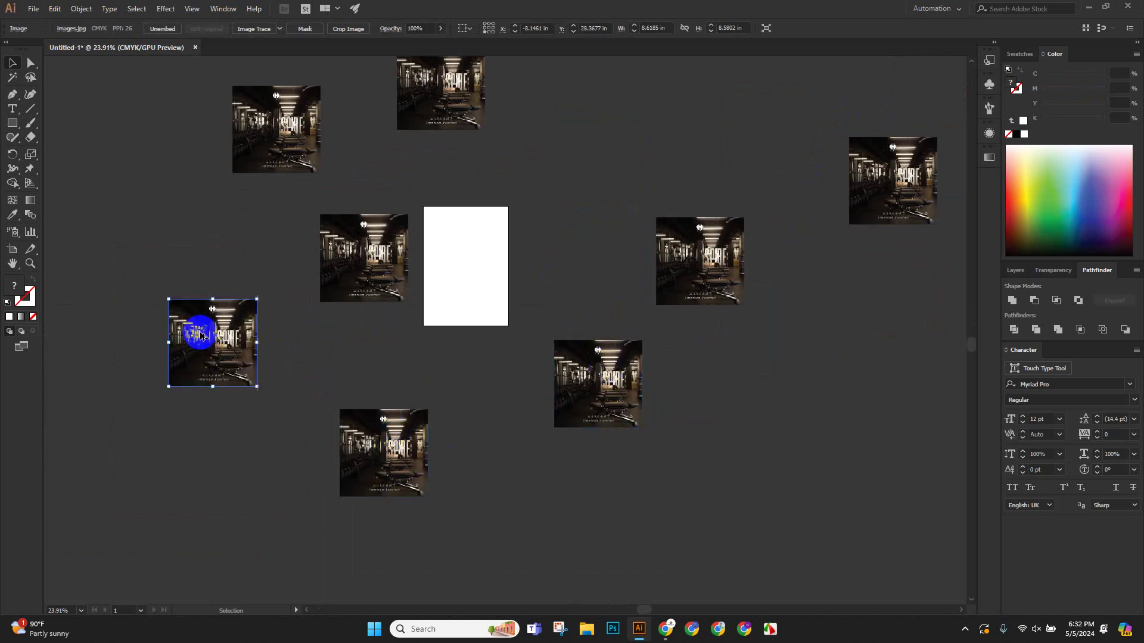
pyautogui.hotkey('ctrl', 'd')
pyautogui.hotkey('ctrl', 'd')
pyautogui.hotkey('ctrl', '0')
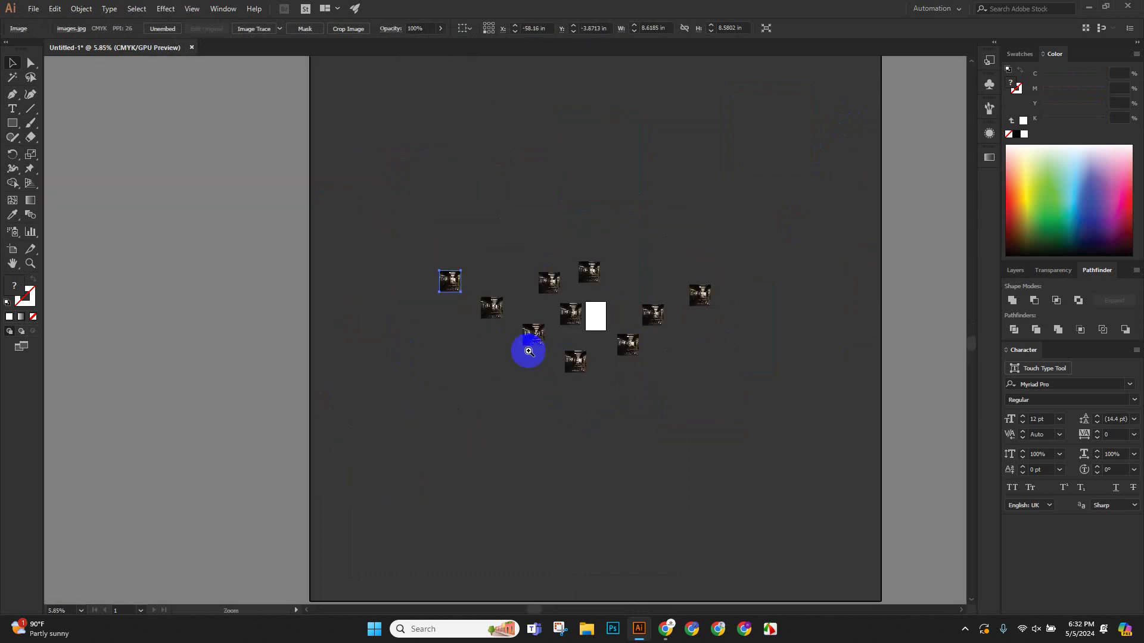
# Select seven of the gym images and copy them as a cluster into each of the four corners of the canvas.
pyautogui.moveTo(602, 426); pyautogui.dragTo(438, 260)
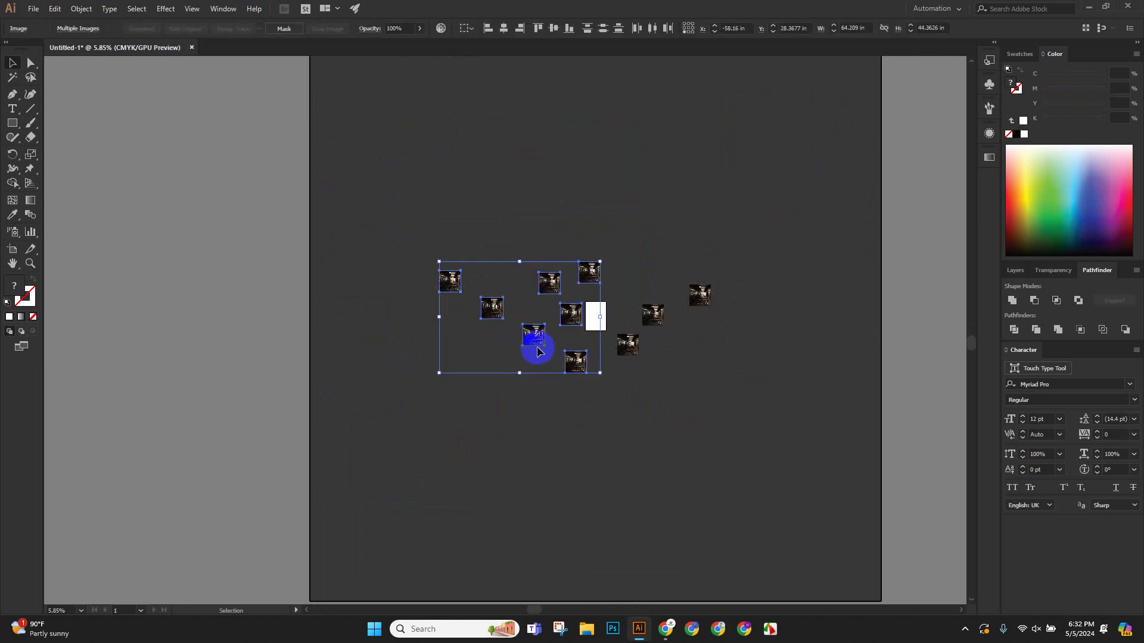
pyautogui.moveTo(541, 327); pyautogui.dragTo(438, 498)
pyautogui.hotkey('ctrl', 'd')
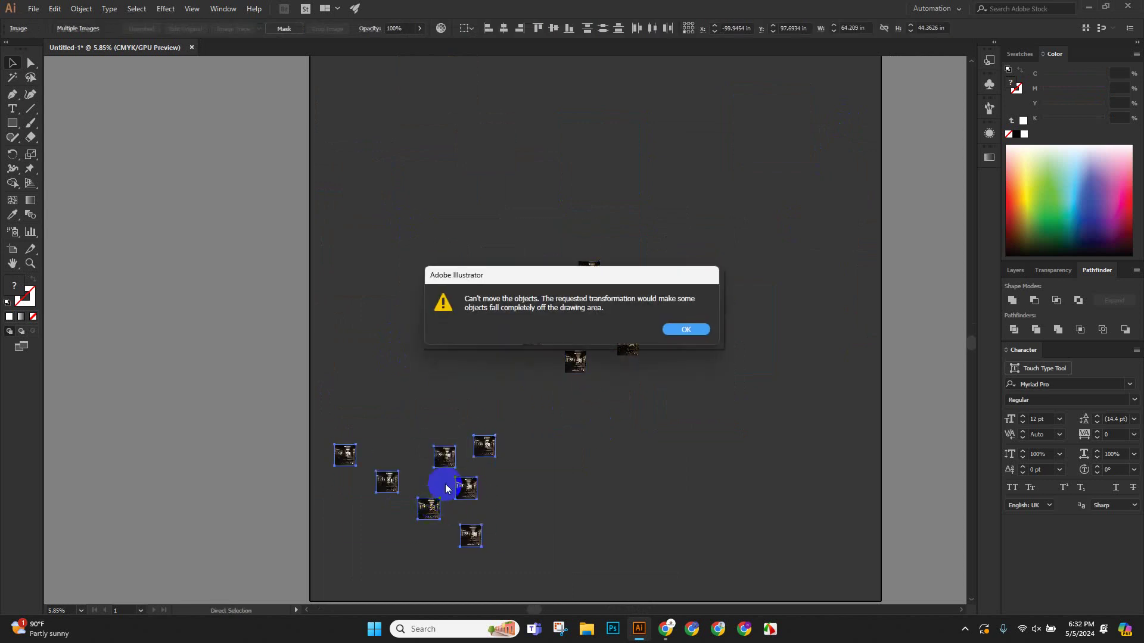
pyautogui.click(685, 329)
pyautogui.moveTo(470, 492); pyautogui.dragTo(718, 470)
pyautogui.click(743, 306)
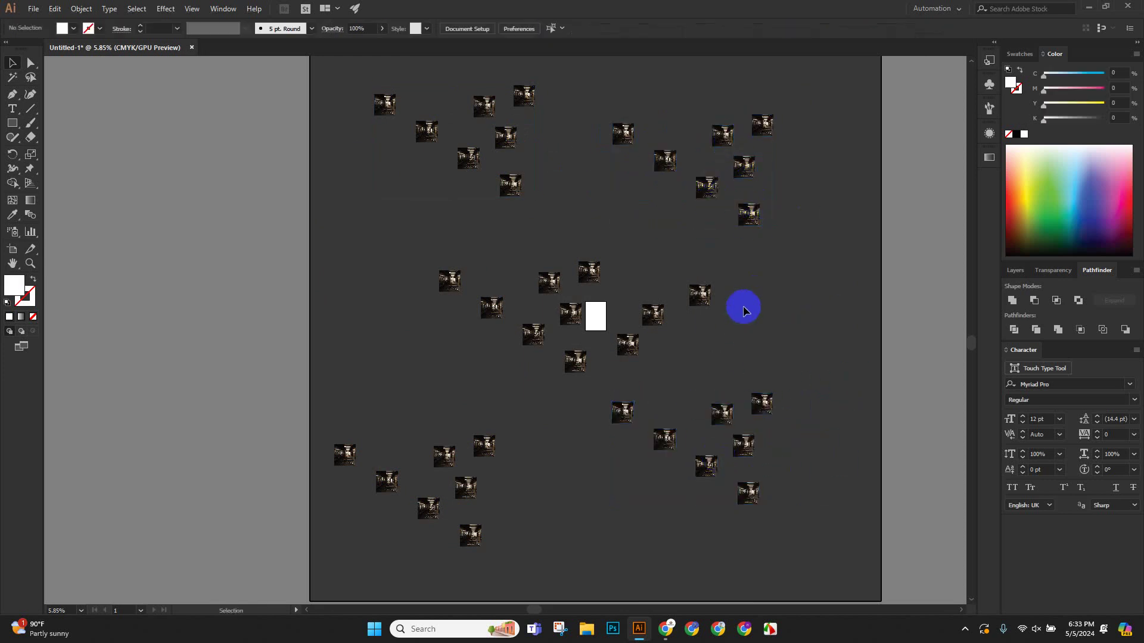
# Fit the artboard in the window, then zoom out to 3.13% to examine the whole canvas with all clusters.
pyautogui.hotkey('ctrl', '0')
pyautogui.hotkey('ctrl', '-')
pyautogui.hotkey('ctrl', '-')
pyautogui.hotkey('ctrl', '-')
pyautogui.hotkey('ctrl', '-')
pyautogui.hotkey('ctrl', '-')
pyautogui.hotkey('ctrl', '-')
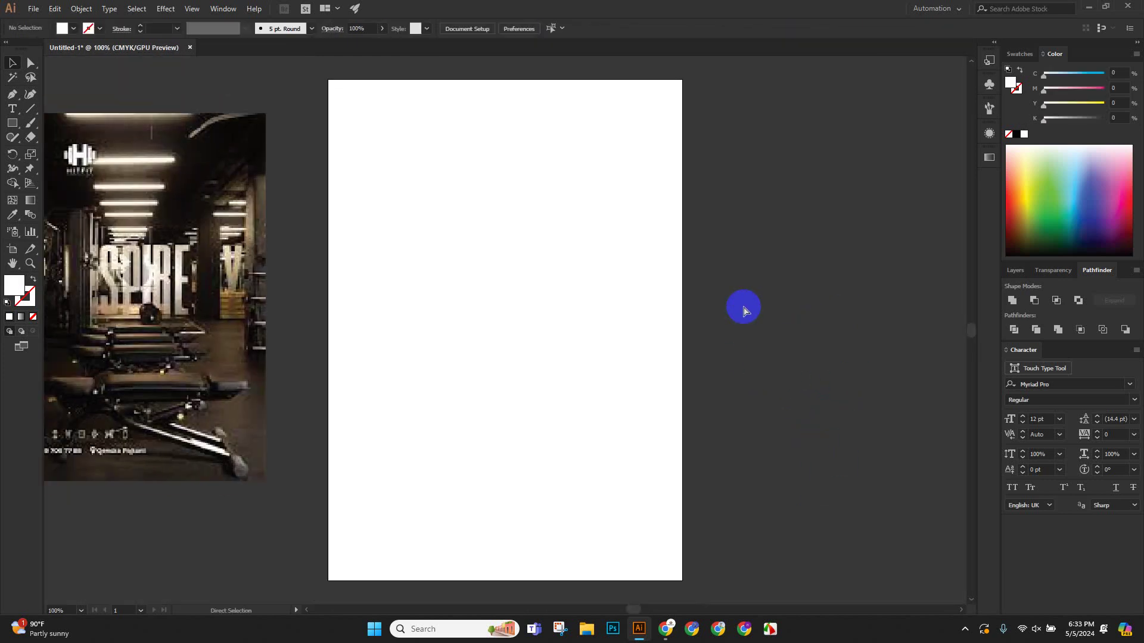
pyautogui.hotkey('ctrl', '-')
pyautogui.hotkey('ctrl', '-')
pyautogui.hotkey('ctrl', '-')
pyautogui.hotkey('ctrl', '-')
pyautogui.hotkey('ctrl', '-')
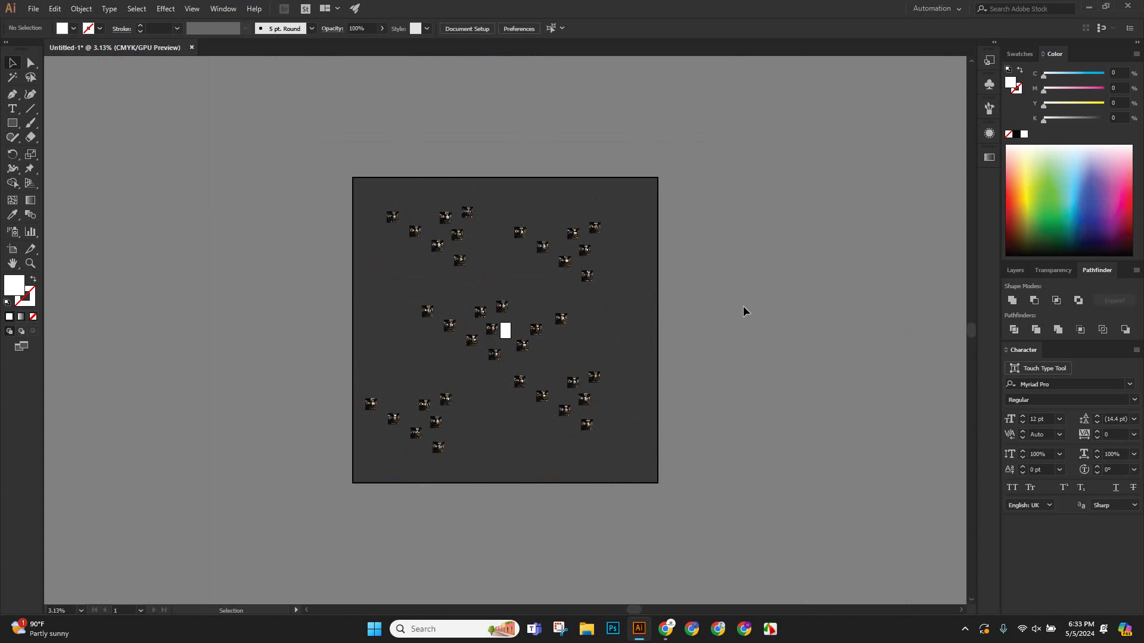
# Return to the fitted artboard, then zoom out to 6.25% to view the image clusters spread around it.
pyautogui.press('a')
pyautogui.click(743, 309)
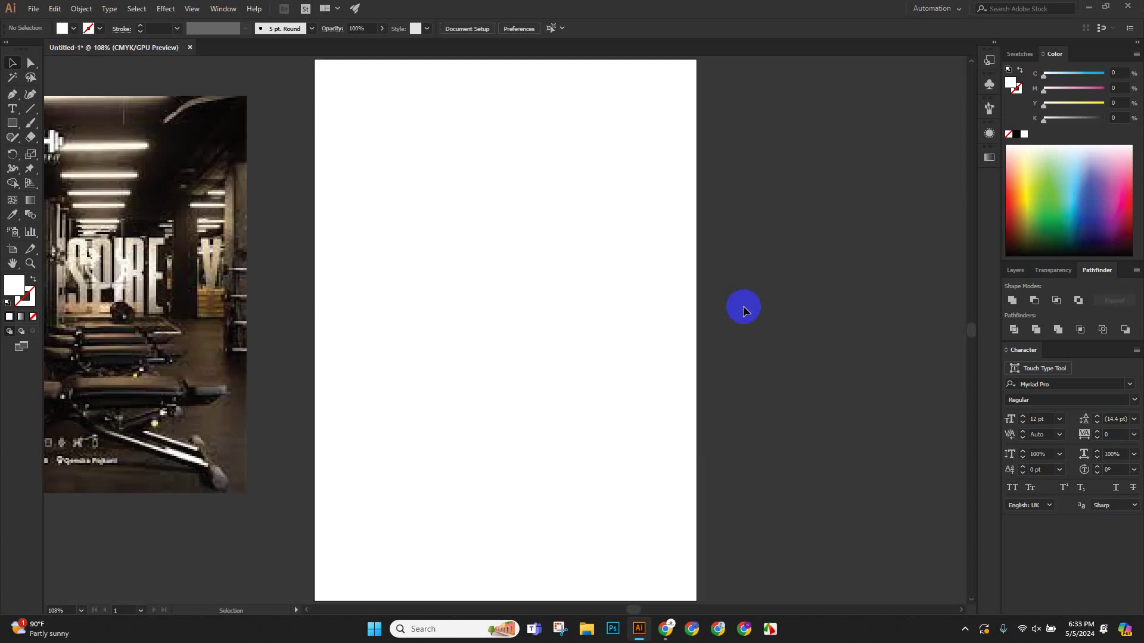
pyautogui.press('a')
pyautogui.hotkey('ctrl', '-')
pyautogui.hotkey('ctrl', '-')
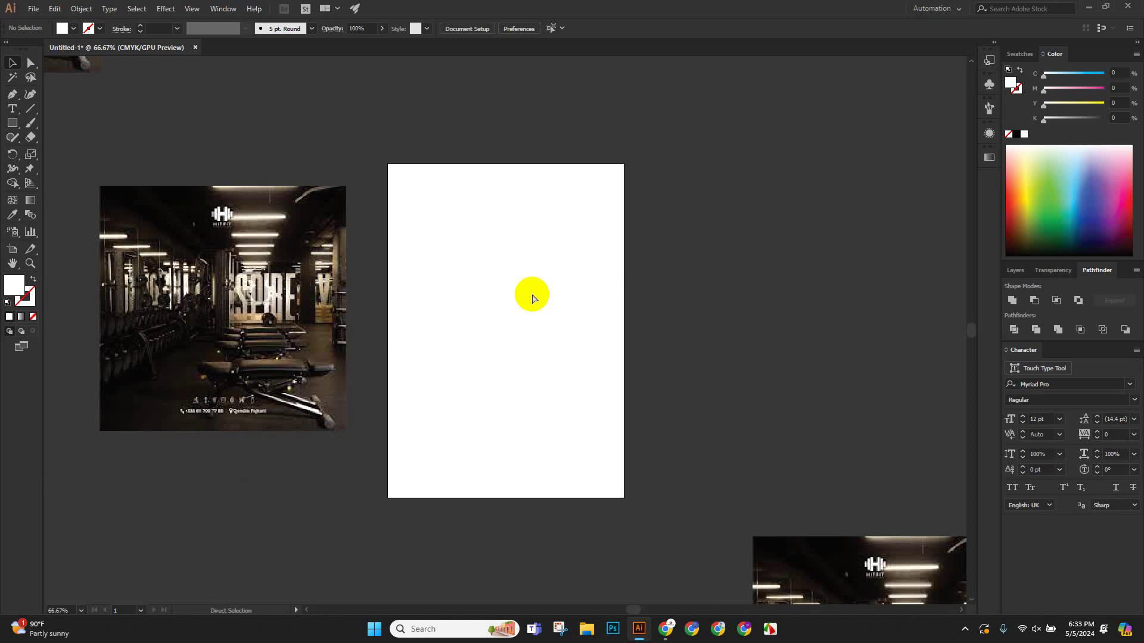
pyautogui.hotkey('ctrl', '-')
pyautogui.hotkey('ctrl', '-')
pyautogui.hotkey('ctrl', '-')
pyautogui.hotkey('ctrl', '-')
pyautogui.hotkey('ctrl', '-')
pyautogui.hotkey('ctrl', '-')
pyautogui.scroll(3, 532, 298)
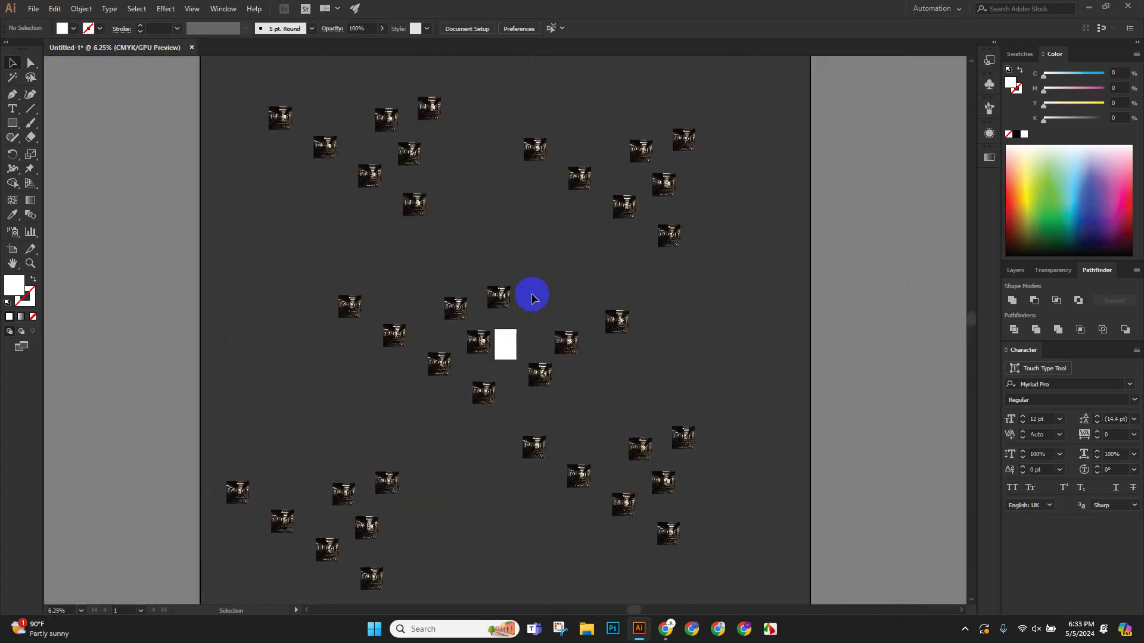
# Inspect the canvas's upper boundary at 26.61% zoom, then bring the view back to the fitted artboard.
pyautogui.keyDown('ctrl'); pyautogui.click(841, 348); pyautogui.keyUp('ctrl')
pyautogui.keyDown('ctrl'); pyautogui.click(841, 348); pyautogui.keyUp('ctrl')
pyautogui.scroll(5, 603, 429)
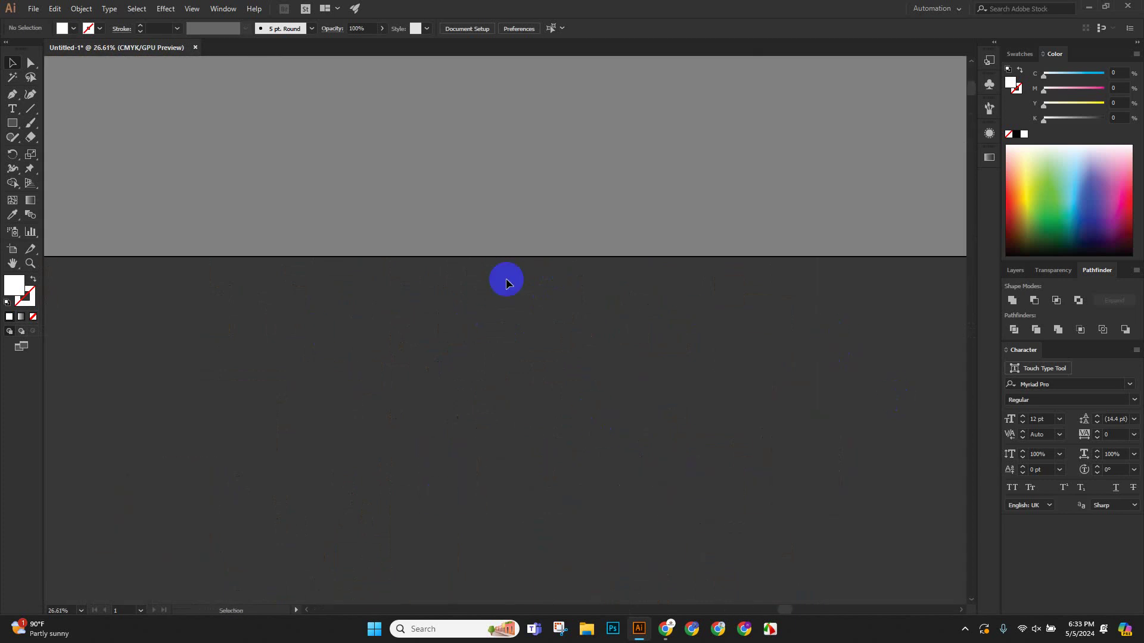
pyautogui.scroll(-2, 468, 387)
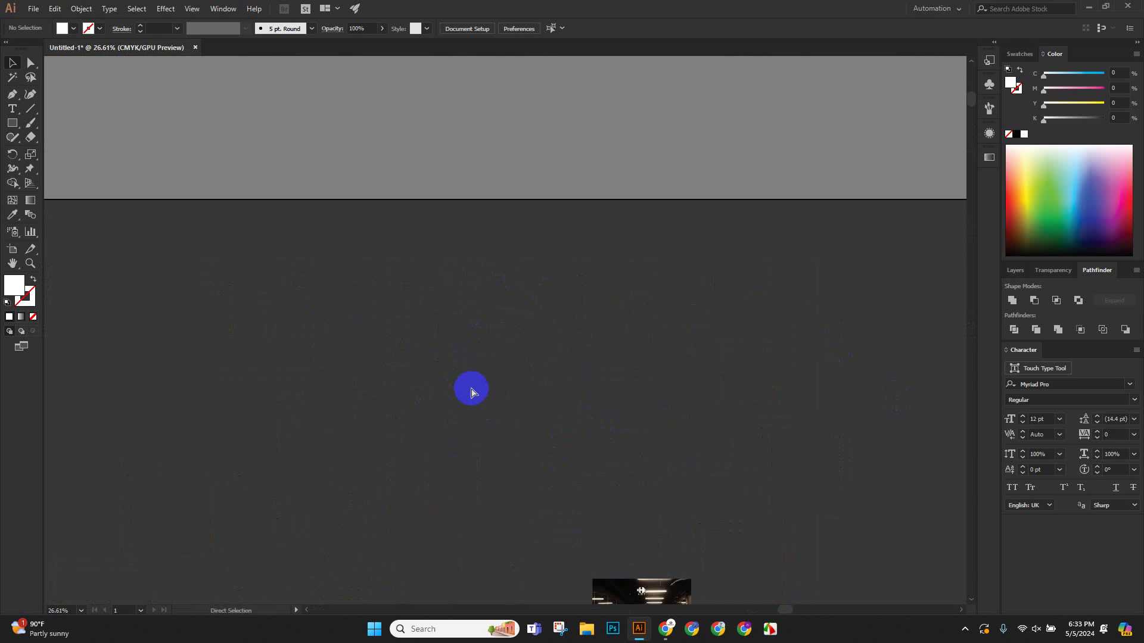
pyautogui.hotkey('ctrl', '0')
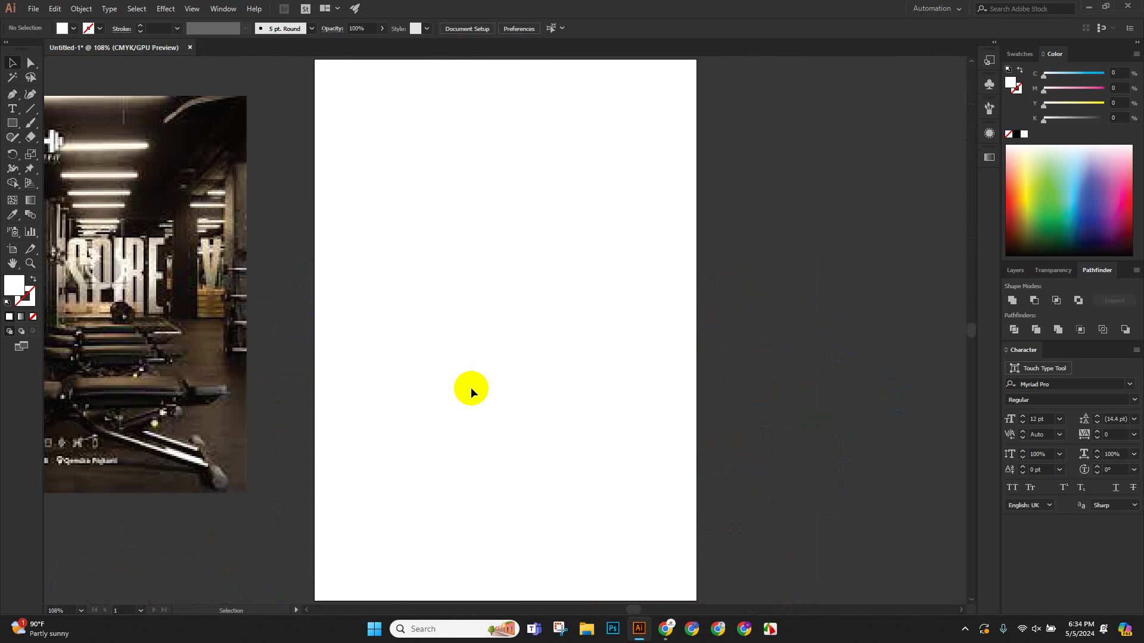
# Zoom out from the artboard to 25% and 8.33% to examine the surrounding gym image copies.
pyautogui.press('a')
pyautogui.hotkey('ctrl', '-')
pyautogui.hotkey('ctrl', '-')
pyautogui.hotkey('ctrl', '-')
pyautogui.hotkey('ctrl', '-')
pyautogui.hotkey('ctrl', '-')
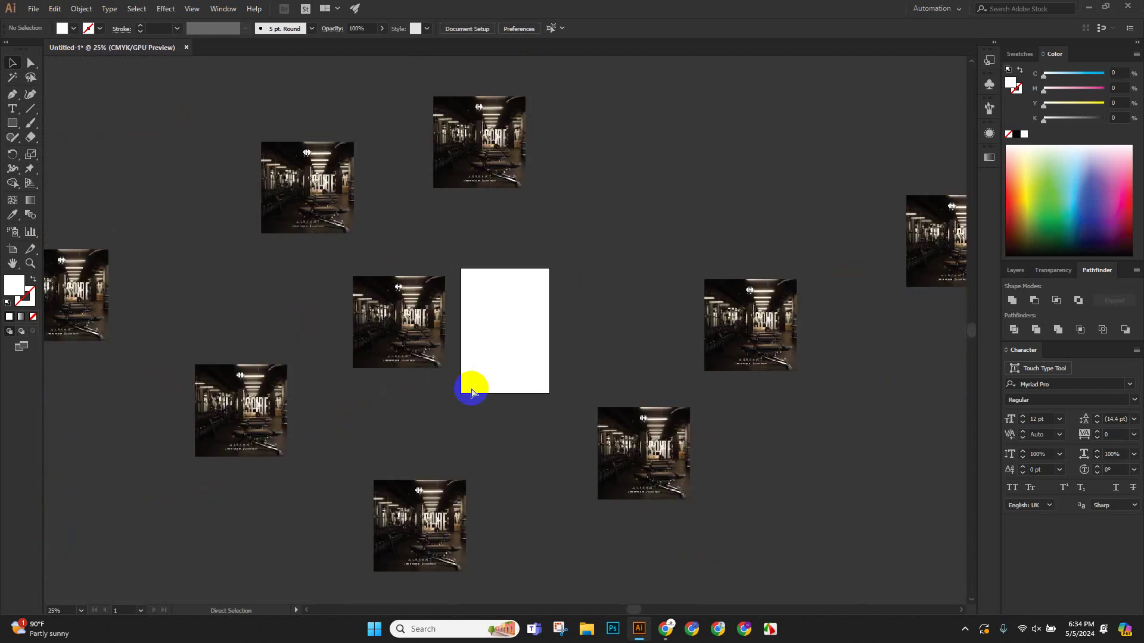
pyautogui.press('v')
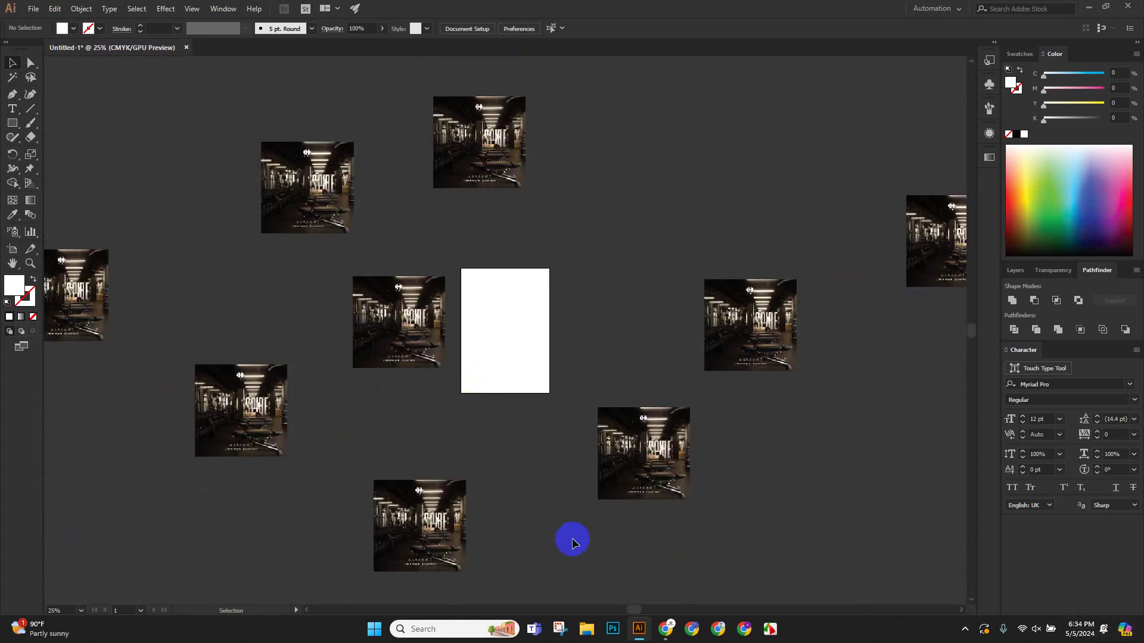
pyautogui.scroll(5, 596, 542)
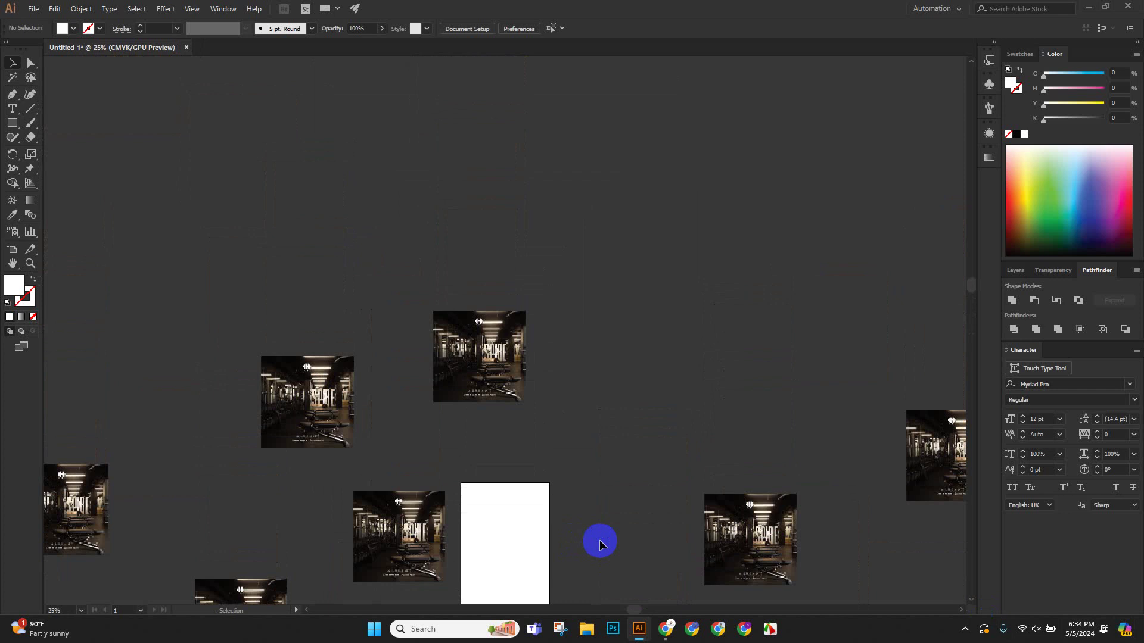
pyautogui.scroll(2, 638, 447)
pyautogui.scroll(-3, 638, 447)
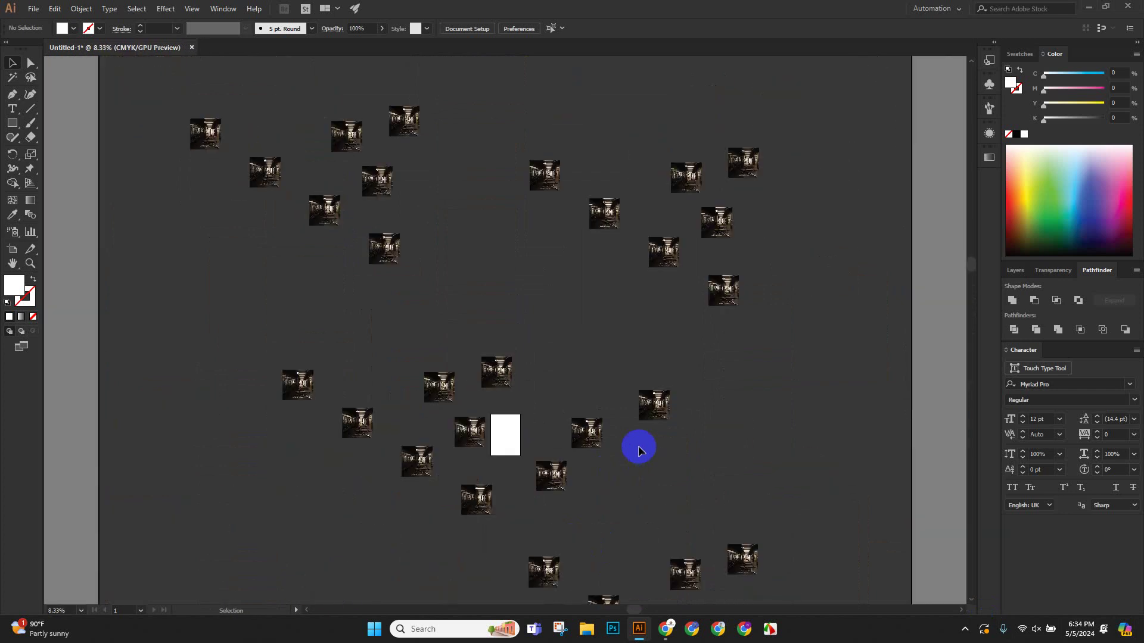
pyautogui.hotkey('ctrl', 'space')
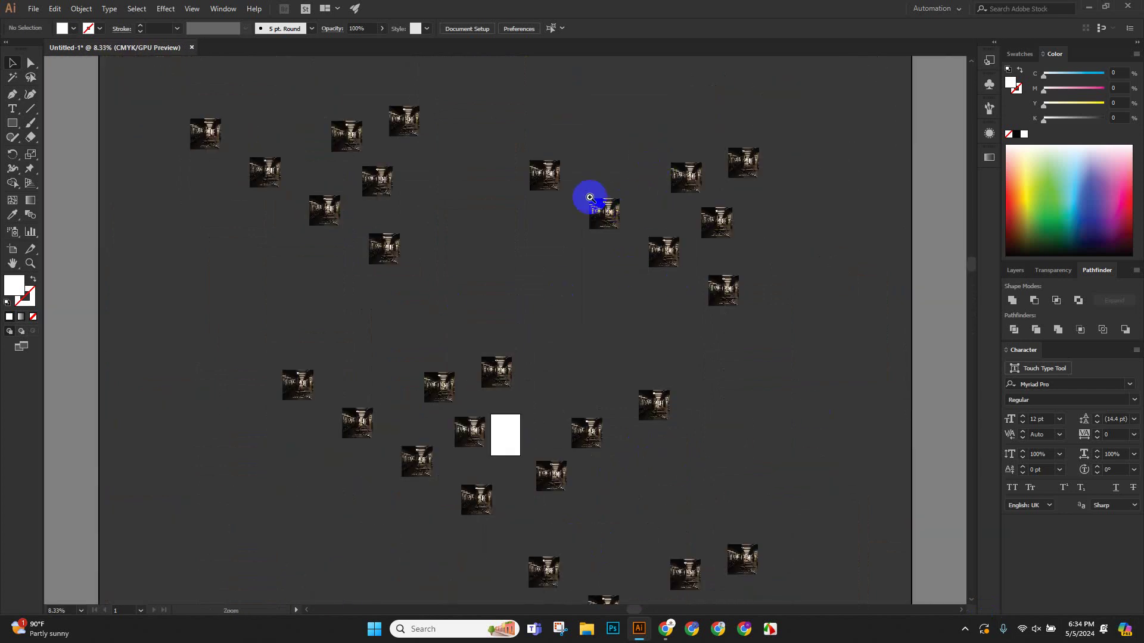
# Zoom in on an image in the upper-right cluster, then zoom out to 16.67% to locate the artboard.
pyautogui.moveTo(590, 197); pyautogui.dragTo(695, 263)
pyautogui.click(636, 213)
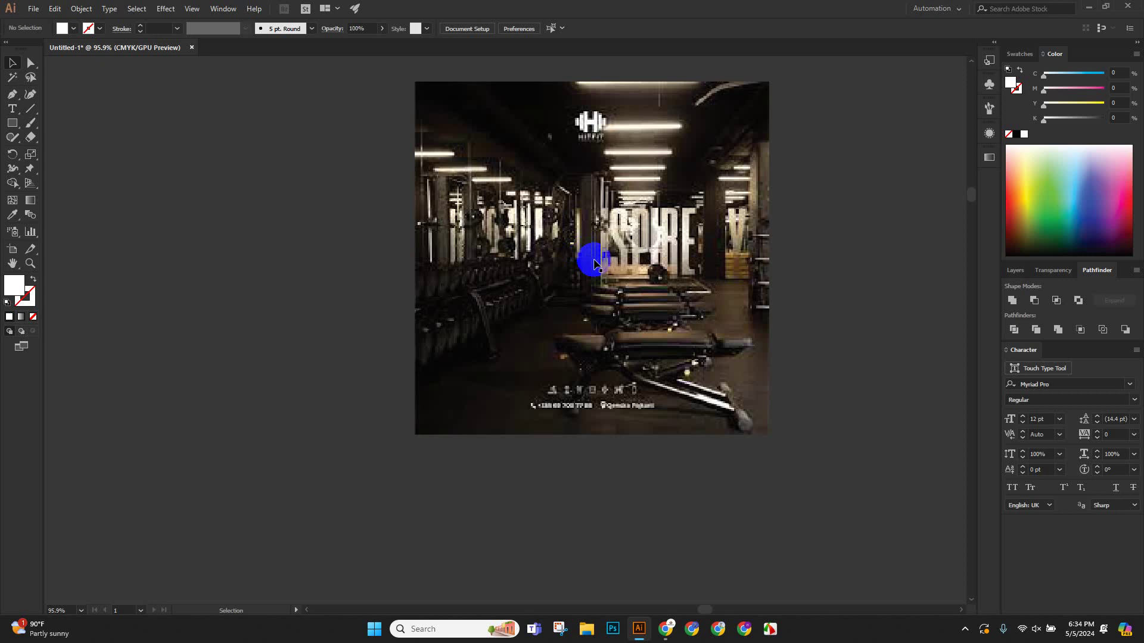
pyautogui.press('ctrl')
pyautogui.scroll(-7, 595, 263)
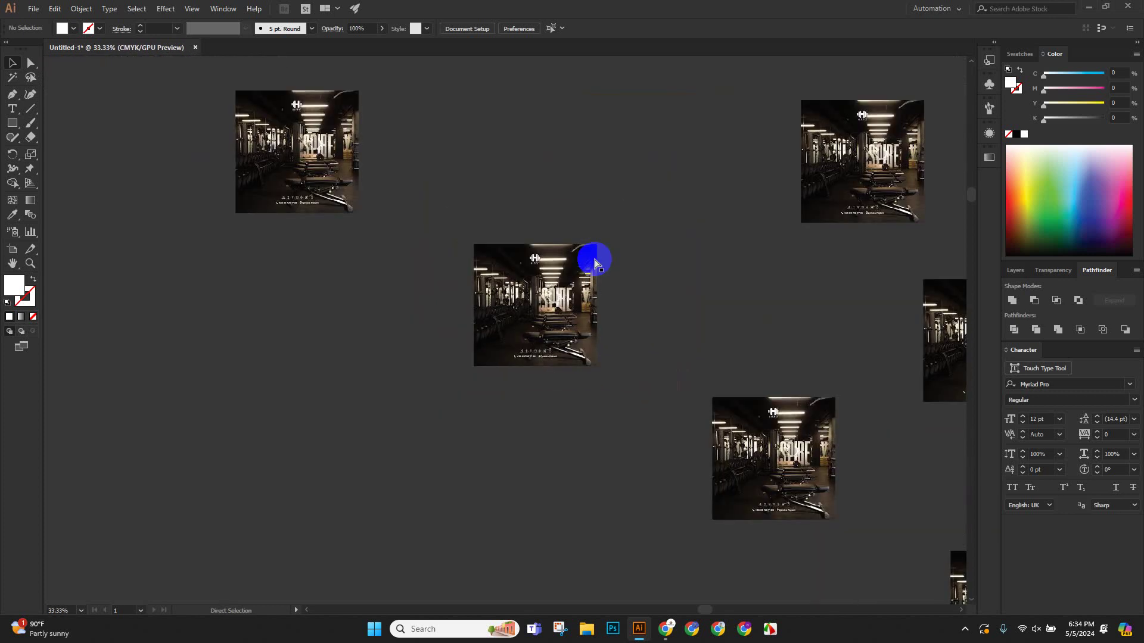
pyautogui.scroll(-1, 595, 258)
pyautogui.scroll(-10, 538, 294)
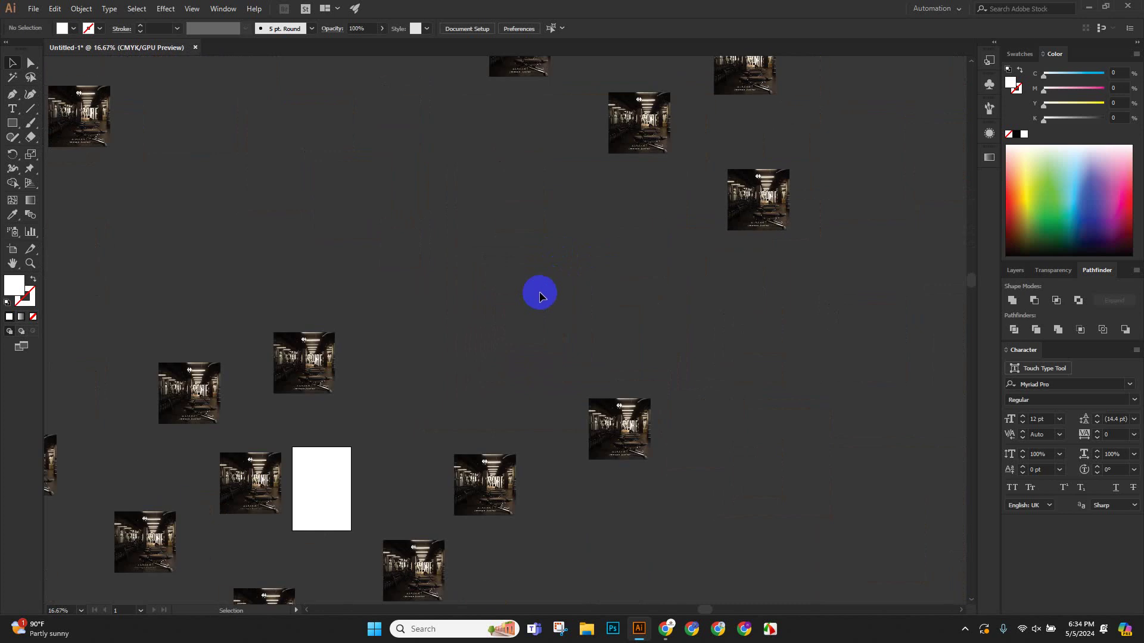
pyautogui.scroll(-2, 324, 334)
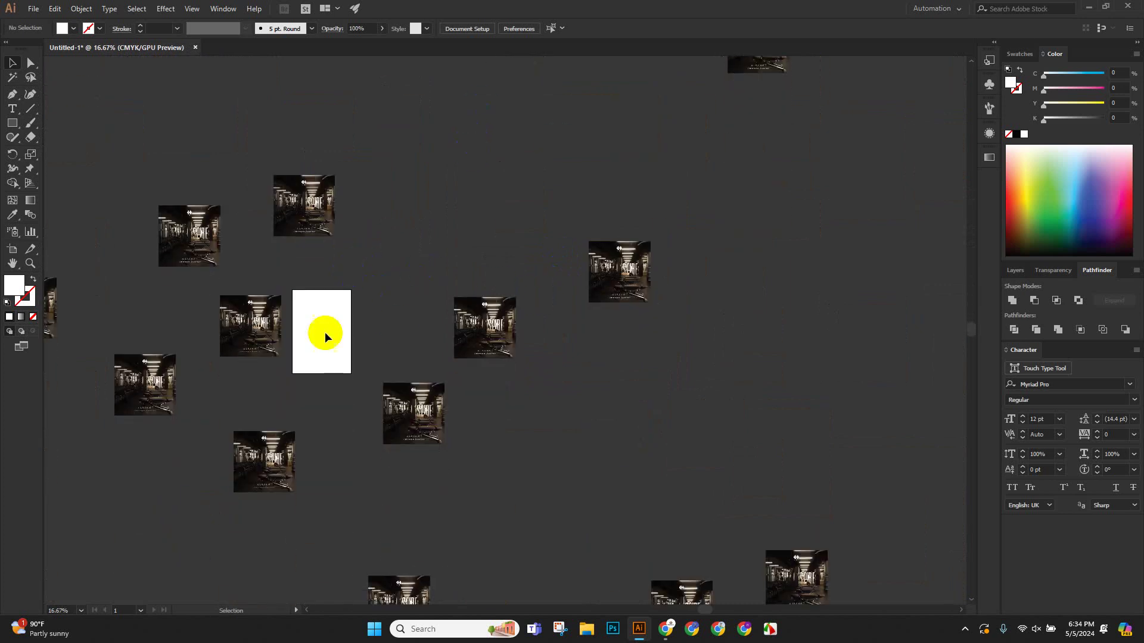
# Zoom in past the artboard to 50%, then zoom out to 8.33% to bring the artboard and image clusters into view.
pyautogui.hotkey('ctrl', '+')
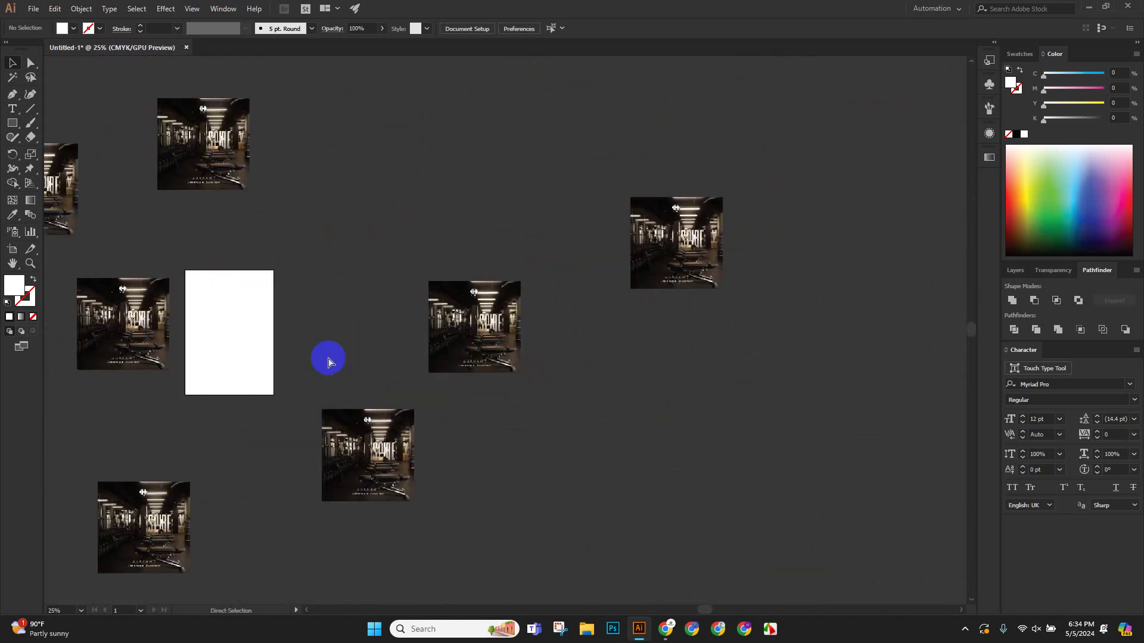
pyautogui.hotkey('ctrl', '+')
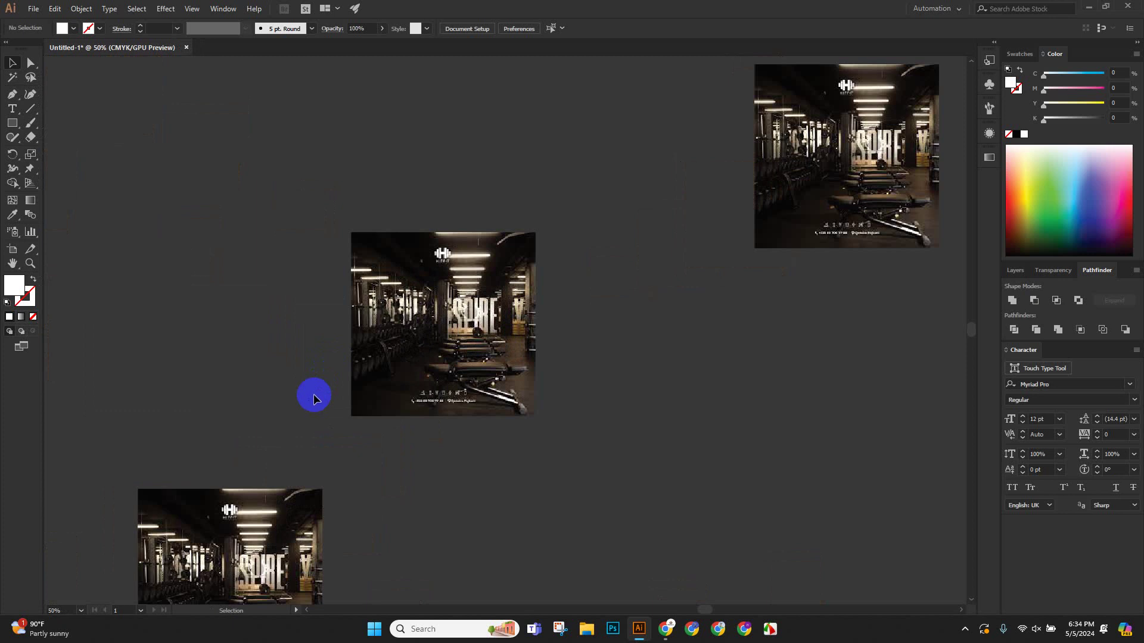
pyautogui.hotkey('ctrl', '-')
pyautogui.hotkey('ctrl', '-')
pyautogui.hotkey('ctrl', '-')
pyautogui.hotkey('ctrl', '-')
pyautogui.hotkey('ctrl', '-')
pyautogui.press('z')
pyautogui.scroll(5, 314, 393)
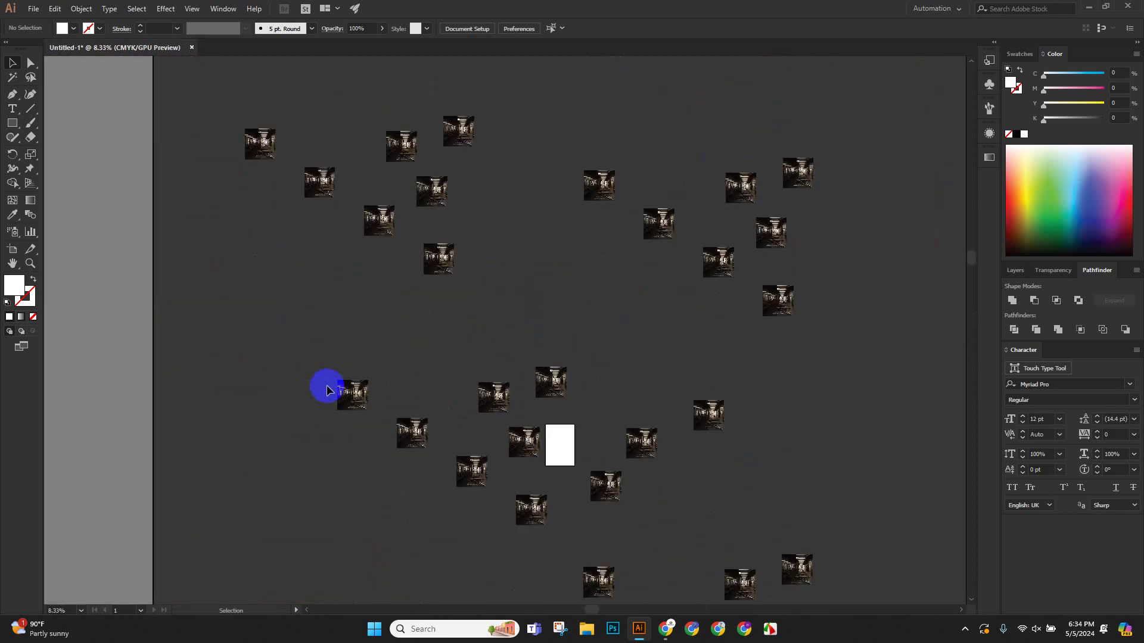
# Zoom in on the upper-left image cluster to 49.64%, then return to the fitted artboard.
pyautogui.moveTo(267, 159); pyautogui.dragTo(552, 304)
pyautogui.press('v')
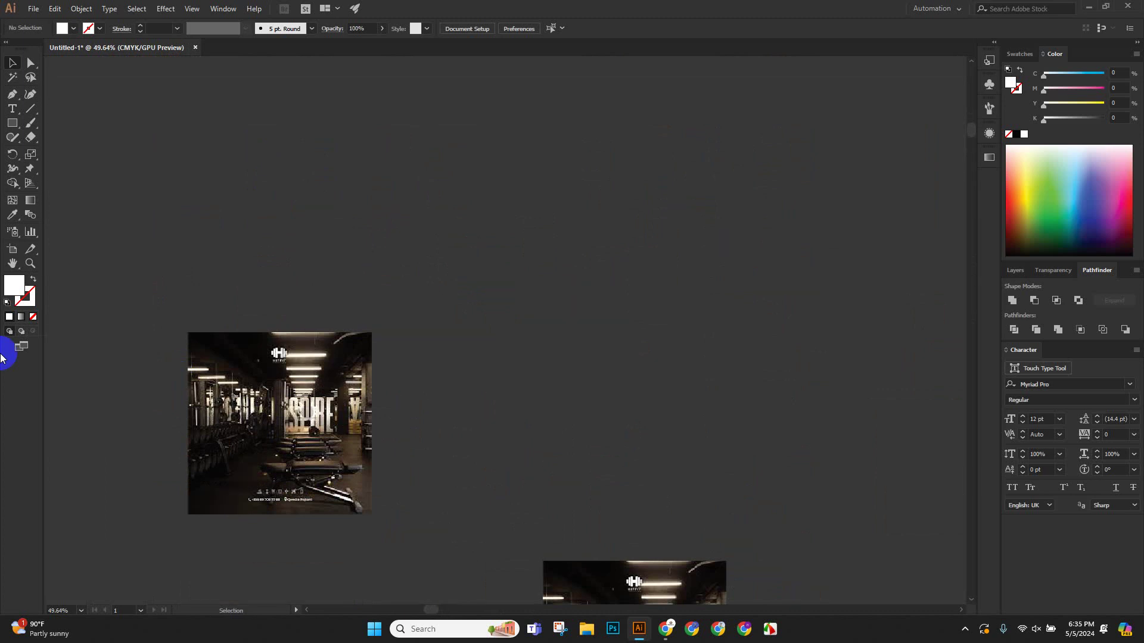
pyautogui.hotkey('ctrl', '0')
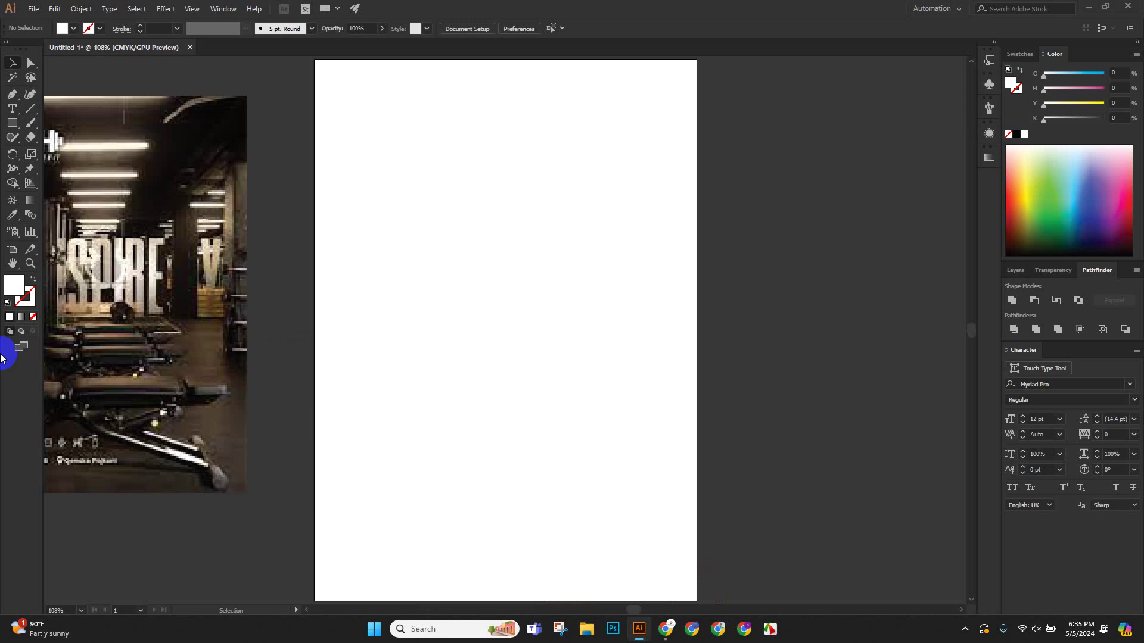
pyautogui.scroll(1, 2, 358)
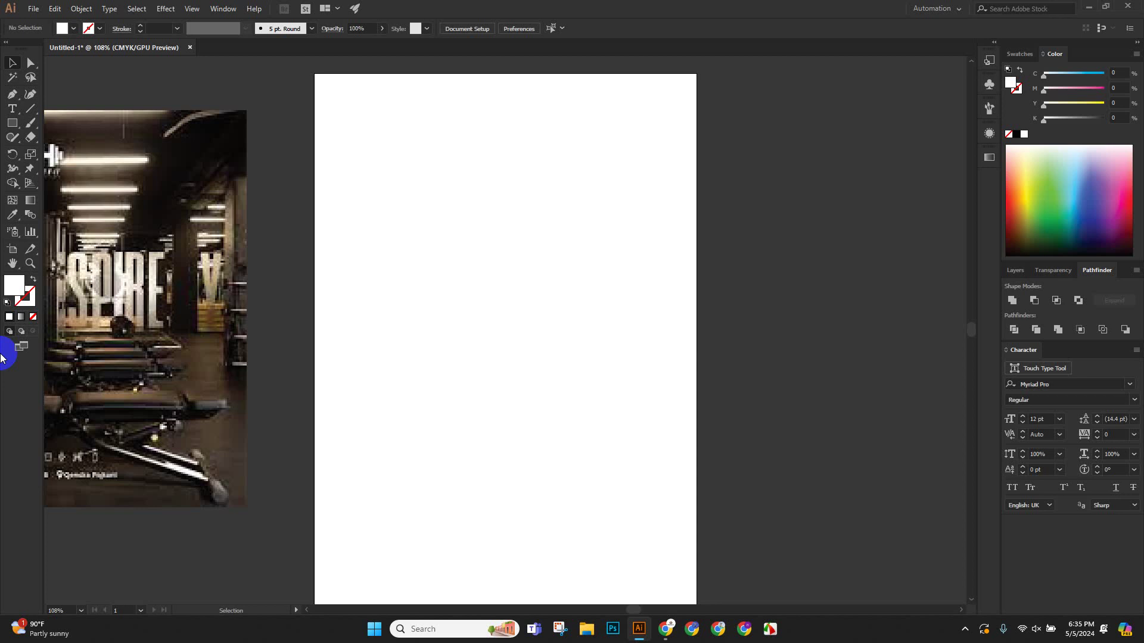
pyautogui.scroll(2, 59, 322)
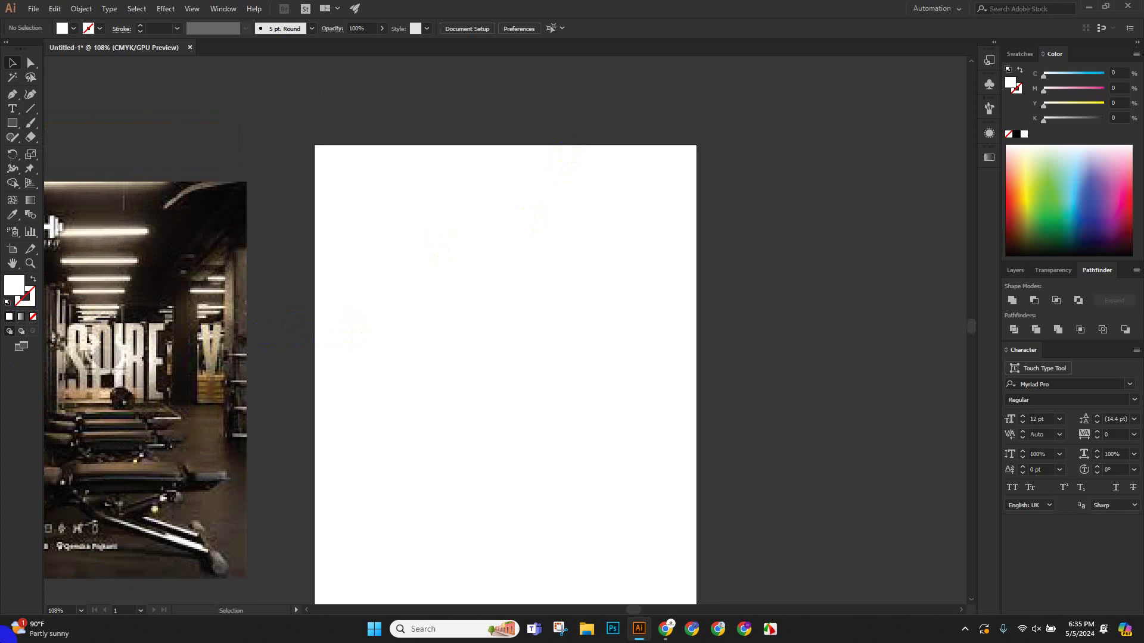
# Draw a star about 22 in wide and 21 in high near the canvas's upper-right corner and fill it yellow.
pyautogui.moveTo(760, 410); pyautogui.dragTo(470, 470)
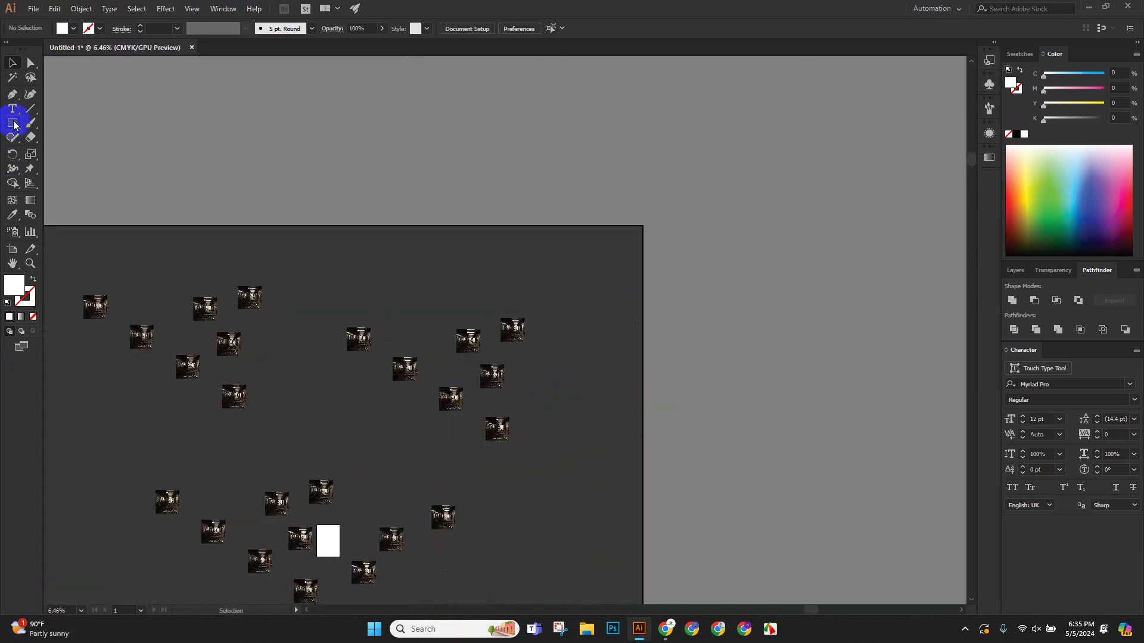
pyautogui.moveTo(13, 124); pyautogui.dragTo(66, 182)
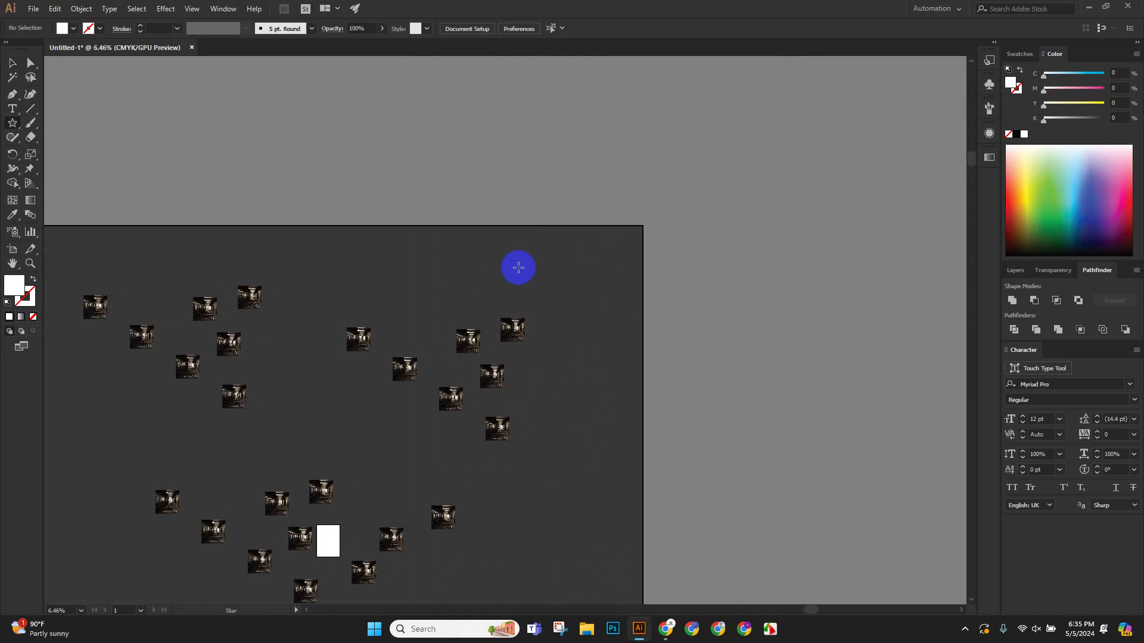
pyautogui.moveTo(534, 268)
pyautogui.mouseDown()
pyautogui.moveTo(564, 304)
pyautogui.moveTo(546, 291)
pyautogui.mouseUp()
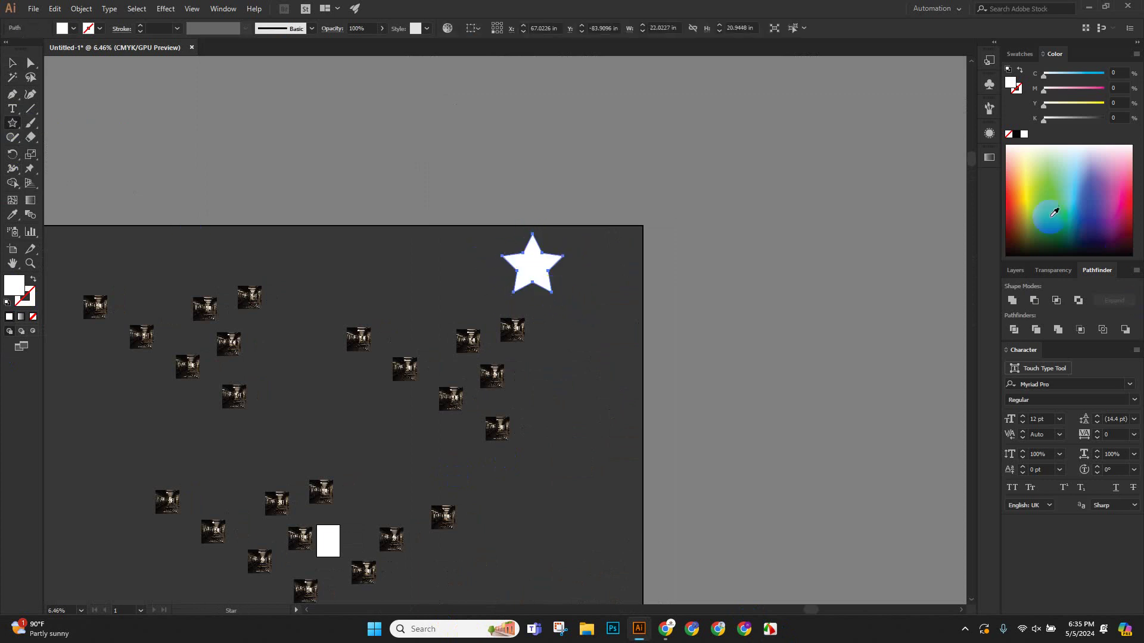
pyautogui.click(1024, 191)
# Duplicate the yellow star to the lower middle of the canvas and fill the copy orange.
pyautogui.moveTo(470, 283); pyautogui.dragTo(578, 278)
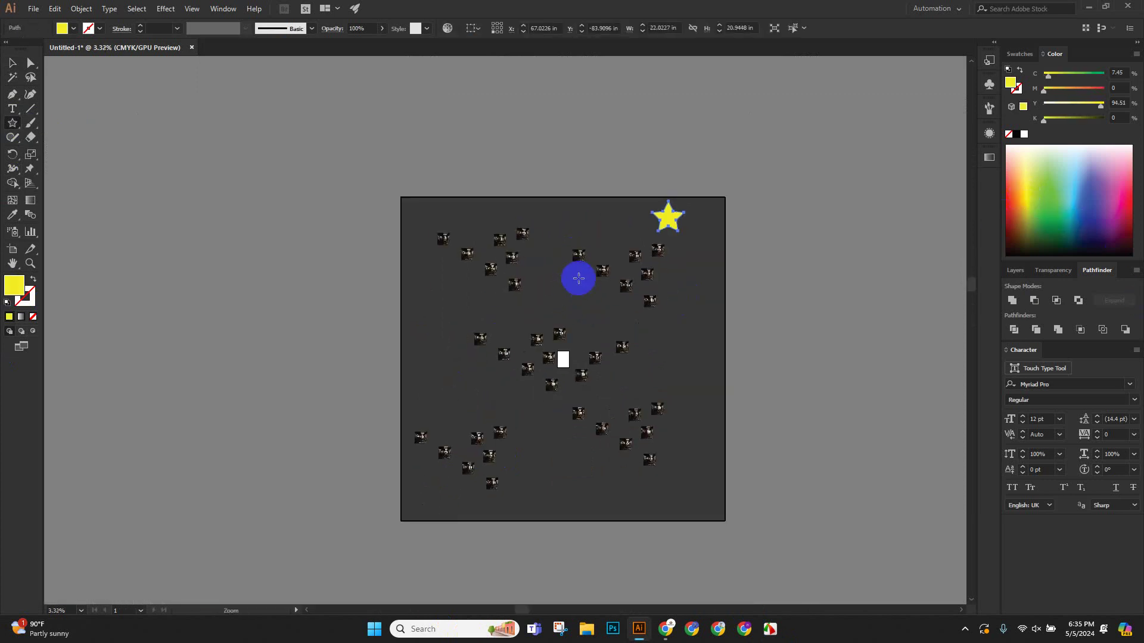
pyautogui.click(12, 62)
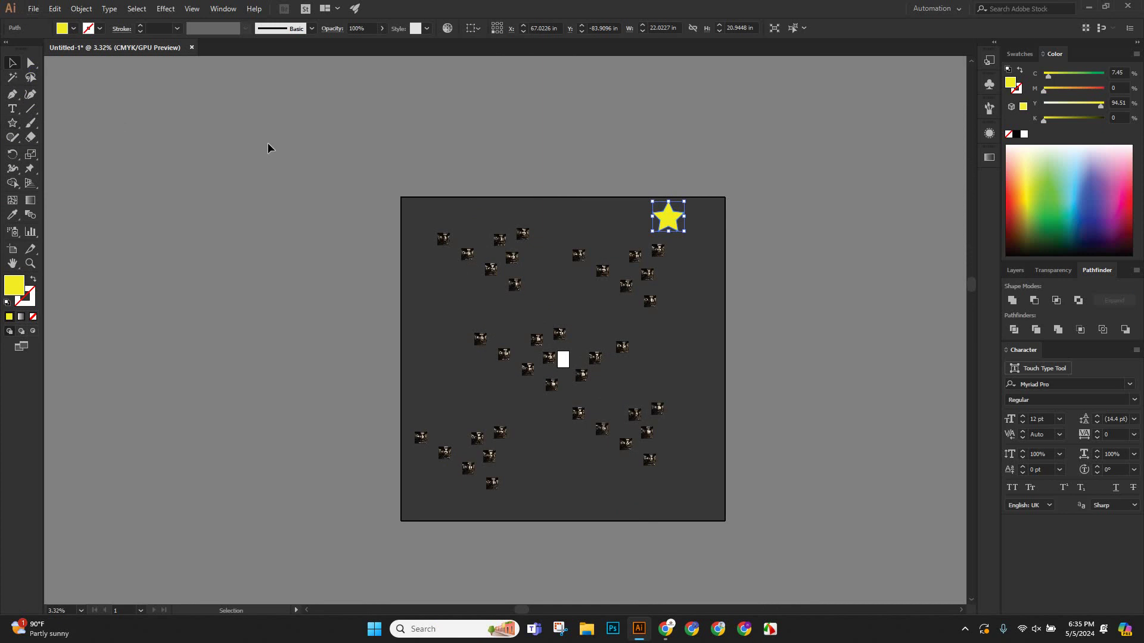
pyautogui.moveTo(656, 214); pyautogui.dragTo(532, 482)
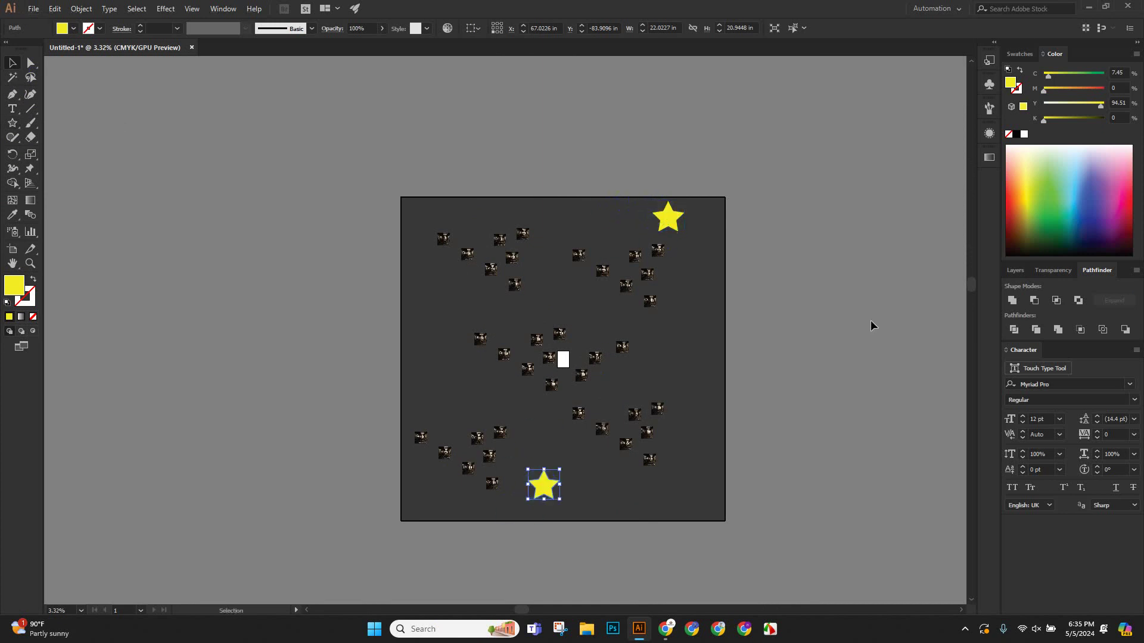
pyautogui.click(1030, 183)
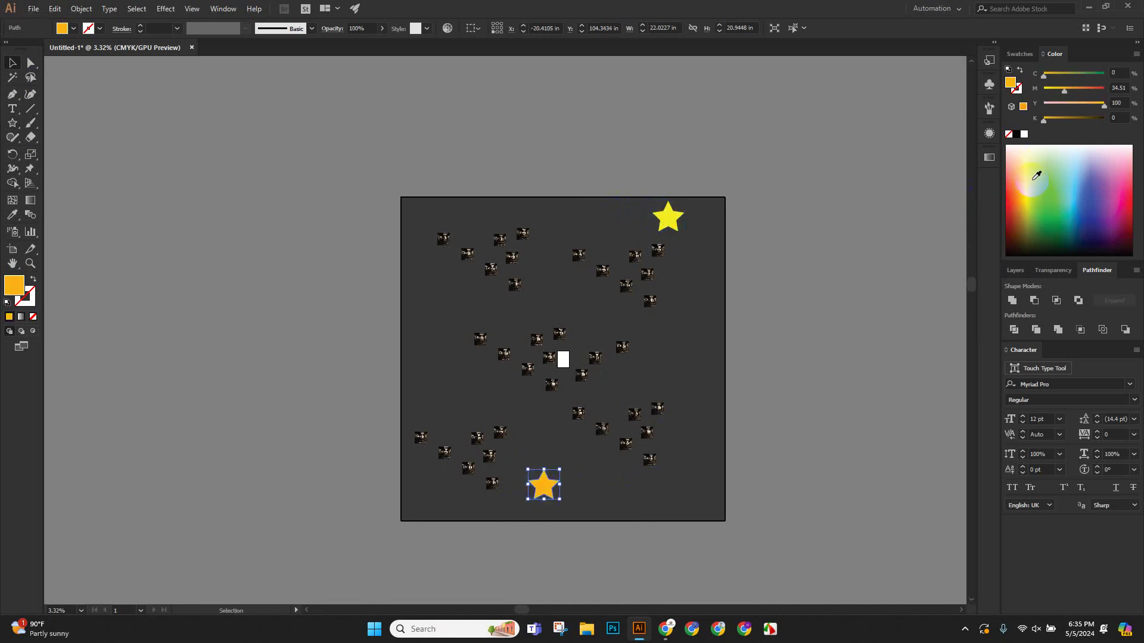
pyautogui.click(1016, 192)
# Place star copies at the canvas's upper-left edge in blue and in its lower-right corner in near-black navy, then deselect.
pyautogui.moveTo(544, 484); pyautogui.dragTo(663, 490)
pyautogui.click(1093, 218)
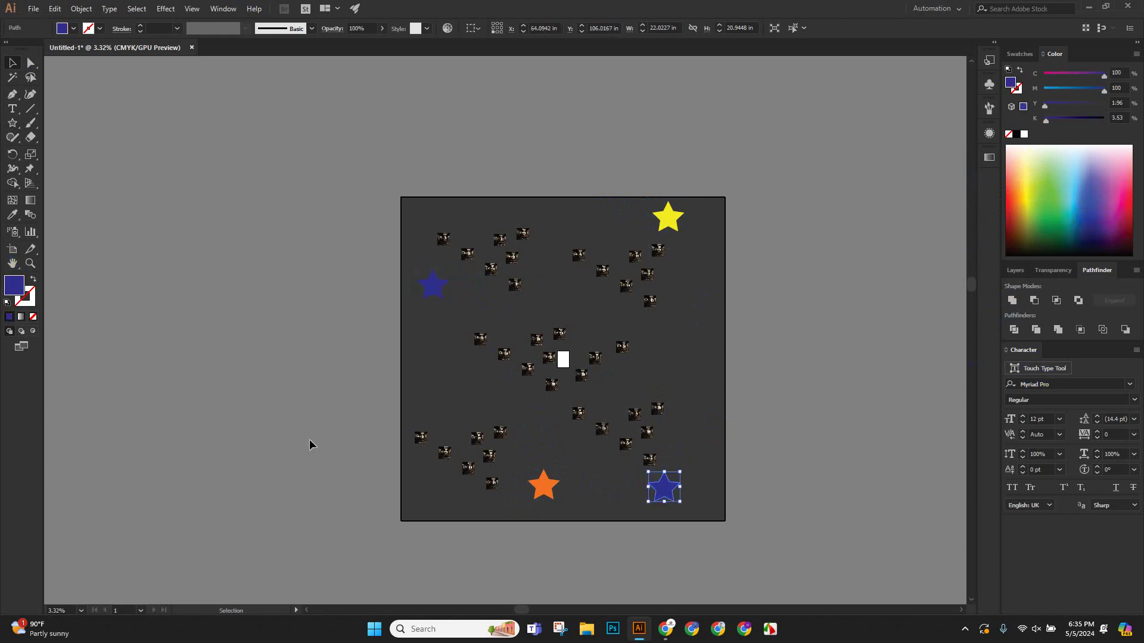
pyautogui.click(1072, 146)
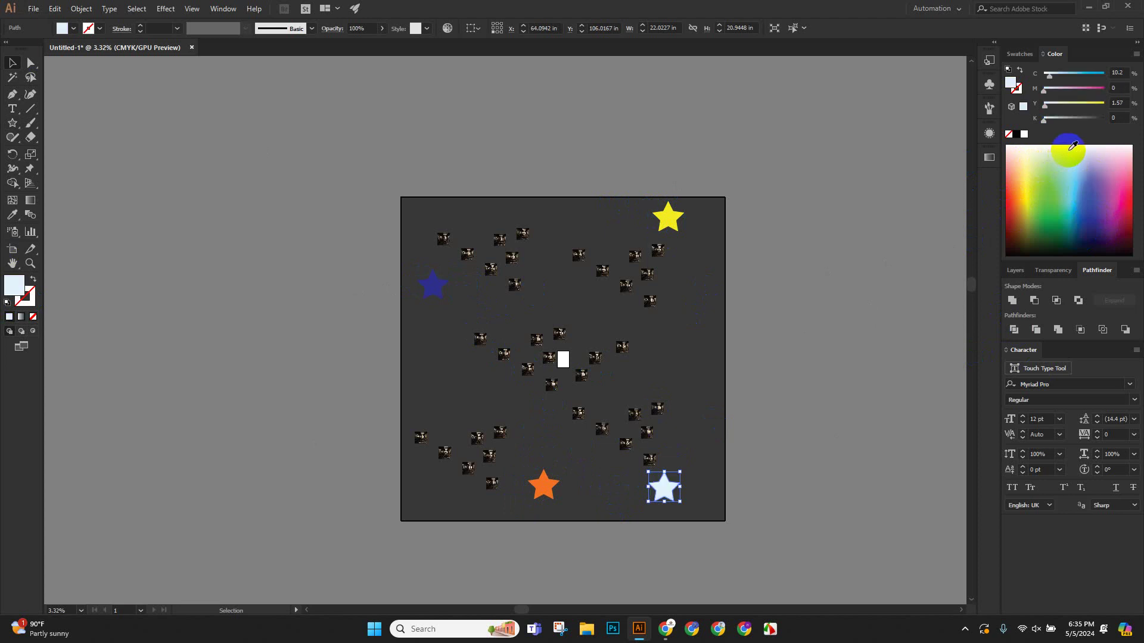
pyautogui.click(1097, 246)
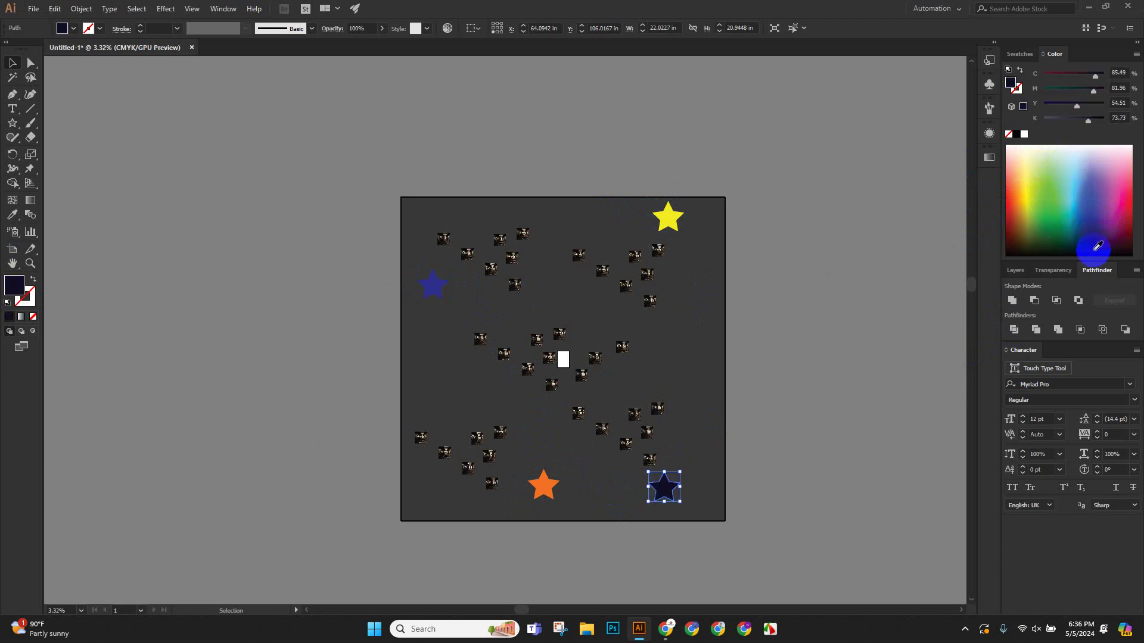
pyautogui.click(655, 346)
pyautogui.scroll(-2, 659, 349)
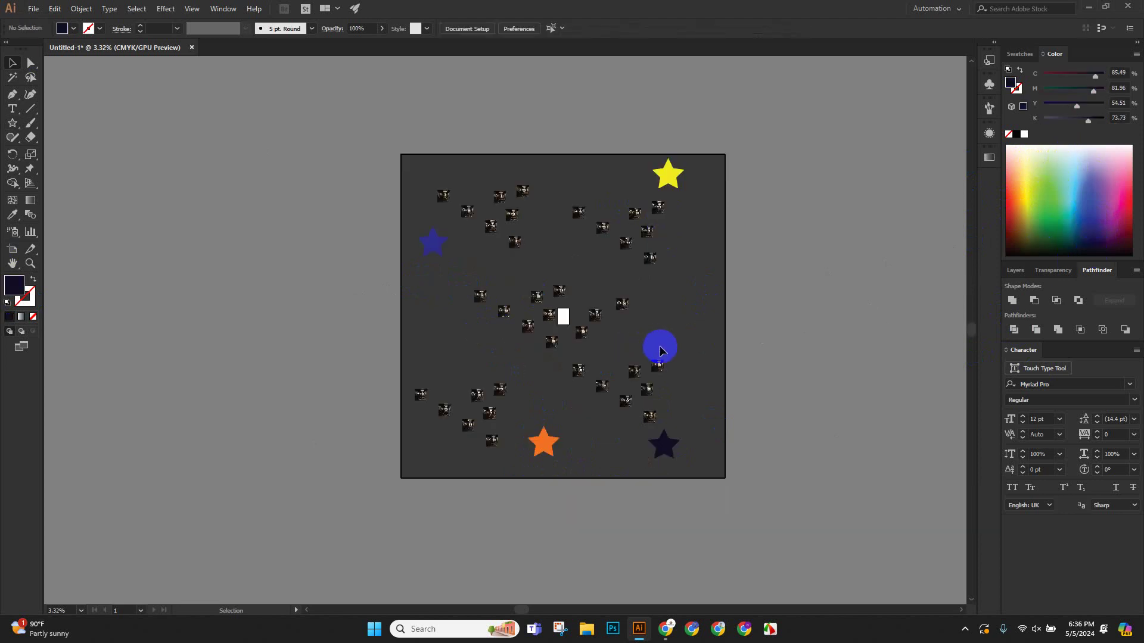
# Return to the fitted artboard and add the point text "DESIGN" in its upper half.
pyautogui.hotkey('ctrl', '0')
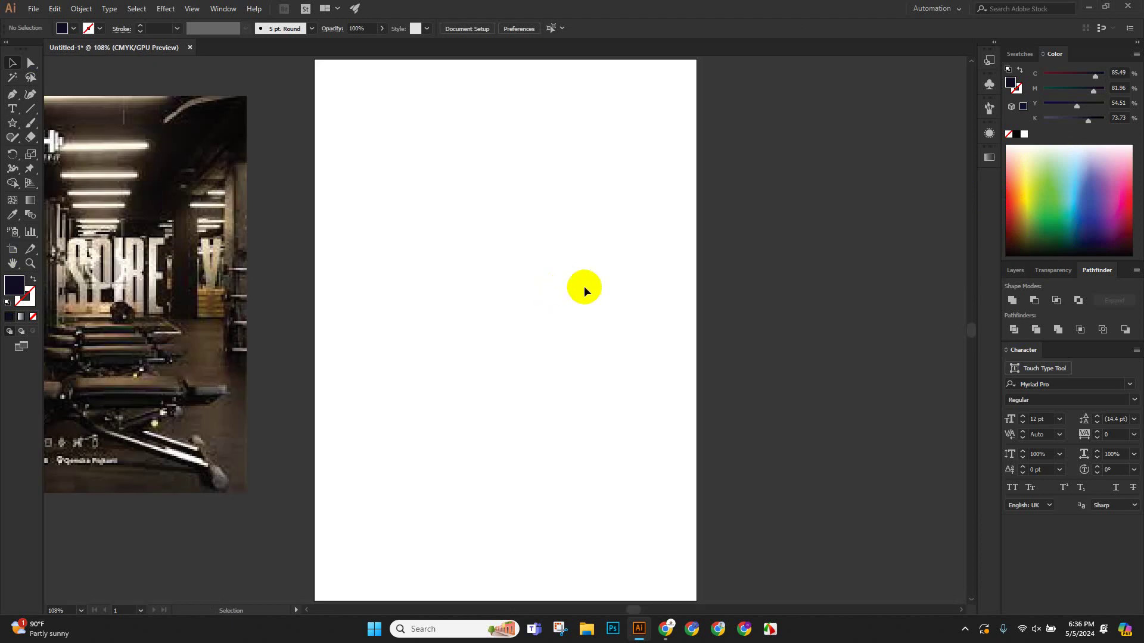
pyautogui.click(13, 108)
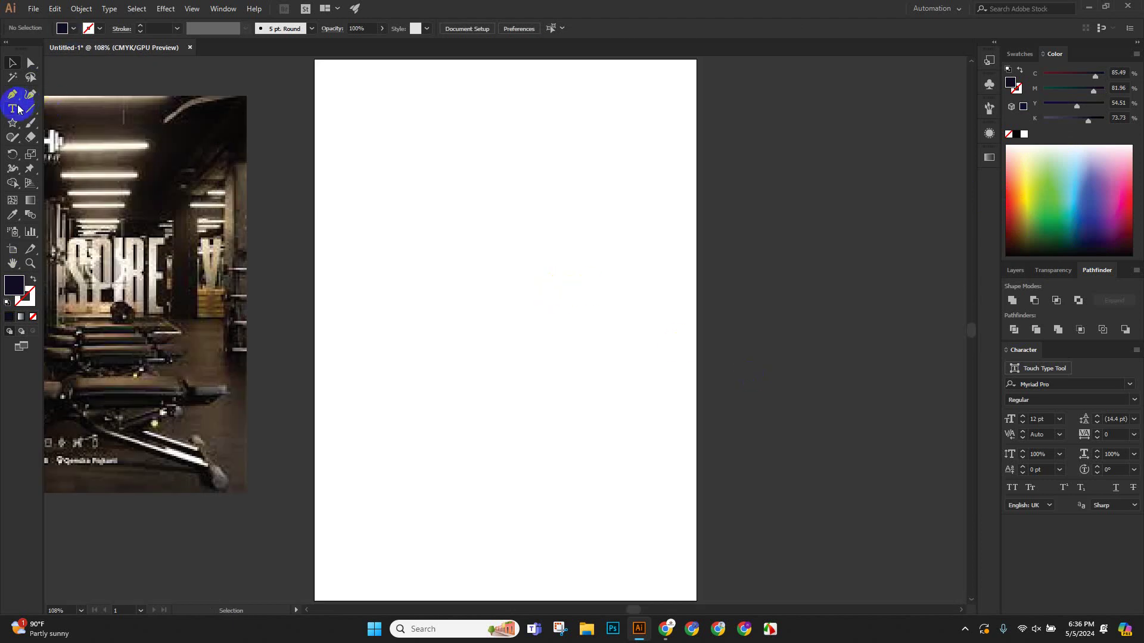
pyautogui.click(419, 262)
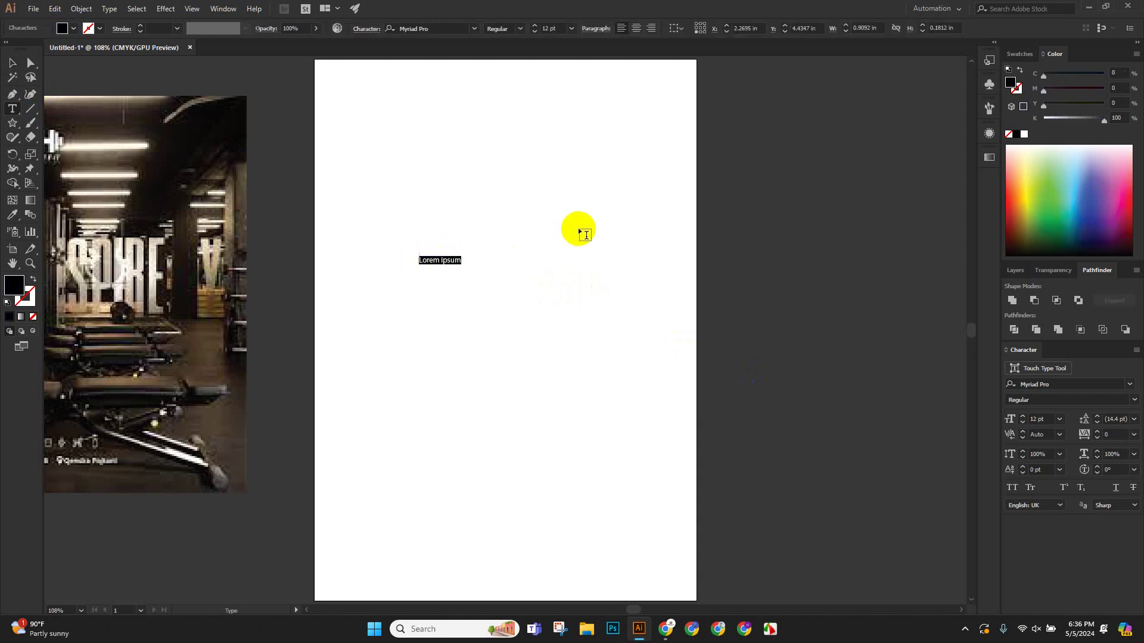
pyautogui.write('DESO')
pyautogui.press('BackSpace')
pyautogui.write('IGN')
pyautogui.click(12, 63)
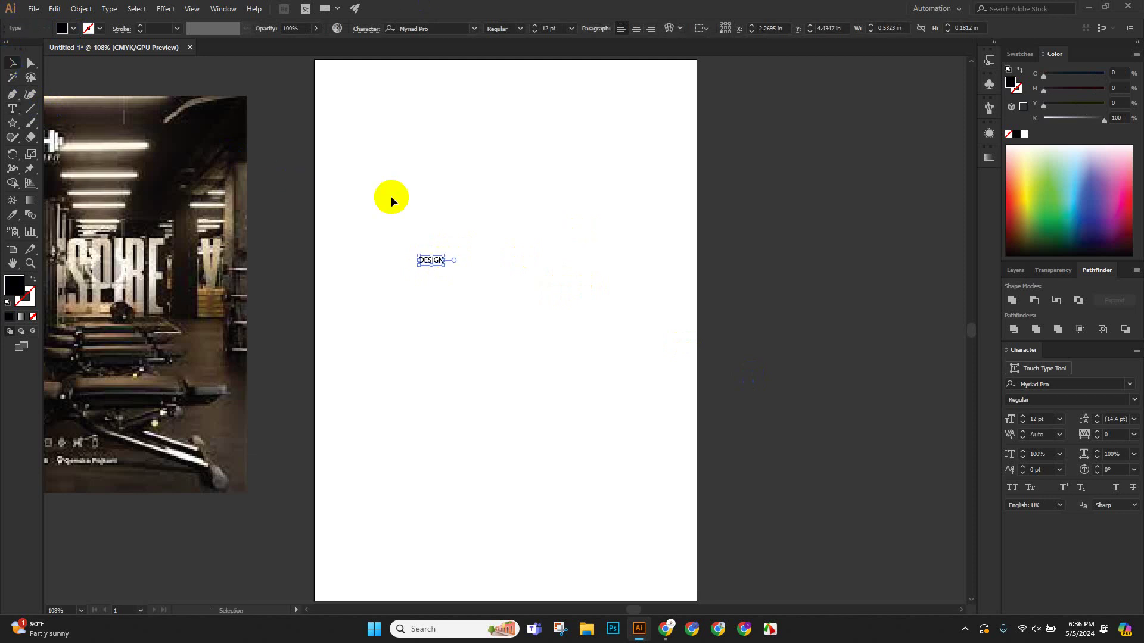
# Enlarge the DESIGN text proportionally and centre it across the artboard's upper half.
pyautogui.moveTo(444, 265); pyautogui.dragTo(545, 355)
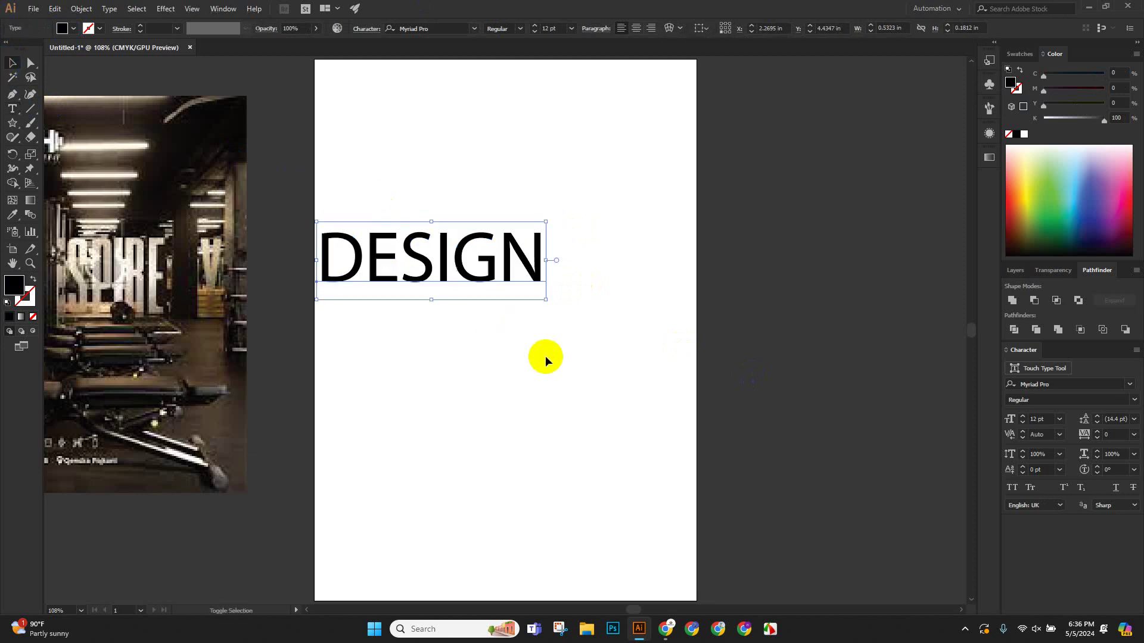
pyautogui.moveTo(439, 276); pyautogui.dragTo(514, 262)
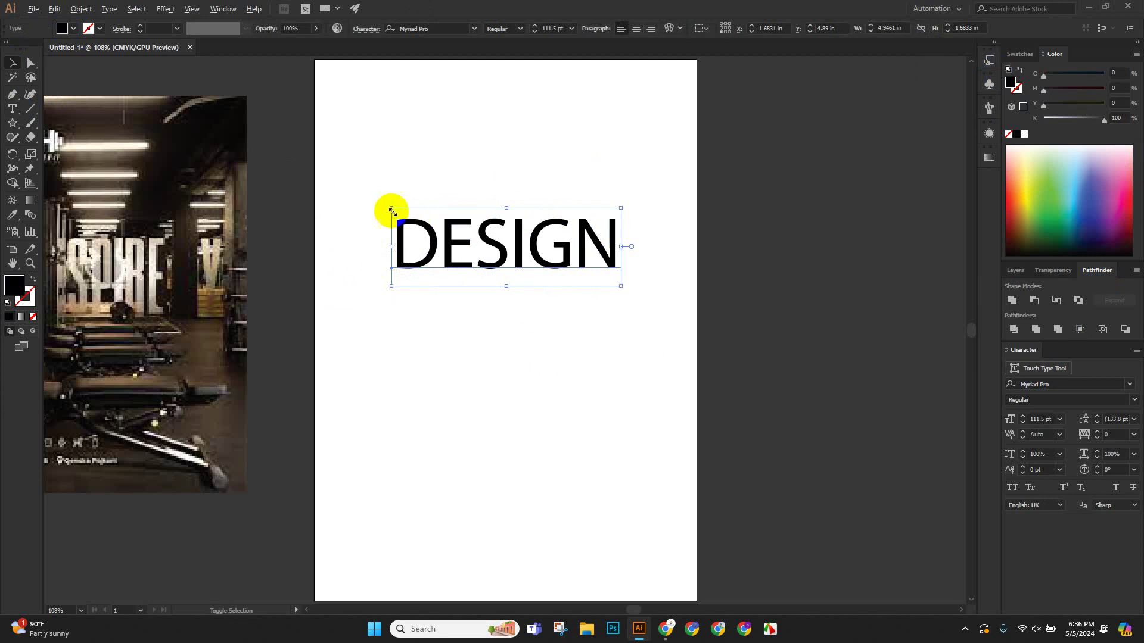
pyautogui.moveTo(391, 206); pyautogui.dragTo(411, 216)
pyautogui.click(462, 172)
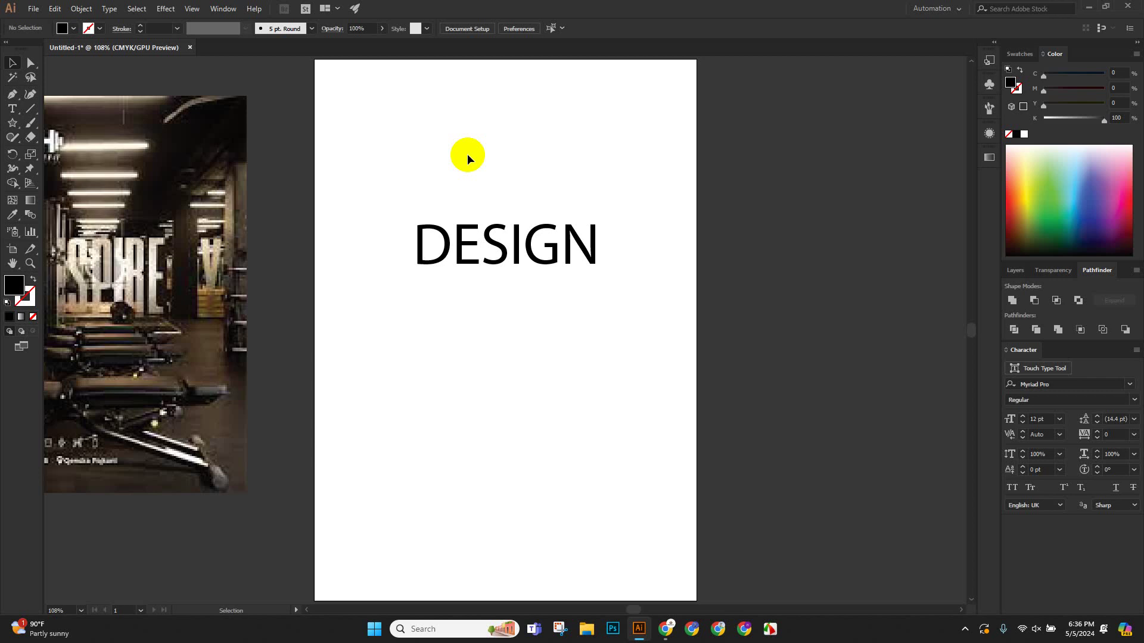
# Find the yellow star near the canvas's upper-right corner and select it.
pyautogui.press('z')
pyautogui.moveTo(749, 388); pyautogui.dragTo(484, 198)
pyautogui.scroll(-6, 483, 198)
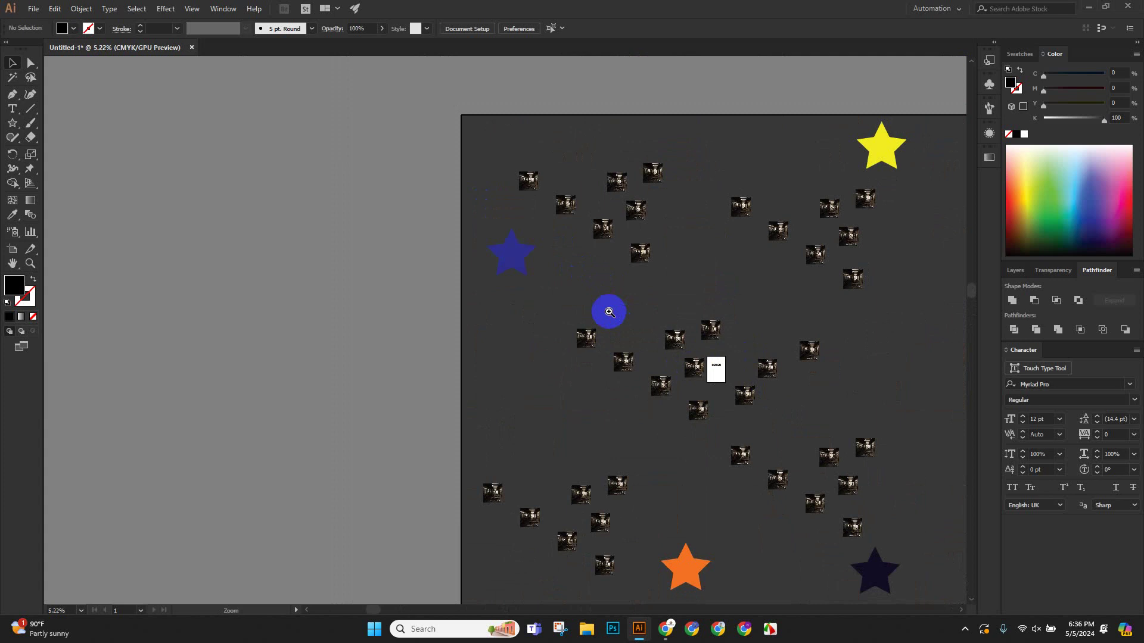
pyautogui.moveTo(708, 360); pyautogui.dragTo(453, 294)
pyautogui.scroll(5, 690, 171)
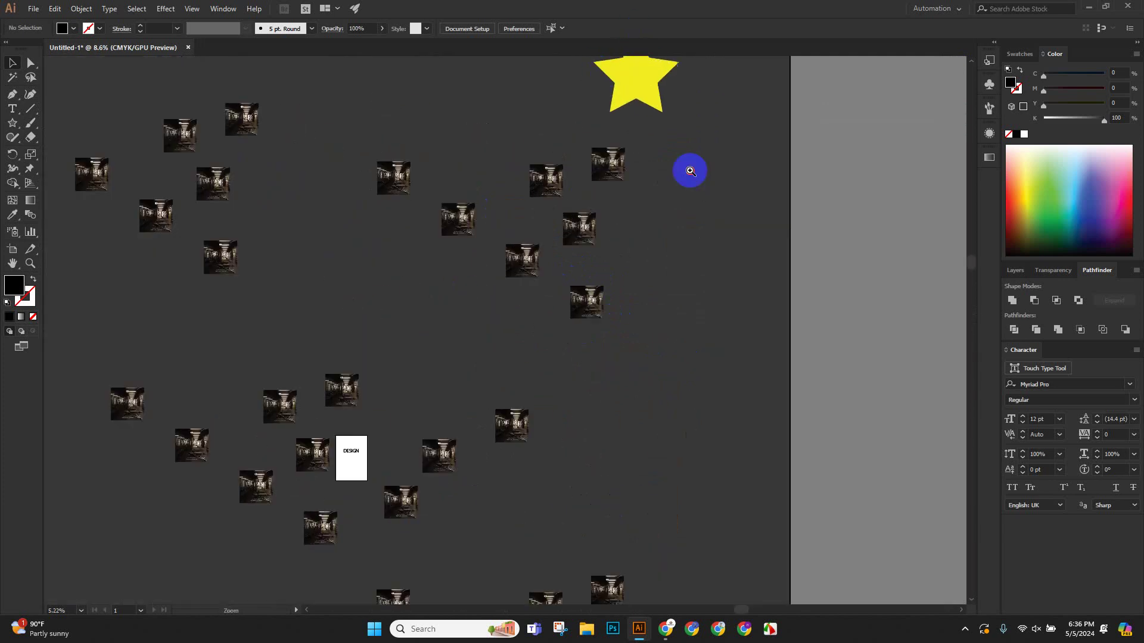
pyautogui.scroll(3, 690, 184)
pyautogui.click(596, 267)
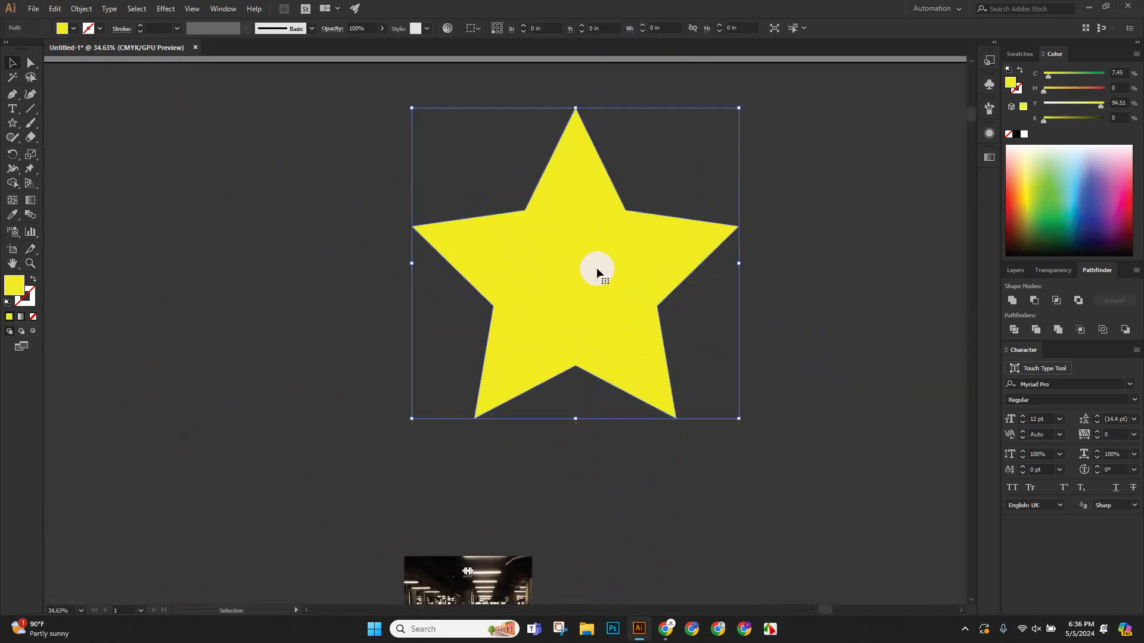
# Copy the yellow star, return to the fitted artboard and paste the copy over its centre.
pyautogui.press('a')
pyautogui.press('v')
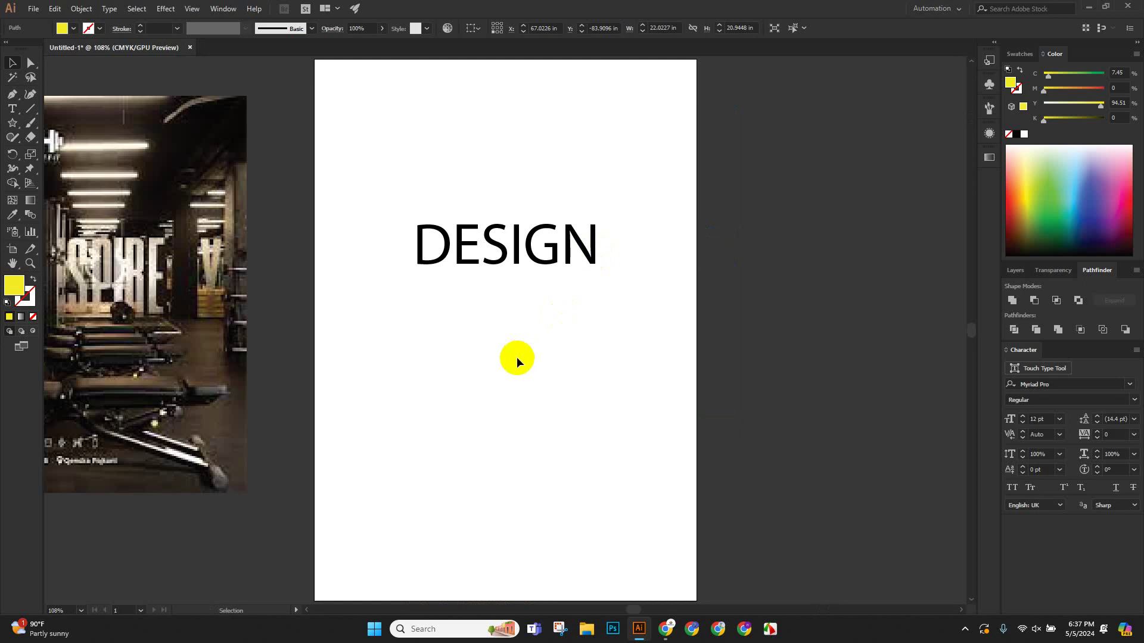
pyautogui.click(437, 496)
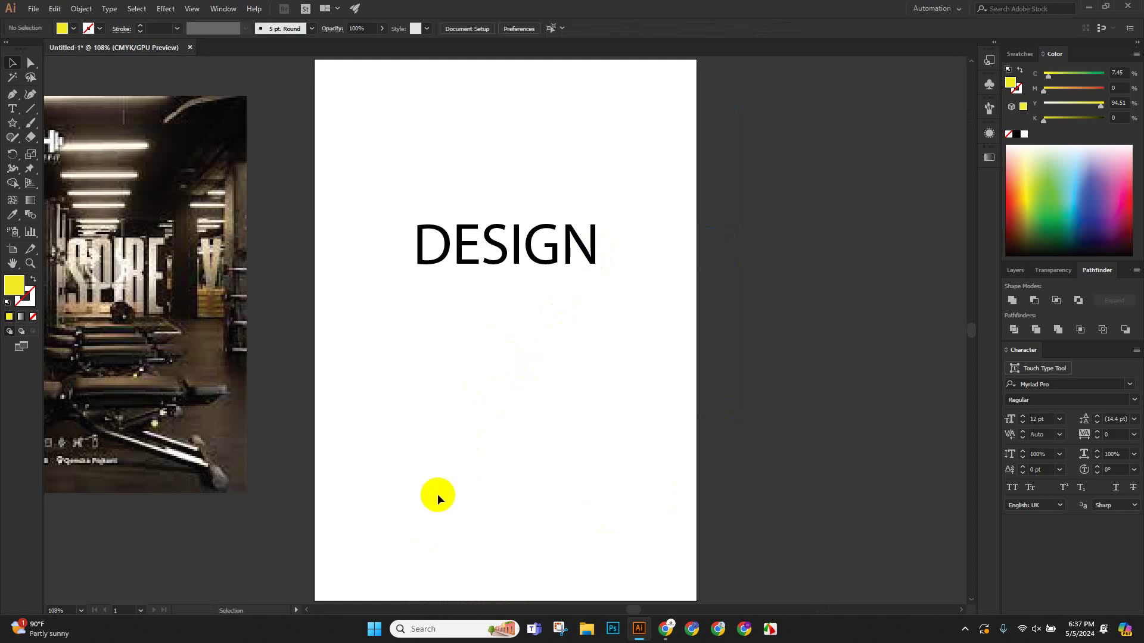
pyautogui.press('a')
pyautogui.hotkey('ctrl', 'z')
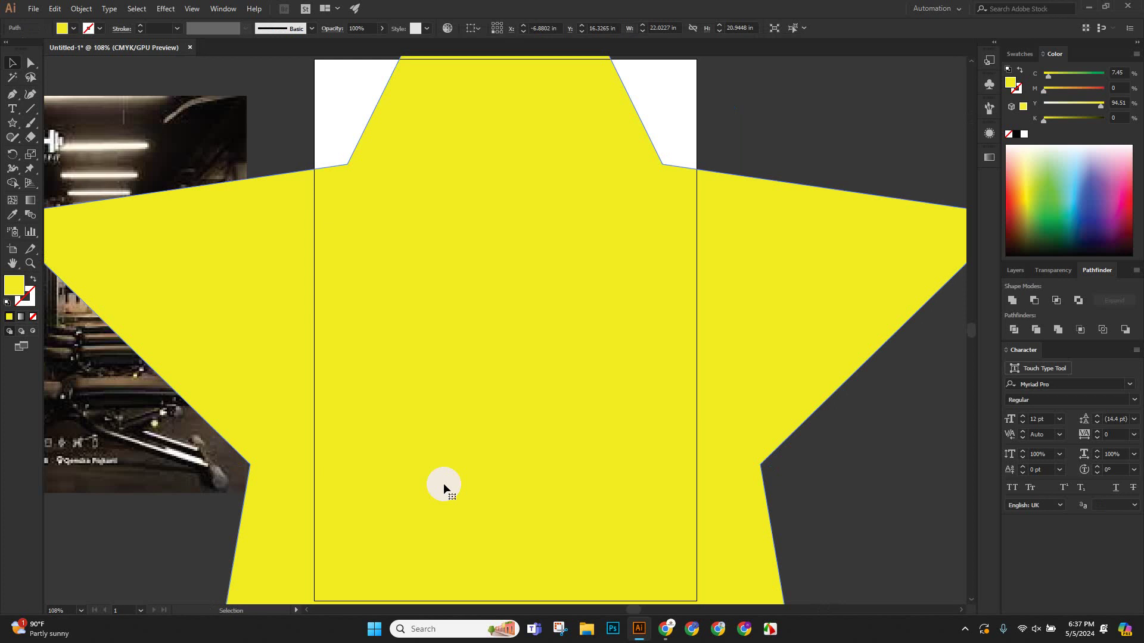
# Shrink the pasted yellow star proportionally to about 13 in by 12.4 in and move it down across the artboard's lower edge.
pyautogui.keyDown('alt'); pyautogui.scroll(-2, 604, 390); pyautogui.keyUp('alt')
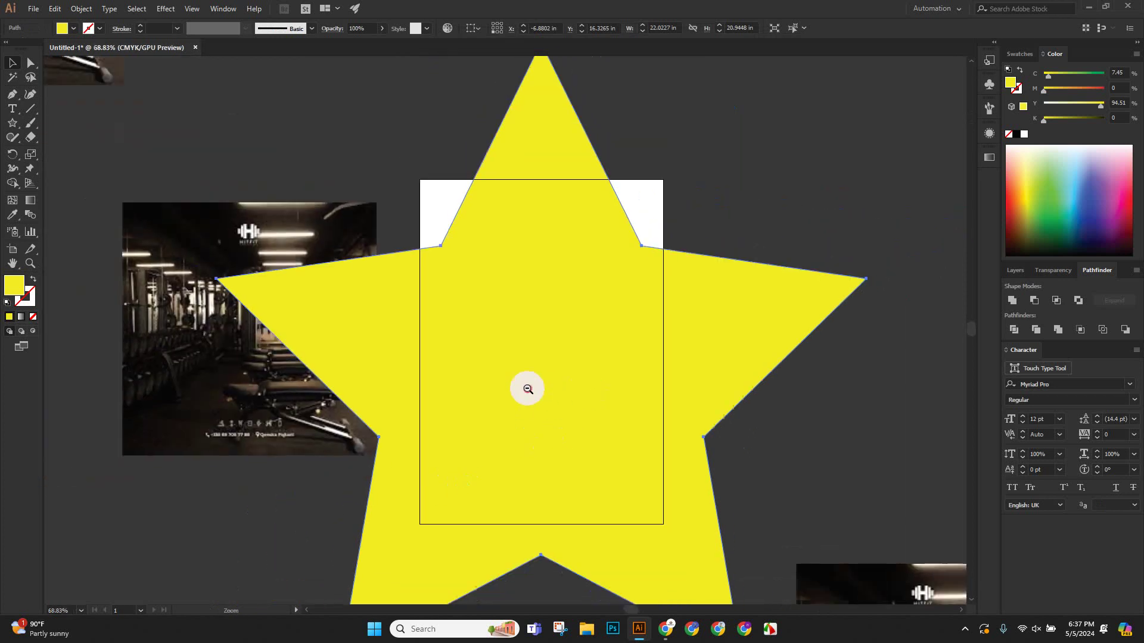
pyautogui.click(225, 286)
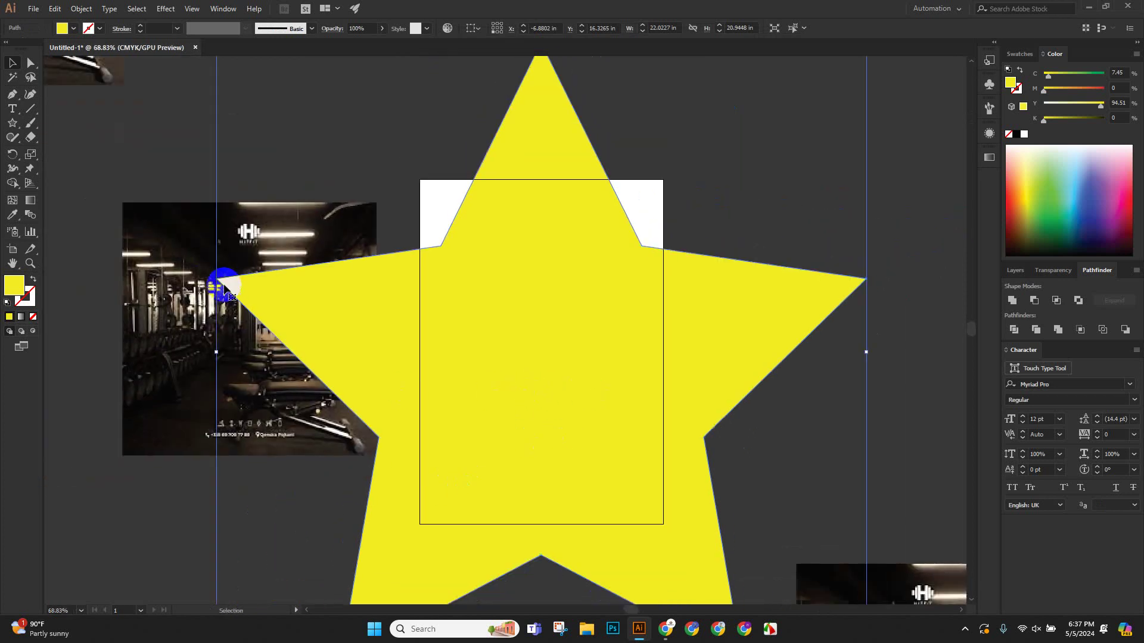
pyautogui.click(217, 355)
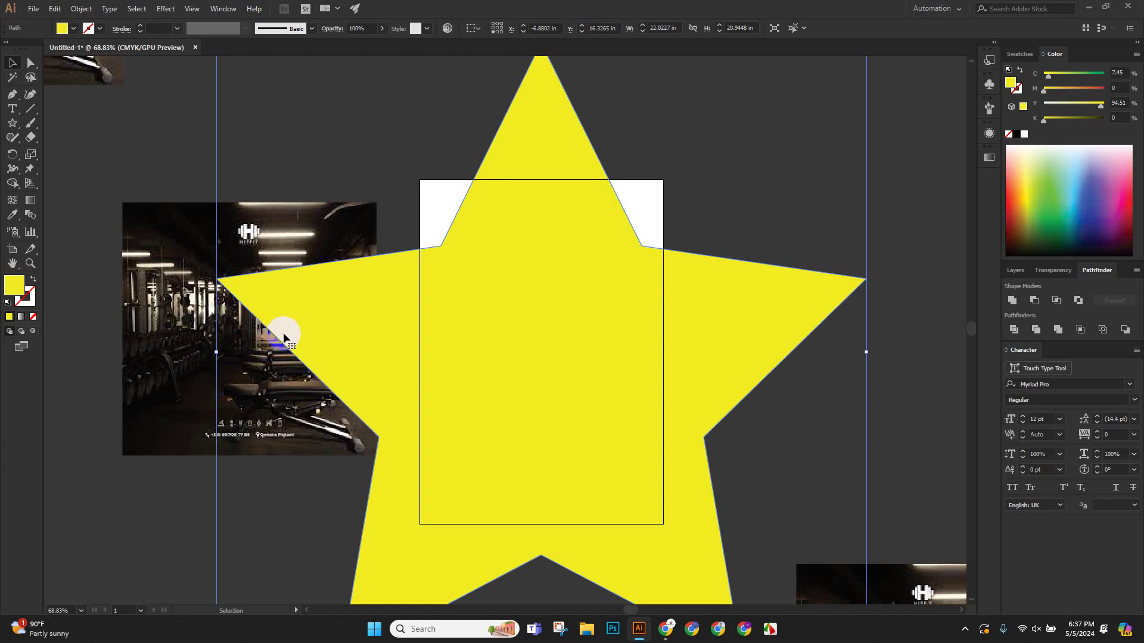
pyautogui.scroll(2, 282, 332)
pyautogui.moveTo(248, 230); pyautogui.dragTo(470, 409)
pyautogui.scroll(-4, 470, 399)
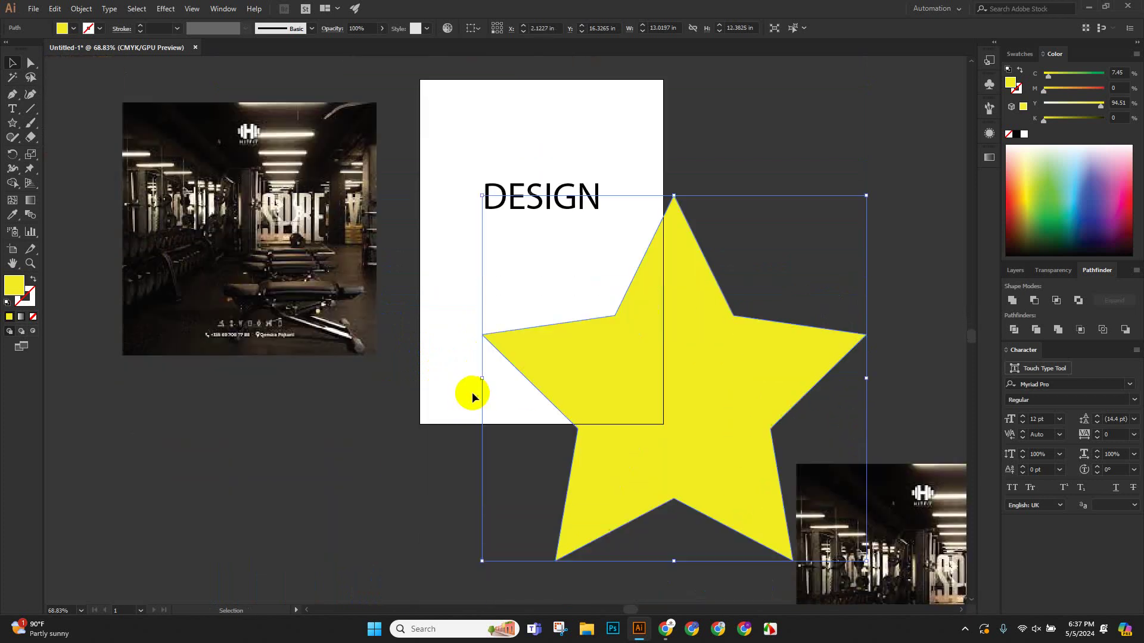
pyautogui.scroll(-3, 472, 392)
pyautogui.moveTo(612, 269); pyautogui.dragTo(480, 404)
# Freely resize the gym image beside the artboard without keeping its proportions, ending about 6.7 in wide, and deselect it.
pyautogui.scroll(4, 480, 403)
pyautogui.moveTo(292, 319); pyautogui.dragTo(256, 245)
pyautogui.moveTo(341, 113); pyautogui.dragTo(230, 253)
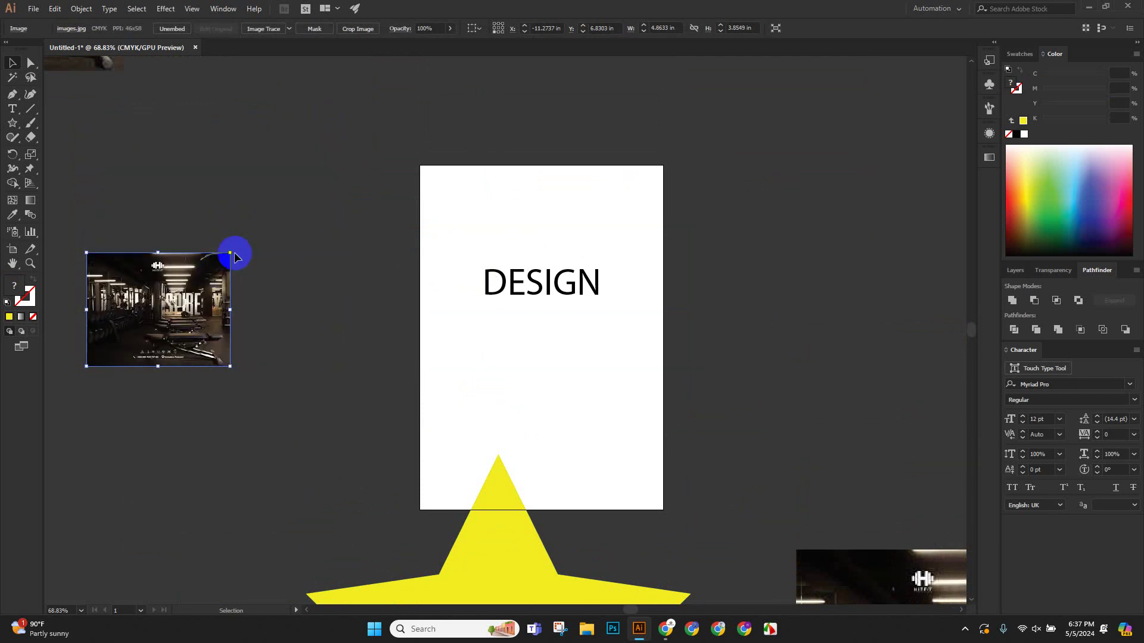
pyautogui.moveTo(235, 256); pyautogui.dragTo(285, 94)
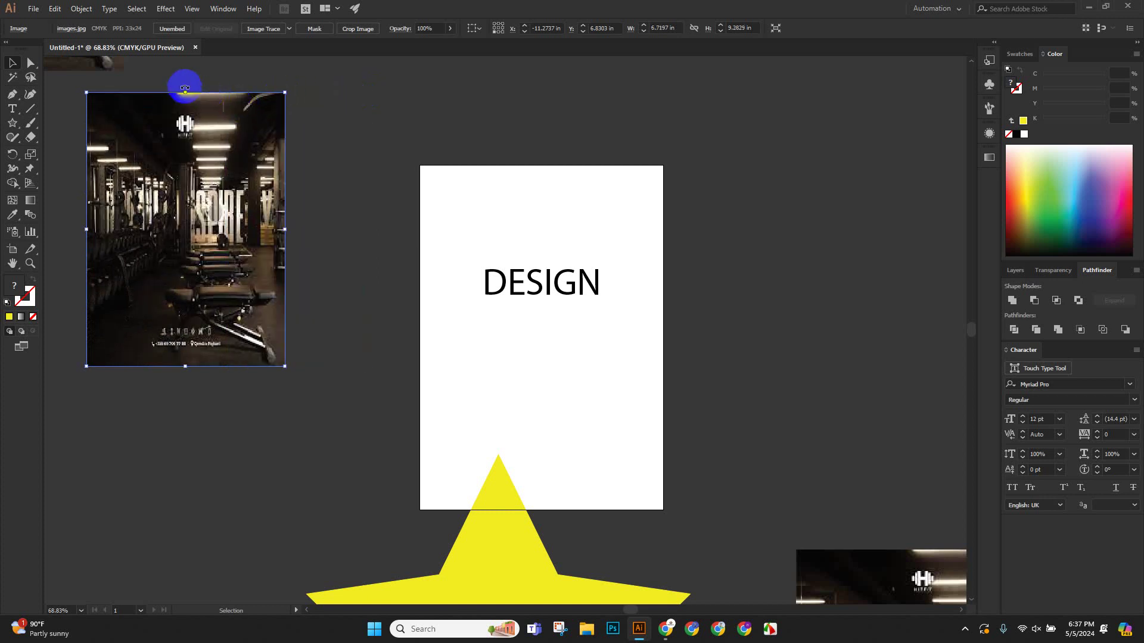
pyautogui.moveTo(185, 90); pyautogui.dragTo(245, 176)
pyautogui.click(309, 196)
# Select the large gym image above and left of the artboard and enlarge it proportionally to about 9.47 in by 9.43 in.
pyautogui.moveTo(168, 82); pyautogui.dragTo(344, 248)
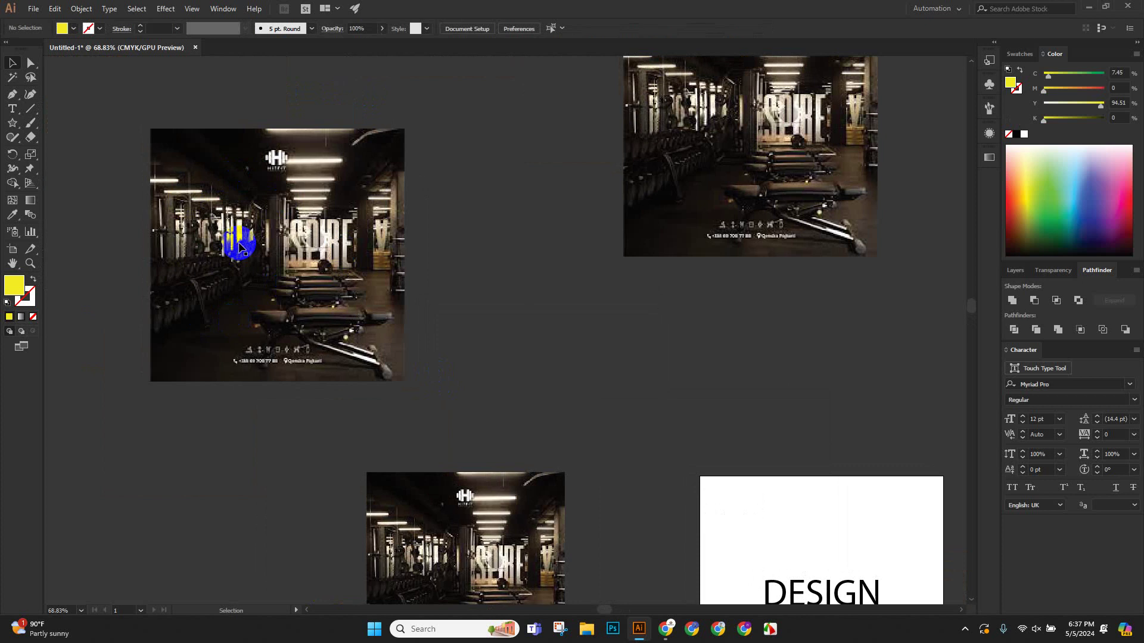
pyautogui.click(239, 247)
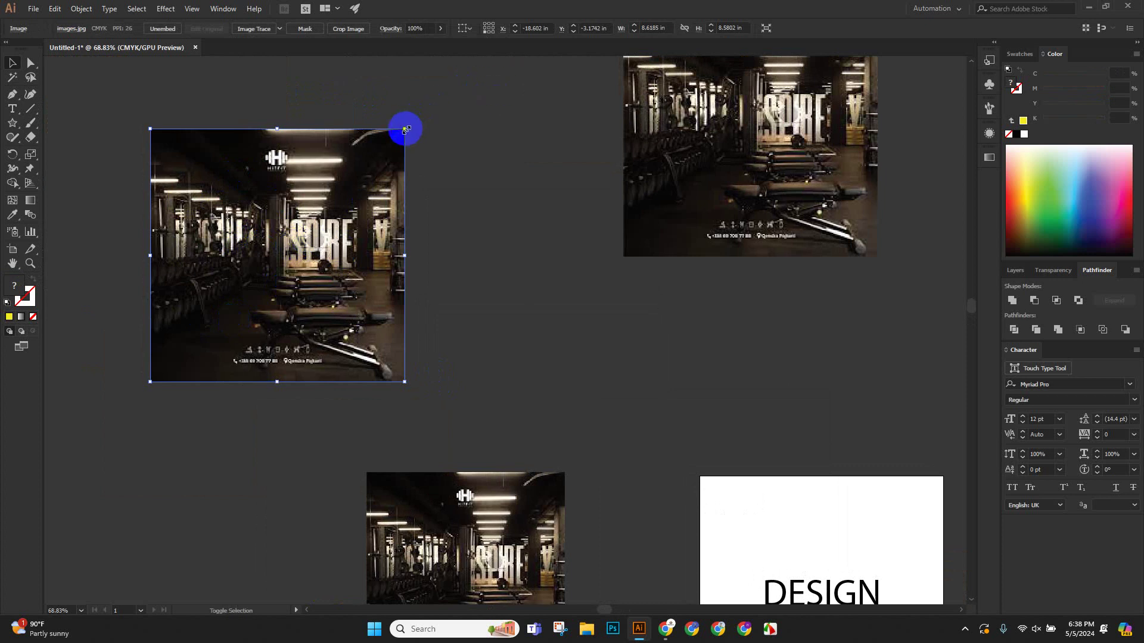
pyautogui.moveTo(404, 129); pyautogui.dragTo(474, 268)
pyautogui.scroll(-3, 474, 269)
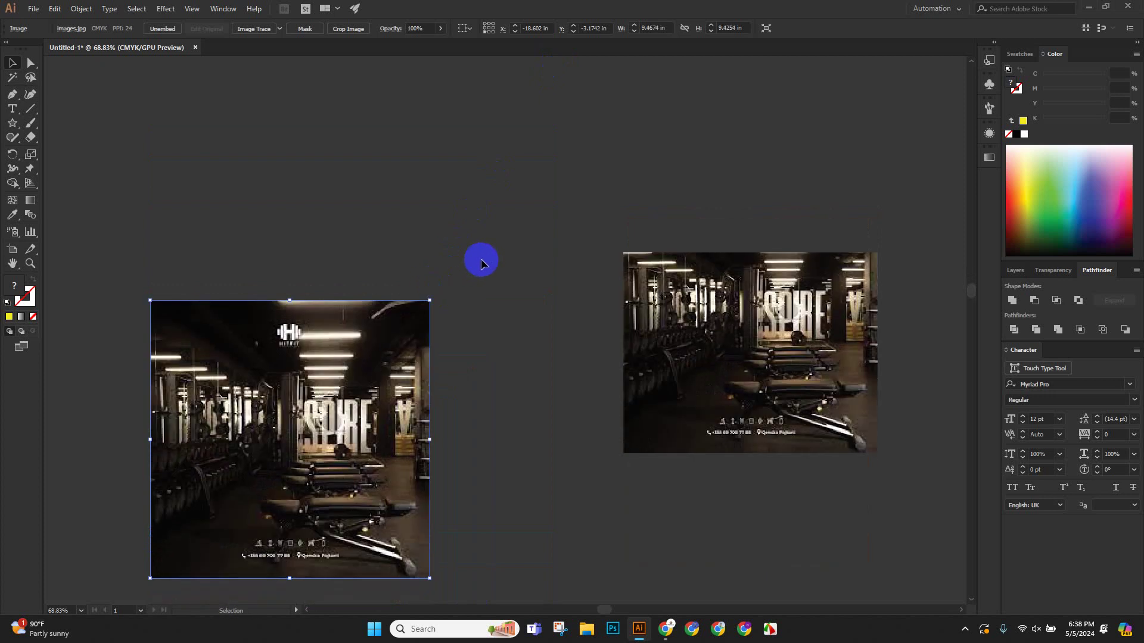
pyautogui.scroll(-3, 477, 265)
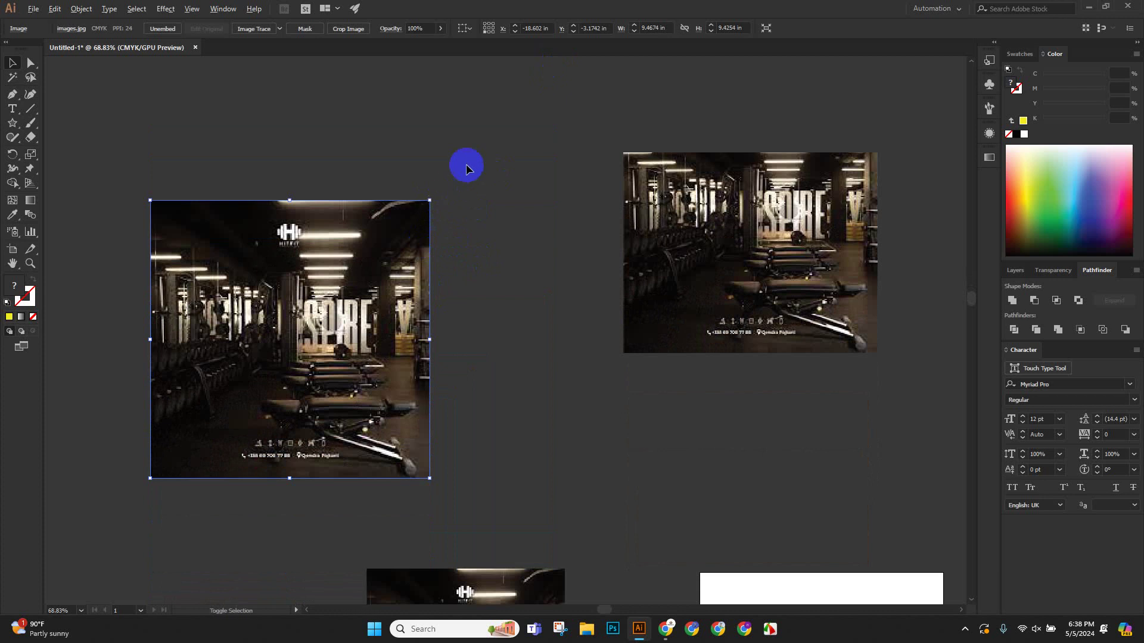
# Scale the selected gym image proportionally around its centre to about 13.6 in by 13.5 in.
pyautogui.moveTo(427, 201); pyautogui.dragTo(492, 139)
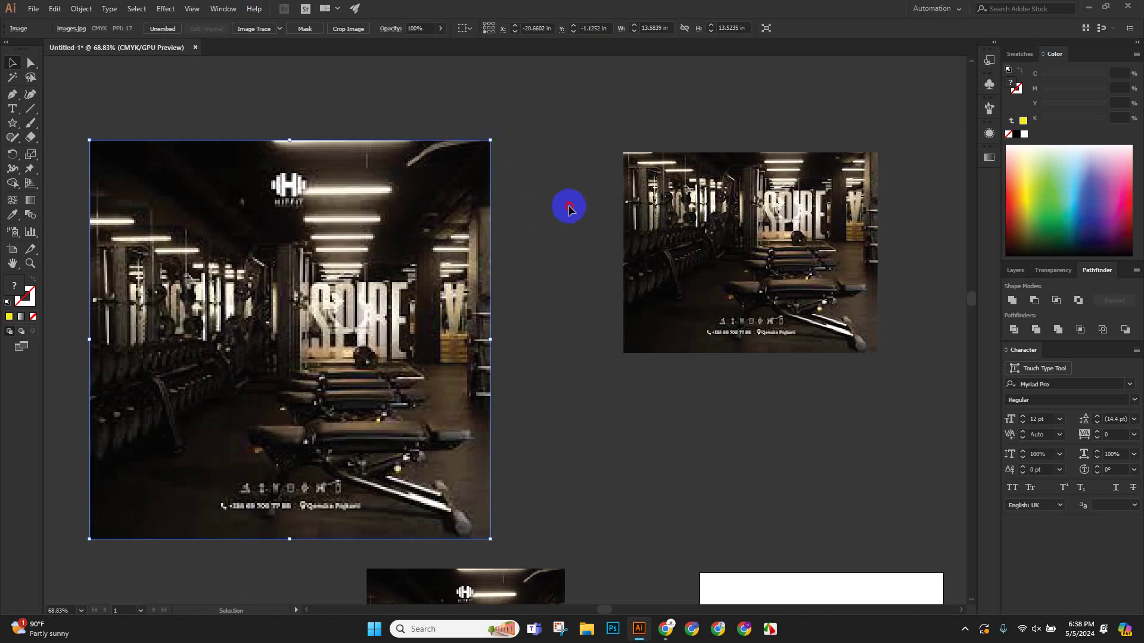
pyautogui.click(538, 192)
pyautogui.click(475, 168)
# Resize the same gym image without keeping its proportions to about 10 in wide by 11.3 in high.
pyautogui.moveTo(491, 140); pyautogui.dragTo(381, 202)
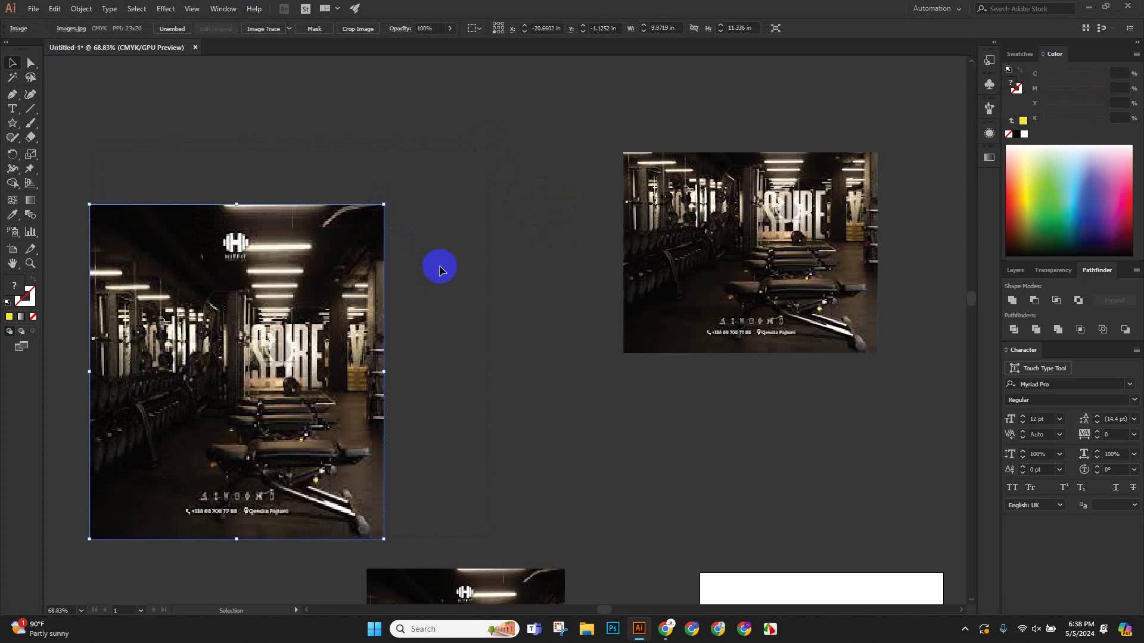
pyautogui.press('a')
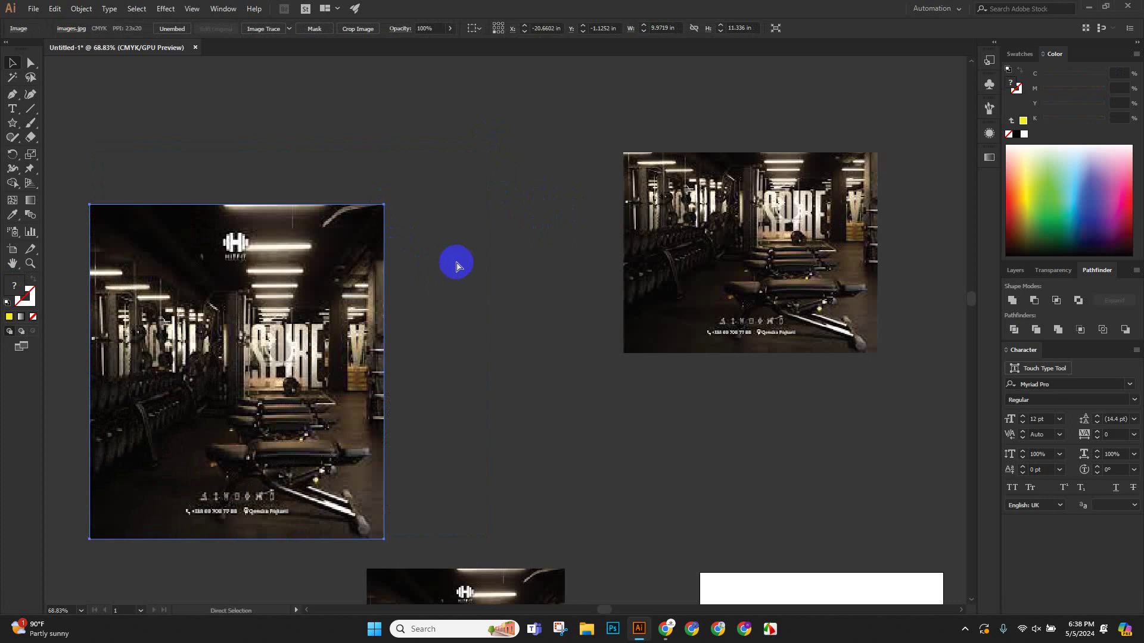
pyautogui.press('v')
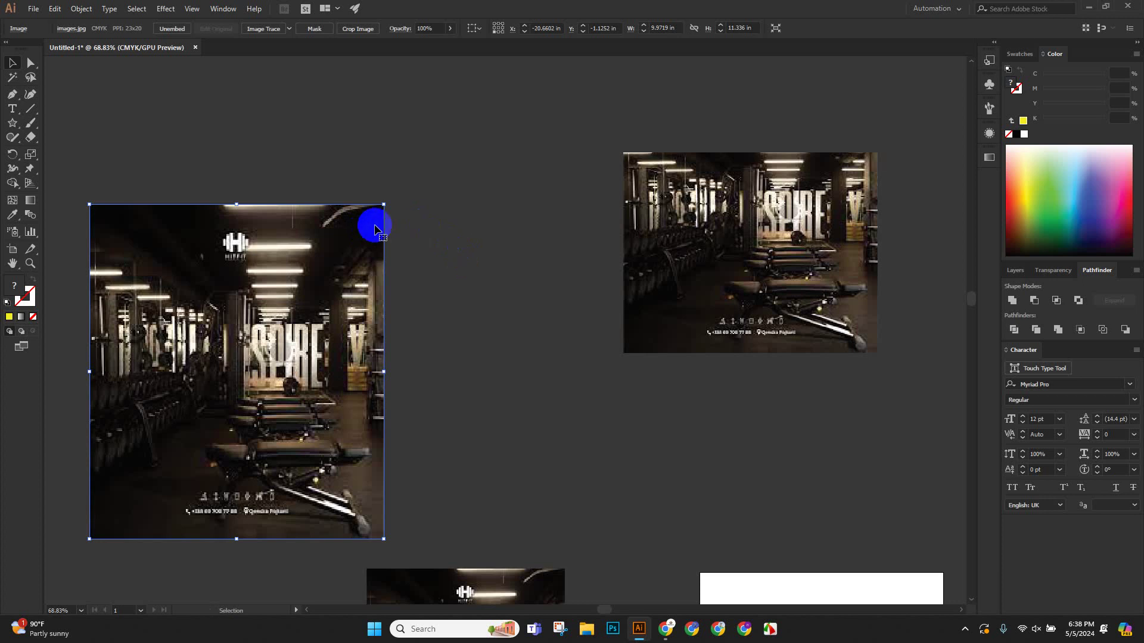
# Shrink the yellow star to about 6 in by 5.7 in and place it inside the artboard below the DESIGN text.
pyautogui.scroll(-3, 357, 214)
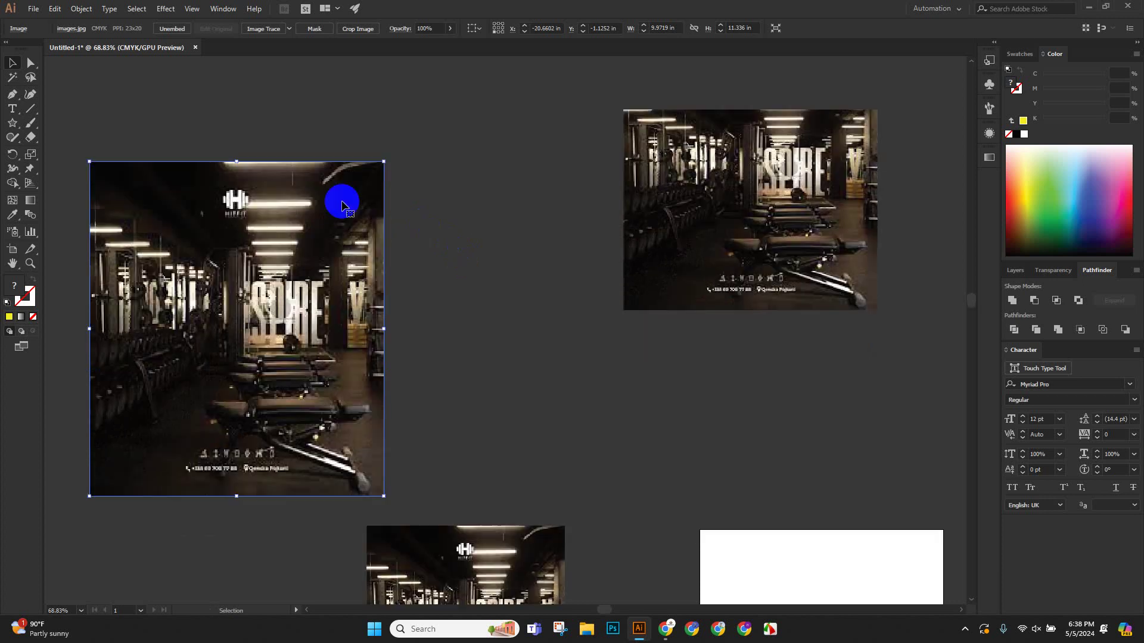
pyautogui.hotkey('ctrl', 'space')
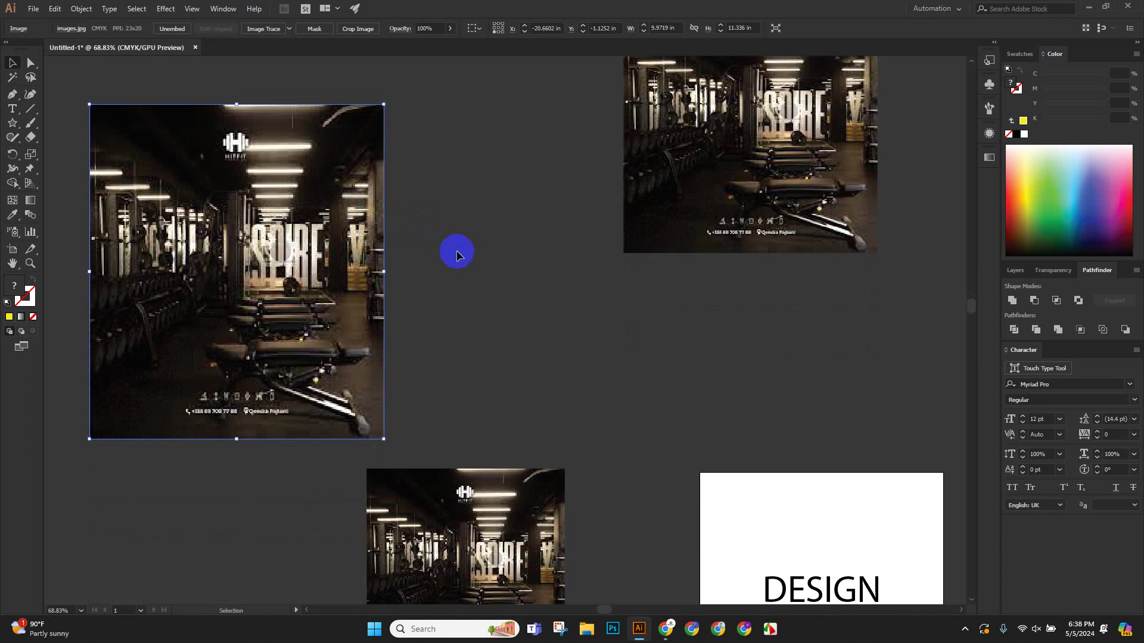
pyautogui.moveTo(485, 248); pyautogui.dragTo(342, 261)
pyautogui.moveTo(540, 264); pyautogui.dragTo(421, 401)
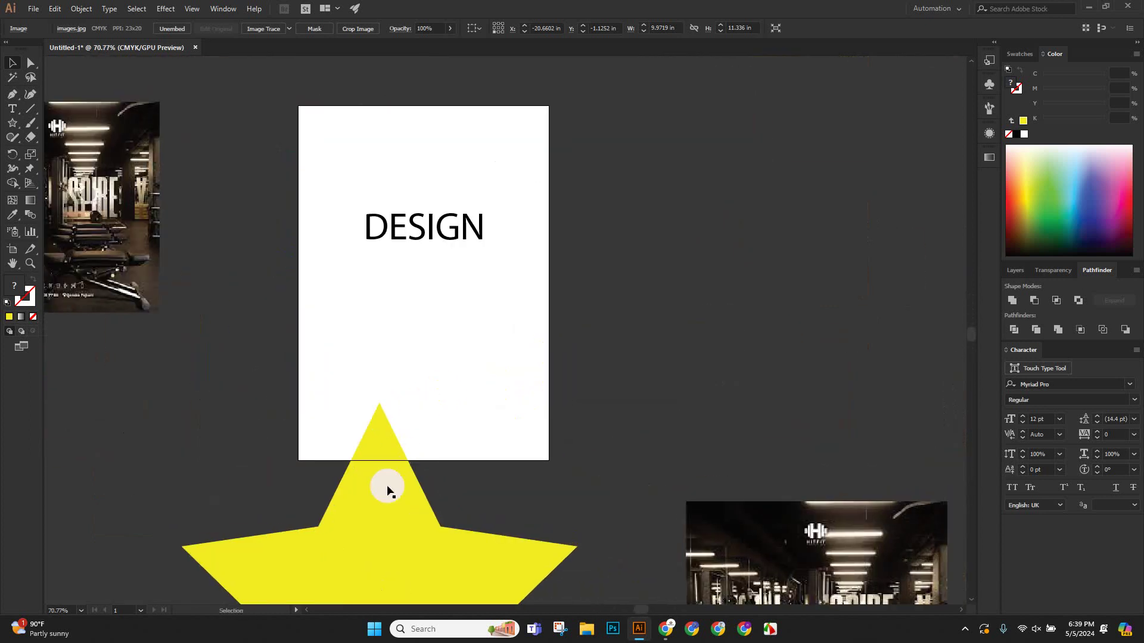
pyautogui.moveTo(381, 489); pyautogui.dragTo(426, 365)
pyautogui.moveTo(427, 276); pyautogui.dragTo(445, 377)
pyautogui.moveTo(438, 458); pyautogui.dragTo(437, 361)
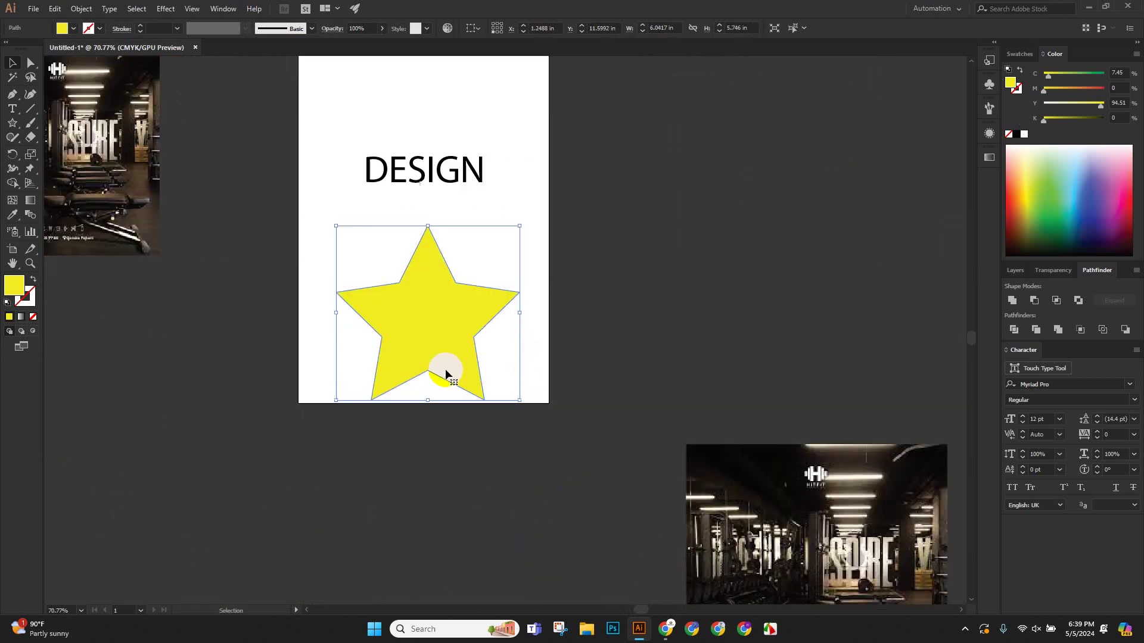
# Duplicate the yellow star to its right, with the copy extending past the artboard's right edge.
pyautogui.click(498, 324)
pyautogui.moveTo(498, 324); pyautogui.dragTo(394, 375)
pyautogui.keyDown('alt'); pyautogui.click(536, 401); pyautogui.keyUp('alt')
pyautogui.click(357, 345)
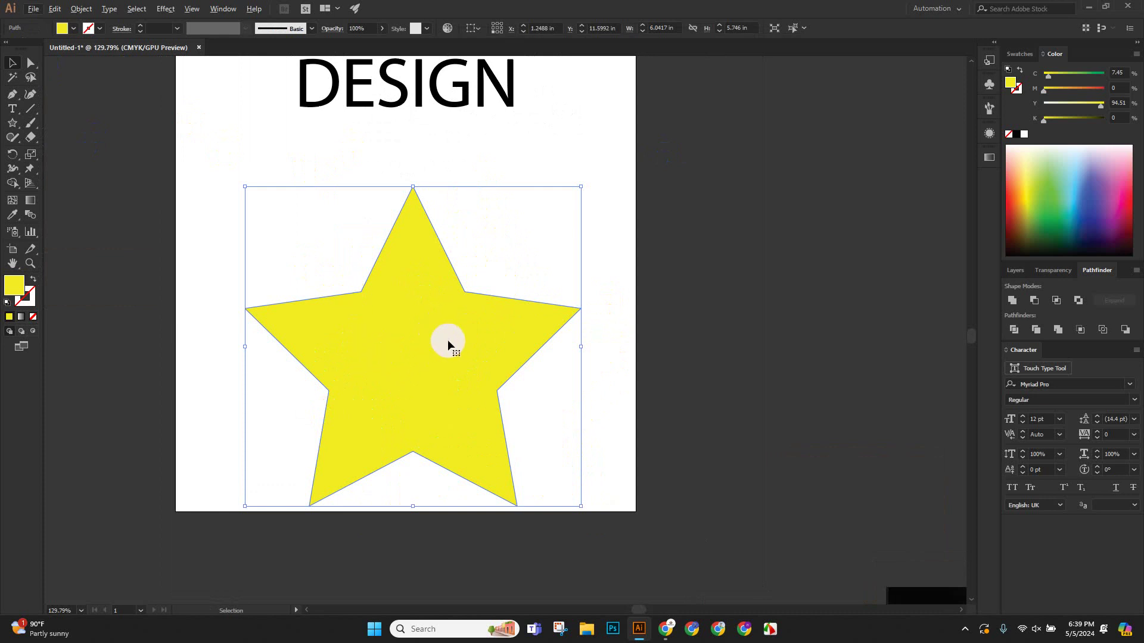
pyautogui.scroll(-1, 459, 276)
pyautogui.scroll(2, 459, 276)
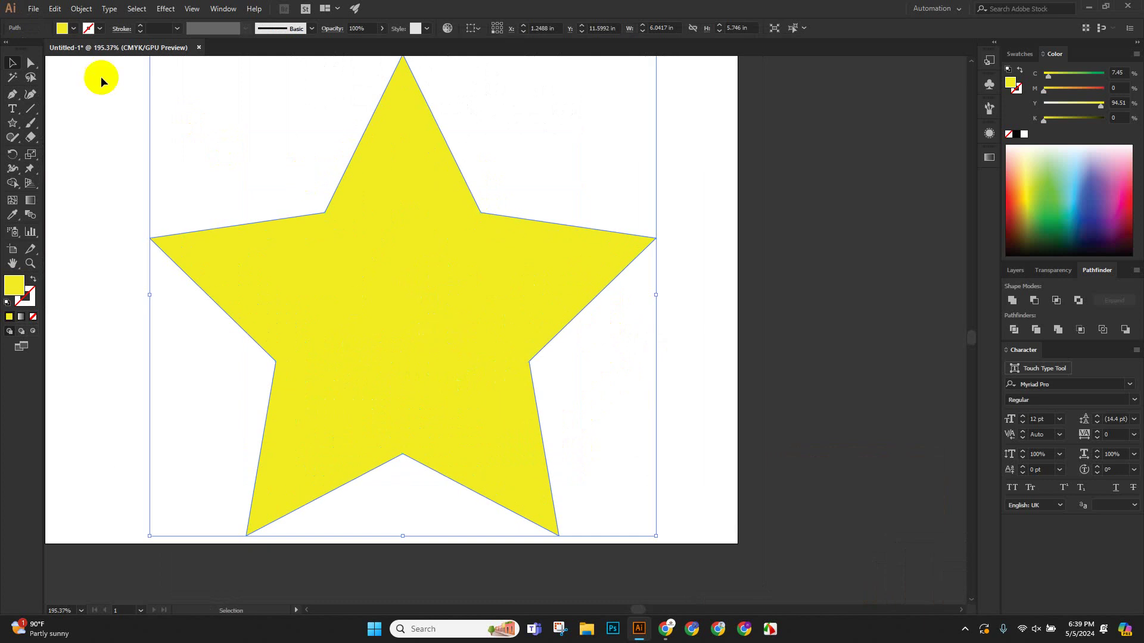
pyautogui.click(70, 105)
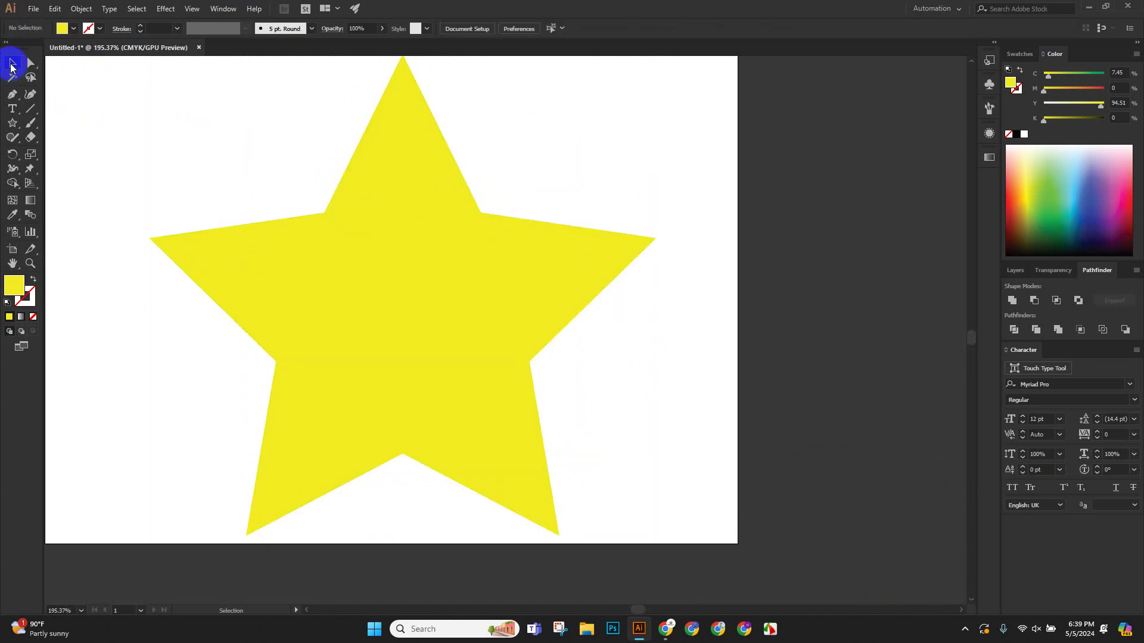
pyautogui.click(357, 295)
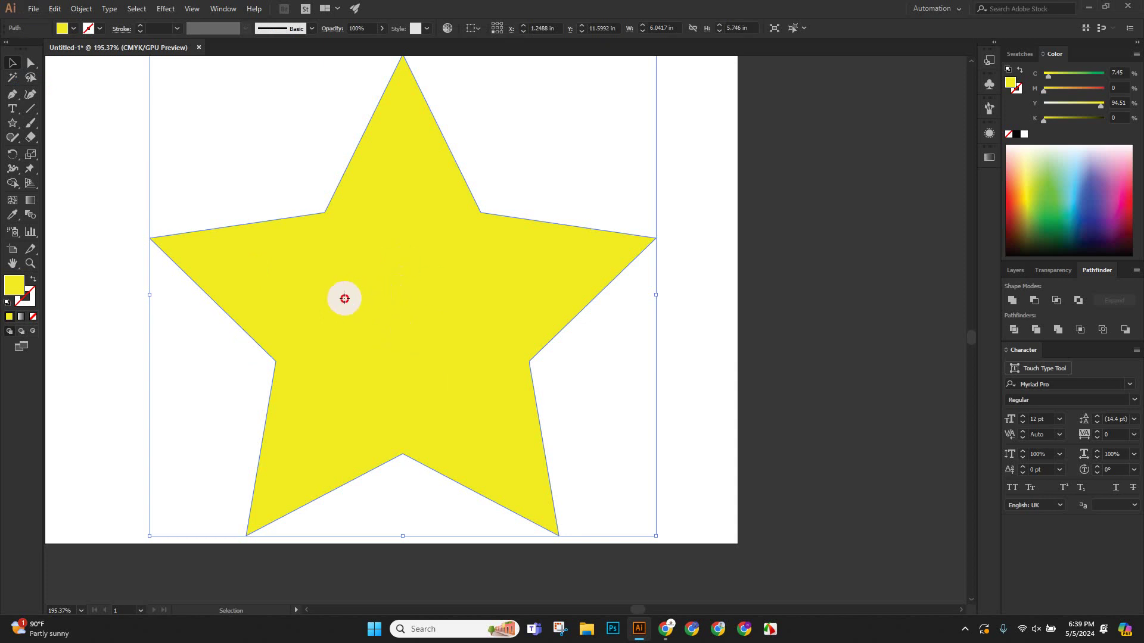
pyautogui.moveTo(342, 299); pyautogui.dragTo(838, 278)
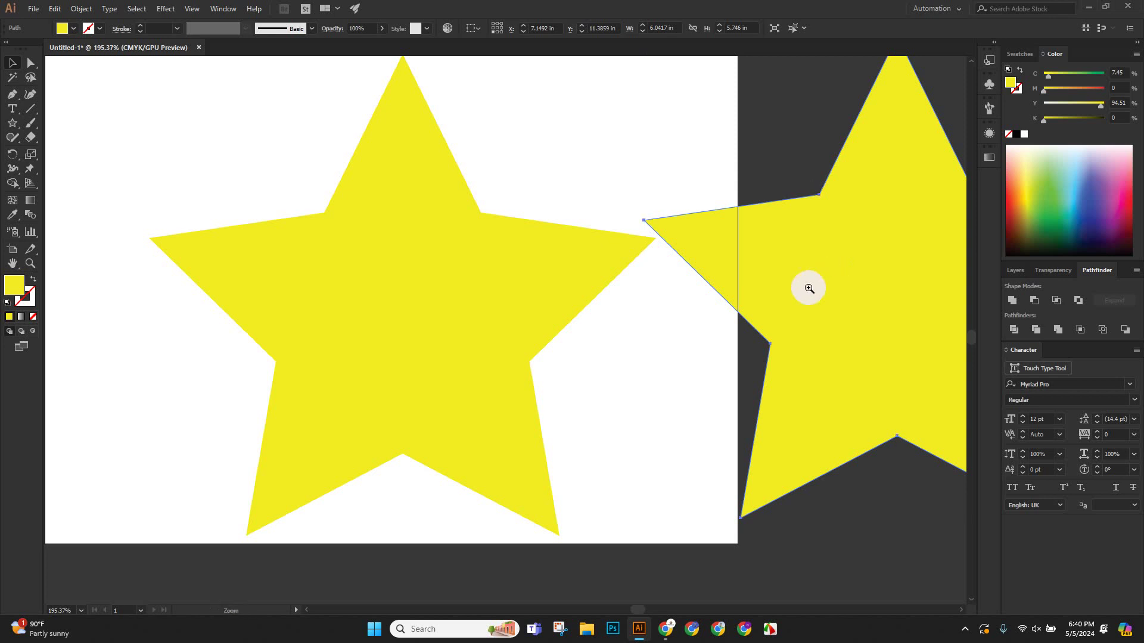
# Move the star copy up beside the DESIGN text, still overlapping the artboard's right edge, and deselect it.
pyautogui.scroll(-8, 807, 289)
pyautogui.scroll(-8, 763, 329)
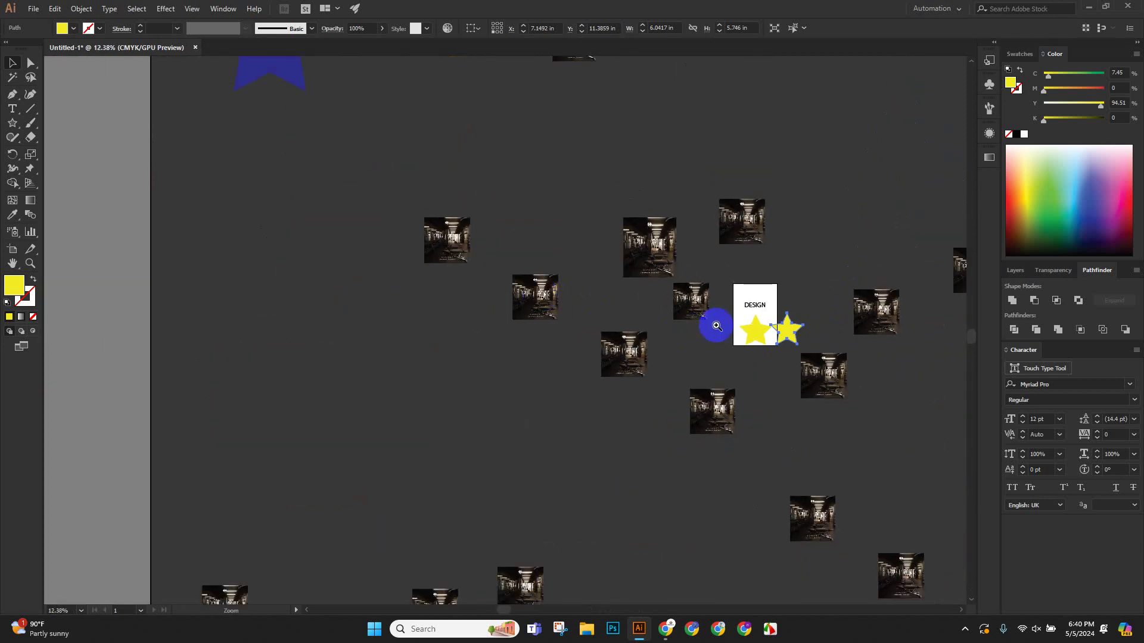
pyautogui.hscroll(5, 679, 329)
pyautogui.scroll(-3, 605, 350)
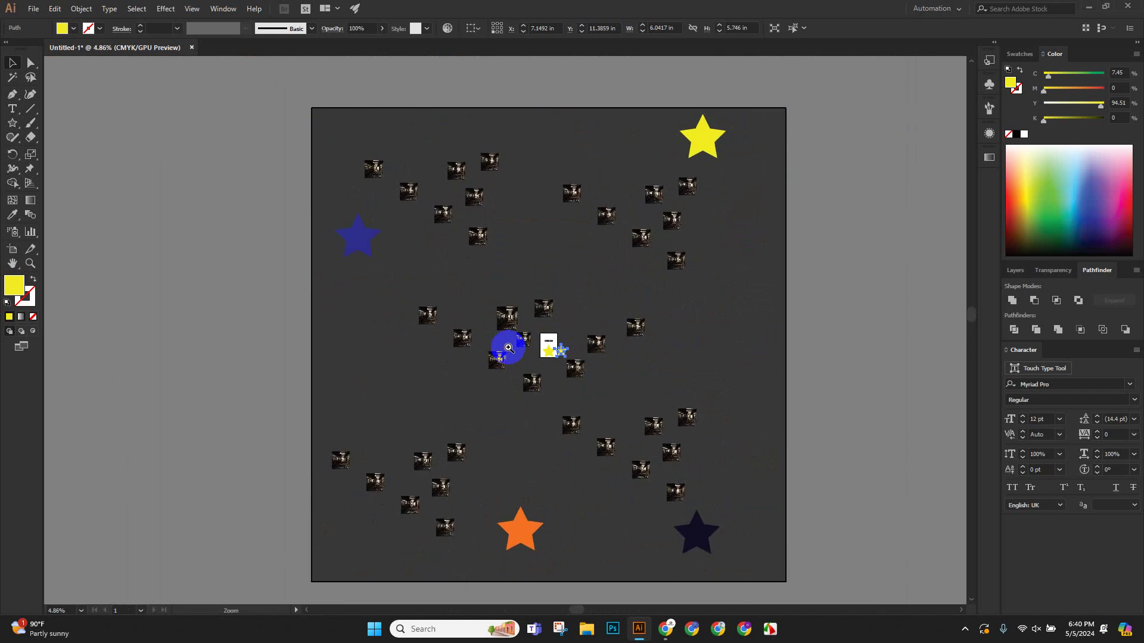
pyautogui.moveTo(534, 375); pyautogui.dragTo(566, 354)
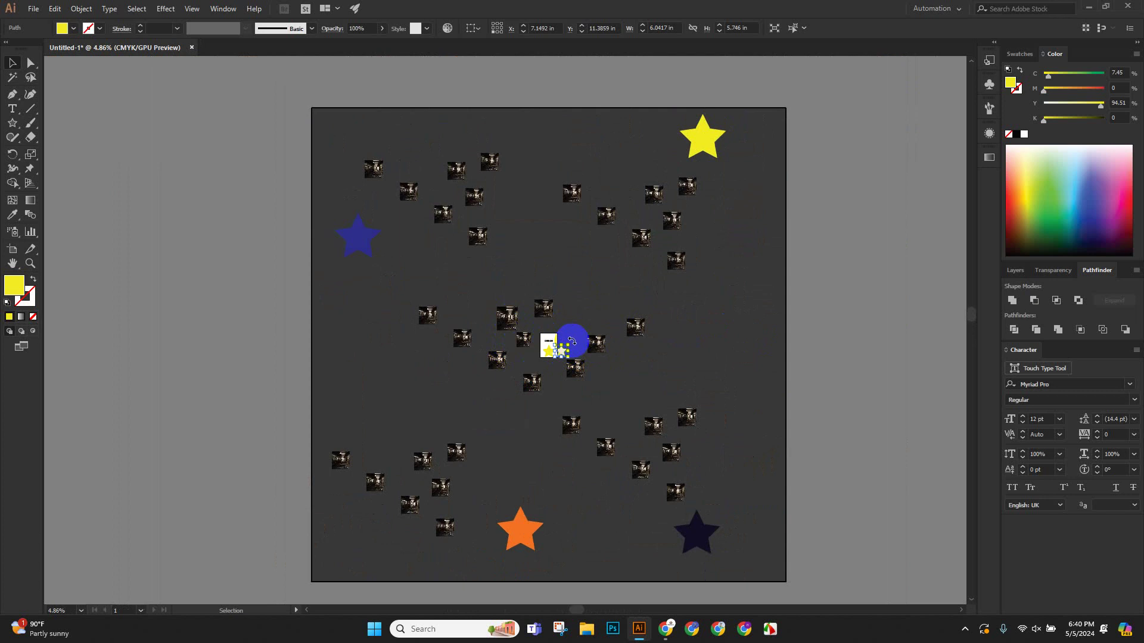
pyautogui.moveTo(571, 340); pyautogui.dragTo(564, 356)
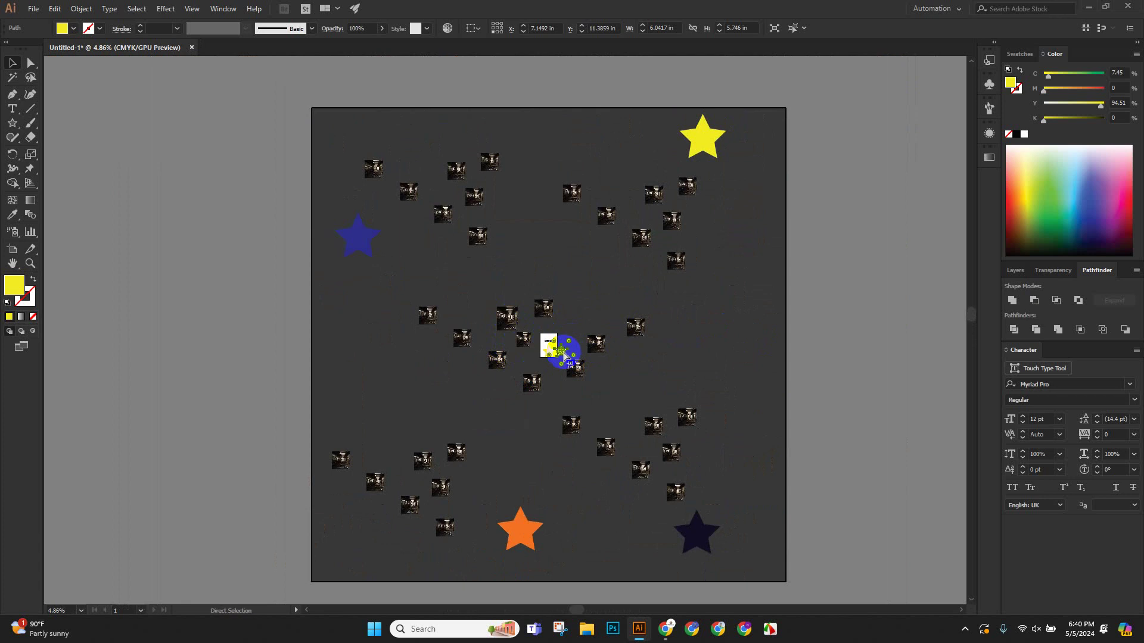
pyautogui.hotkey('ctrl', '0')
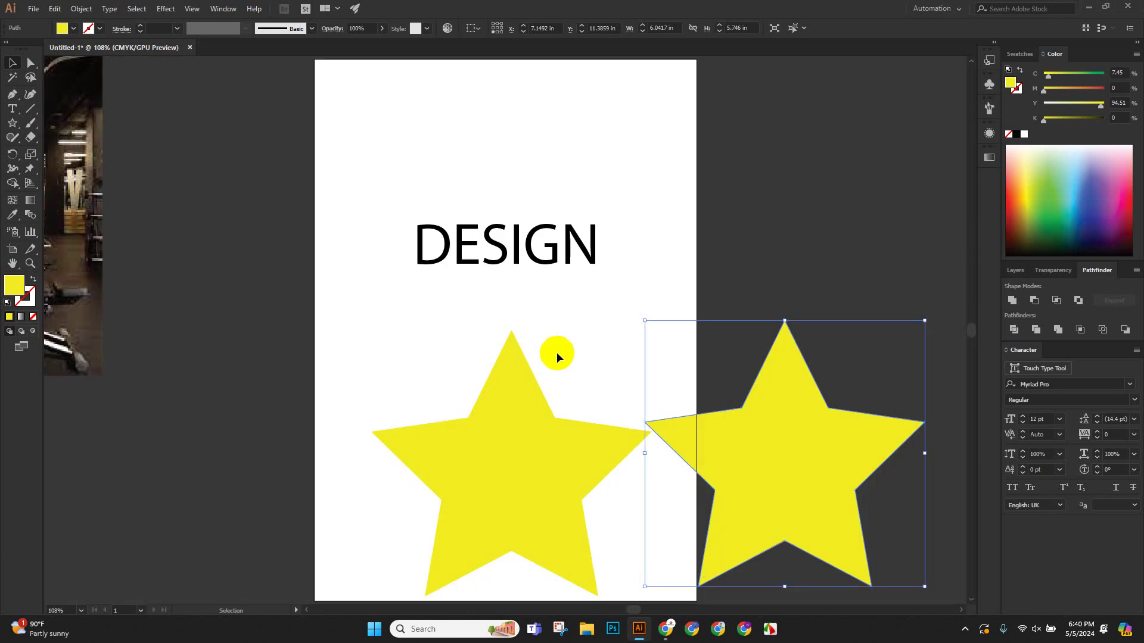
pyautogui.moveTo(806, 402); pyautogui.dragTo(799, 334)
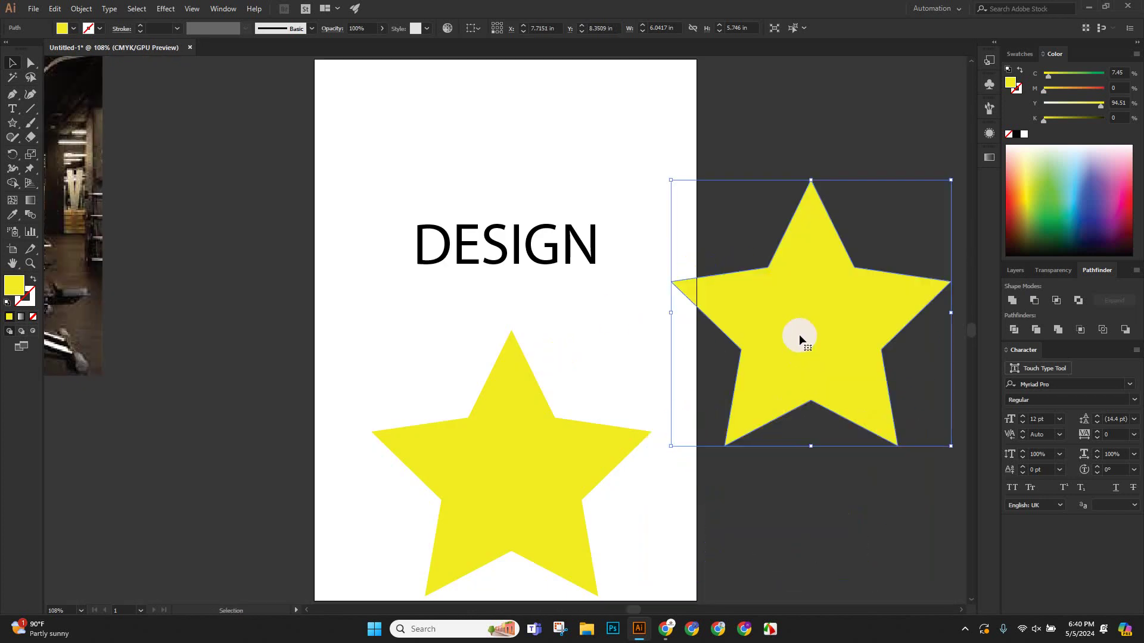
pyautogui.scroll(2, 617, 325)
pyautogui.click(713, 230)
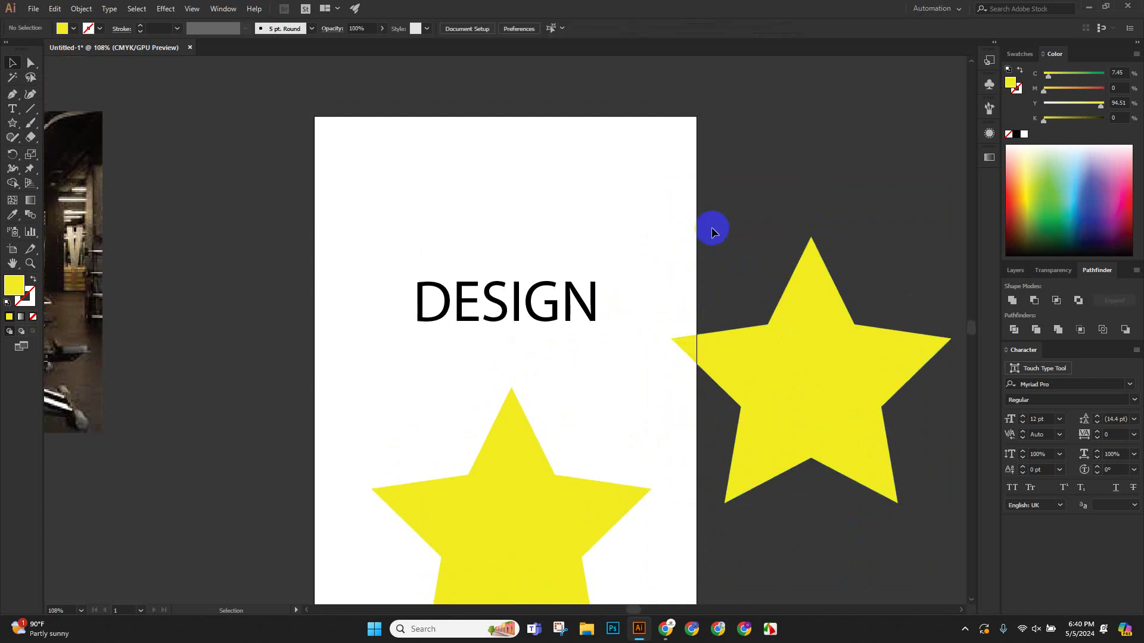
# Delete every object on the whole canvas and fit the artboard back in the window.
pyautogui.hotkey('ctrl', '-')
pyautogui.hotkey('ctrl', '-')
pyautogui.hotkey('ctrl', '-')
pyautogui.hotkey('ctrl', '-')
pyautogui.hotkey('ctrl', '-')
pyautogui.hotkey('ctrl', '-')
pyautogui.hotkey('ctrl', '-')
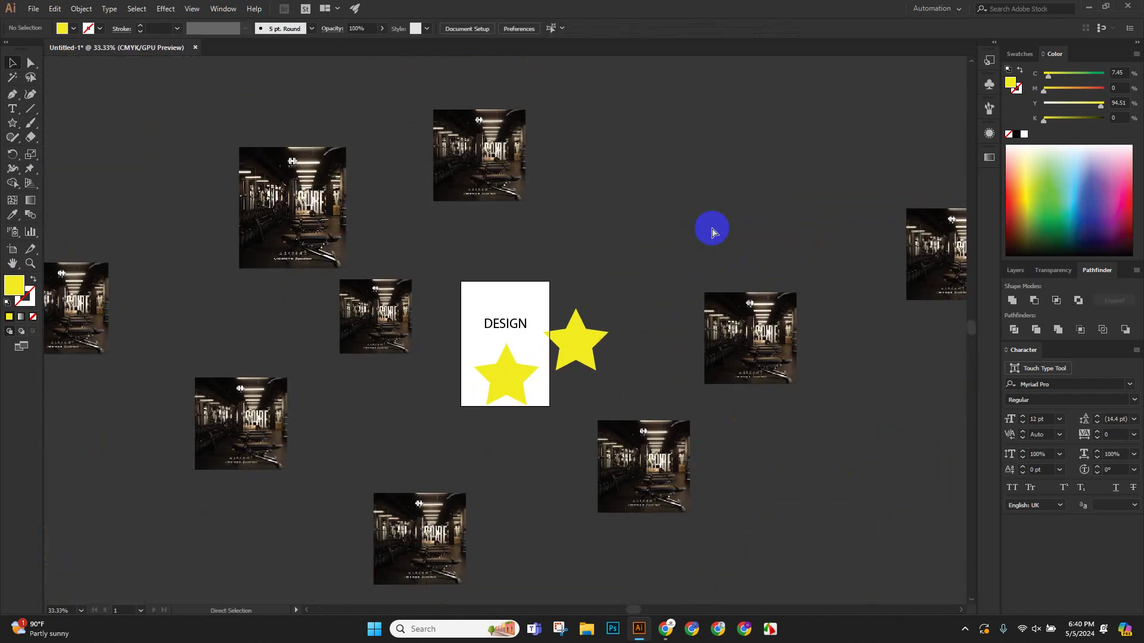
pyautogui.hotkey('ctrl', '-')
pyautogui.hotkey('ctrl', '-')
pyautogui.hotkey('ctrl', '-')
pyautogui.hotkey('ctrl', '-')
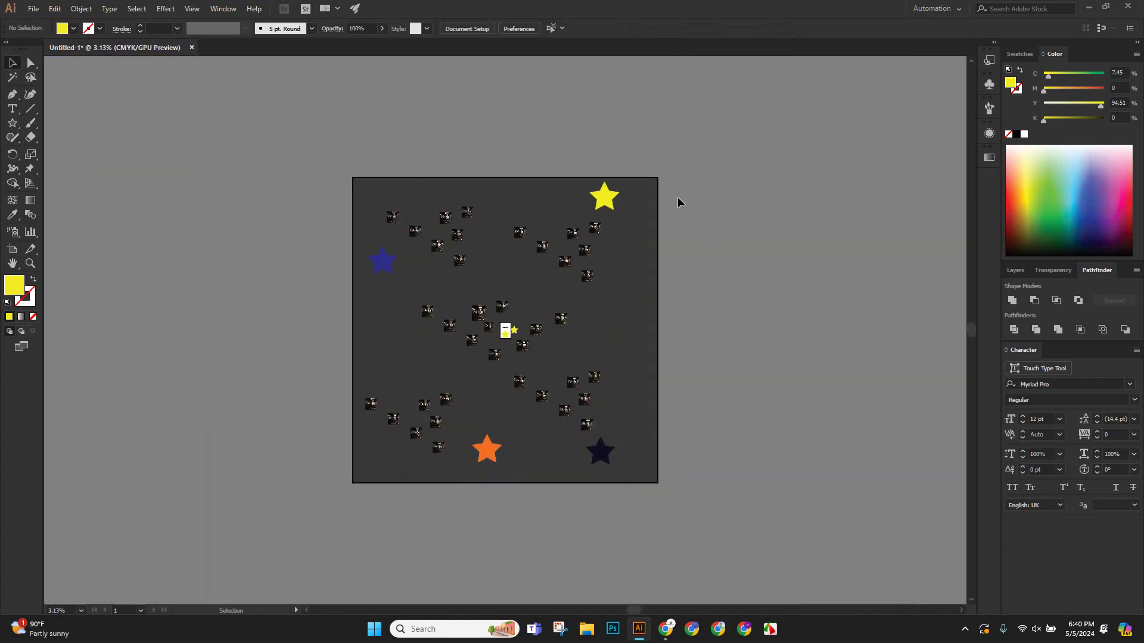
pyautogui.scroll(-1, 348, 162)
pyautogui.hotkey('ctrl', 'a')
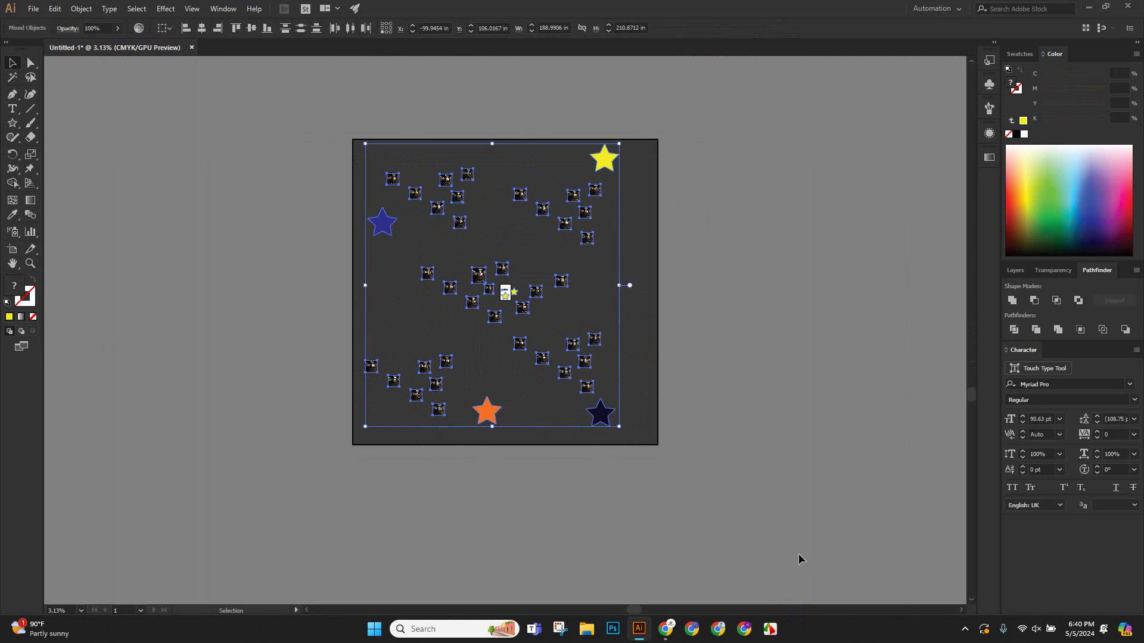
pyautogui.press('Delete')
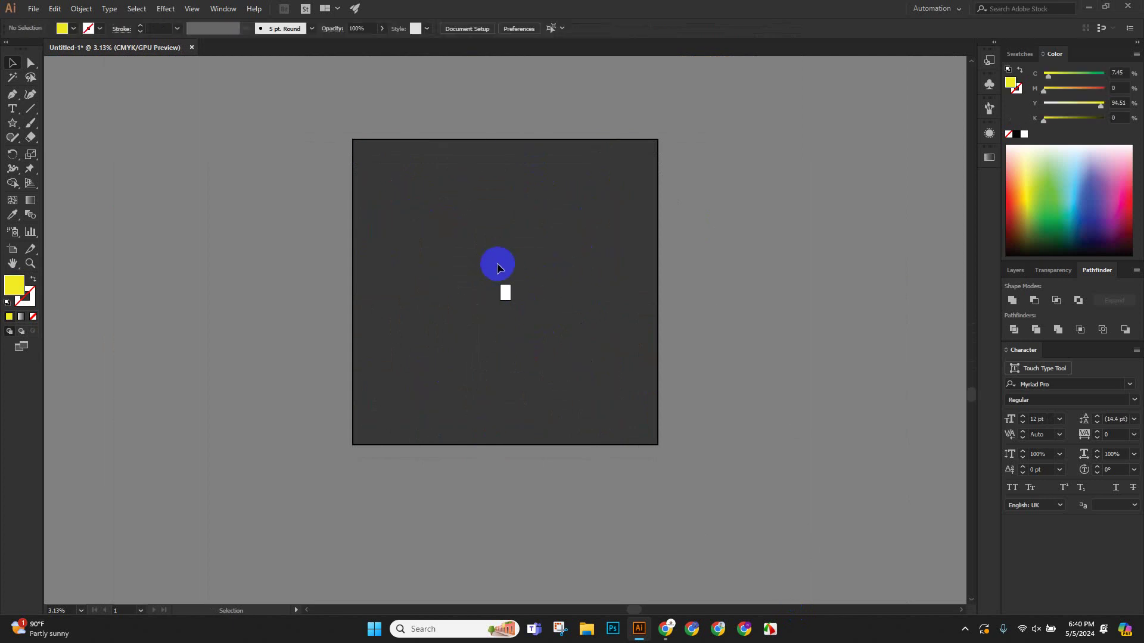
pyautogui.press('a')
pyautogui.hotkey('ctrl', '0')
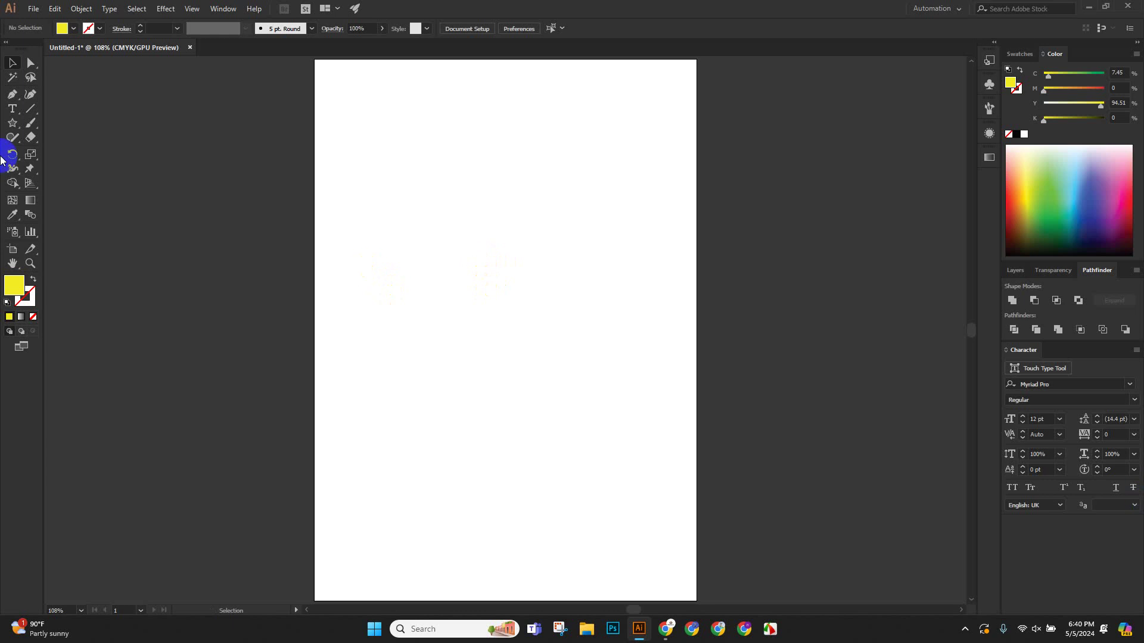
# Draw a star about 2 in by 1.9 in near the artboard's upper-left corner and fill it with blue.
pyautogui.moveTo(14, 123); pyautogui.dragTo(90, 178)
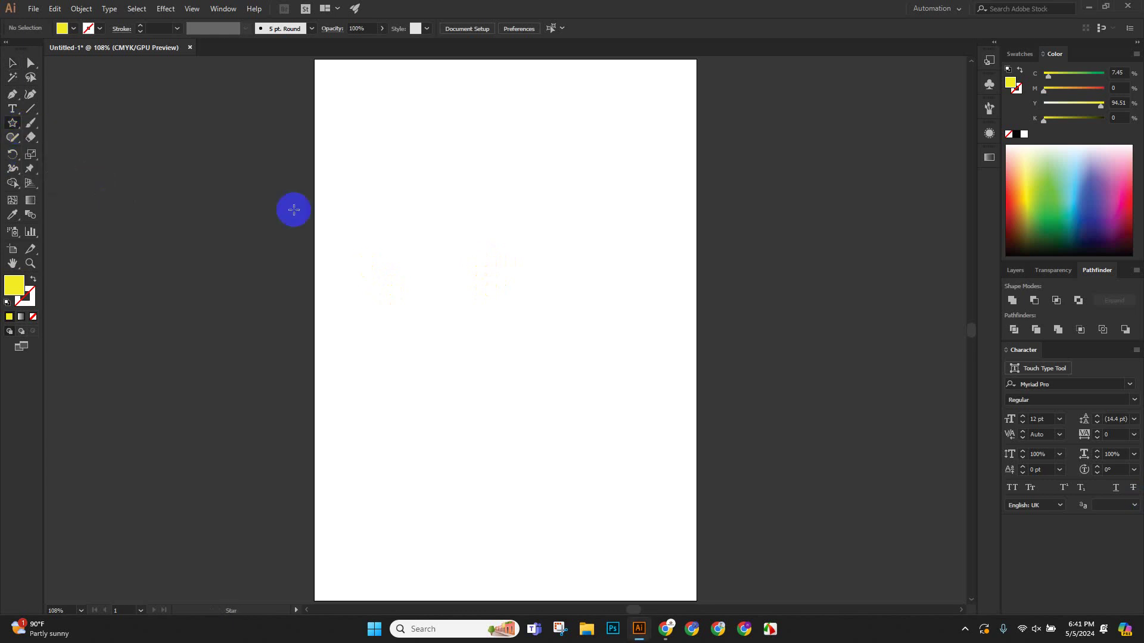
pyautogui.moveTo(375, 205); pyautogui.dragTo(405, 245)
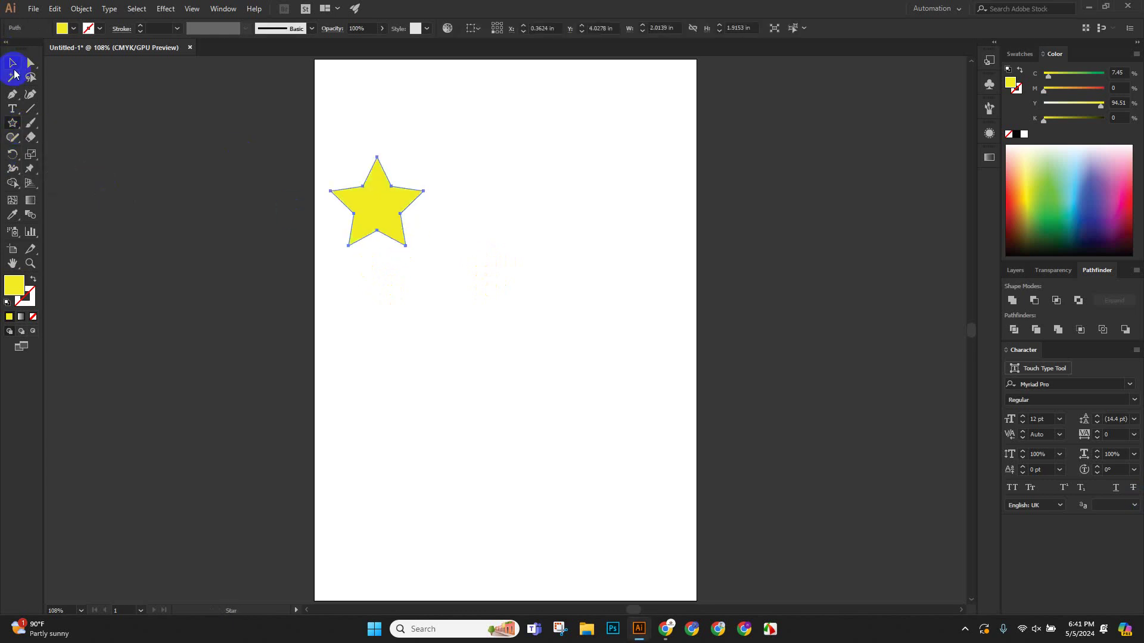
pyautogui.click(13, 63)
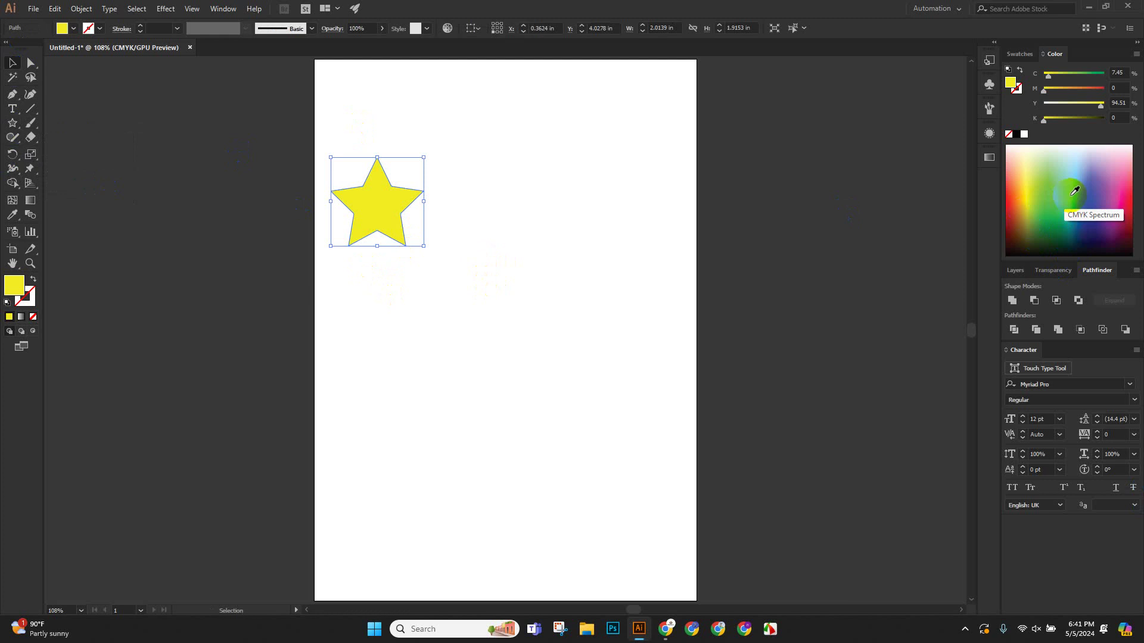
pyautogui.moveTo(1074, 192); pyautogui.dragTo(1089, 204)
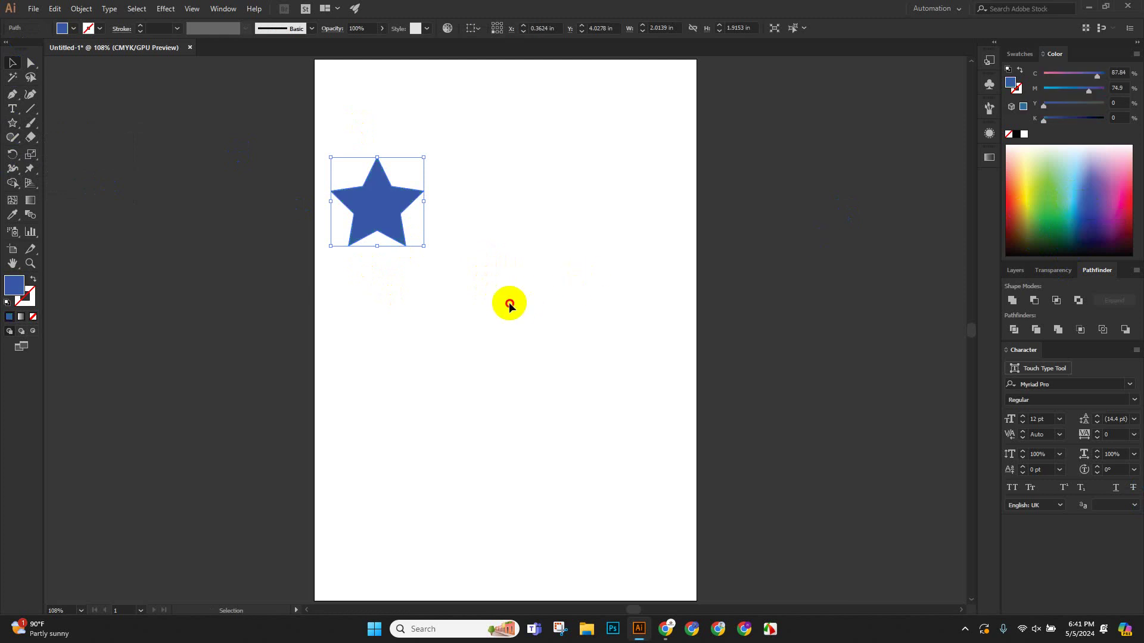
# Shrink the blue star proportionally about its centre to about 1 in by 0.96 in and deselect it.
pyautogui.scroll(1, 370, 202)
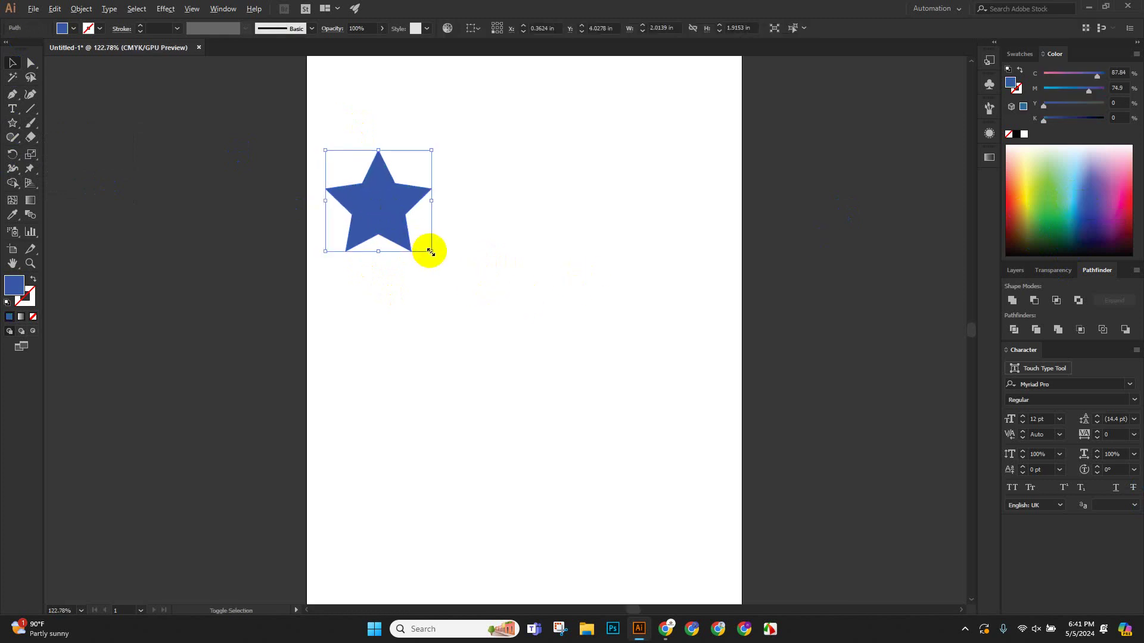
pyautogui.moveTo(430, 252); pyautogui.dragTo(406, 228)
pyautogui.click(410, 289)
pyautogui.scroll(2, 410, 288)
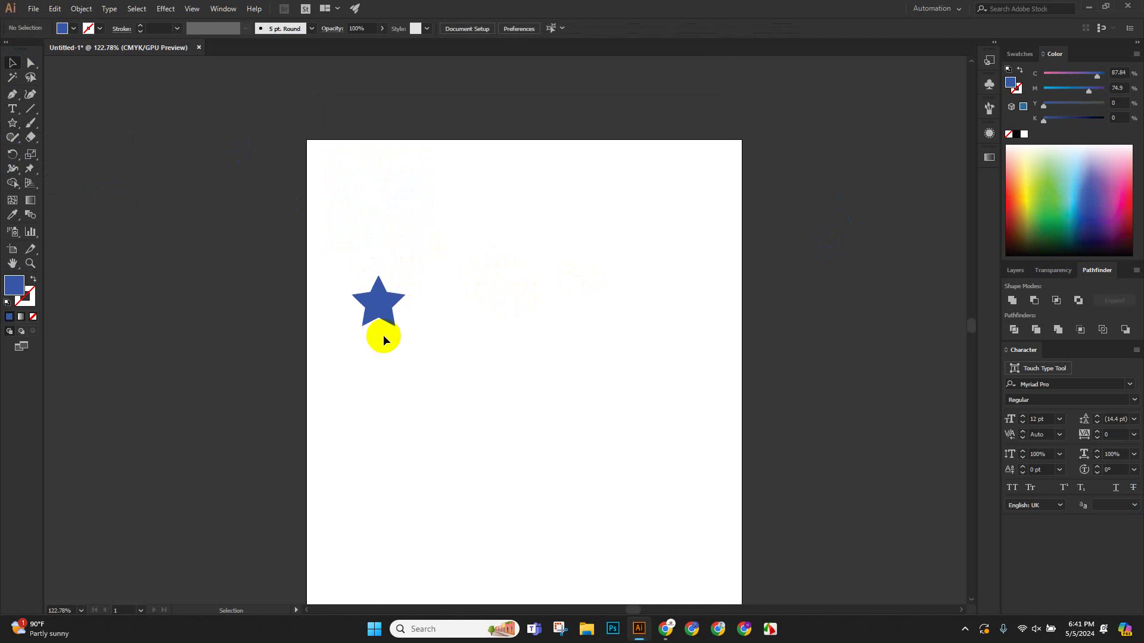
pyautogui.scroll(-5, 384, 335)
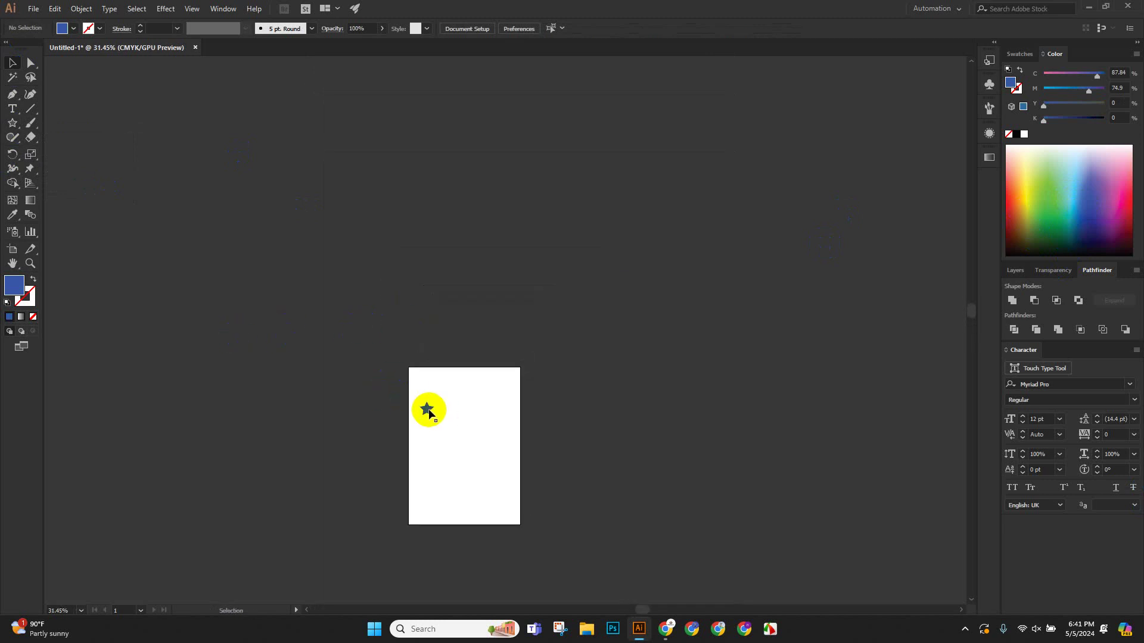
# Move the blue star off the artboard to the upper-left canvas area and place a copy in the artboard's upper-left corner.
pyautogui.moveTo(429, 413); pyautogui.dragTo(286, 95)
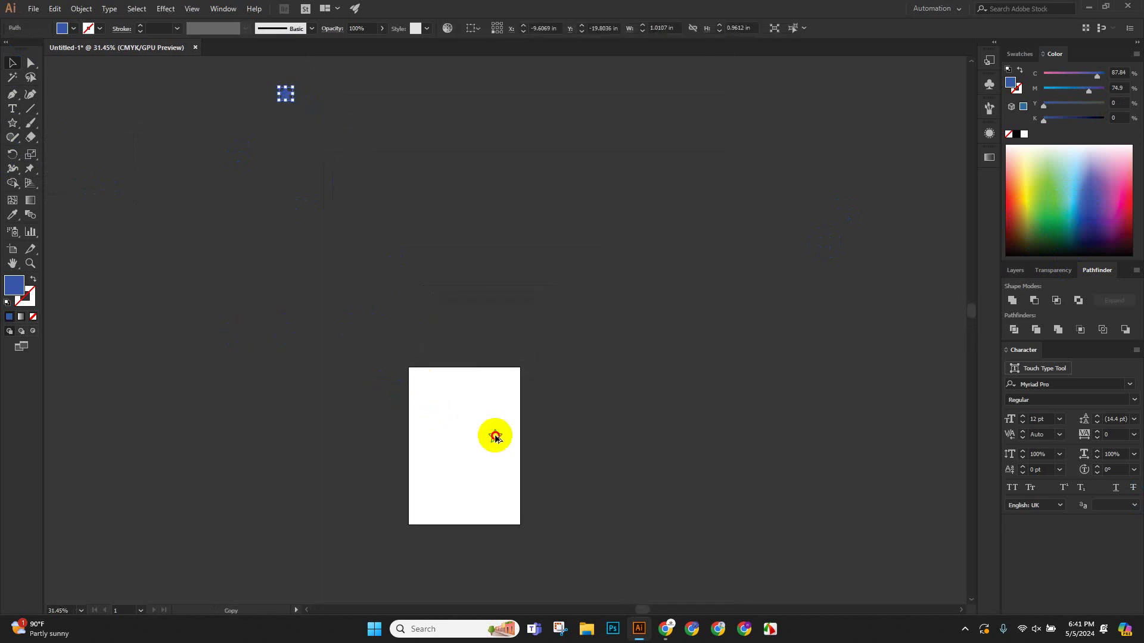
pyautogui.hotkey('ctrl', 'z')
pyautogui.click(493, 366)
pyautogui.scroll(-2, 470, 358)
pyautogui.scroll(5, 607, 457)
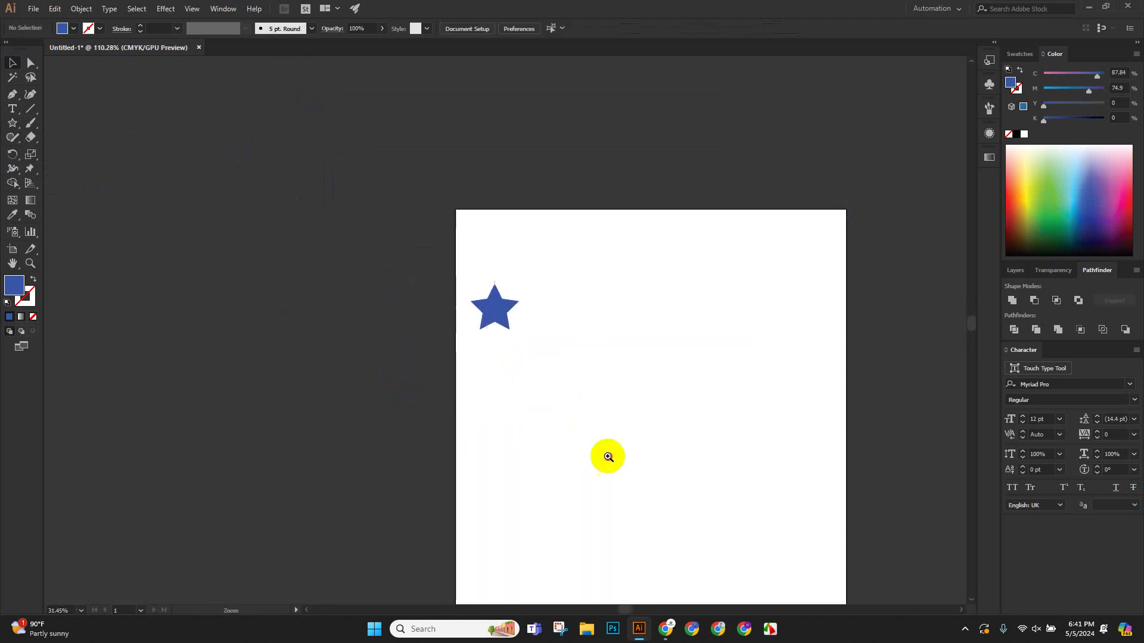
pyautogui.scroll(1, 608, 457)
pyautogui.scroll(1, 400, 381)
pyautogui.moveTo(336, 331); pyautogui.dragTo(334, 267)
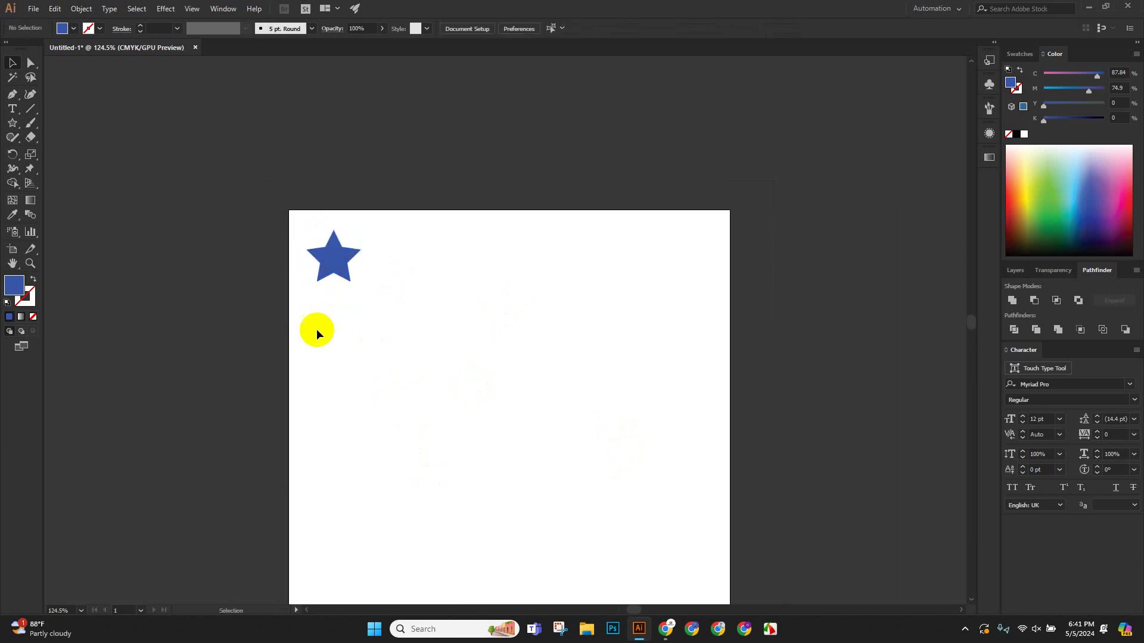
# Duplicate the blue corner star horizontally to its right, with a small gap between the two stars.
pyautogui.click(336, 261)
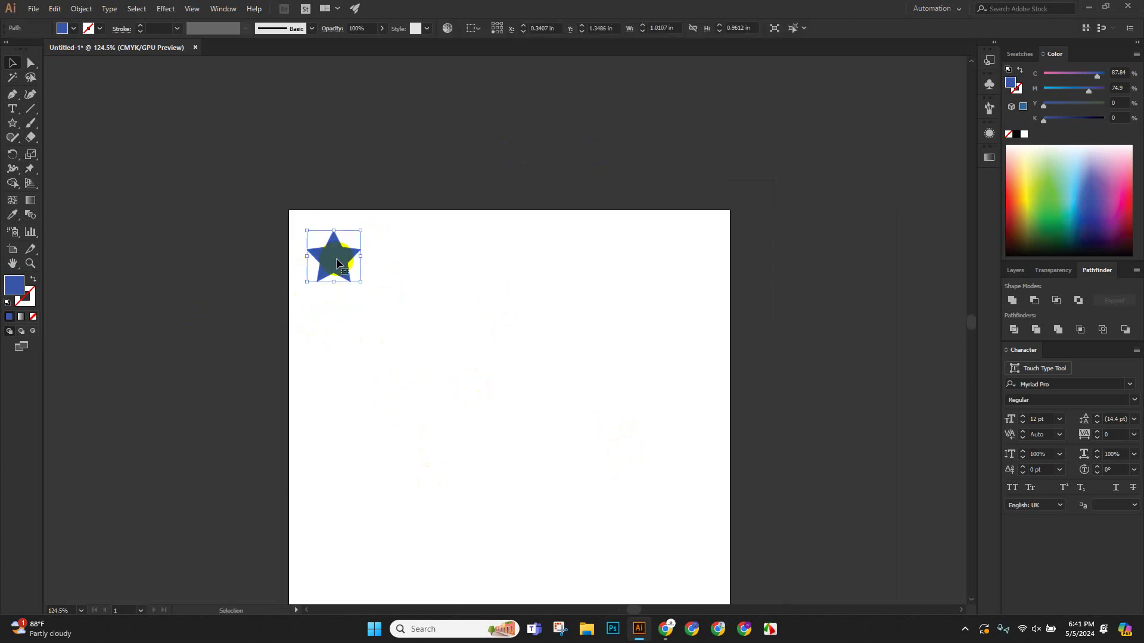
pyautogui.press('super')
pyautogui.press('super')
pyautogui.press('super')
pyautogui.press('super')
pyautogui.moveTo(336, 268); pyautogui.dragTo(388, 269)
pyautogui.moveTo(414, 269); pyautogui.dragTo(415, 265)
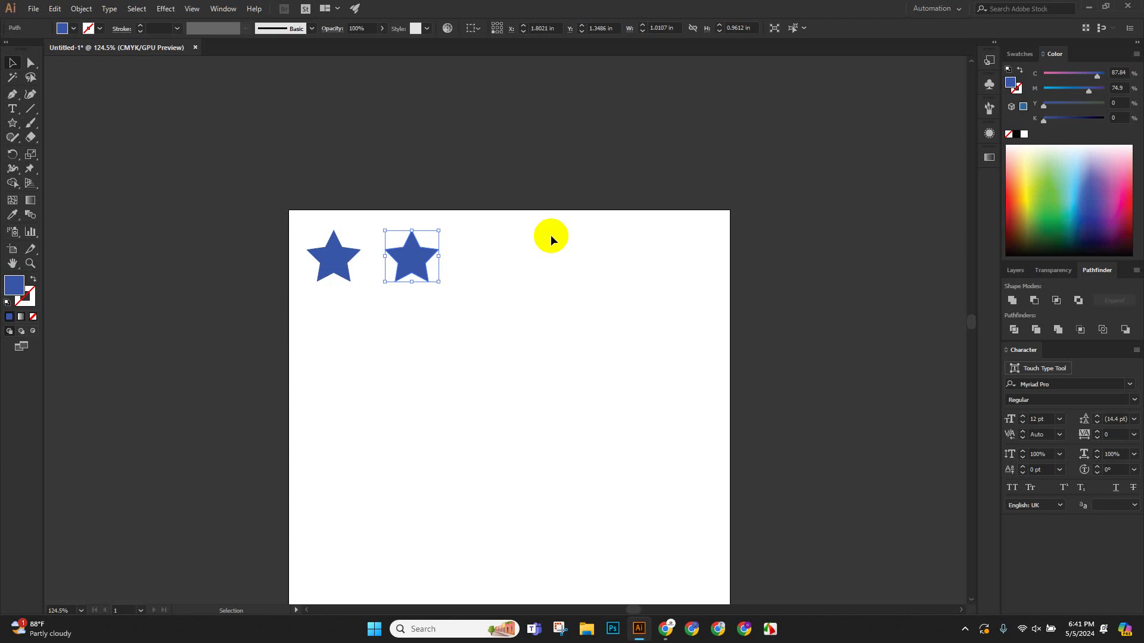
# Repeat the duplication 13 times to extend the blue row past the artboard's right edge, and deselect the last copy.
pyautogui.press('a')
pyautogui.hotkey('ctrl', 'd')
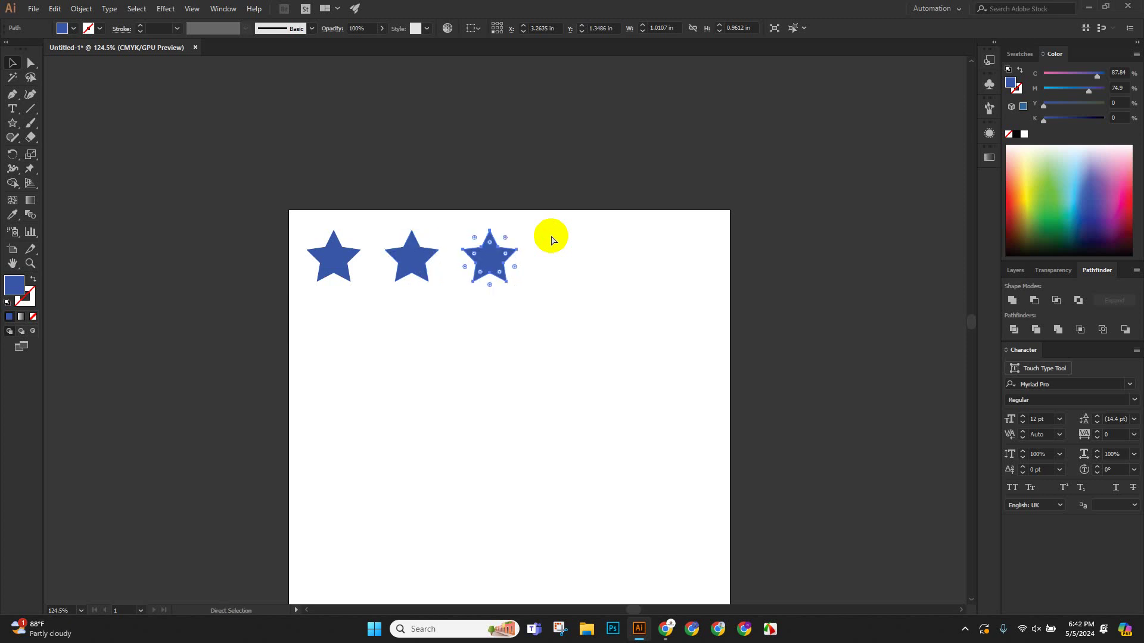
pyautogui.hotkey('ctrl', 'd')
pyautogui.hotkey('ctrl', 'd')
pyautogui.hotkey('ctrl', 'd')
pyautogui.hotkey('ctrl', 'd')
pyautogui.hotkey('ctrl', 'd')
pyautogui.hotkey('ctrl', 'd')
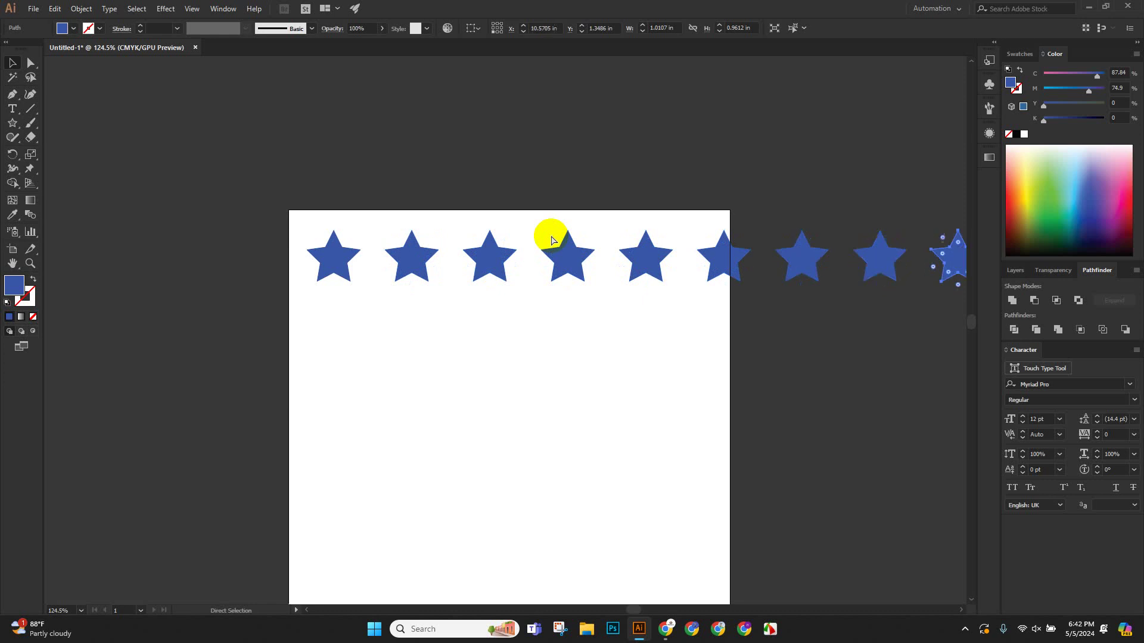
pyautogui.hotkey('ctrl', 'd')
pyautogui.hotkey('ctrl', 'd')
pyautogui.hotkey('ctrl', 'd')
pyautogui.hotkey('ctrl', 'd')
pyautogui.hotkey('ctrl', 'd')
pyautogui.hotkey('ctrl', 'd')
pyautogui.click(478, 374)
# Zoom out to examine the complete blue star row against the artboard and the limits of the canvas.
pyautogui.hotkey('ctrl', '-')
pyautogui.hotkey('ctrl', '-')
pyautogui.hotkey('ctrl', '-')
pyautogui.hotkey('ctrl', '-')
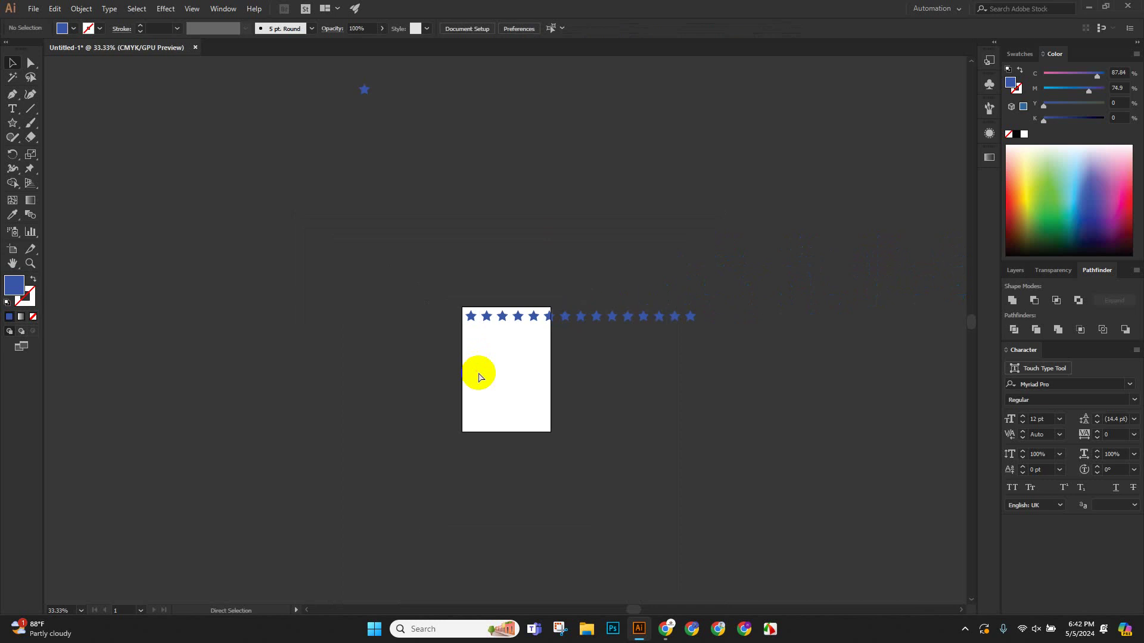
pyautogui.hotkey('ctrl', '-')
pyautogui.hotkey('ctrl', '-')
pyautogui.hotkey('ctrl', '-')
pyautogui.hotkey('ctrl', '-')
pyautogui.hotkey('ctrl', '-')
pyautogui.scroll(2, 480, 372)
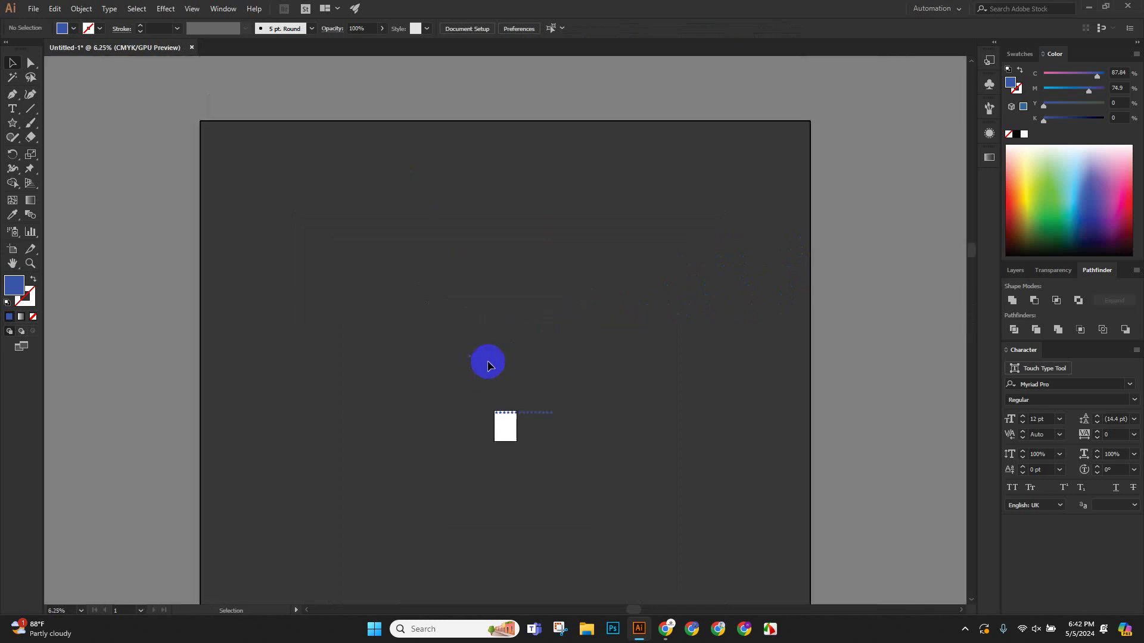
# Duplicate the first blue star directly below itself, recolour the copy rust orange, and deselect it.
pyautogui.scroll(-2, 488, 365)
pyautogui.moveTo(482, 305); pyautogui.dragTo(321, 199)
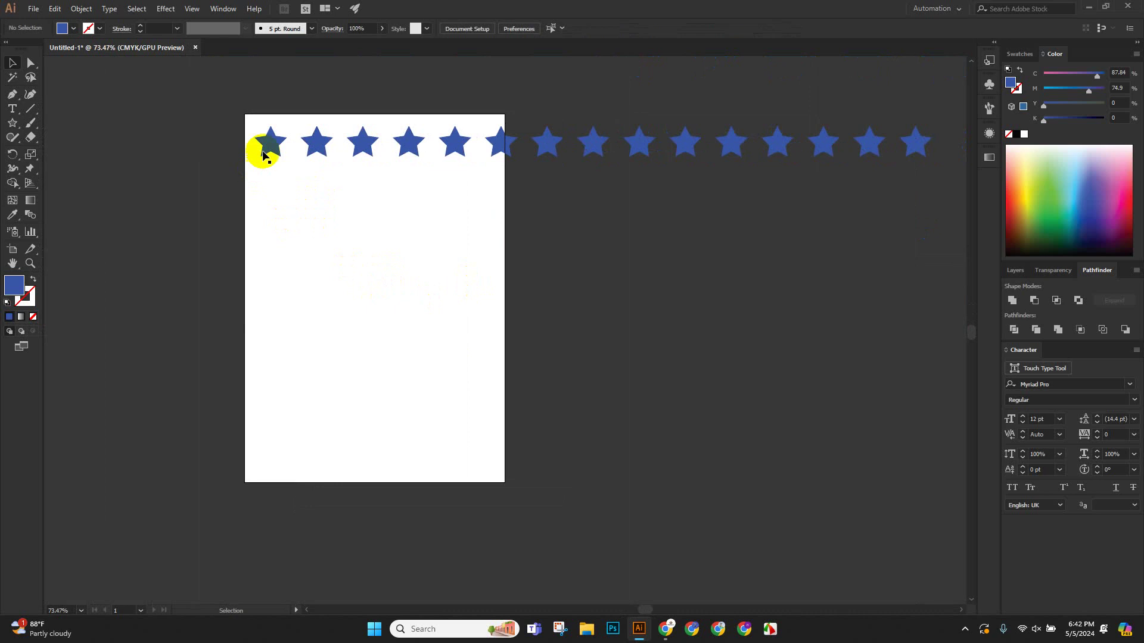
pyautogui.moveTo(263, 154); pyautogui.dragTo(269, 193)
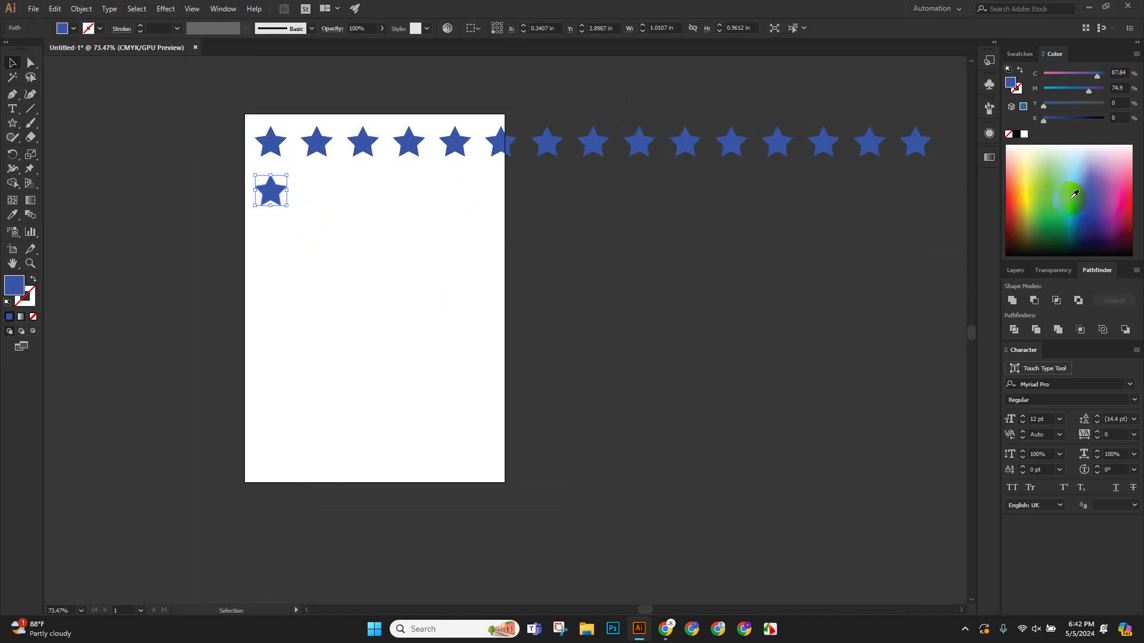
pyautogui.click(1020, 200)
pyautogui.click(1032, 195)
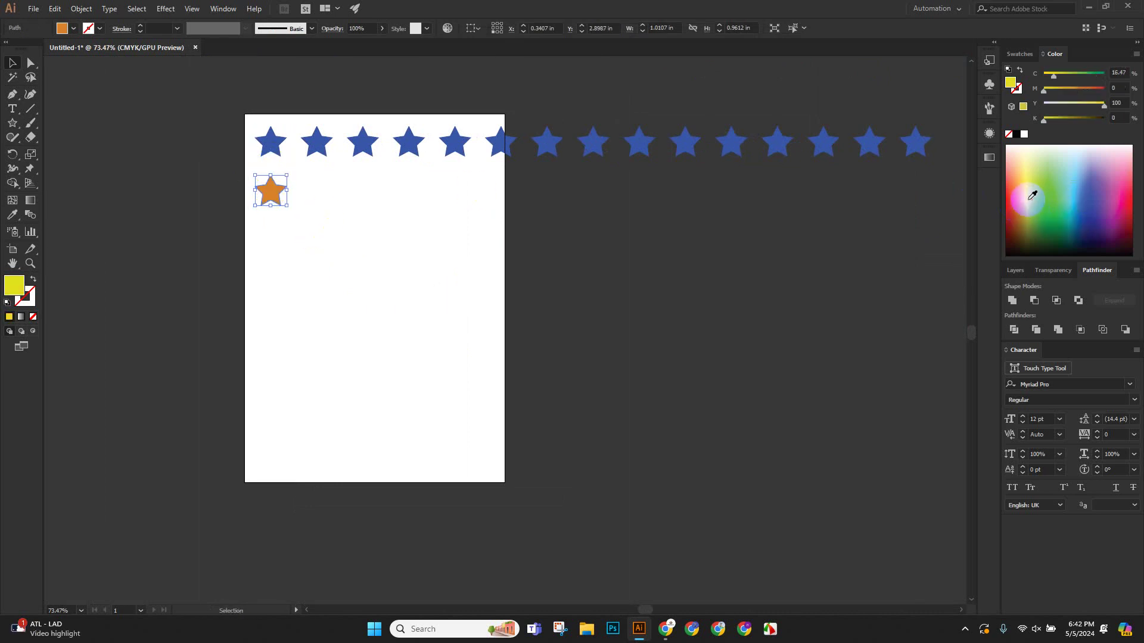
pyautogui.click(1026, 228)
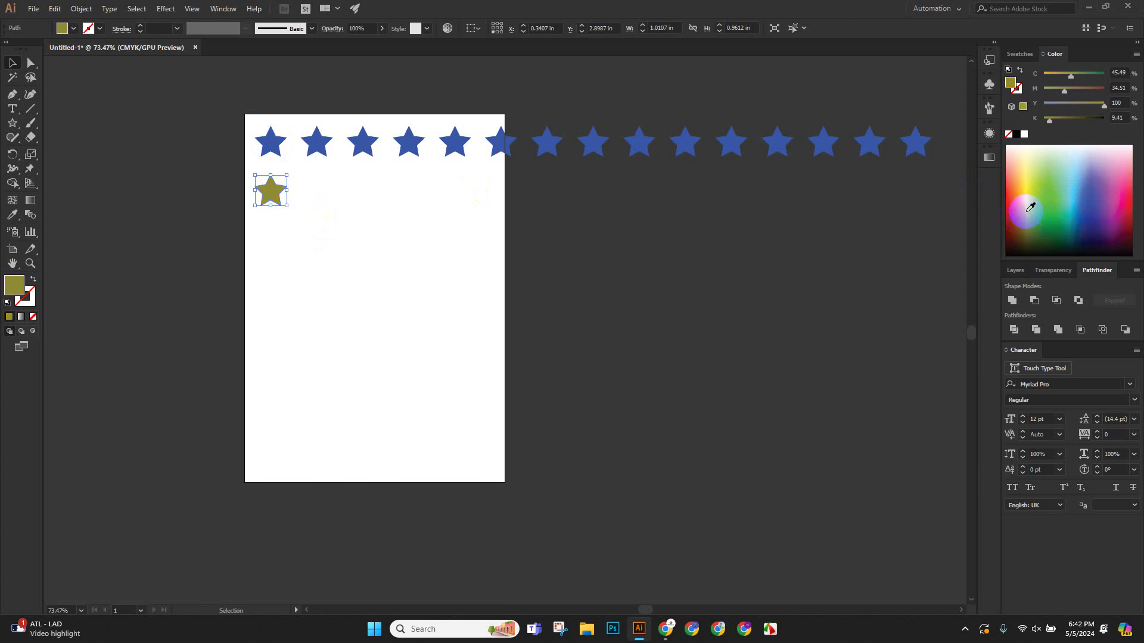
pyautogui.click(1015, 212)
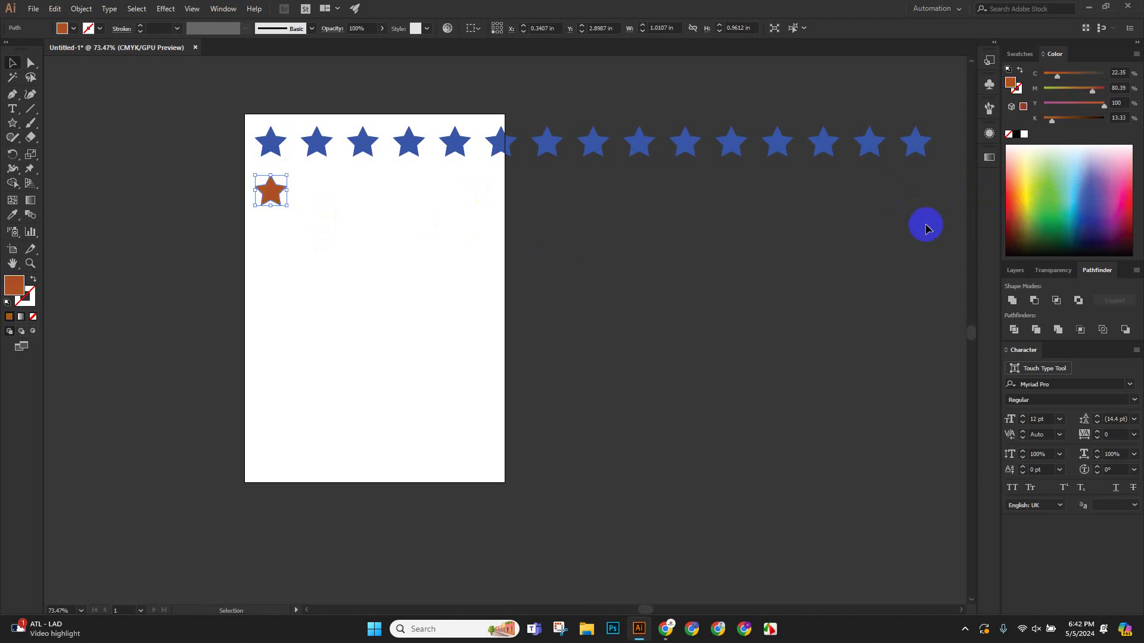
pyautogui.click(392, 287)
pyautogui.scroll(3, 334, 217)
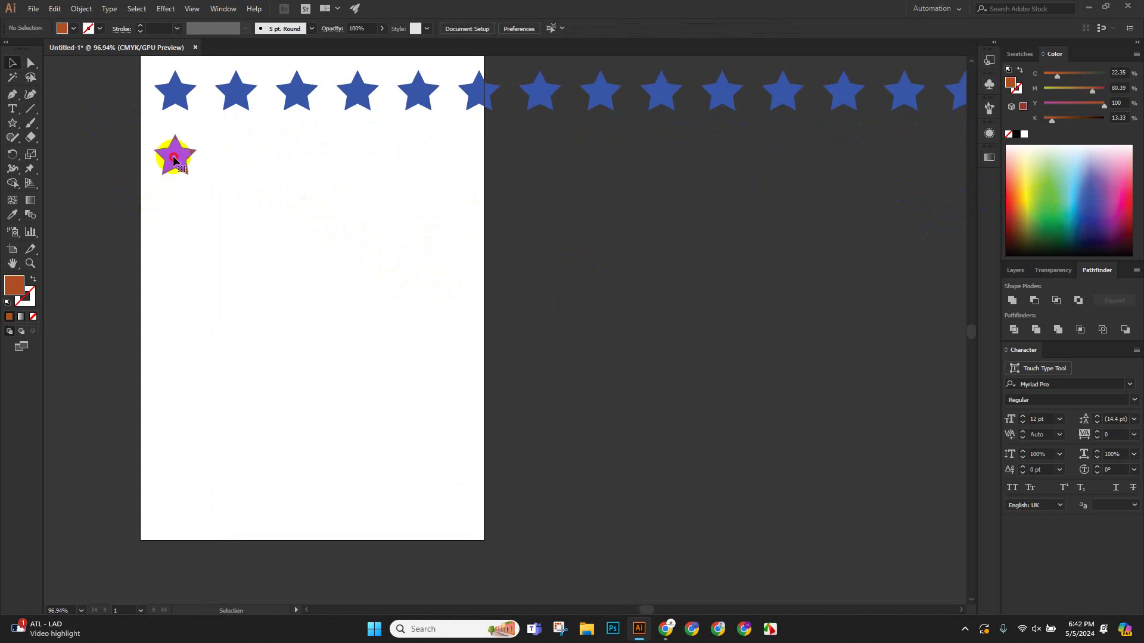
pyautogui.moveTo(173, 160); pyautogui.dragTo(225, 215)
pyautogui.press('super')
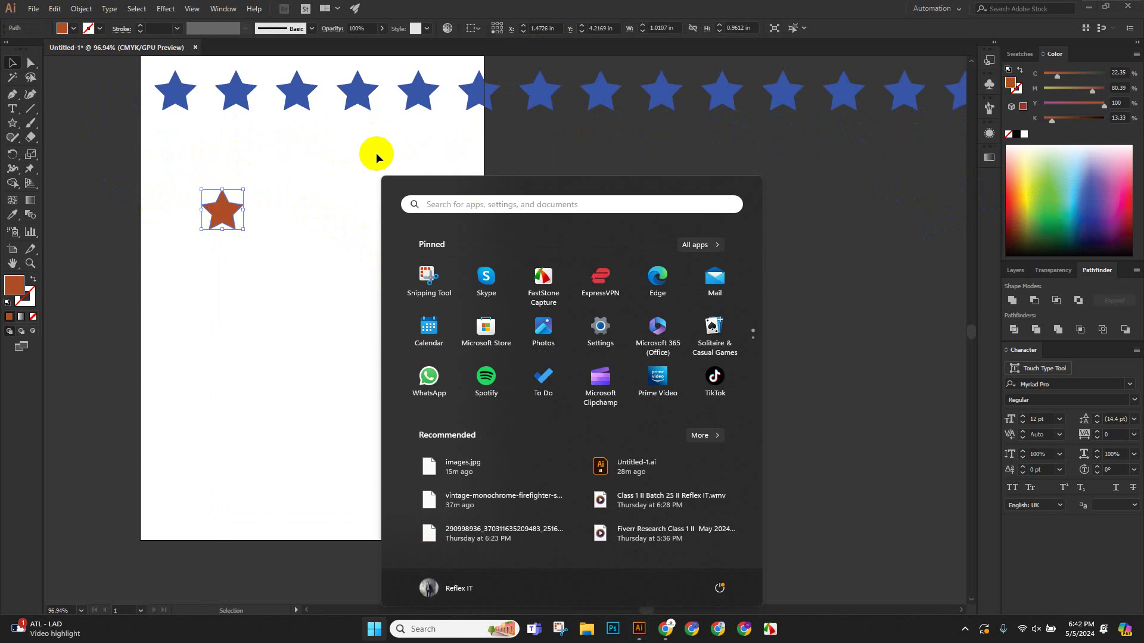
pyautogui.press('super')
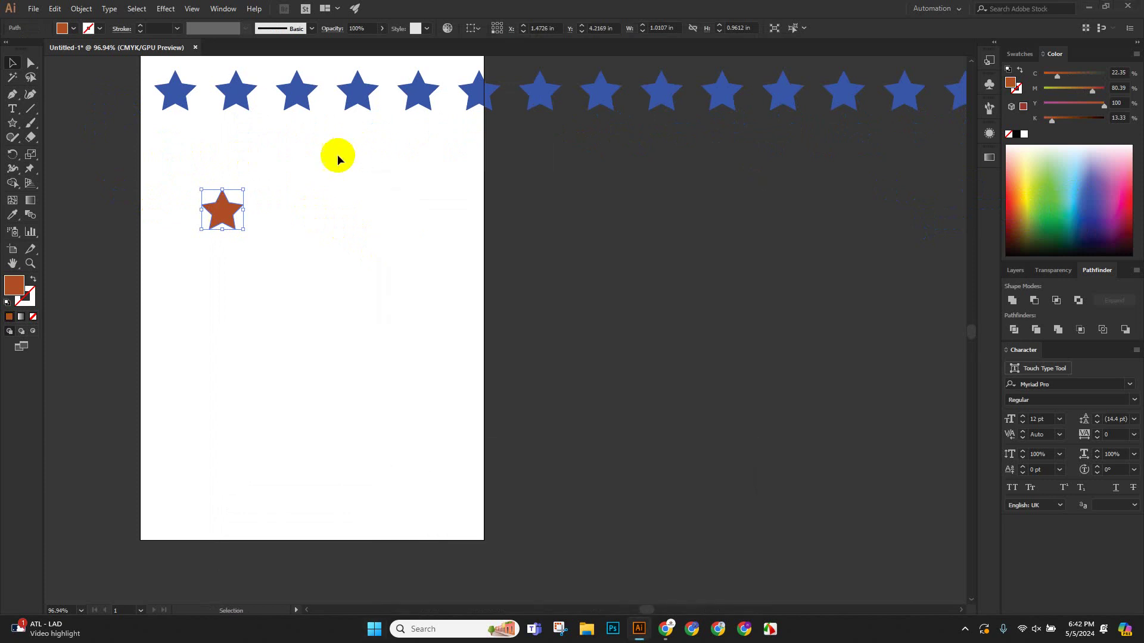
pyautogui.hotkey('ctrl', 'z')
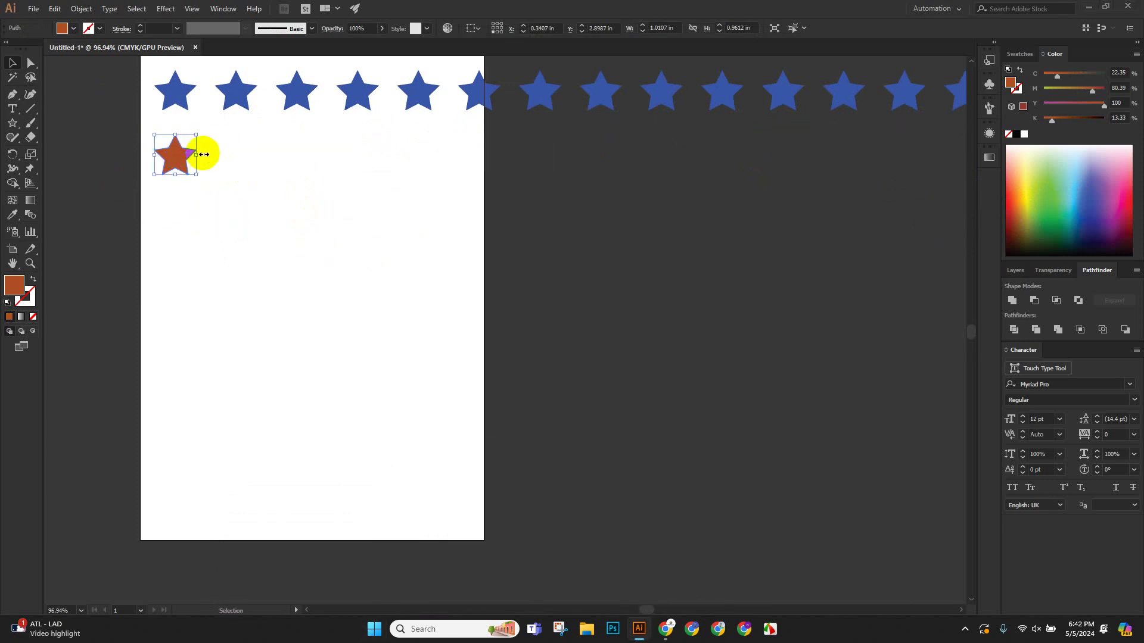
# Duplicate the orange star diagonally down to the right and repeat the copy 10 times, continuing past the artboard's lower-right corner.
pyautogui.moveTo(175, 156); pyautogui.dragTo(212, 208)
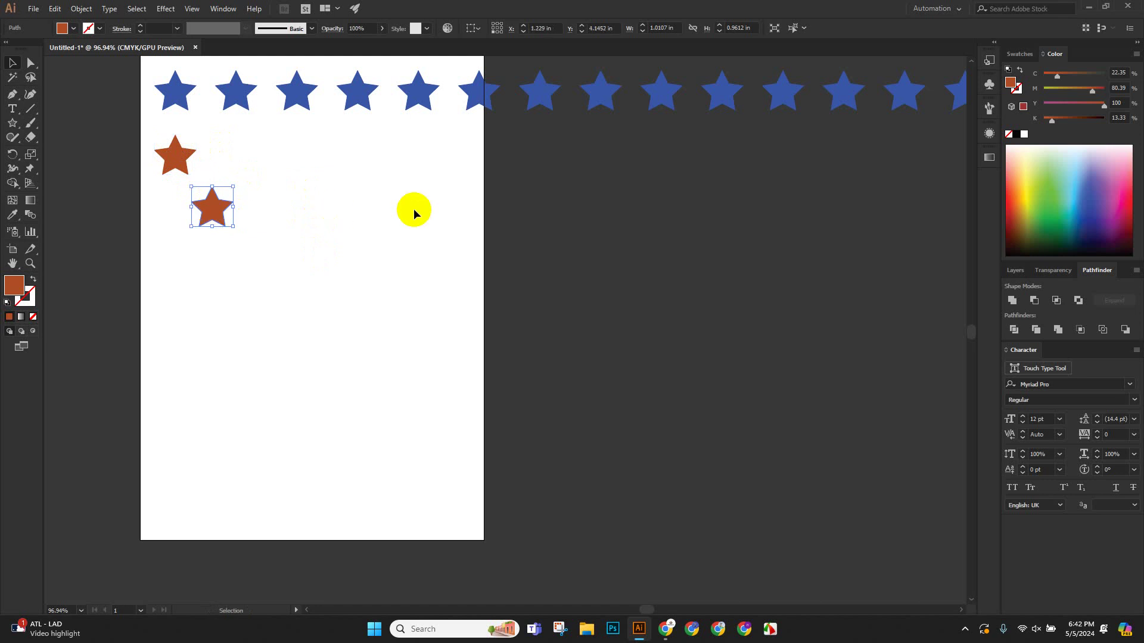
pyautogui.press('a')
pyautogui.hotkey('ctrl', 'd')
pyautogui.hotkey('ctrl', 'd')
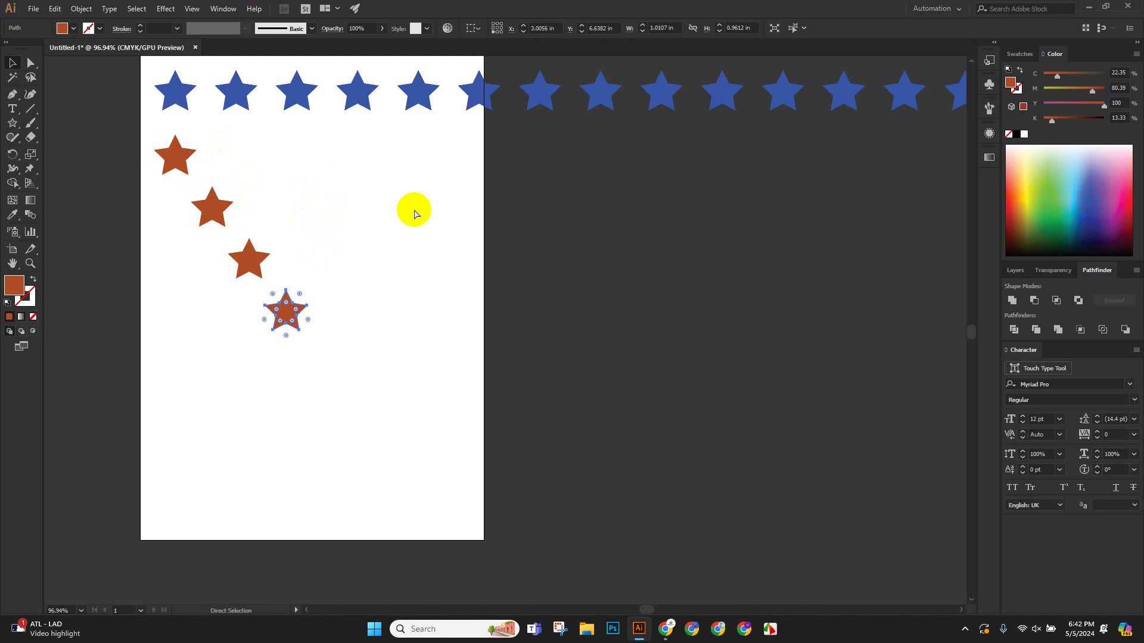
pyautogui.hotkey('ctrl', 'd')
pyautogui.hotkey('ctrl', 'd')
pyautogui.hotkey('ctrl', 'd')
pyautogui.hotkey('ctrl', 'd')
pyautogui.hotkey('ctrl', 'd')
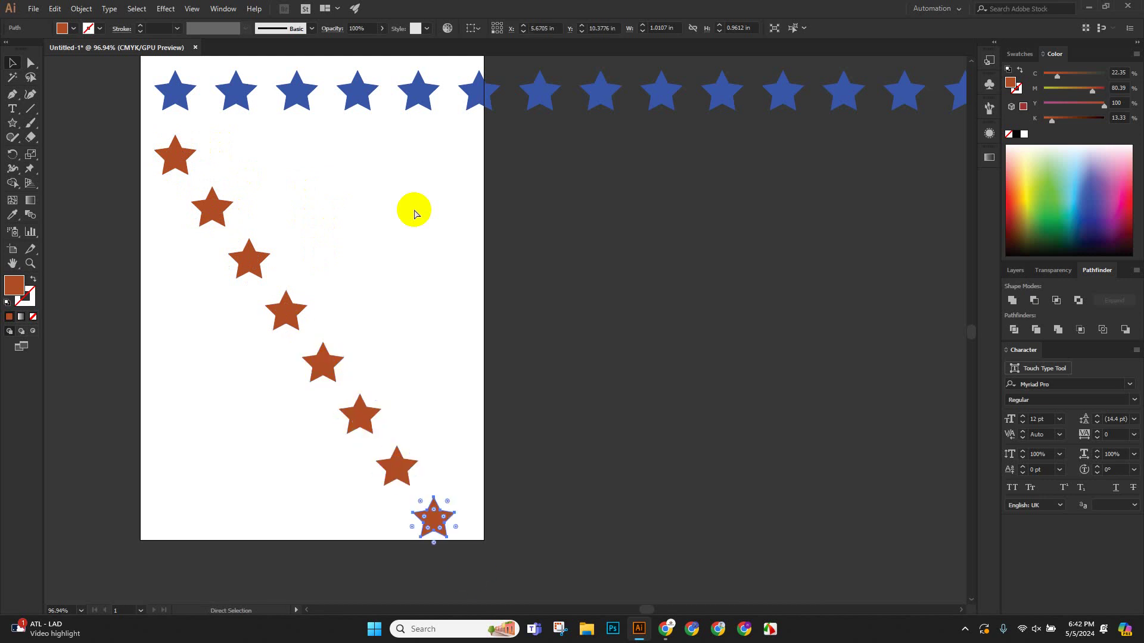
pyautogui.hotkey('ctrl', 'd')
pyautogui.hotkey('ctrl', 'd')
pyautogui.hotkey('ctrl', 'd')
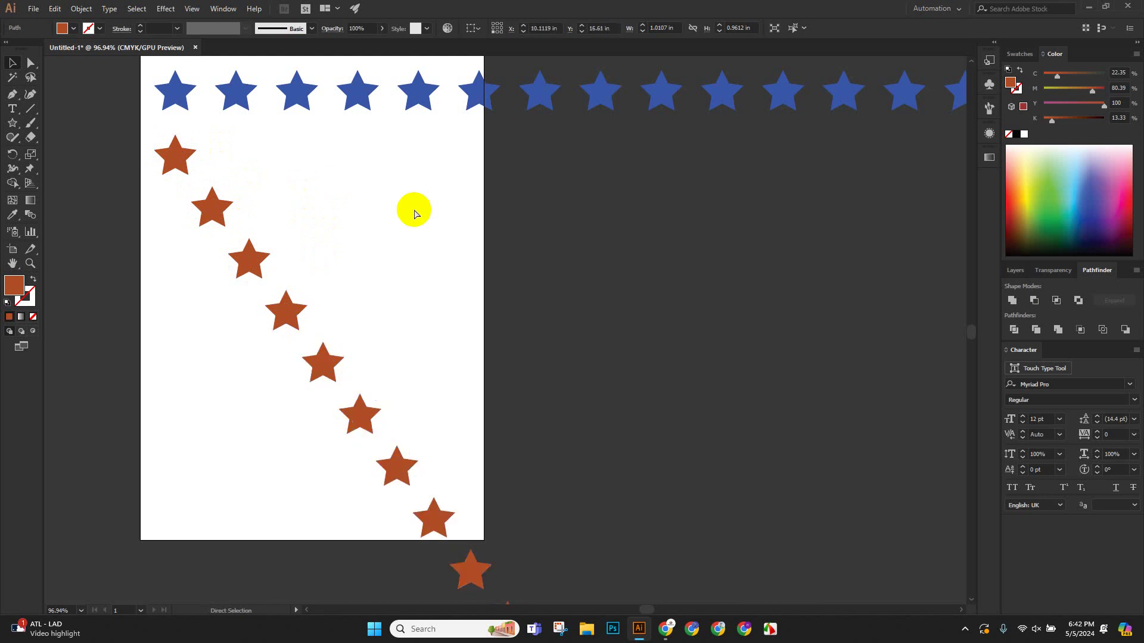
pyautogui.press('v')
pyautogui.scroll(-2, 413, 205)
pyautogui.click(412, 205)
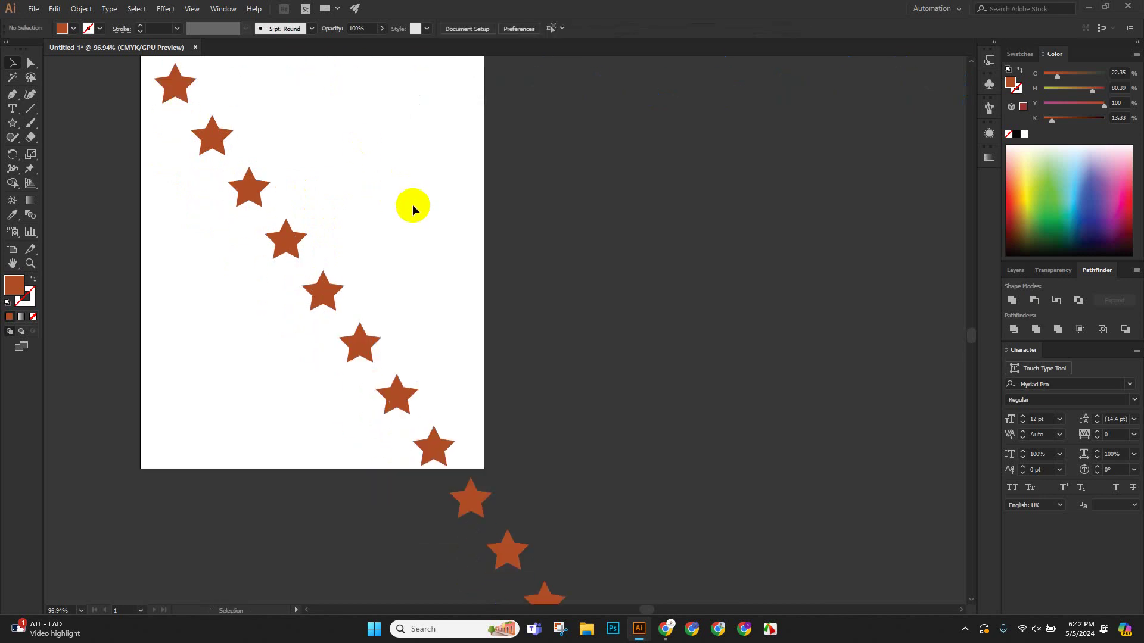
# Zoom out to examine both star rows against the canvas limits, and fit the artboard back in the window.
pyautogui.press('a')
pyautogui.hotkey('ctrl', '-')
pyautogui.hotkey('ctrl', '-')
pyautogui.hotkey('ctrl', '-')
pyautogui.hotkey('ctrl', '-')
pyautogui.hotkey('ctrl', '-')
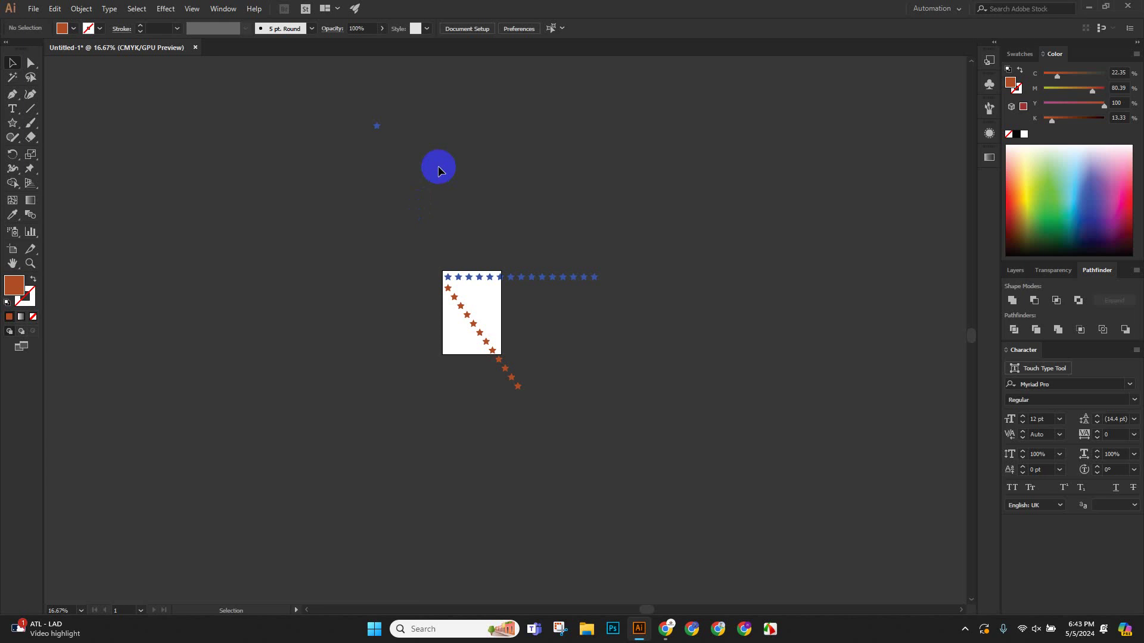
pyautogui.press('a')
pyautogui.hotkey('ctrl', '-')
pyautogui.hotkey('ctrl', '-')
pyautogui.hotkey('ctrl', '-')
pyautogui.hotkey('ctrl', '-')
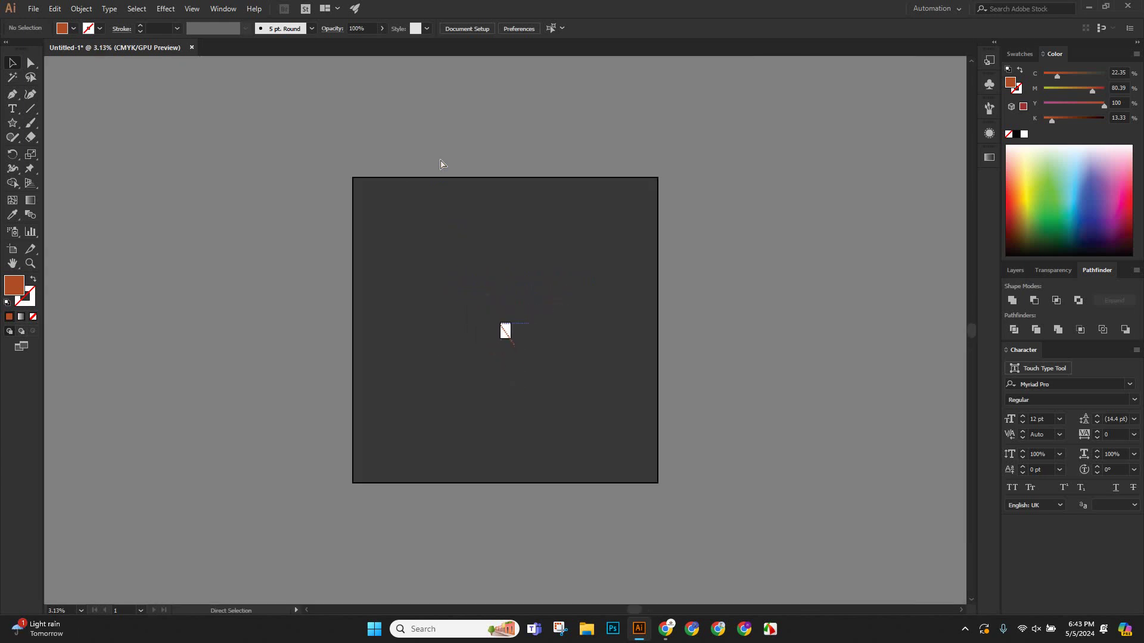
pyautogui.hotkey('ctrl', '0')
pyautogui.press('v')
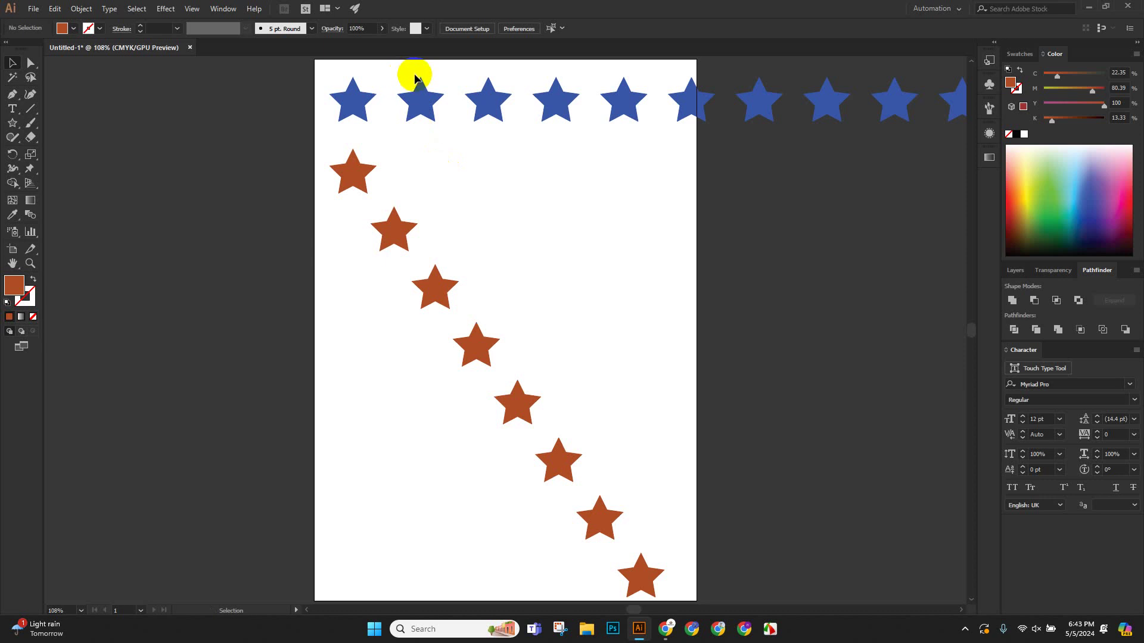
# Delete all the blue and orange stars, including the ones lying outside the artboard.
pyautogui.scroll(-2, 415, 79)
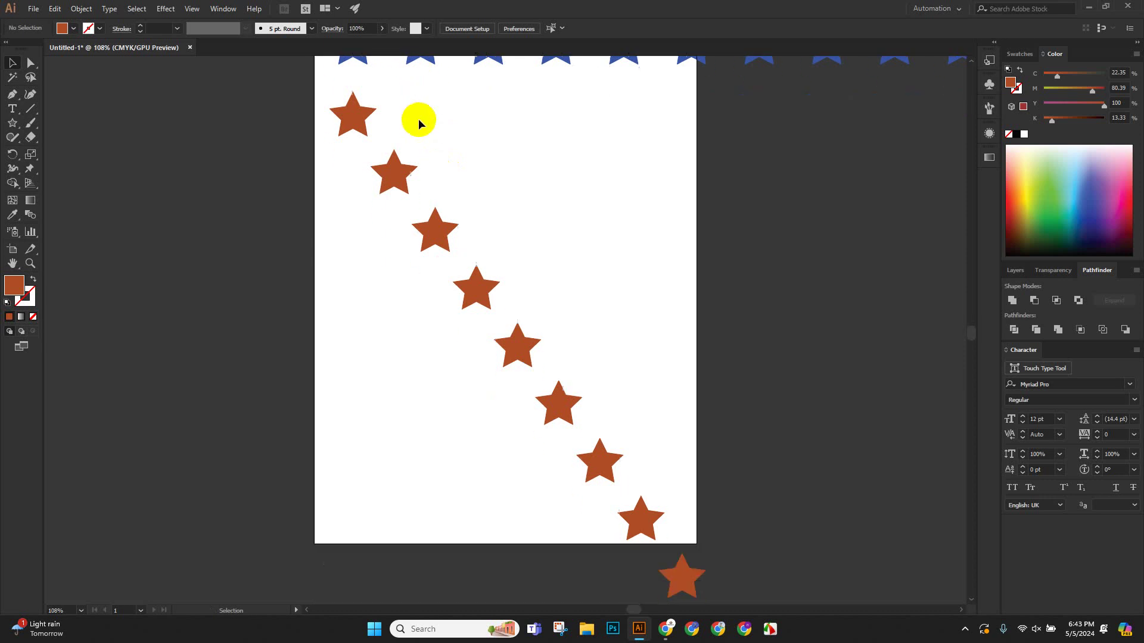
pyautogui.scroll(3, 417, 117)
pyautogui.moveTo(234, 112); pyautogui.dragTo(753, 584)
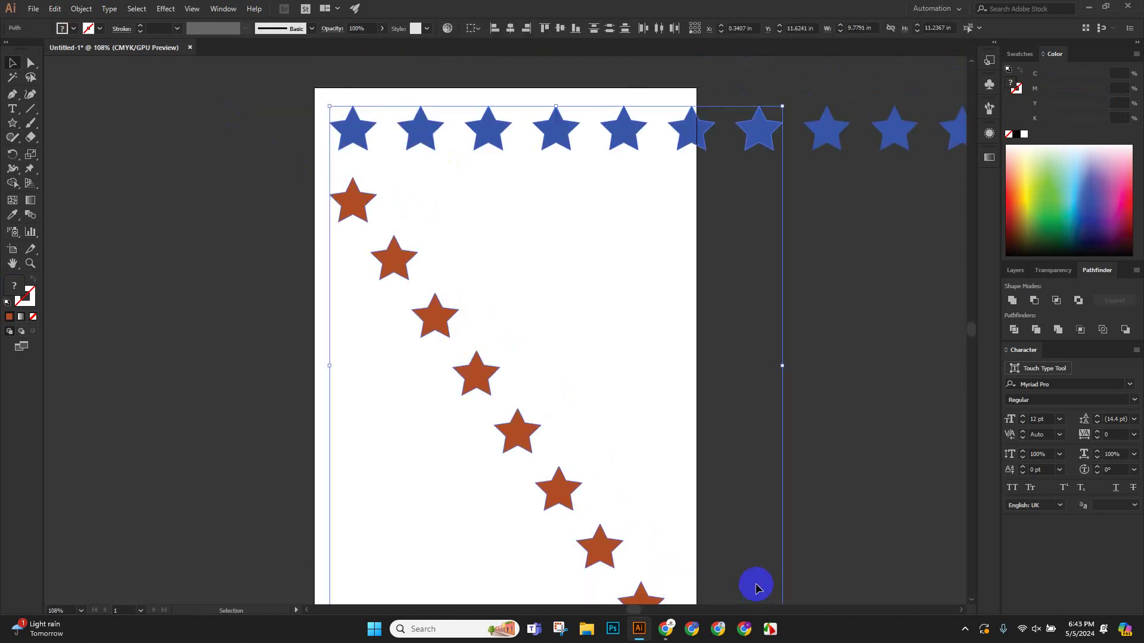
pyautogui.press('Delete')
pyautogui.press('ctrl')
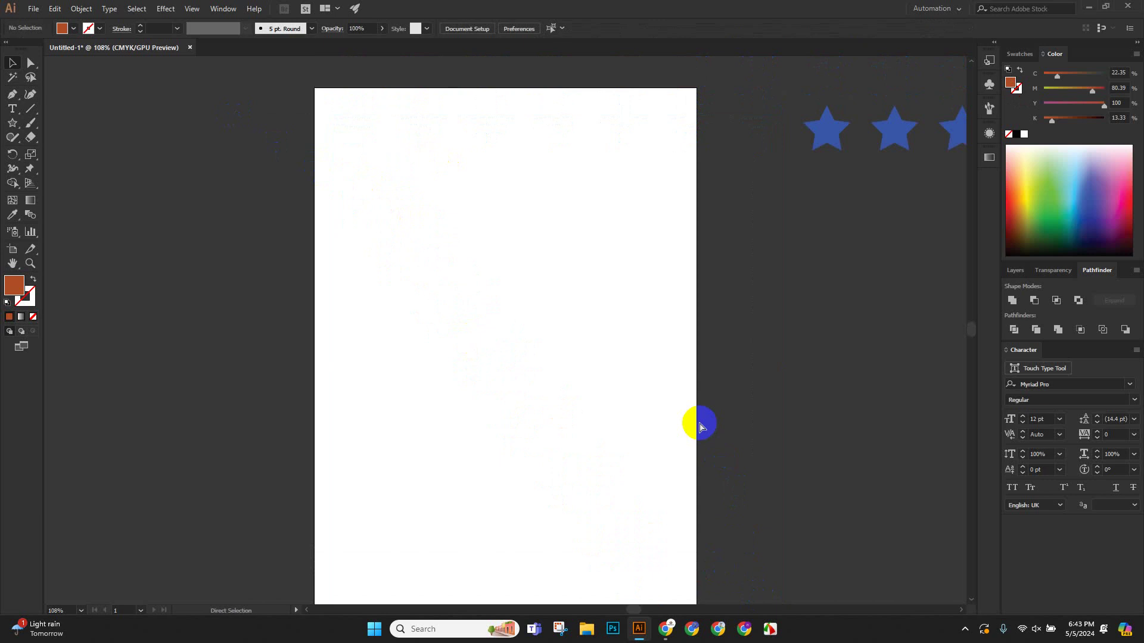
pyautogui.hotkey('ctrl', '-')
pyautogui.hotkey('ctrl', '-')
pyautogui.hotkey('ctrl', '-')
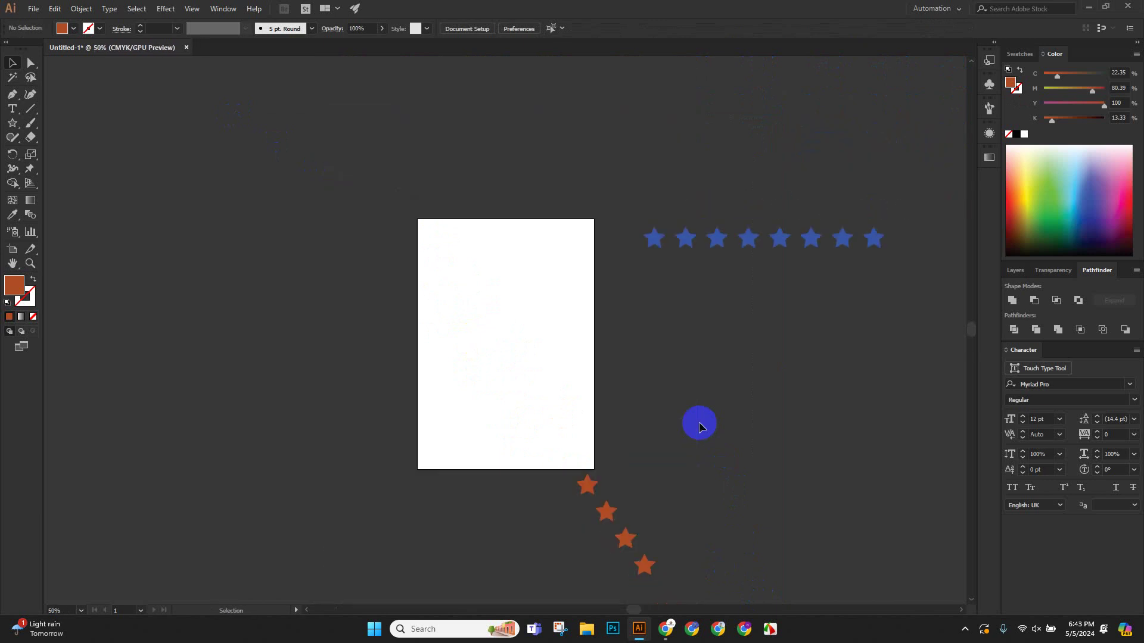
pyautogui.scroll(-2, 641, 342)
pyautogui.moveTo(479, 128); pyautogui.dragTo(883, 527)
pyautogui.press('Delete')
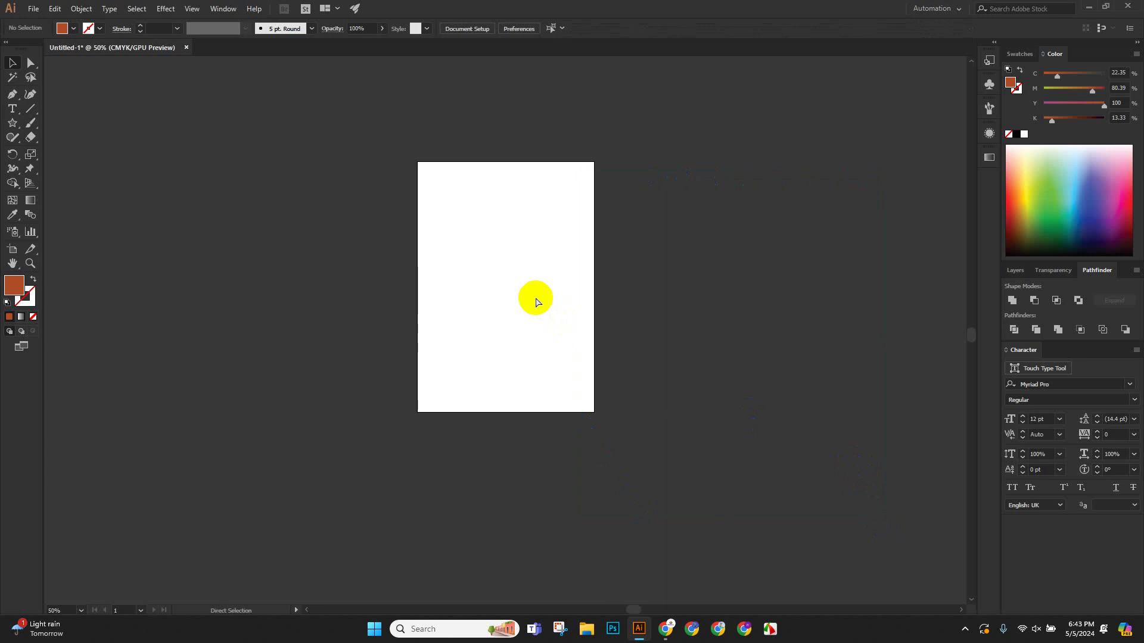
# Draw an orange star in the artboard's upper-left area and duplicate it twice to the right at equal spacing.
pyautogui.hotkey('ctrl', '0')
pyautogui.moveTo(13, 122); pyautogui.dragTo(64, 180)
pyautogui.moveTo(380, 188); pyautogui.dragTo(469, 186)
pyautogui.click(12, 62)
pyautogui.hotkey('ctrl', 'd')
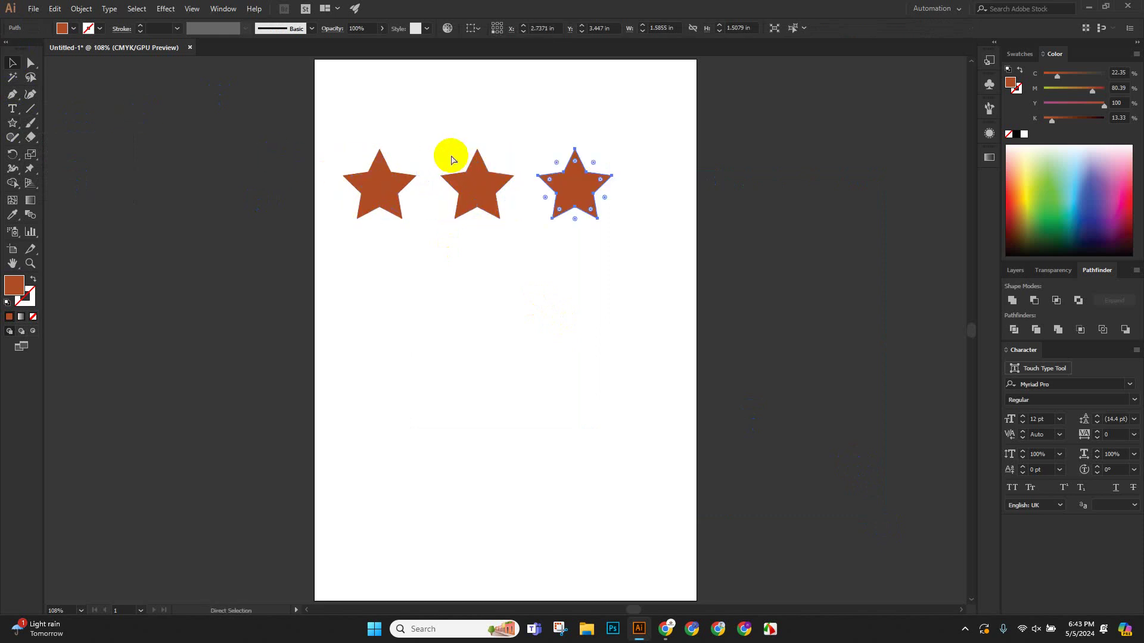
pyautogui.click(535, 274)
# Recolour the third star lime green and the middle star dark blue, and leave nothing selected.
pyautogui.click(556, 184)
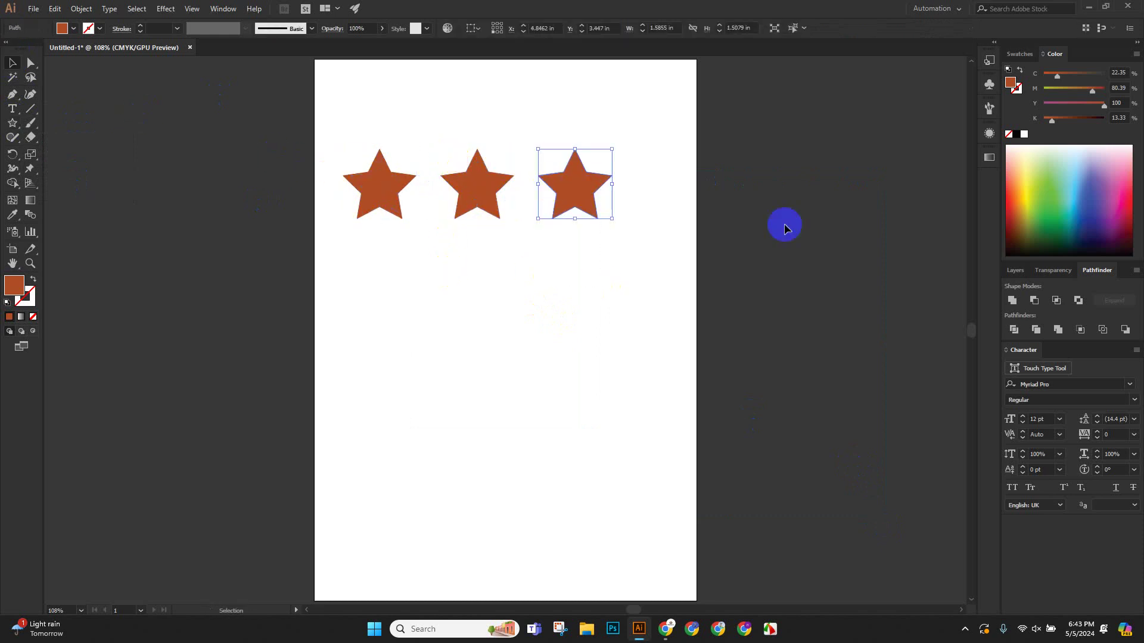
pyautogui.click(1028, 214)
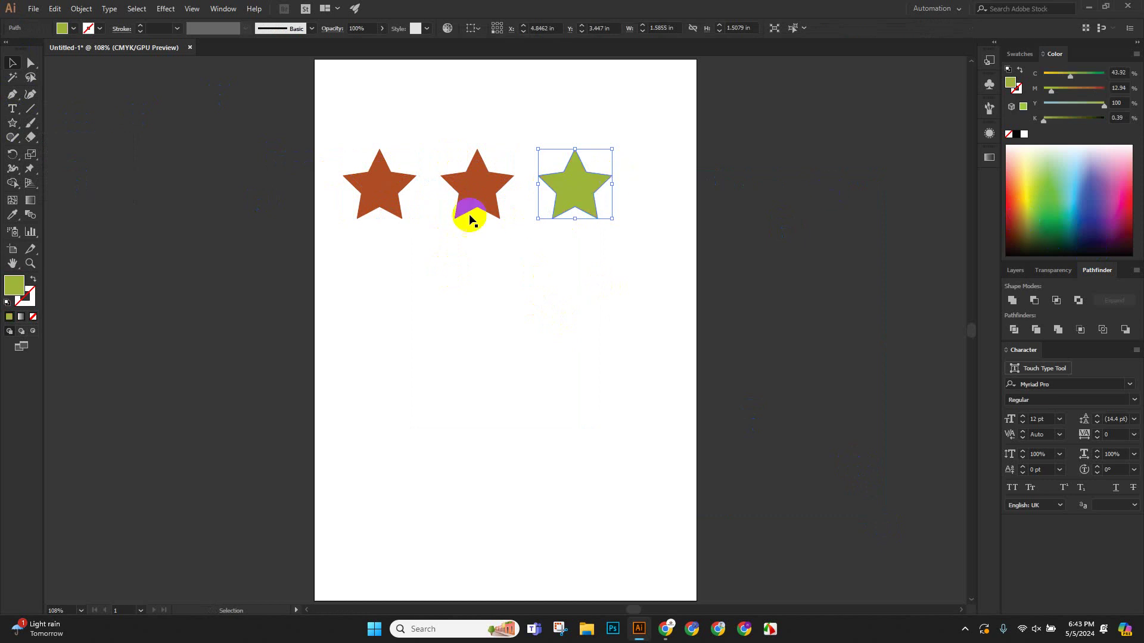
pyautogui.click(476, 200)
pyautogui.click(1081, 212)
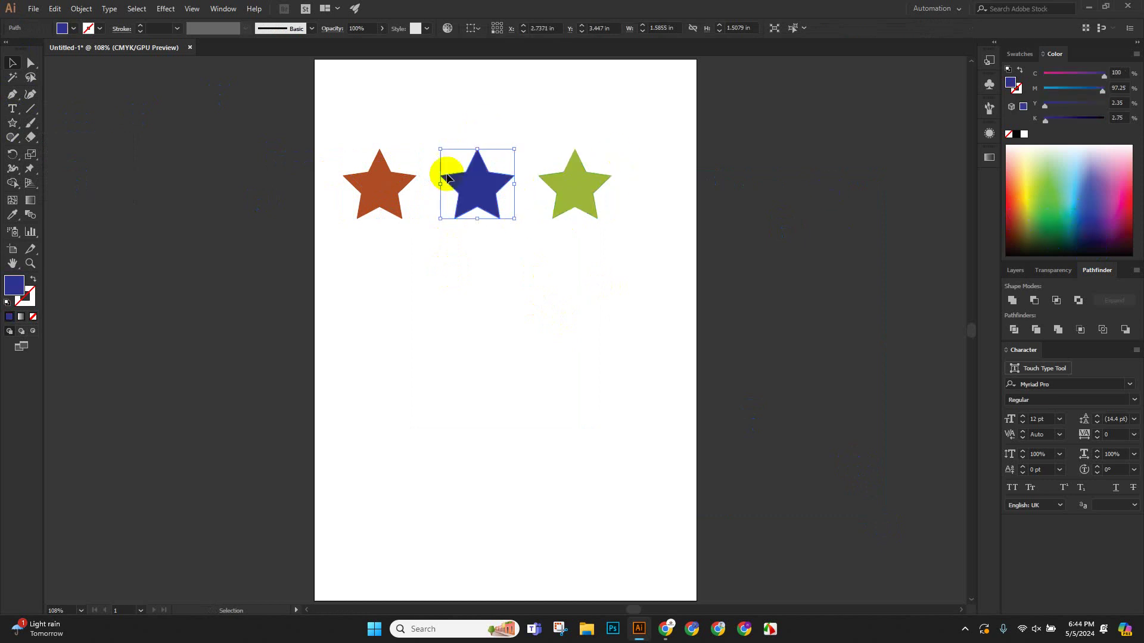
pyautogui.click(399, 191)
pyautogui.click(563, 290)
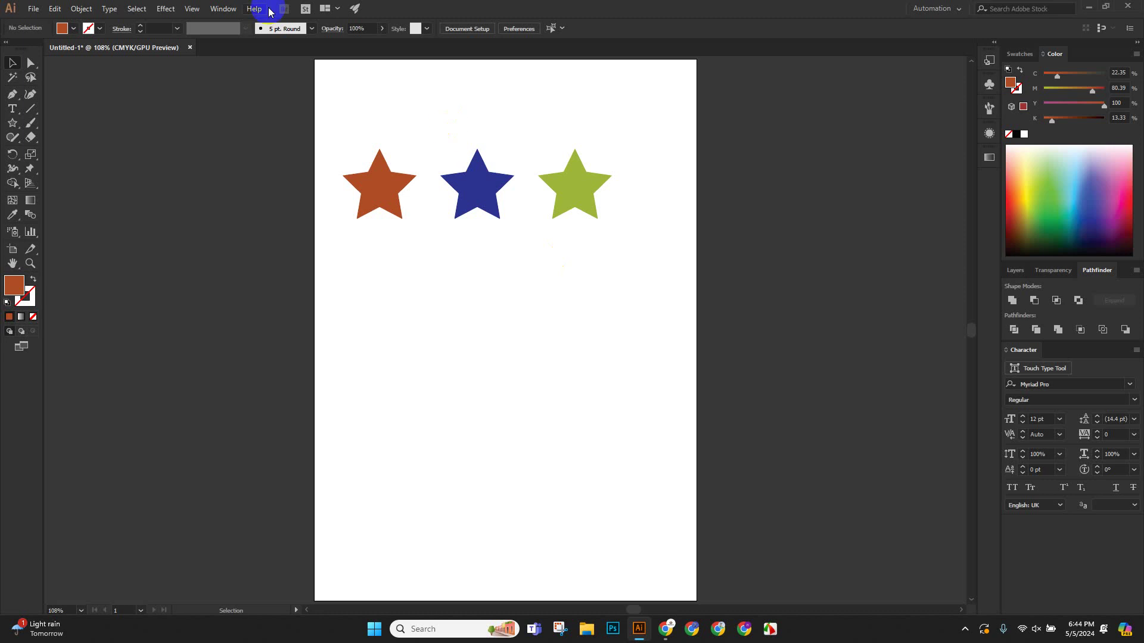
# Look up the Undo and Redo commands and try them on the middle star's colour change.
pyautogui.click(51, 8)
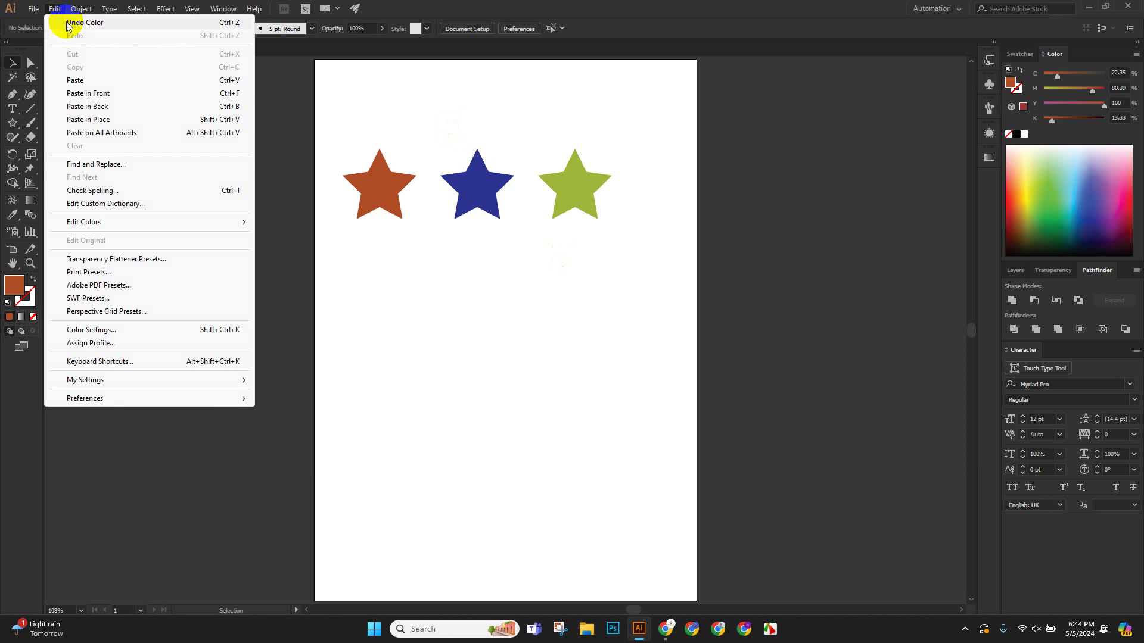
pyautogui.click(48, 8)
pyautogui.click(52, 9)
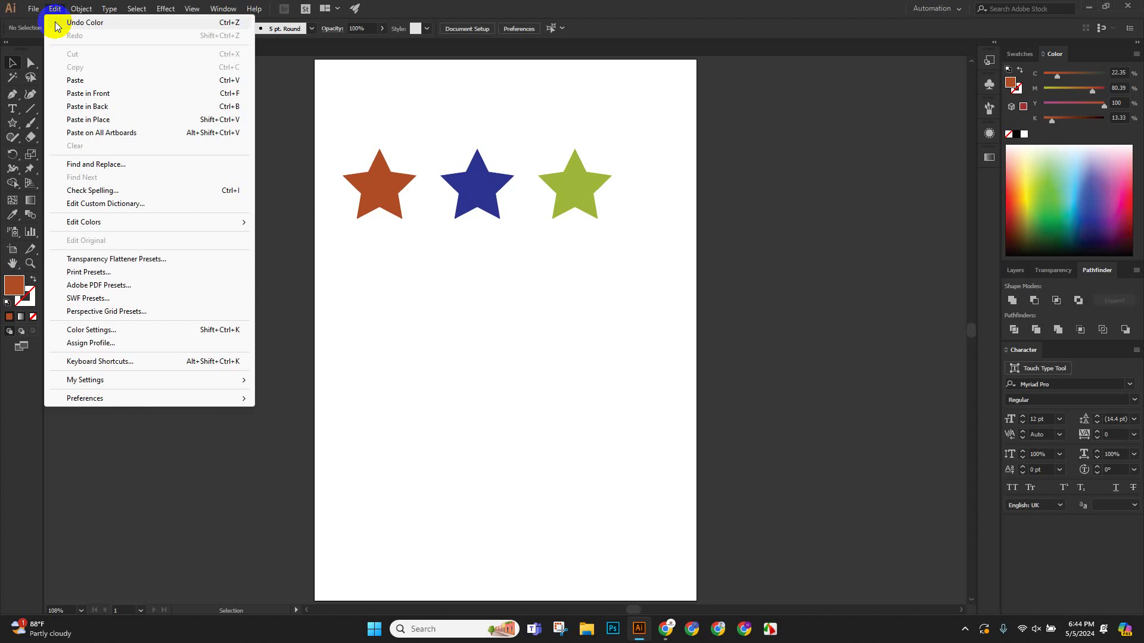
pyautogui.click(417, 266)
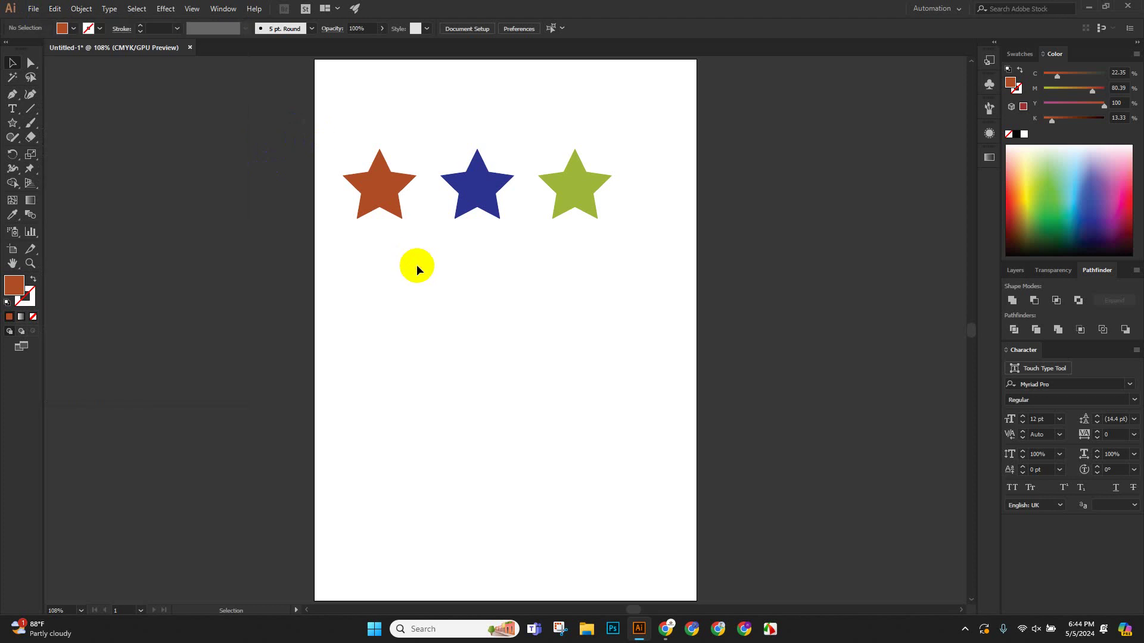
pyautogui.click(445, 174)
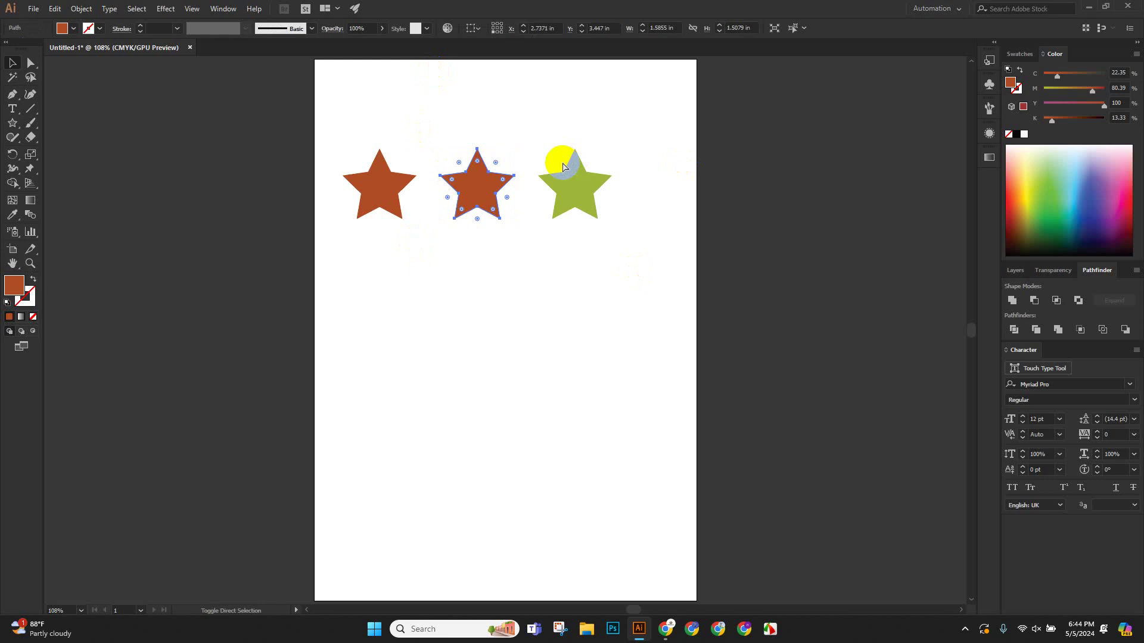
pyautogui.hotkey('ctrl', 'z')
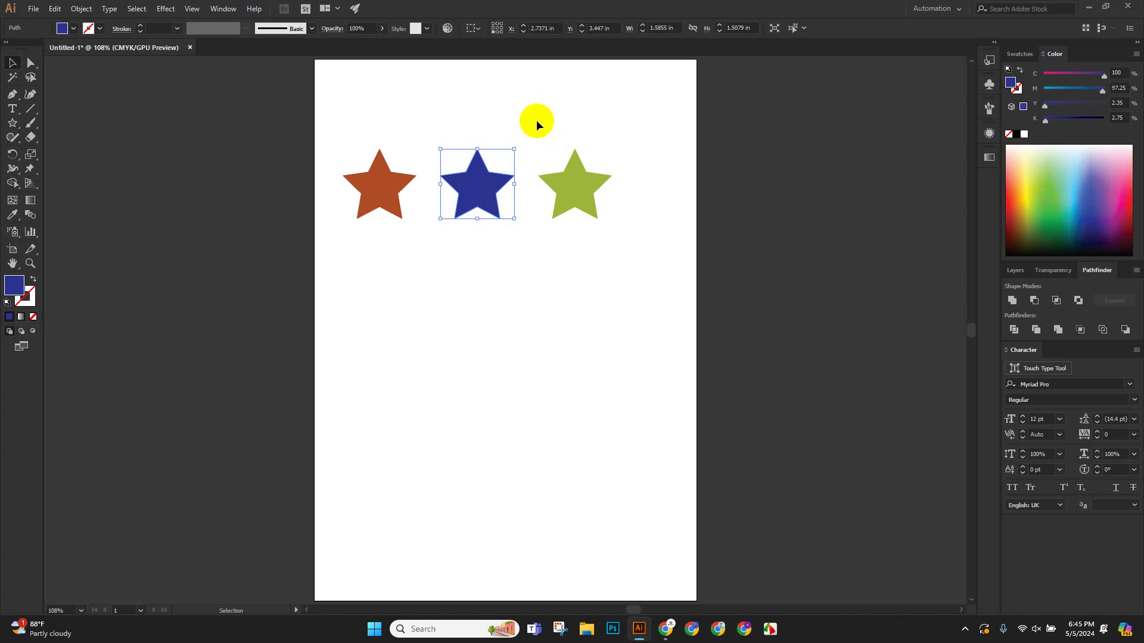
# Delete all three stars so that the artboard is empty.
pyautogui.scroll(2, 536, 120)
pyautogui.moveTo(345, 179); pyautogui.dragTo(638, 438)
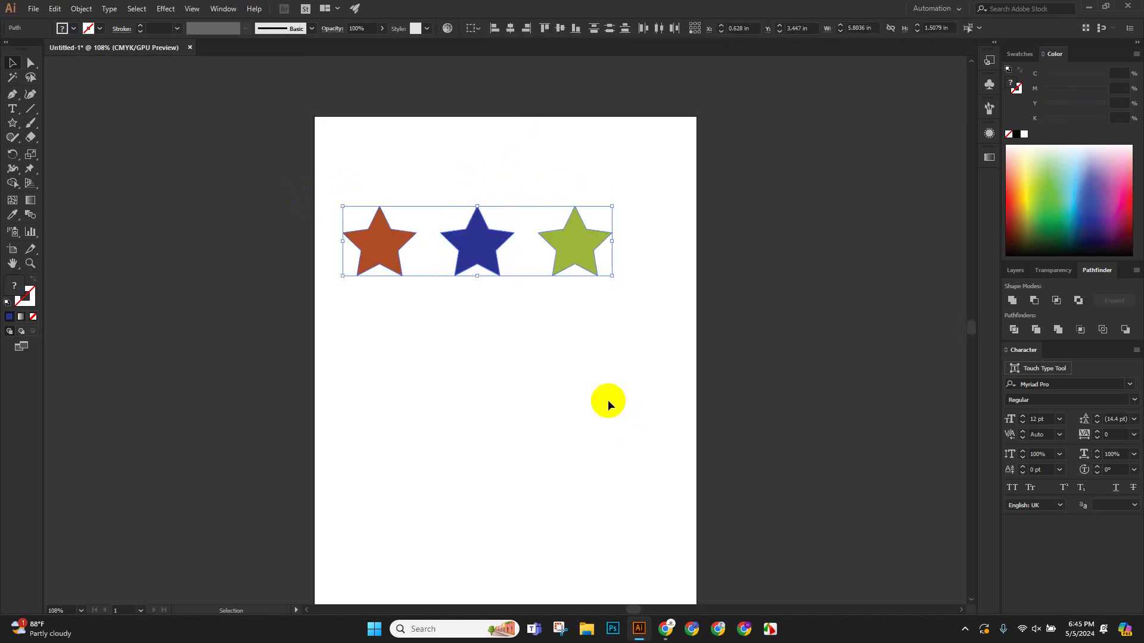
pyautogui.press('Delete')
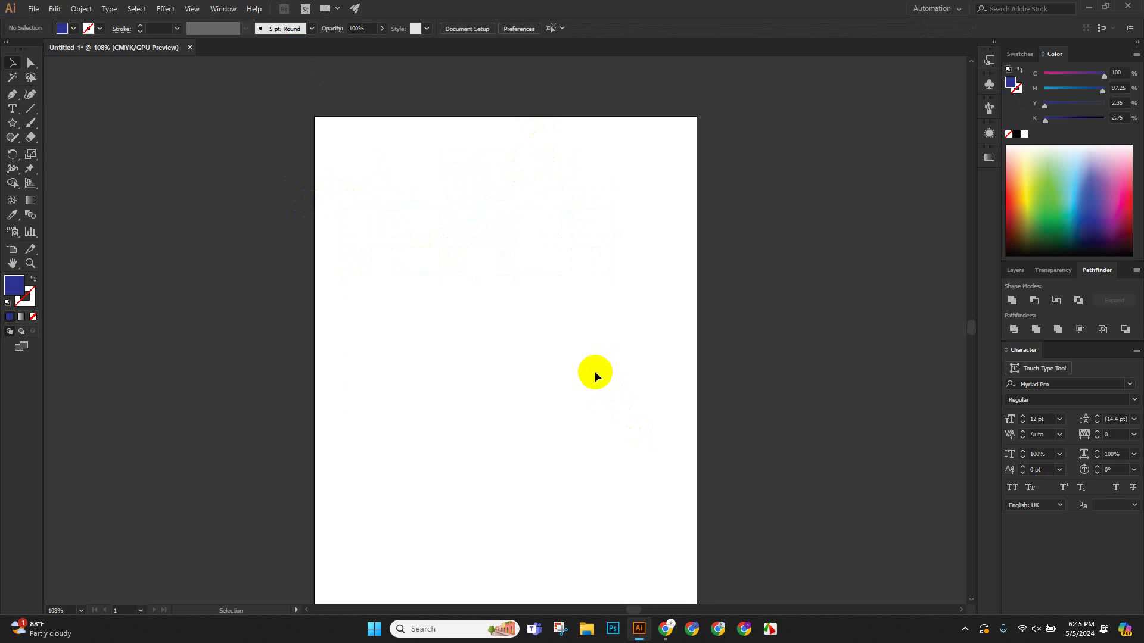
pyautogui.scroll(-2, 594, 371)
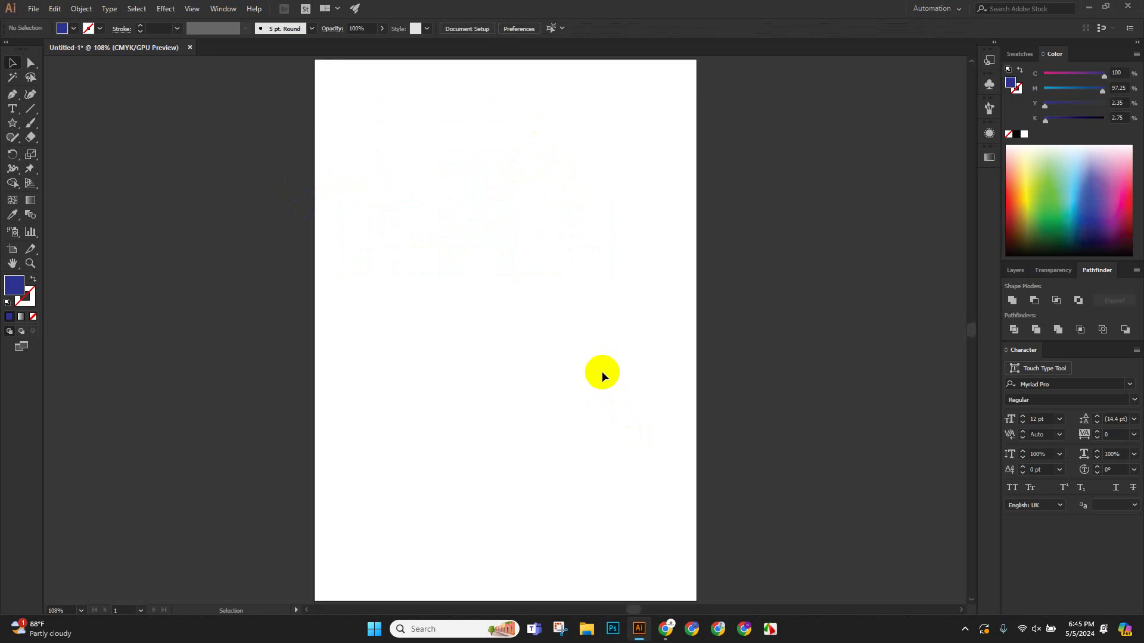
pyautogui.hotkey('ctrl', '-')
pyautogui.hotkey('ctrl', '-')
pyautogui.hotkey('ctrl', '-')
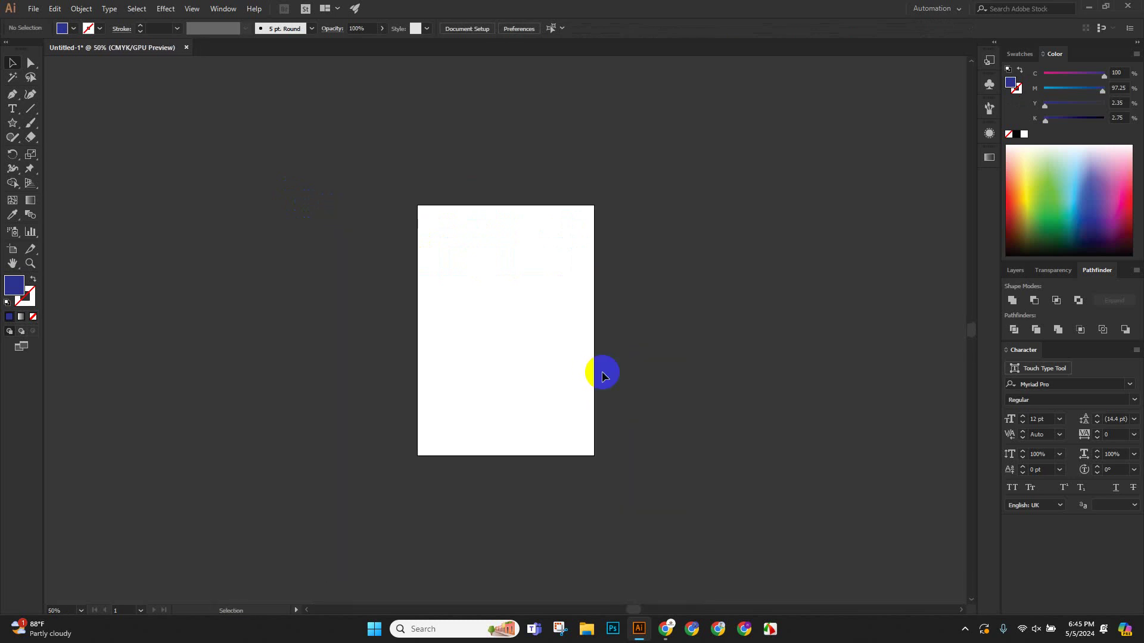
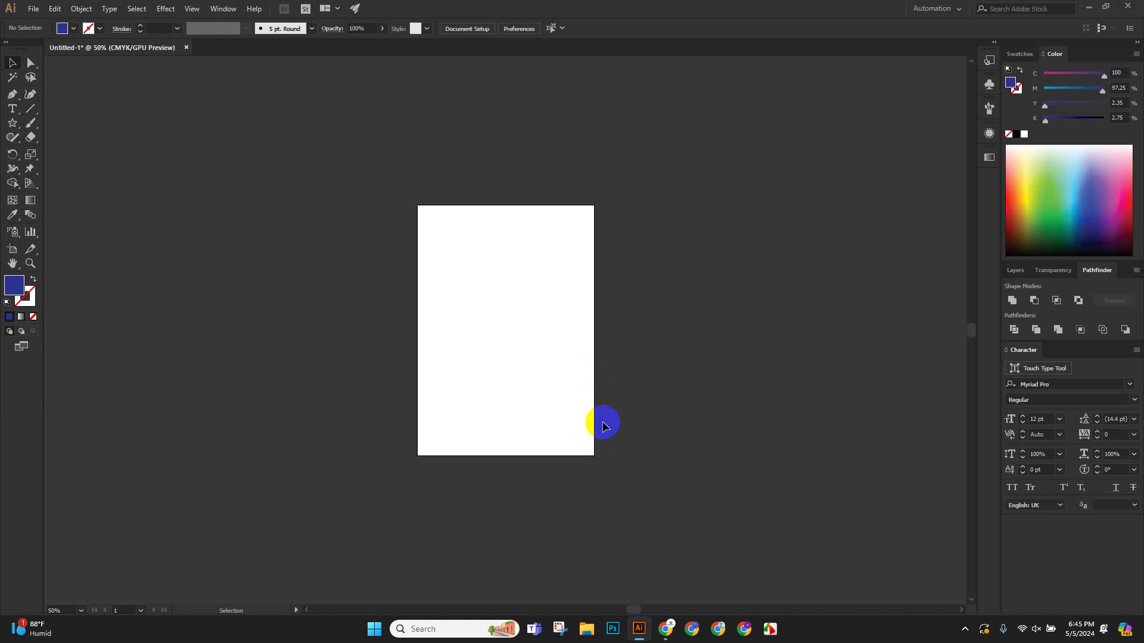
pyautogui.scroll(-1, 581, 417)
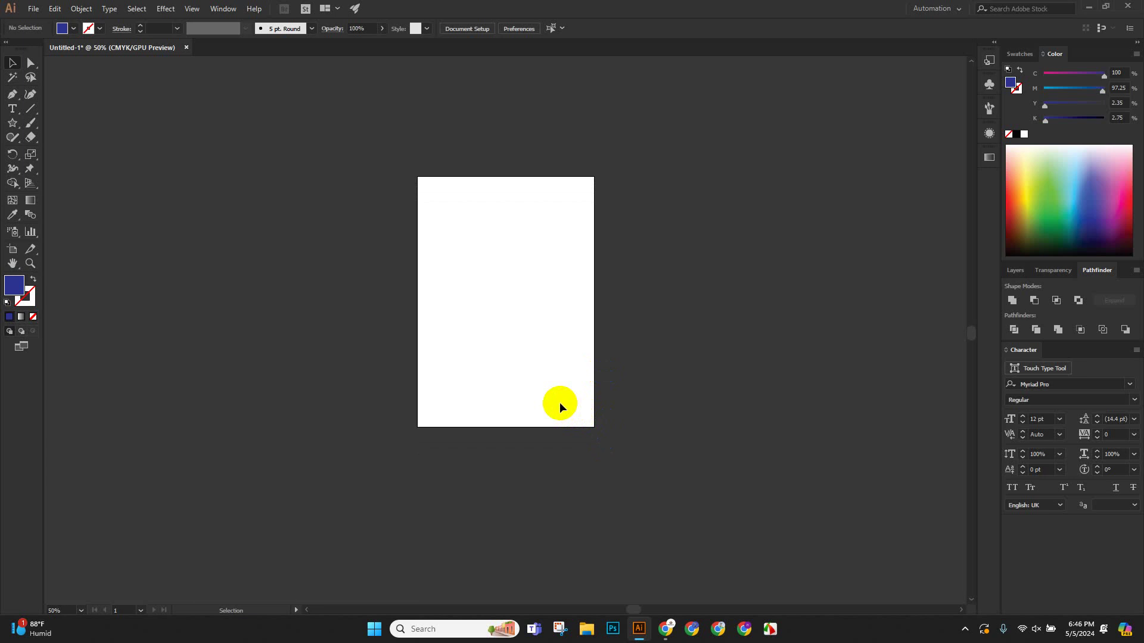
# Start a new document and set its units to pixels.
pyautogui.click(33, 8)
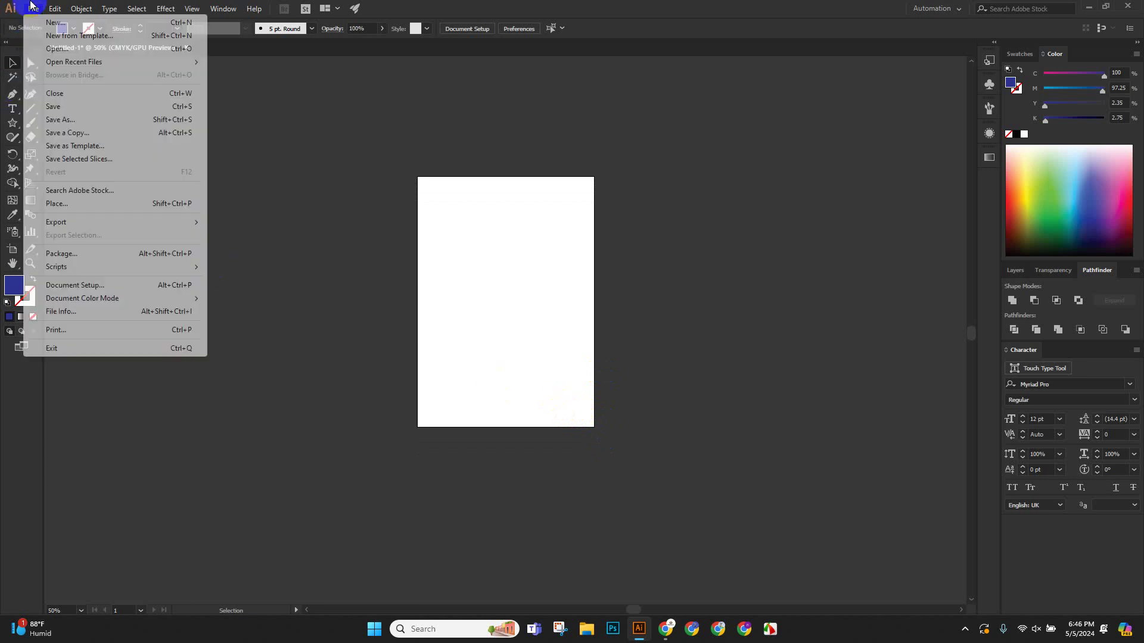
pyautogui.click(52, 23)
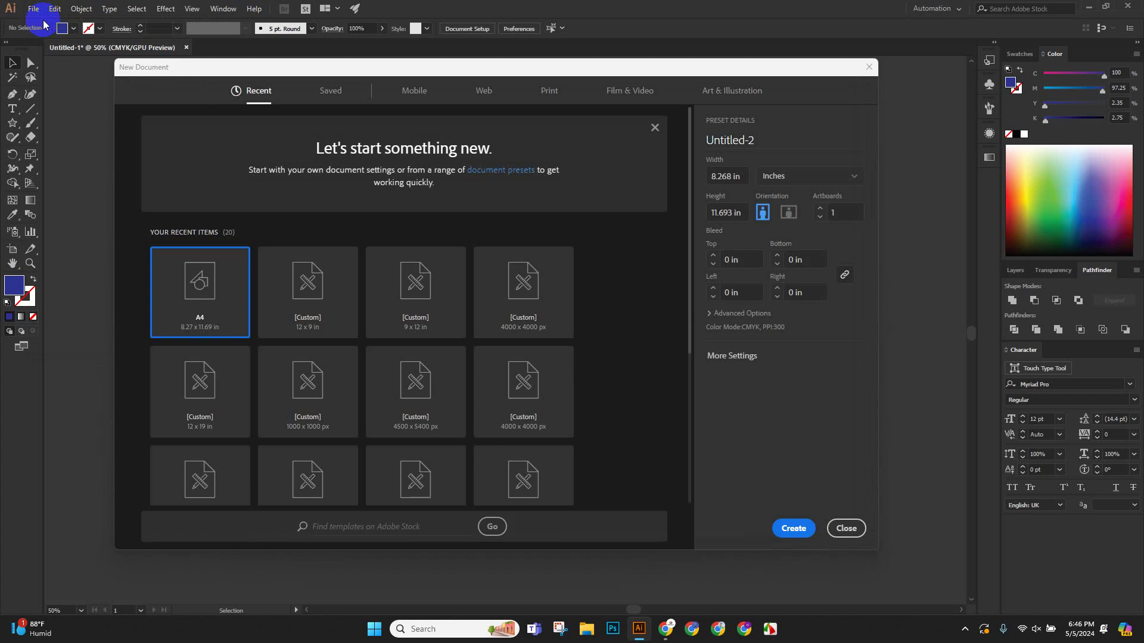
pyautogui.click(795, 182)
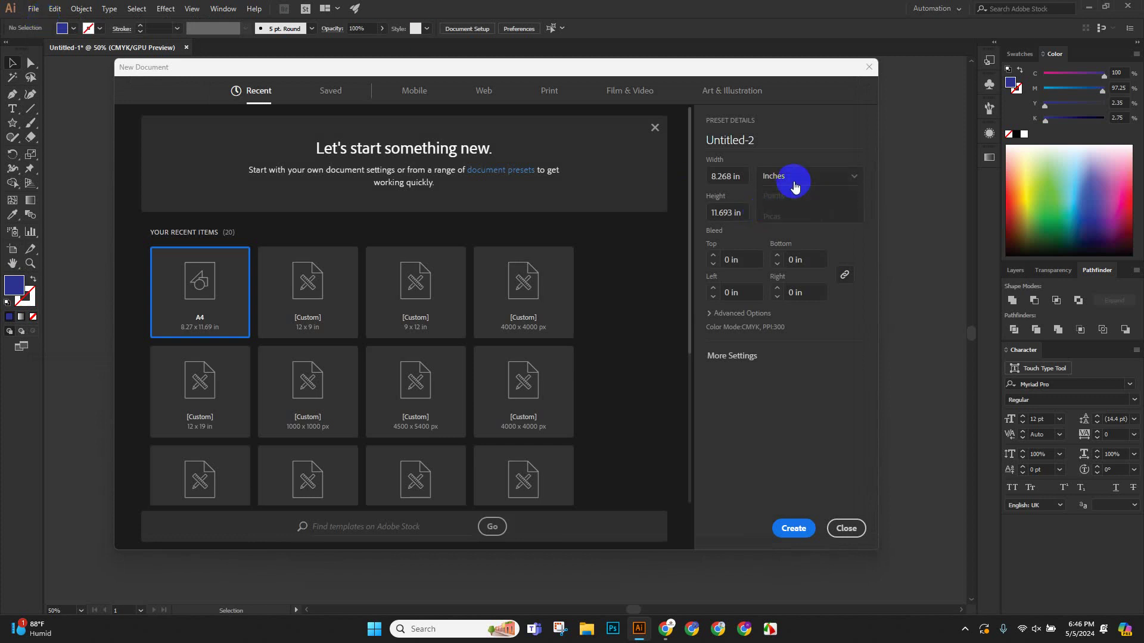
pyautogui.click(795, 182)
pyautogui.click(813, 185)
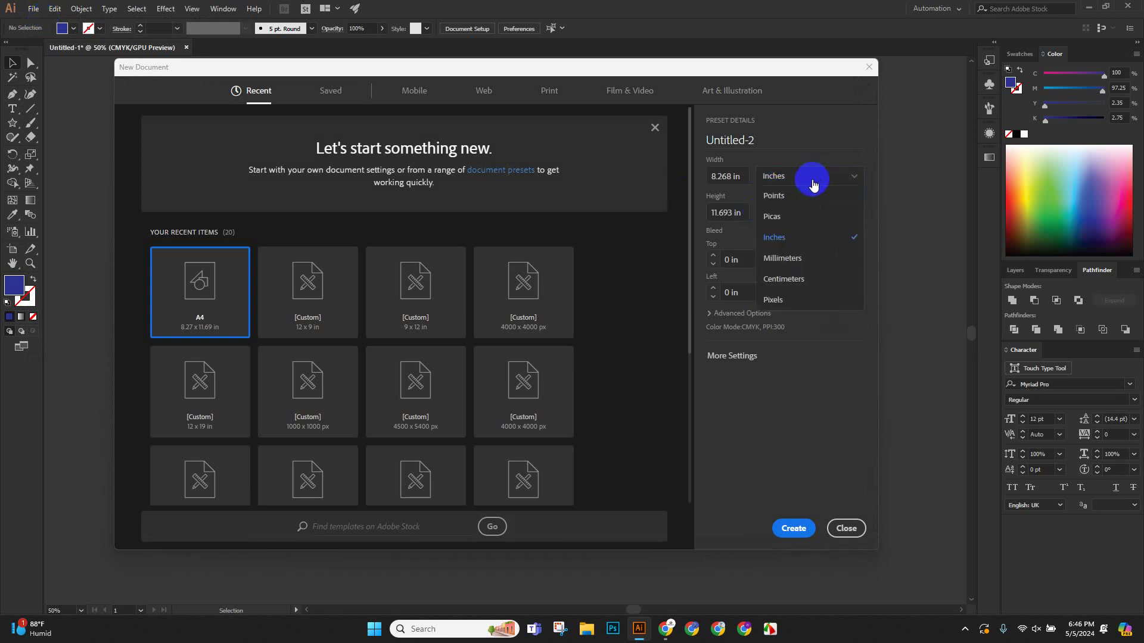
pyautogui.click(795, 300)
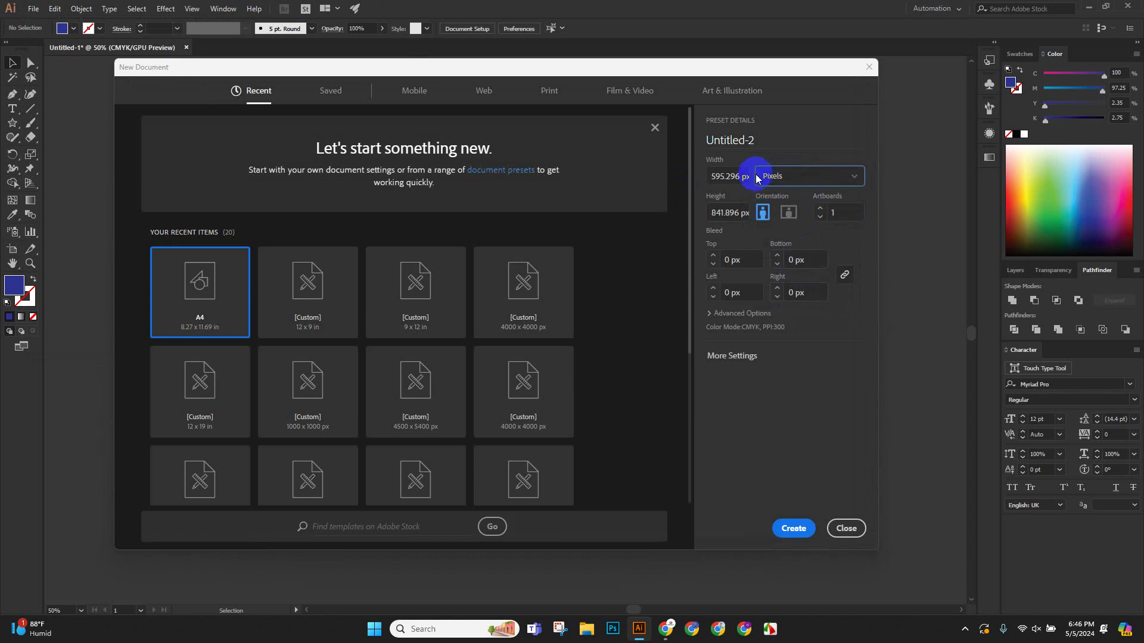
# Set the new document's width and height to 3000 px each and create it.
pyautogui.click(711, 175)
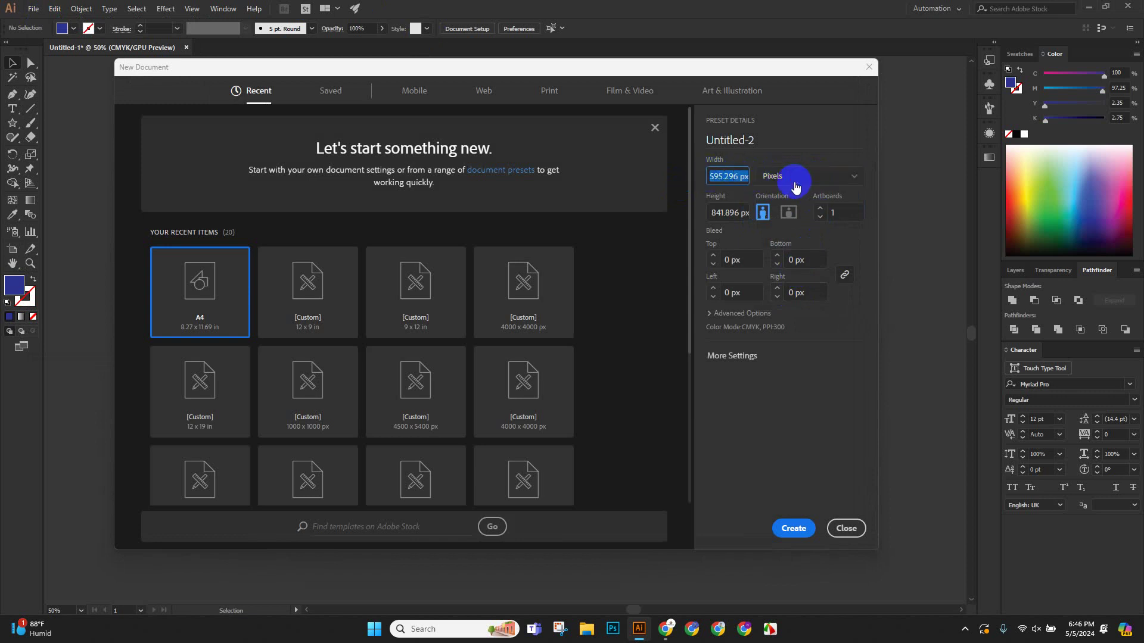
pyautogui.write('3000')
pyautogui.click(720, 212)
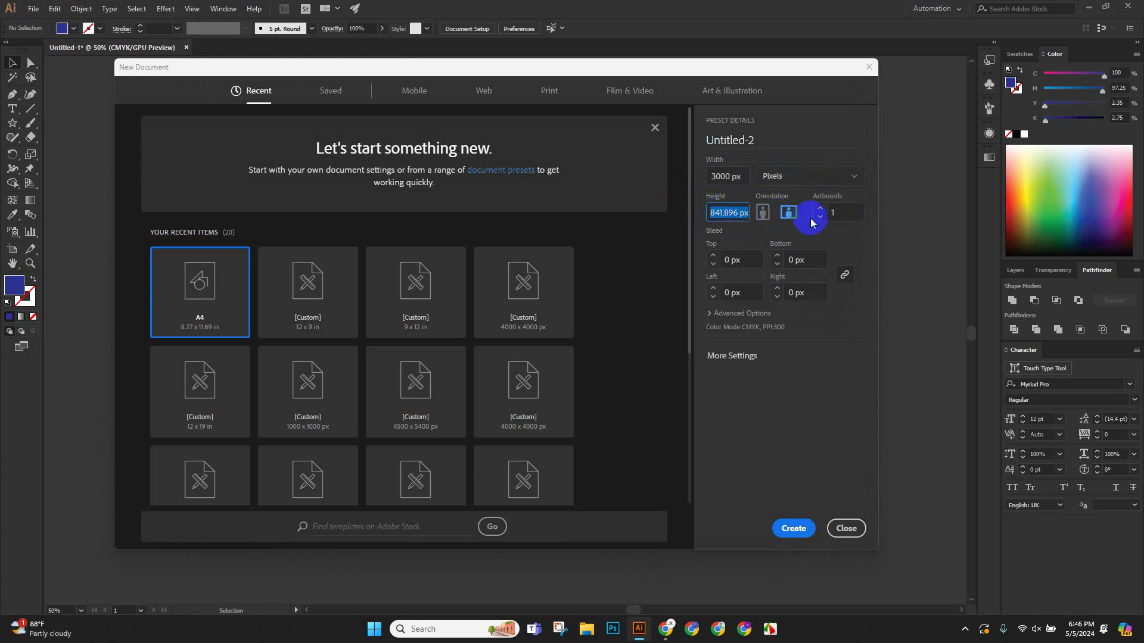
pyautogui.write('3000')
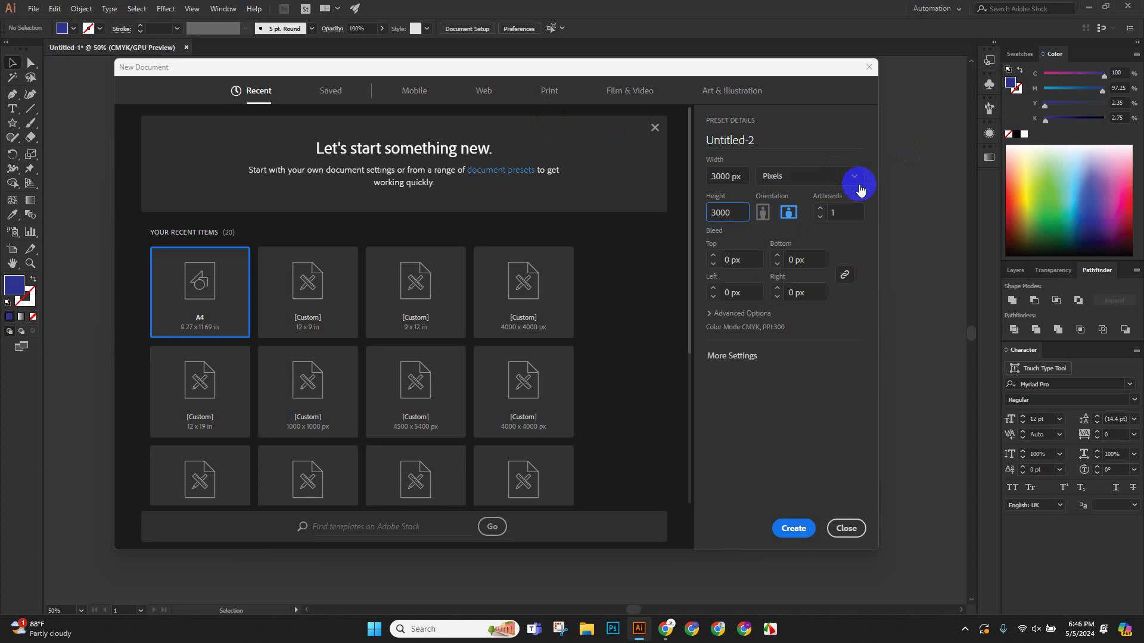
pyautogui.click(806, 531)
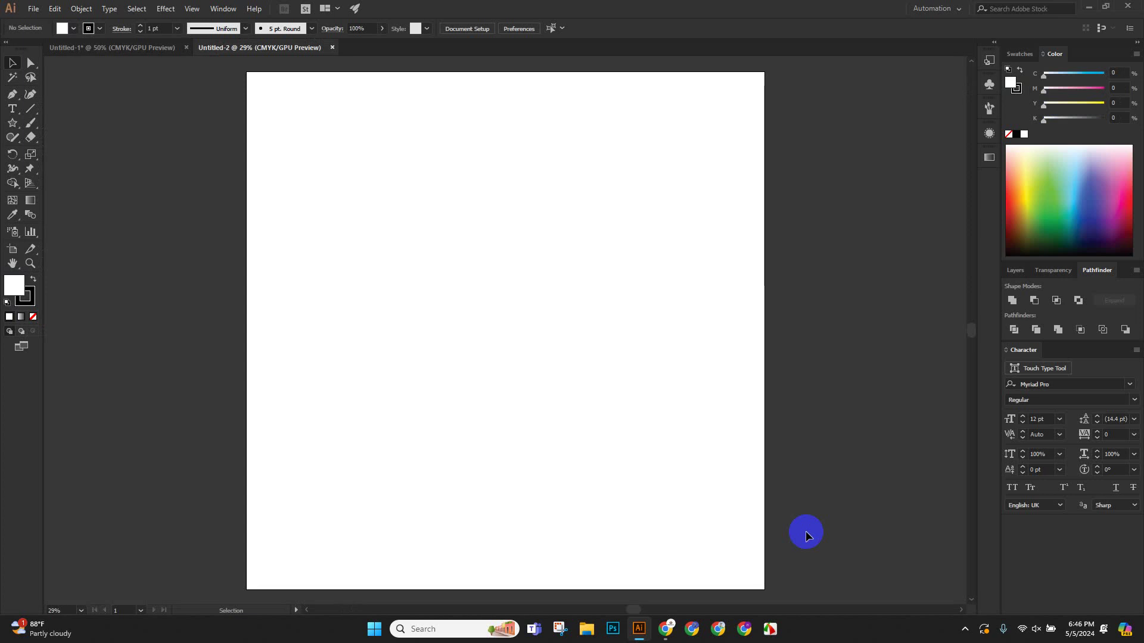
# Zoom out to examine the new square artboard against the canvas limits, and bring it back to a comfortable size.
pyautogui.hotkey('ctrl', '-')
pyautogui.hotkey('ctrl', '-')
pyautogui.hotkey('ctrl', '-')
pyautogui.hotkey('ctrl', '-')
pyautogui.hotkey('ctrl', '-')
pyautogui.hotkey('ctrl', '-')
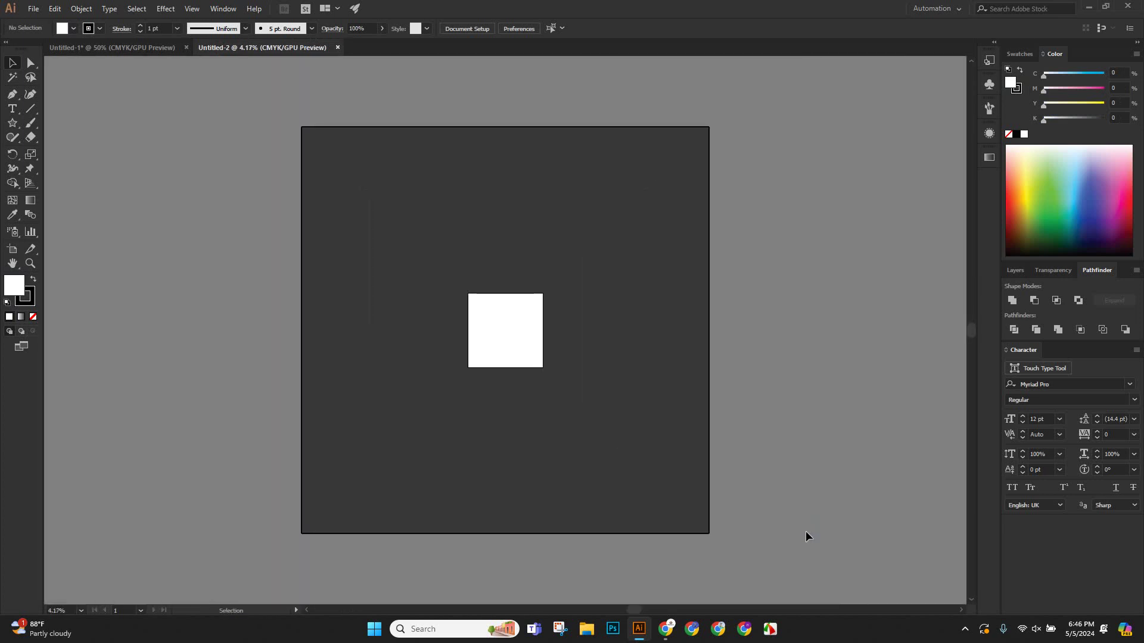
pyautogui.press('ctrl')
pyautogui.hotkey('ctrl', '0')
pyautogui.hotkey('ctrl', '-')
pyautogui.hotkey('ctrl', '-')
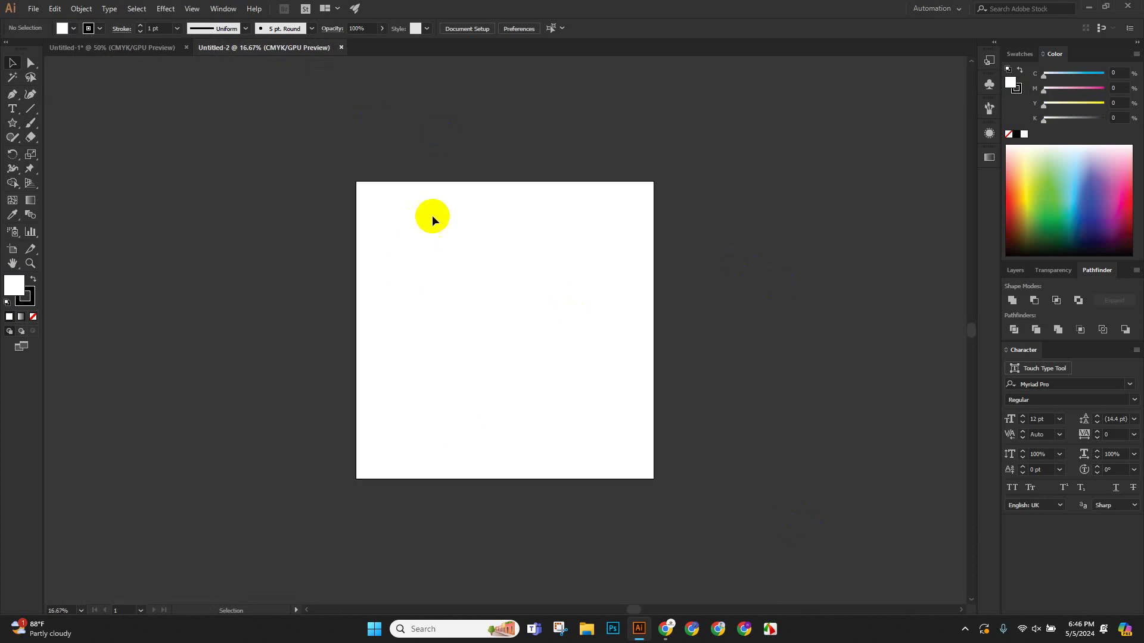
pyautogui.click(13, 124)
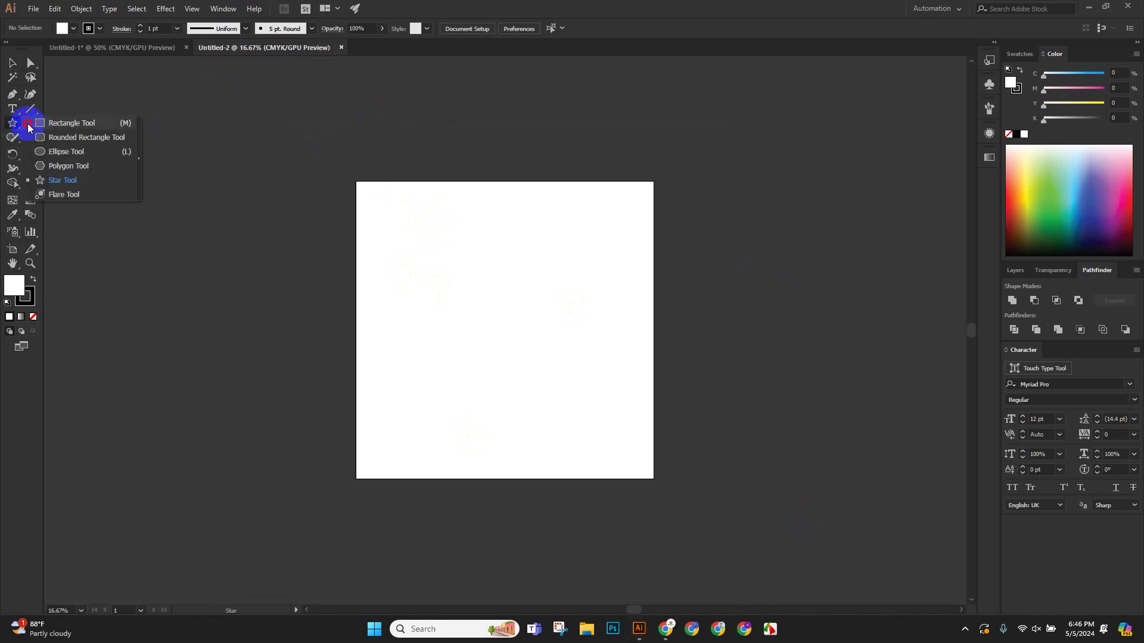
pyautogui.click(14, 124)
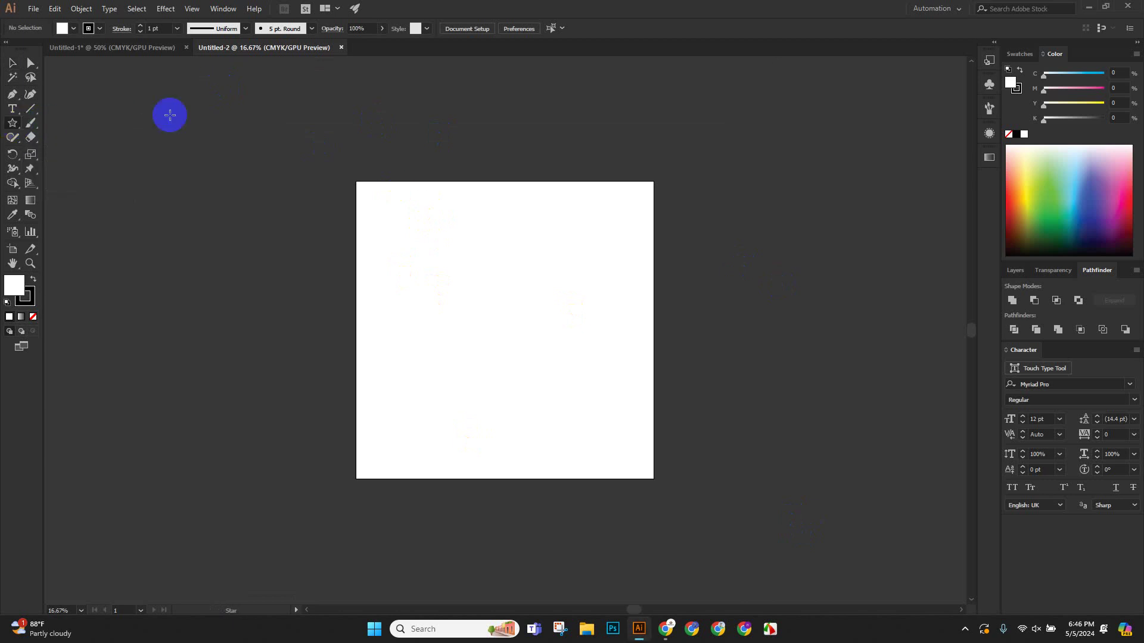
pyautogui.click(12, 61)
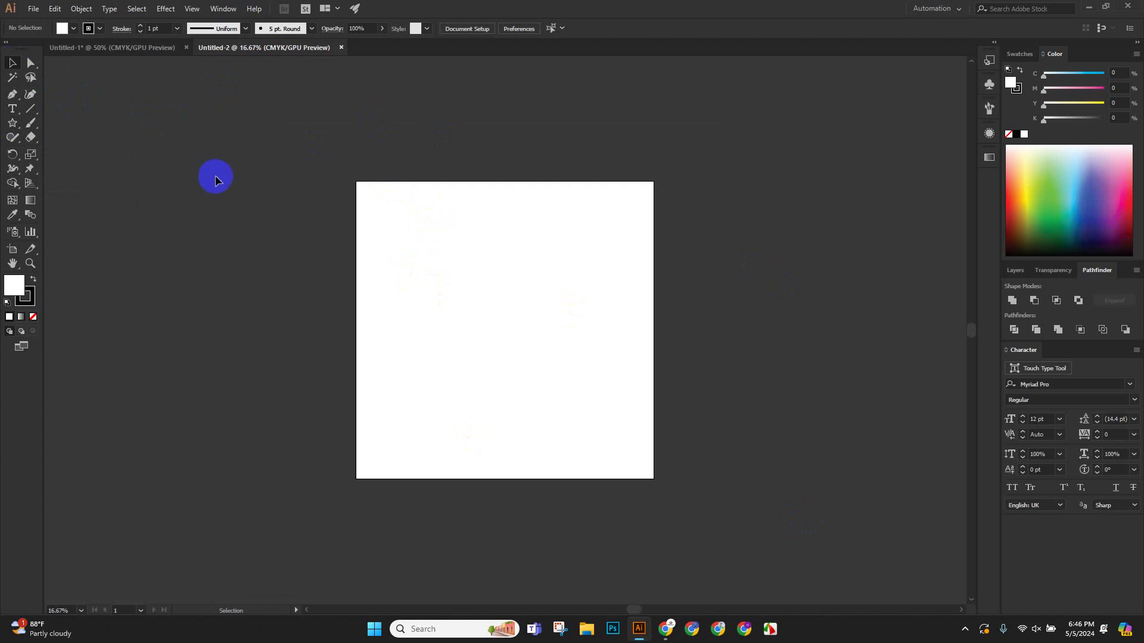
# Zoom out until the whole canvas around the artboard can be examined, and fit the artboard back in the window.
pyautogui.hotkey('ctrl', '-')
pyautogui.hotkey('ctrl', '-')
pyautogui.hotkey('ctrl', '-')
pyautogui.hotkey('ctrl', '-')
pyautogui.hotkey('ctrl', '-')
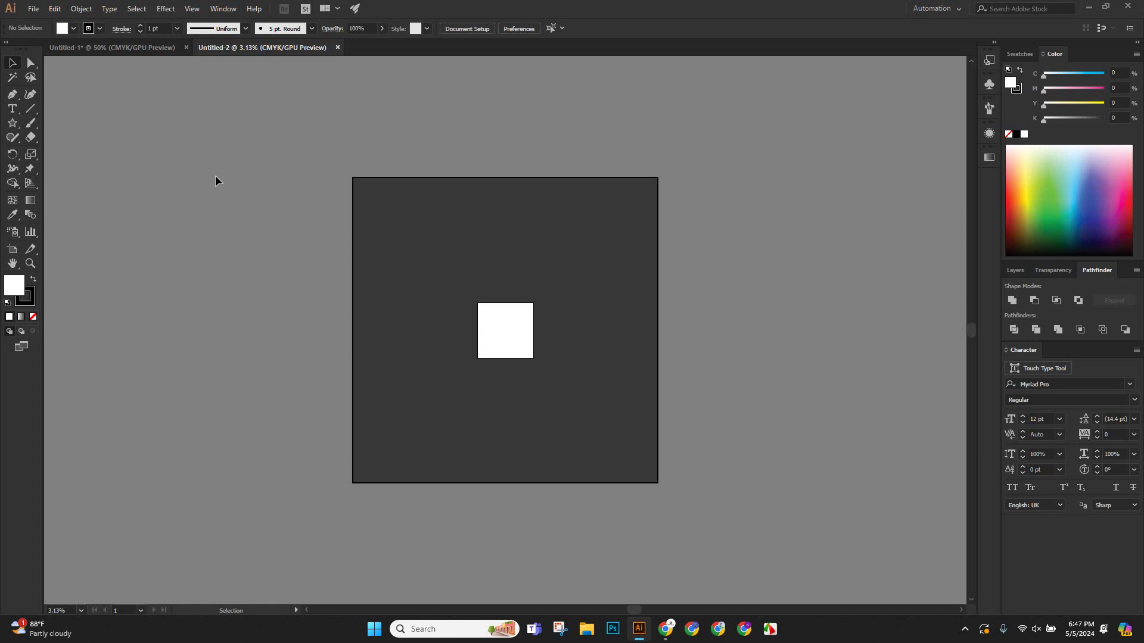
pyautogui.click(216, 176)
pyautogui.hotkey('ctrl', '0')
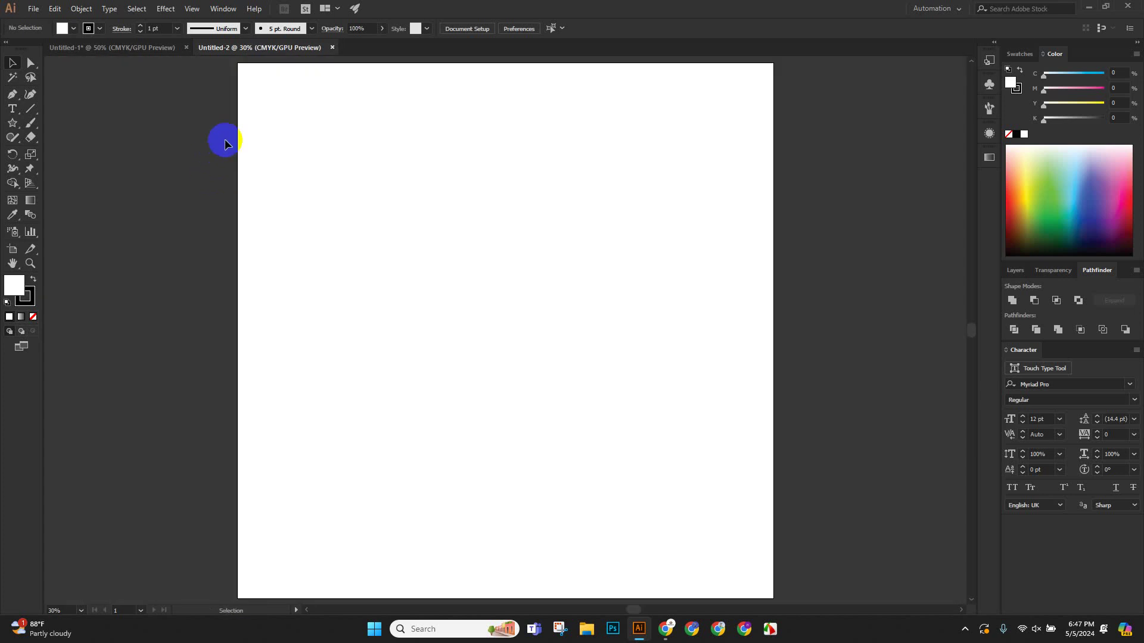
# Set the stroke to none for new objects and make the white fill the active colour.
pyautogui.click(29, 301)
pyautogui.click(35, 317)
pyautogui.click(16, 284)
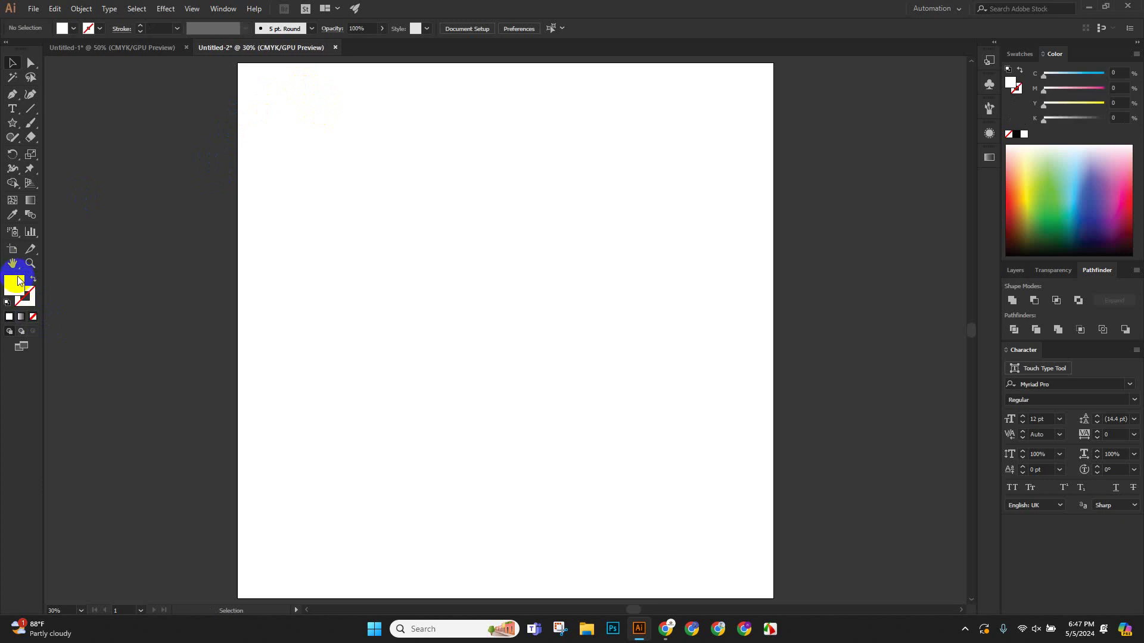
# Create a 3000 x 3000 px rectangle with the Rectangle tool, starting from a point in the artboard's upper-left area.
pyautogui.click(13, 127)
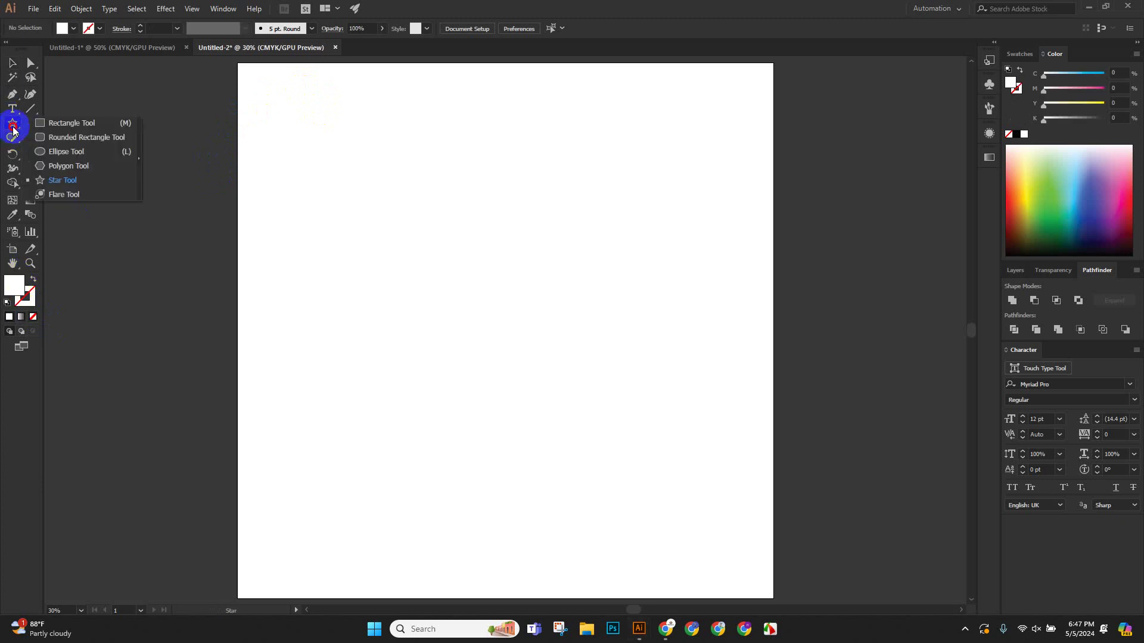
pyautogui.click(67, 121)
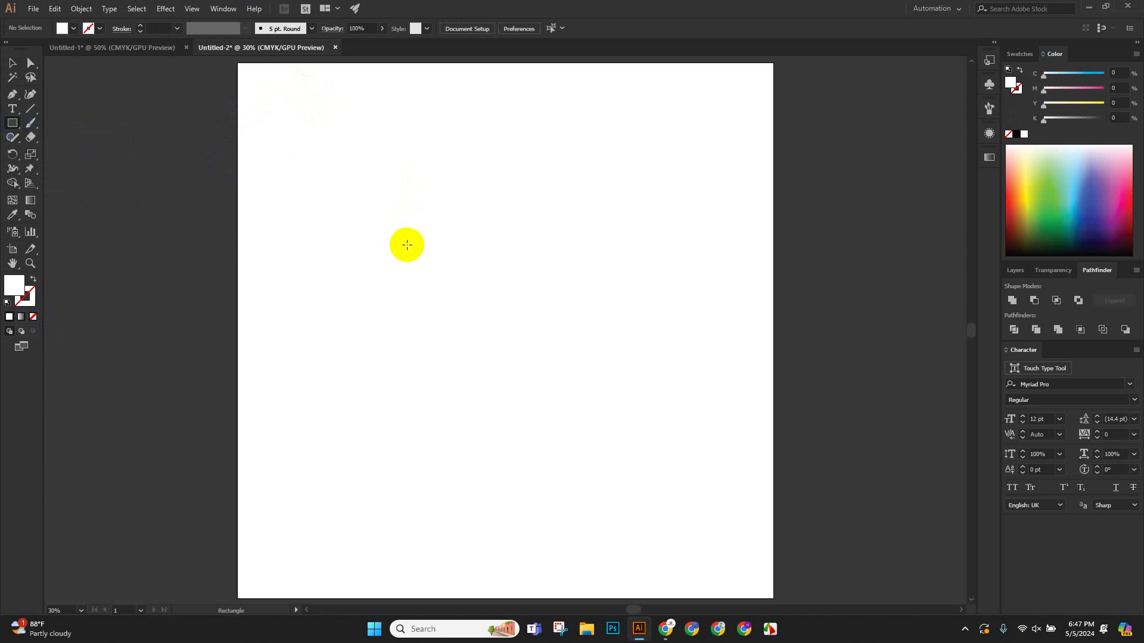
pyautogui.click(406, 245)
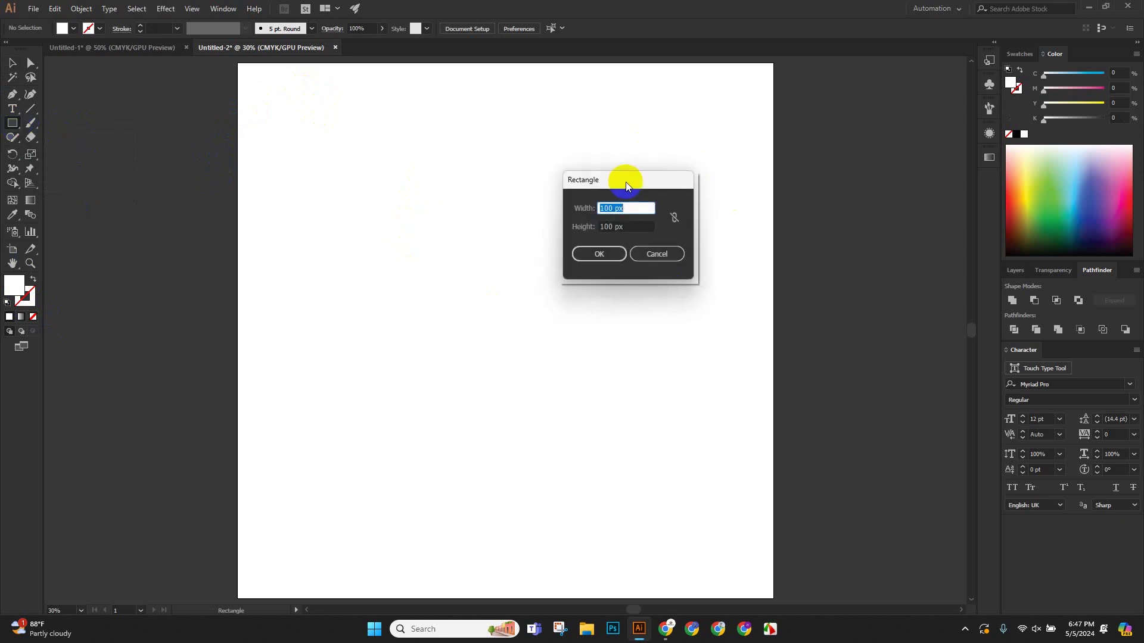
pyautogui.moveTo(624, 180); pyautogui.dragTo(146, 158)
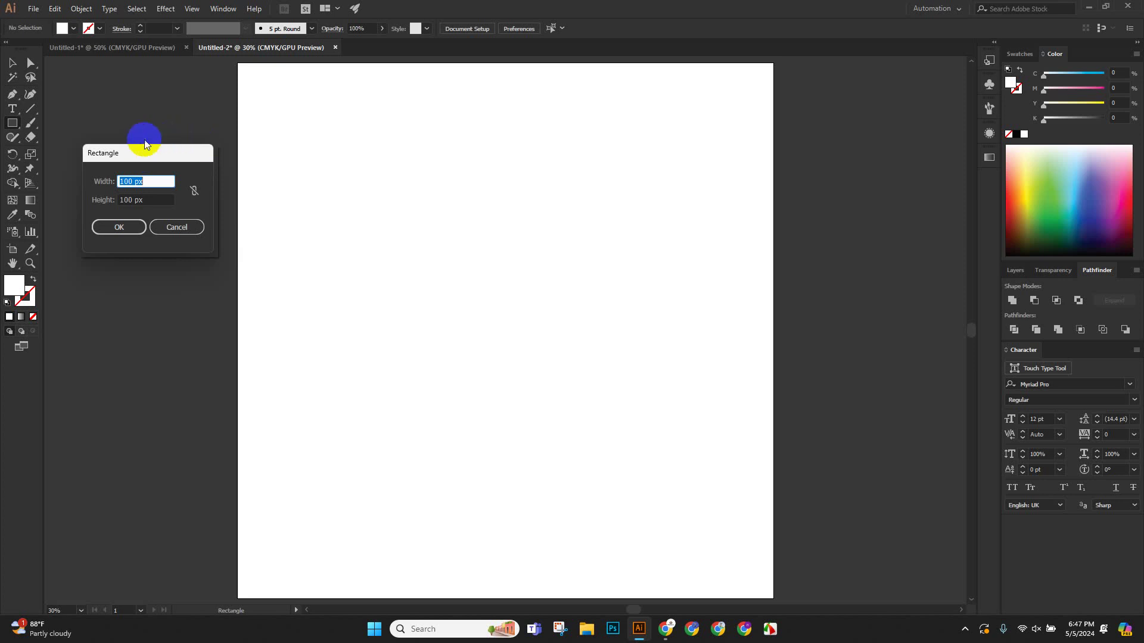
pyautogui.moveTo(141, 149); pyautogui.dragTo(161, 124)
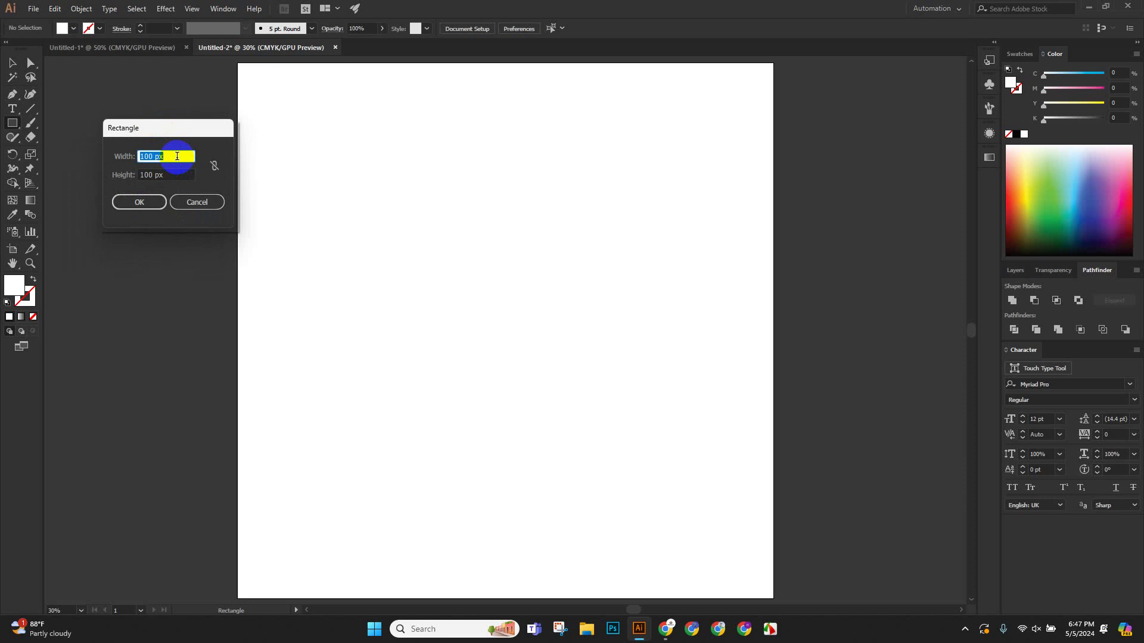
pyautogui.write('3000')
pyautogui.press('Tab')
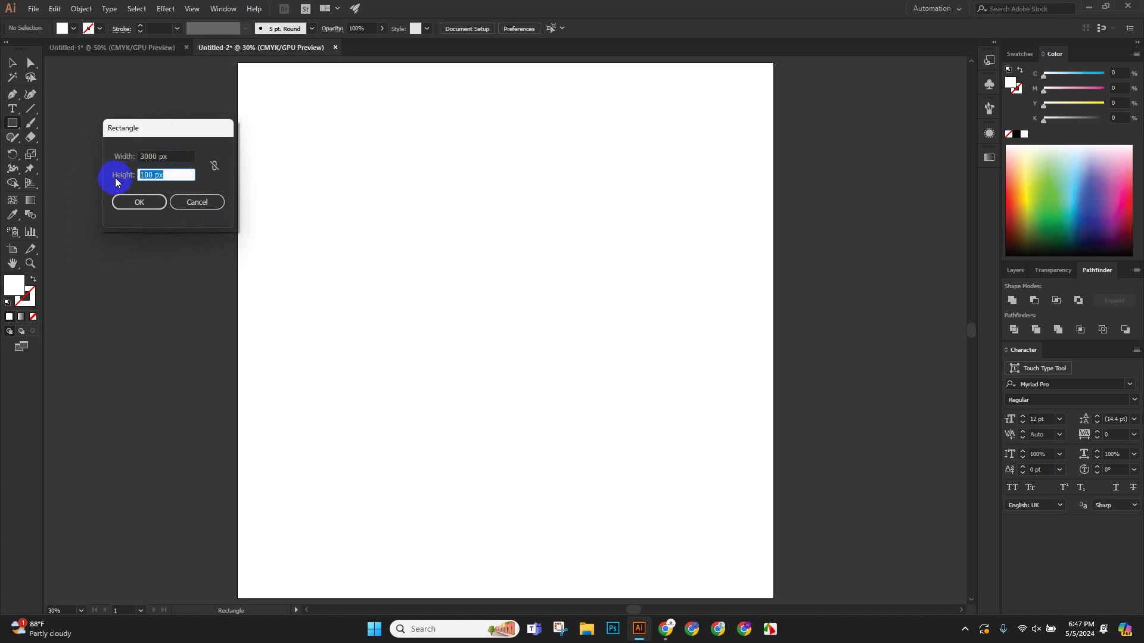
pyautogui.write('3000')
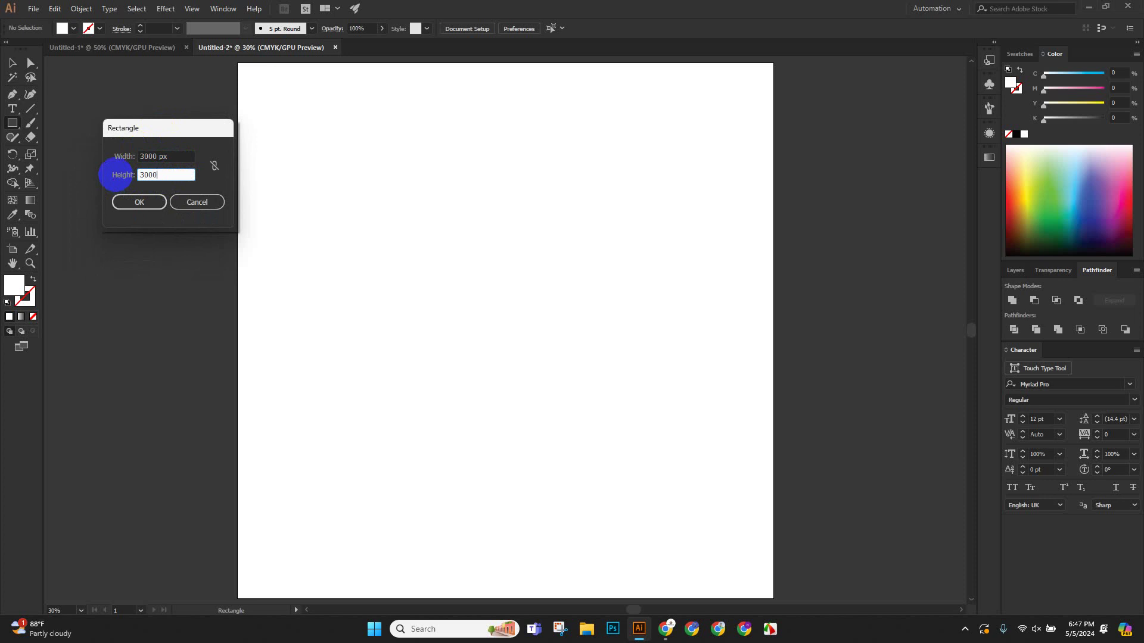
pyautogui.click(151, 205)
# Fill the new square with black so that it stands out from the white artboard.
pyautogui.scroll(-5, 592, 196)
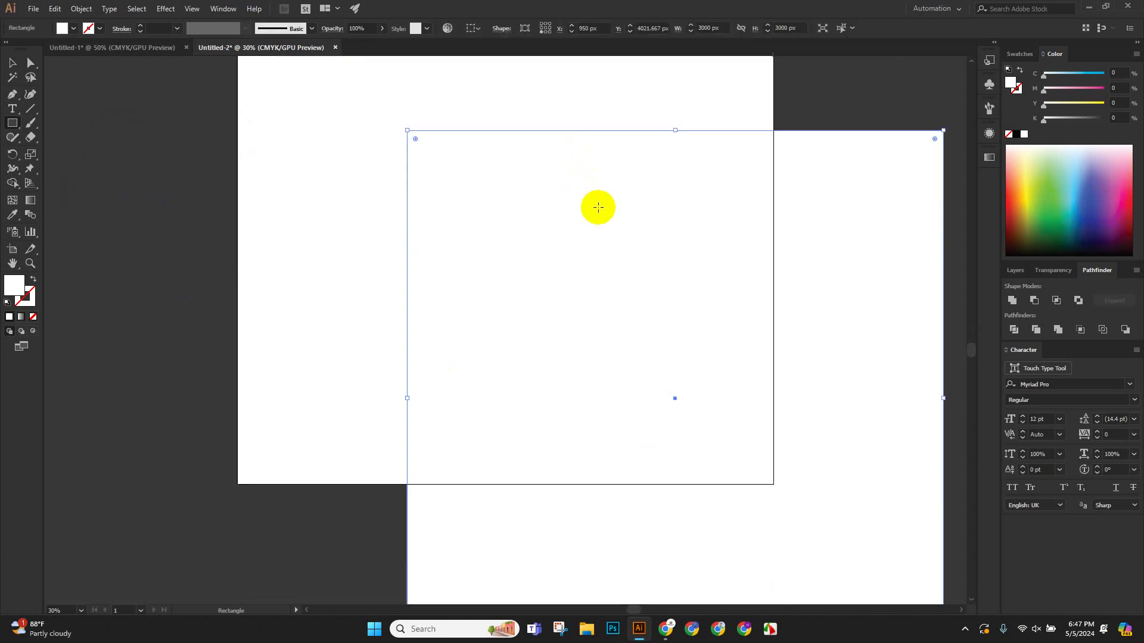
pyautogui.scroll(2, 620, 234)
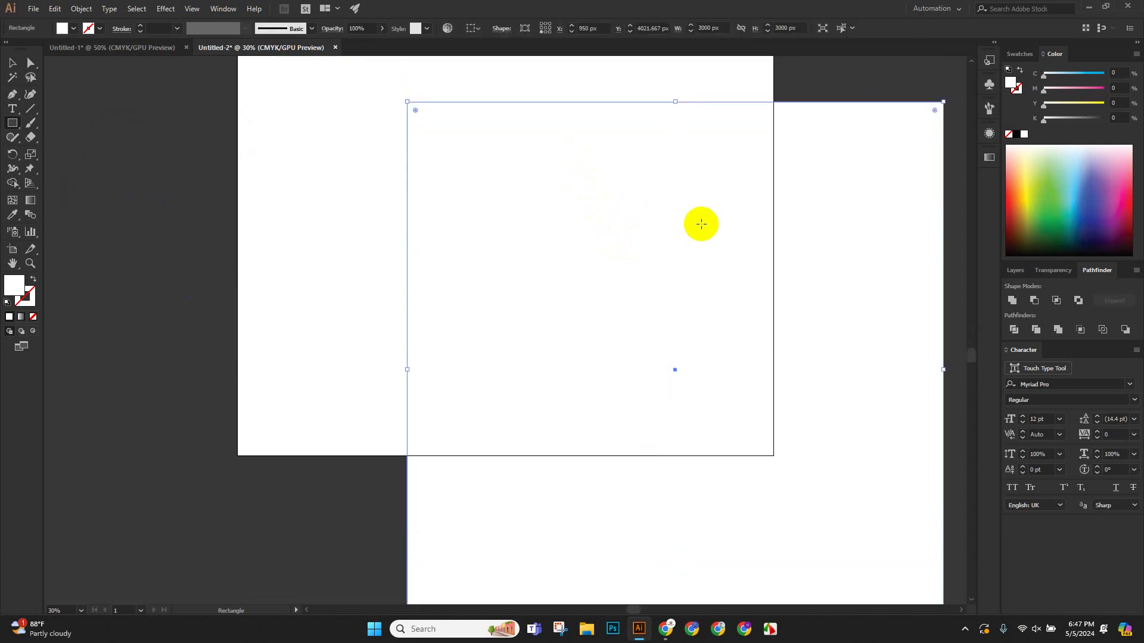
pyautogui.hotkey('ctrl', '-')
pyautogui.hotkey('ctrl', '-')
pyautogui.hotkey('ctrl', '-')
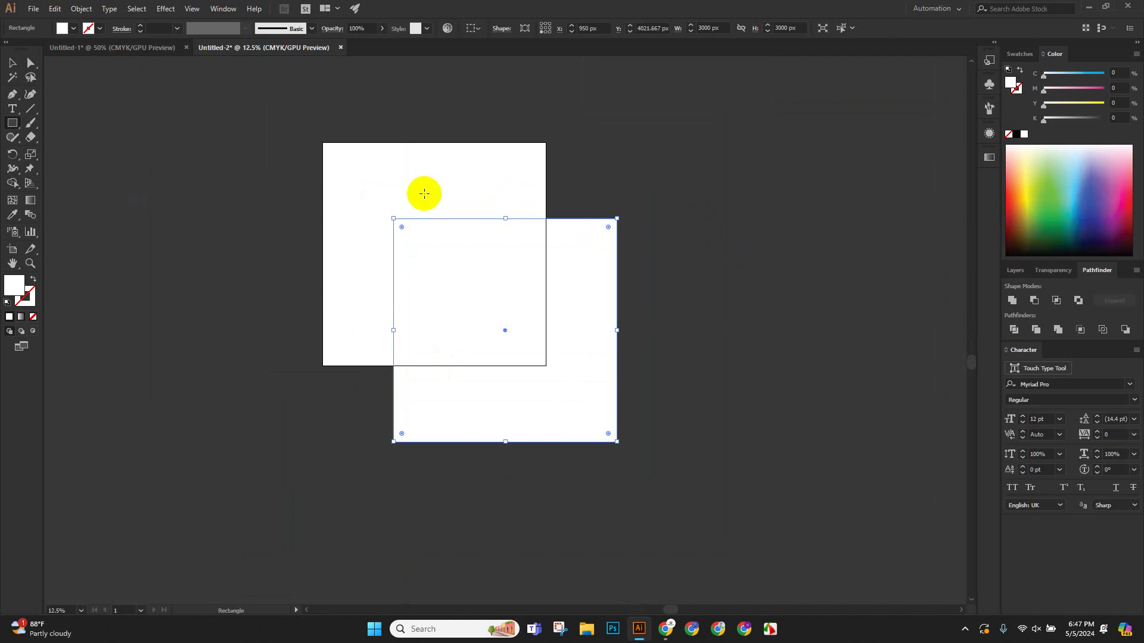
pyautogui.click(1019, 135)
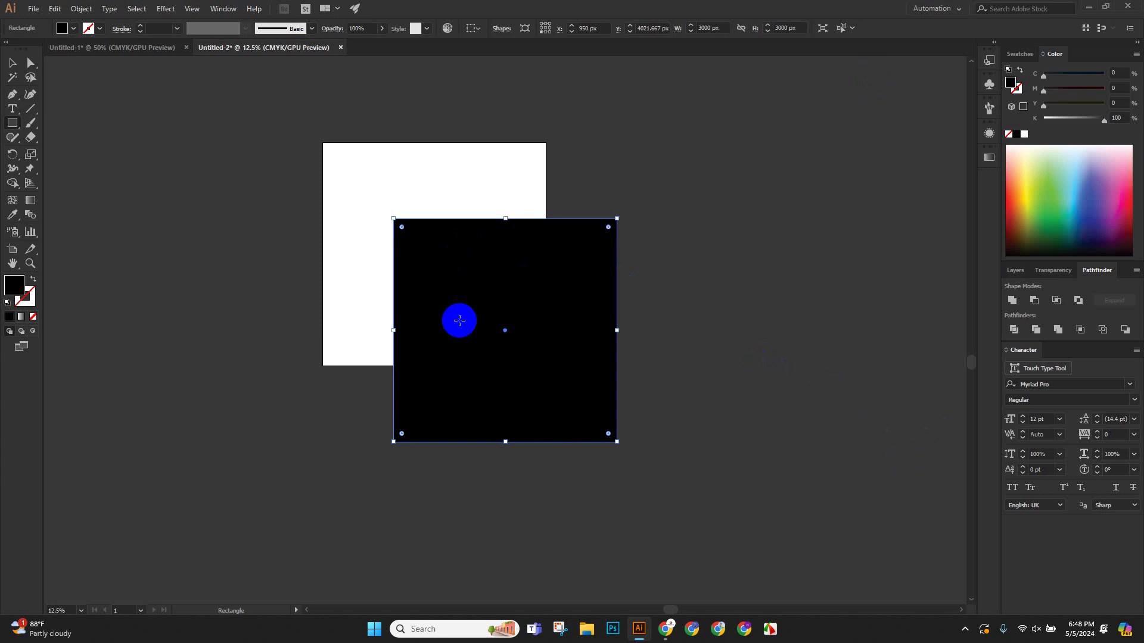
# Move the black square almost exactly over the artboard, and move it off again to just beside the artboard's right edge.
pyautogui.click(12, 63)
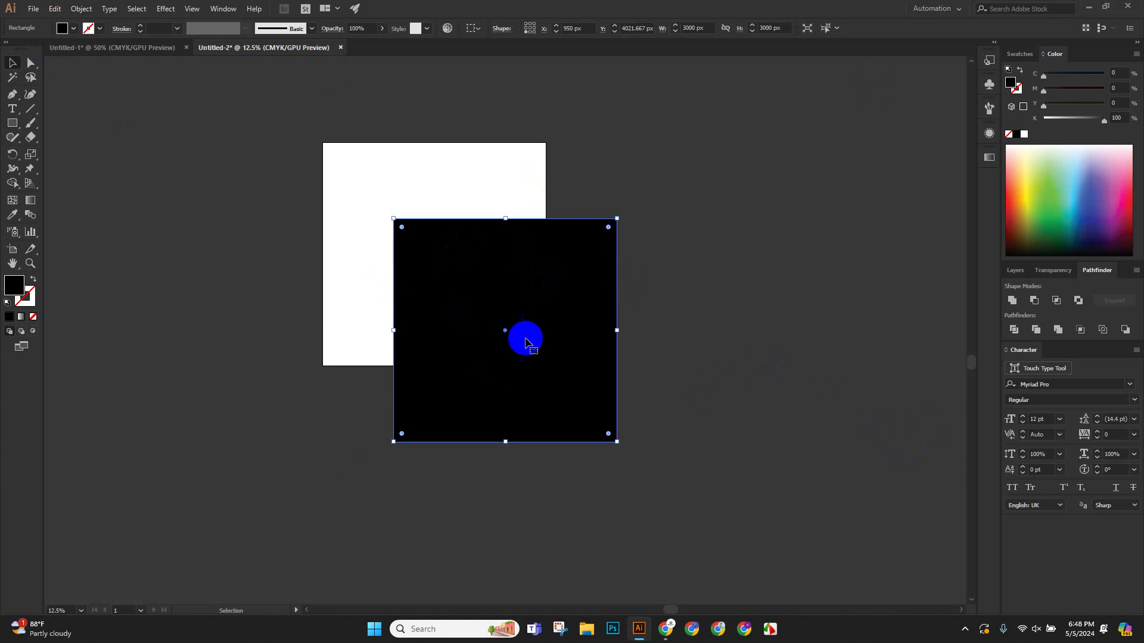
pyautogui.moveTo(444, 412); pyautogui.dragTo(370, 329)
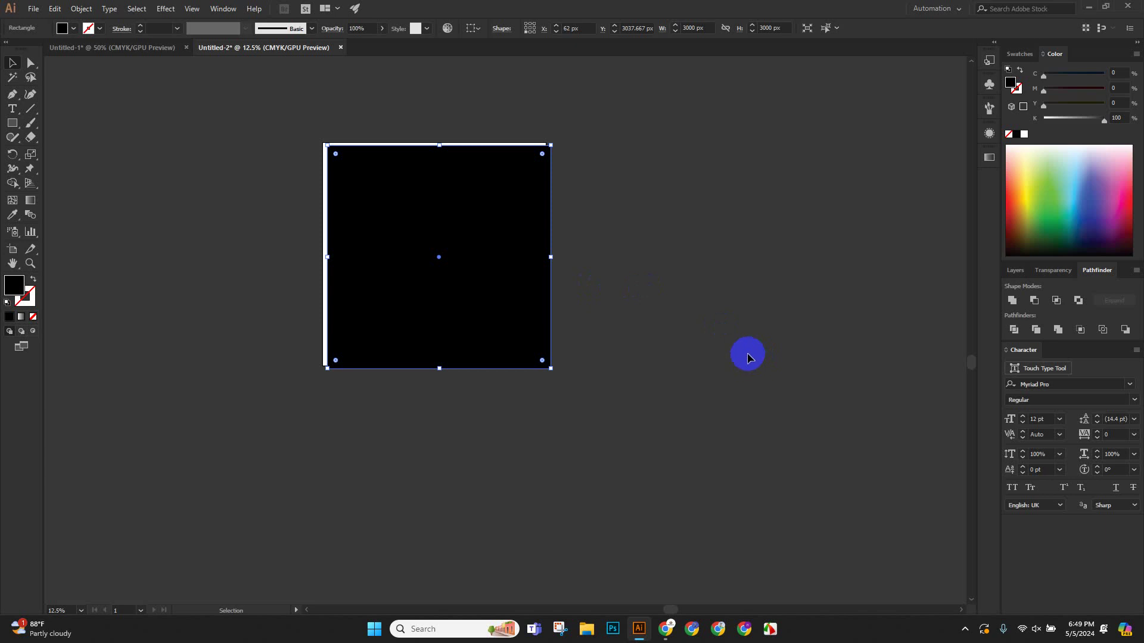
pyautogui.moveTo(370, 204); pyautogui.dragTo(611, 300)
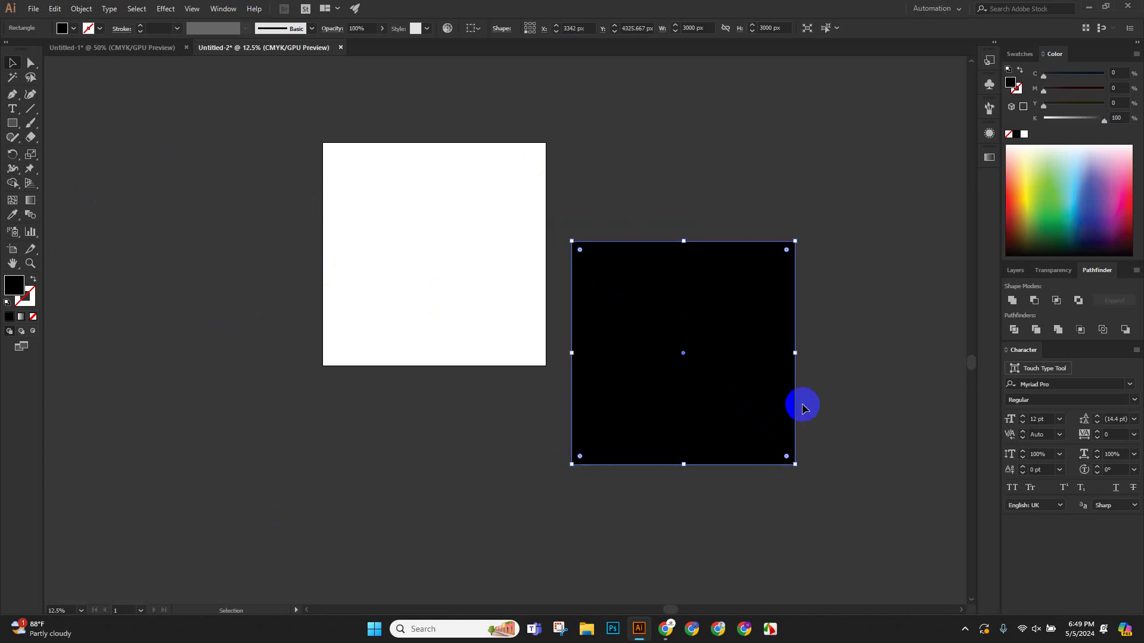
pyautogui.moveTo(662, 313); pyautogui.dragTo(641, 269)
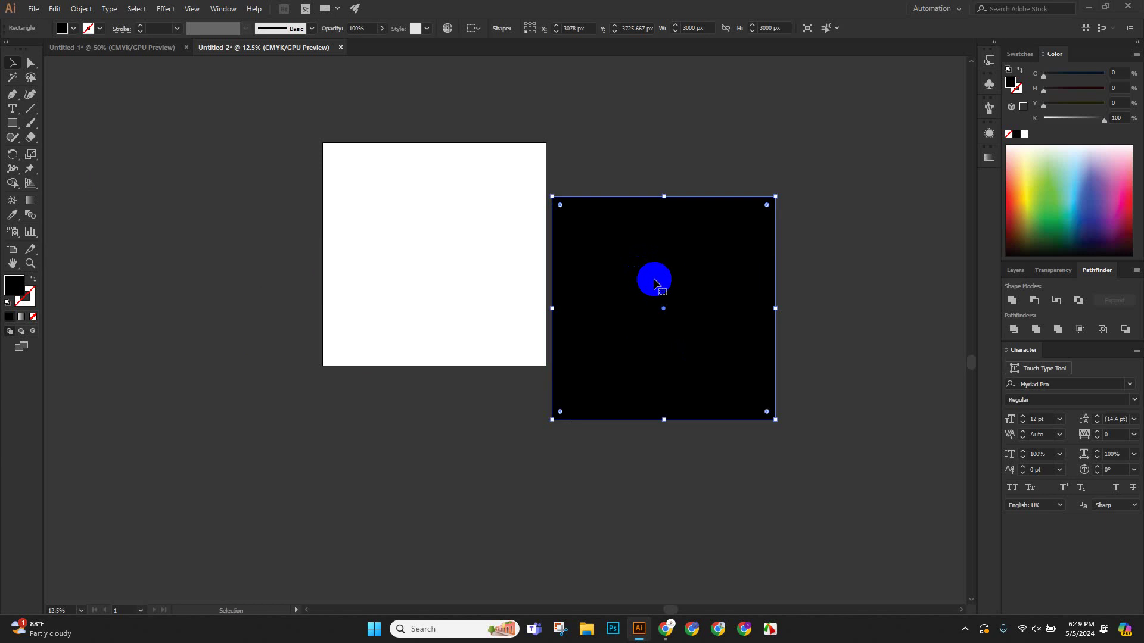
# Move the black square partly over the artboard's lower right, and place a copy of it to the right at about X 3846 px, Y 4326 px.
pyautogui.hotkey('ctrl', '0')
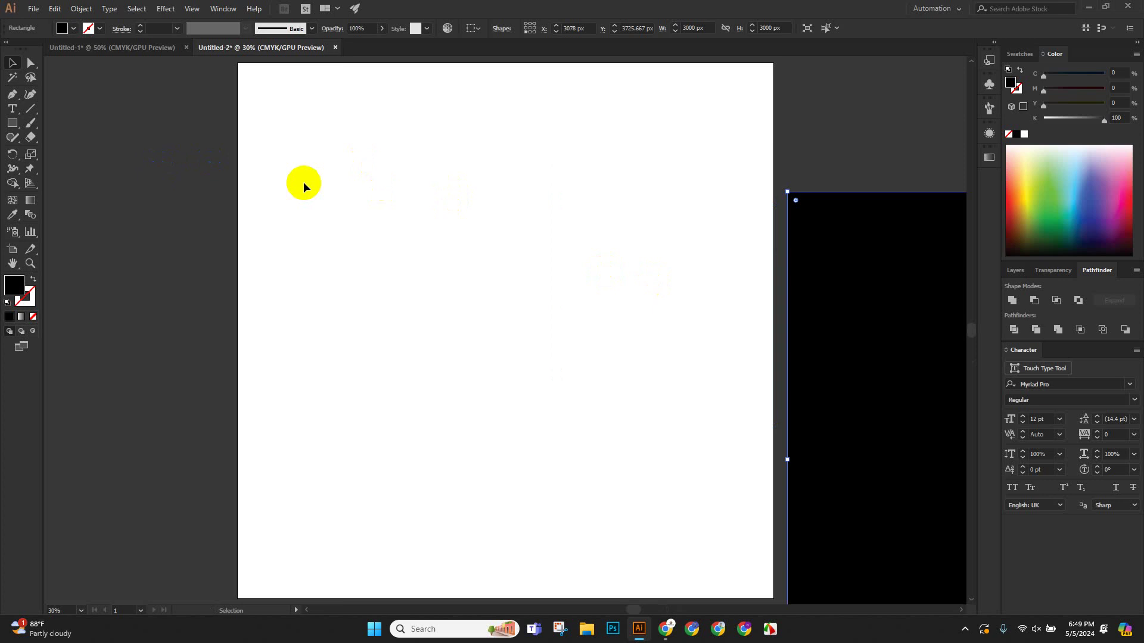
pyautogui.hotkey('ctrl', '-')
pyautogui.hotkey('ctrl', '-')
pyautogui.hotkey('ctrl', '-')
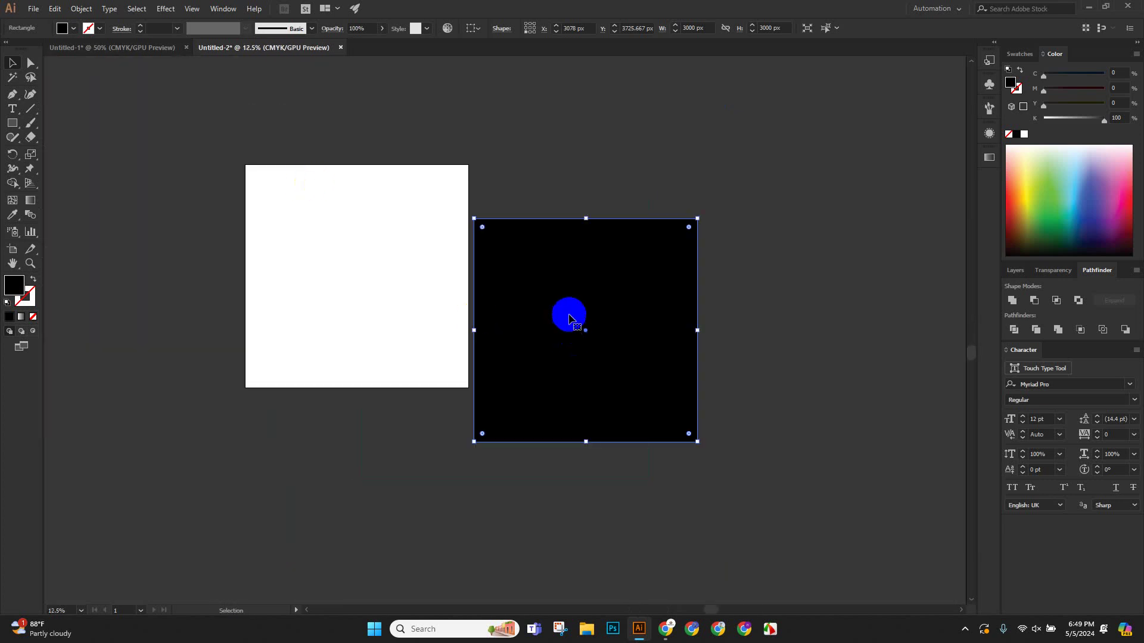
pyautogui.moveTo(569, 319); pyautogui.dragTo(400, 347)
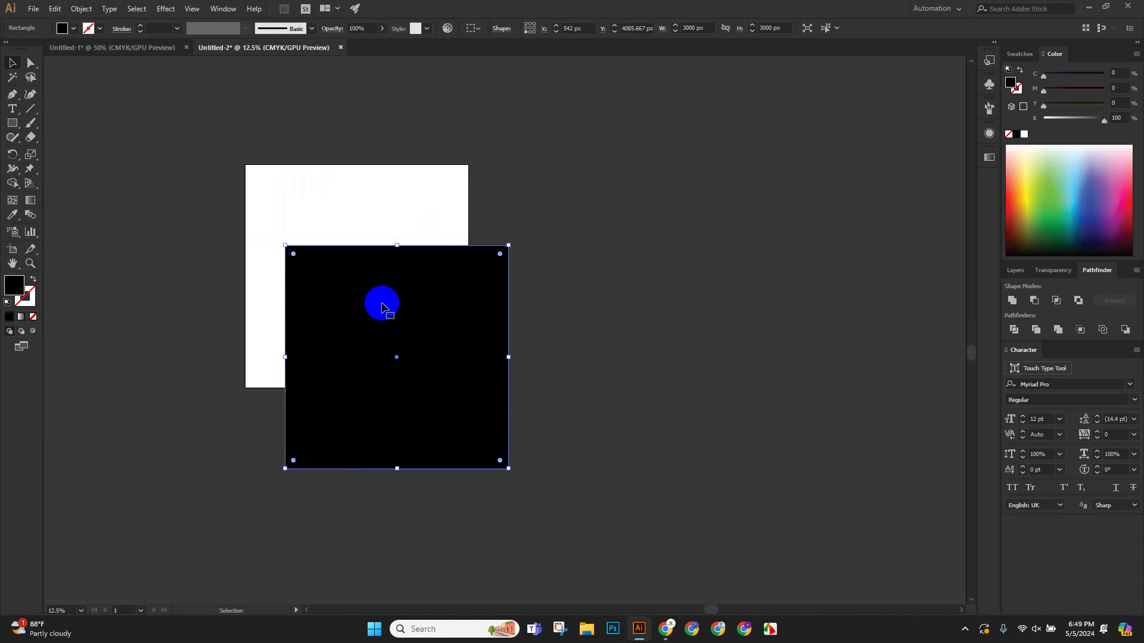
pyautogui.moveTo(359, 308); pyautogui.dragTo(605, 326)
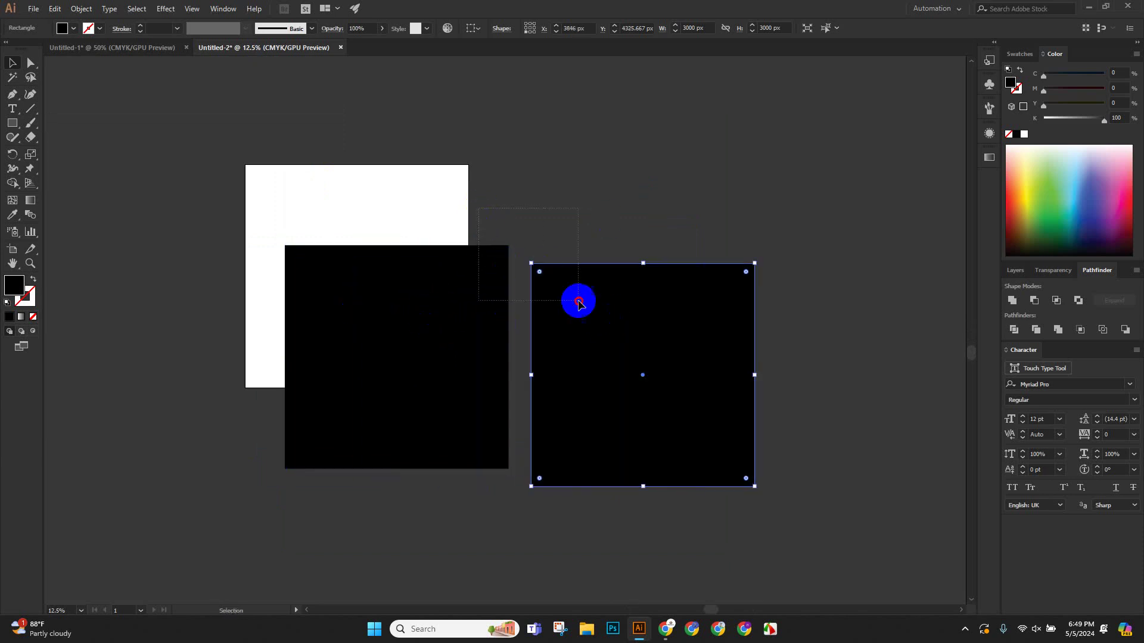
# Select and deselect both squares, and move the left one down and left to about X -554 px, Y 4494 px.
pyautogui.hotkey('ctrl', 'a')
pyautogui.click(558, 226)
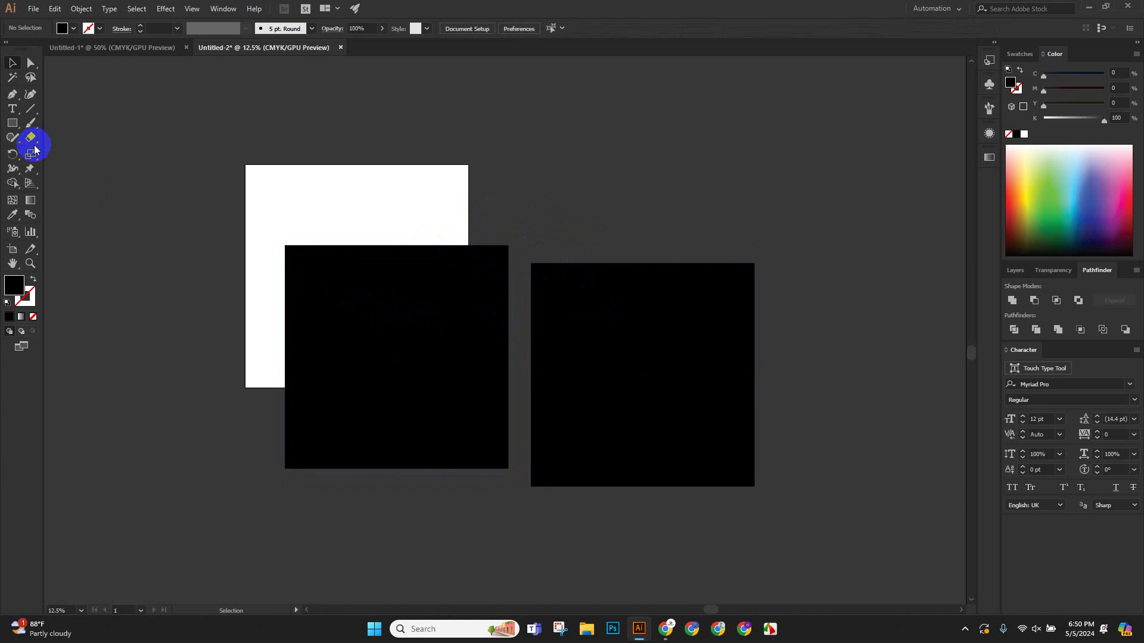
pyautogui.click(451, 311)
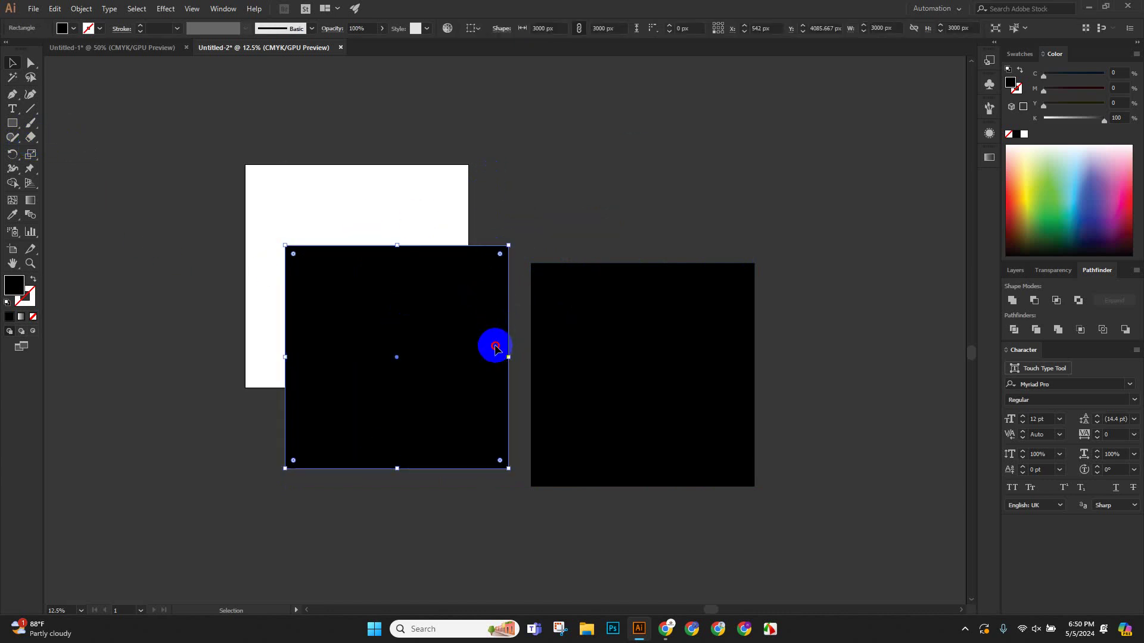
pyautogui.moveTo(495, 346); pyautogui.dragTo(413, 376)
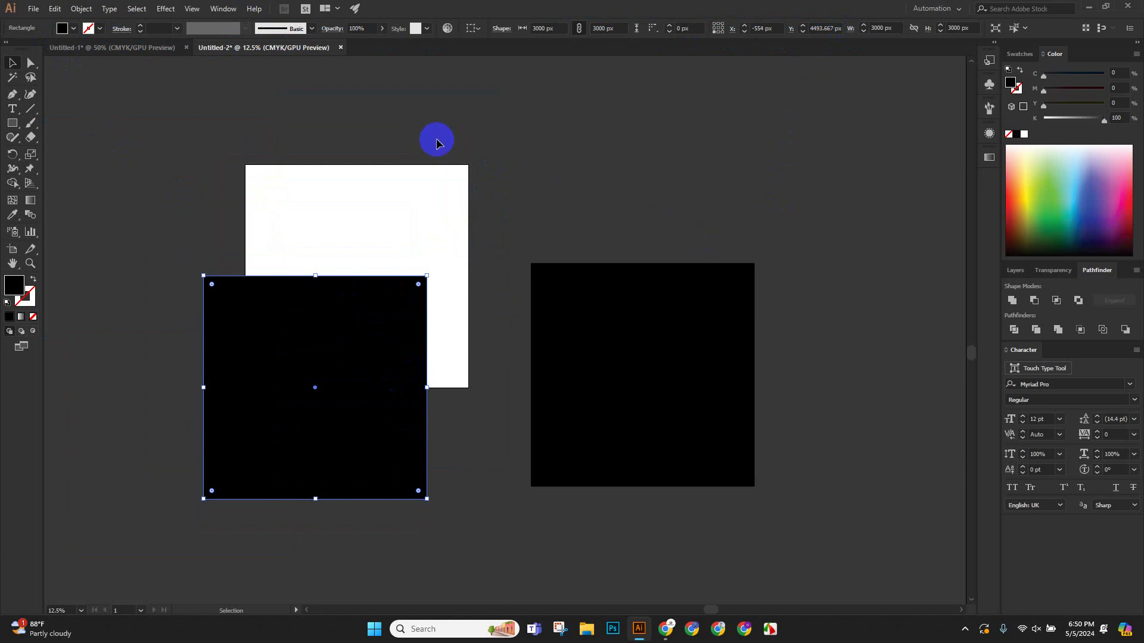
# Select both black squares with a selection marquee, deselect them, select them again one by one, and clear the selection.
pyautogui.moveTo(741, 168); pyautogui.dragTo(294, 439)
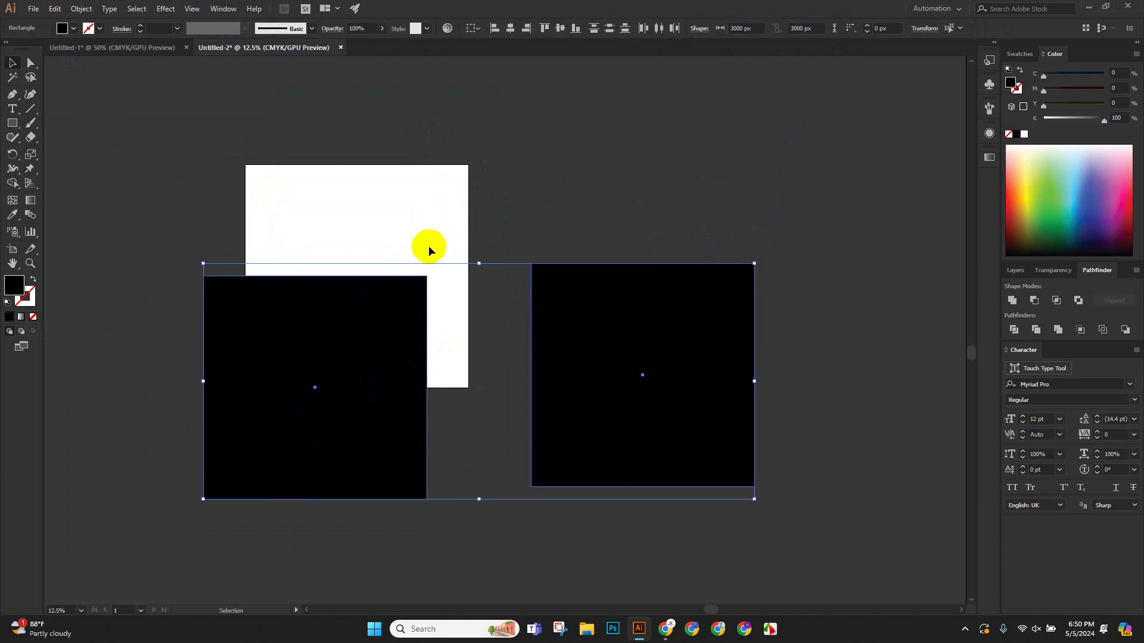
pyautogui.click(576, 195)
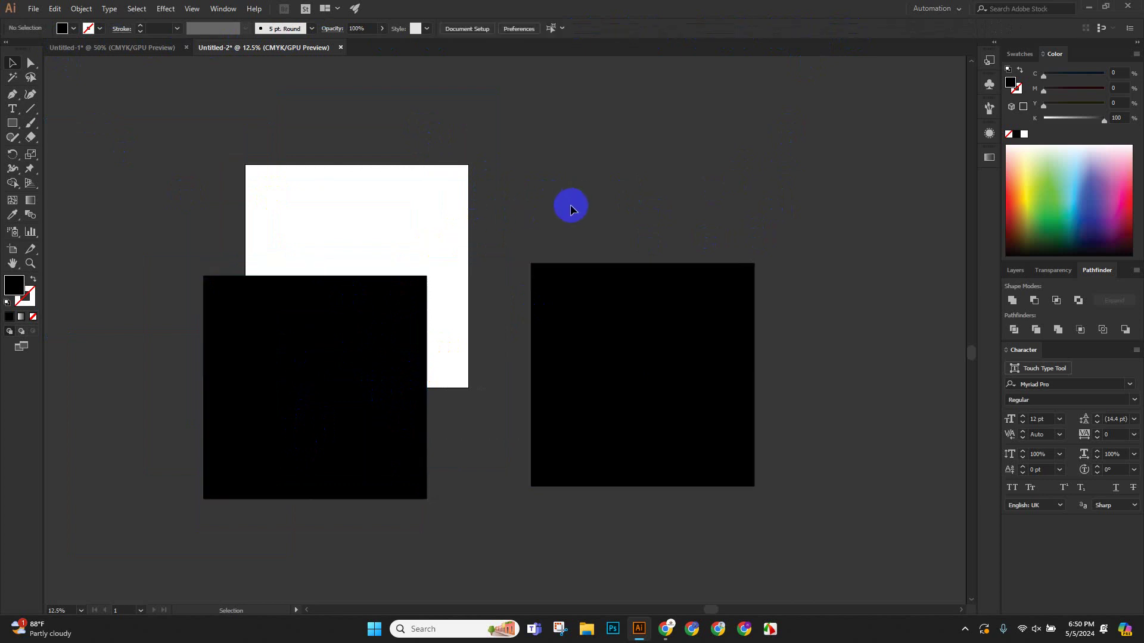
pyautogui.click(378, 309)
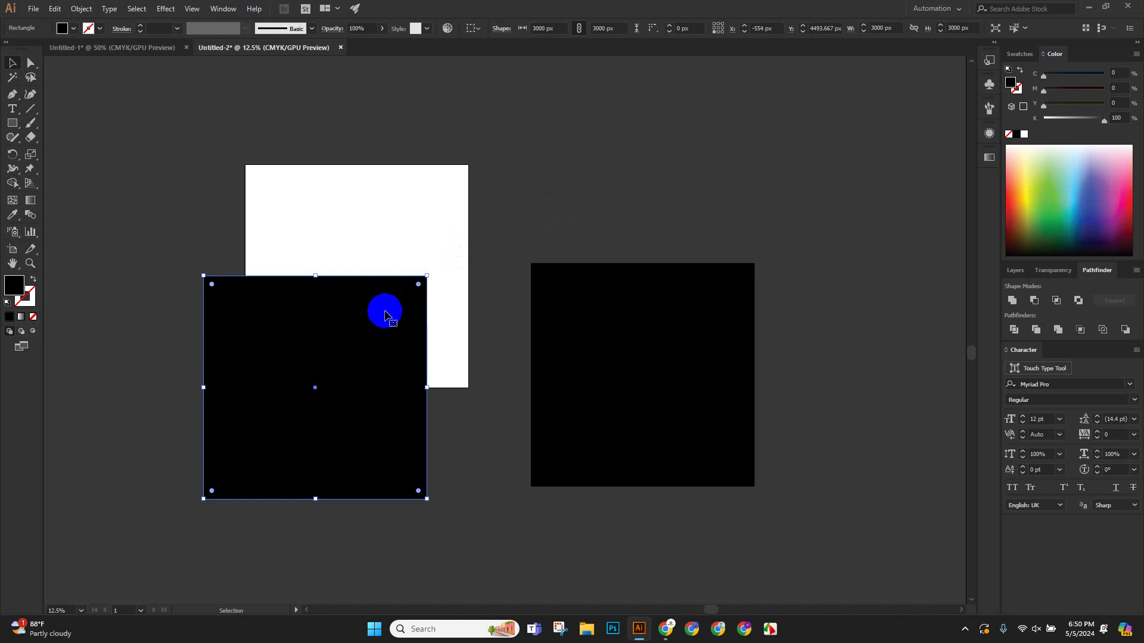
pyautogui.keyDown('shift'); pyautogui.click(570, 311); pyautogui.keyUp('shift')
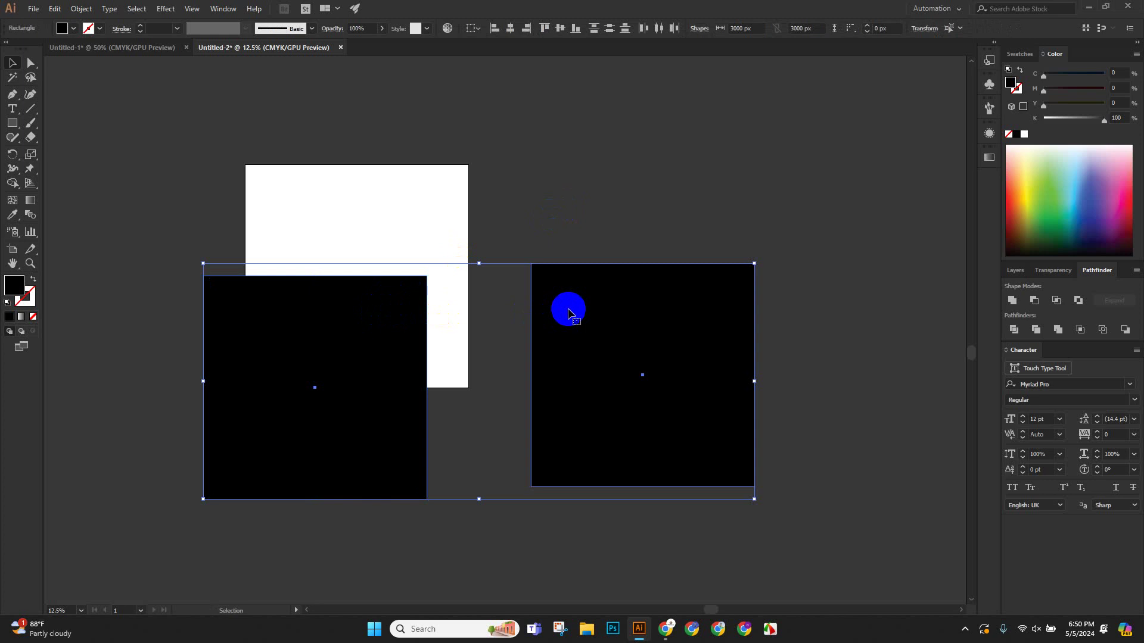
pyautogui.click(570, 201)
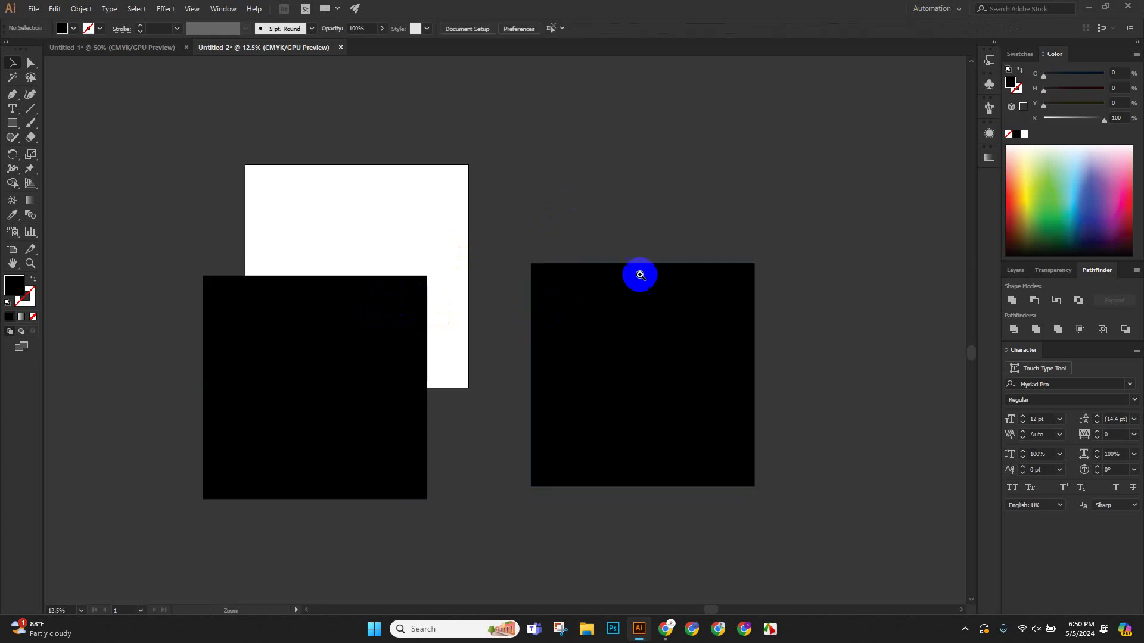
# Place two more copies of the black square, one above and one below the existing pair.
pyautogui.scroll(-3, 638, 275)
pyautogui.moveTo(635, 382); pyautogui.dragTo(628, 202)
pyautogui.scroll(3, 685, 243)
pyautogui.press('v')
pyautogui.click(513, 148)
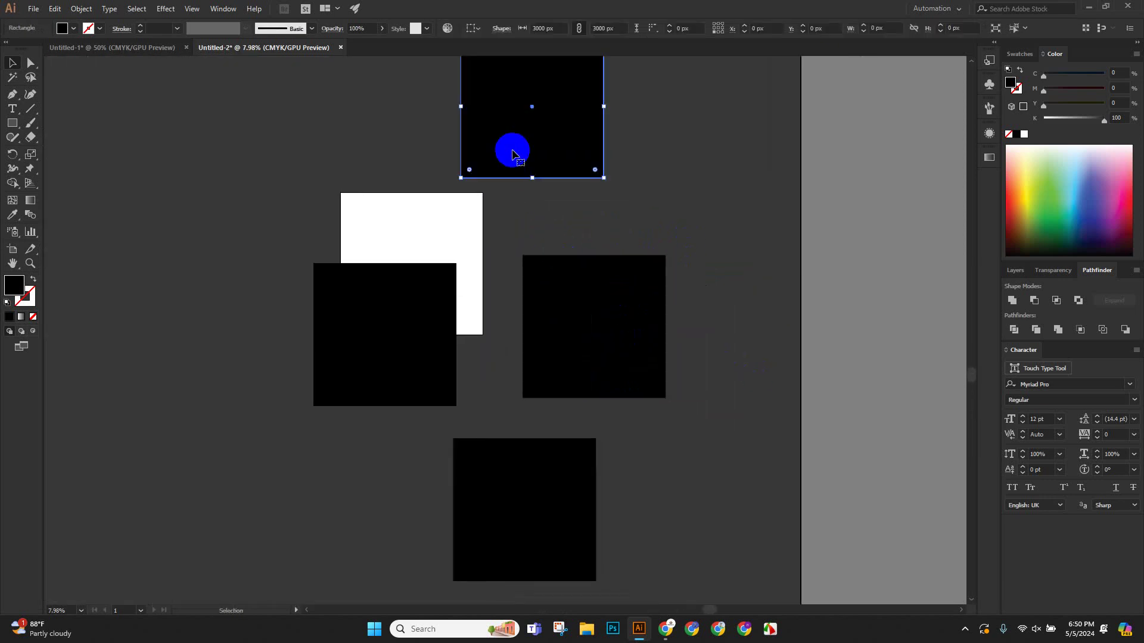
# Select all four black squares together with a marquee, clear the selection, and select only the bottom square.
pyautogui.click(376, 346)
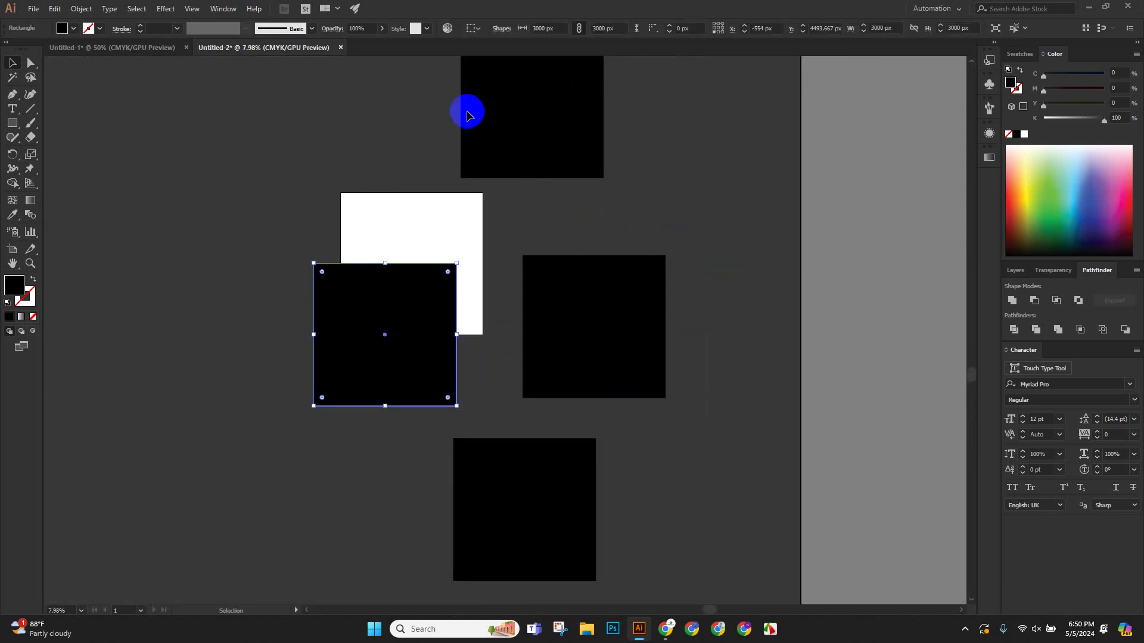
pyautogui.click(423, 111)
pyautogui.hotkey('ctrl', 'space')
pyautogui.keyDown('ctrl'); pyautogui.keyDown('alt'); pyautogui.click(532, 188); pyautogui.keyUp('alt'); pyautogui.keyUp('ctrl')
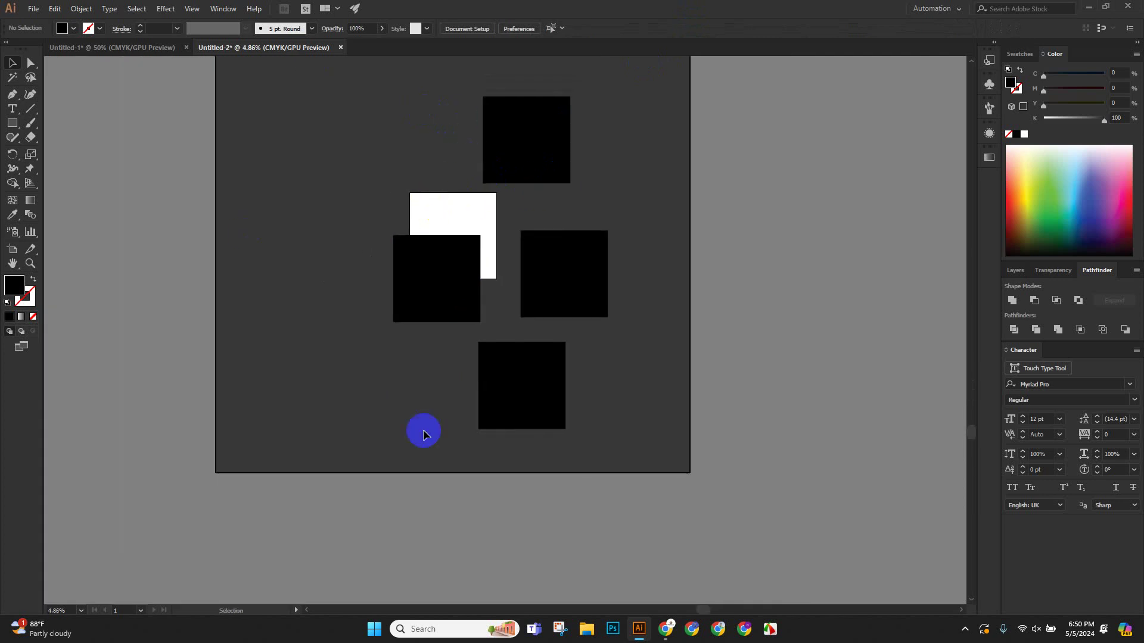
pyautogui.moveTo(357, 66); pyautogui.dragTo(624, 420)
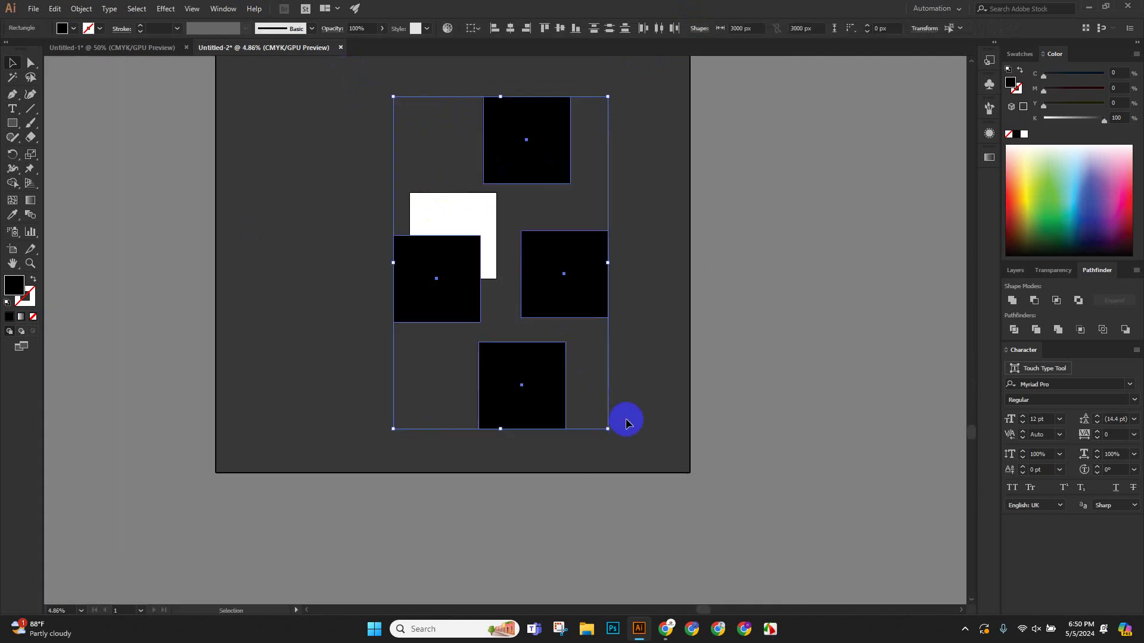
pyautogui.click(655, 316)
pyautogui.click(543, 369)
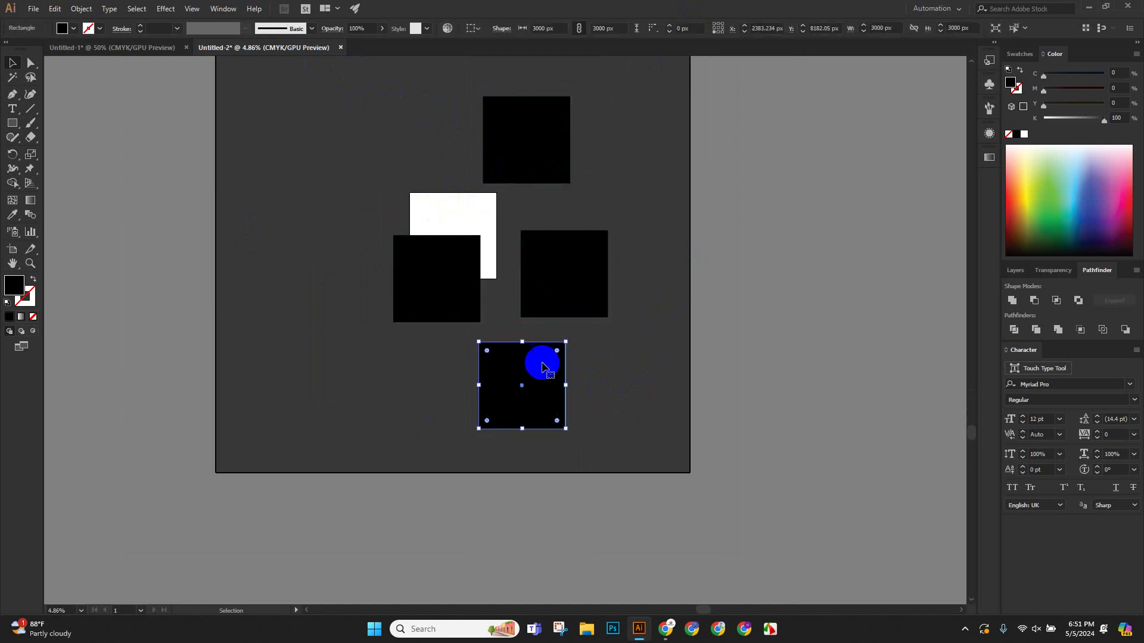
# Add the left, top and right black squares to the selected bottom one individually, and clear the selection.
pyautogui.keyDown('shift'); pyautogui.click(443, 305); pyautogui.keyUp('shift')
pyautogui.keyDown('shift'); pyautogui.click(509, 148); pyautogui.keyUp('shift')
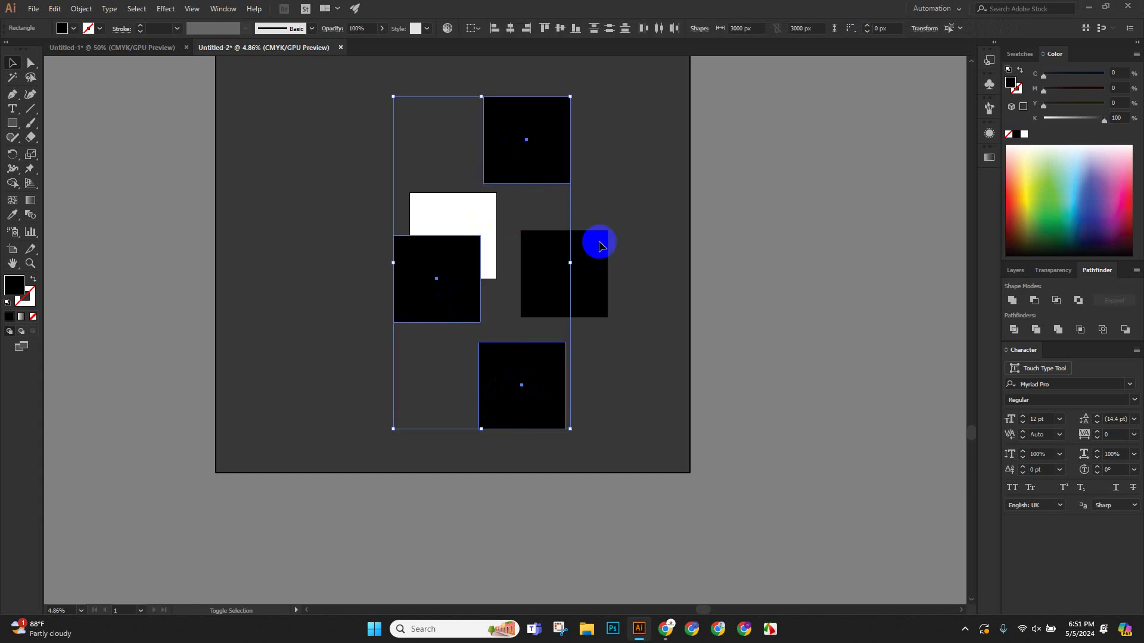
pyautogui.keyDown('shift'); pyautogui.click(595, 260); pyautogui.keyUp('shift')
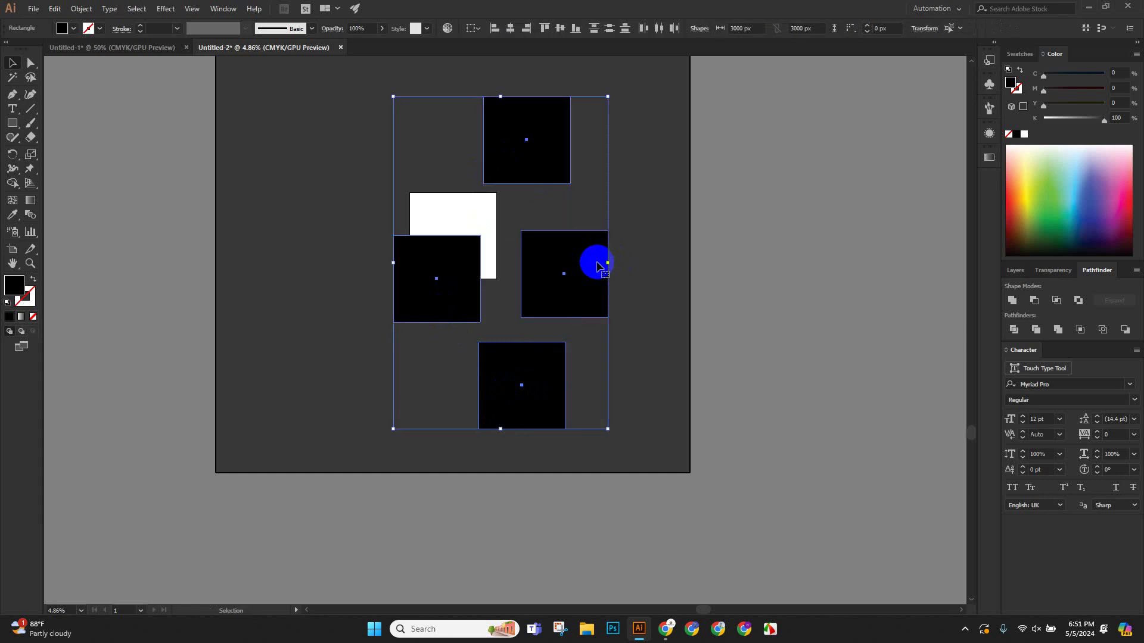
pyautogui.click(368, 357)
# Move the left black square up and left to about X -5677 px, Y 1880 px, and select the top square with it before deselecting both.
pyautogui.scroll(4, 378, 373)
pyautogui.moveTo(431, 391); pyautogui.dragTo(283, 316)
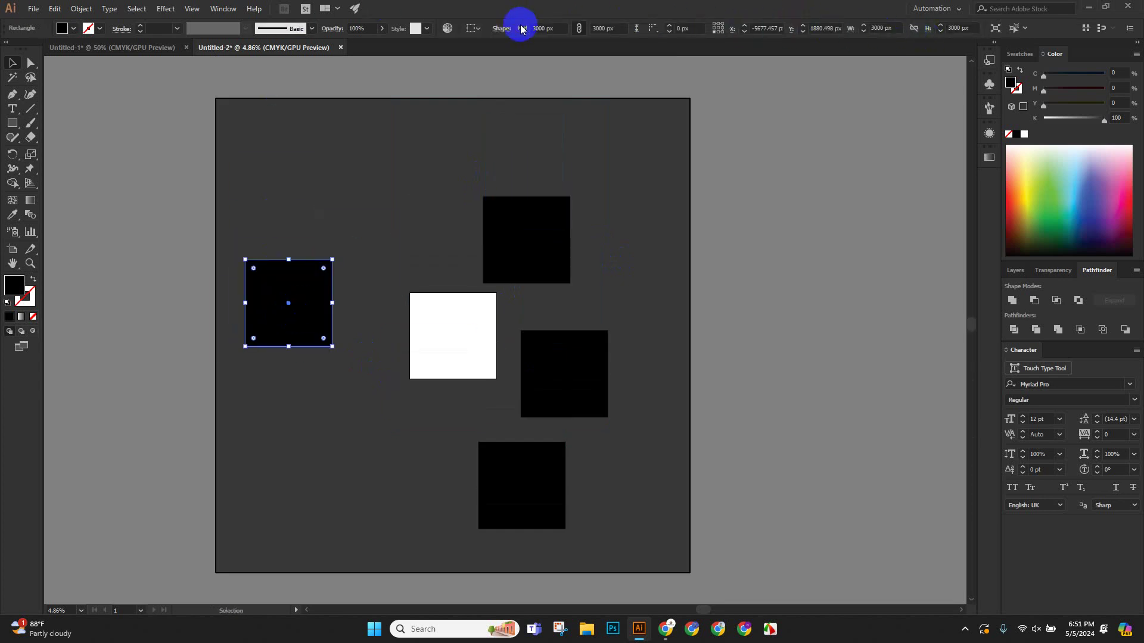
pyautogui.click(765, 37)
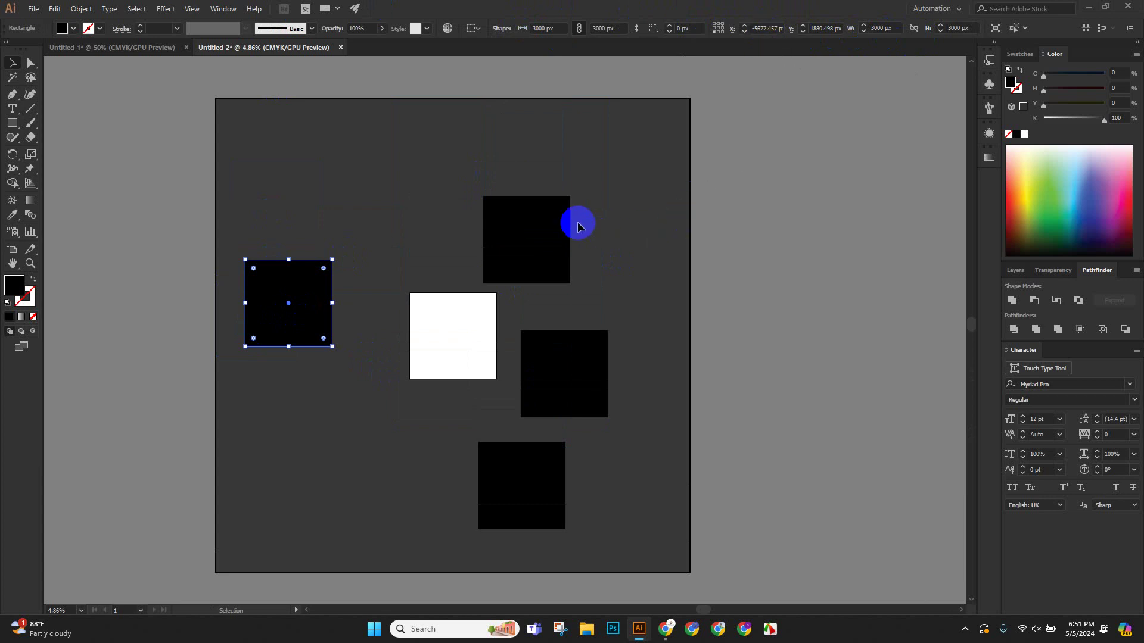
pyautogui.keyDown('shift'); pyautogui.click(536, 248); pyautogui.keyUp('shift')
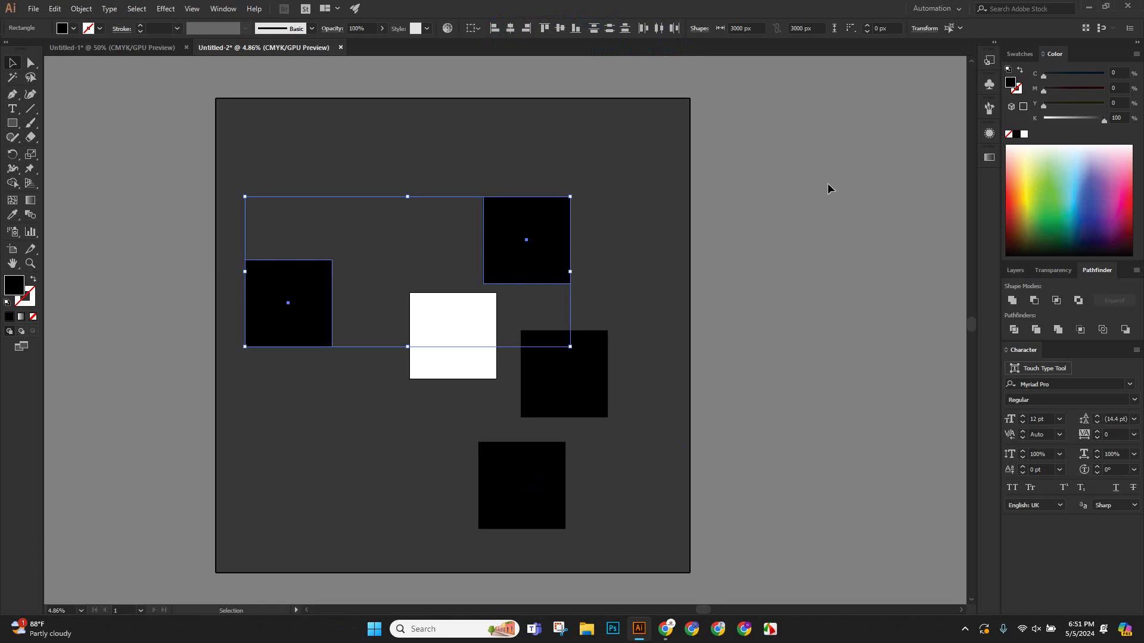
pyautogui.click(503, 135)
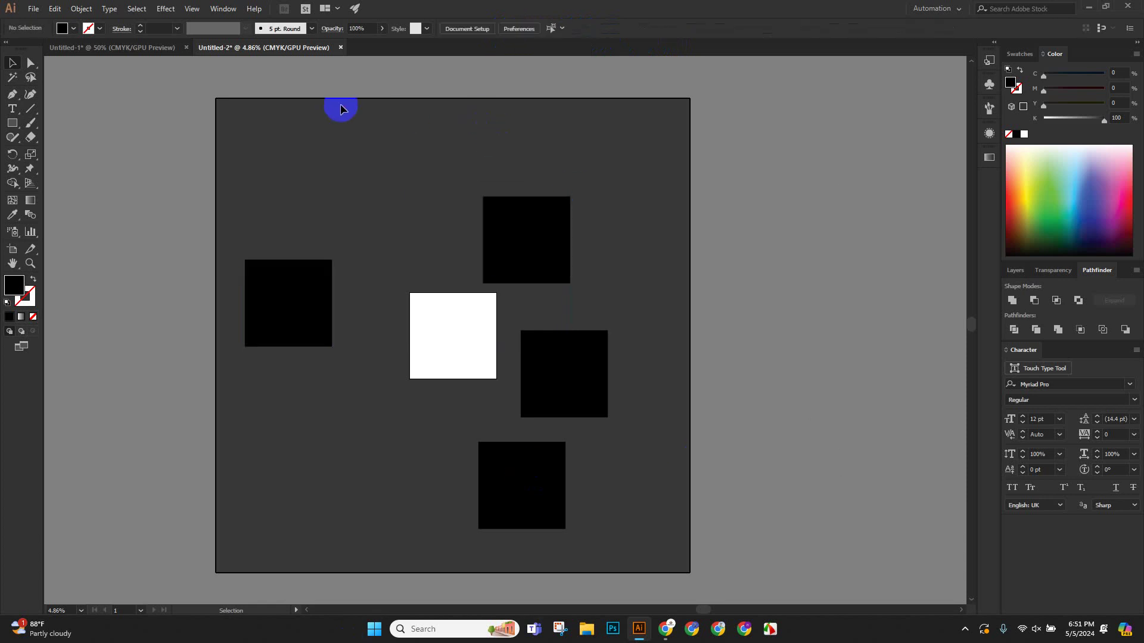
pyautogui.click(220, 9)
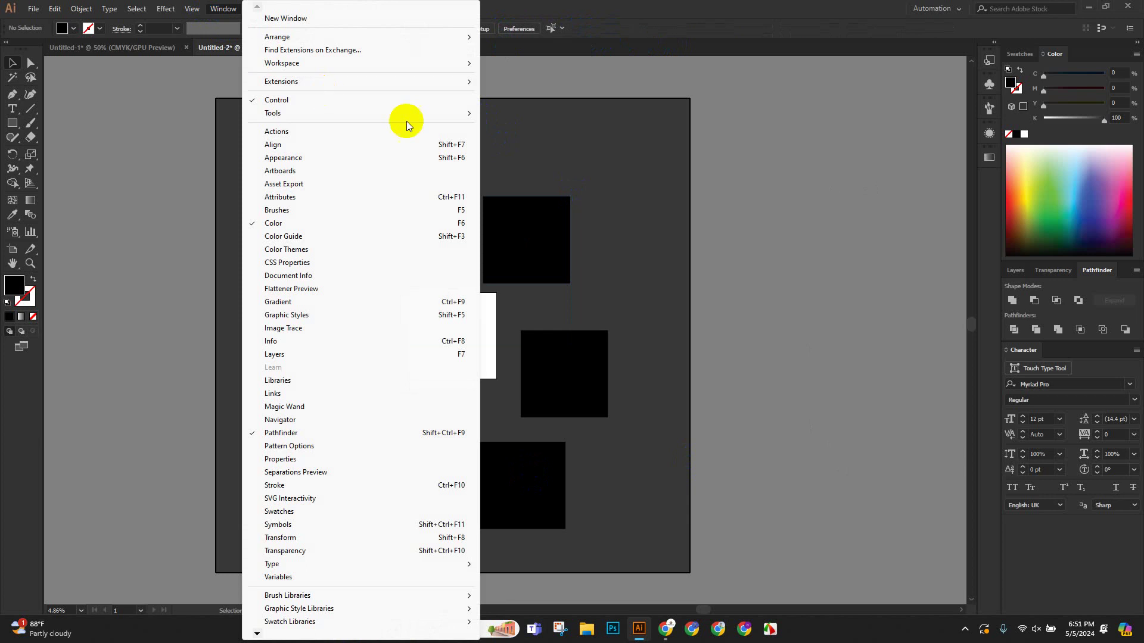
pyautogui.click(608, 150)
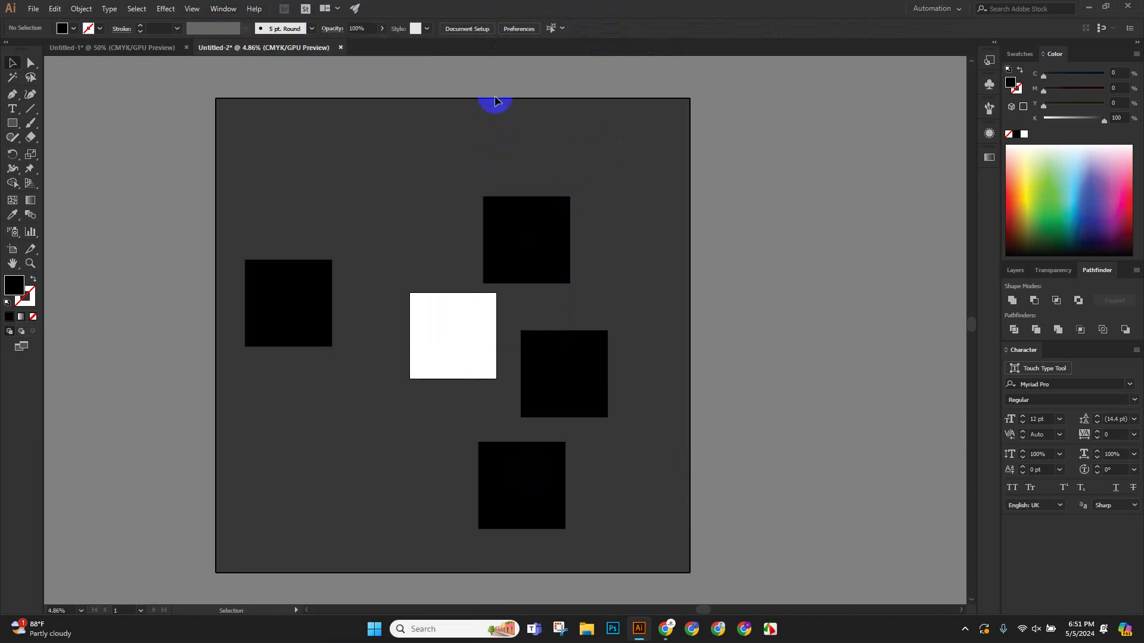
pyautogui.click(225, 8)
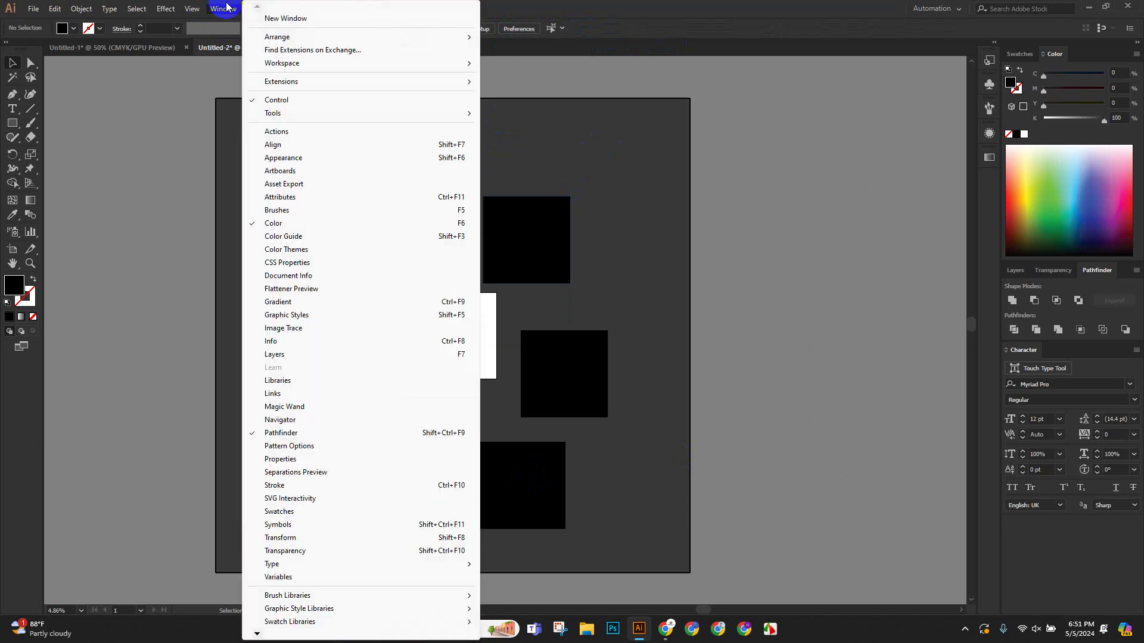
pyautogui.click(855, 117)
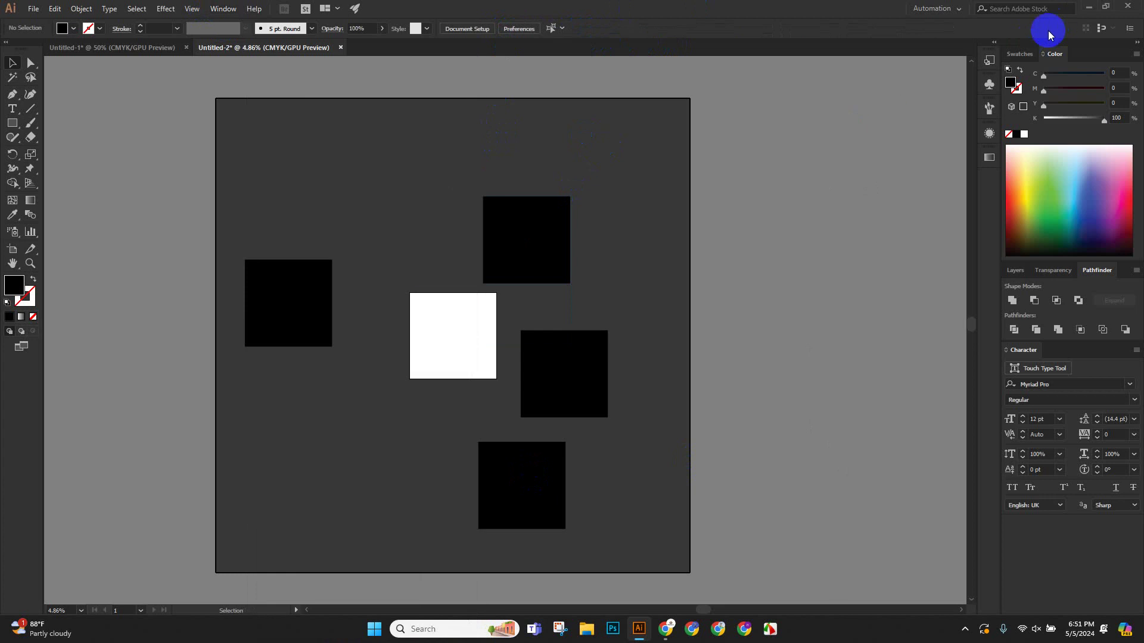
# Activate the Magic Wand tool, and undock the Swatches, Color, Layers, Transparency, Pathfinder and Character panels so they float over the canvas.
pyautogui.click(12, 78)
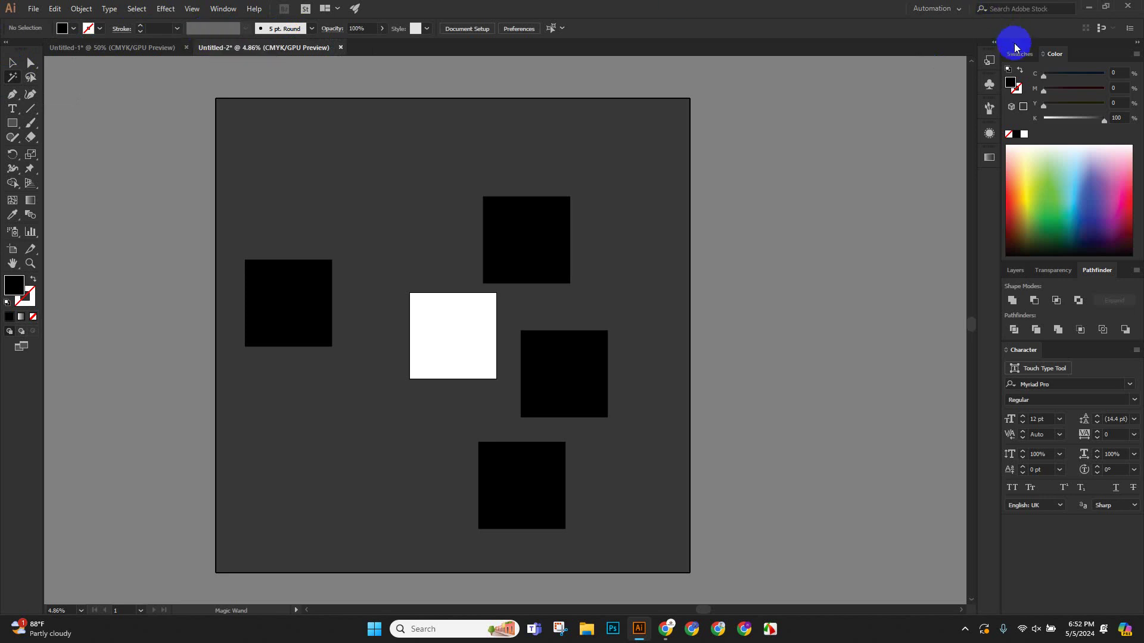
pyautogui.moveTo(1012, 58); pyautogui.dragTo(84, 127)
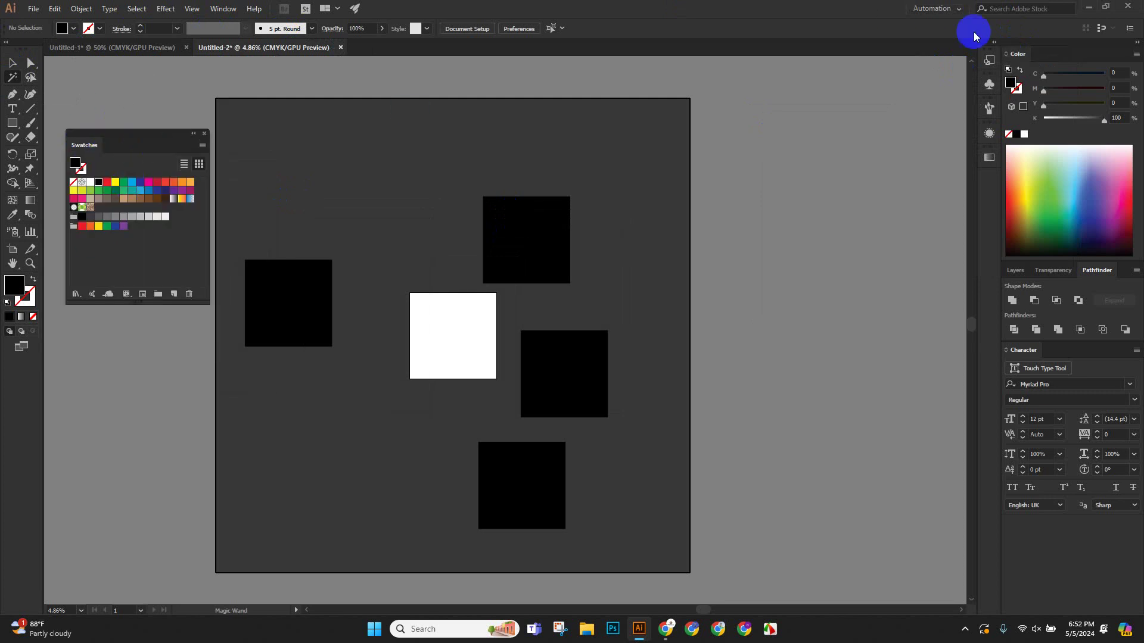
pyautogui.moveTo(1018, 54); pyautogui.dragTo(308, 109)
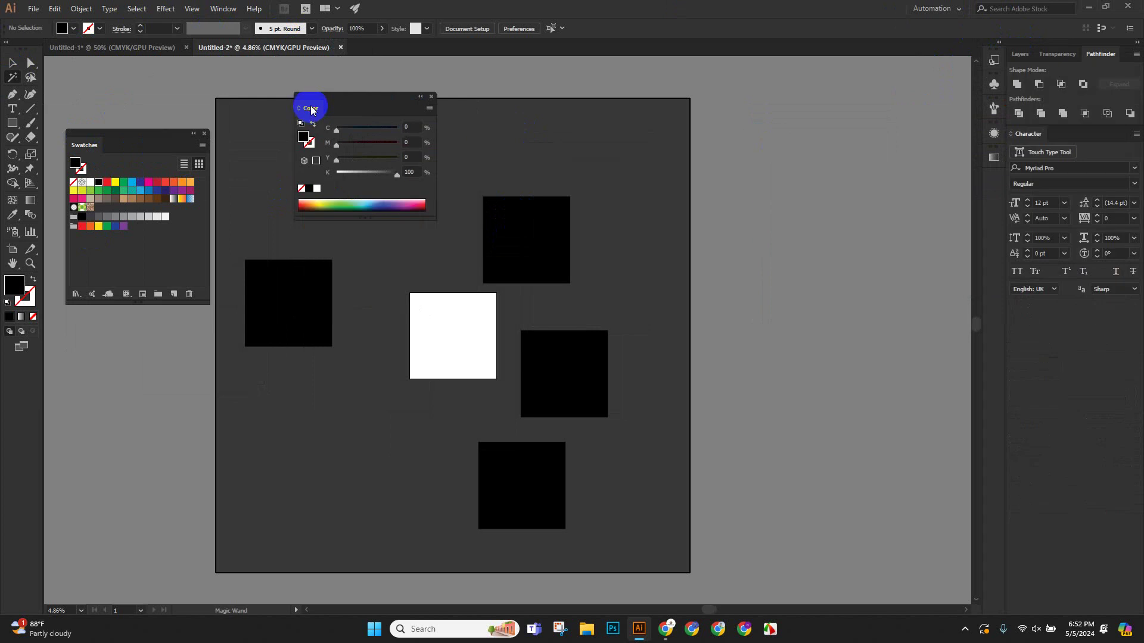
pyautogui.moveTo(1025, 57); pyautogui.dragTo(511, 126)
pyautogui.moveTo(1047, 59); pyautogui.dragTo(743, 108)
pyautogui.moveTo(1027, 54); pyautogui.dragTo(780, 256)
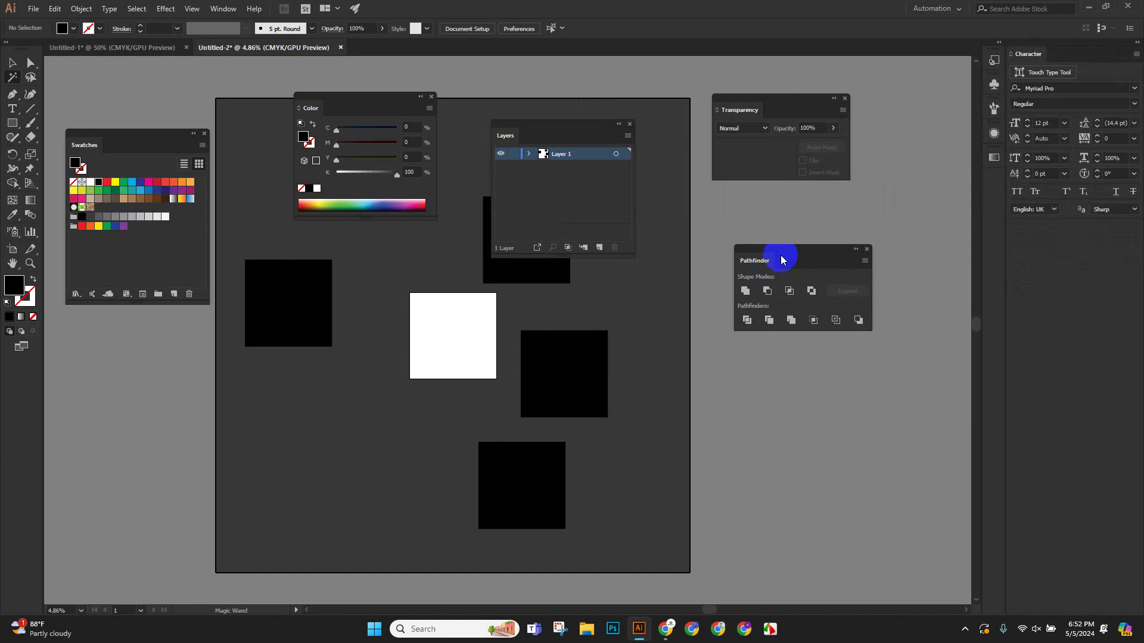
pyautogui.moveTo(1023, 55); pyautogui.dragTo(567, 299)
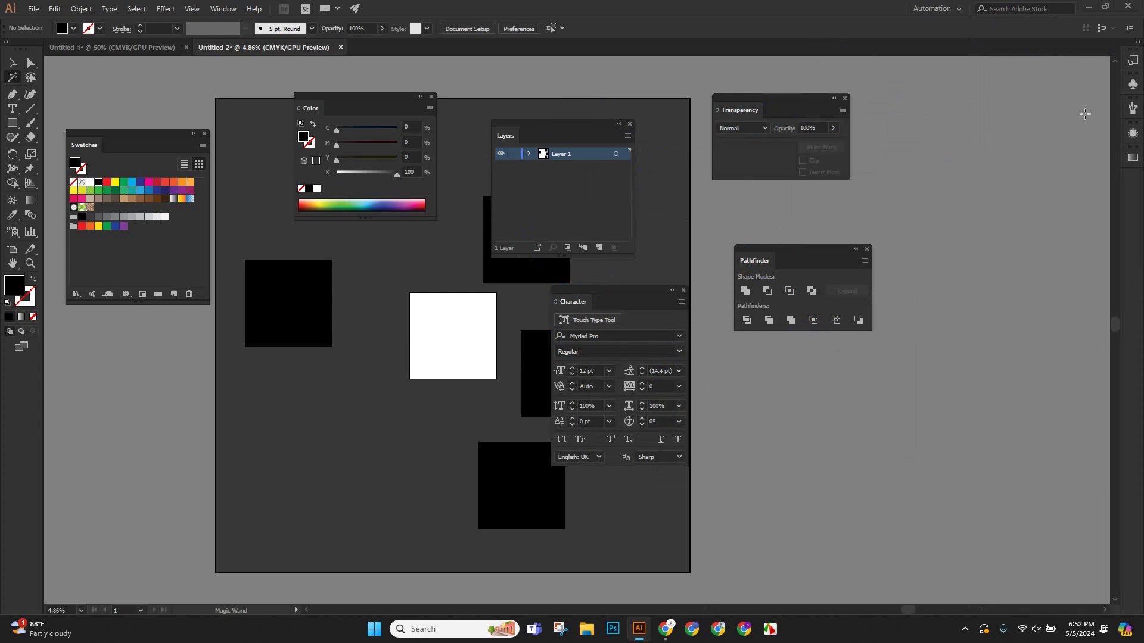
# Open the list of available workspaces.
pyautogui.click(956, 9)
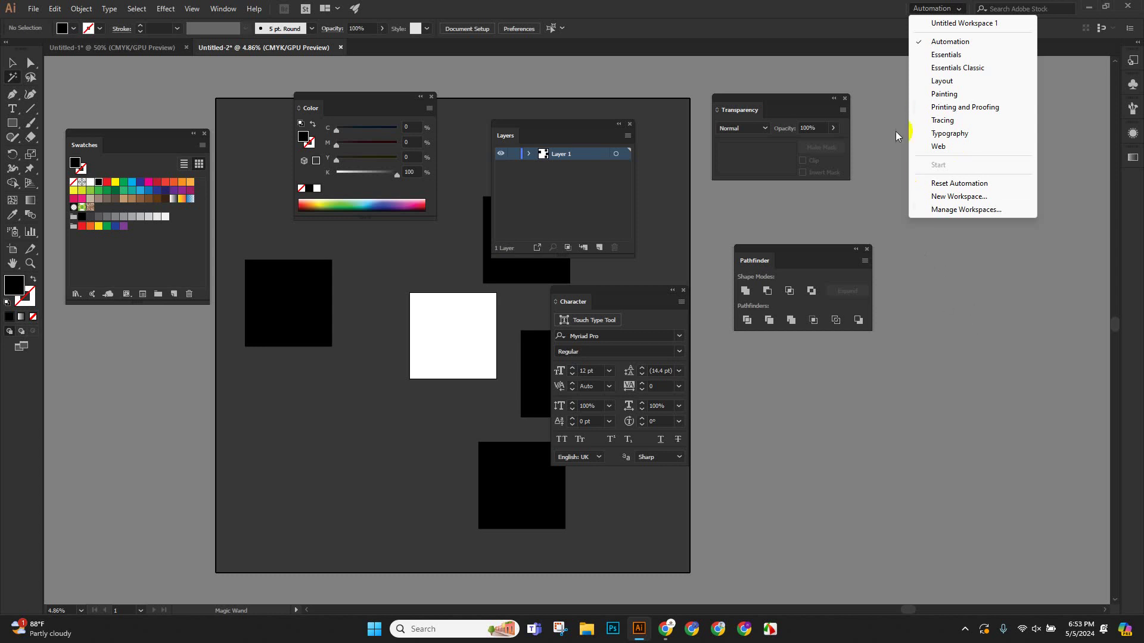
pyautogui.click(885, 97)
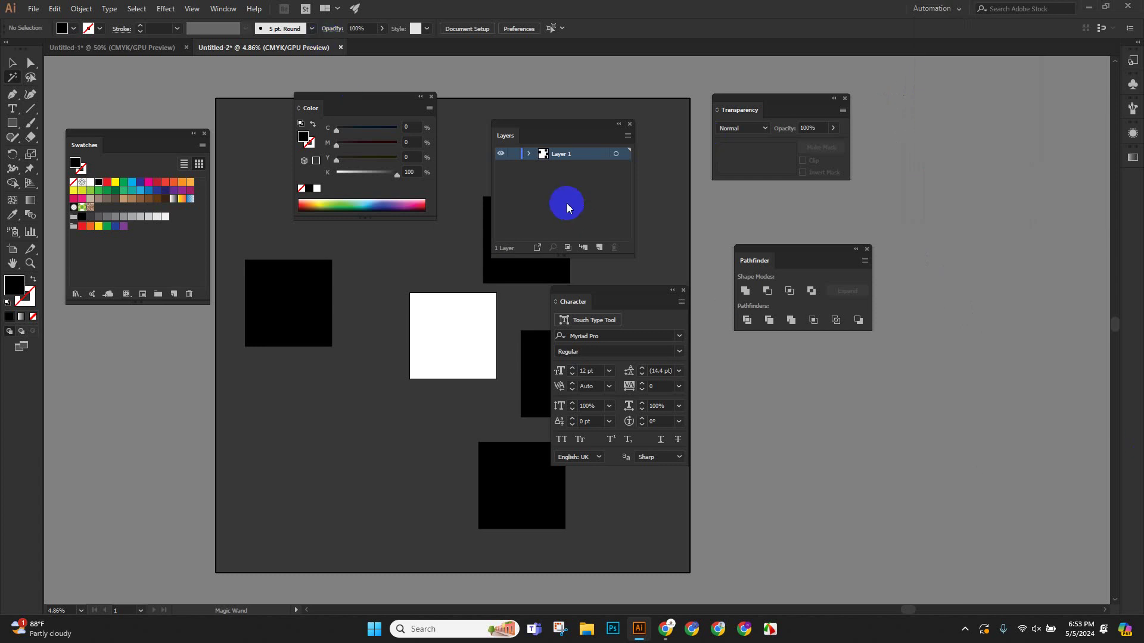
pyautogui.click(960, 10)
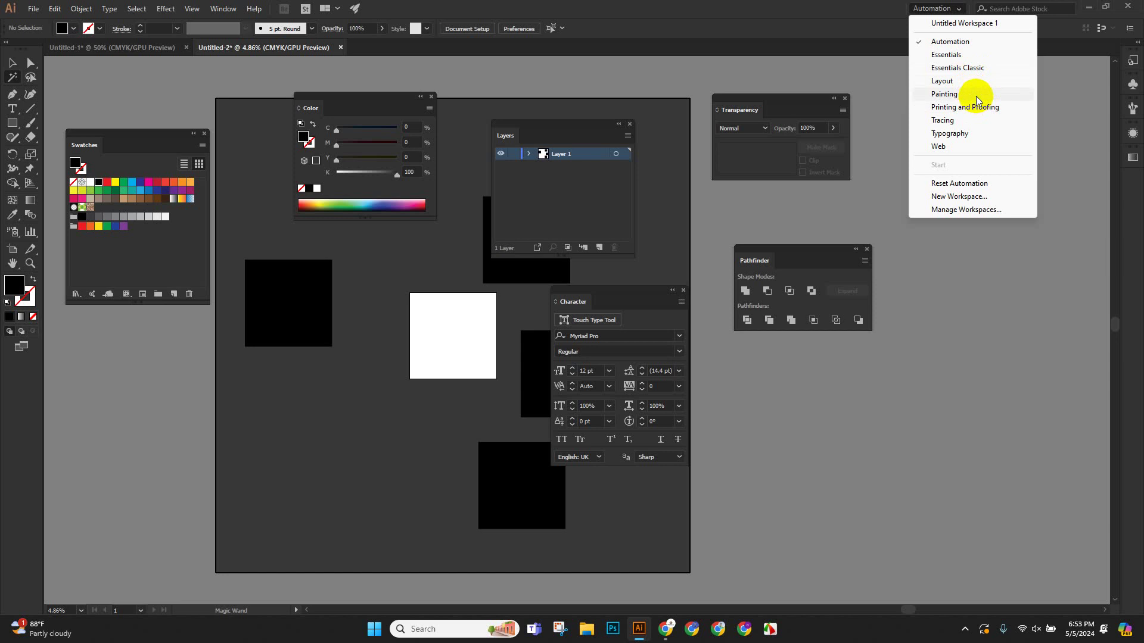
pyautogui.click(987, 123)
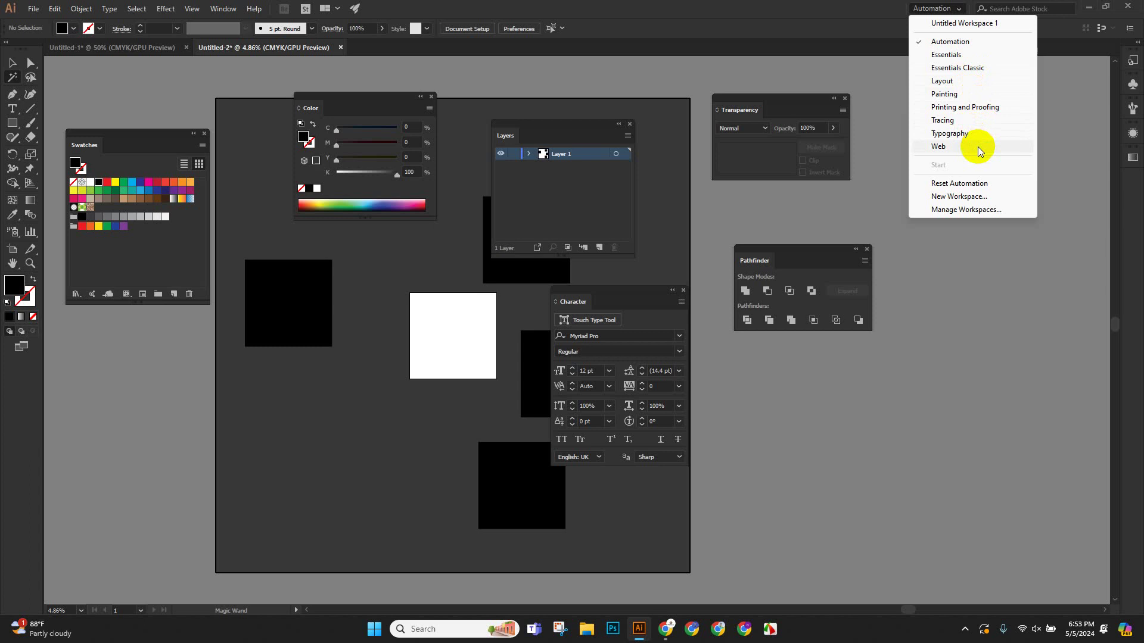
# Switch to the Essentials Classic workspace, expand the toolbar to two columns and activate the Selection tool.
pyautogui.click(951, 69)
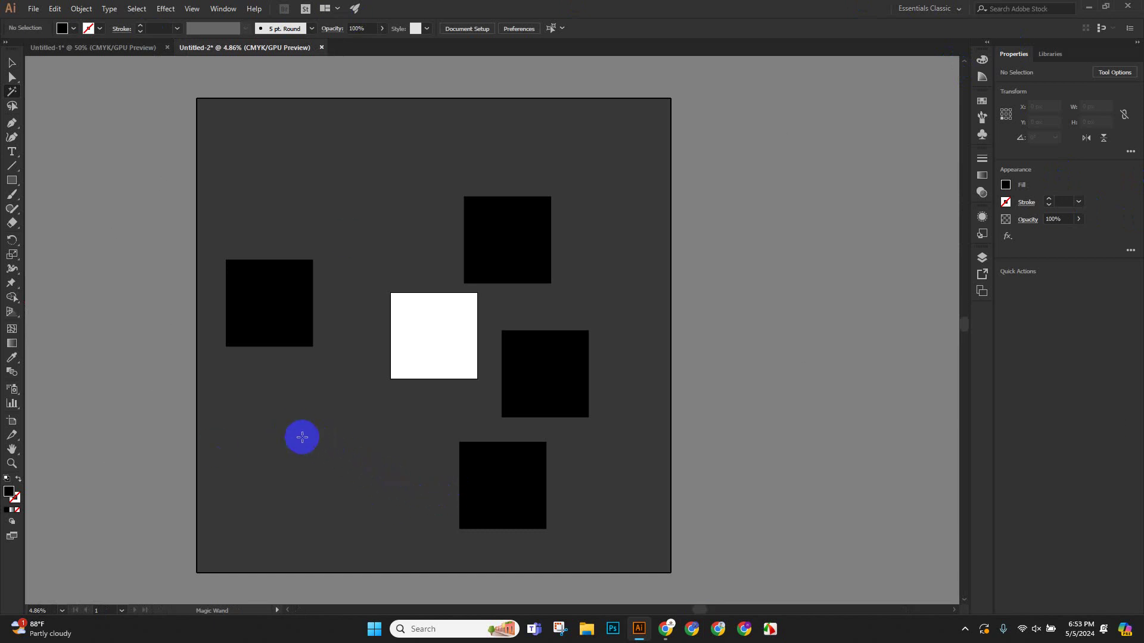
pyautogui.click(6, 43)
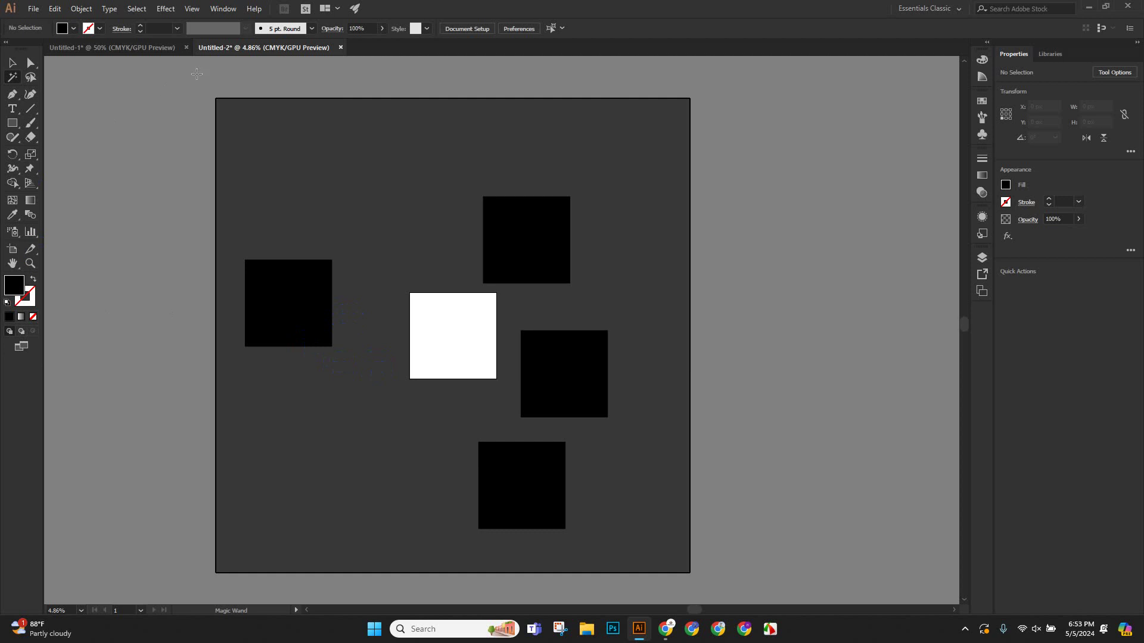
pyautogui.click(12, 62)
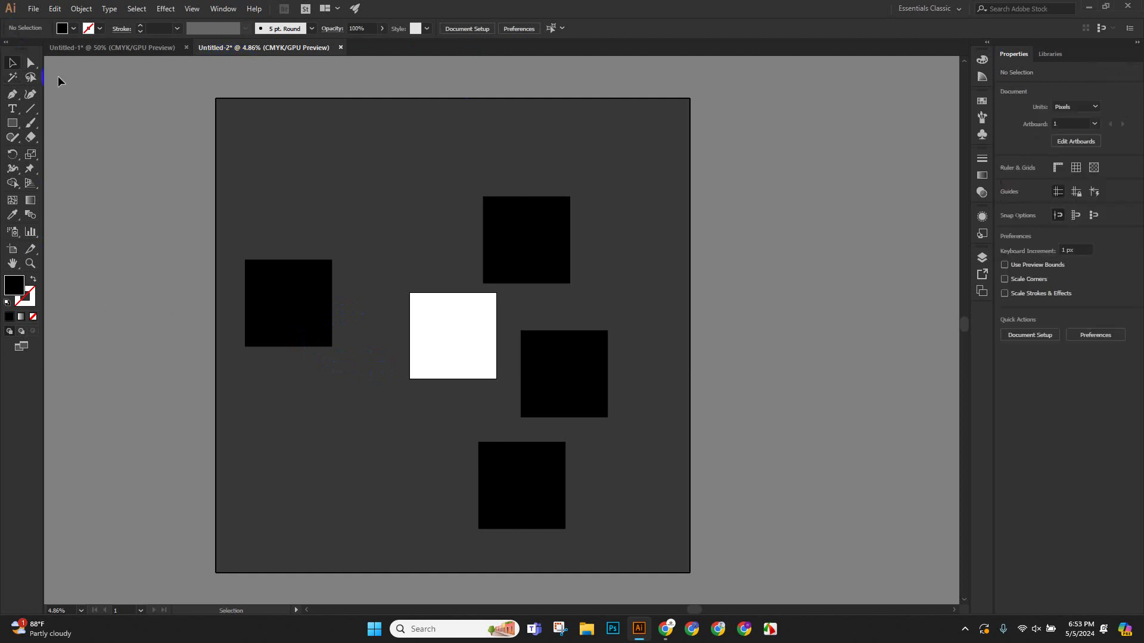
# Detach the Untitled-2 document into a floating window, move it around and dock it back as a tab.
pyautogui.moveTo(212, 49); pyautogui.dragTo(136, 316)
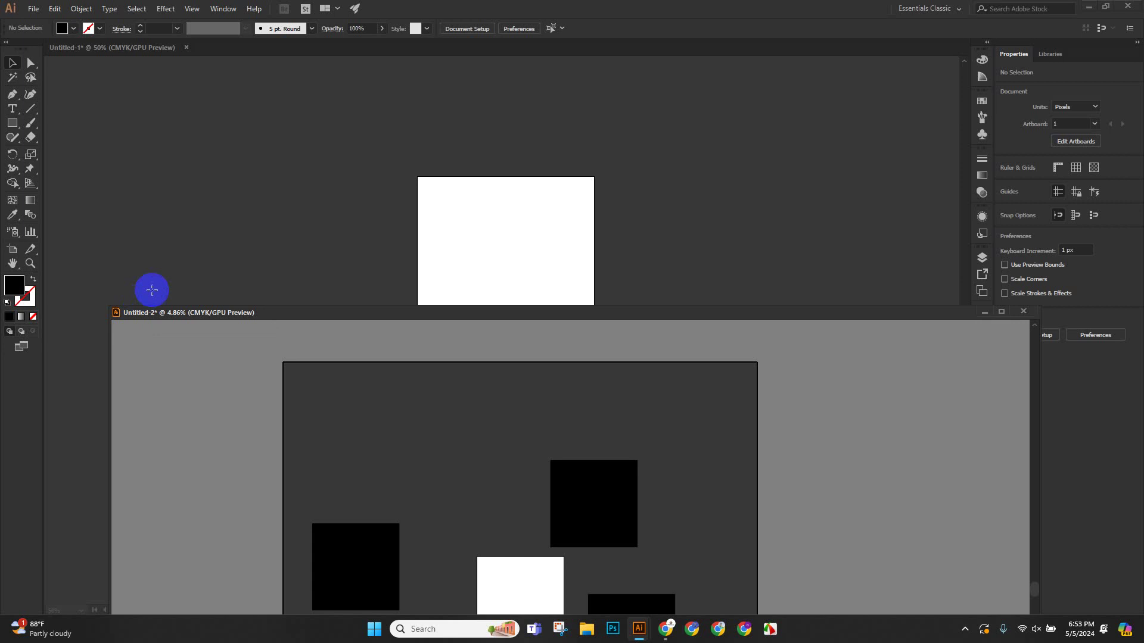
pyautogui.moveTo(184, 311); pyautogui.dragTo(209, 141)
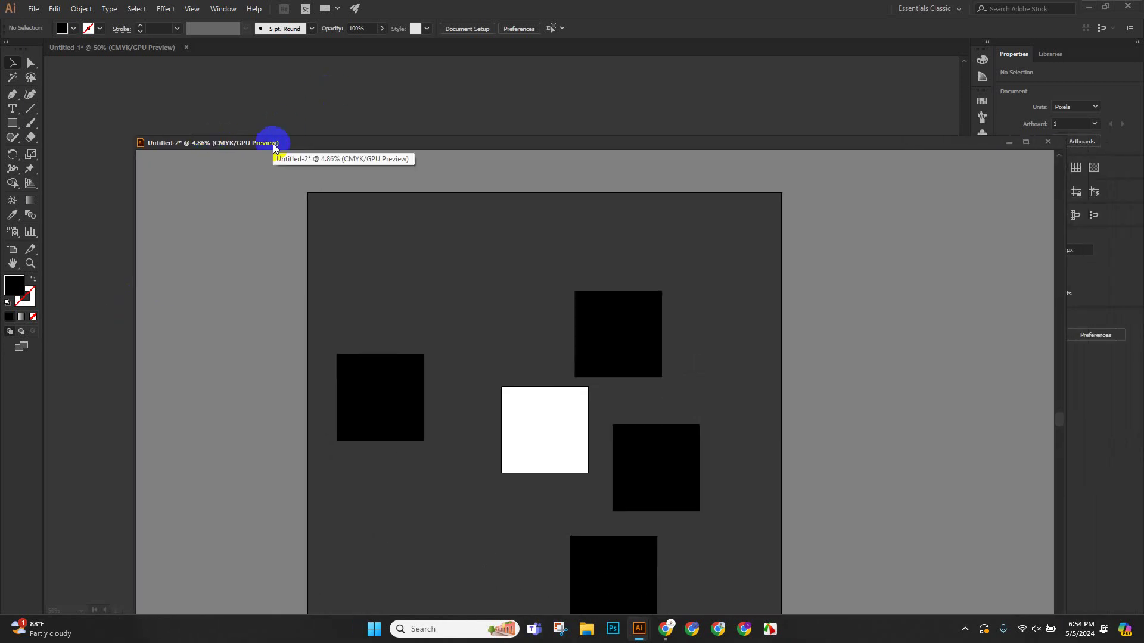
pyautogui.moveTo(332, 146); pyautogui.dragTo(349, 127)
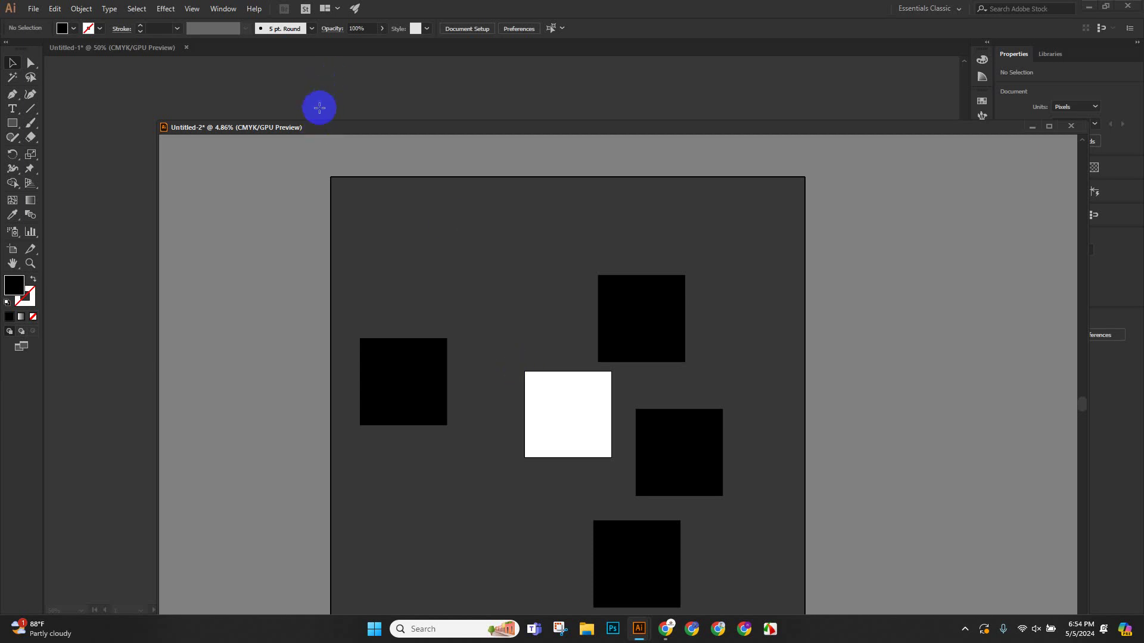
pyautogui.moveTo(372, 128); pyautogui.dragTo(375, 47)
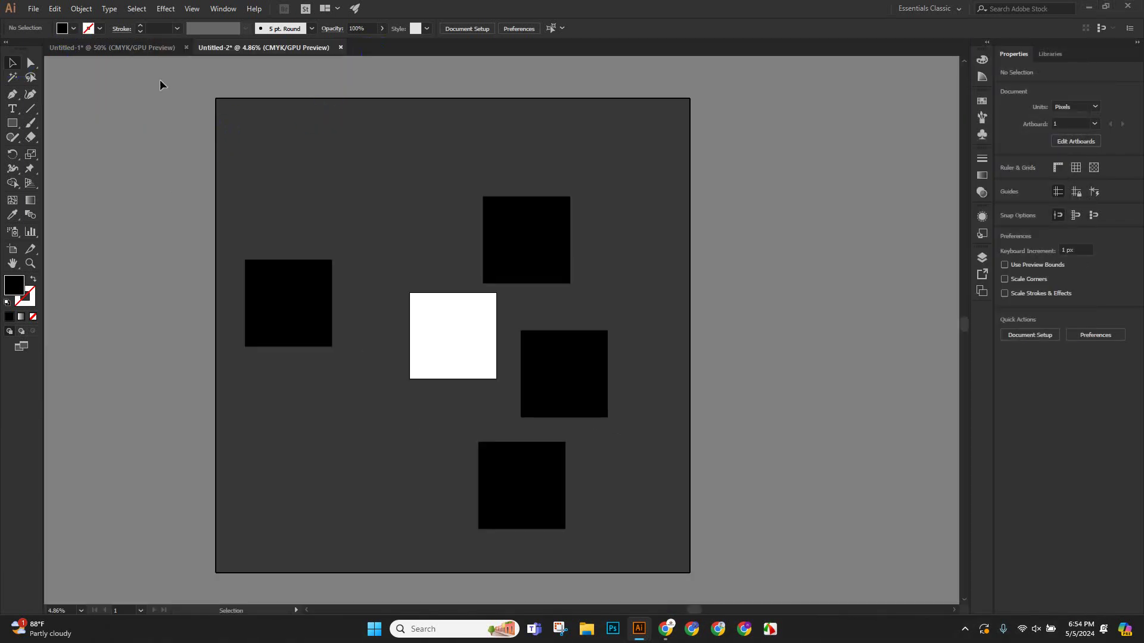
# Detach both the Untitled-2 and Untitled-1 documents into floating windows and move Untitled-1 higher in the workspace.
pyautogui.moveTo(205, 56); pyautogui.dragTo(317, 198)
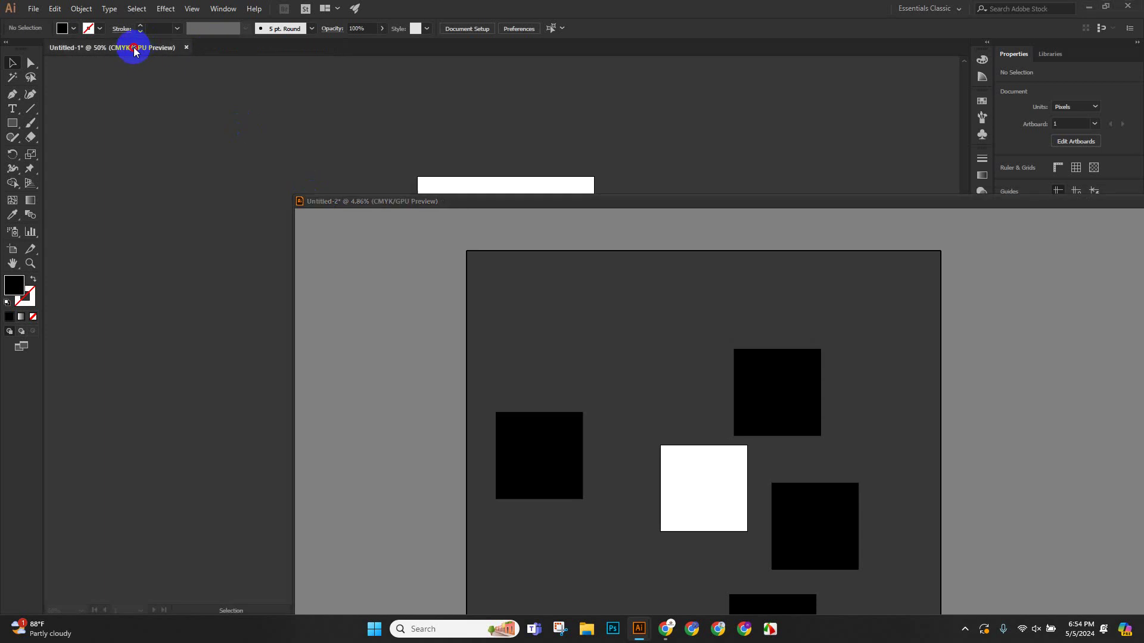
pyautogui.moveTo(128, 46); pyautogui.dragTo(443, 348)
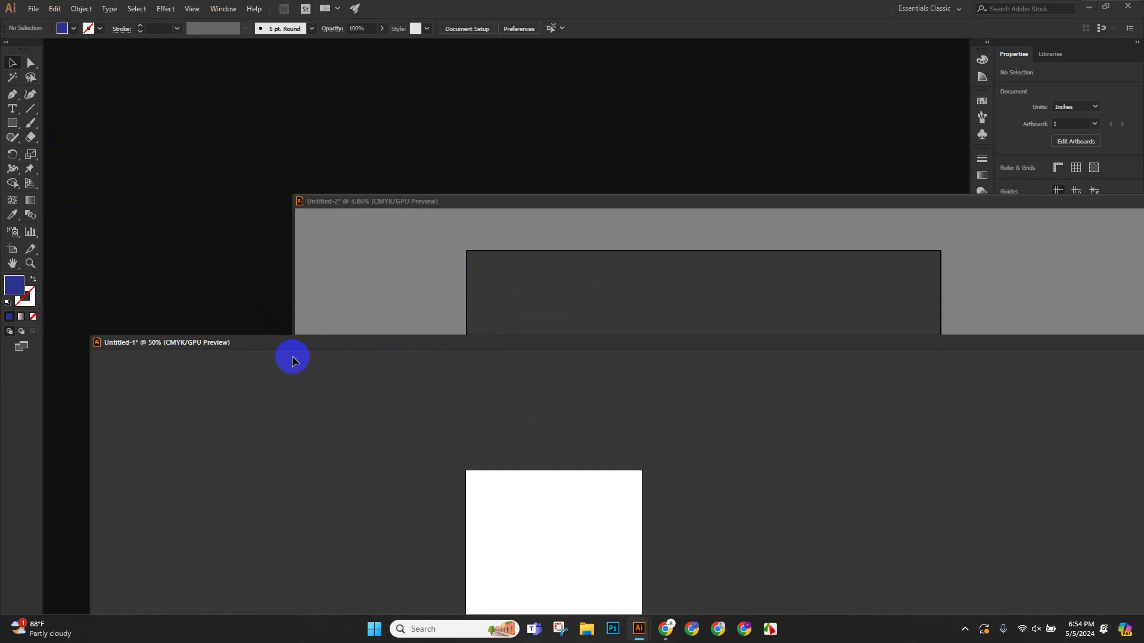
pyautogui.moveTo(260, 341); pyautogui.dragTo(251, 145)
pyautogui.scroll(5, 209, 205)
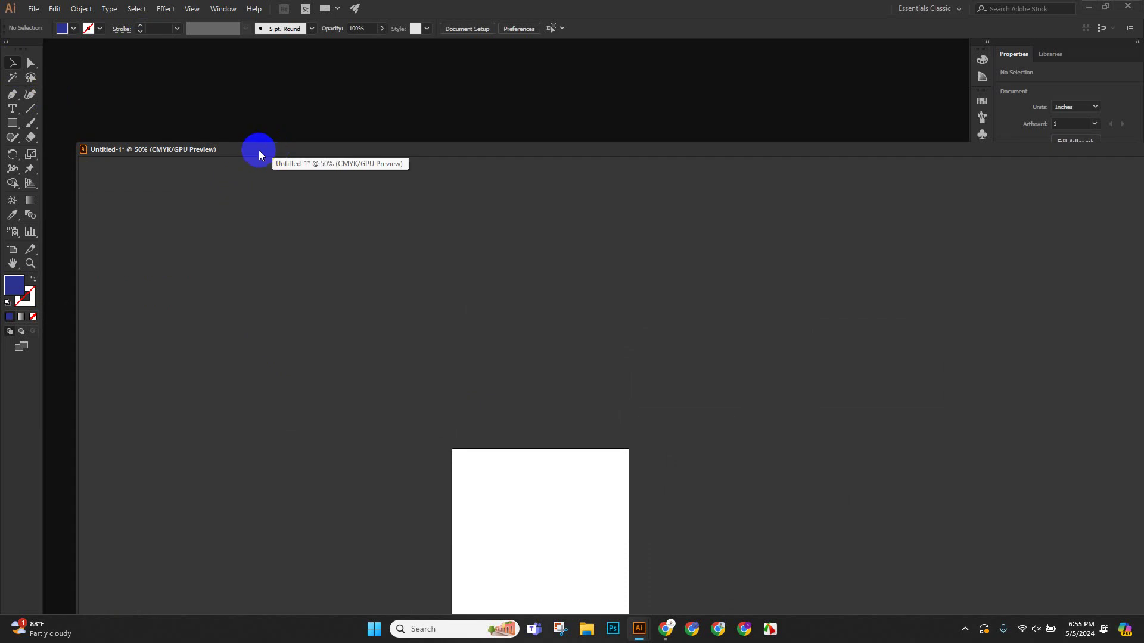
# Dock the floating Untitled-1 and Untitled-2 document windows back as tabs.
pyautogui.moveTo(259, 149); pyautogui.dragTo(236, 53)
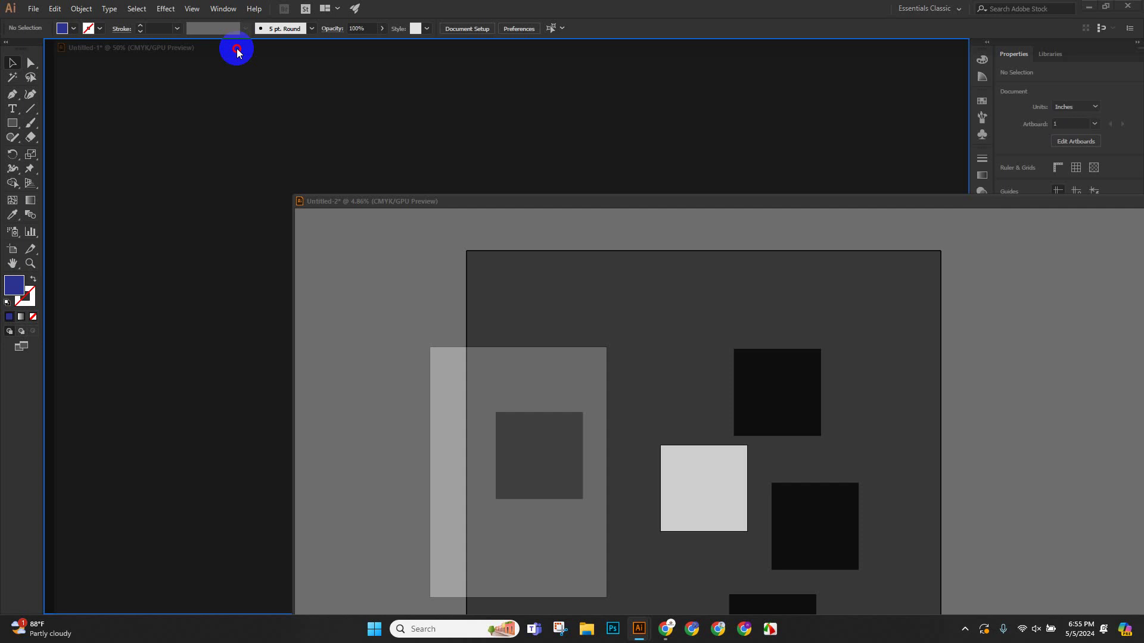
pyautogui.moveTo(237, 53); pyautogui.dragTo(236, 52)
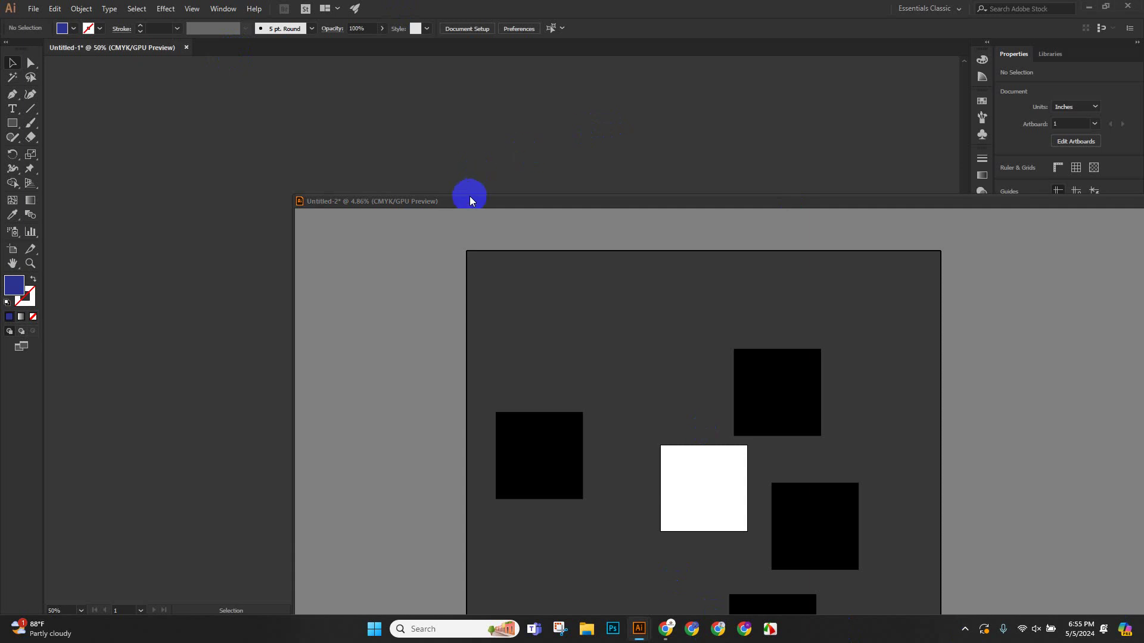
pyautogui.moveTo(463, 201); pyautogui.dragTo(372, 80)
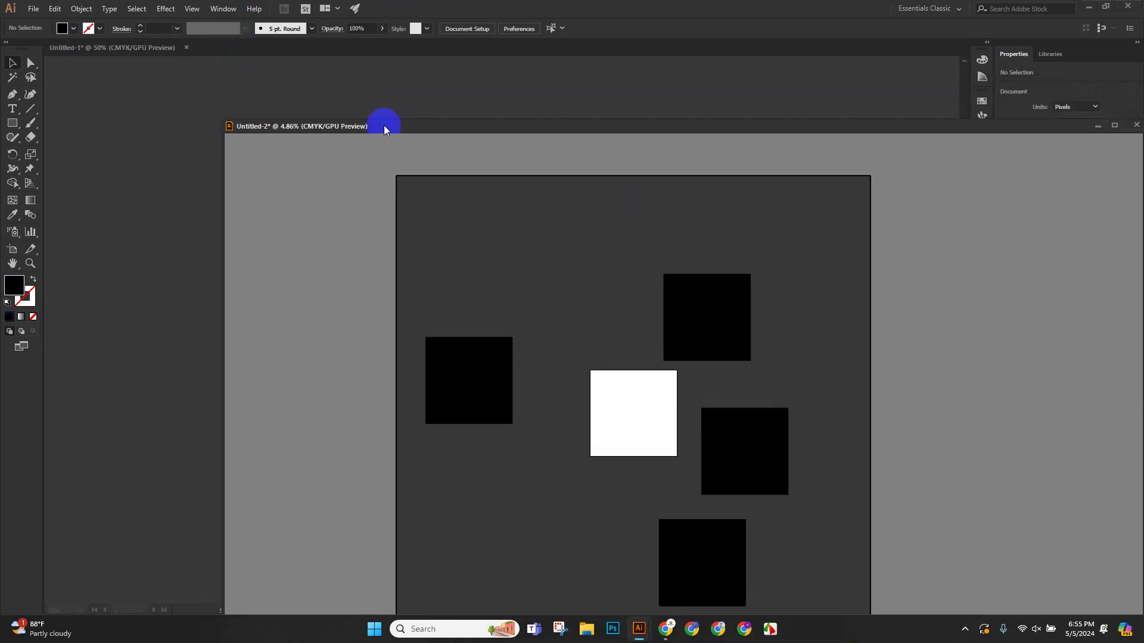
pyautogui.moveTo(383, 127); pyautogui.dragTo(381, 52)
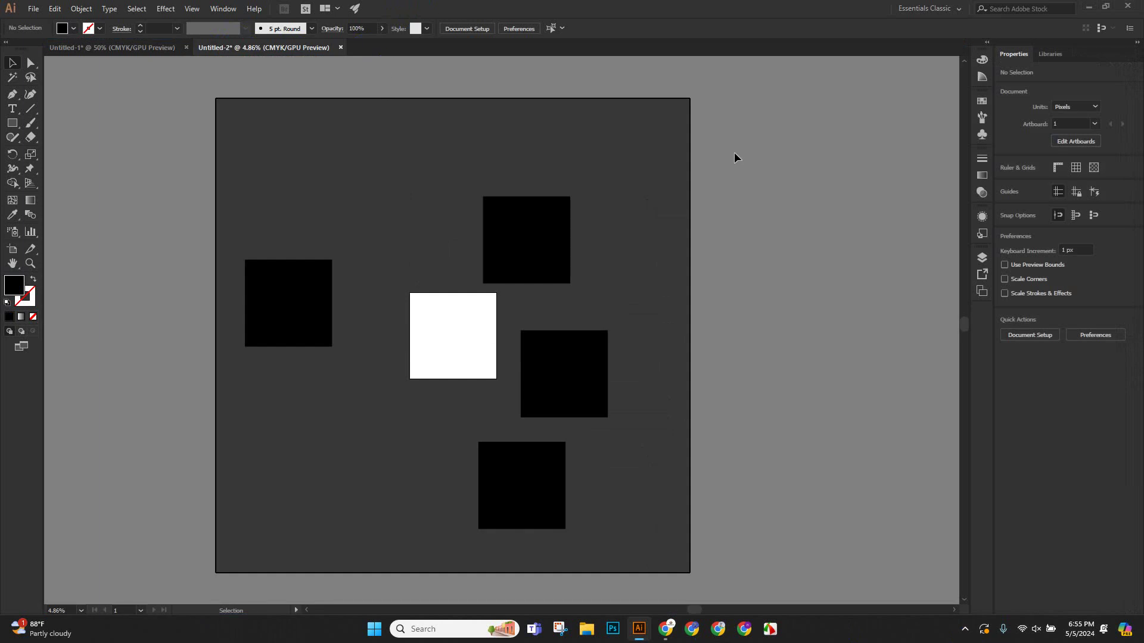
# Fit the Untitled-2 artboard in the window and choose the Essentials Classic workspace again.
pyautogui.hotkey('ctrl', '0')
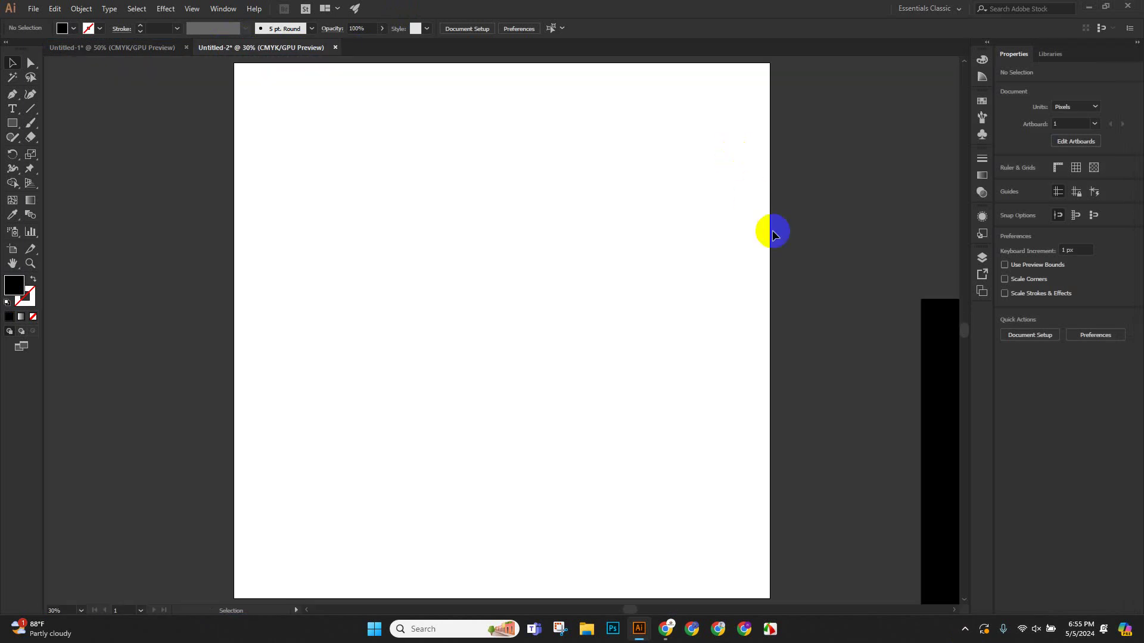
pyautogui.click(126, 46)
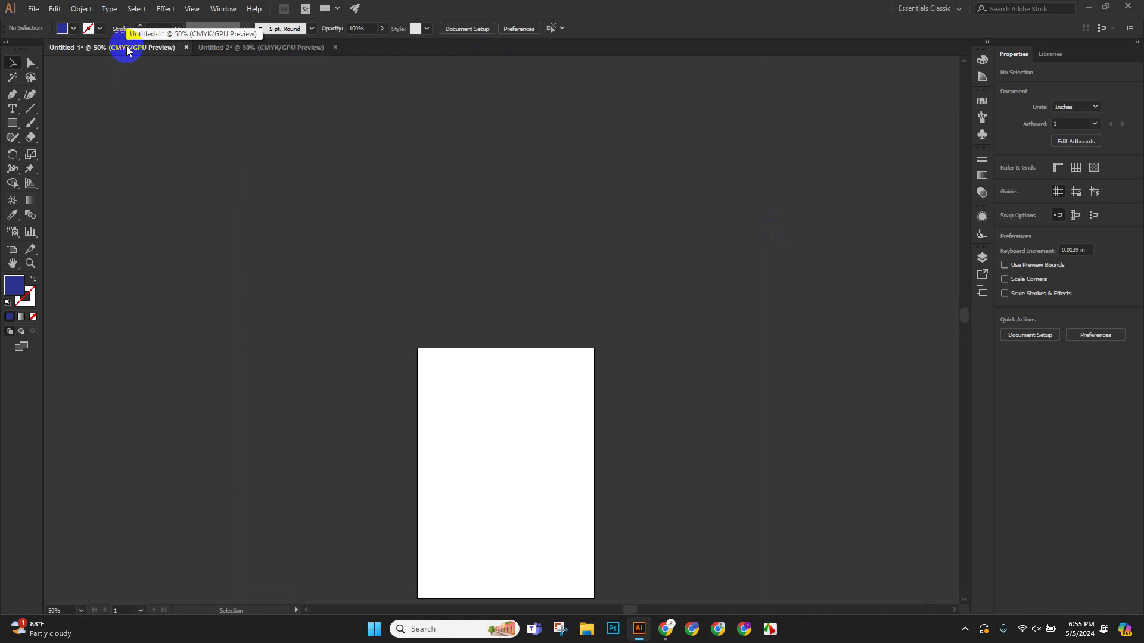
pyautogui.click(223, 48)
pyautogui.click(925, 9)
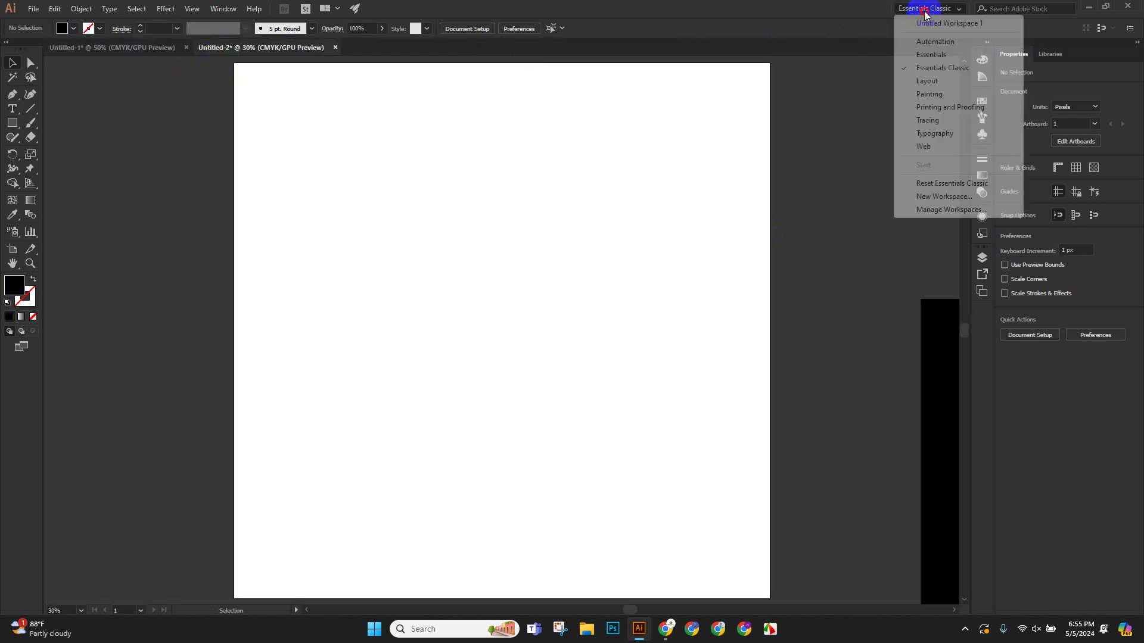
pyautogui.click(937, 69)
pyautogui.click(763, 151)
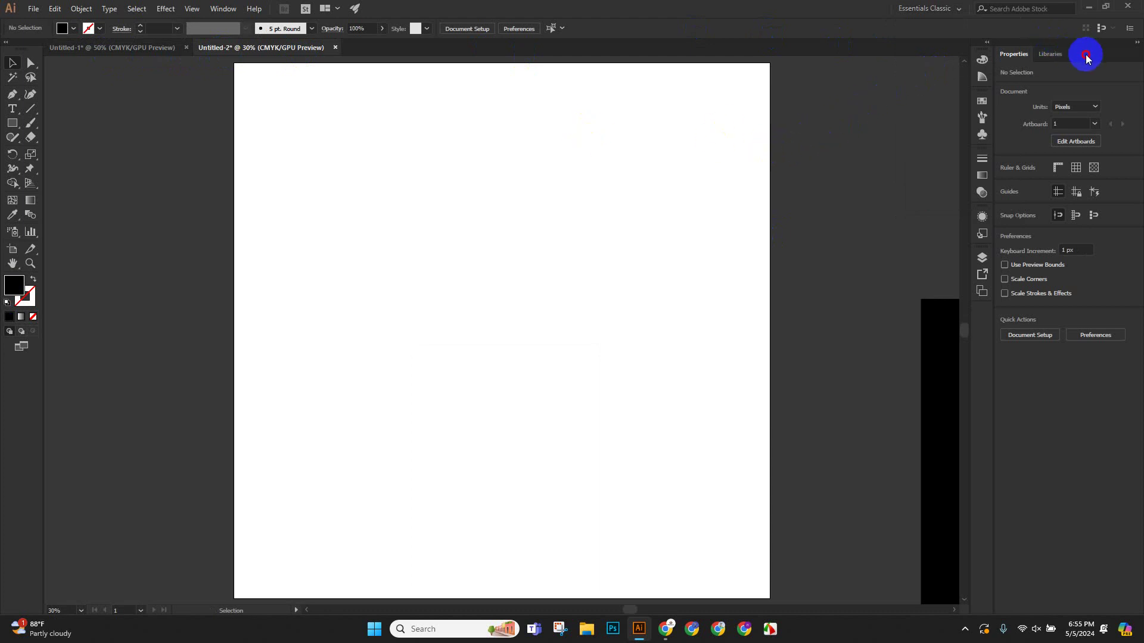
# Pull the Properties panel group out of the dock, expand the collapsed panels and detach the Color group.
pyautogui.moveTo(1086, 56); pyautogui.dragTo(566, 76)
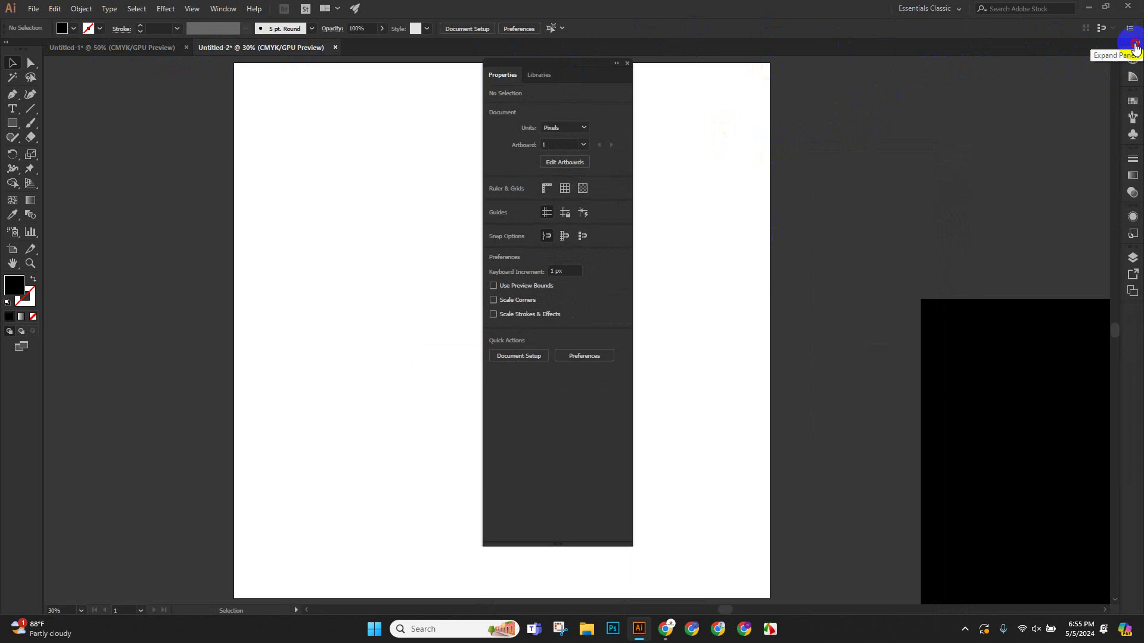
pyautogui.click(1135, 46)
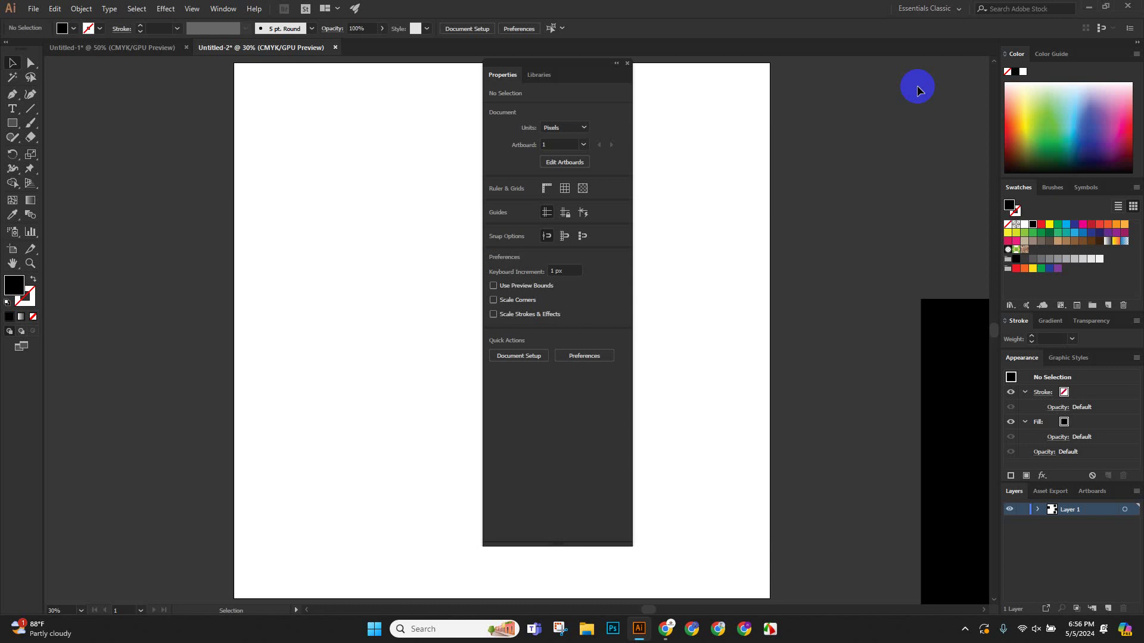
pyautogui.moveTo(1089, 54); pyautogui.dragTo(730, 78)
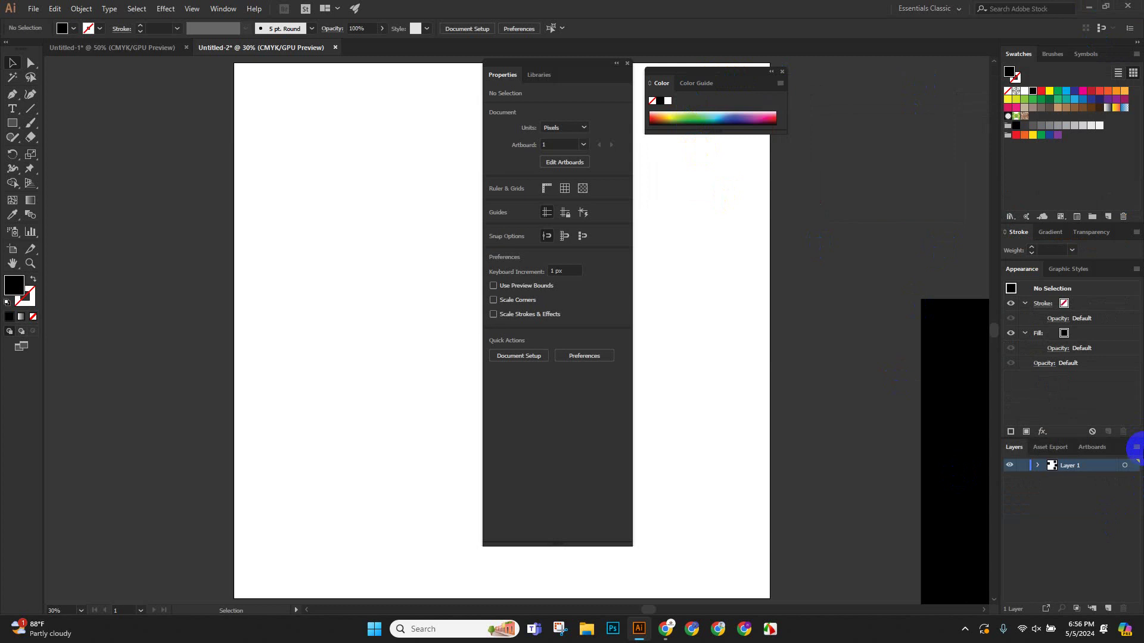
# Choose the Essentials Classic workspace again and close the floating Color and Properties panel groups.
pyautogui.click(952, 10)
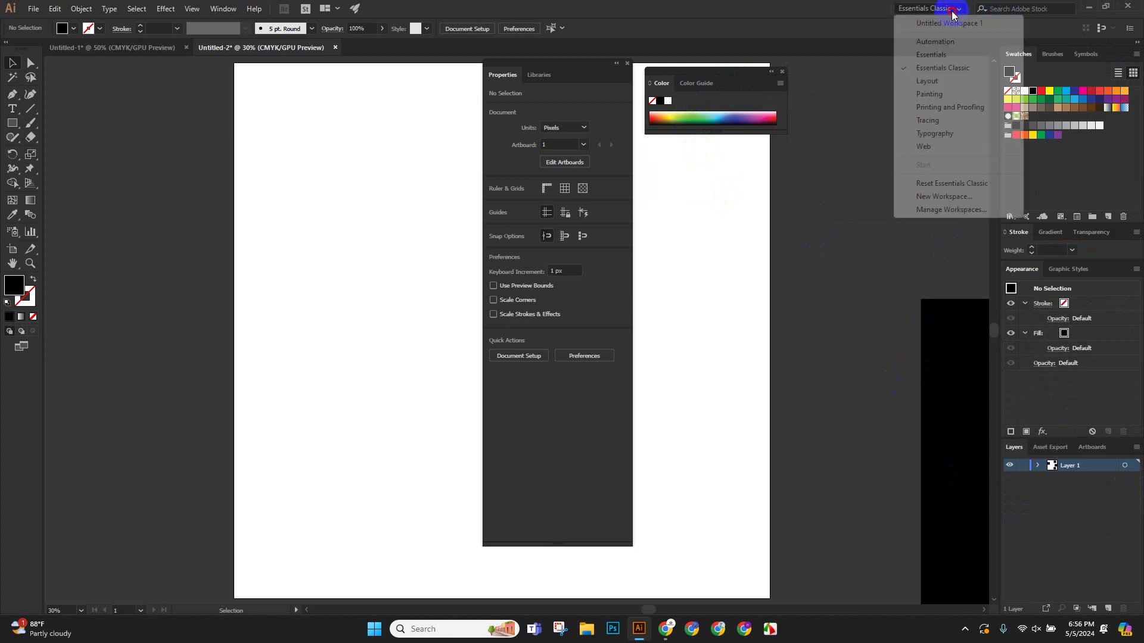
pyautogui.click(951, 68)
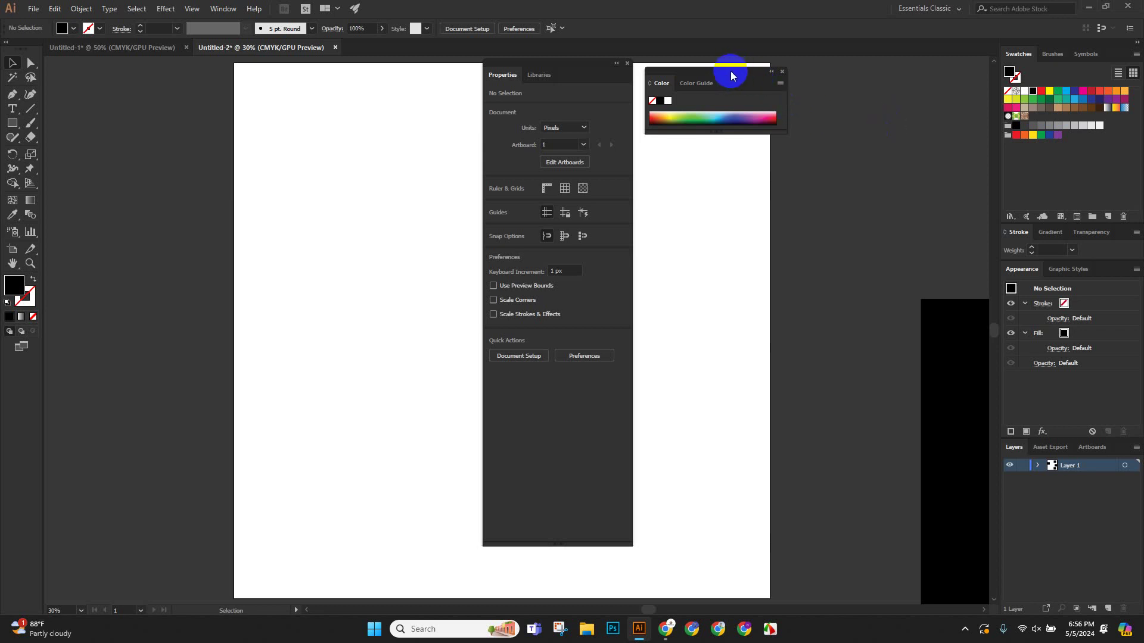
pyautogui.click(783, 71)
pyautogui.click(628, 63)
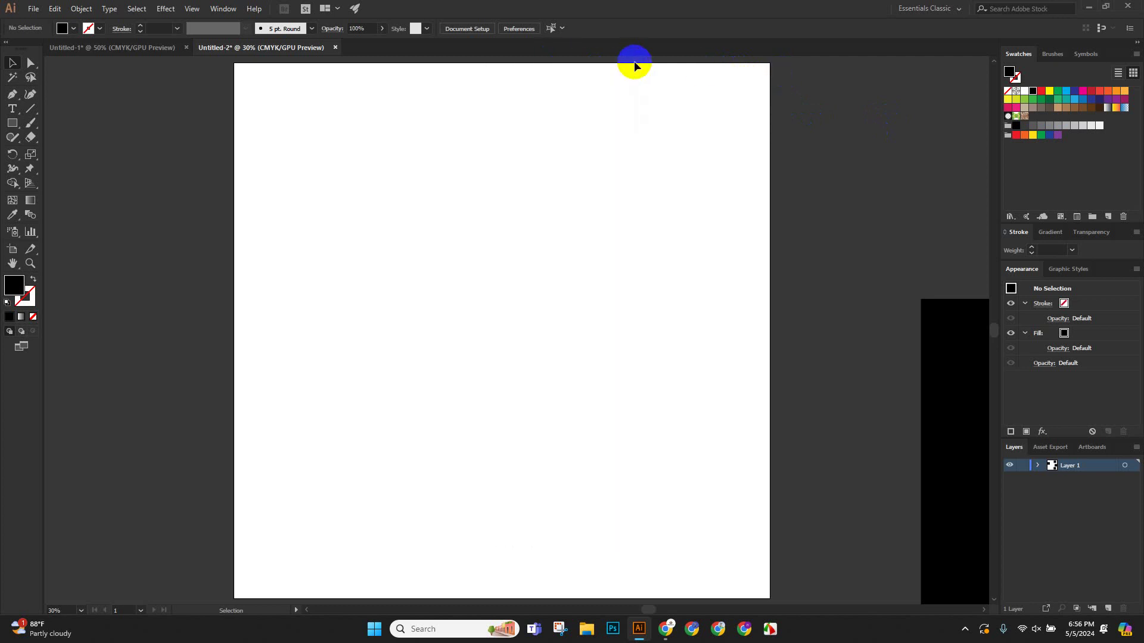
# Detach the Swatches, Symbols and Brushes panels from the dock and close each one.
pyautogui.moveTo(1018, 53); pyautogui.dragTo(741, 184)
pyautogui.click(784, 169)
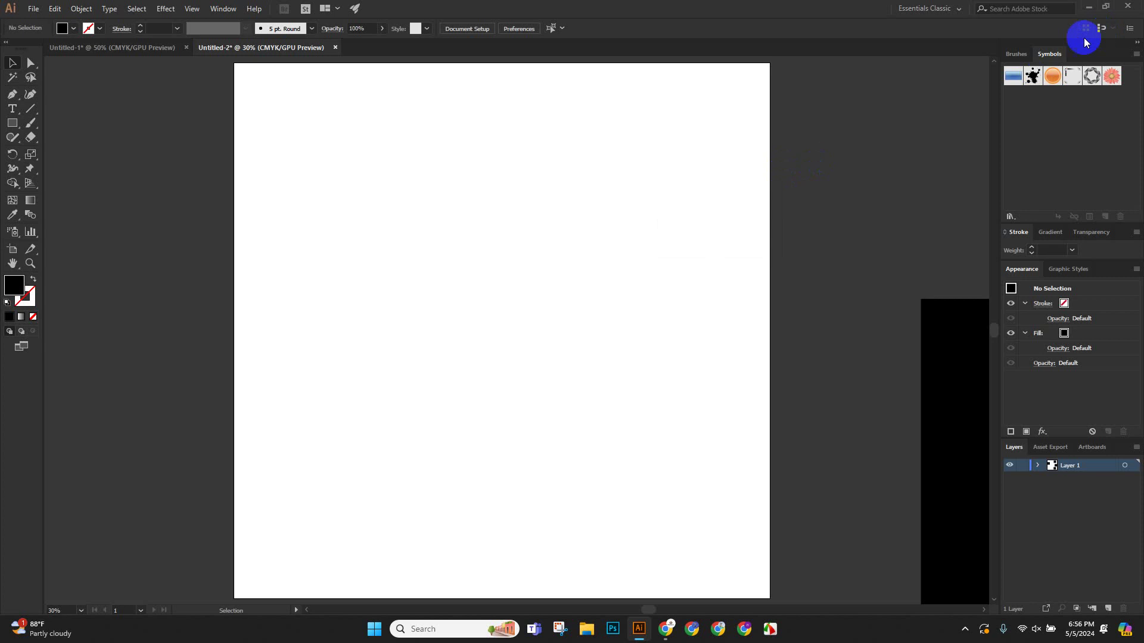
pyautogui.moveTo(1051, 53); pyautogui.dragTo(779, 148)
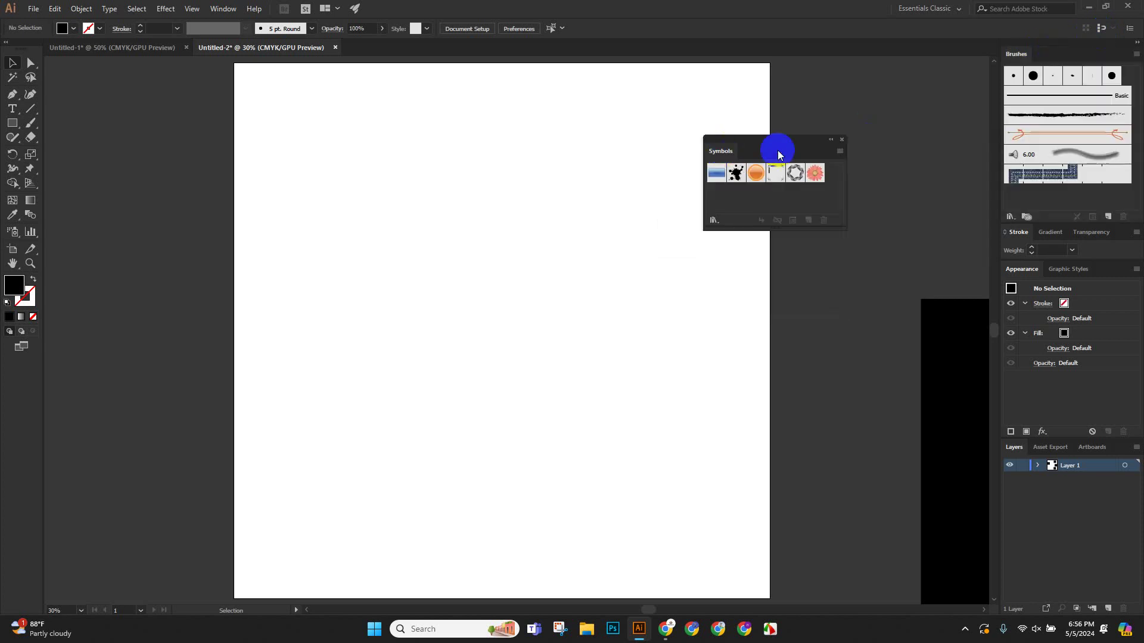
pyautogui.click(841, 140)
pyautogui.moveTo(1017, 54); pyautogui.dragTo(812, 154)
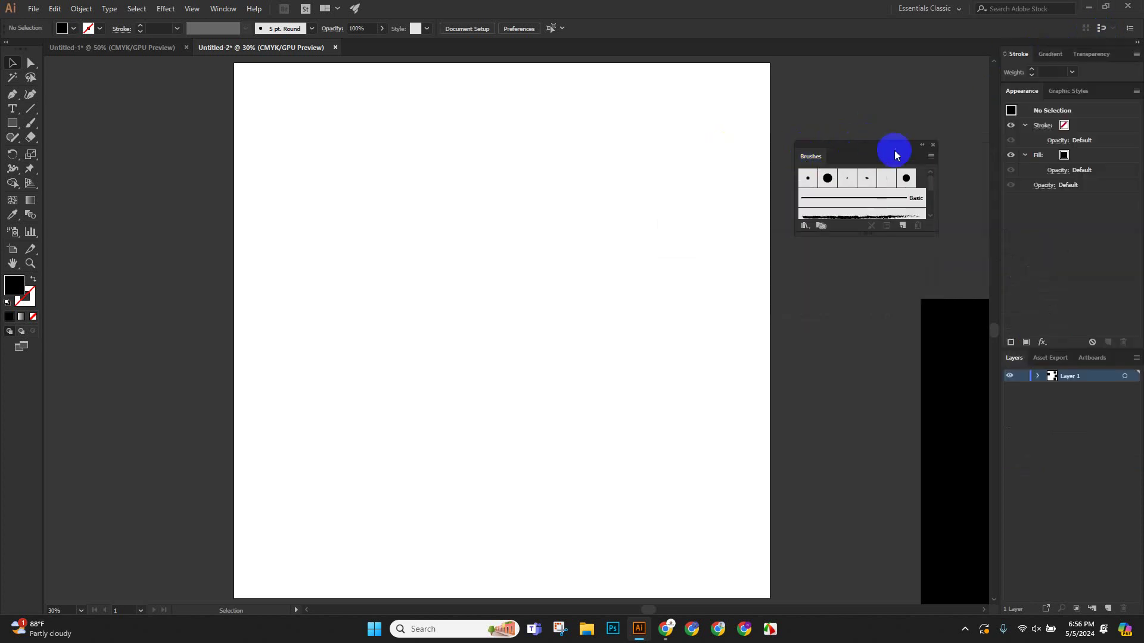
pyautogui.click(933, 144)
# Detach the Gradient and Stroke panels and the Layers panel group from the dock and close them.
pyautogui.moveTo(1045, 54); pyautogui.dragTo(765, 154)
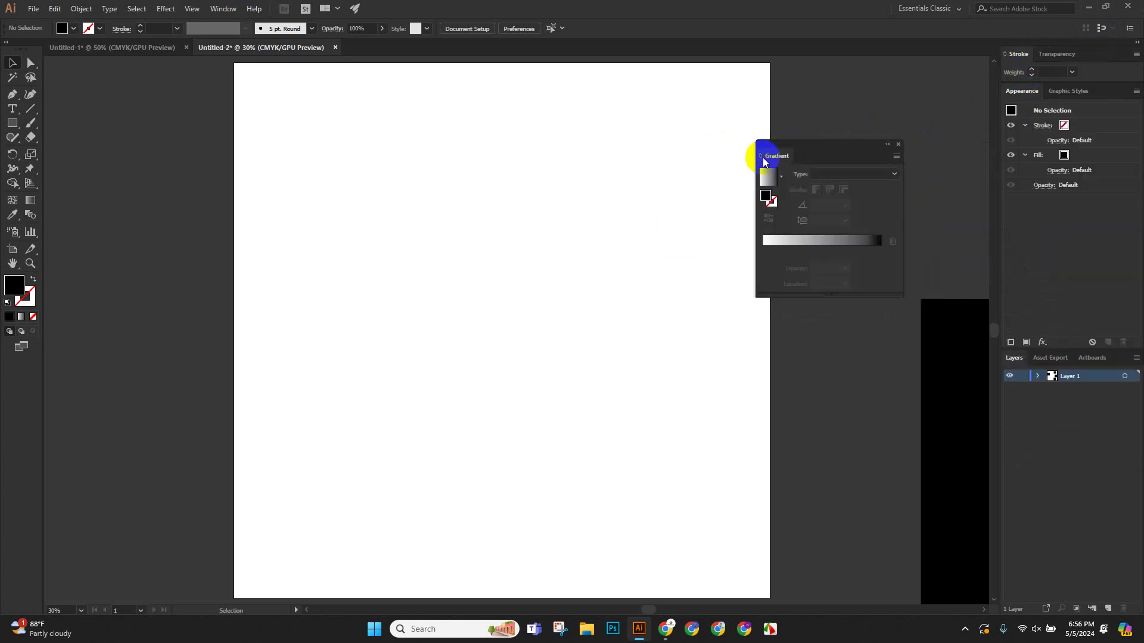
pyautogui.click(899, 144)
pyautogui.moveTo(1018, 54); pyautogui.dragTo(652, 222)
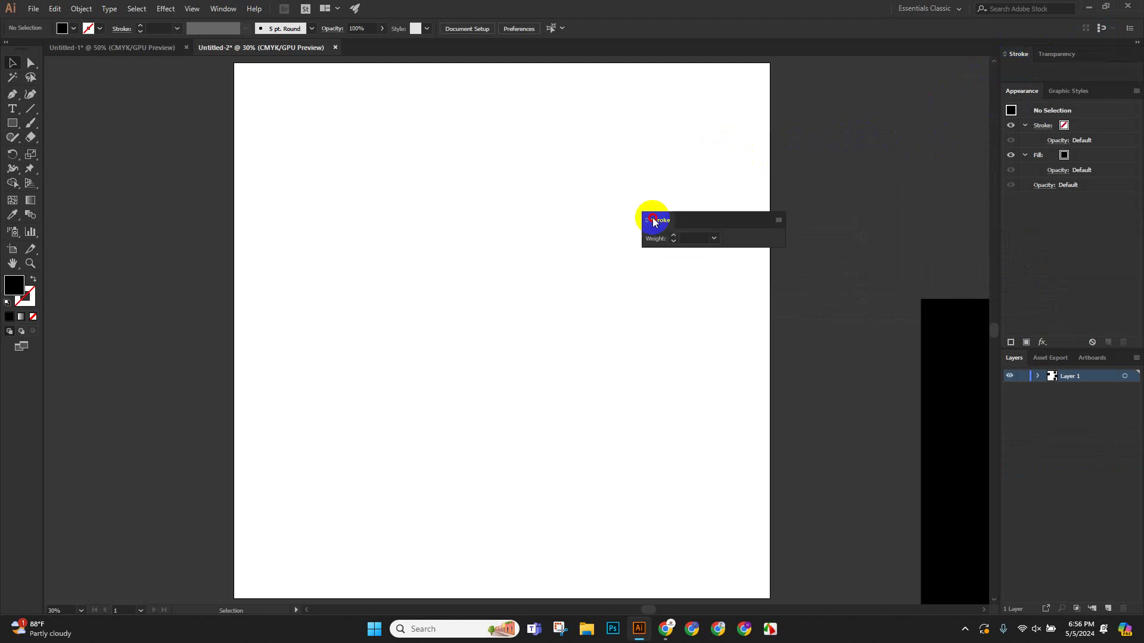
pyautogui.click(779, 209)
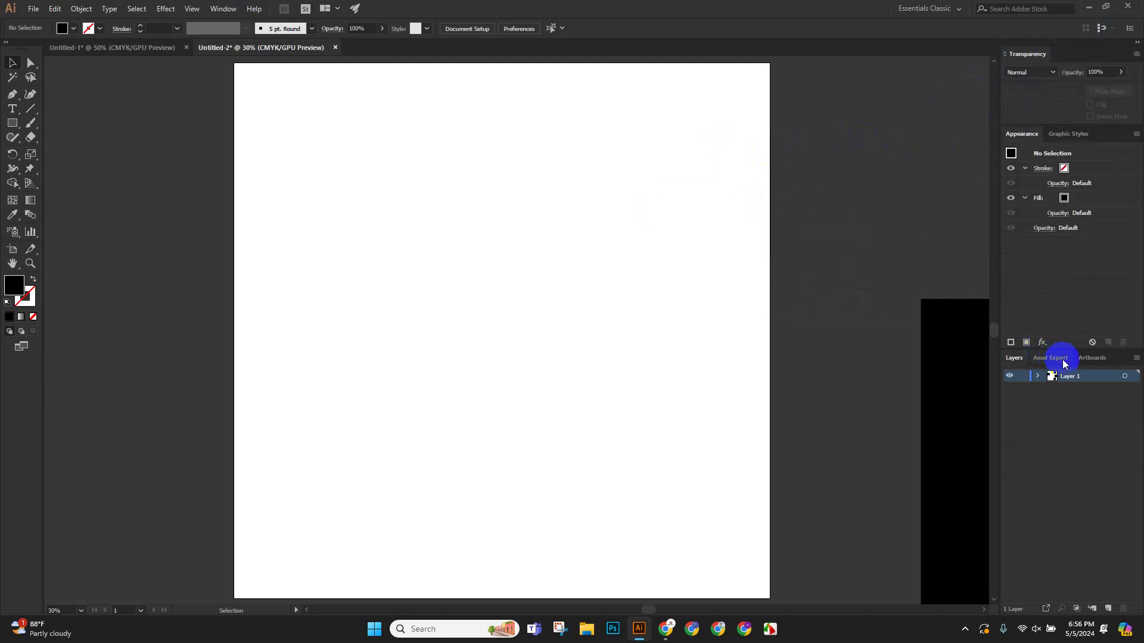
pyautogui.moveTo(1118, 360); pyautogui.dragTo(590, 205)
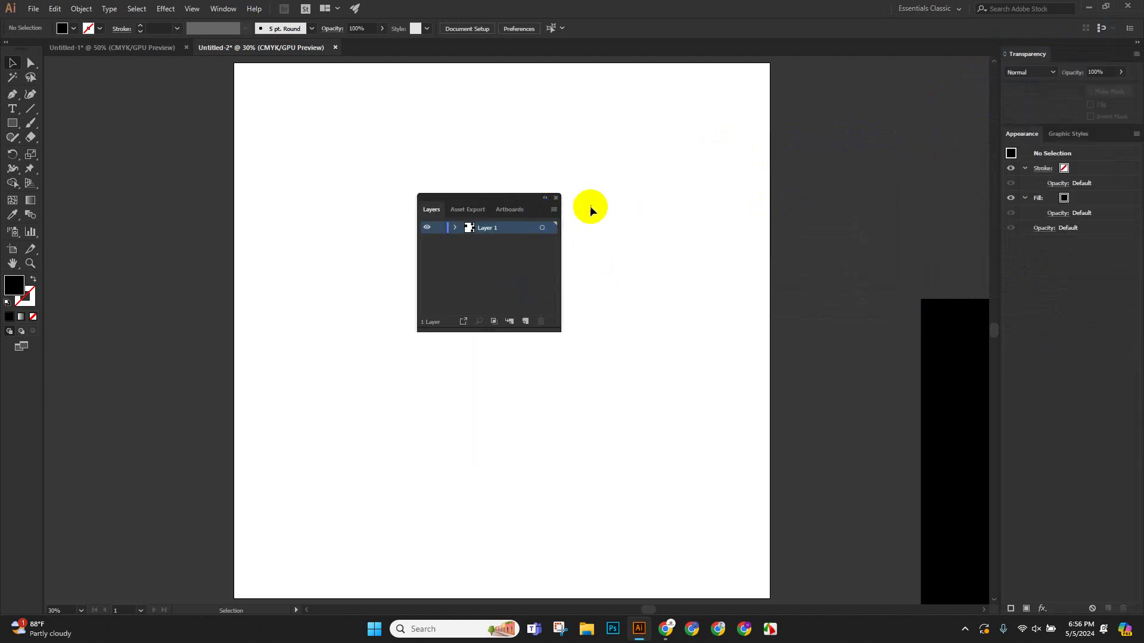
pyautogui.click(555, 199)
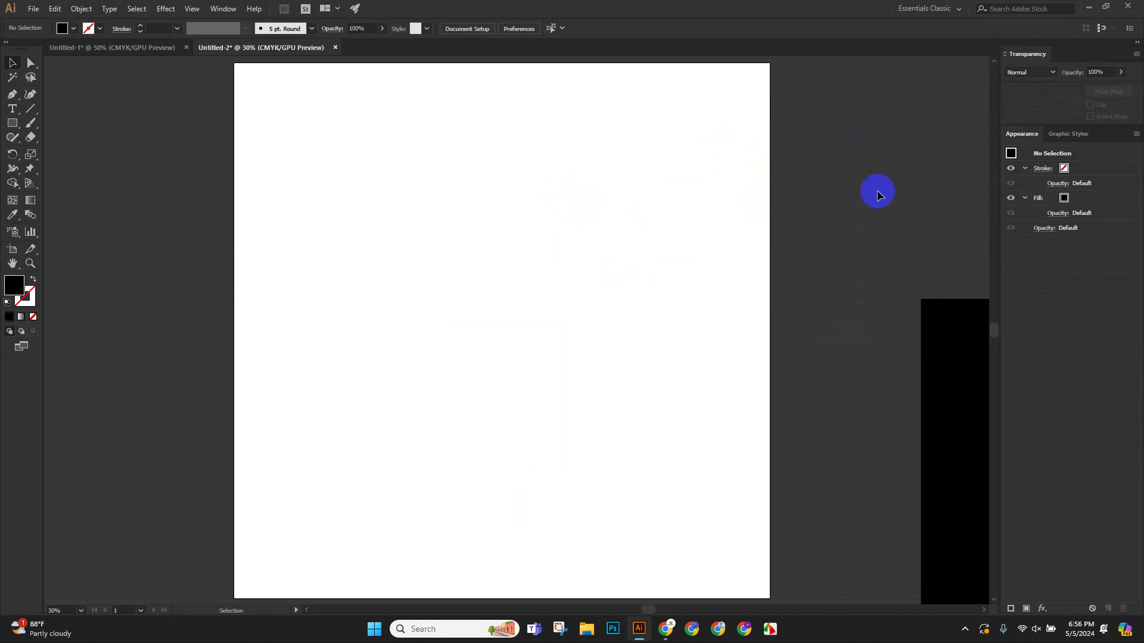
# Detach the Transparency, Graphic Styles and Appearance panels from the dock and close all three.
pyautogui.moveTo(1081, 53); pyautogui.dragTo(319, 206)
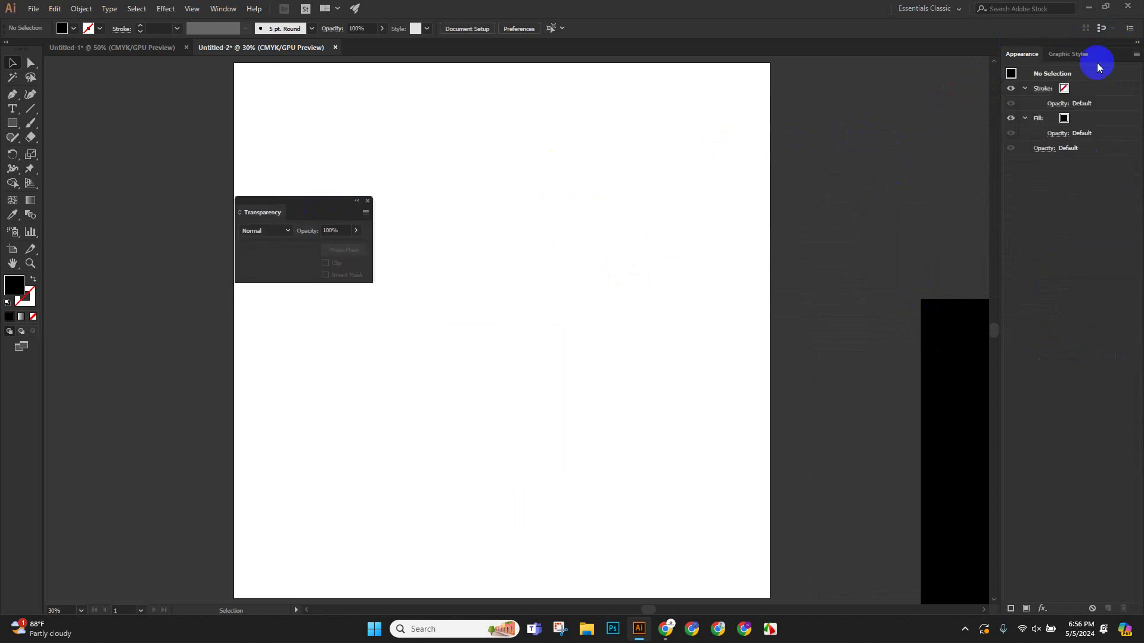
pyautogui.moveTo(1067, 53); pyautogui.dragTo(605, 192)
pyautogui.moveTo(1095, 46); pyautogui.dragTo(584, 161)
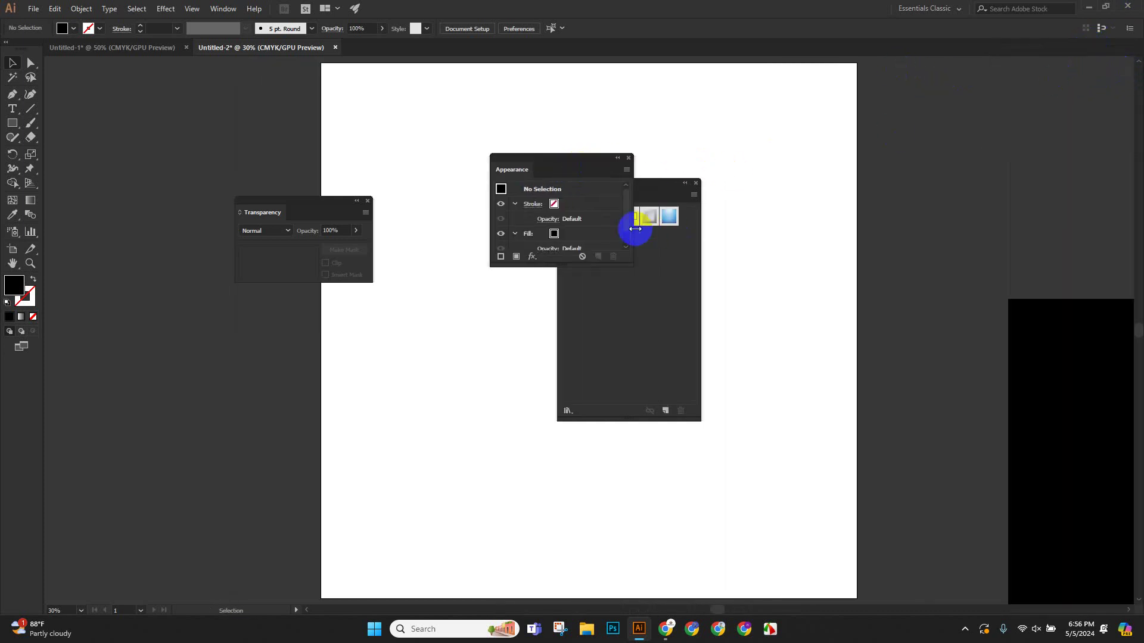
pyautogui.click(628, 158)
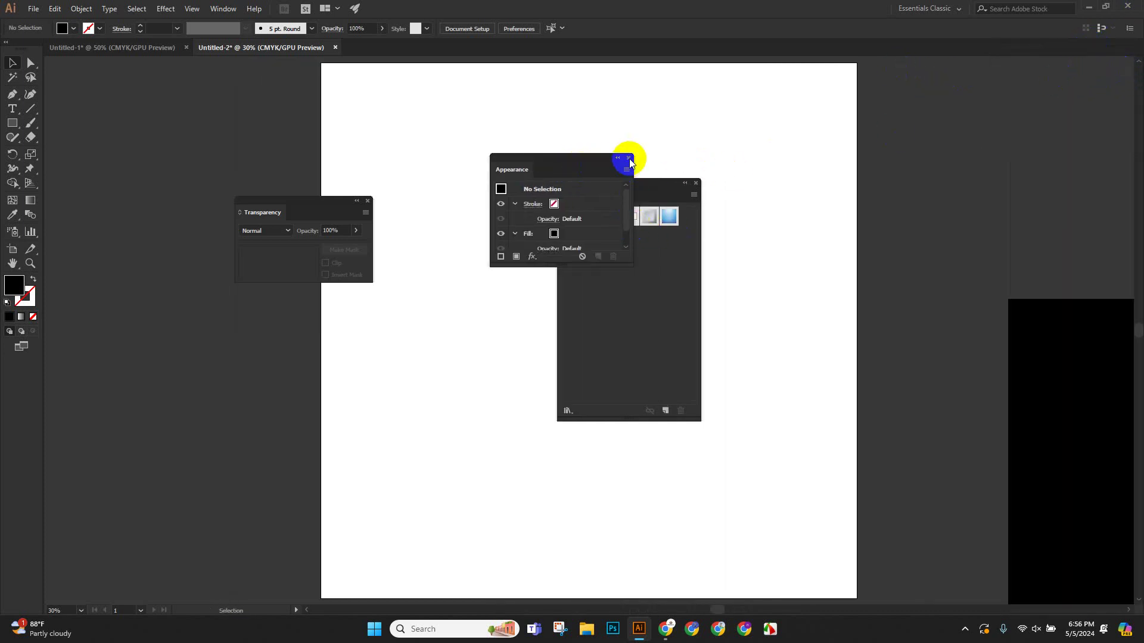
pyautogui.click(696, 184)
pyautogui.click(367, 200)
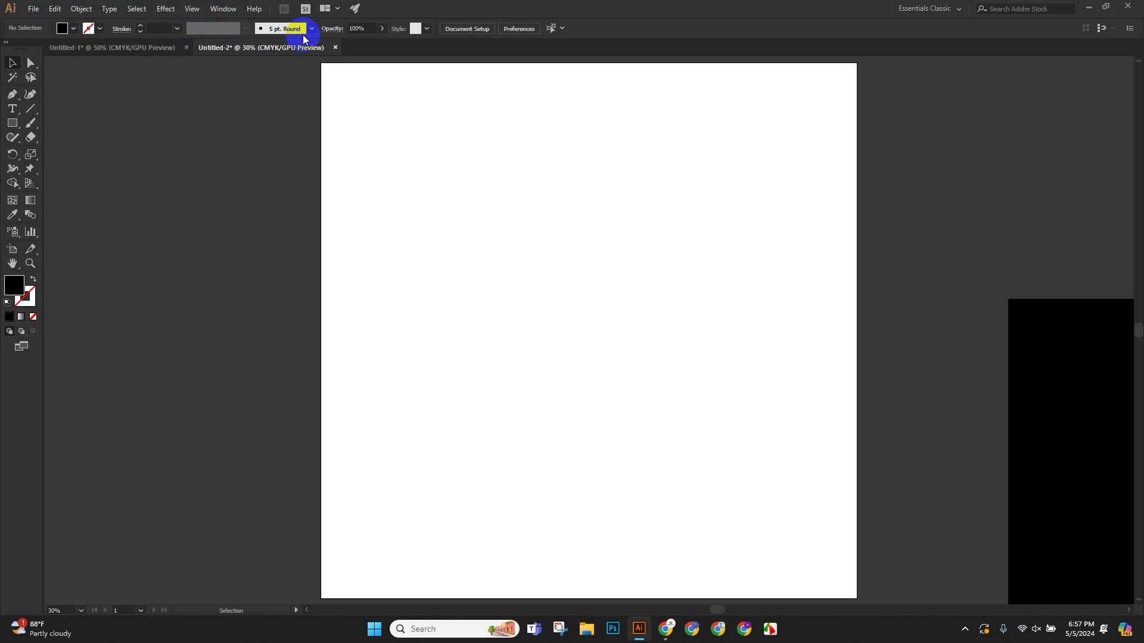
# Activate the Magic Wand tool and the Pen tool in turn to view their control options.
pyautogui.click(12, 77)
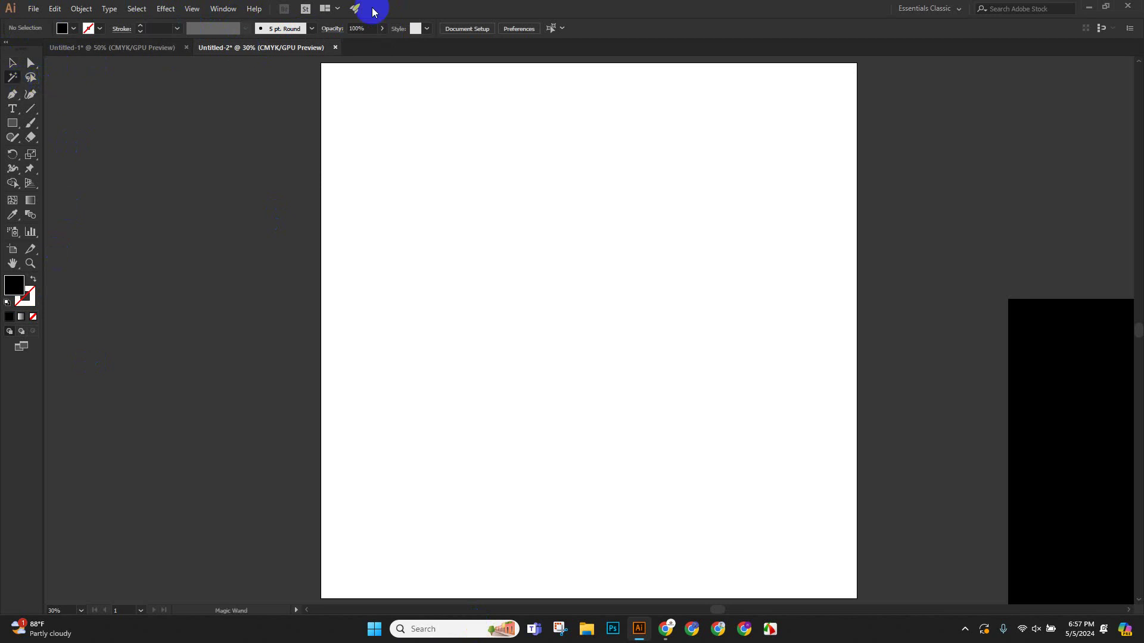
pyautogui.click(12, 96)
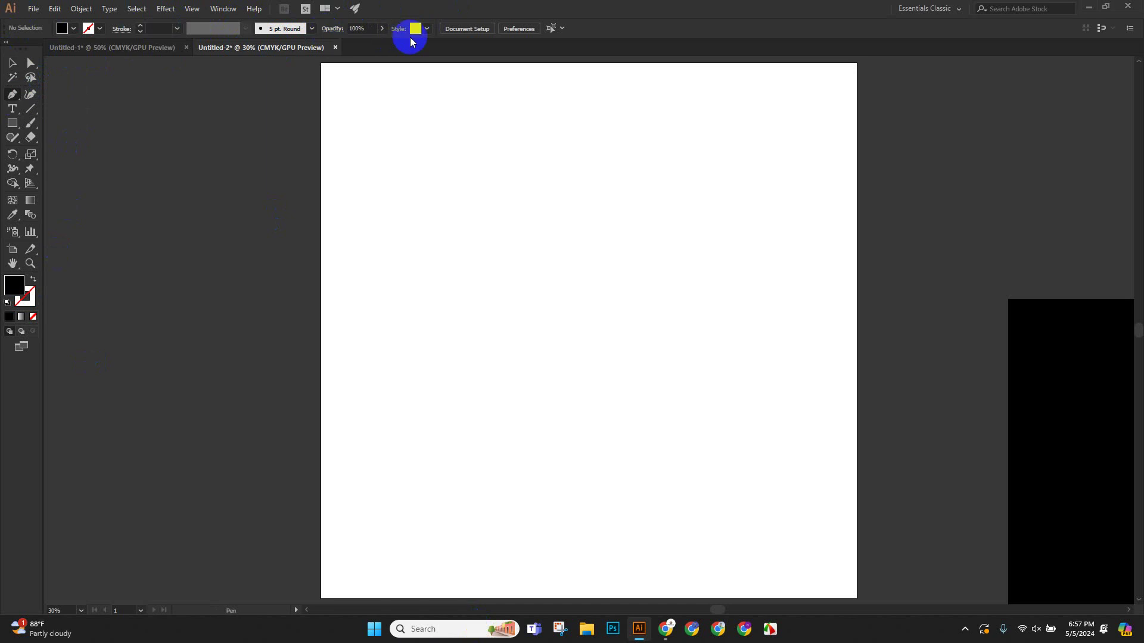
pyautogui.click(322, 189)
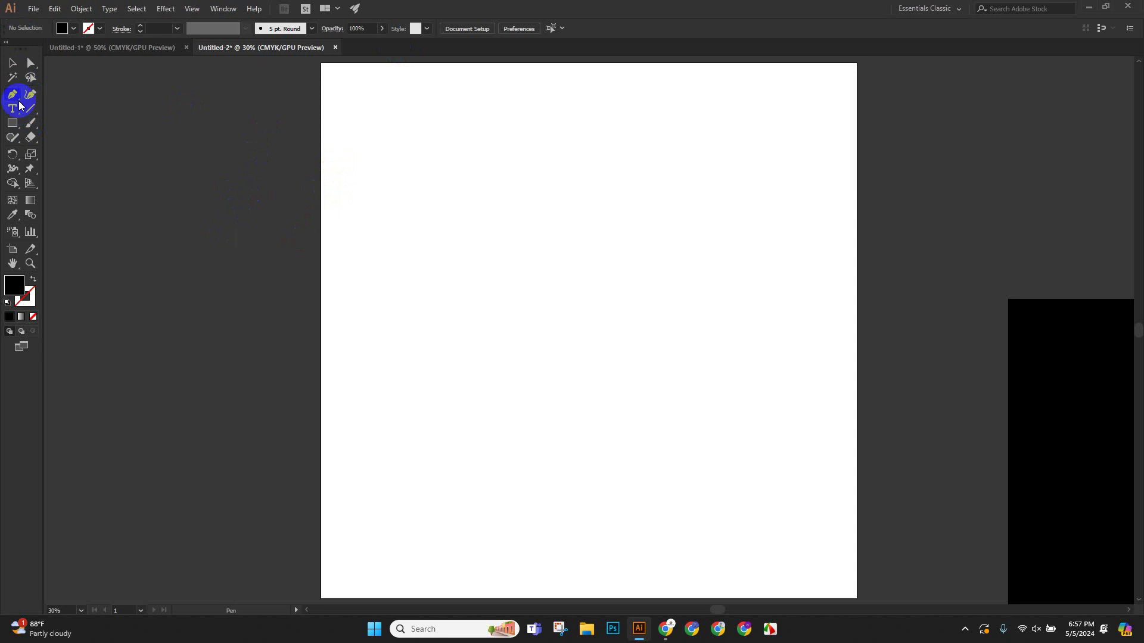
# Draw a rounded rectangle about 650 by 780 px across the artboard's left edge and a smaller one about 360 by 120 px inside it.
pyautogui.click(12, 124)
pyautogui.click(79, 138)
pyautogui.moveTo(289, 143); pyautogui.dragTo(406, 283)
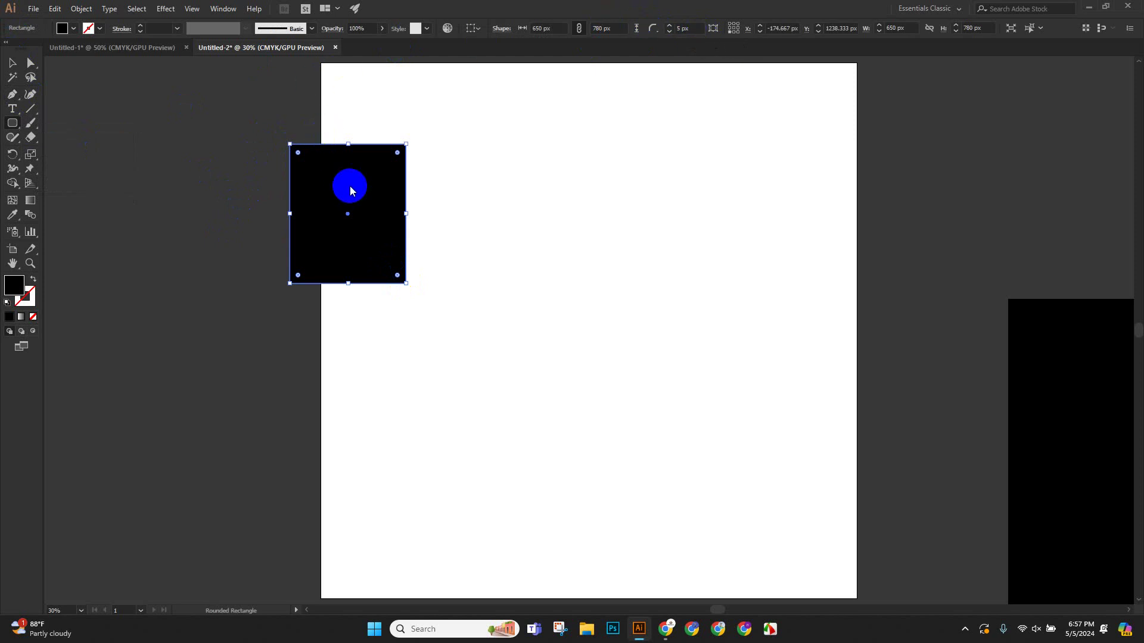
pyautogui.moveTo(354, 191); pyautogui.dragTo(386, 202)
# Select both rounded rectangles at the artboard's left edge and delete them.
pyautogui.click(12, 63)
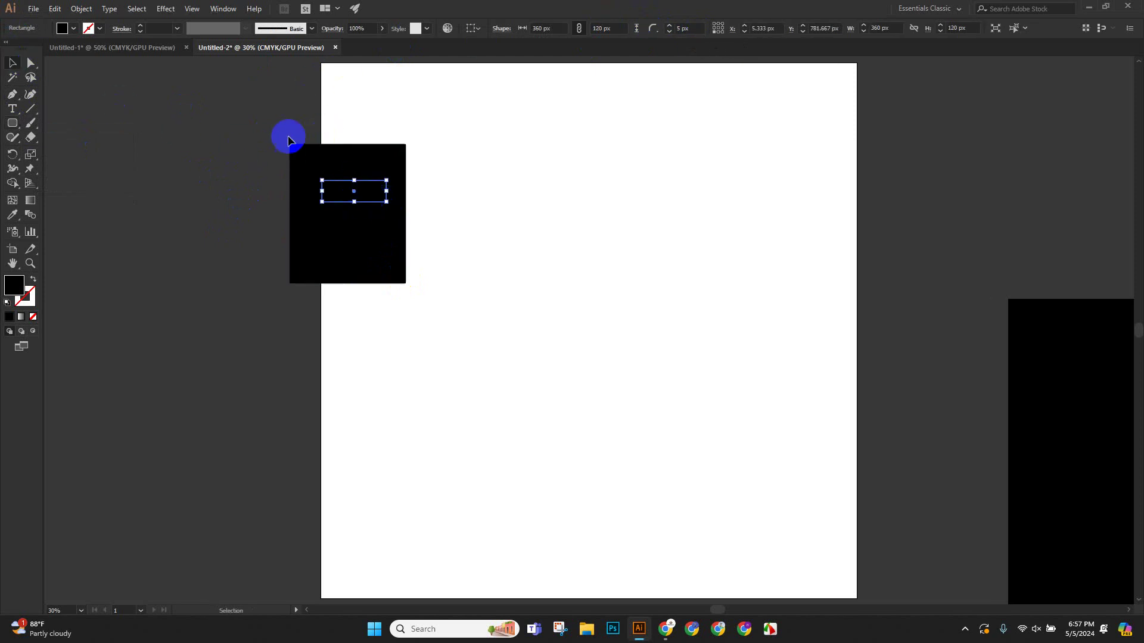
pyautogui.moveTo(268, 128); pyautogui.dragTo(455, 289)
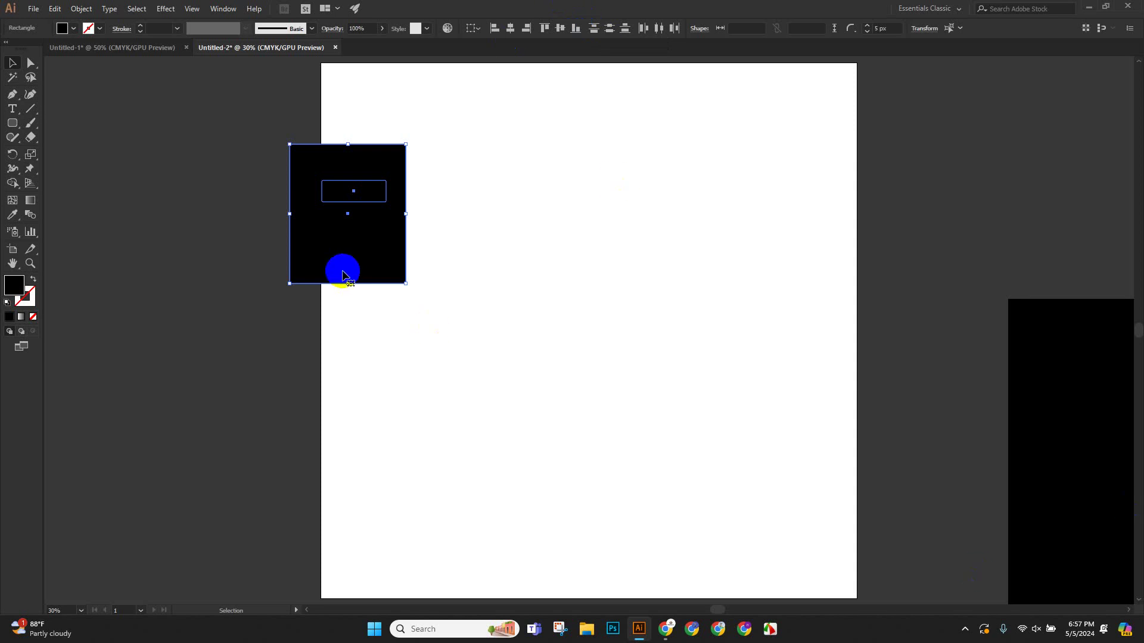
pyautogui.click(369, 190)
pyautogui.moveTo(208, 98); pyautogui.dragTo(423, 303)
pyautogui.press('Delete')
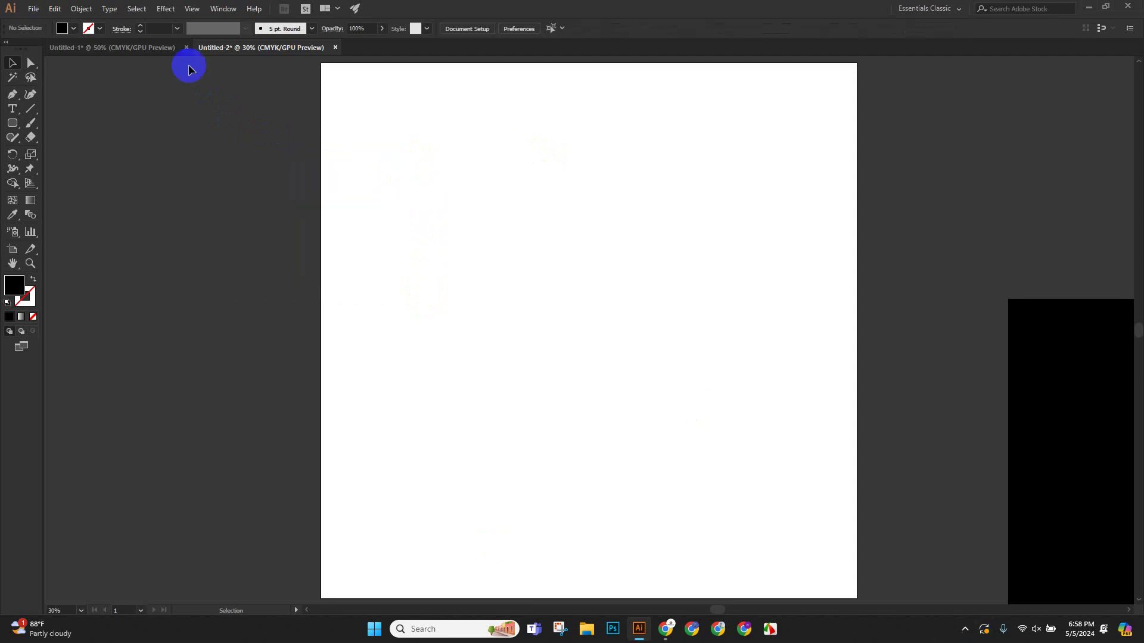
# Show the Align panel group and place it on the empty canvas beside the artboard's left edge.
pyautogui.click(224, 9)
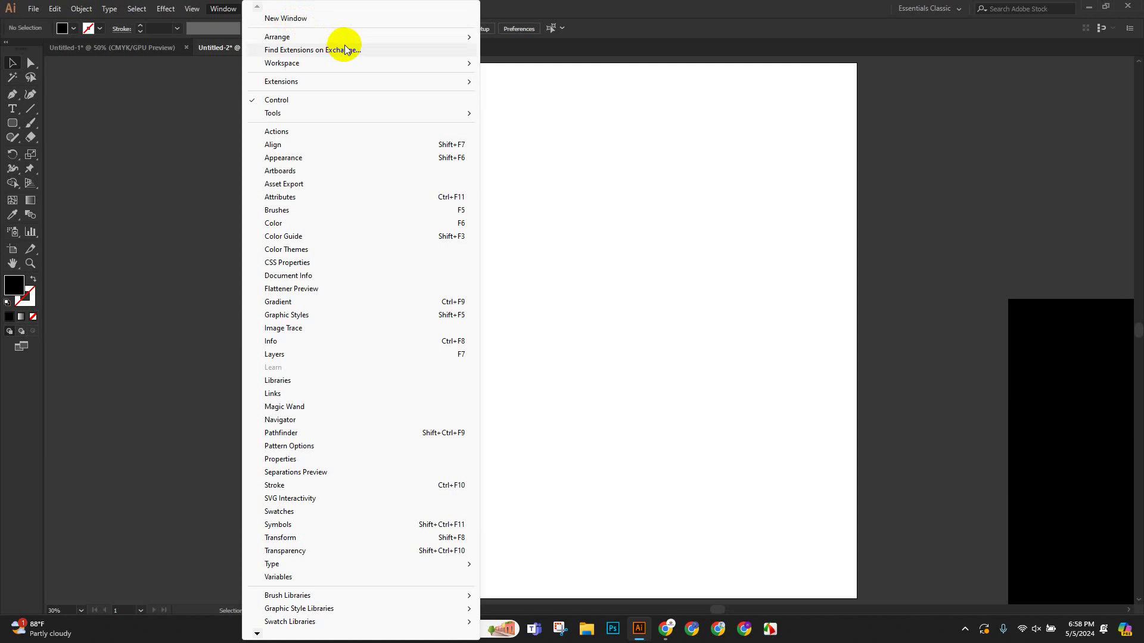
pyautogui.moveTo(370, 39)
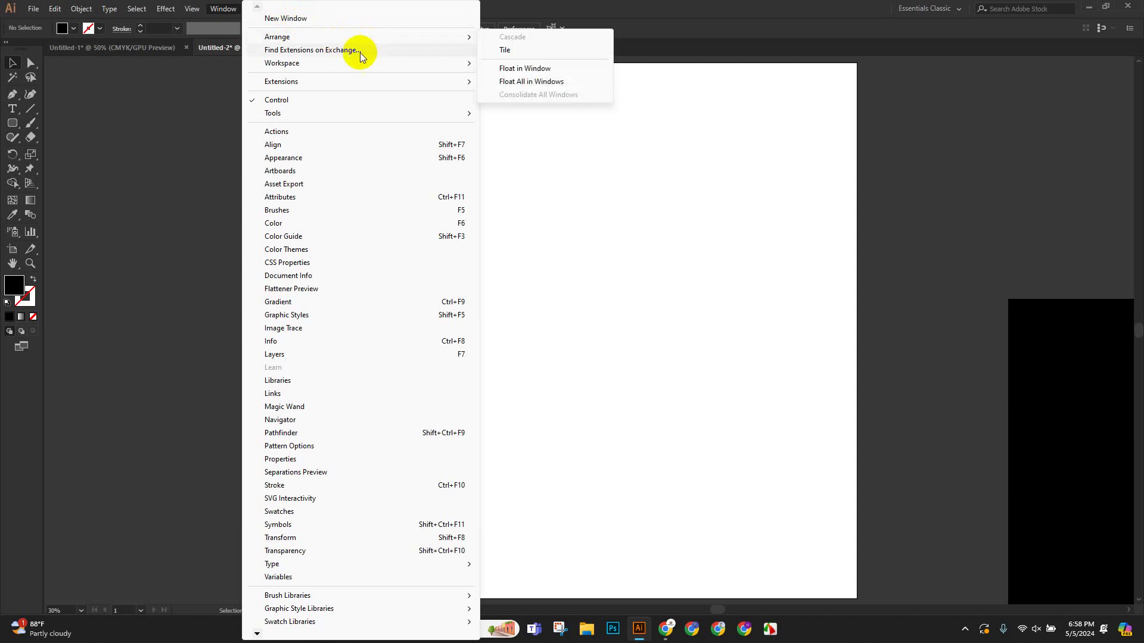
pyautogui.moveTo(398, 67)
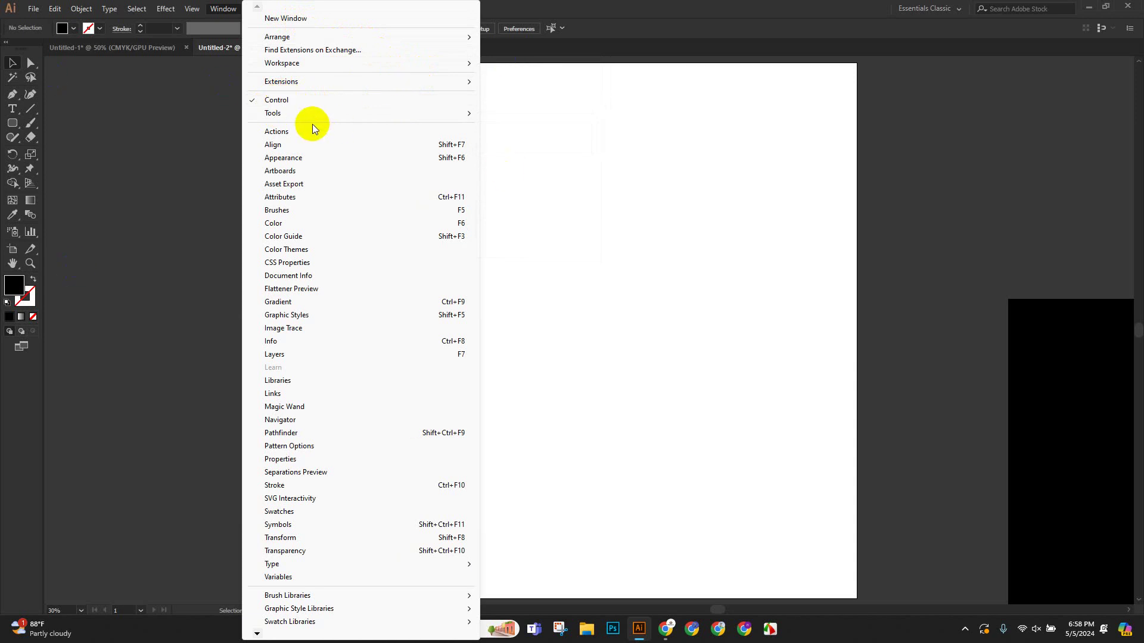
pyautogui.moveTo(309, 118)
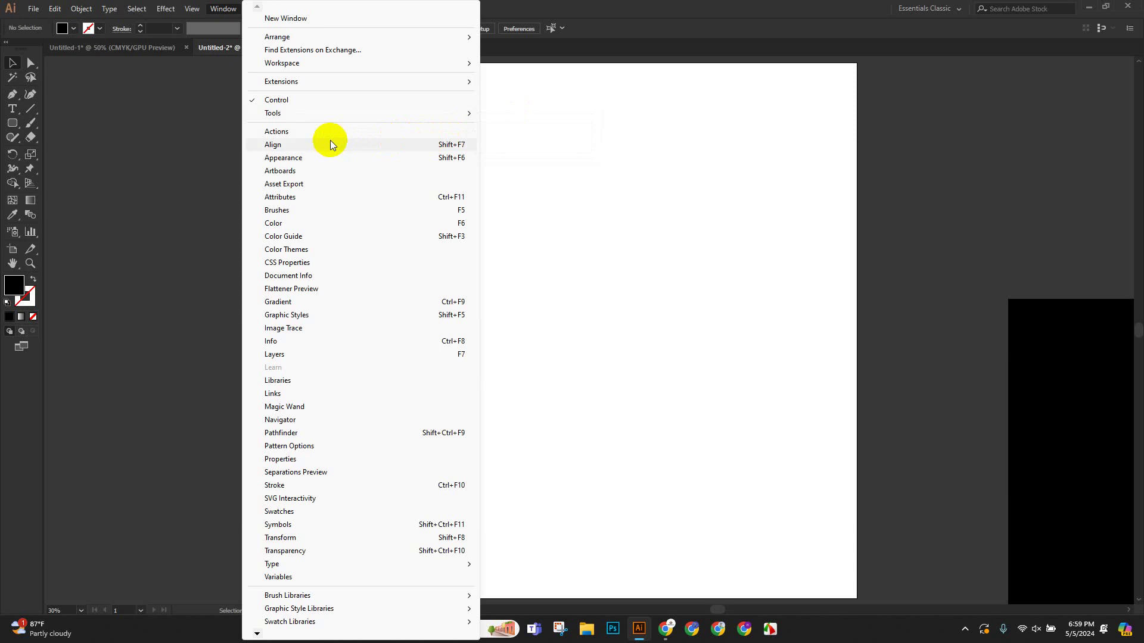
pyautogui.click(306, 149)
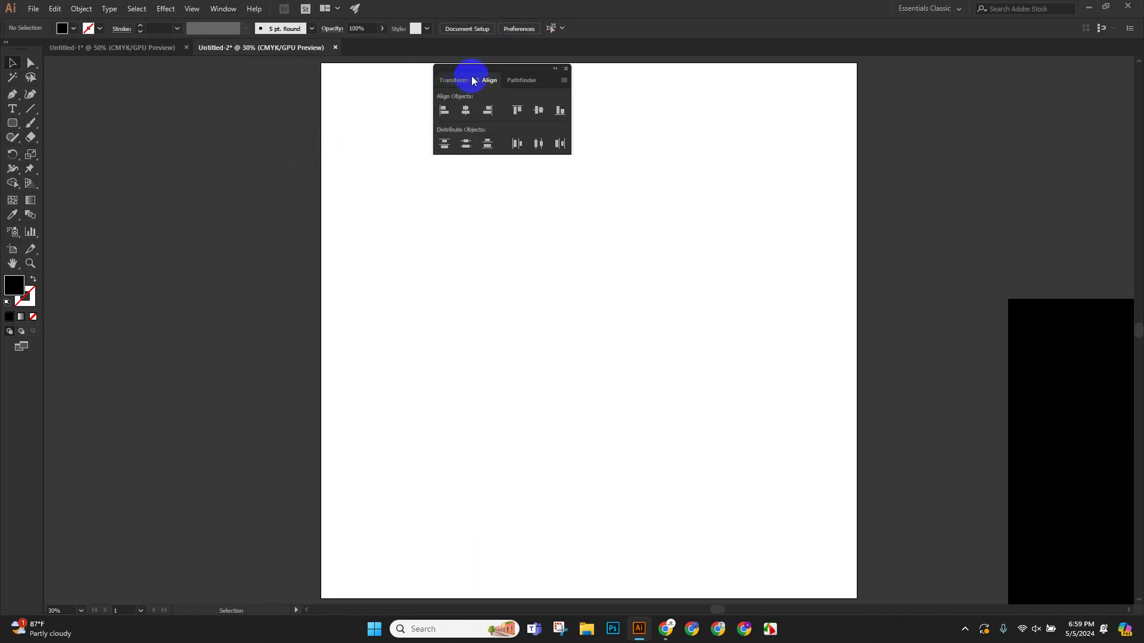
pyautogui.click(499, 86)
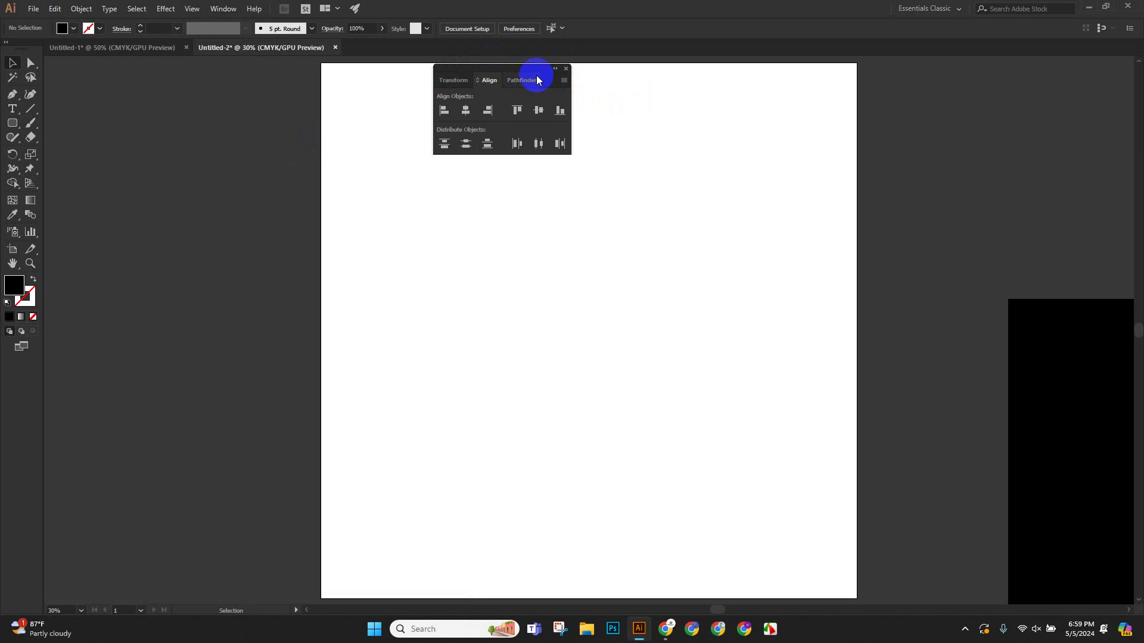
pyautogui.moveTo(506, 68); pyautogui.dragTo(388, 198)
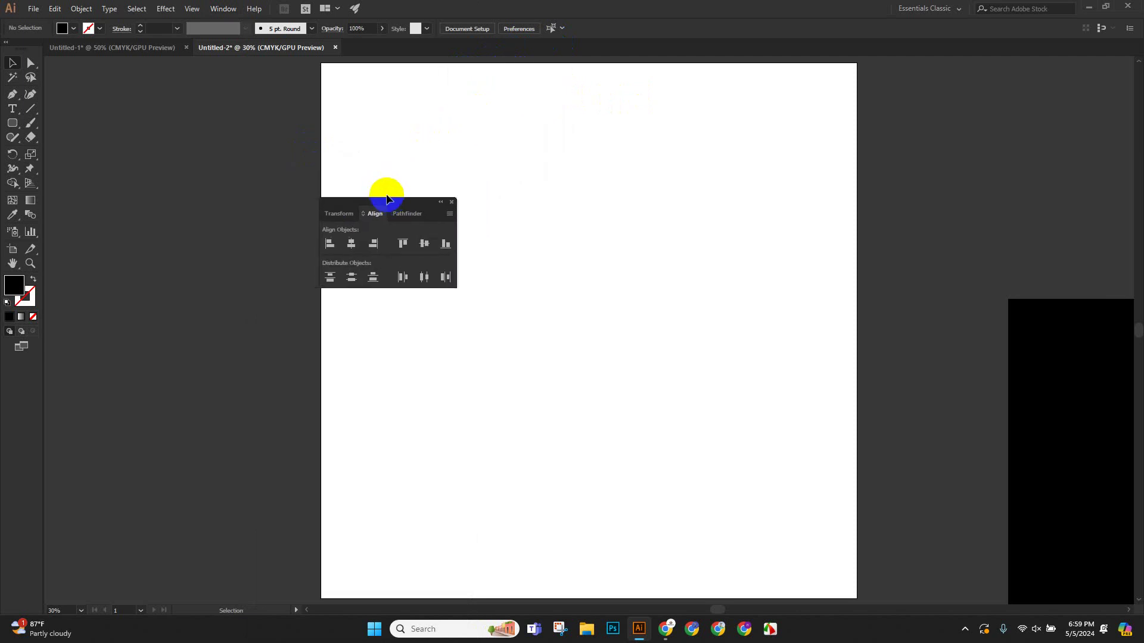
pyautogui.scroll(1, 369, 190)
pyautogui.moveTo(350, 196); pyautogui.dragTo(270, 188)
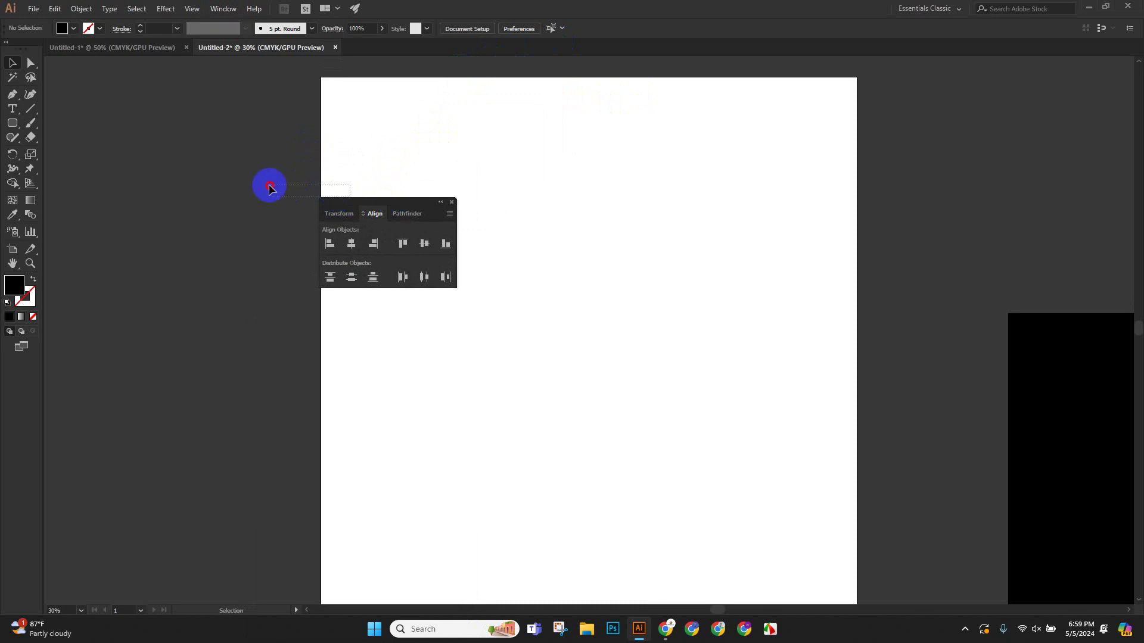
pyautogui.moveTo(389, 210); pyautogui.dragTo(181, 191)
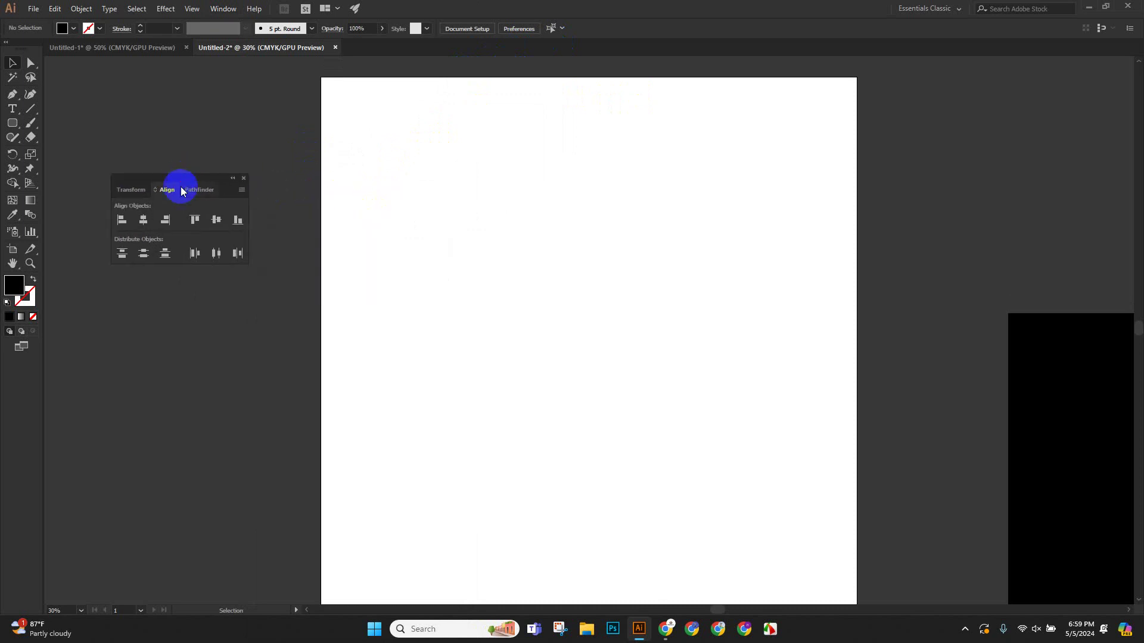
# View the Pathfinder, Align and Transform panels, and split Transform and Pathfinder off into separate floating panels.
pyautogui.click(193, 191)
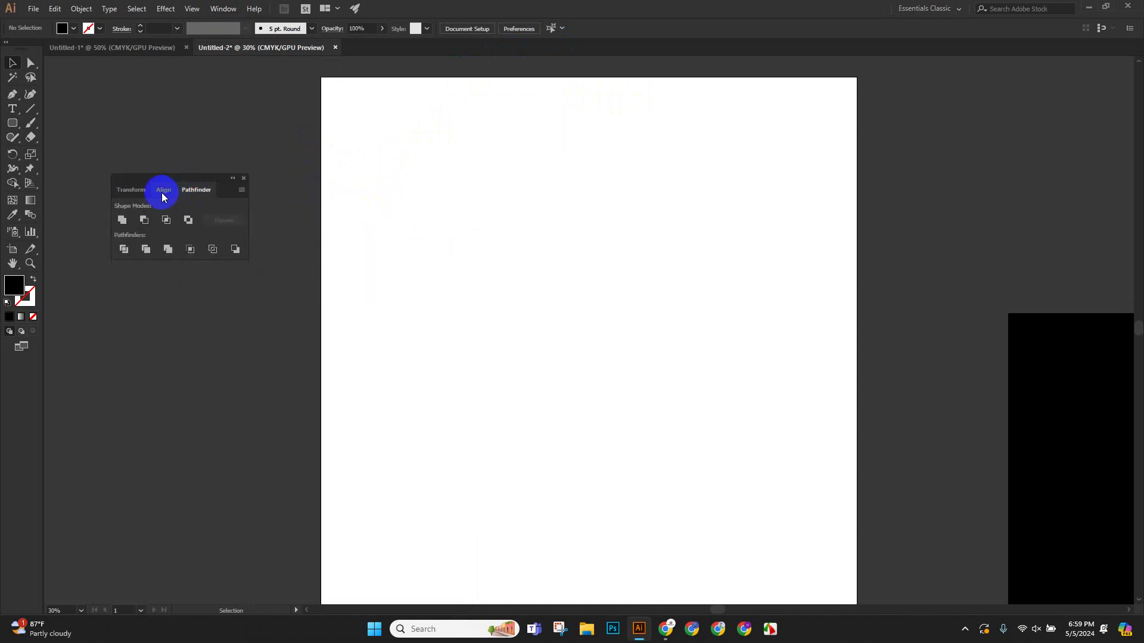
pyautogui.click(162, 191)
pyautogui.click(118, 190)
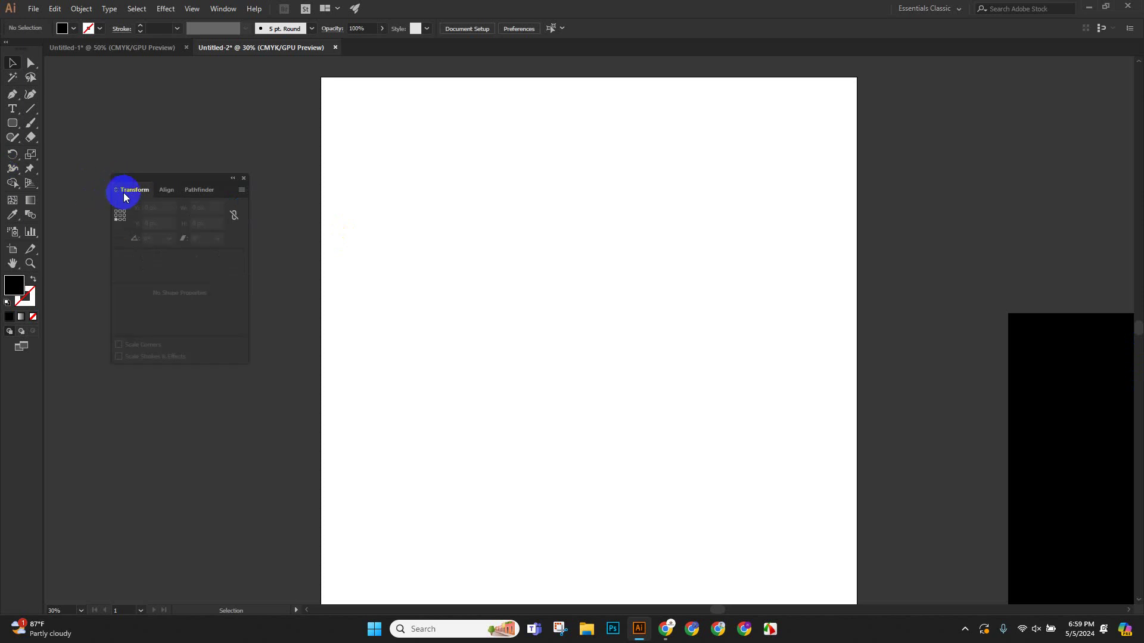
pyautogui.moveTo(127, 190); pyautogui.dragTo(507, 254)
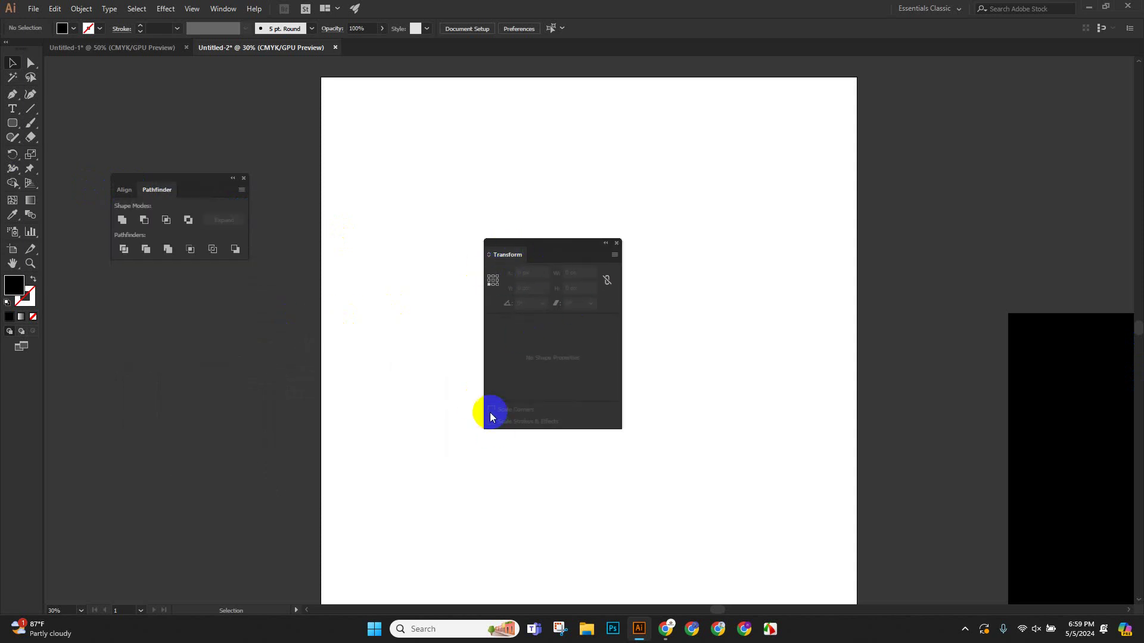
pyautogui.moveTo(158, 191); pyautogui.dragTo(468, 122)
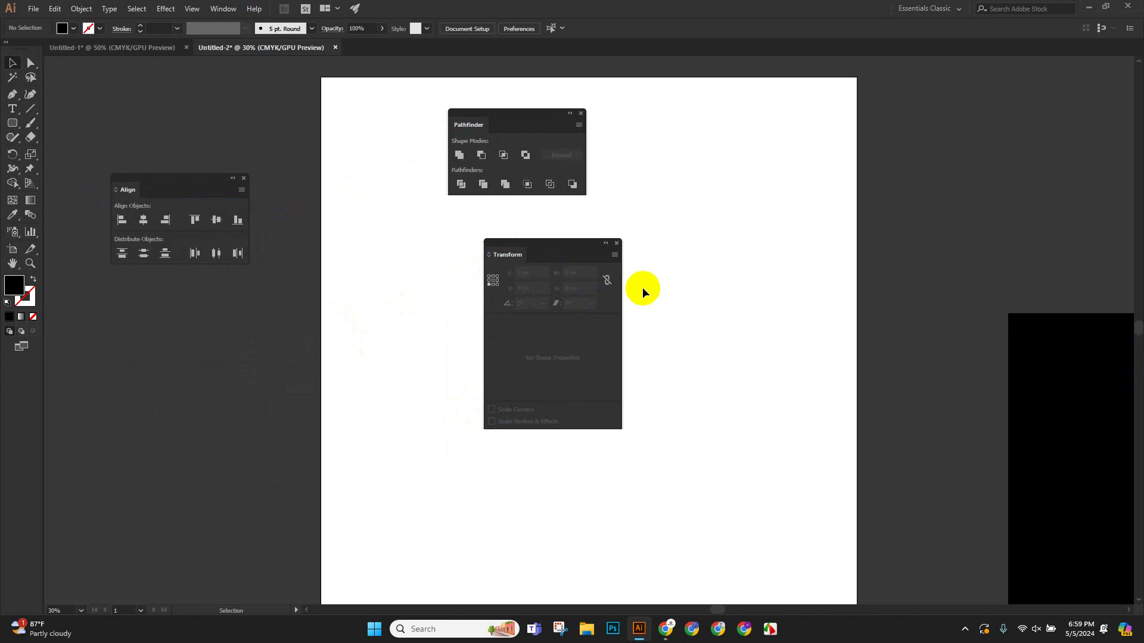
# Undo the deletion of the two rounded rectangles and deselect them.
pyautogui.press('a')
pyautogui.hotkey('ctrl', 'z')
pyautogui.press('v')
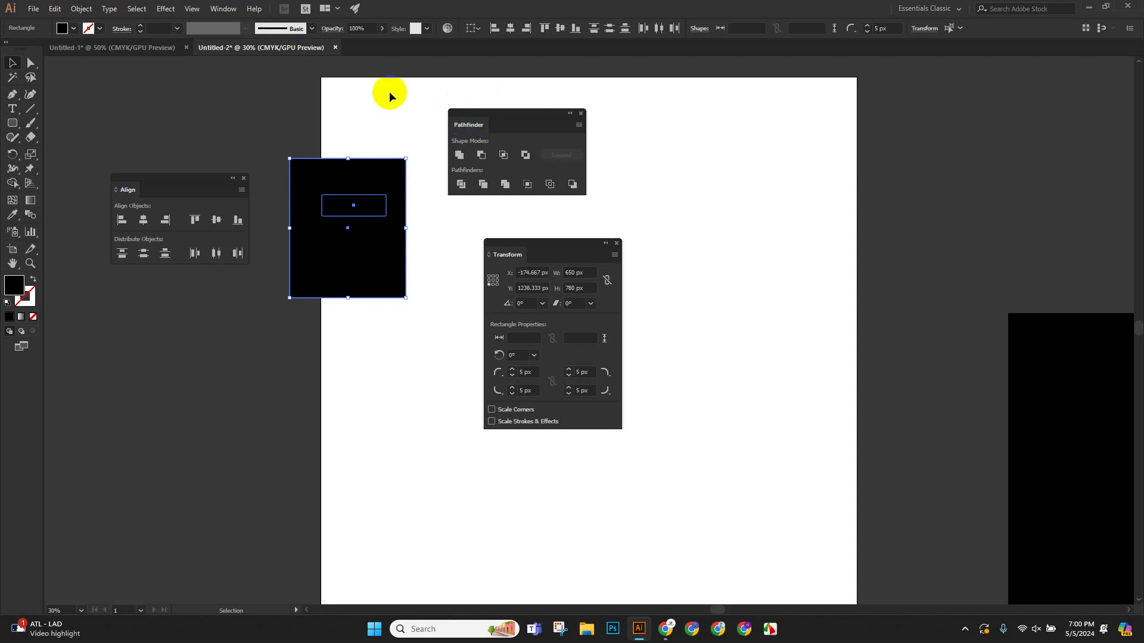
pyautogui.click(223, 8)
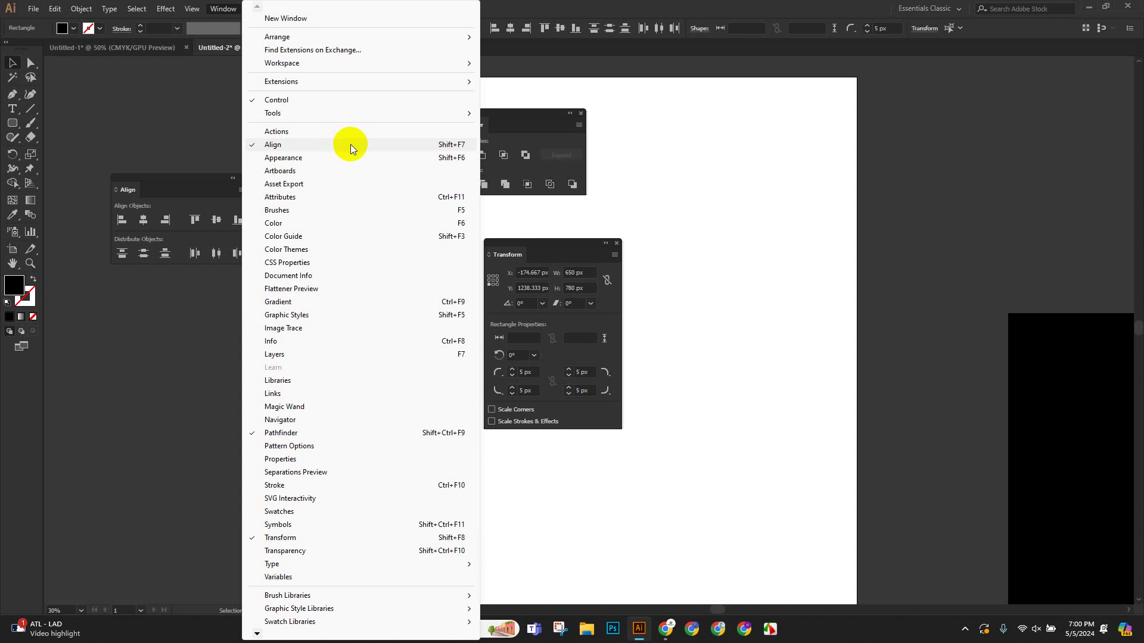
pyautogui.click(576, 453)
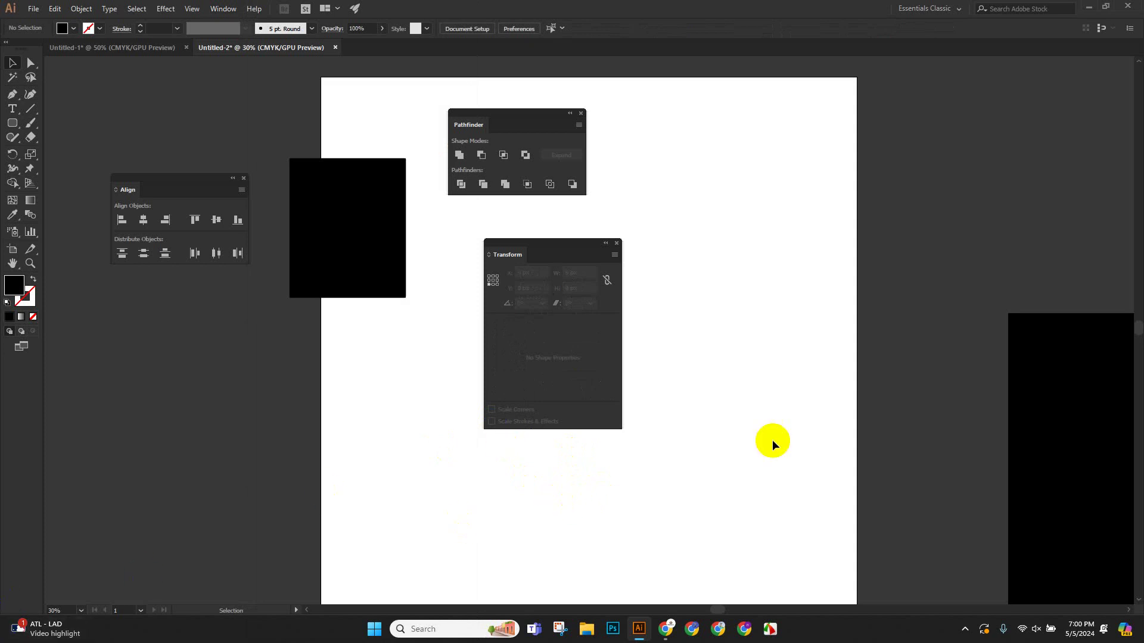
pyautogui.click(418, 293)
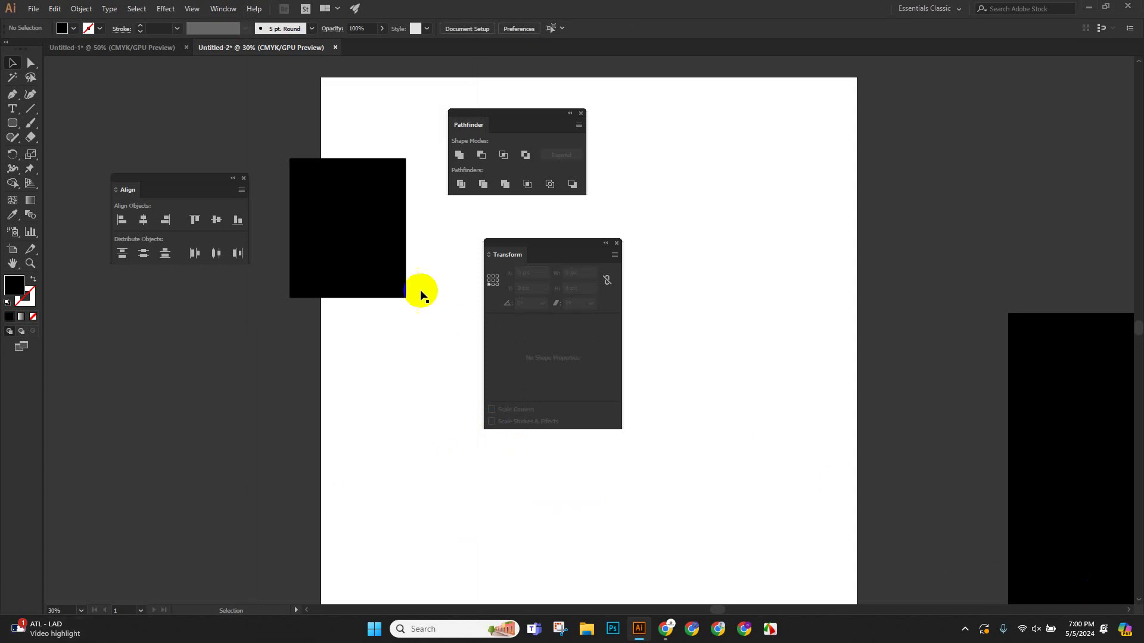
# Move the Align panel to the canvas beyond the artboard's right edge and group the Pathfinder and Transform panels with it.
pyautogui.moveTo(135, 177); pyautogui.dragTo(983, 55)
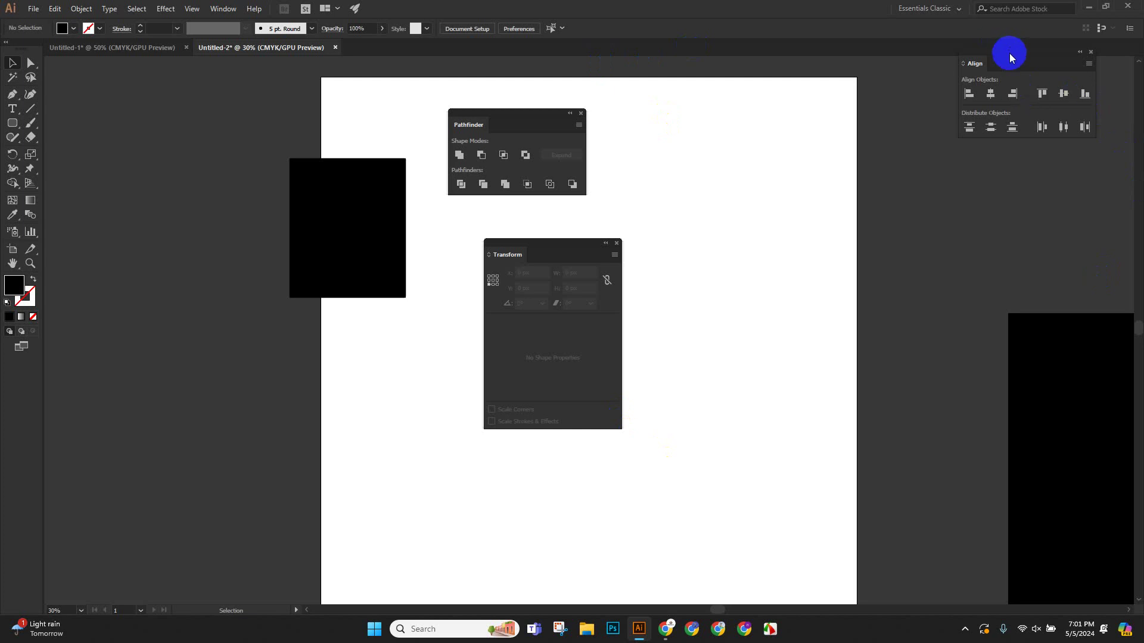
pyautogui.moveTo(1010, 57); pyautogui.dragTo(994, 65)
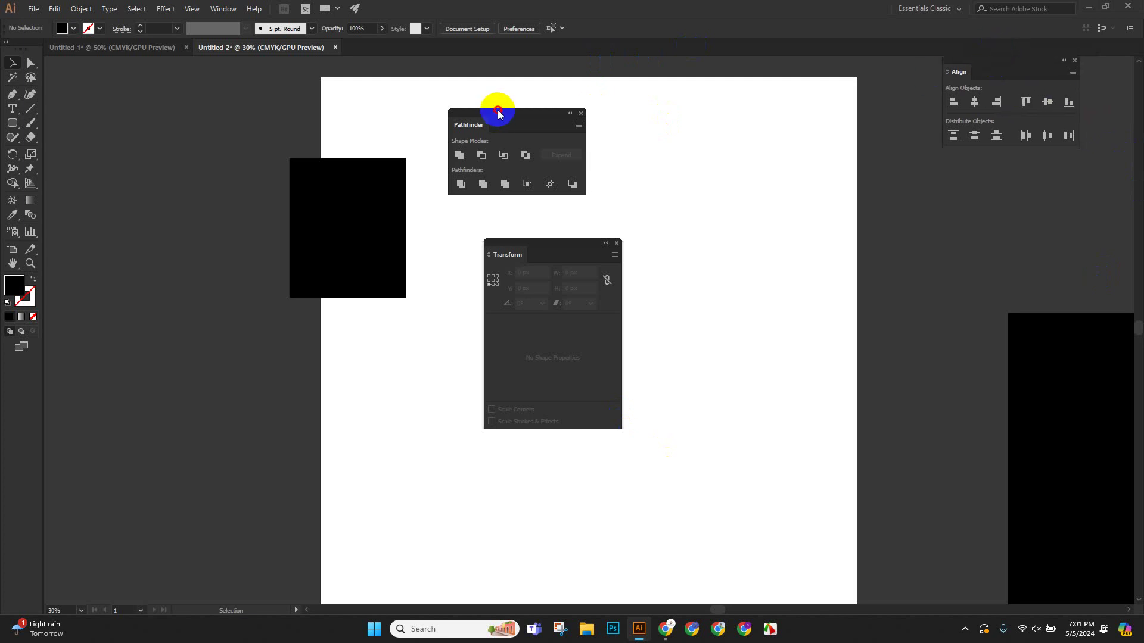
pyautogui.moveTo(498, 113); pyautogui.dragTo(1007, 70)
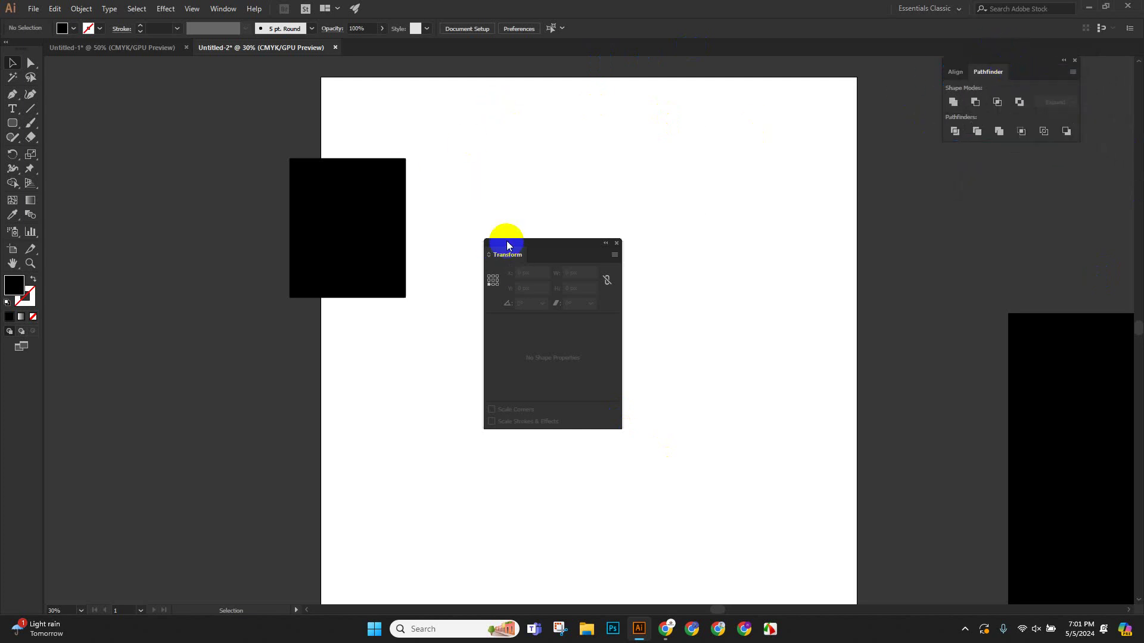
pyautogui.moveTo(507, 245); pyautogui.dragTo(987, 97)
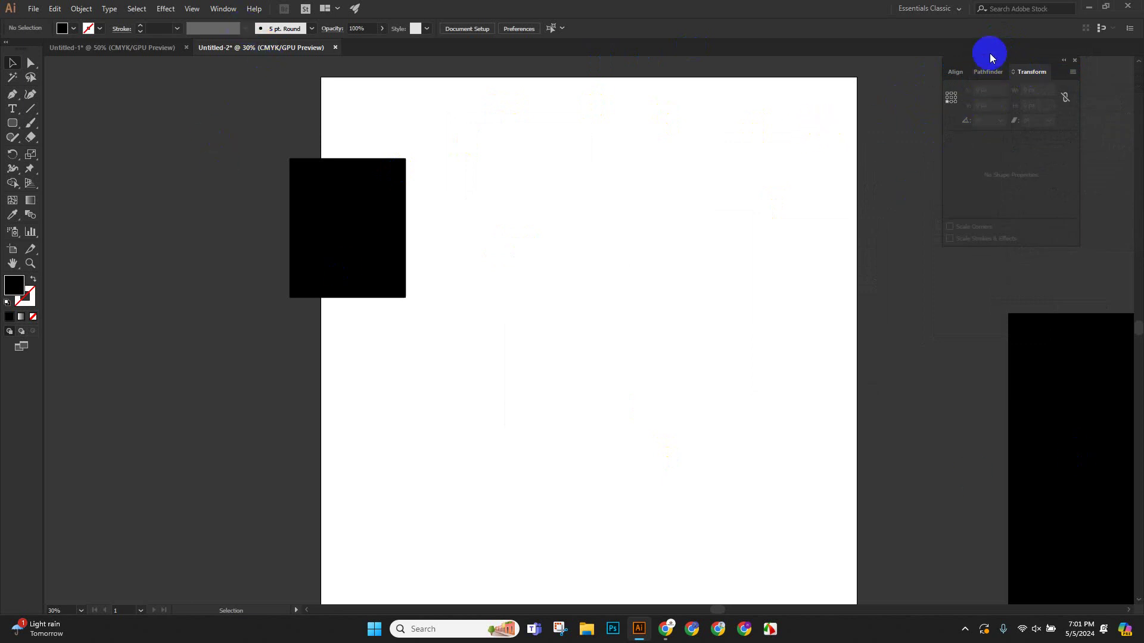
# Reposition the combined Align, Pathfinder and Transform group beside the artboard and bring Pathfinder to the front.
pyautogui.moveTo(990, 56); pyautogui.dragTo(974, 255)
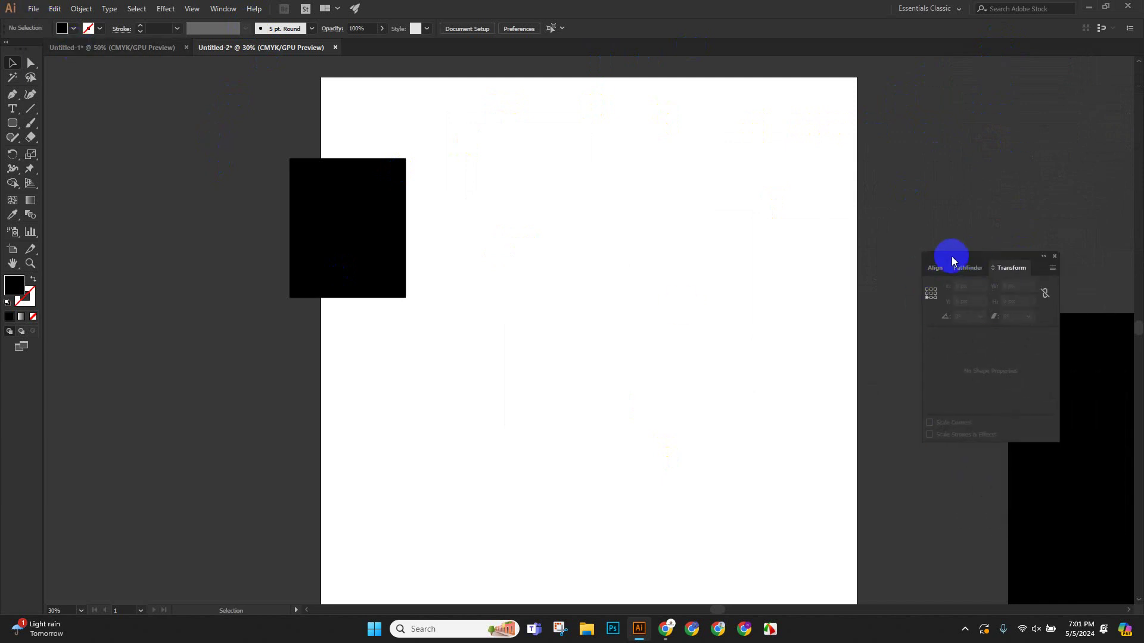
pyautogui.moveTo(950, 256); pyautogui.dragTo(1010, 158)
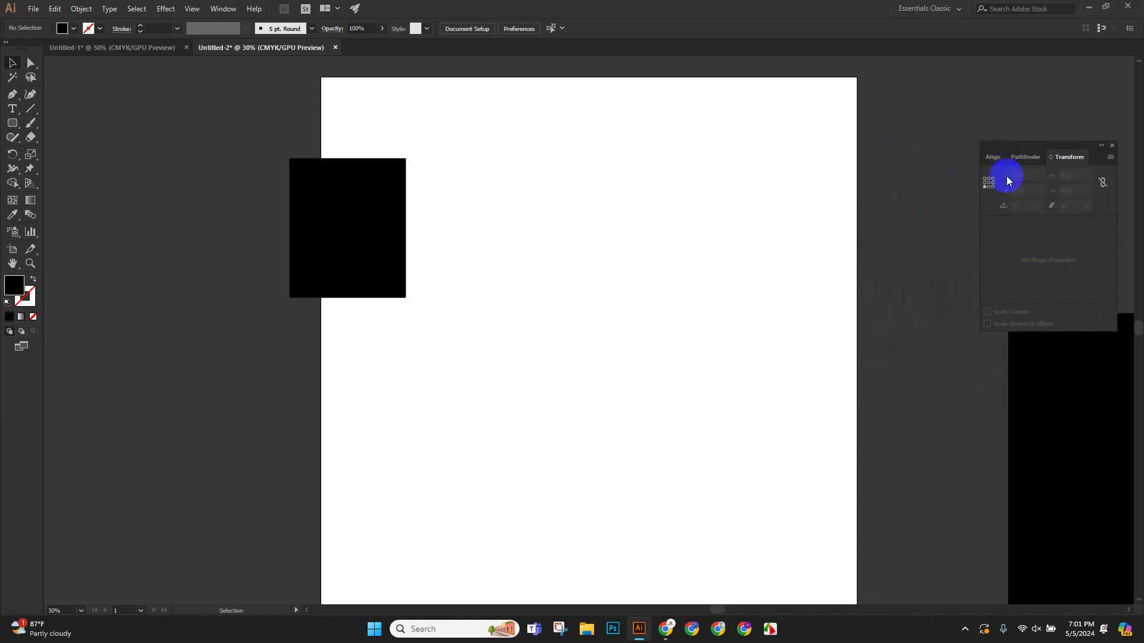
pyautogui.click(1023, 157)
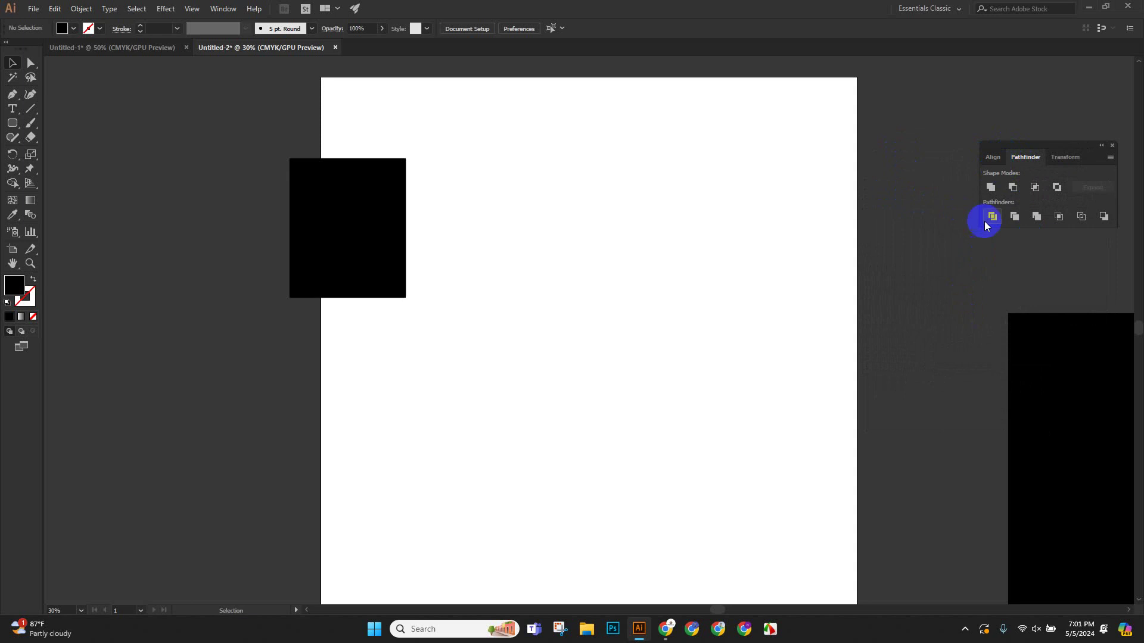
# Show the Color panel and dock it with Color Guide beneath the repositioned Align, Pathfinder and Transform group.
pyautogui.moveTo(1030, 148); pyautogui.dragTo(1041, 166)
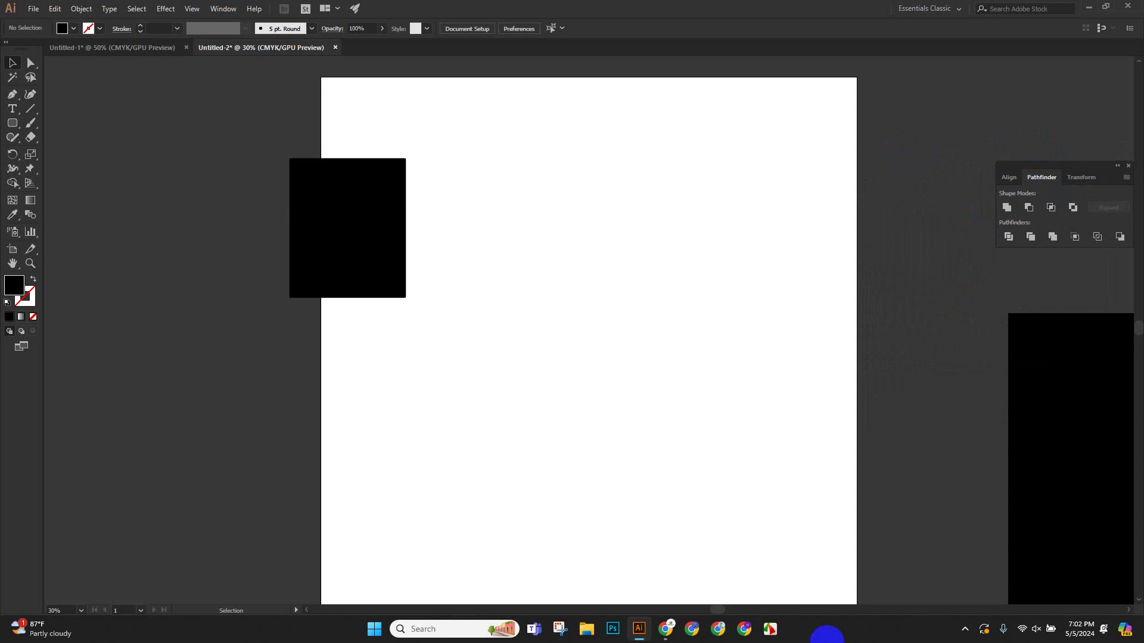
pyautogui.click(224, 8)
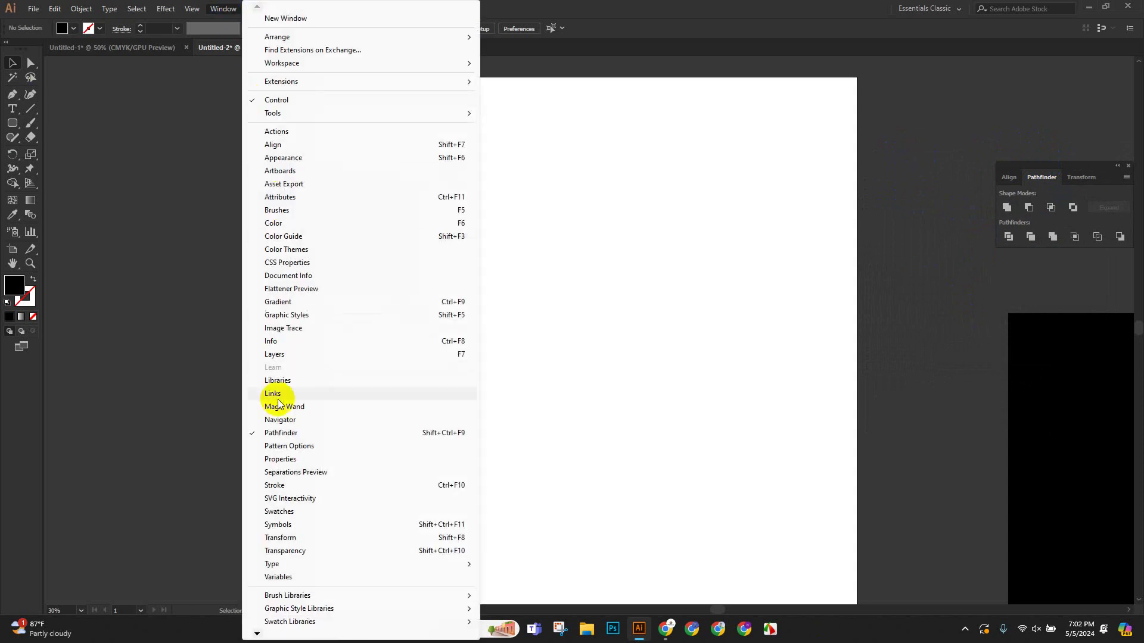
pyautogui.click(288, 222)
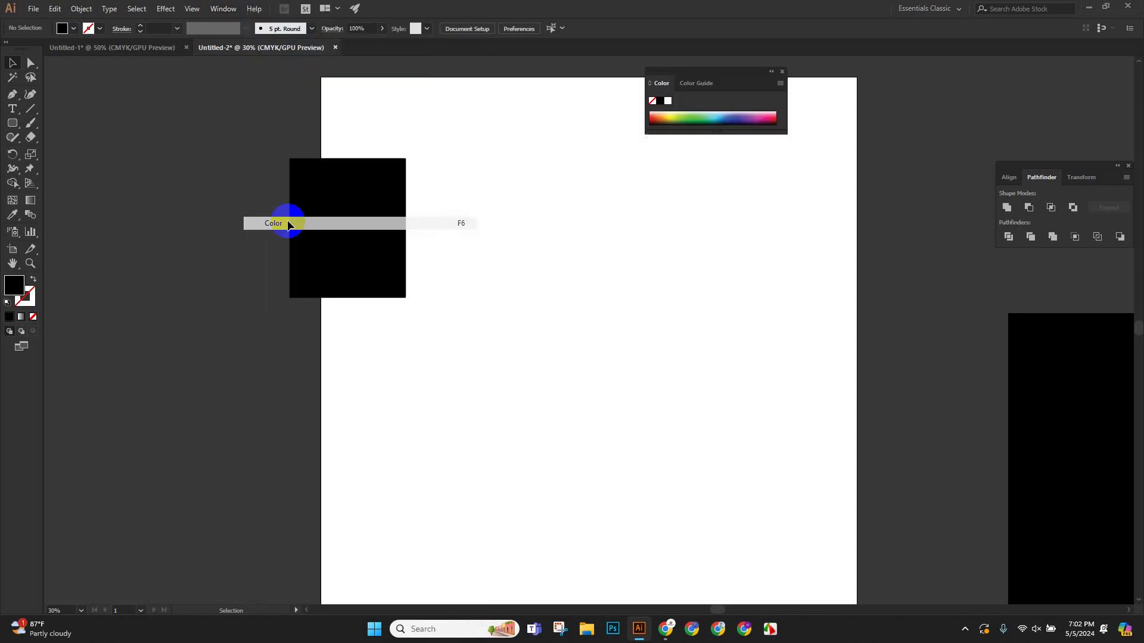
pyautogui.moveTo(684, 74); pyautogui.dragTo(530, 176)
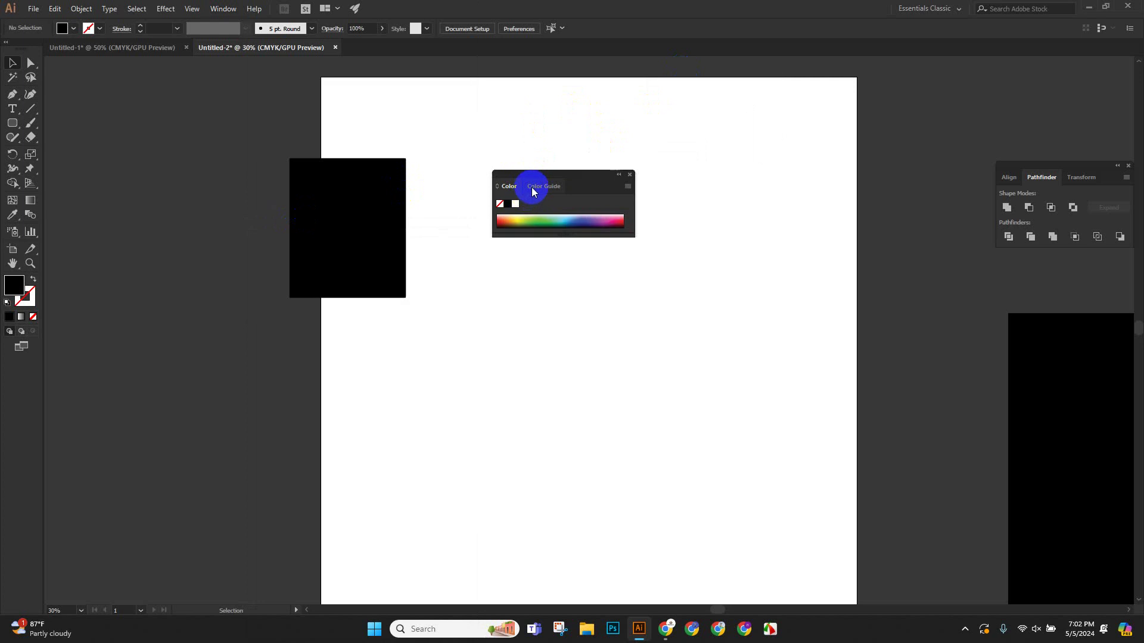
pyautogui.click(530, 189)
pyautogui.click(510, 188)
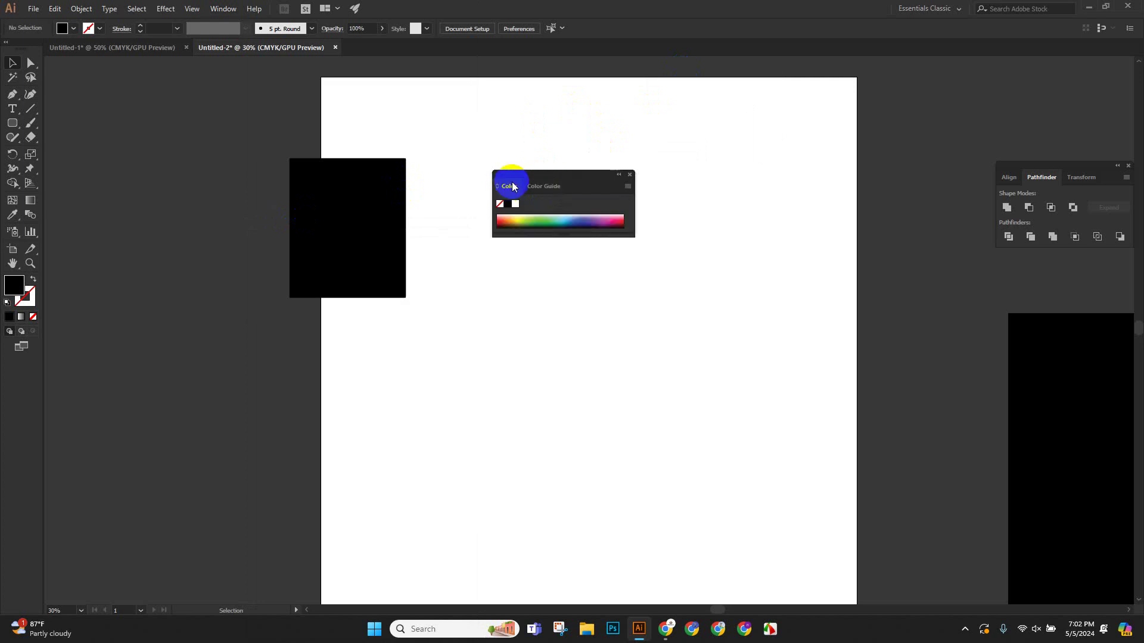
pyautogui.moveTo(514, 177); pyautogui.dragTo(1010, 254)
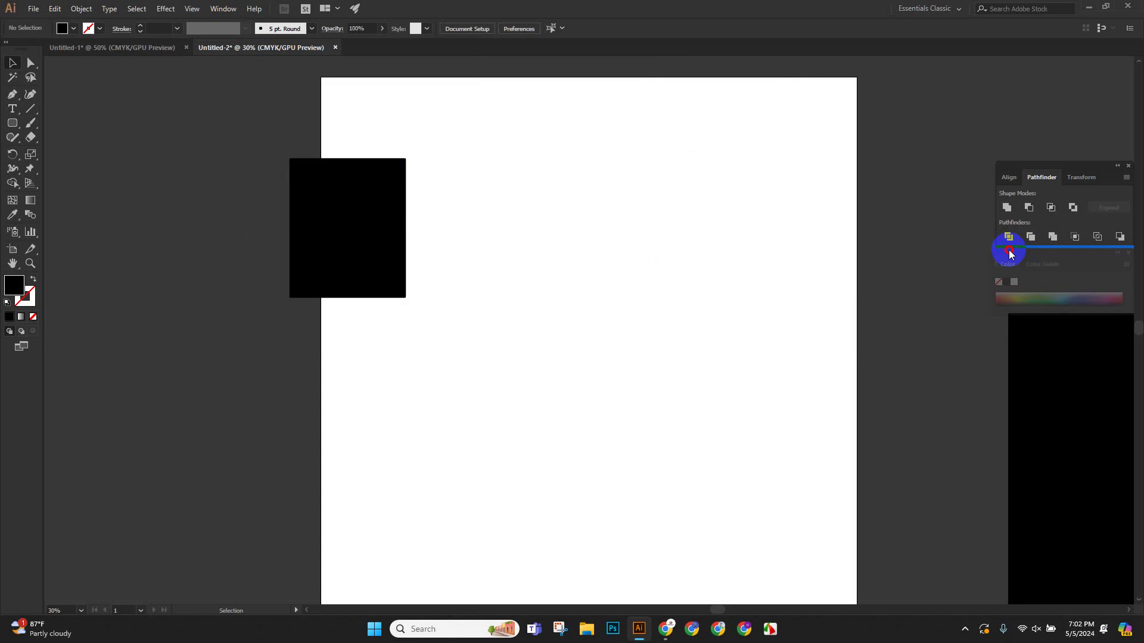
pyautogui.moveTo(1009, 254); pyautogui.dragTo(1008, 251)
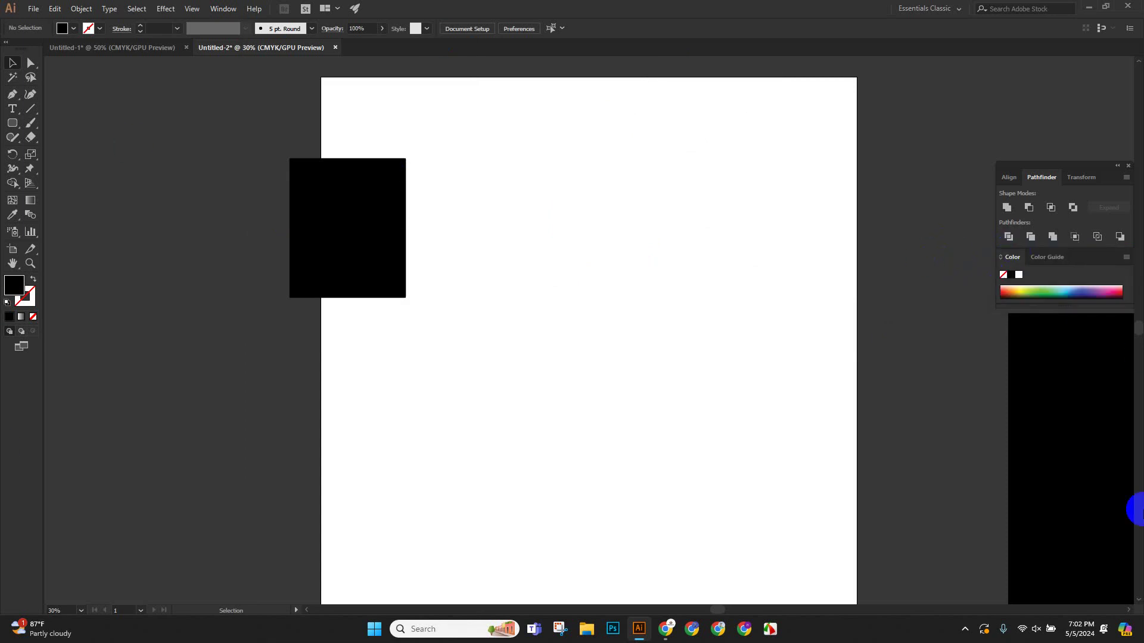
# Show the Gradient panel, group it with Color and Color Guide, and bring Color to the front.
pyautogui.click(210, 11)
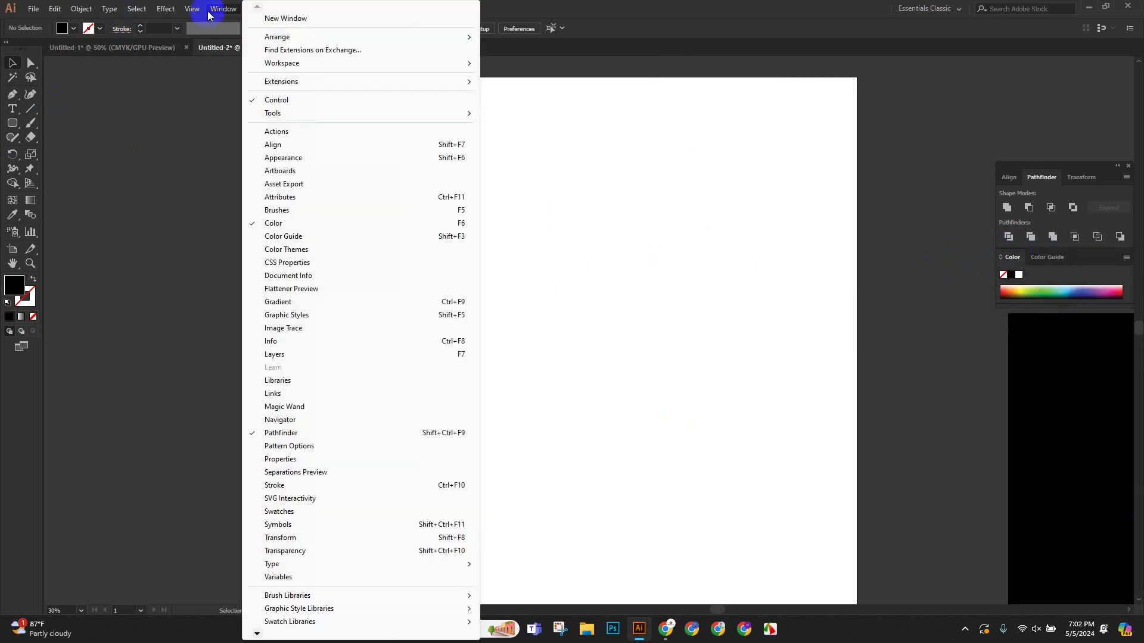
pyautogui.click(295, 303)
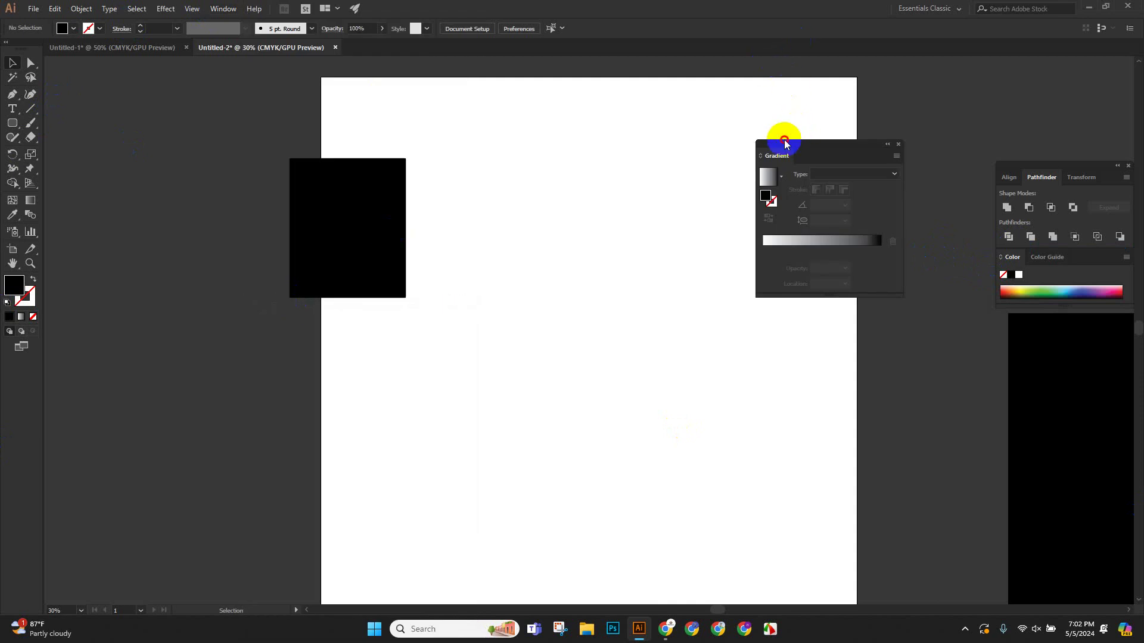
pyautogui.moveTo(784, 143); pyautogui.dragTo(773, 401)
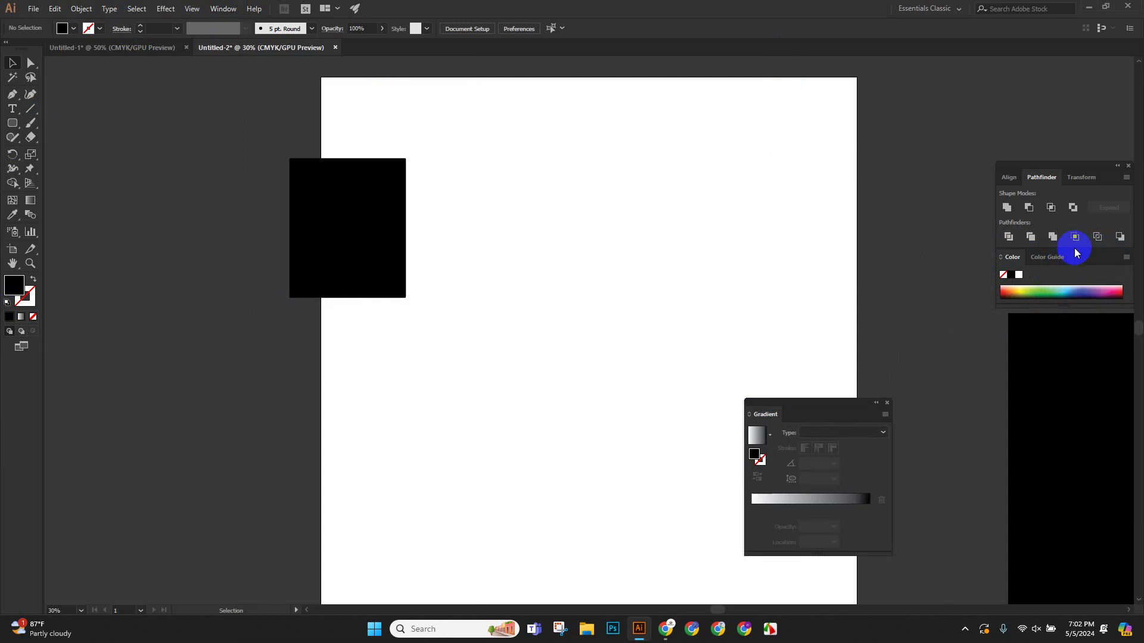
pyautogui.moveTo(786, 401); pyautogui.dragTo(1086, 260)
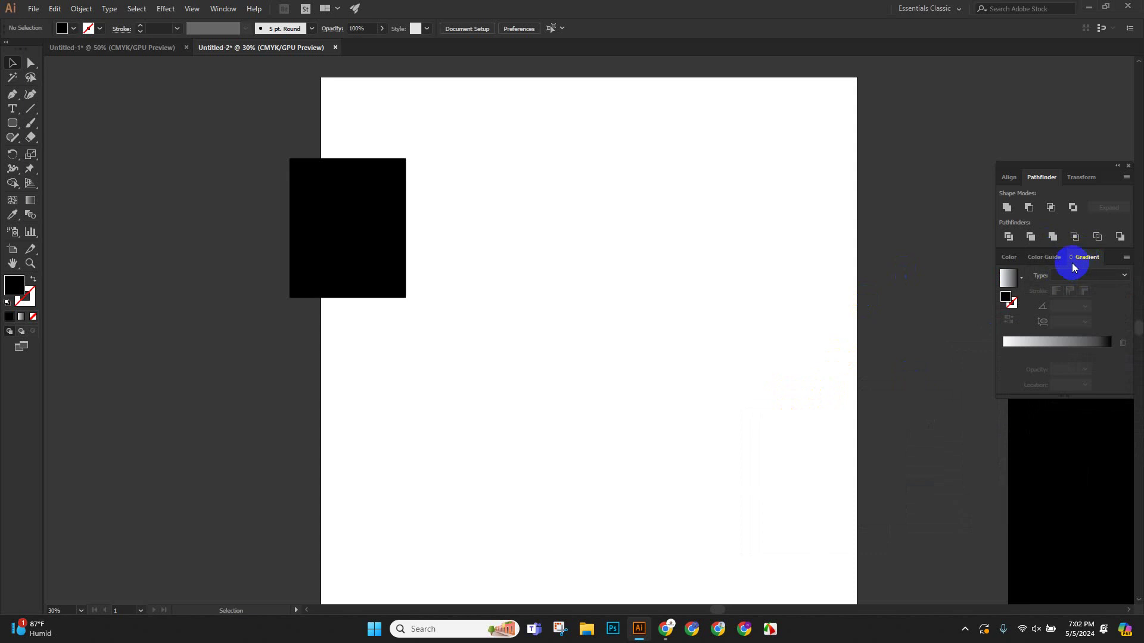
pyautogui.click(1049, 257)
pyautogui.click(1007, 257)
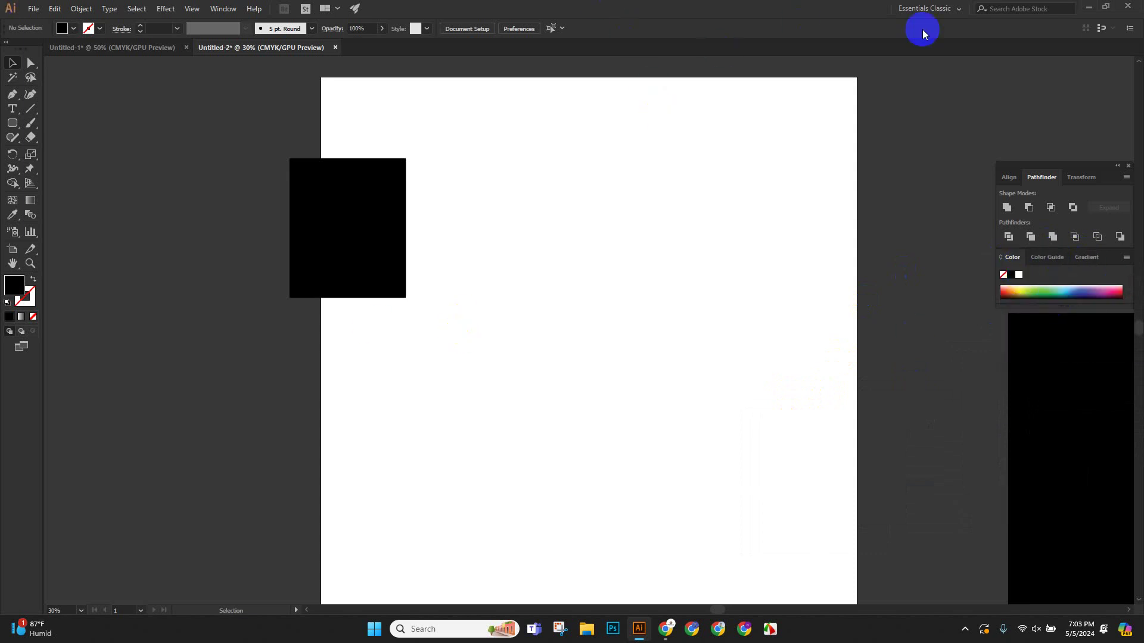
# Show the Brushes panel, dock it above the Pathfinder group, and place the combined stack at the canvas's upper-right edge.
pyautogui.moveTo(1083, 167); pyautogui.dragTo(1084, 62)
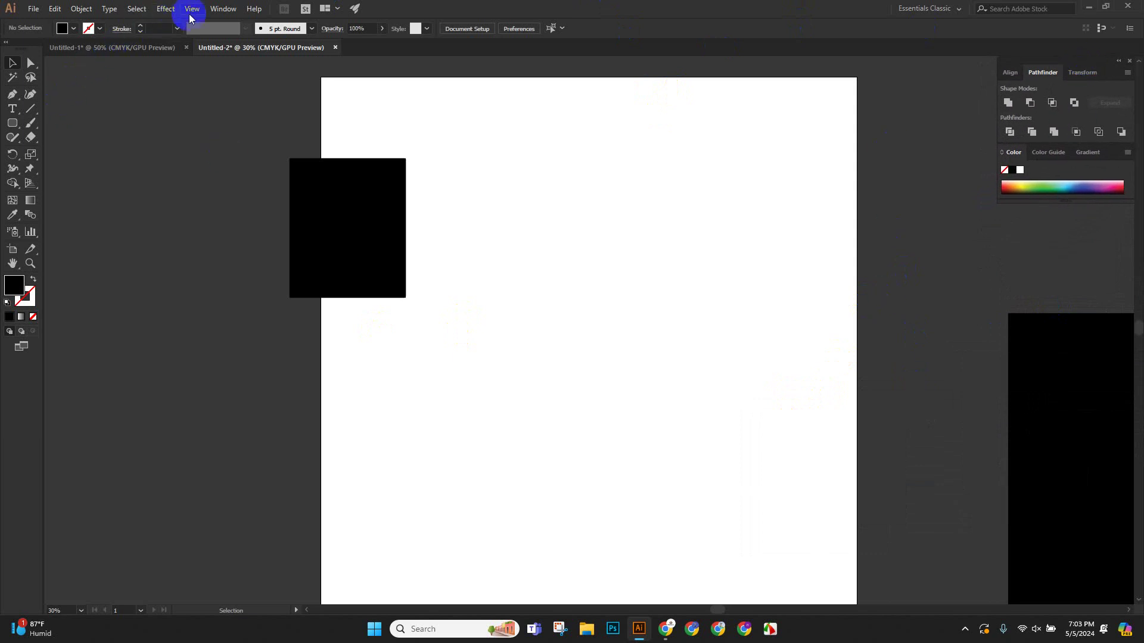
pyautogui.click(224, 9)
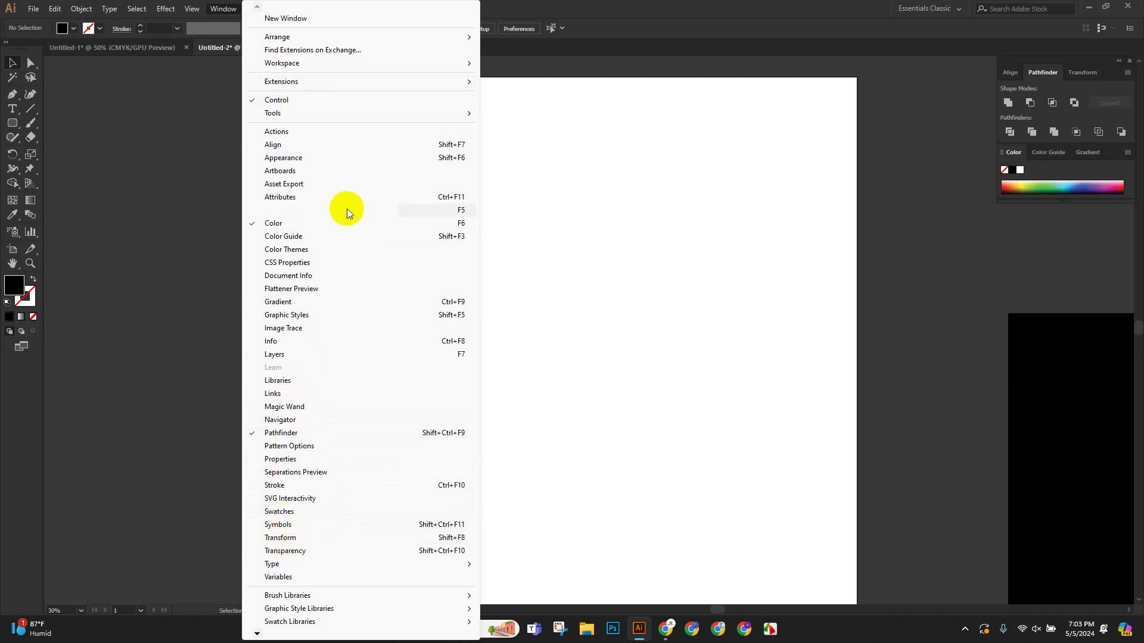
pyautogui.click(315, 212)
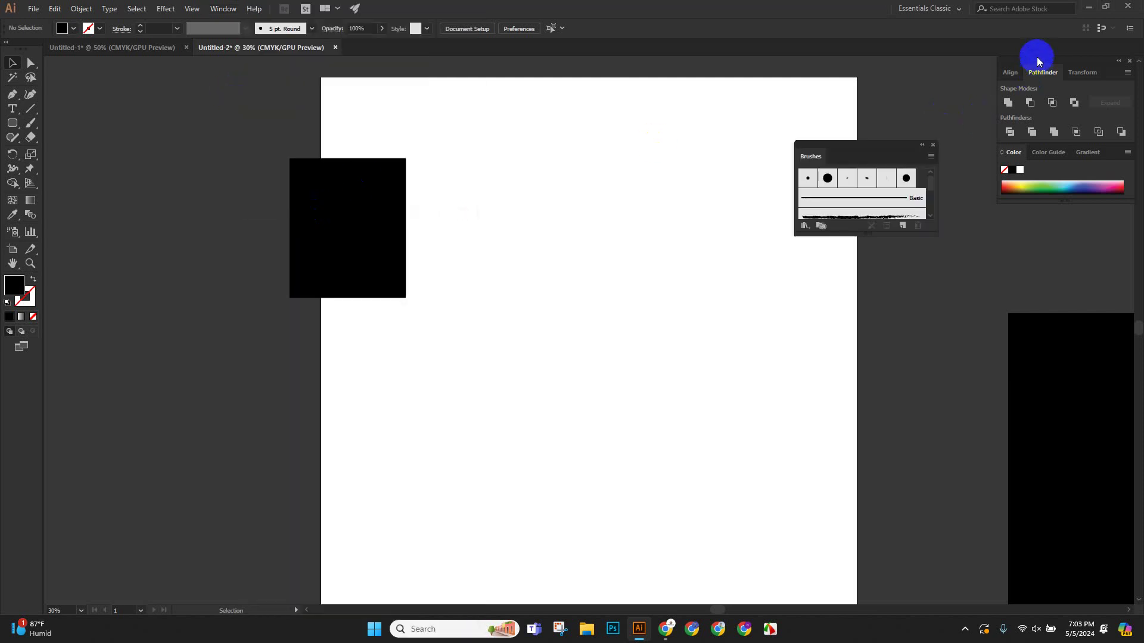
pyautogui.moveTo(1036, 65); pyautogui.dragTo(1024, 162)
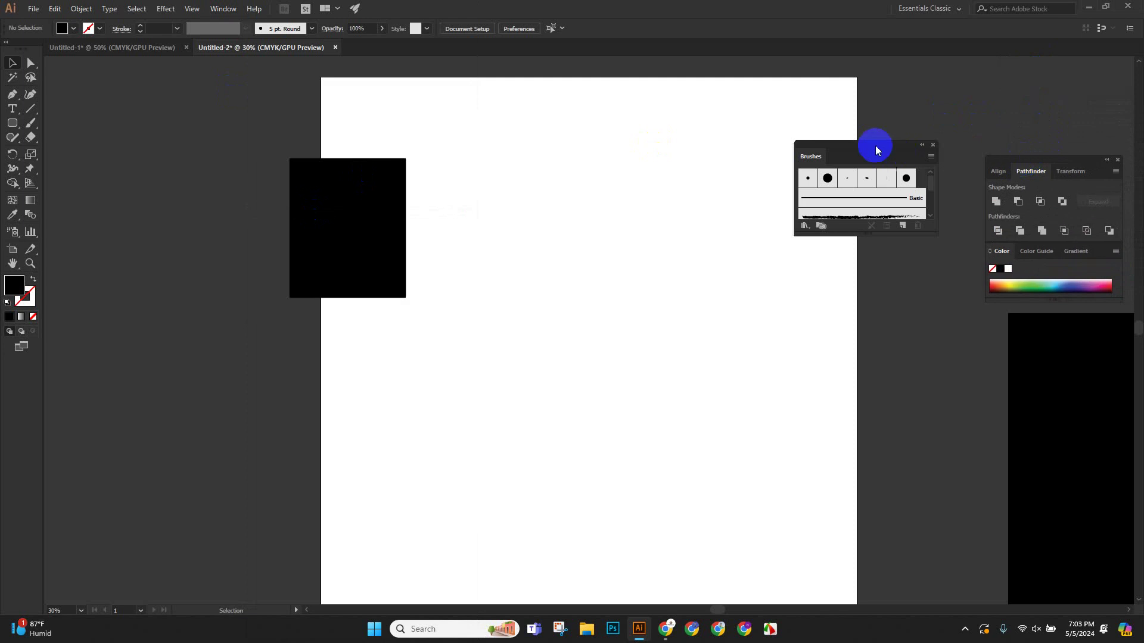
pyautogui.moveTo(888, 140)
pyautogui.mouseDown()
pyautogui.moveTo(950, 101)
pyautogui.moveTo(1078, 56)
pyautogui.mouseUp()
pyautogui.moveTo(1009, 158)
pyautogui.mouseDown()
pyautogui.moveTo(1004, 148)
pyautogui.moveTo(1016, 152)
pyautogui.mouseUp()
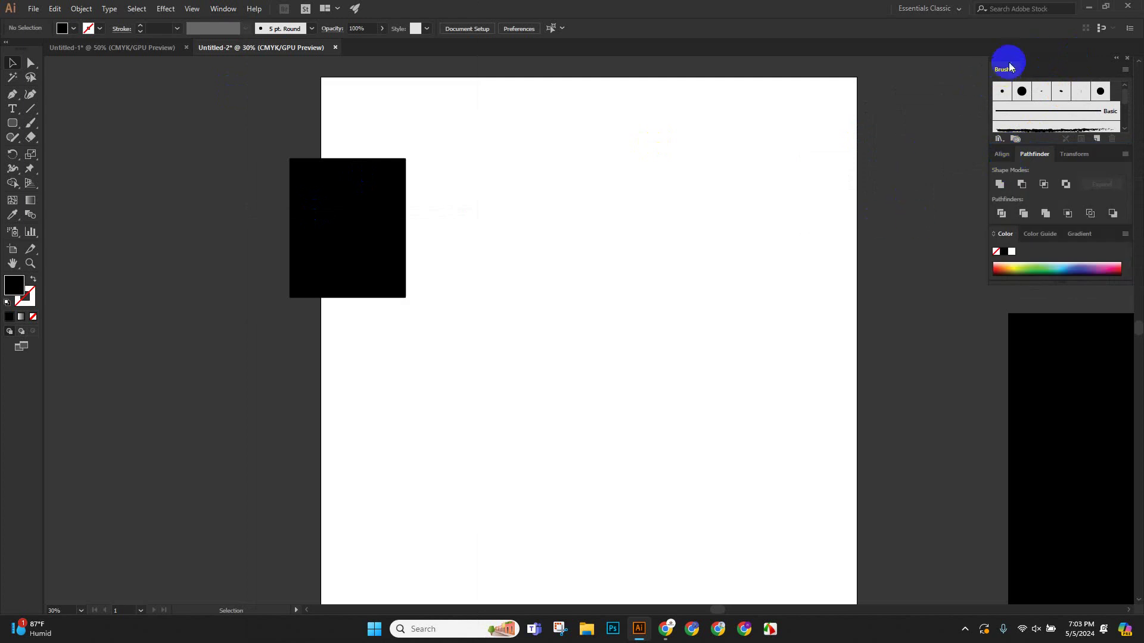
pyautogui.moveTo(1006, 61)
pyautogui.mouseDown()
pyautogui.moveTo(549, 136)
pyautogui.moveTo(689, 156)
pyautogui.moveTo(598, 220)
pyautogui.moveTo(844, 81)
pyautogui.moveTo(999, 74)
pyautogui.moveTo(1013, 57)
pyautogui.mouseUp()
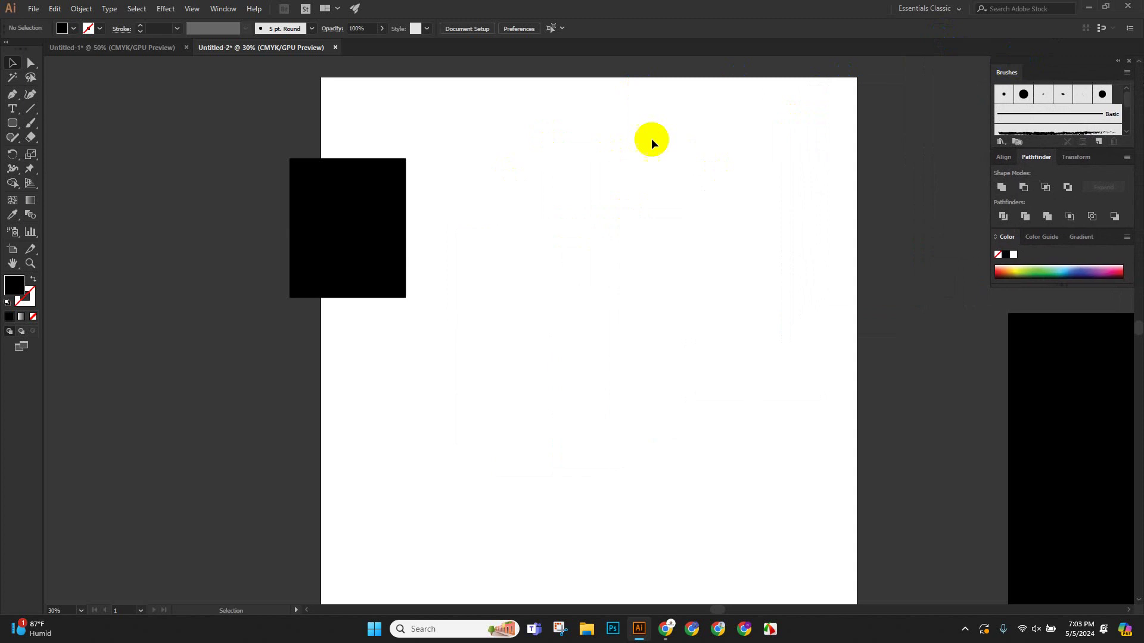
pyautogui.click(223, 9)
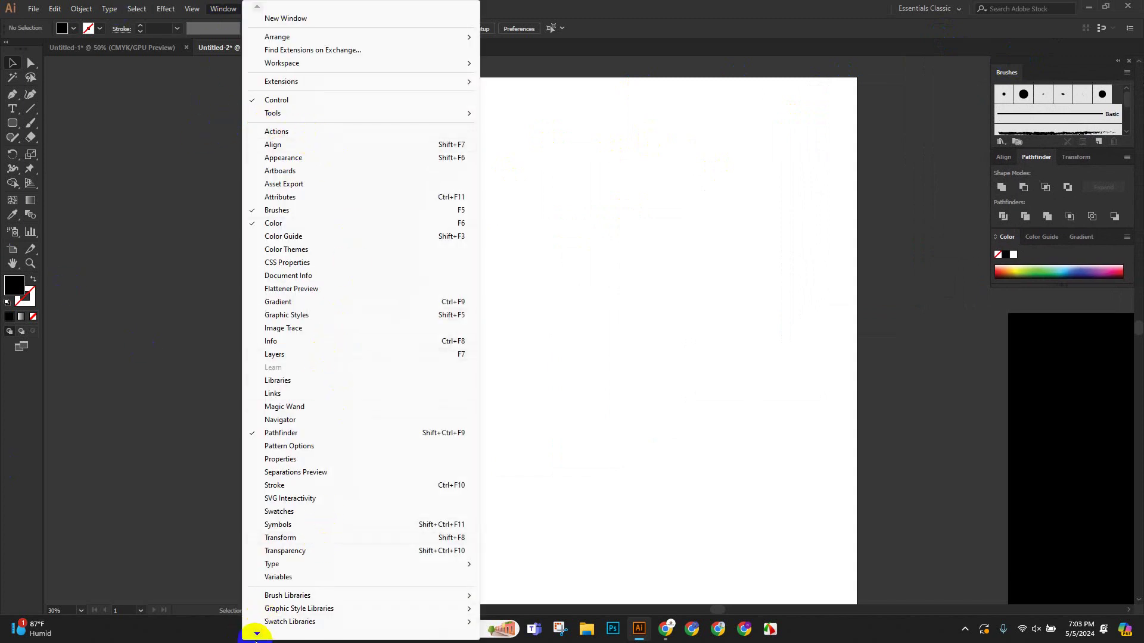
pyautogui.moveTo(256, 635)
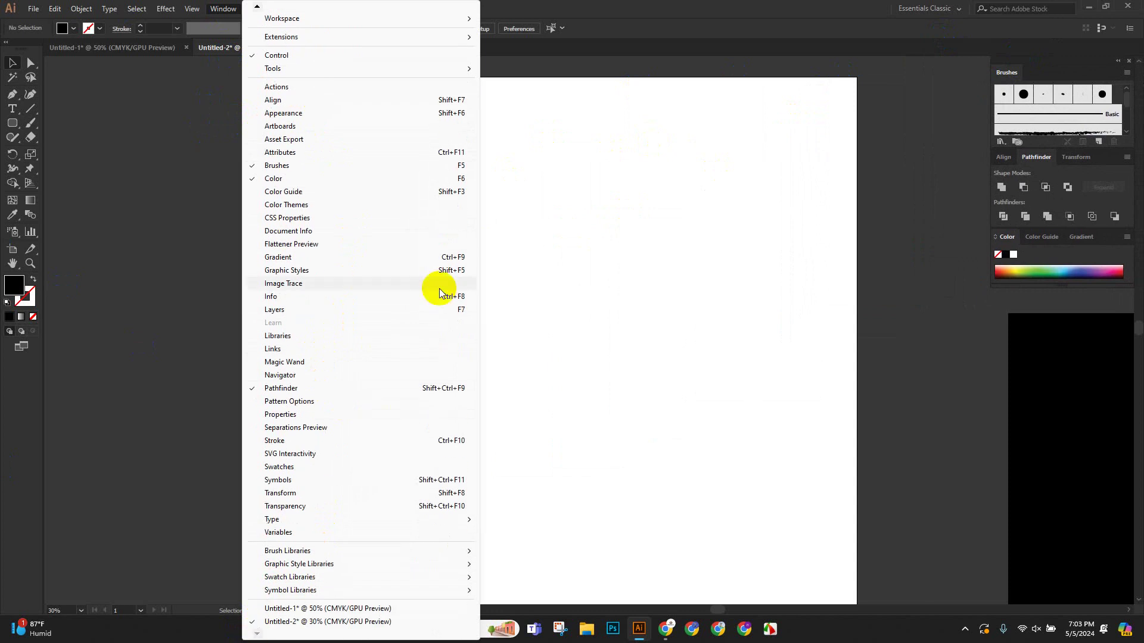
pyautogui.click(916, 187)
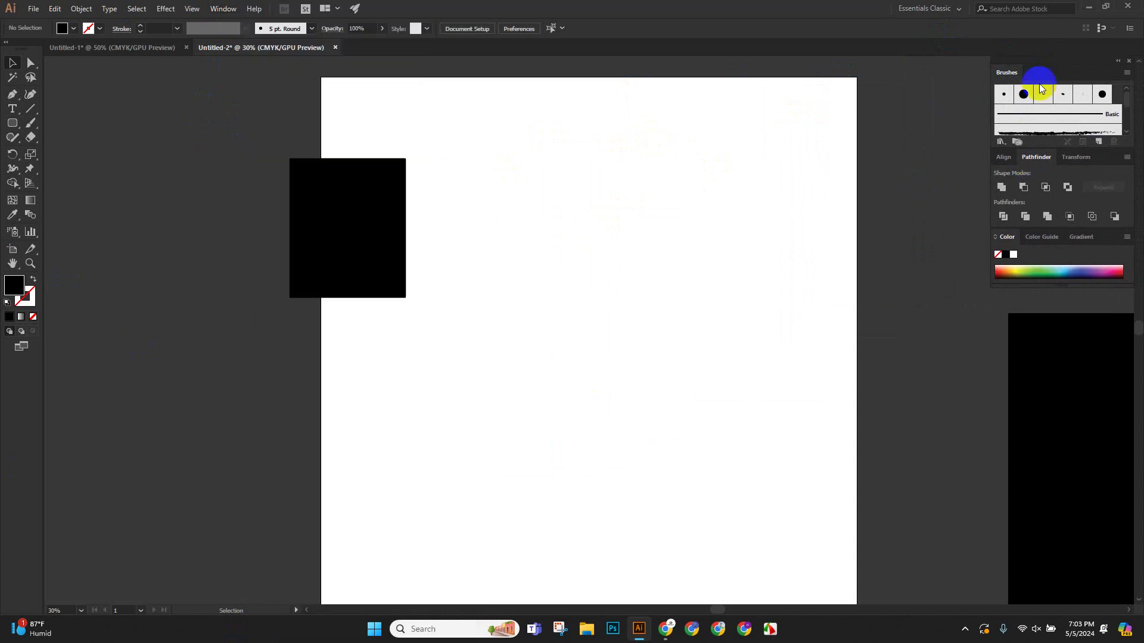
pyautogui.click(1032, 106)
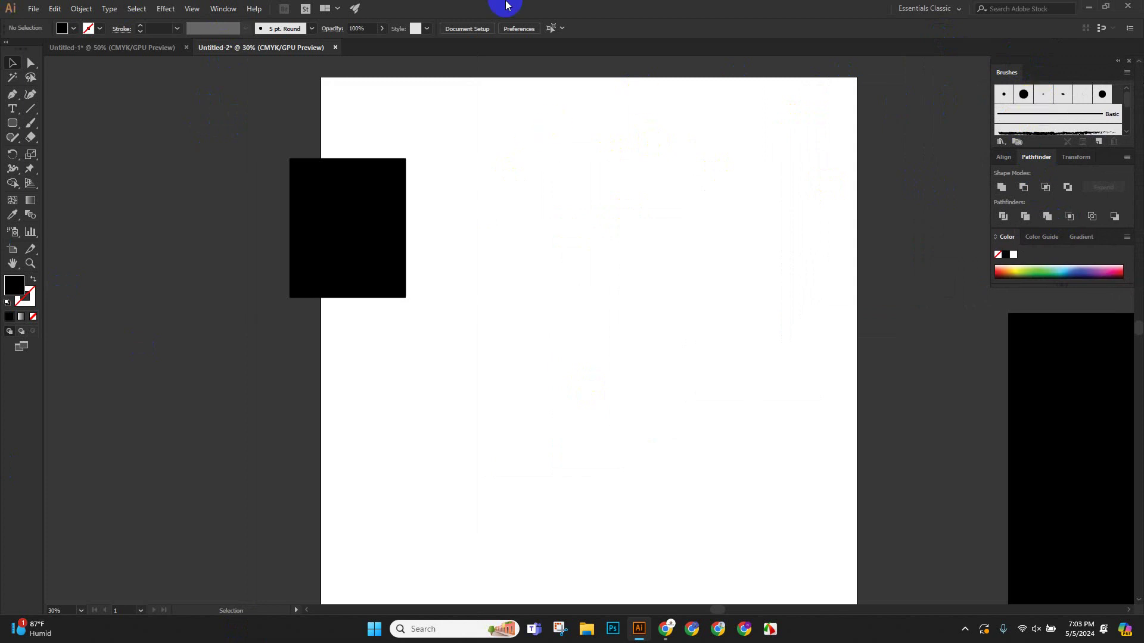
pyautogui.moveTo(1043, 60); pyautogui.dragTo(1044, 62)
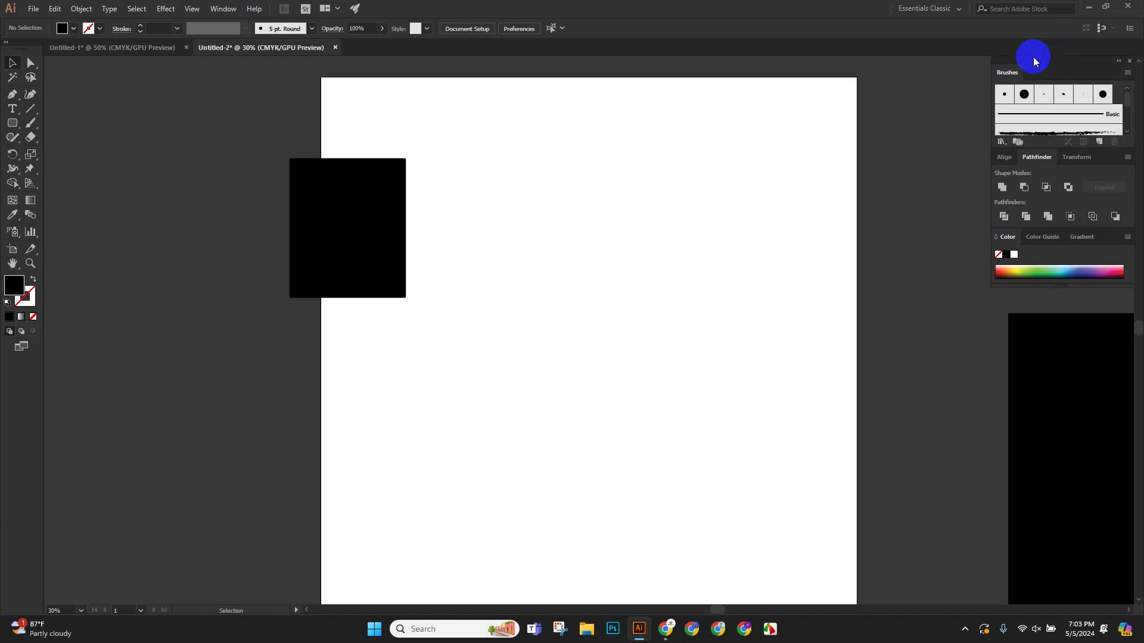
# Delete the two black rectangles at the artboard's left edge.
pyautogui.scroll(-2, 567, 272)
pyautogui.click(316, 171)
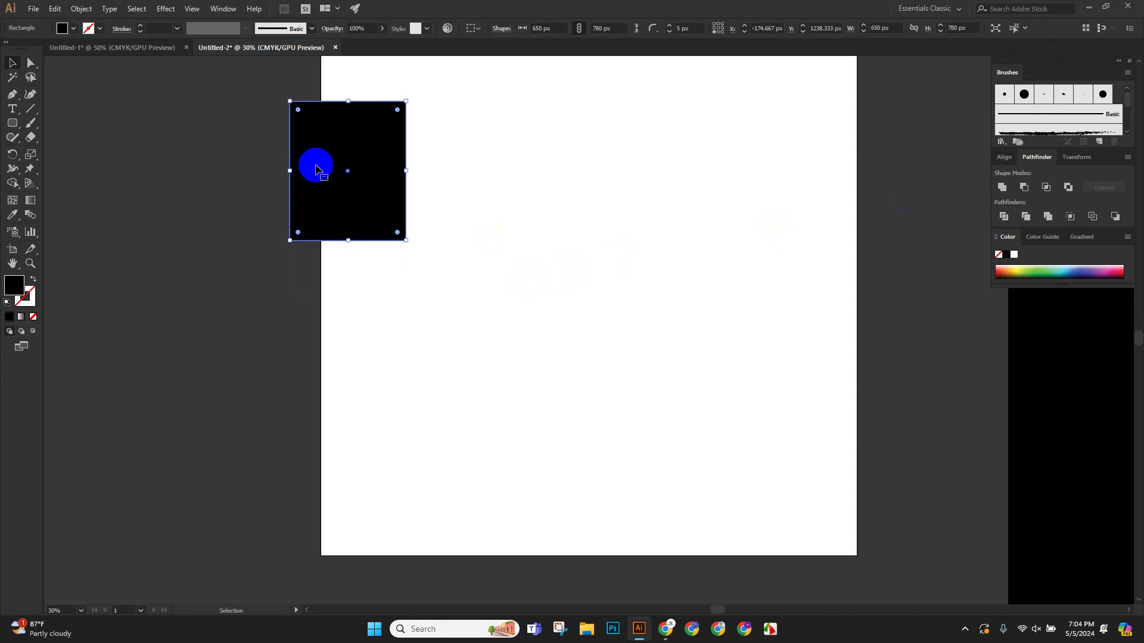
pyautogui.press('Delete')
pyautogui.scroll(3, 449, 217)
pyautogui.click(341, 265)
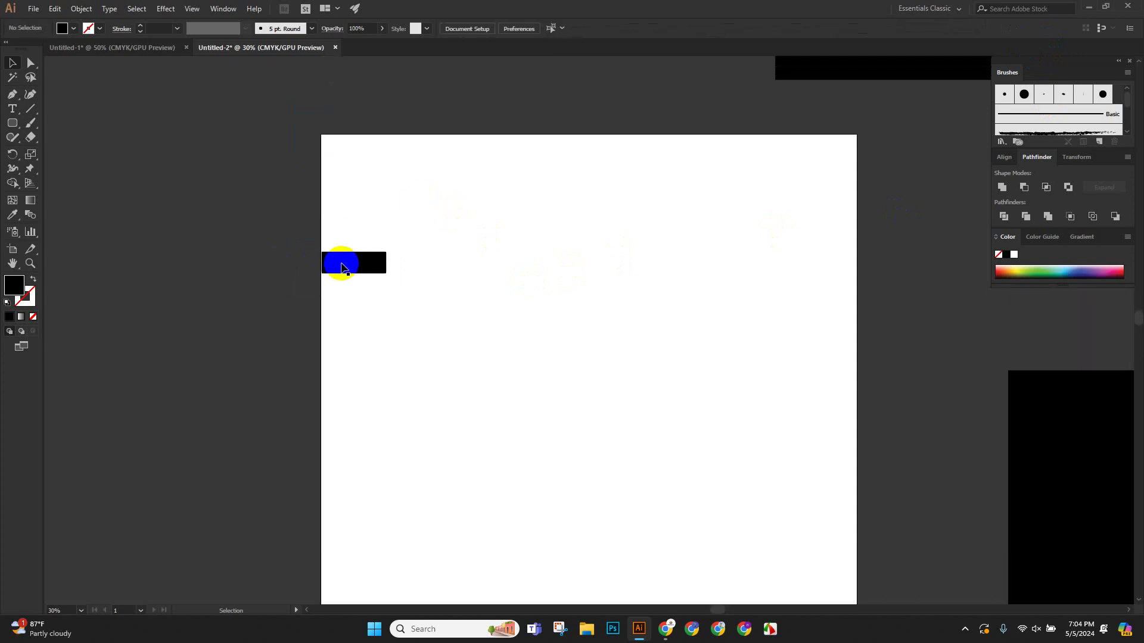
pyautogui.press('Delete')
# Delete the large black square just beyond the artboard's right edge.
pyautogui.scroll(4, 710, 179)
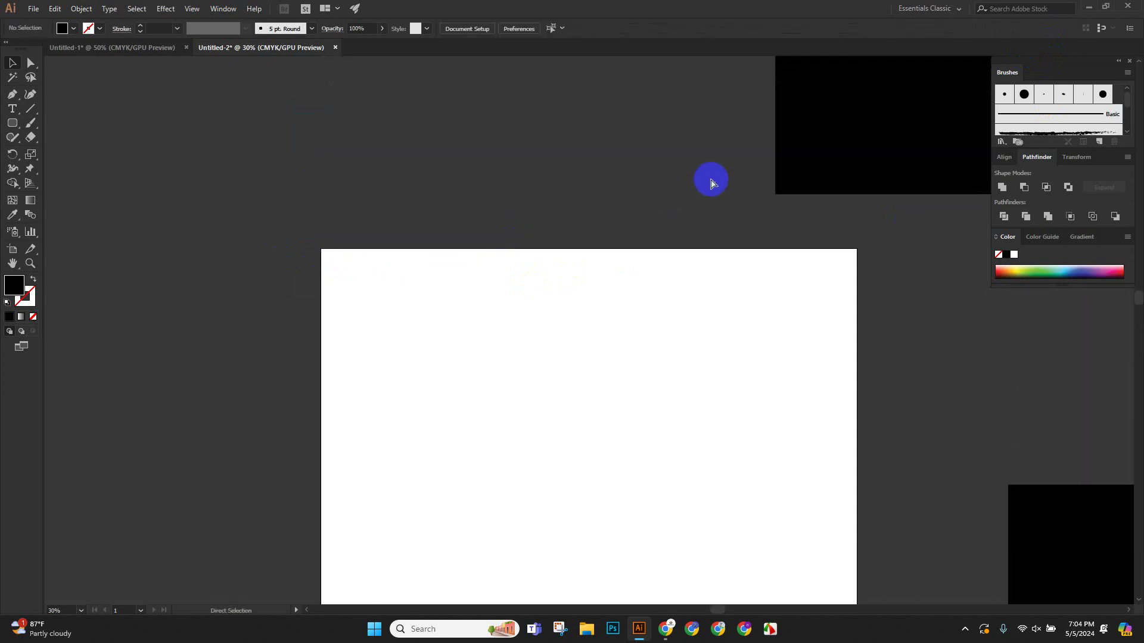
pyautogui.hotkey('ctrl', '-')
pyautogui.hotkey('ctrl', '-')
pyautogui.hotkey('ctrl', '-')
pyautogui.hotkey('ctrl', '-')
pyautogui.hotkey('ctrl', '-')
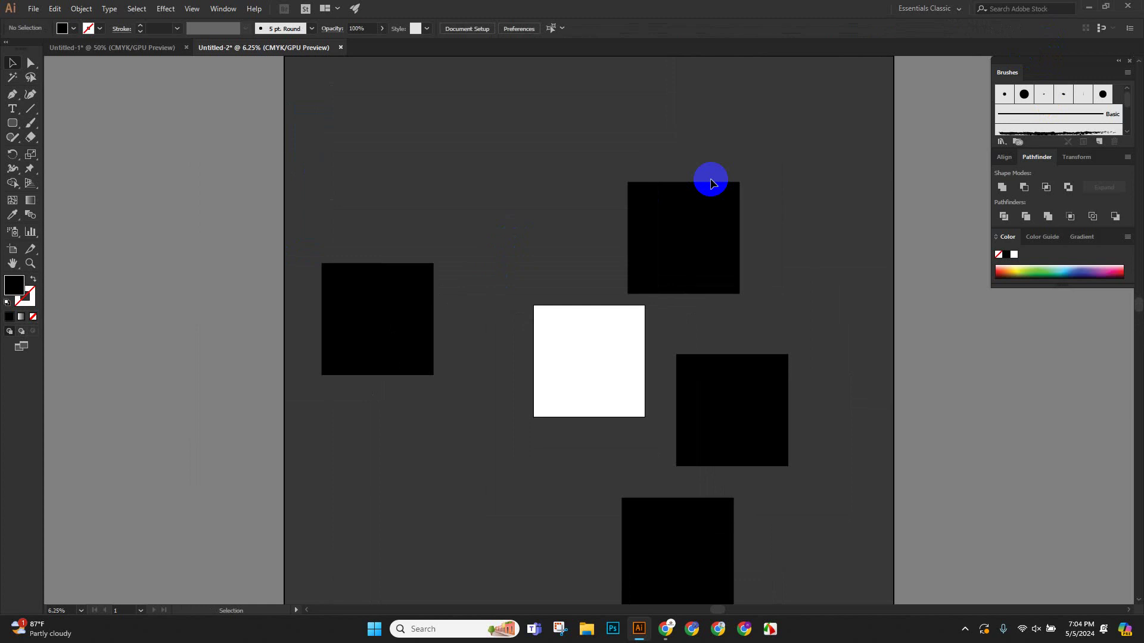
pyautogui.scroll(-3, 710, 179)
pyautogui.click(721, 263)
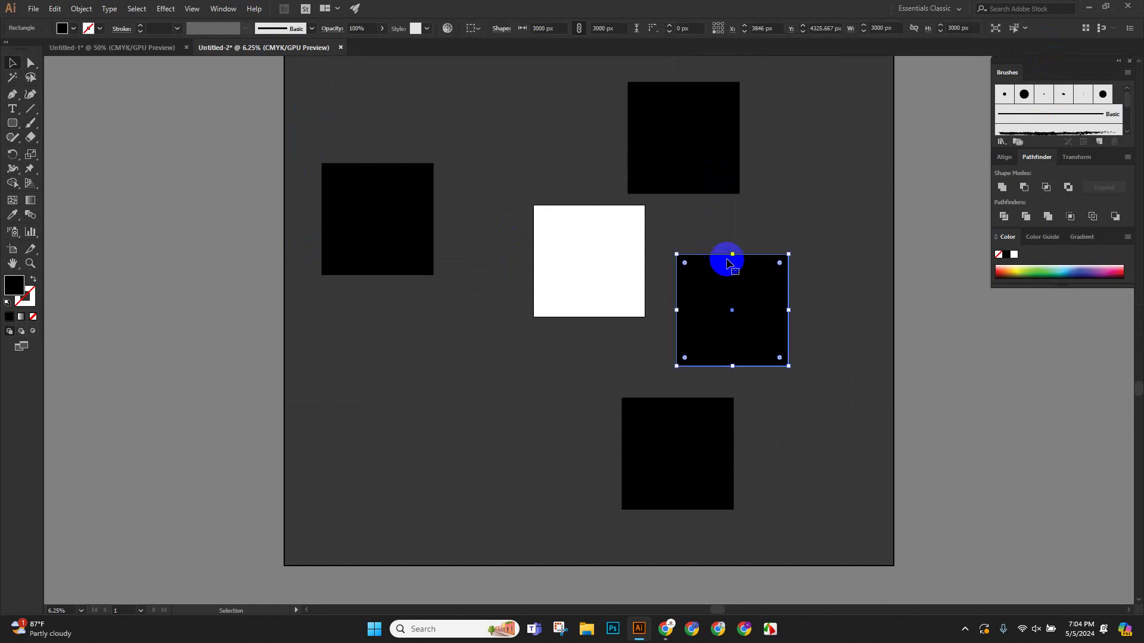
pyautogui.moveTo(731, 304); pyautogui.dragTo(395, 428)
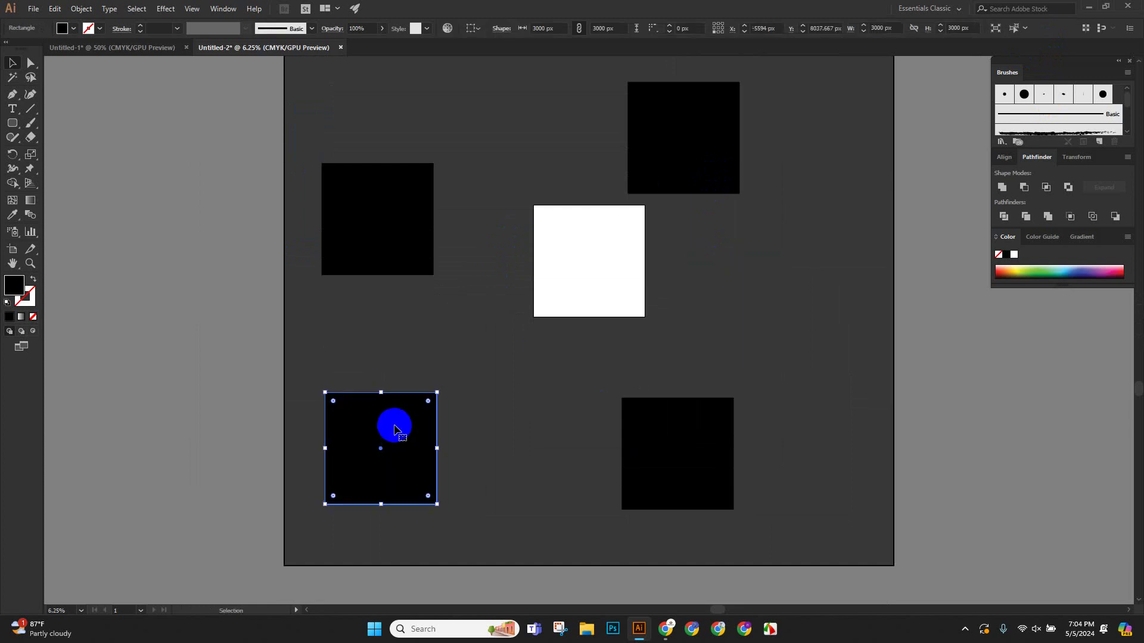
pyautogui.press('Delete')
# Delete the three remaining large black squares around the artboard.
pyautogui.click(689, 467)
pyautogui.press('Delete')
pyautogui.click(725, 179)
pyautogui.press('Delete')
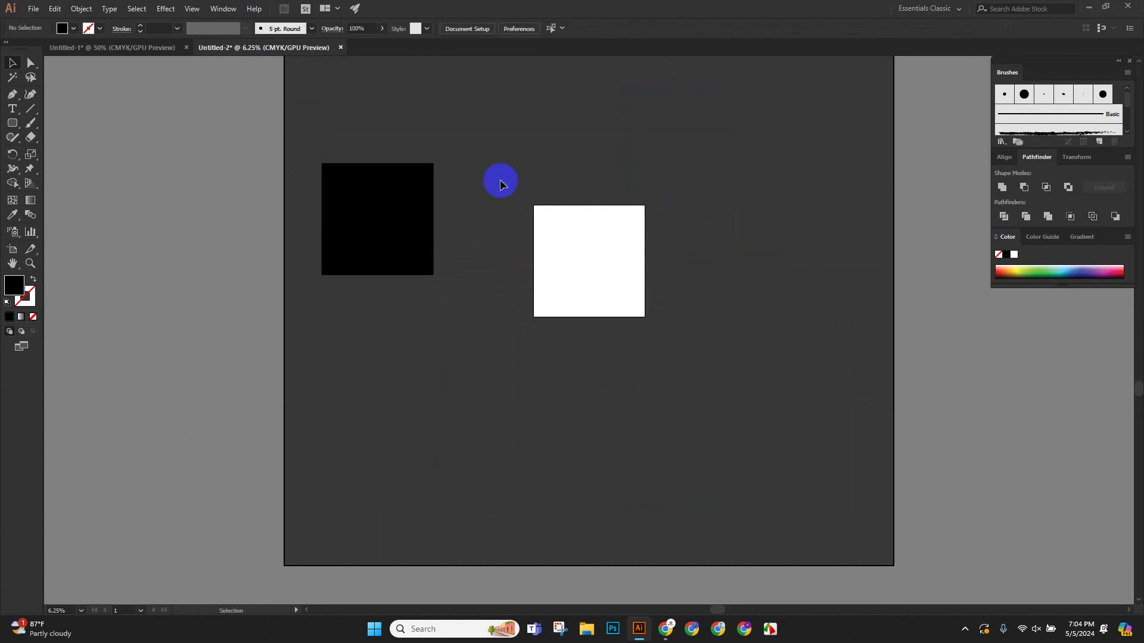
pyautogui.click(424, 199)
pyautogui.press('Delete')
# Create a large black star with the Star tool and a smaller star beside it on the canvas above and left of the artboard.
pyautogui.scroll(6, 501, 238)
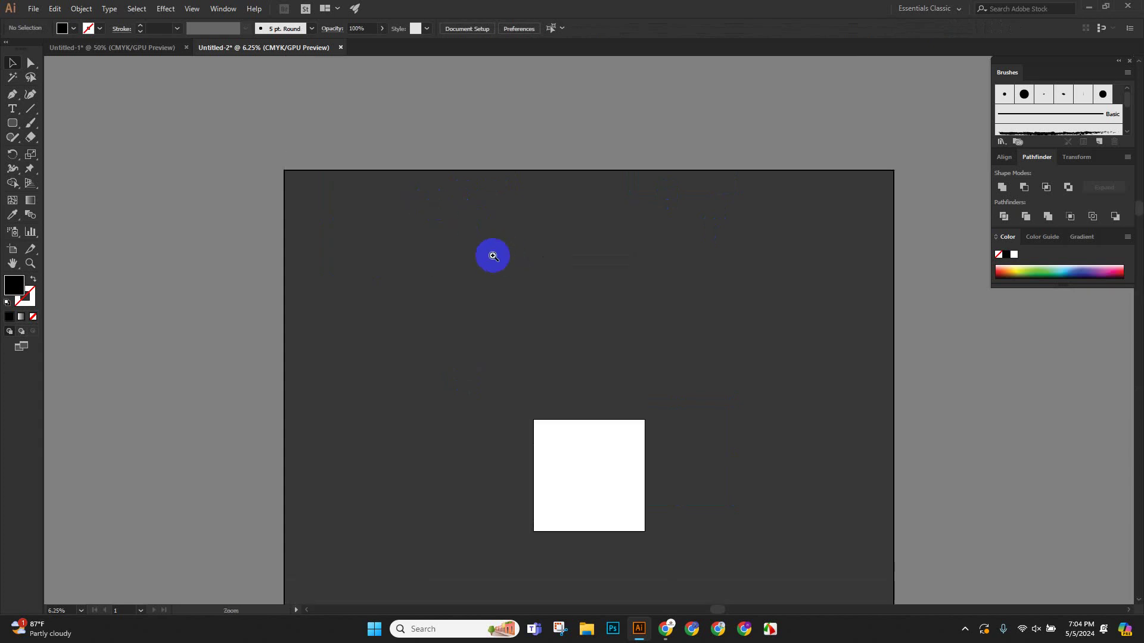
pyautogui.scroll(3, 494, 256)
pyautogui.scroll(-3, 567, 299)
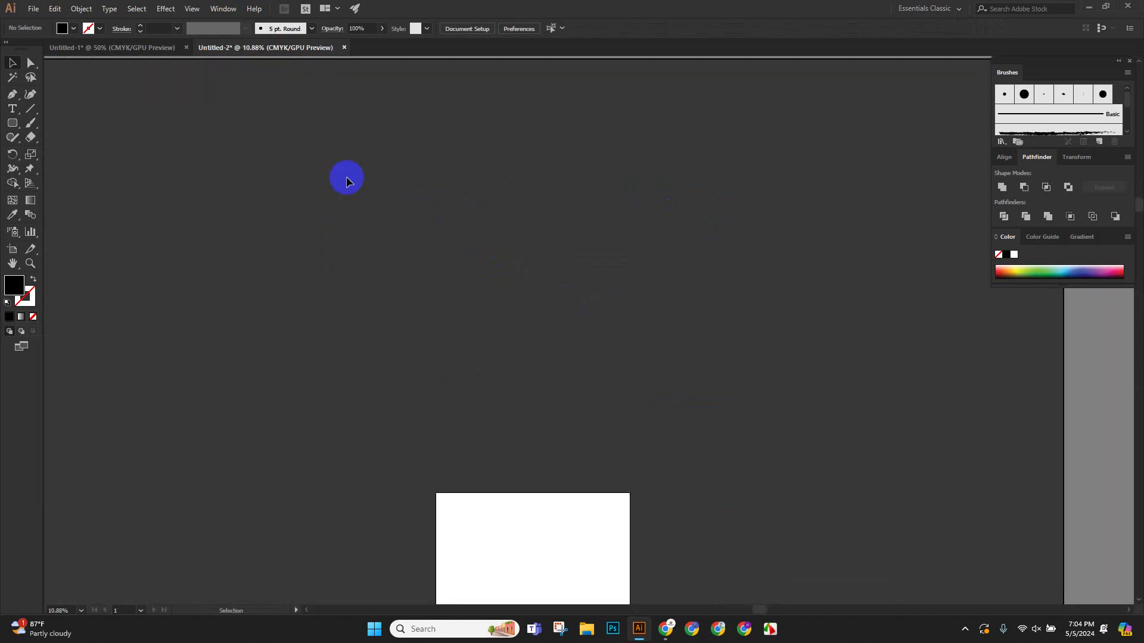
pyautogui.moveTo(8, 133); pyautogui.dragTo(61, 173)
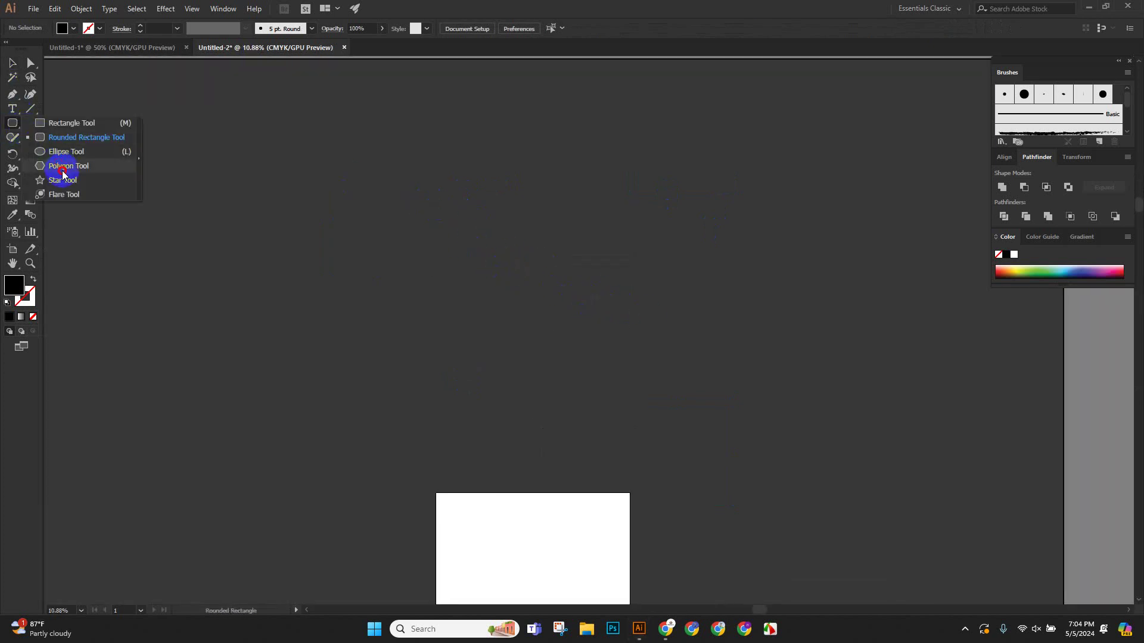
pyautogui.moveTo(158, 182); pyautogui.dragTo(184, 224)
pyautogui.click(10, 62)
pyautogui.moveTo(159, 174); pyautogui.dragTo(286, 178)
pyautogui.click(306, 222)
pyautogui.scroll(-3, 305, 189)
pyautogui.scroll(2, 305, 189)
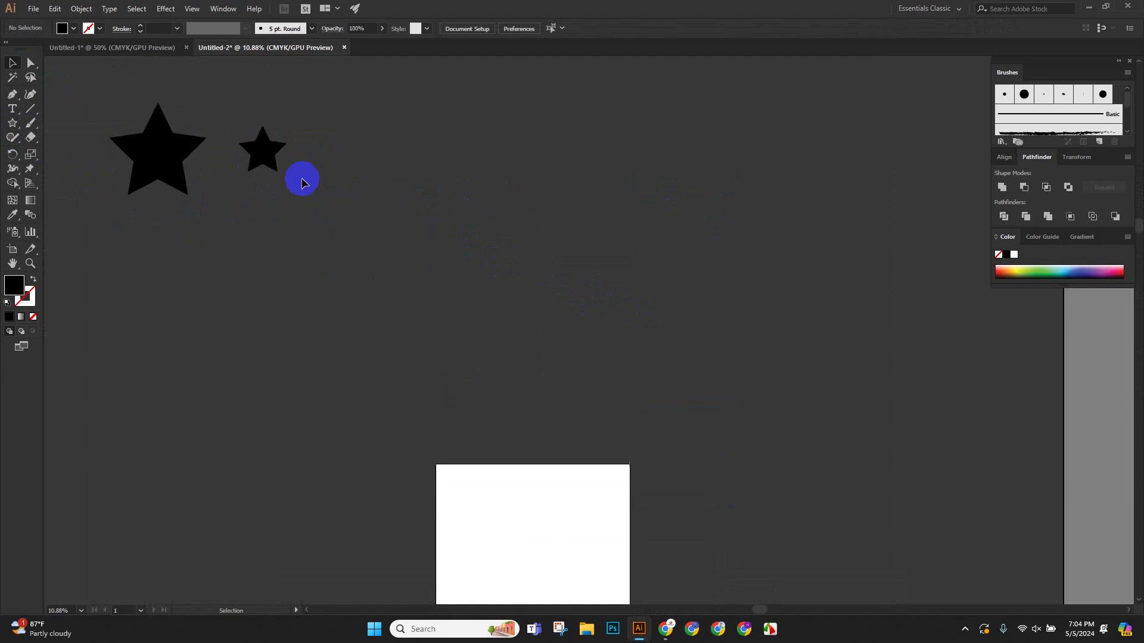
# Draw a vertical black rectangle about 882 by 2160 px on the canvas below the large star with the Rectangle tool.
pyautogui.click(13, 122)
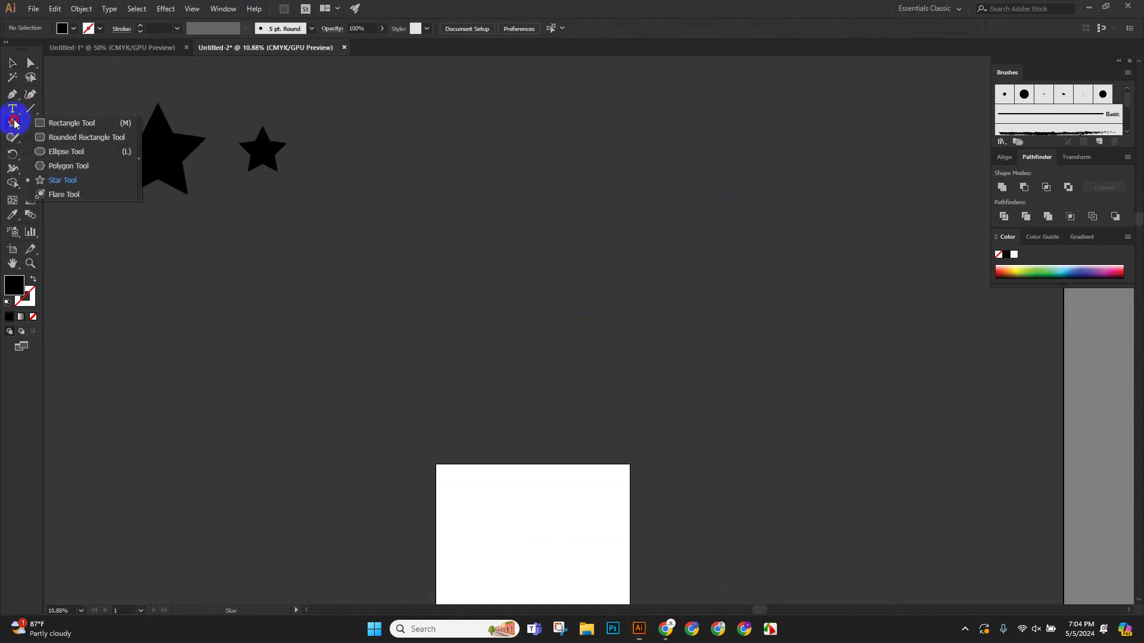
pyautogui.click(57, 152)
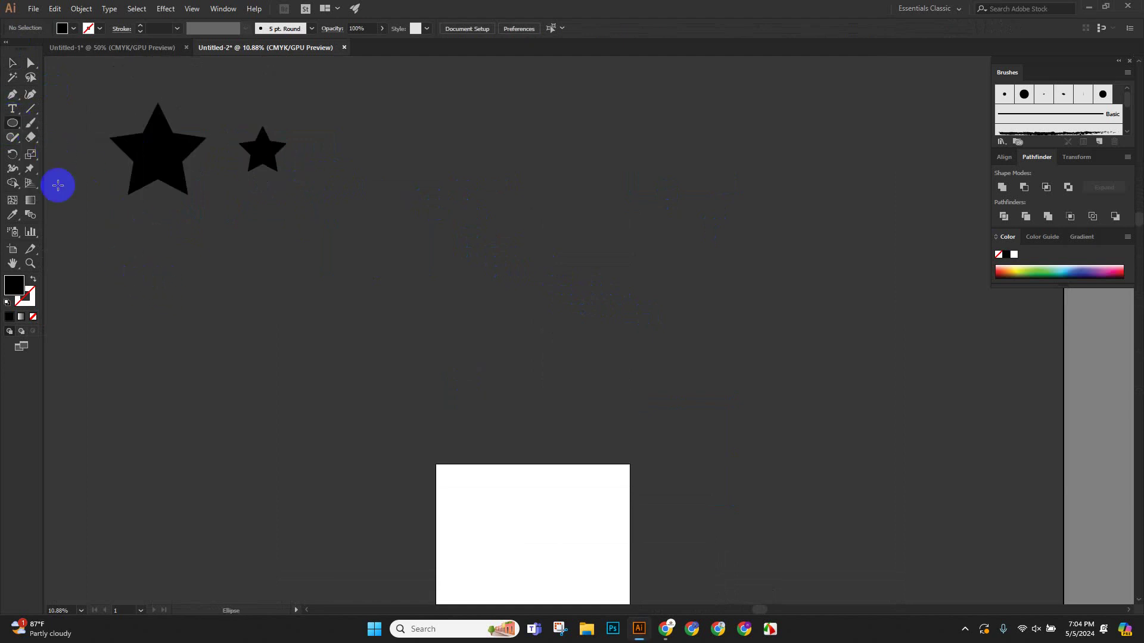
pyautogui.moveTo(13, 127); pyautogui.dragTo(65, 123)
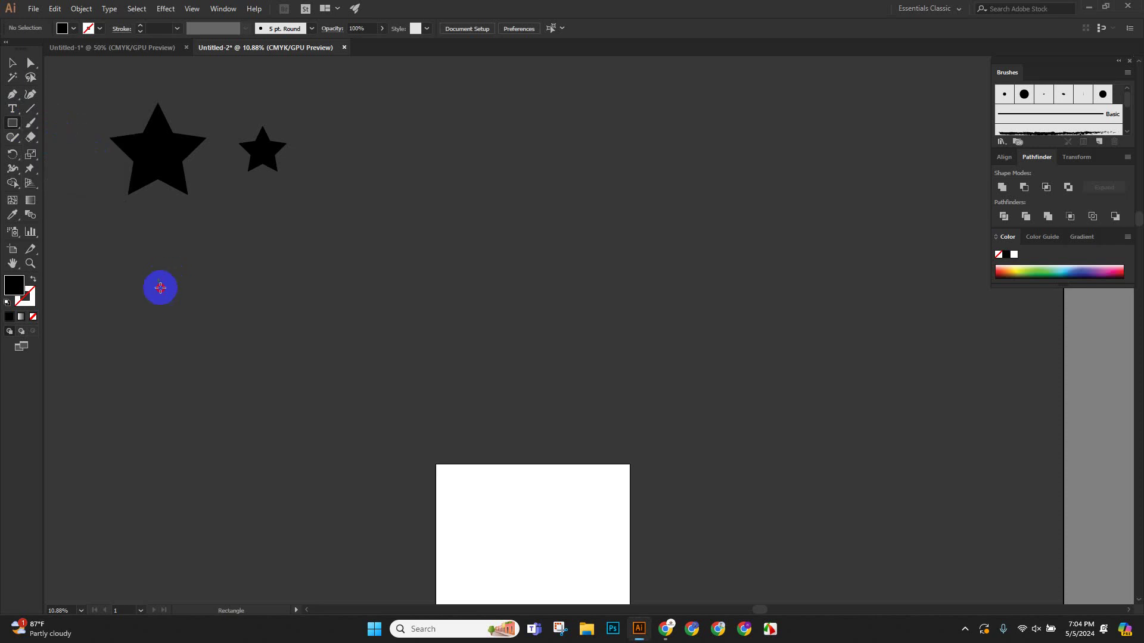
pyautogui.moveTo(159, 279); pyautogui.dragTo(215, 419)
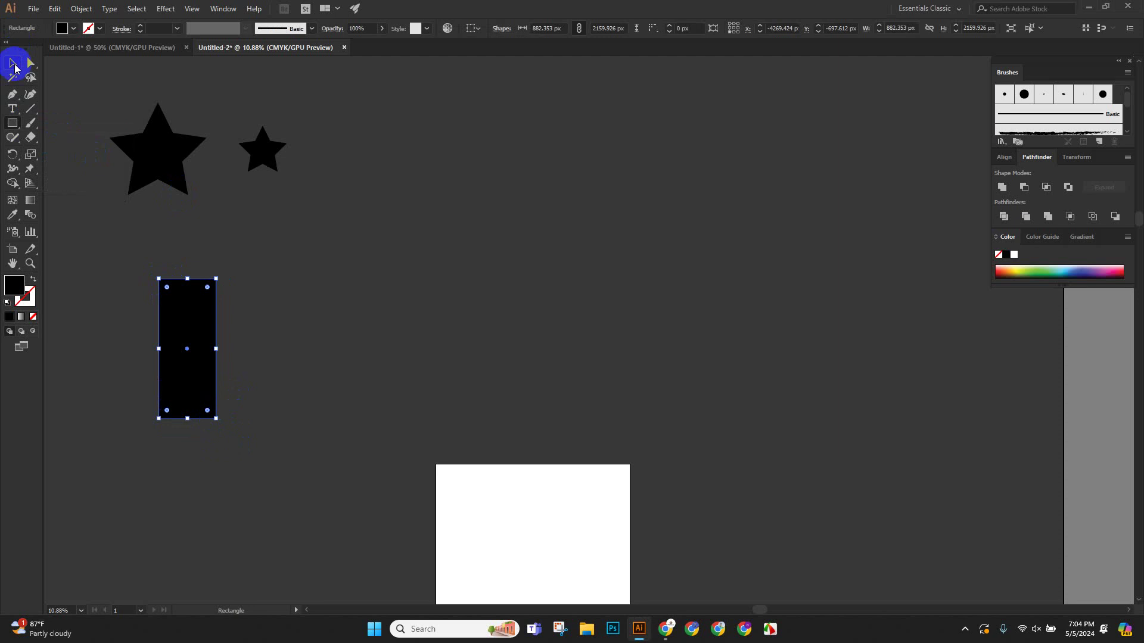
# Duplicate the rectangle to its right, rotate the copy to horizontal, and place another horizontal copy beside it.
pyautogui.click(12, 63)
pyautogui.moveTo(213, 362); pyautogui.dragTo(296, 361)
pyautogui.moveTo(308, 274); pyautogui.dragTo(350, 358)
pyautogui.click(350, 299)
pyautogui.scroll(-3, 282, 95)
pyautogui.moveTo(347, 269); pyautogui.dragTo(490, 253)
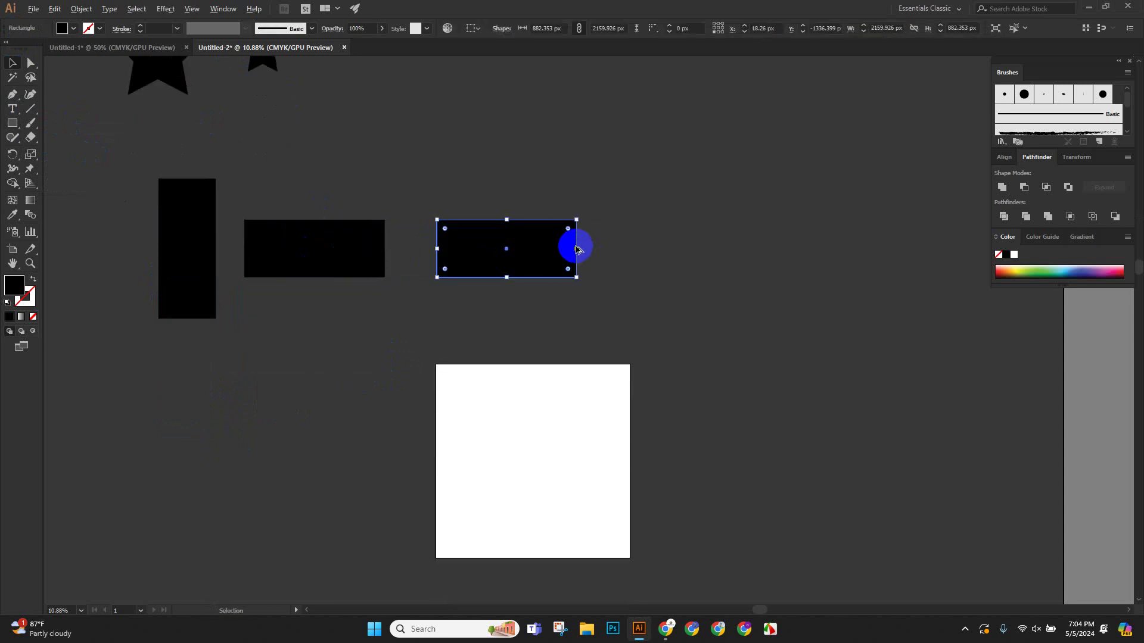
# Turn the last horizontal copy into a narrow vertical bar and duplicate it as a taller bar about 643 by 4113 px.
pyautogui.moveTo(577, 250); pyautogui.dragTo(508, 195)
pyautogui.click(525, 261)
pyautogui.moveTo(509, 262)
pyautogui.mouseDown()
pyautogui.moveTo(411, 280)
pyautogui.moveTo(471, 277)
pyautogui.moveTo(500, 245)
pyautogui.mouseUp()
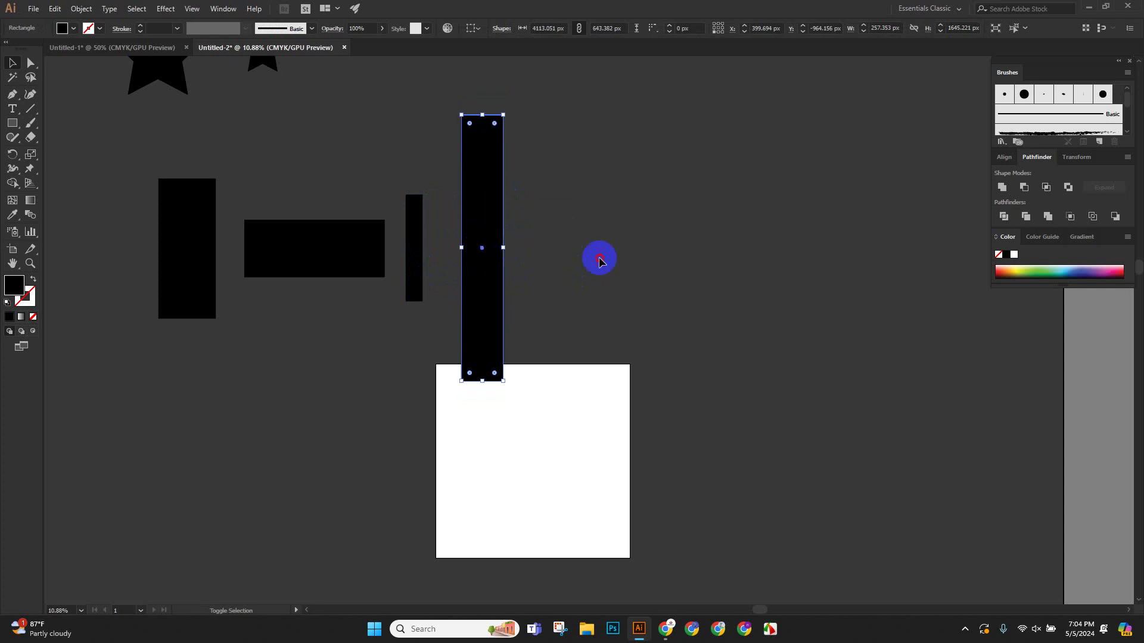
pyautogui.click(537, 257)
# Scale down the four rectangles together and place a copy of the group on the artboard.
pyautogui.scroll(-3, 537, 257)
pyautogui.scroll(-3, 536, 257)
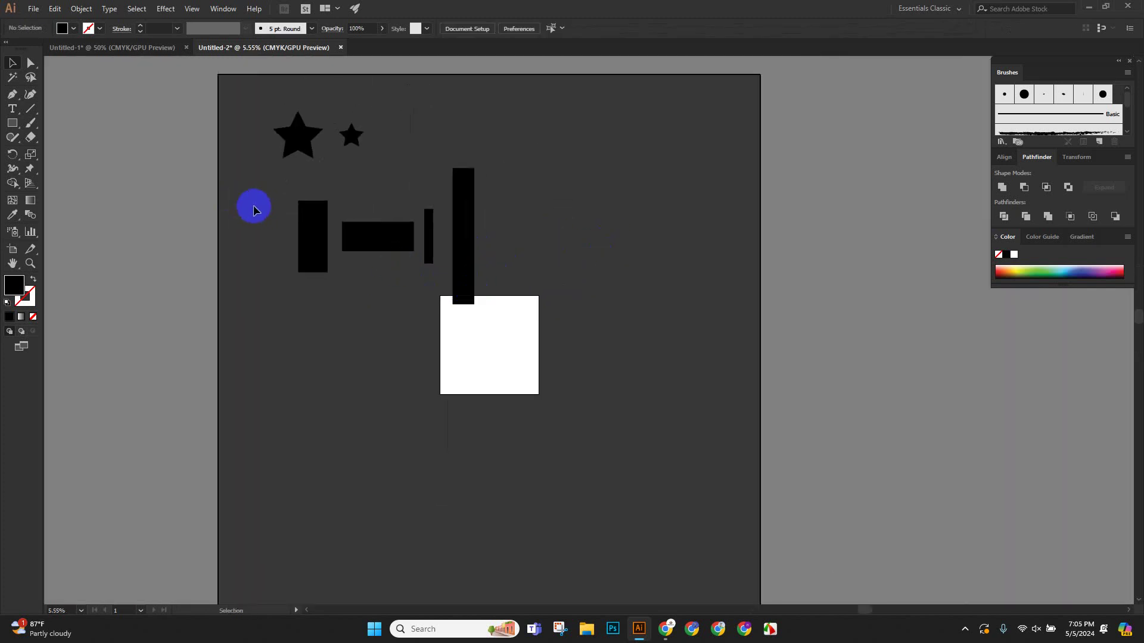
pyautogui.moveTo(252, 205); pyautogui.dragTo(513, 292)
pyautogui.moveTo(388, 304); pyautogui.dragTo(390, 270)
pyautogui.scroll(-2, 399, 283)
pyautogui.moveTo(377, 120); pyautogui.dragTo(480, 230)
pyautogui.click(566, 268)
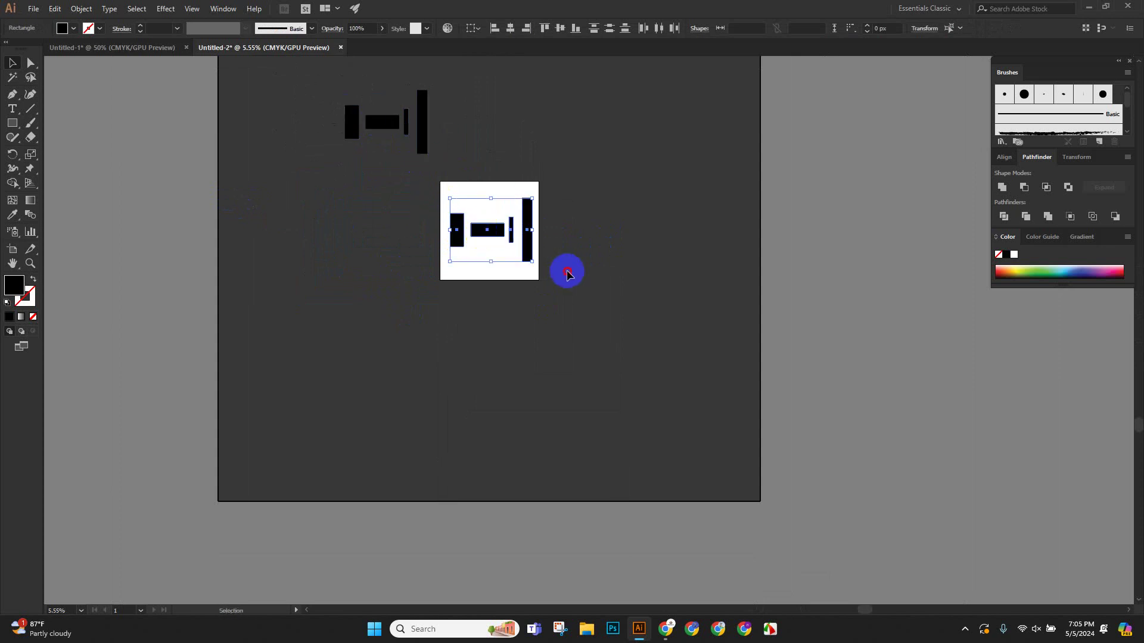
# Shift the tallest bar and the horizontal rectangle on the artboard slightly to the left.
pyautogui.click(540, 265)
pyautogui.moveTo(540, 265); pyautogui.dragTo(646, 398)
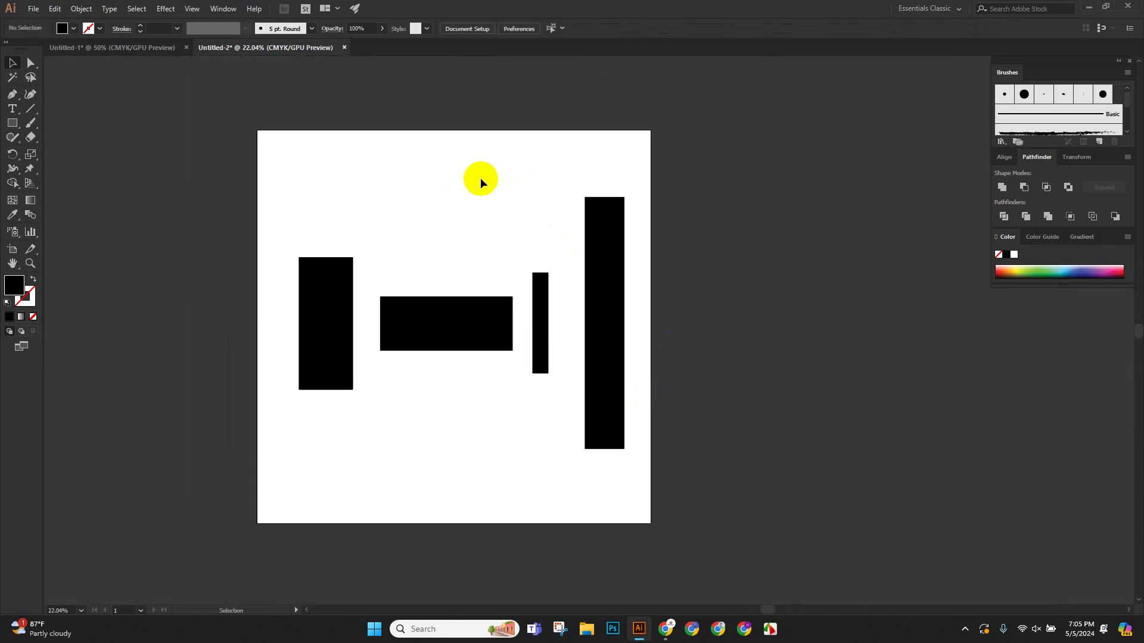
pyautogui.scroll(2, 471, 187)
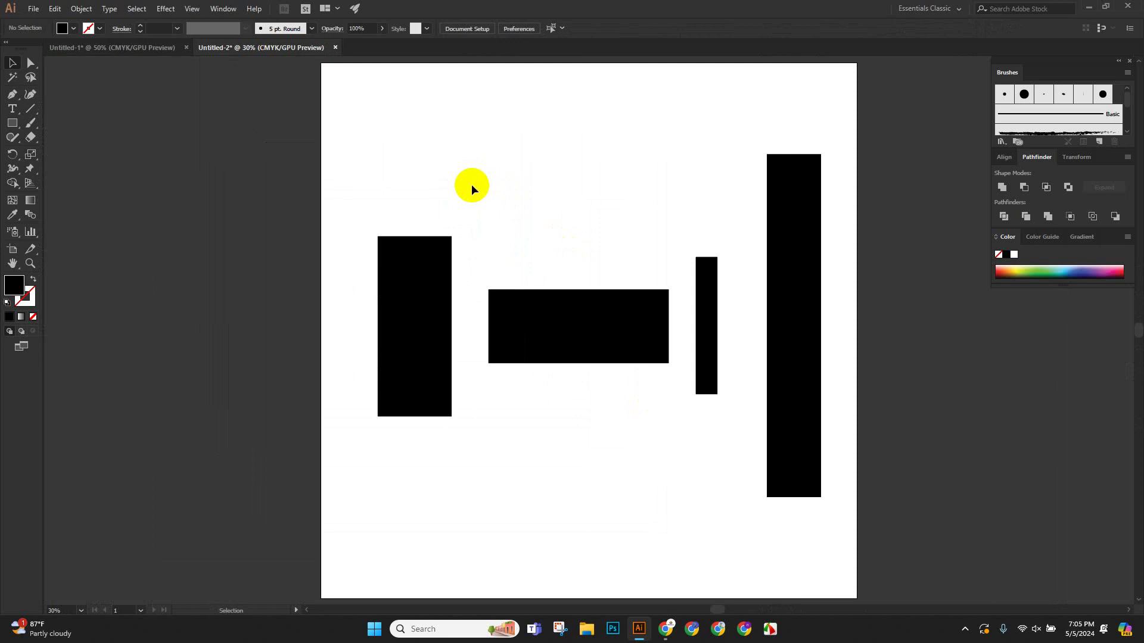
pyautogui.scroll(-3, 589, 212)
pyautogui.moveTo(633, 226); pyautogui.dragTo(546, 242)
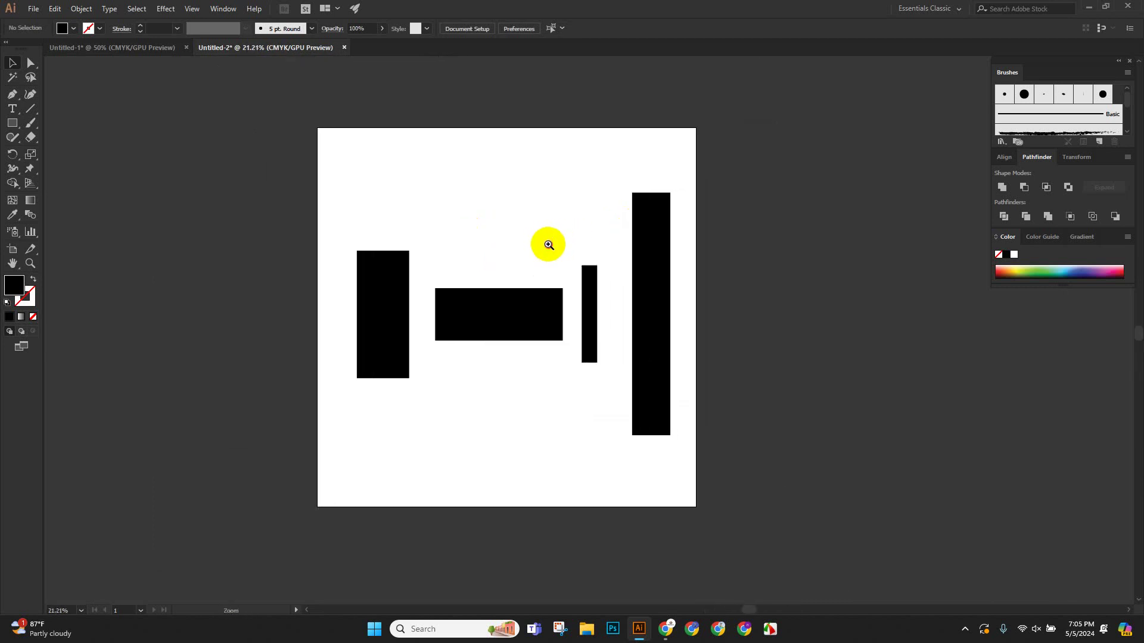
pyautogui.scroll(1, 636, 286)
pyautogui.moveTo(673, 319); pyautogui.dragTo(659, 314)
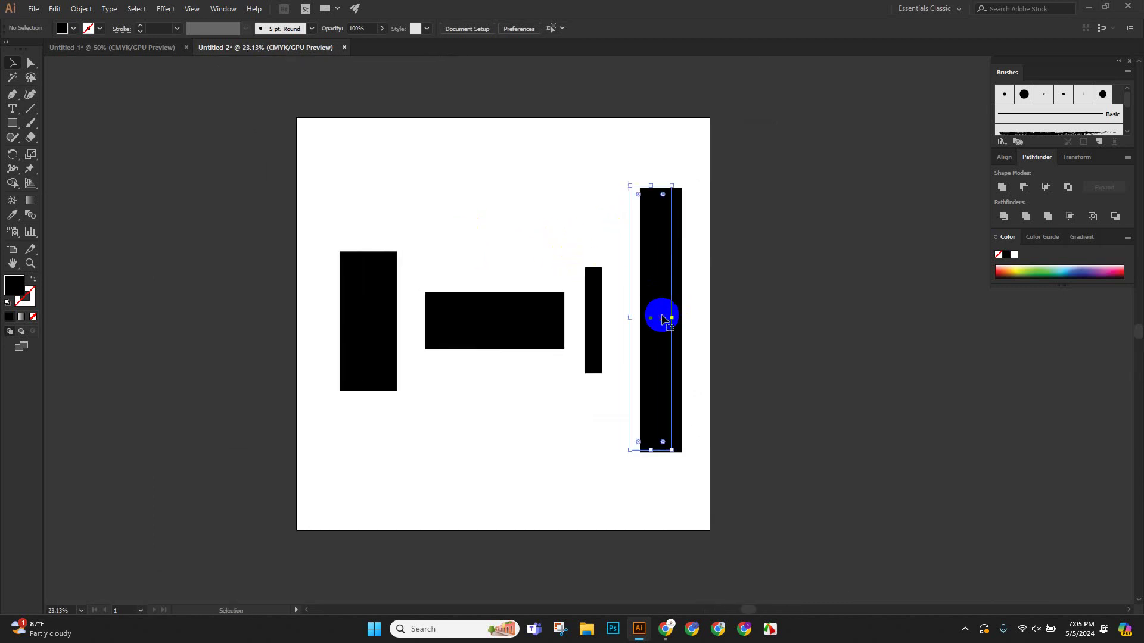
pyautogui.click(733, 319)
pyautogui.scroll(-1, 703, 317)
pyautogui.moveTo(544, 286); pyautogui.dragTo(538, 295)
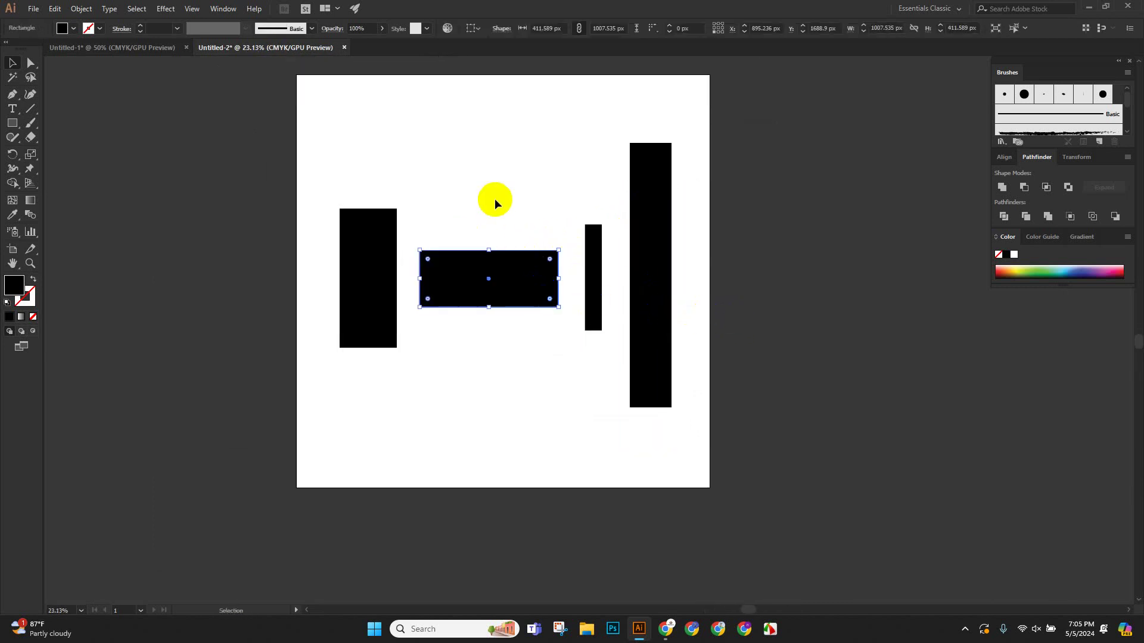
pyautogui.click(495, 199)
# Resize the leftmost rectangle on the artboard to about 363 px wide and 1317 px tall.
pyautogui.scroll(1, 581, 245)
pyautogui.moveTo(600, 270); pyautogui.dragTo(541, 321)
pyautogui.scroll(1, 556, 309)
pyautogui.click(291, 366)
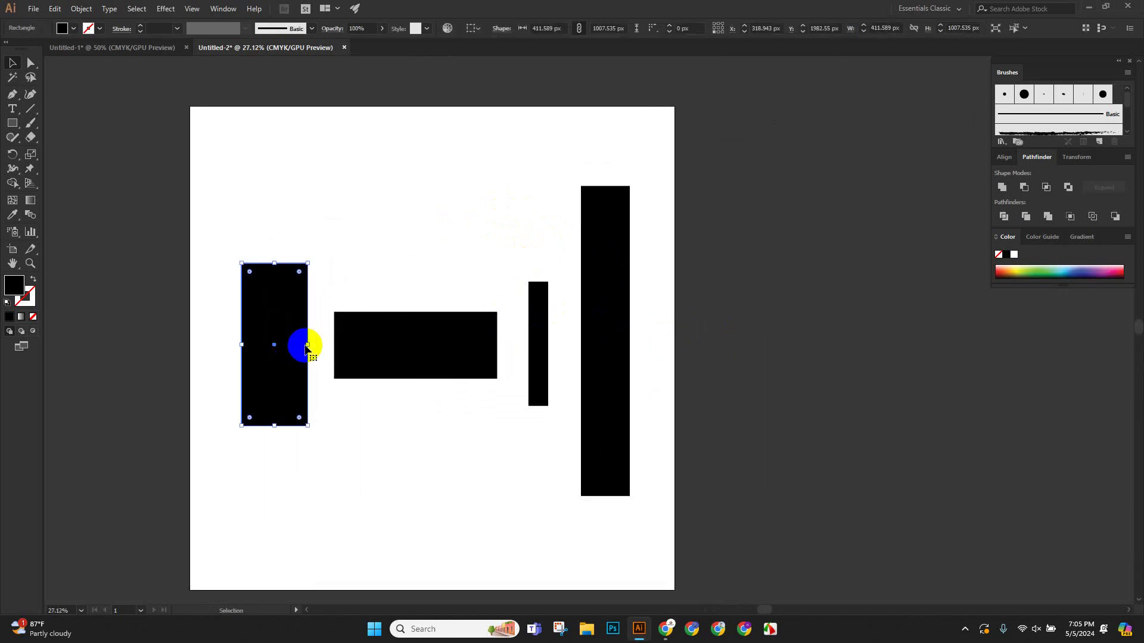
pyautogui.moveTo(308, 346); pyautogui.dragTo(300, 348)
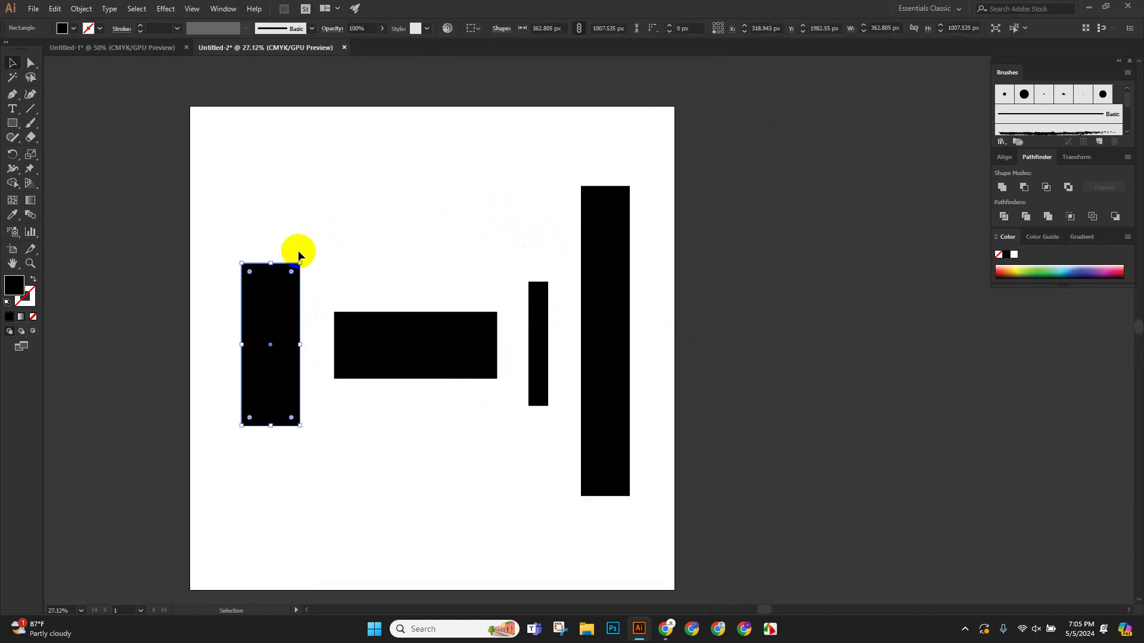
pyautogui.moveTo(268, 262); pyautogui.dragTo(268, 239)
pyautogui.click(376, 184)
pyautogui.scroll(-2, 377, 184)
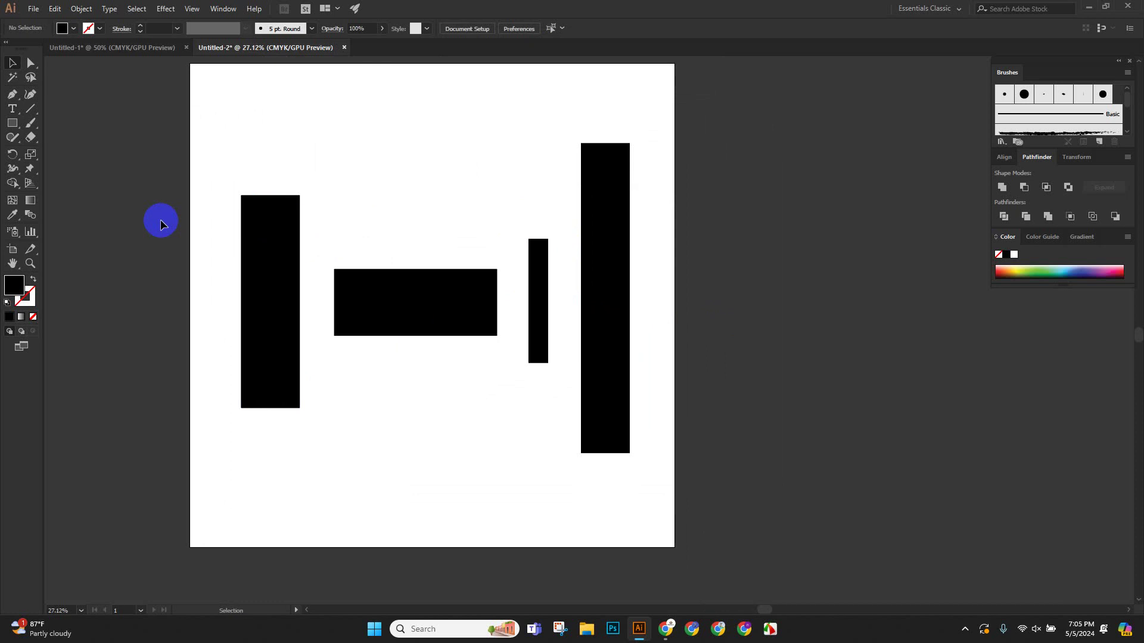
# Reduce the height of the horizontal rectangle slightly from its upper edge.
pyautogui.scroll(3, 340, 265)
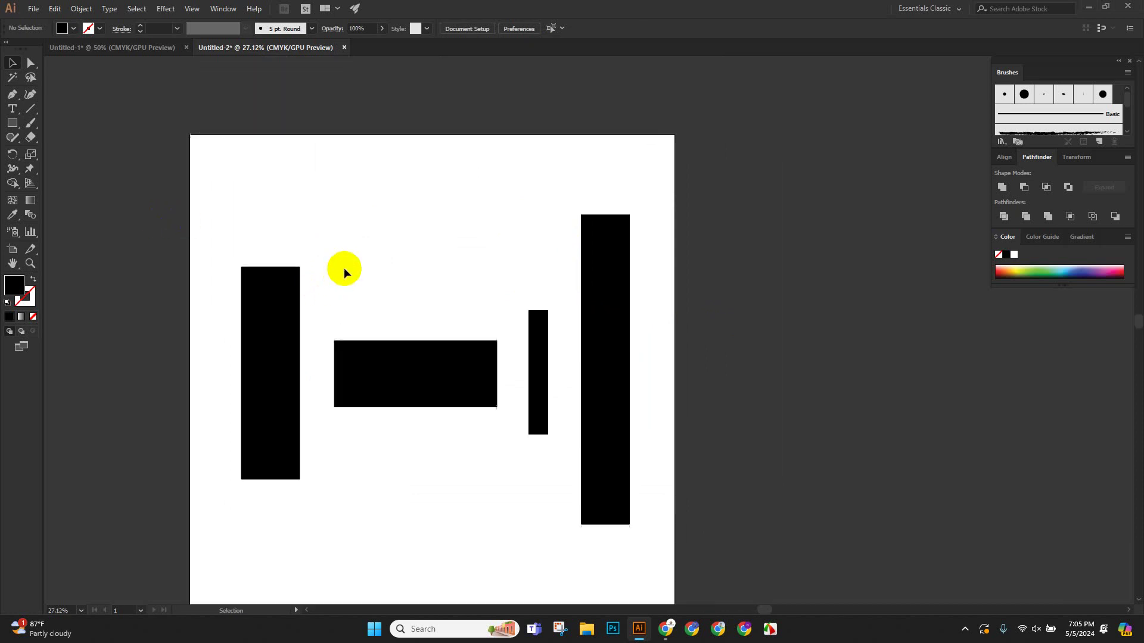
pyautogui.scroll(-5, 344, 271)
pyautogui.scroll(4, 391, 269)
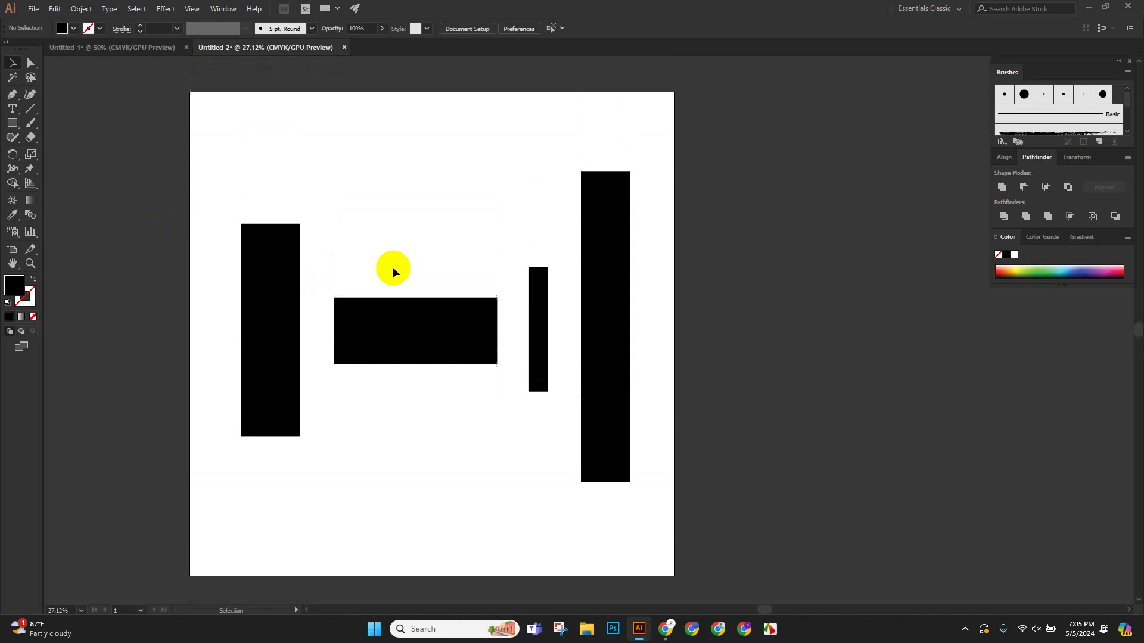
pyautogui.click(391, 316)
pyautogui.moveTo(418, 298); pyautogui.dragTo(418, 302)
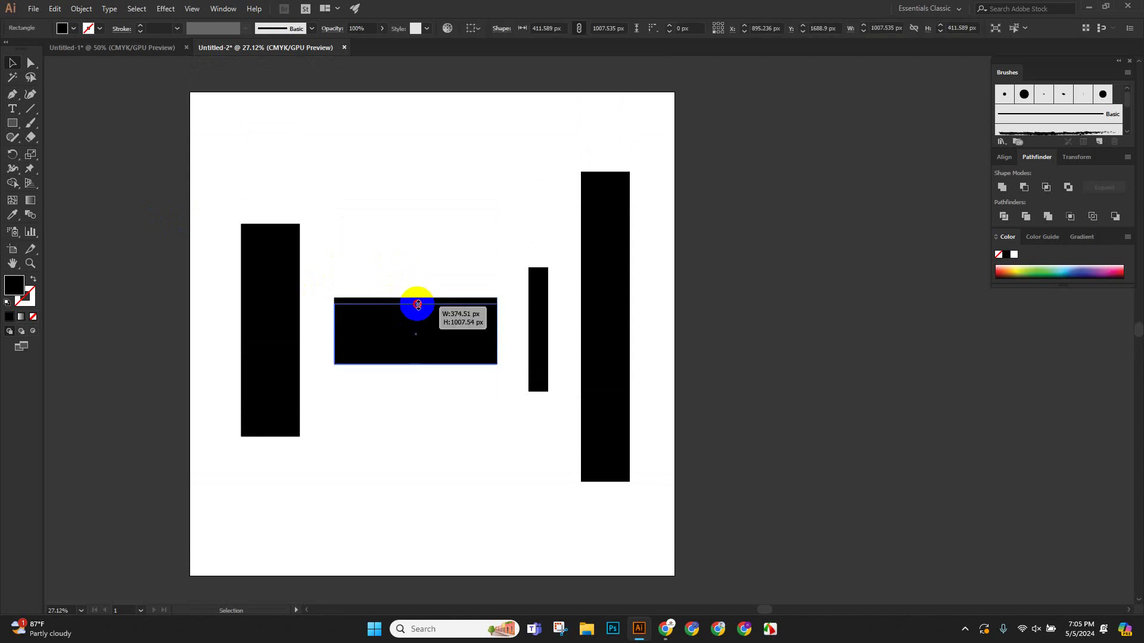
pyautogui.click(391, 245)
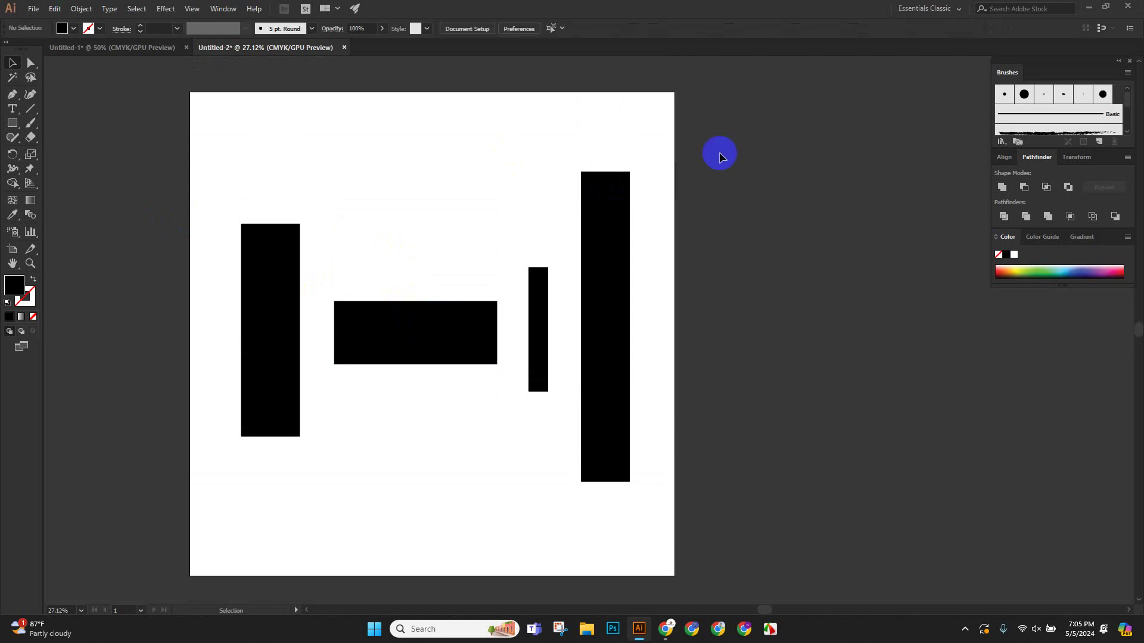
# Detach the Align panel from its panel group and float it beside the artboard.
pyautogui.click(1004, 158)
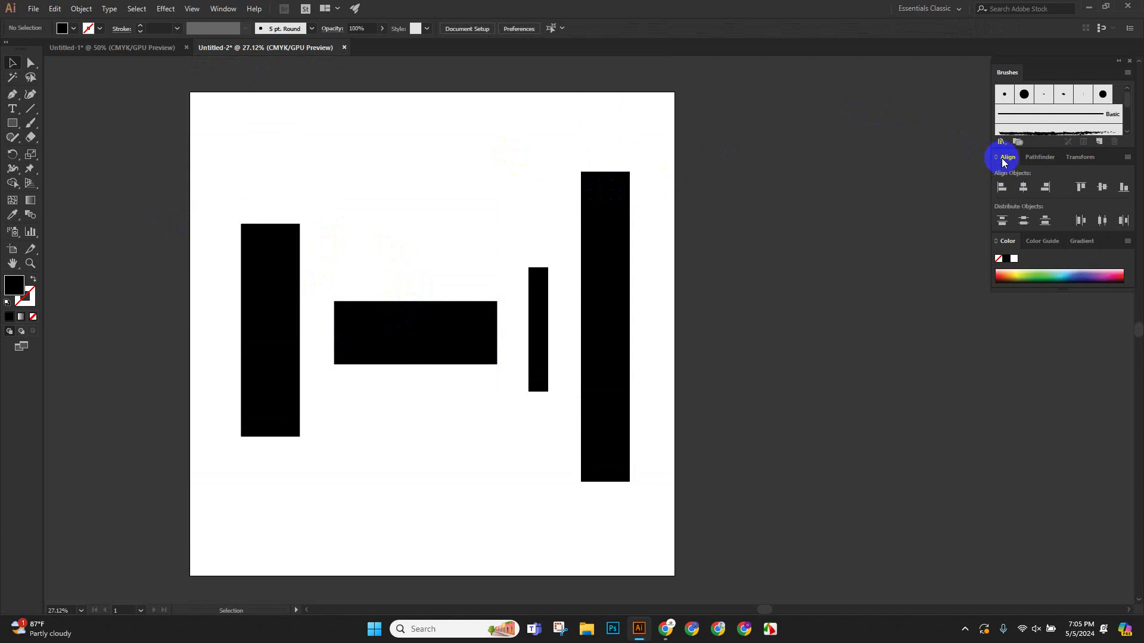
pyautogui.moveTo(1004, 162); pyautogui.dragTo(744, 96)
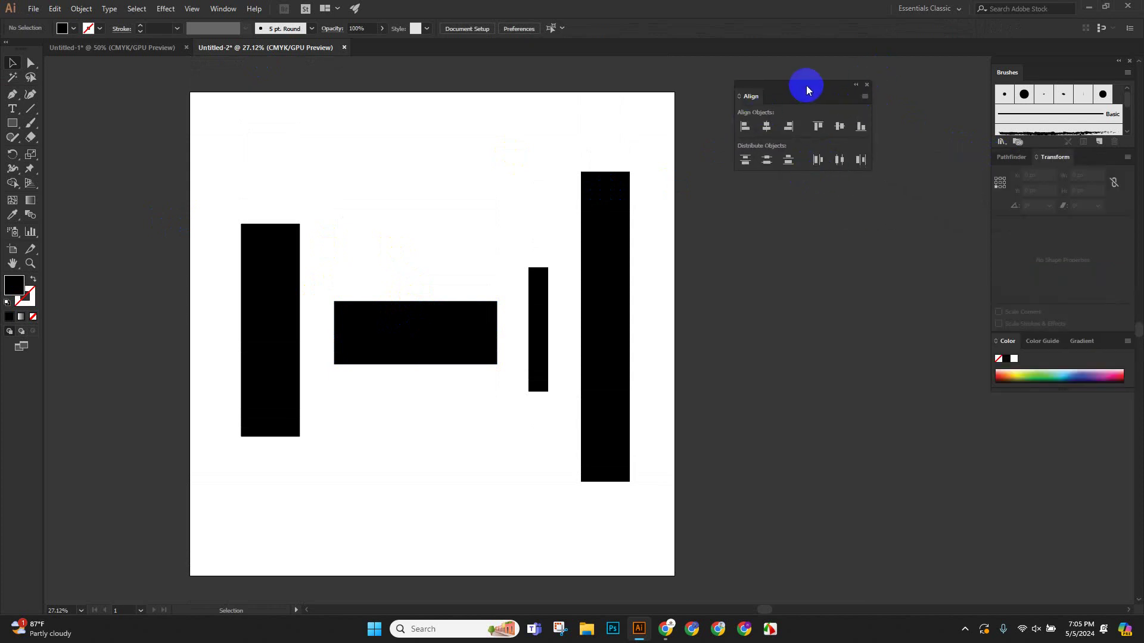
pyautogui.moveTo(799, 88); pyautogui.dragTo(828, 96)
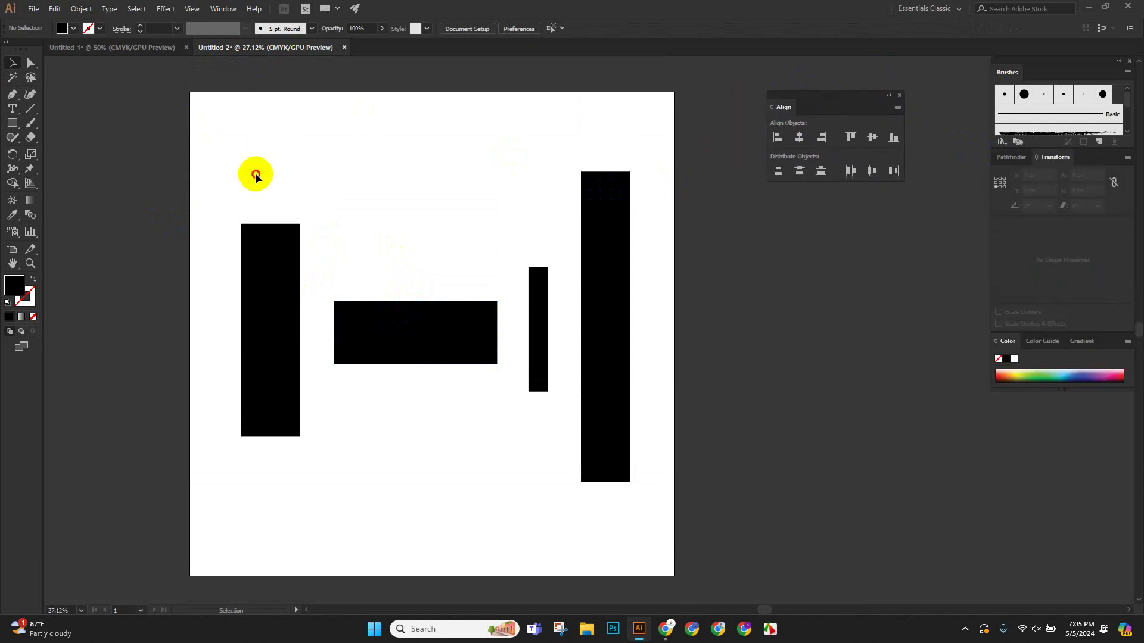
# Select all four rectangles and then only the two leftmost ones to examine the available alignment controls, and deselect them.
pyautogui.moveTo(242, 183); pyautogui.dragTo(625, 424)
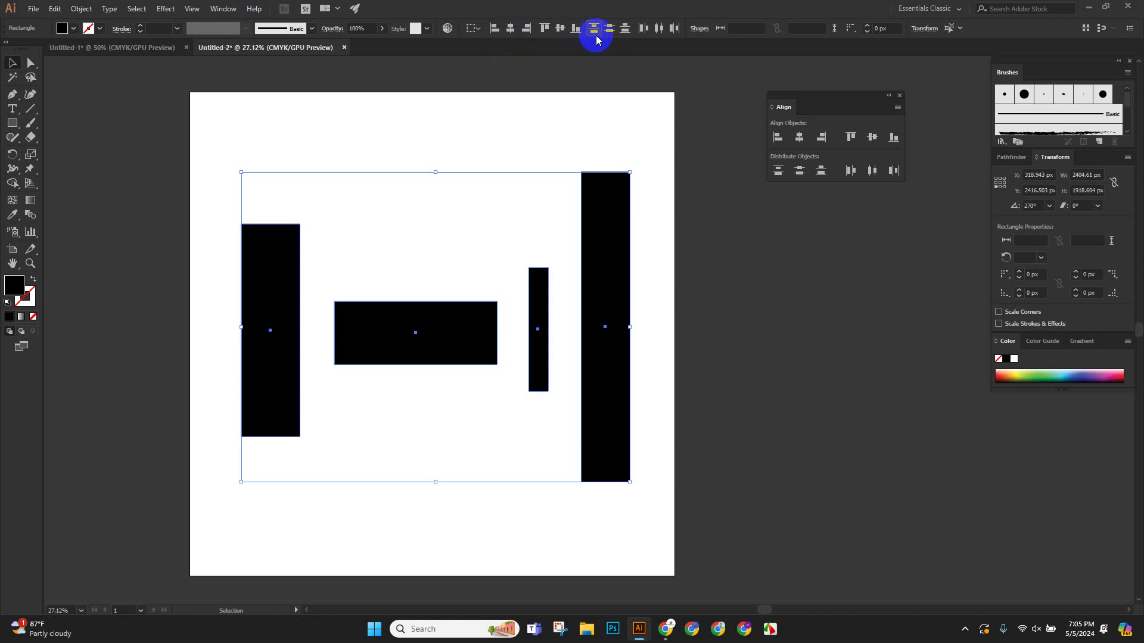
pyautogui.click(151, 189)
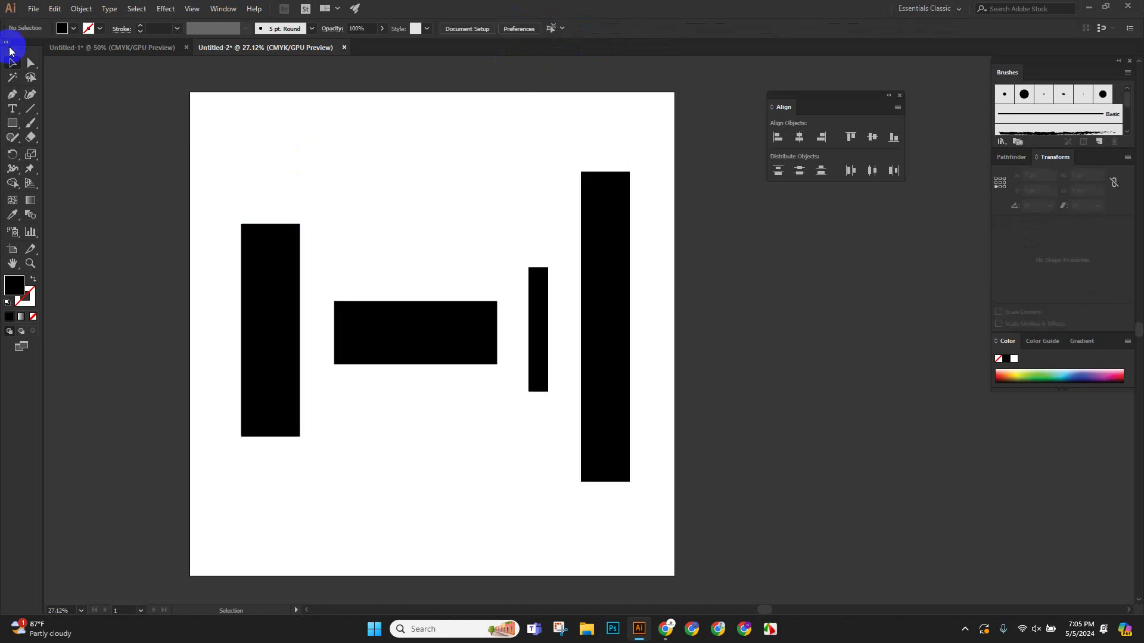
pyautogui.moveTo(201, 202); pyautogui.dragTo(404, 376)
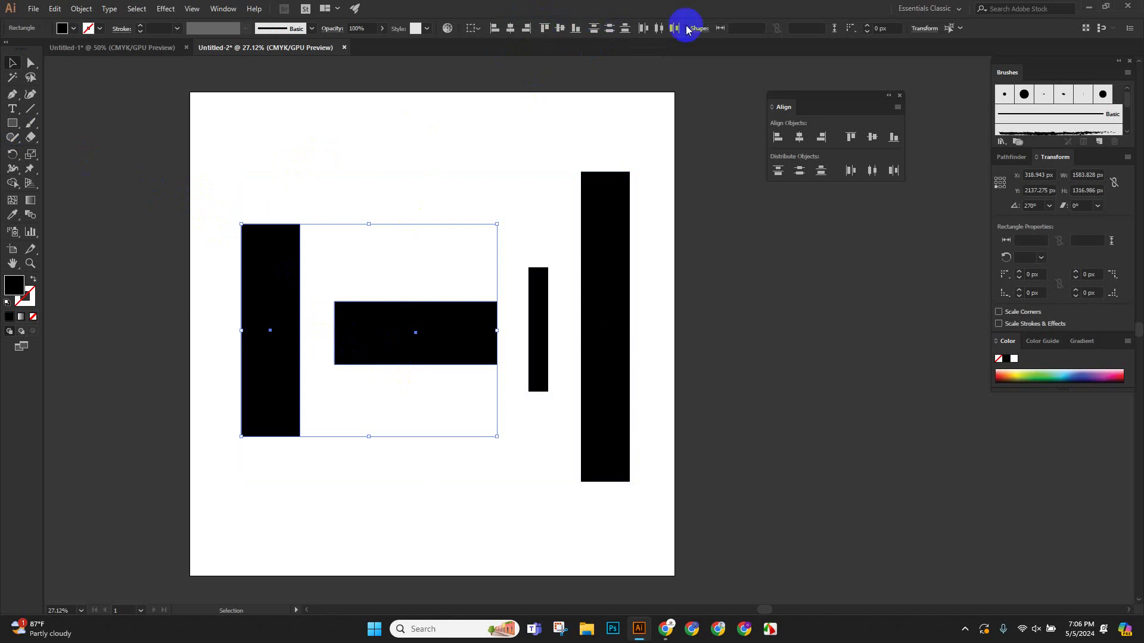
pyautogui.click(490, 141)
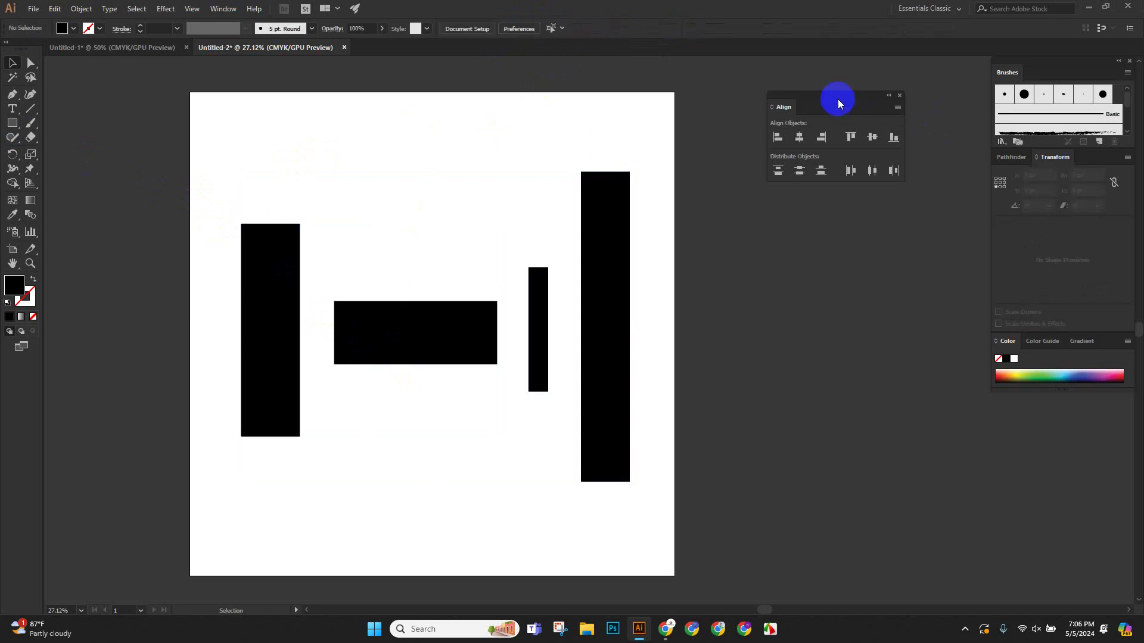
# Move the floating Align panel up beside the artboard's upper corner and look through its options menu.
pyautogui.moveTo(836, 96); pyautogui.dragTo(837, 61)
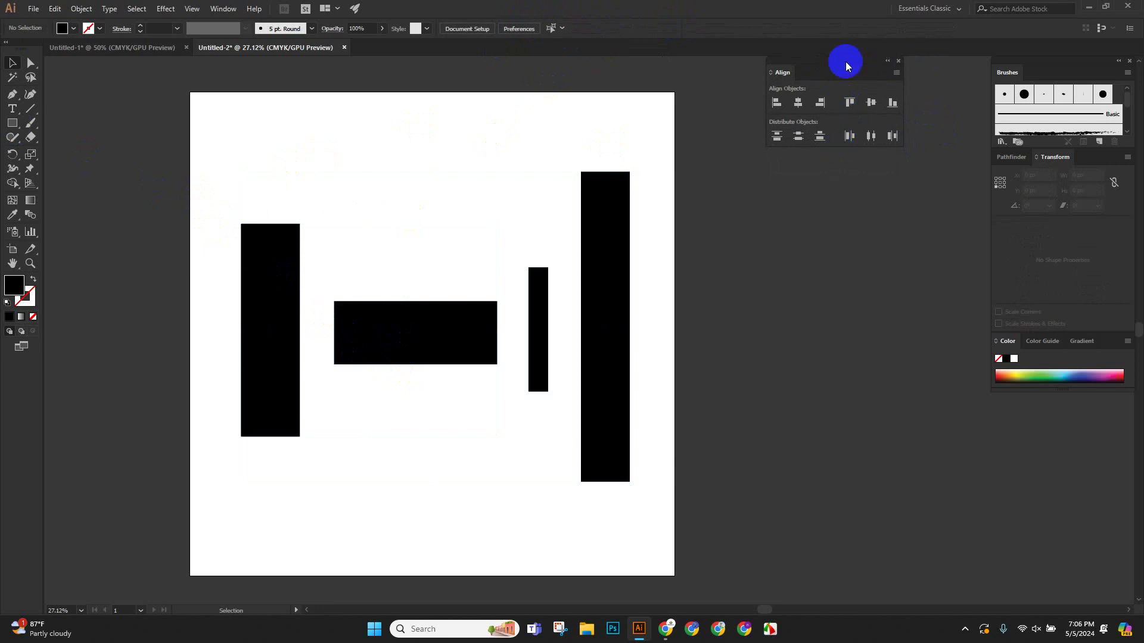
pyautogui.click(897, 73)
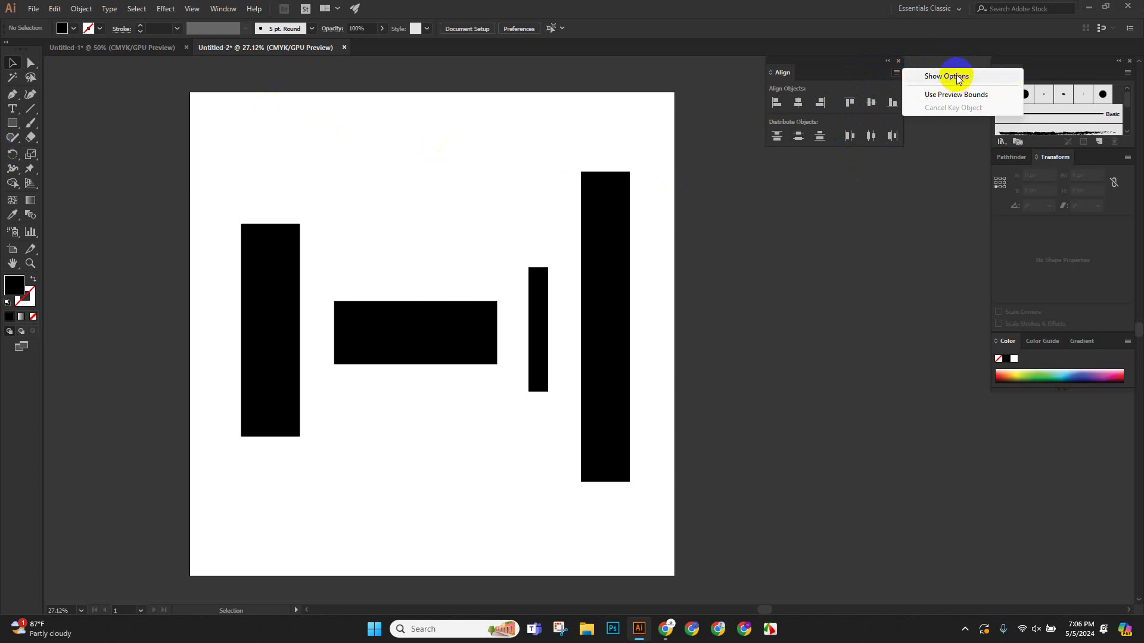
pyautogui.click(877, 182)
# Select the two leftmost rectangles again to compare the alignment controls with the Align panel, and deselect them.
pyautogui.moveTo(243, 173); pyautogui.dragTo(401, 324)
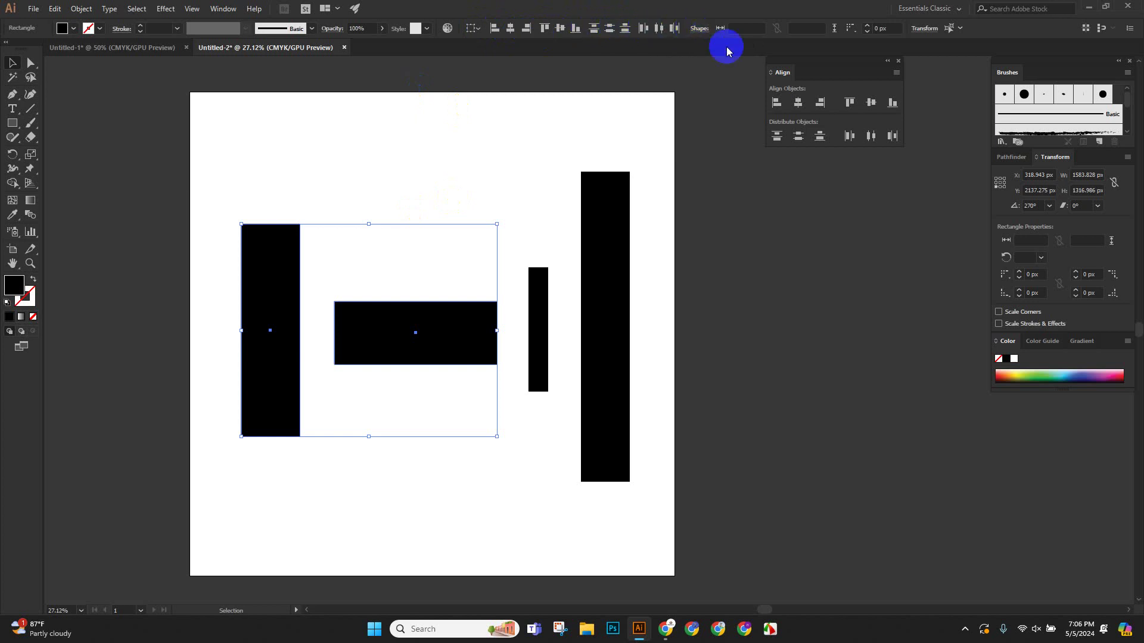
pyautogui.click(674, 207)
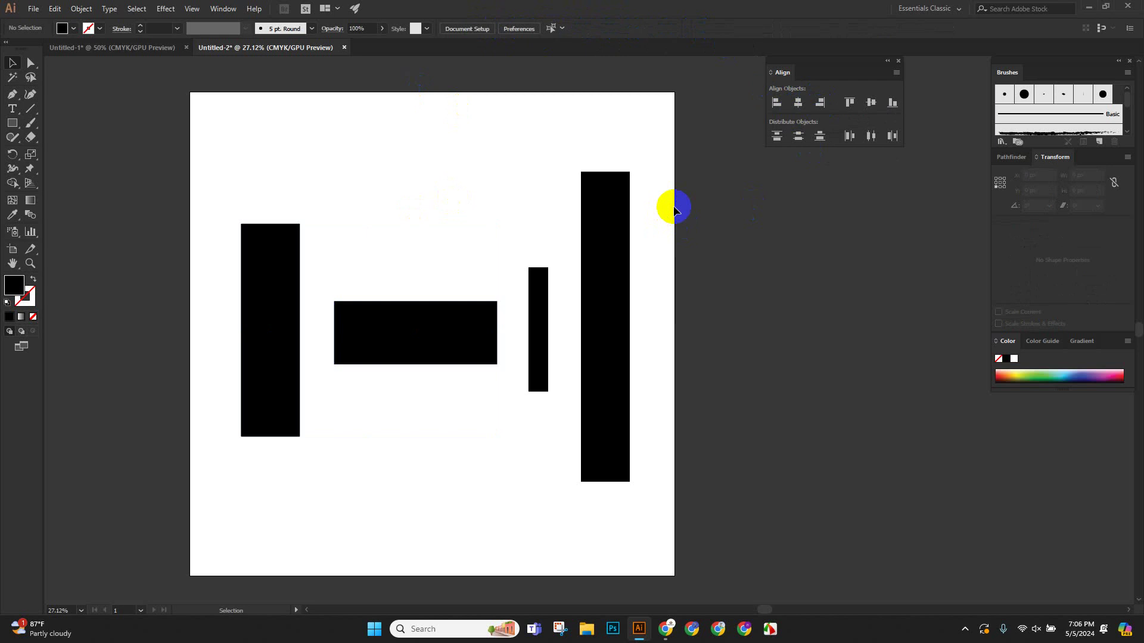
pyautogui.scroll(3, 792, 167)
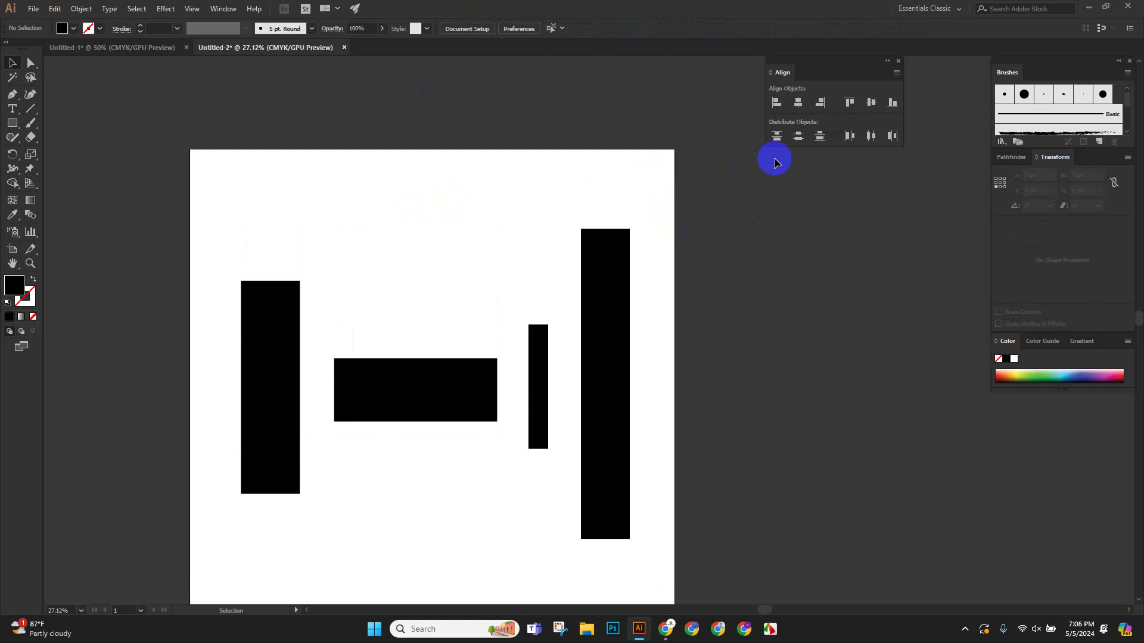
pyautogui.scroll(-2, 655, 137)
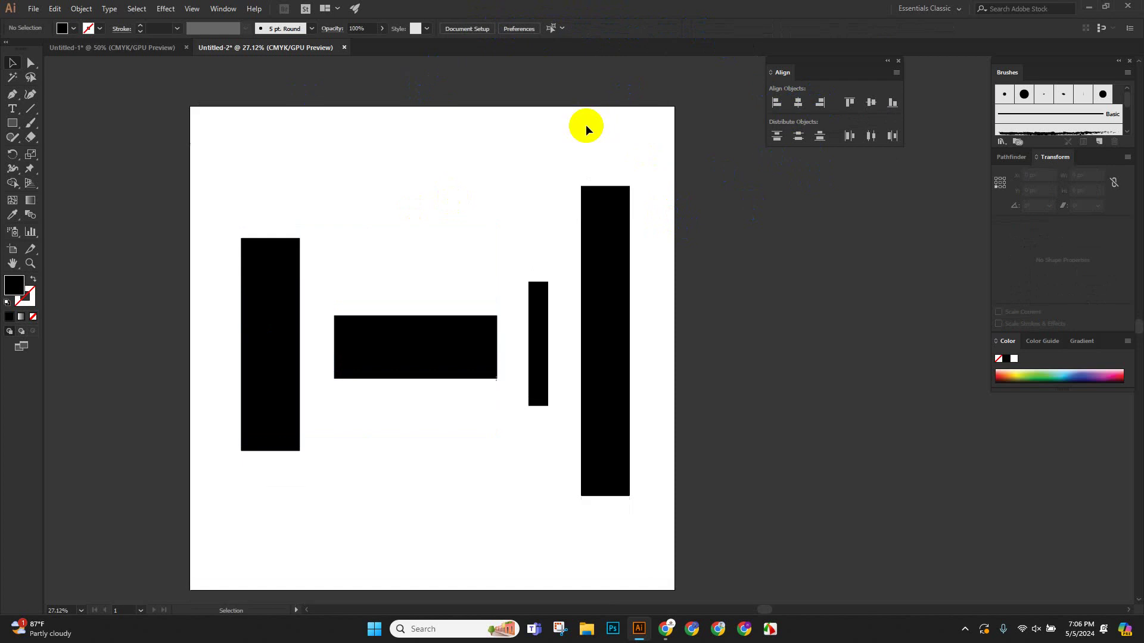
# Show the Align panel's full set of options and look through its Align To choices.
pyautogui.click(897, 74)
pyautogui.click(945, 77)
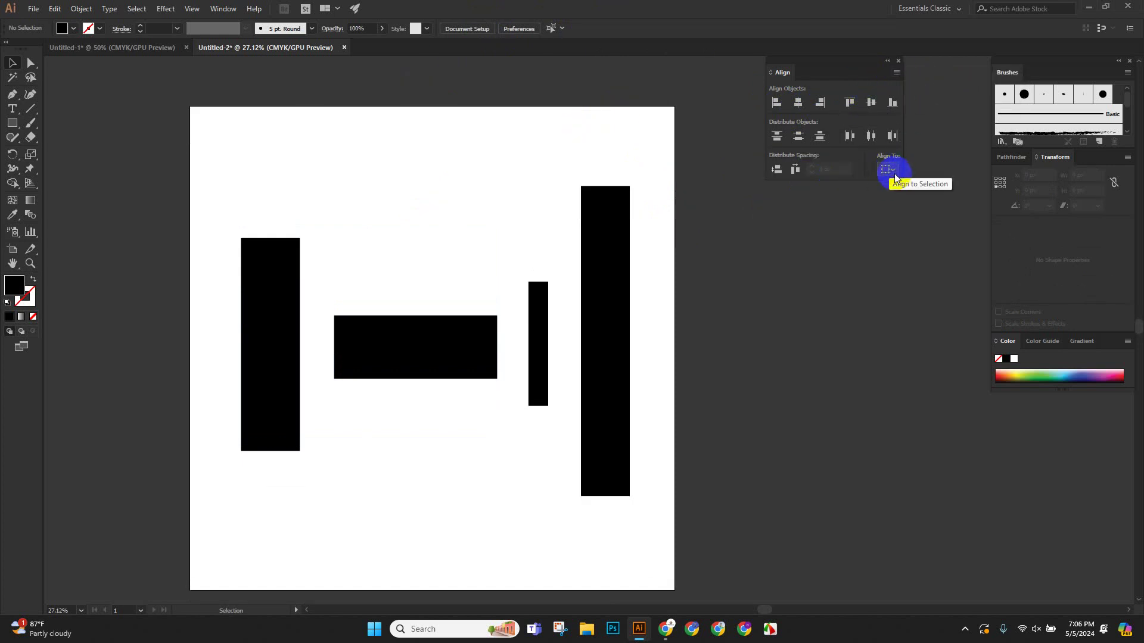
pyautogui.click(893, 173)
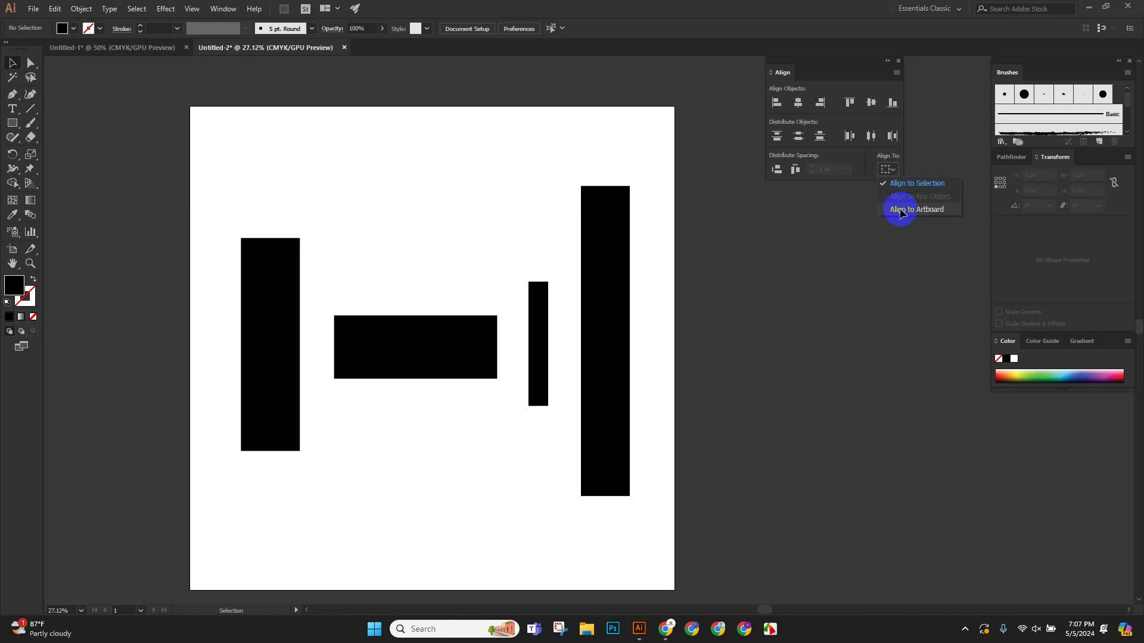
pyautogui.click(767, 292)
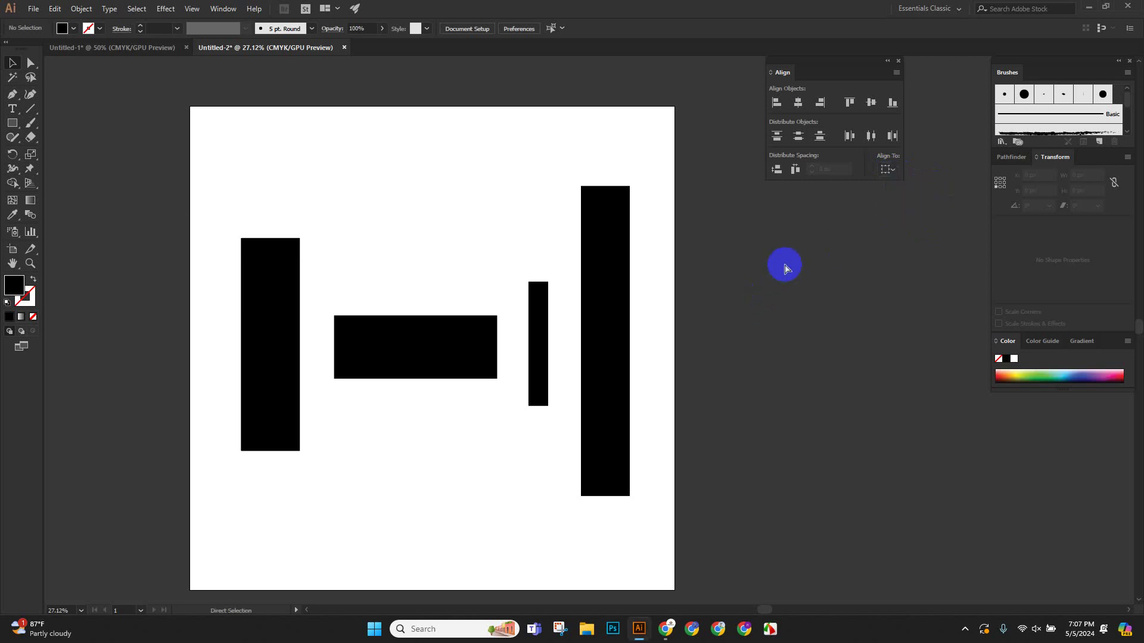
# Duplicate the four rectangles together into the empty area right of the artboard and clear the selection.
pyautogui.hotkey('ctrl', '-')
pyautogui.hotkey('ctrl', '-')
pyautogui.hotkey('ctrl', '-')
pyautogui.scroll(-2, 691, 277)
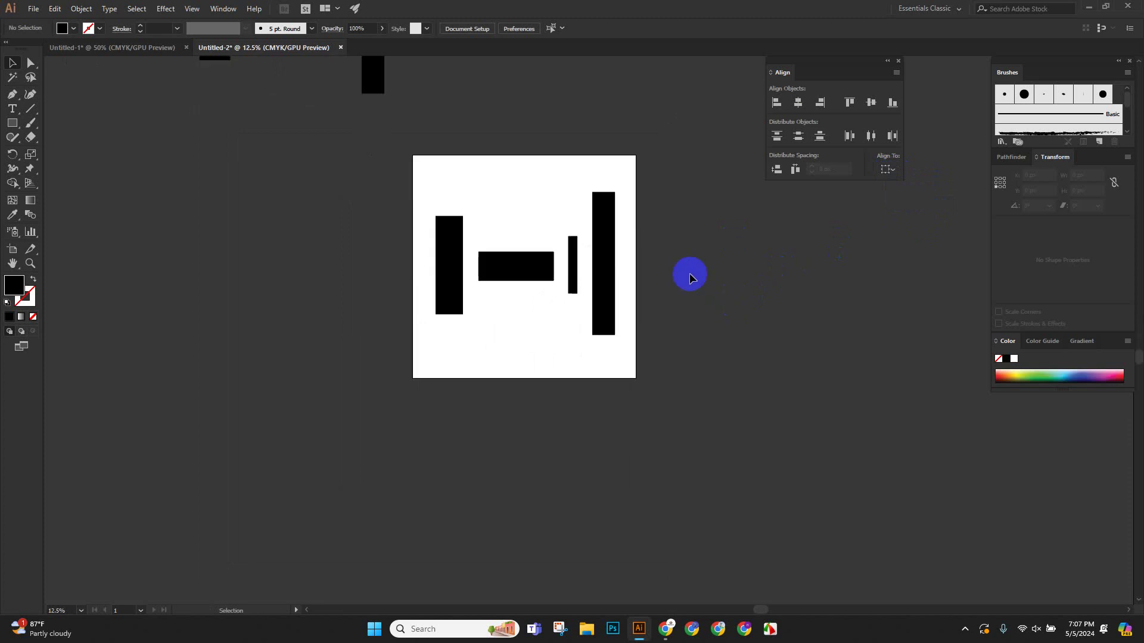
pyautogui.scroll(3, 577, 288)
pyautogui.hscroll(3, 628, 339)
pyautogui.moveTo(522, 424); pyautogui.dragTo(215, 225)
pyautogui.moveTo(235, 286); pyautogui.dragTo(642, 287)
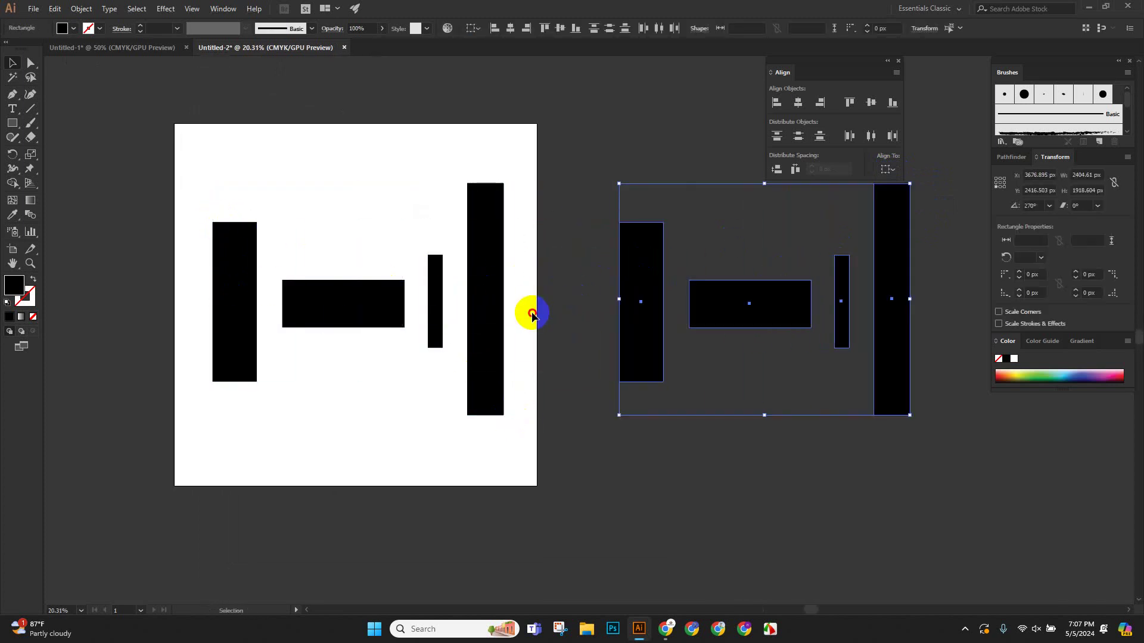
pyautogui.click(532, 314)
# Move the floating Align panel into the empty area left of the artboard so it uncovers the rectangles.
pyautogui.scroll(1, 350, 273)
pyautogui.scroll(1, 384, 296)
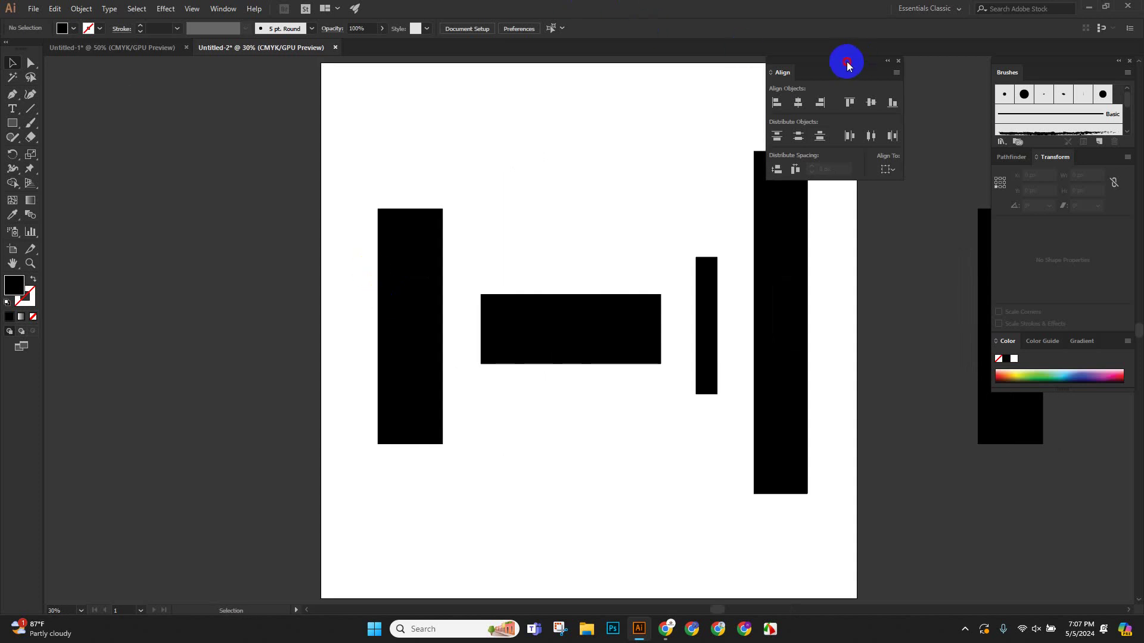
pyautogui.moveTo(846, 64); pyautogui.dragTo(214, 95)
pyautogui.scroll(-2, 651, 229)
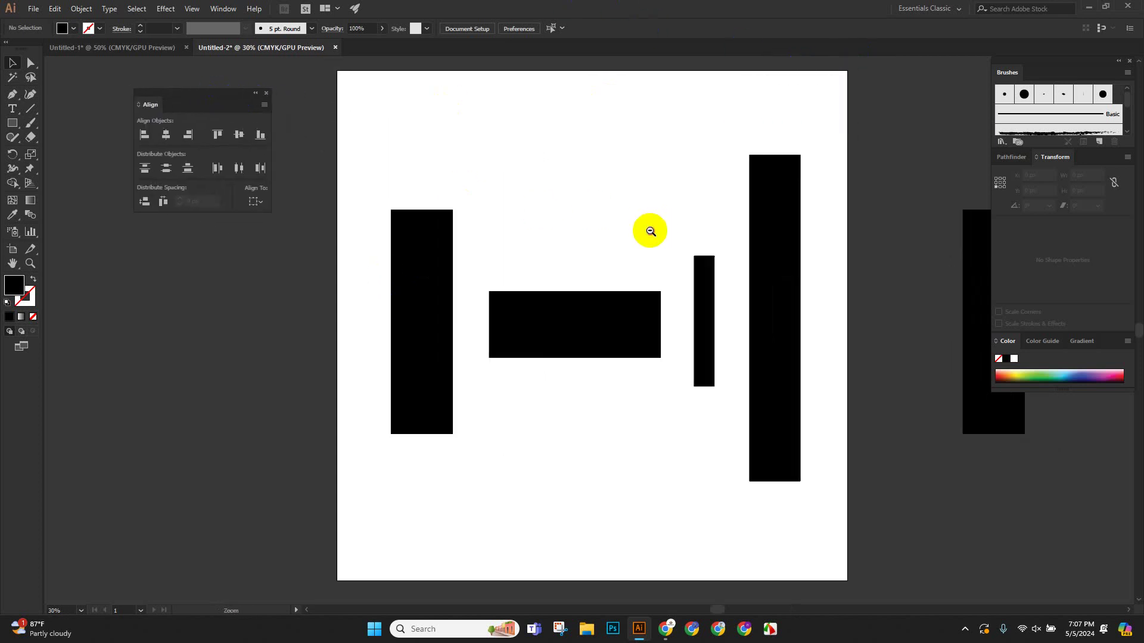
pyautogui.hscroll(2, 566, 238)
pyautogui.scroll(2, 587, 283)
pyautogui.scroll(-1, 566, 280)
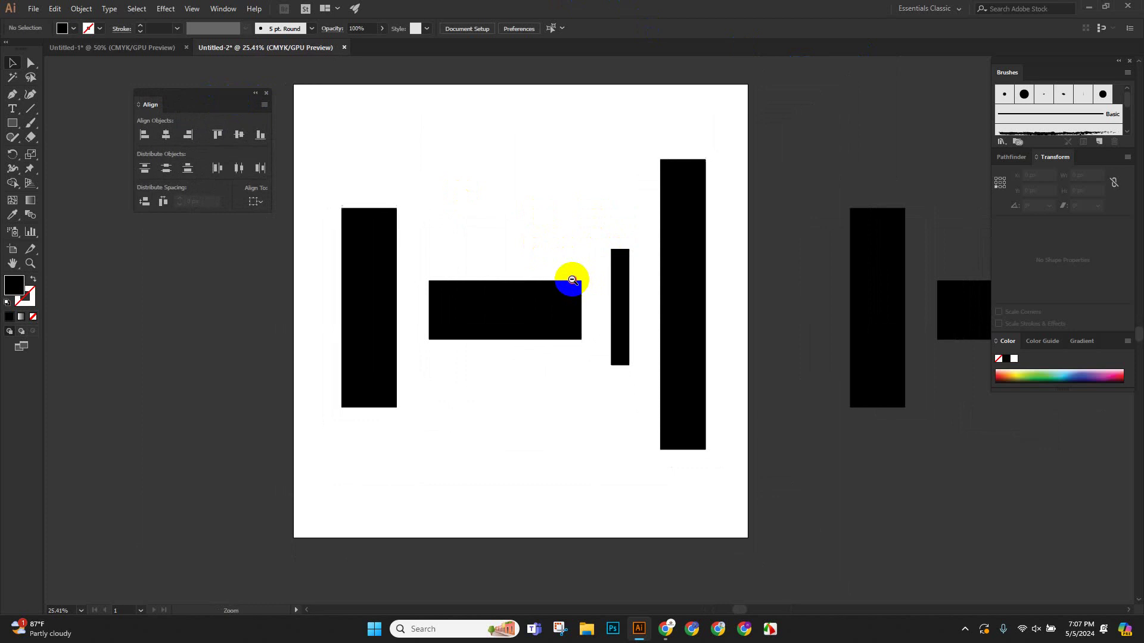
pyautogui.moveTo(601, 293); pyautogui.dragTo(600, 295)
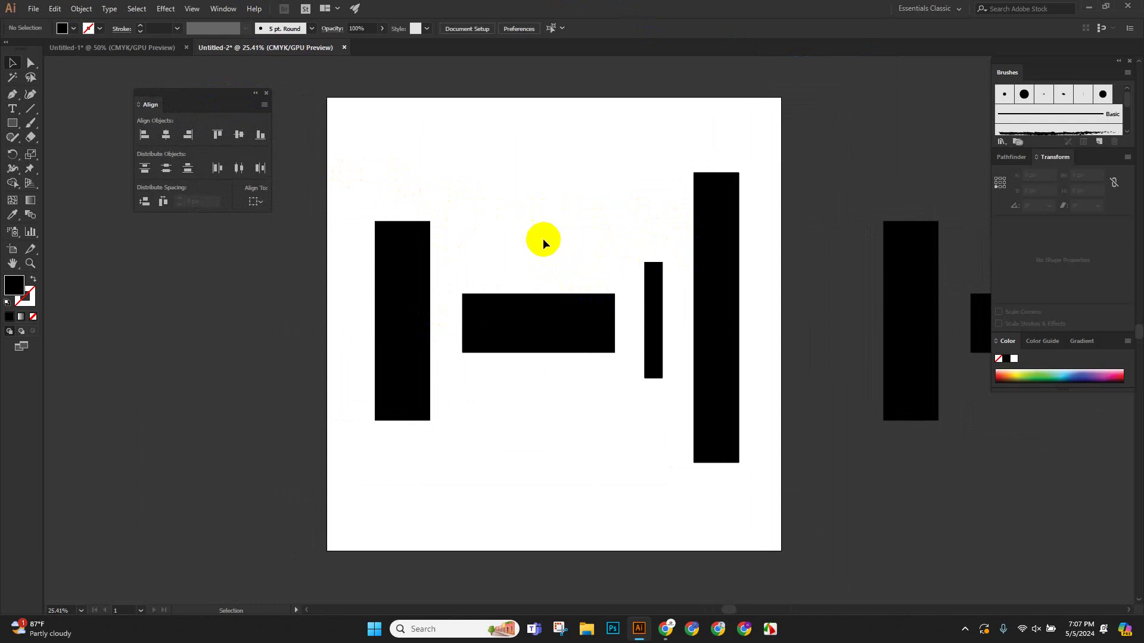
# Shift the three rectangles to the right of the leftmost one slightly upward together and deselect them.
pyautogui.moveTo(542, 238); pyautogui.dragTo(745, 373)
pyautogui.moveTo(491, 317)
pyautogui.mouseDown()
pyautogui.moveTo(812, 454)
pyautogui.moveTo(544, 306)
pyautogui.moveTo(549, 316)
pyautogui.moveTo(487, 310)
pyautogui.mouseUp()
pyautogui.click(396, 138)
# Fill the artboard's leftmost rectangle with orange-red and move it slightly left and down from its original place.
pyautogui.click(409, 253)
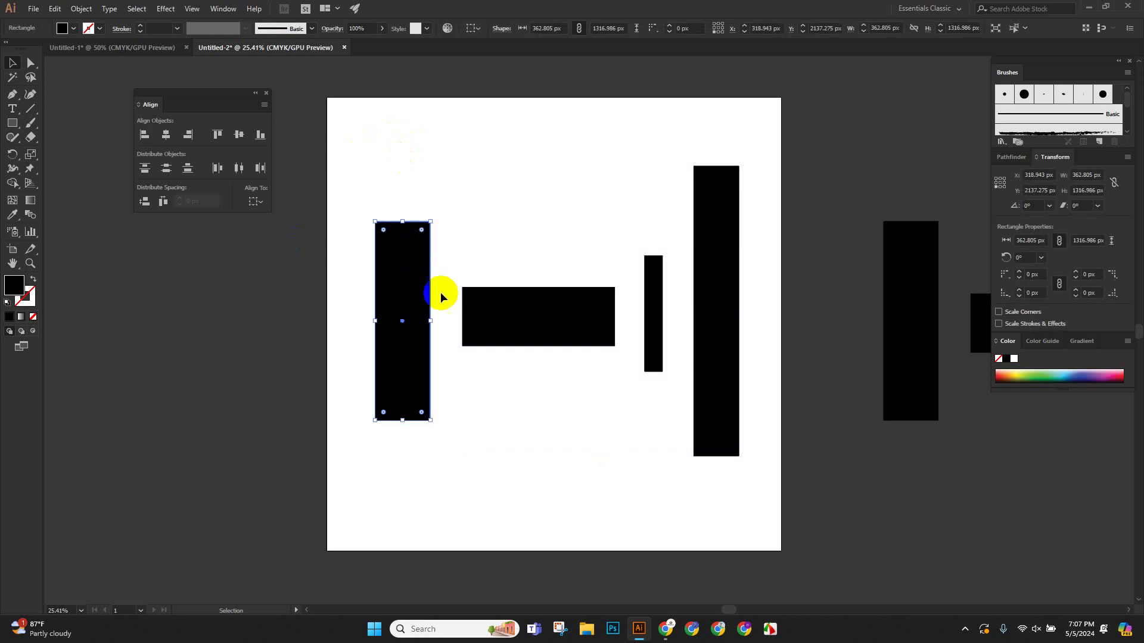
pyautogui.moveTo(408, 310)
pyautogui.mouseDown()
pyautogui.moveTo(396, 230)
pyautogui.moveTo(400, 298)
pyautogui.mouseUp()
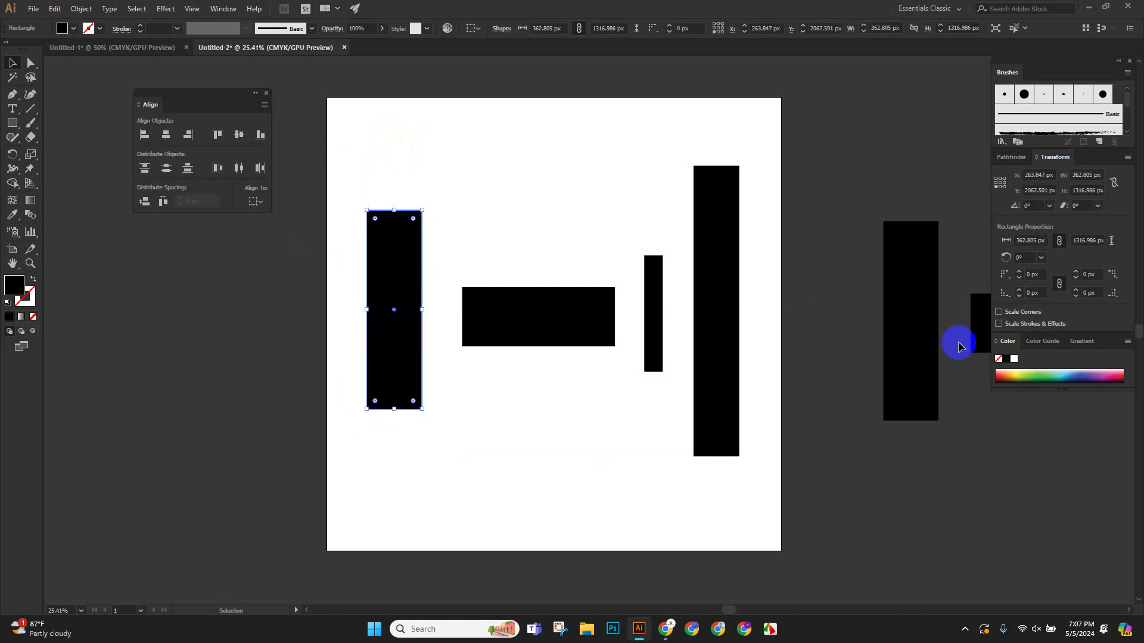
pyautogui.click(1004, 375)
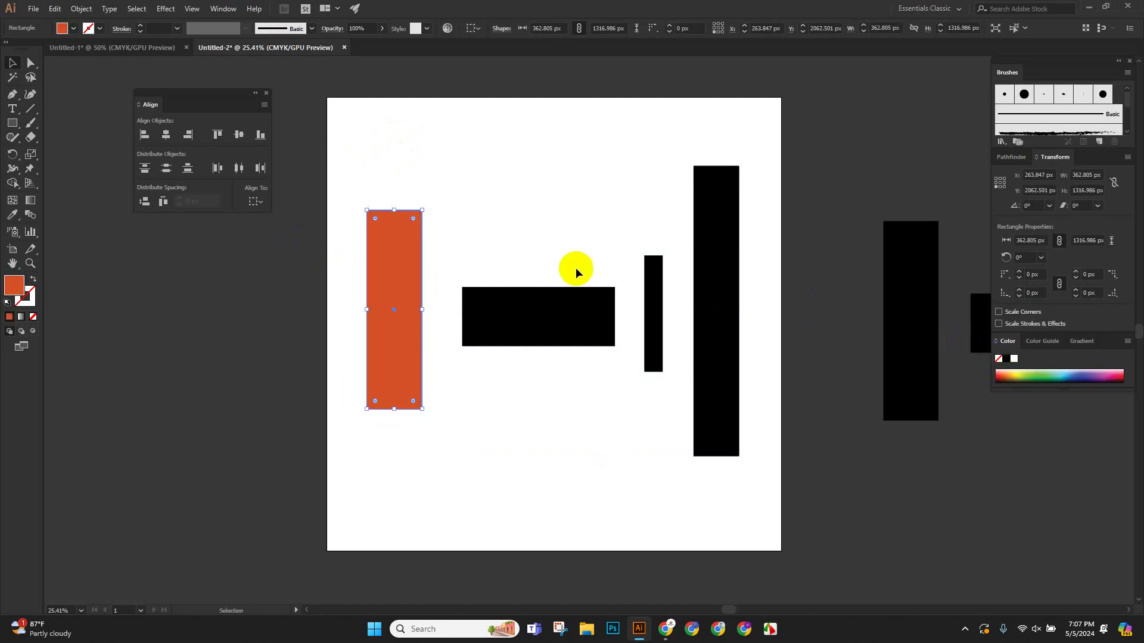
pyautogui.moveTo(380, 283)
pyautogui.mouseDown()
pyautogui.moveTo(401, 301)
pyautogui.moveTo(391, 301)
pyautogui.mouseUp()
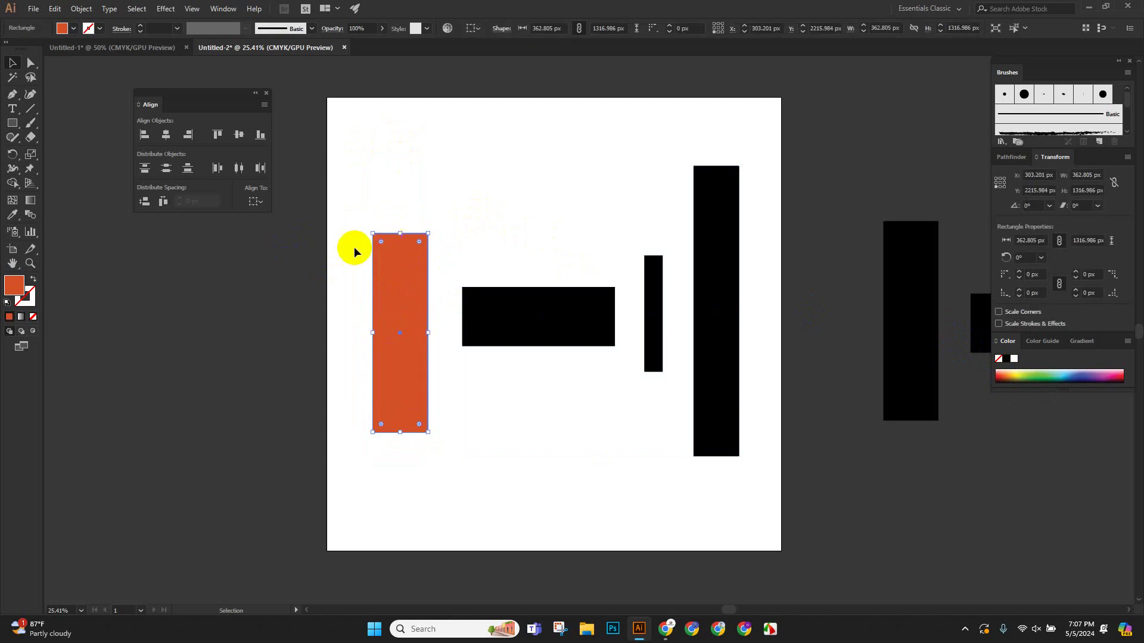
# Set Align To to Align to Artboard and align the orange rectangle to the artboard's left edge, horizontal center and right edge in turn.
pyautogui.click(259, 208)
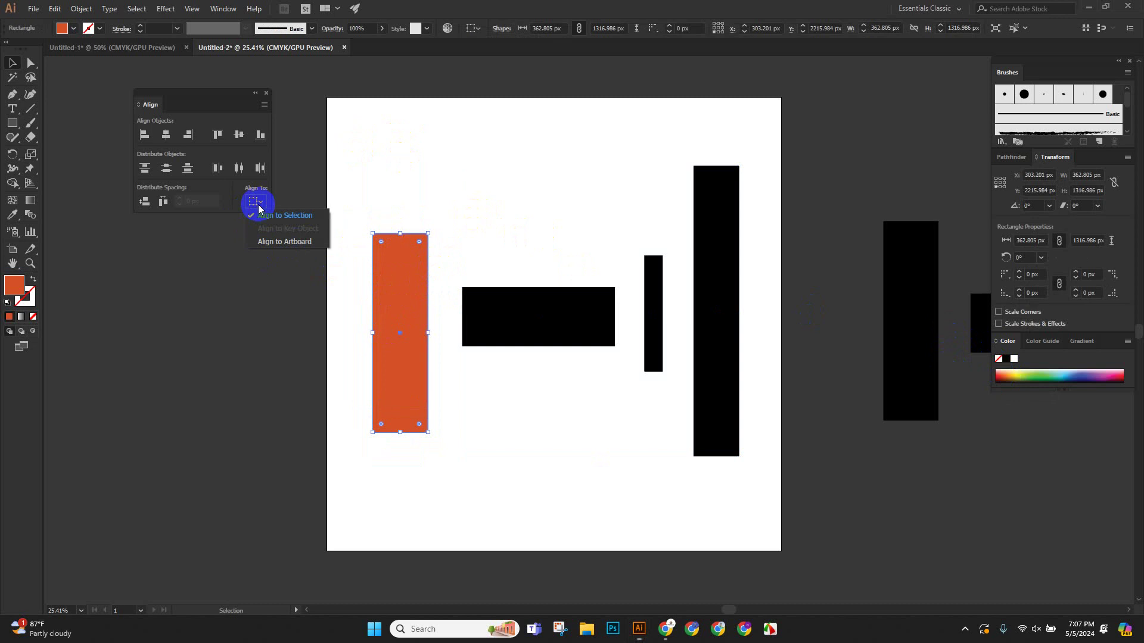
pyautogui.click(265, 242)
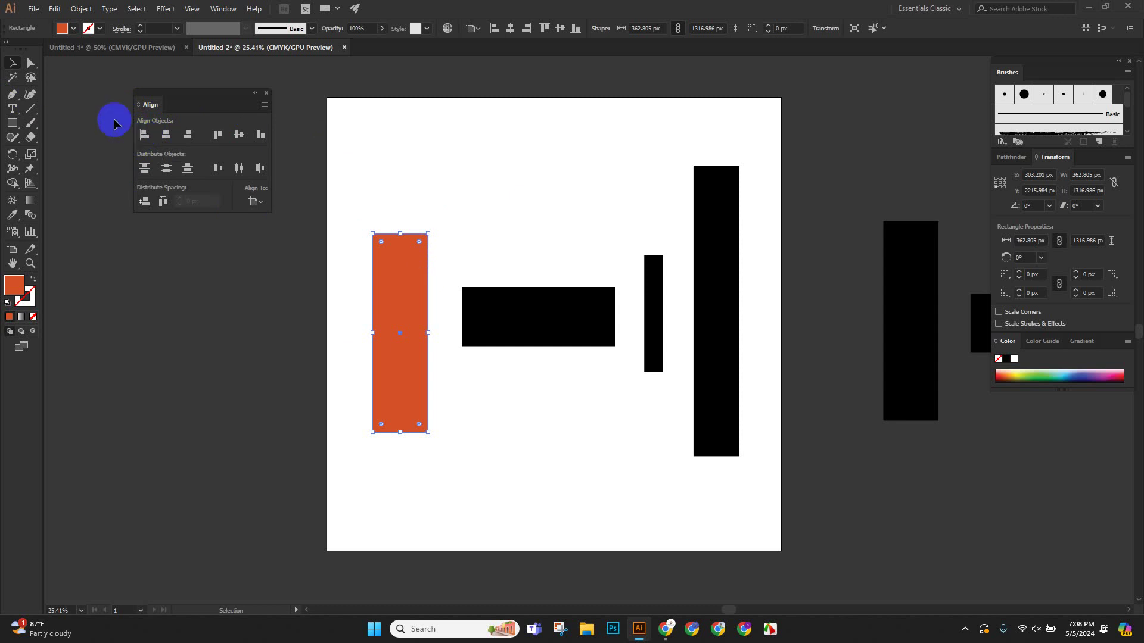
pyautogui.click(144, 135)
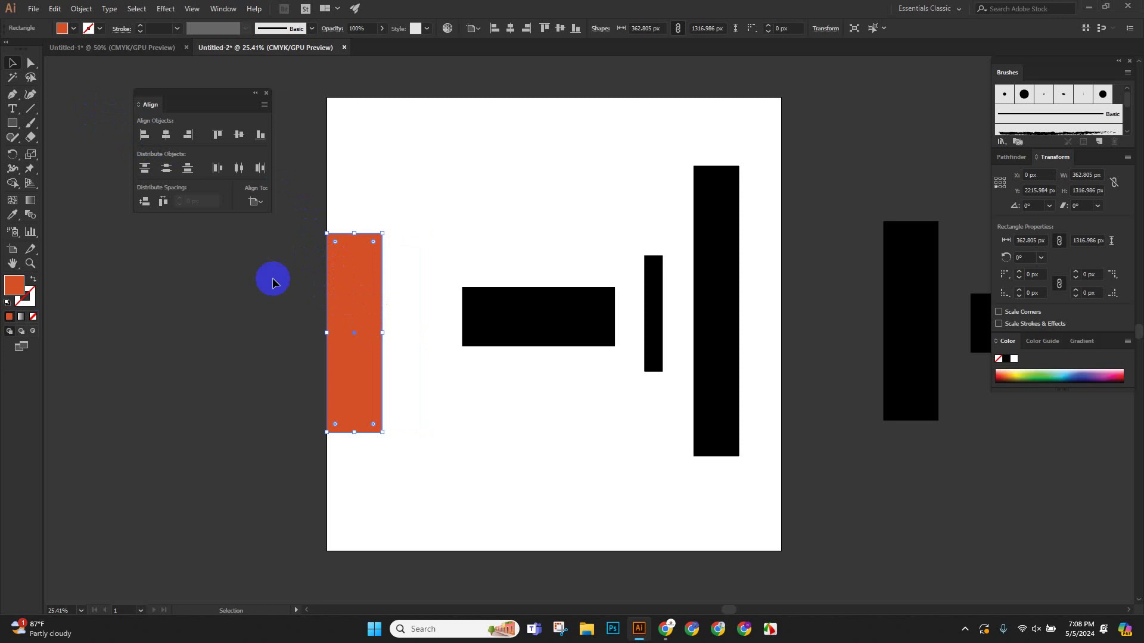
pyautogui.click(167, 136)
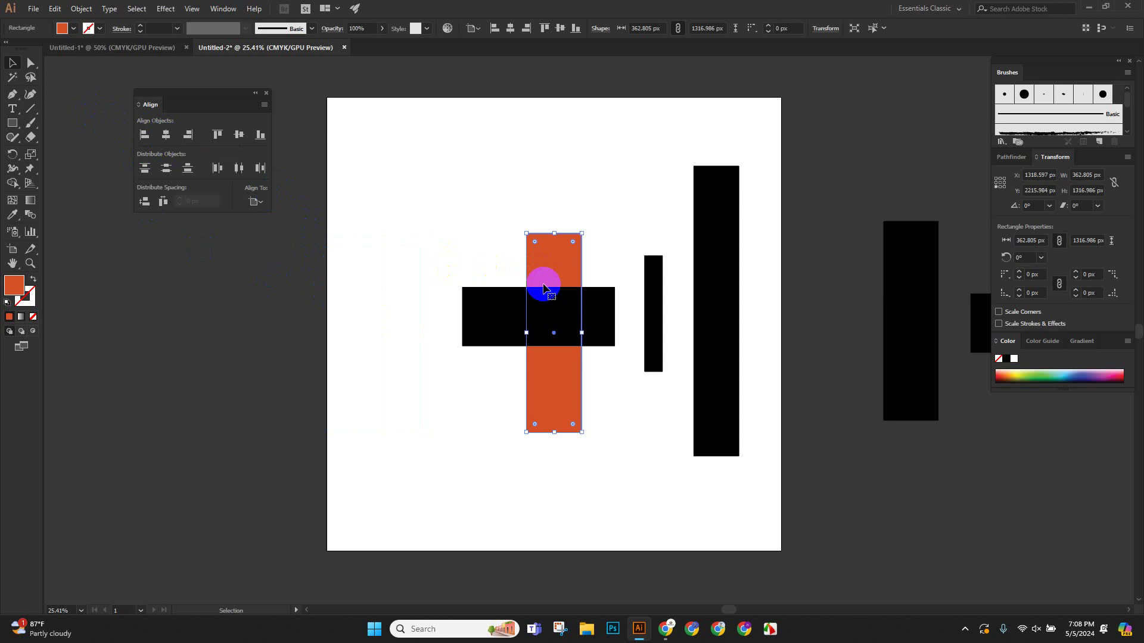
pyautogui.click(186, 143)
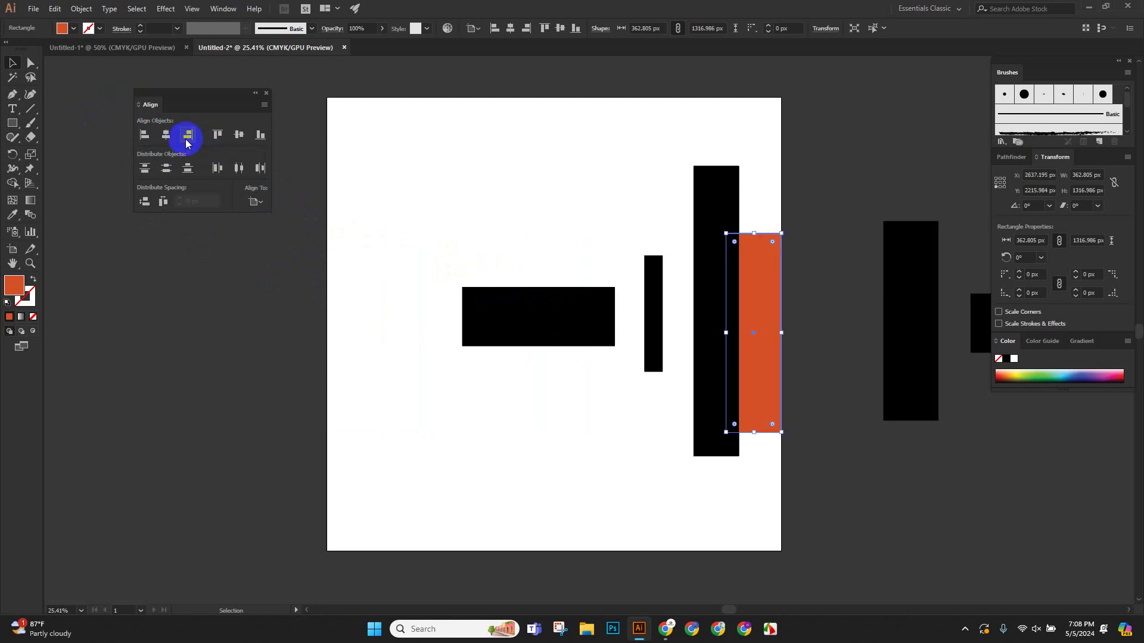
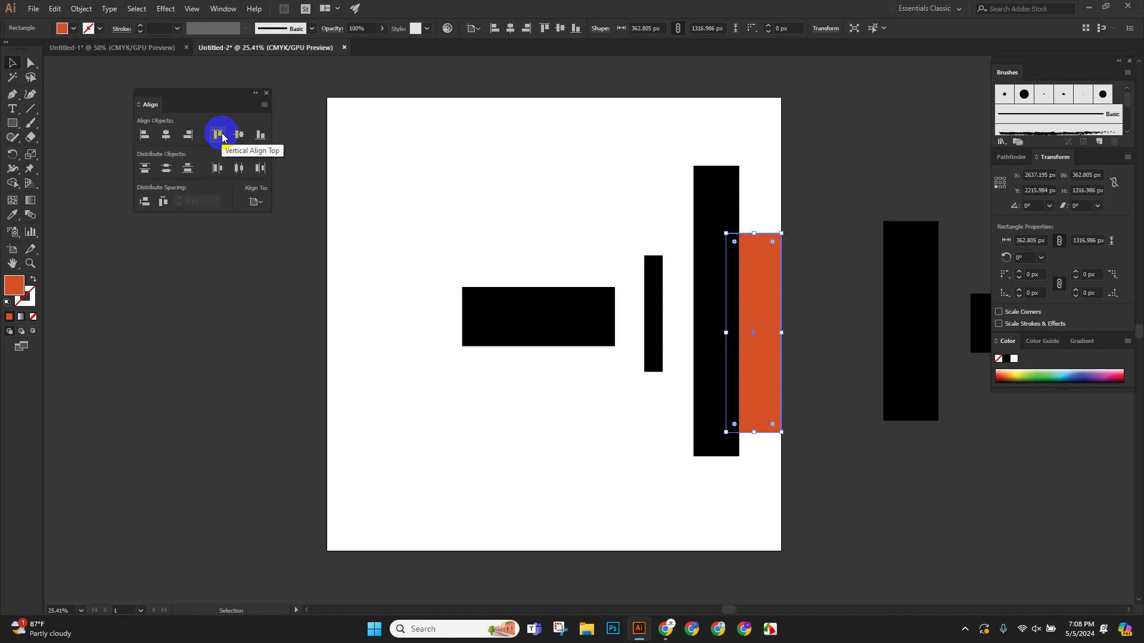
# Align the orange rectangle vertically to the artboard's top edge, center and bottom edge in turn.
pyautogui.click(219, 140)
pyautogui.click(745, 124)
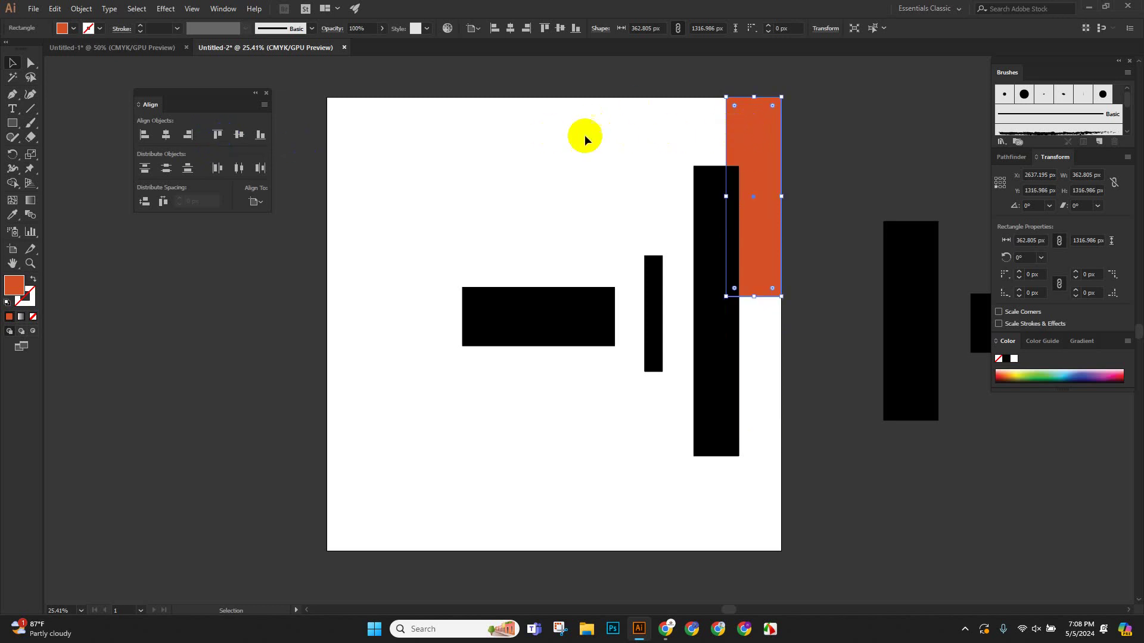
pyautogui.click(239, 135)
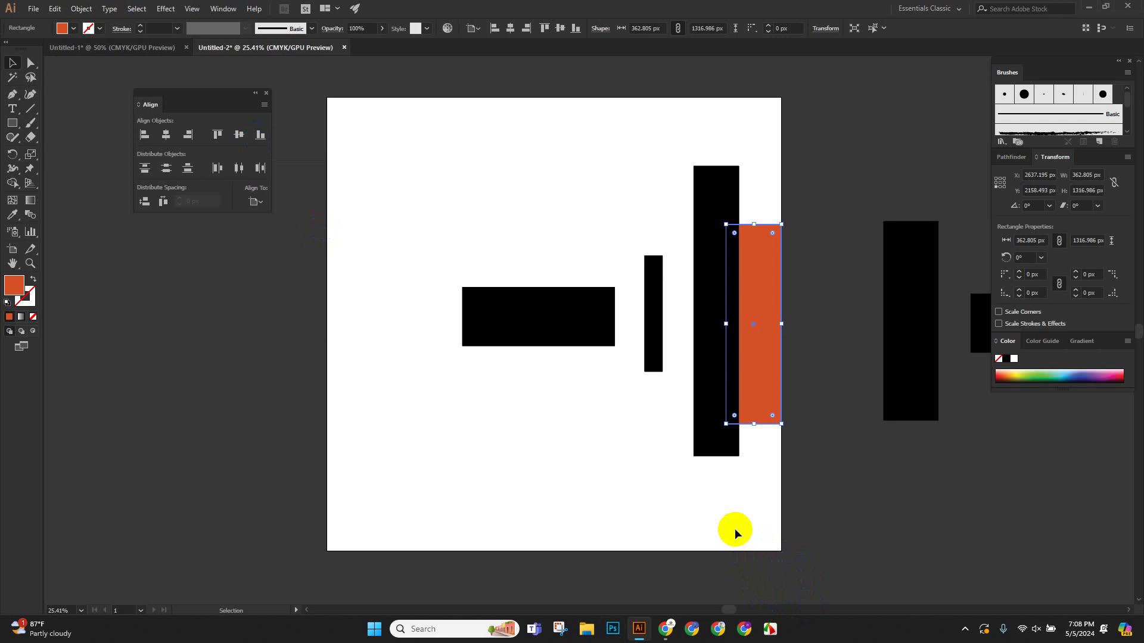
pyautogui.click(260, 137)
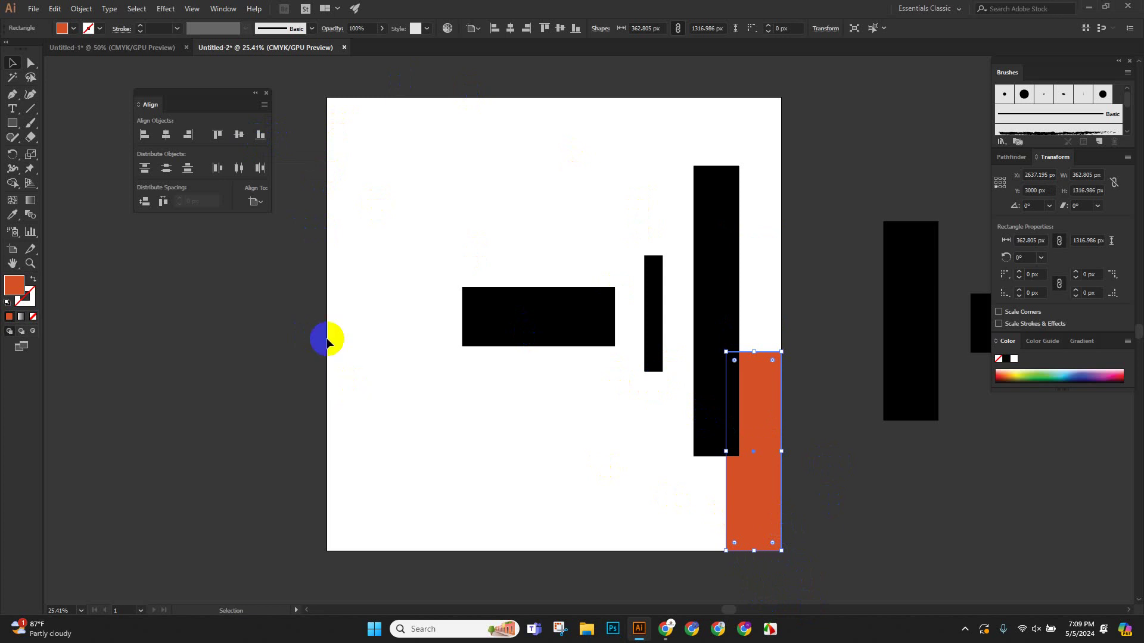
# Delete all four rectangles on the artboard and draw a five-pointed star about 801 by 762 px in their place.
pyautogui.moveTo(410, 155); pyautogui.dragTo(760, 466)
pyautogui.press('Delete')
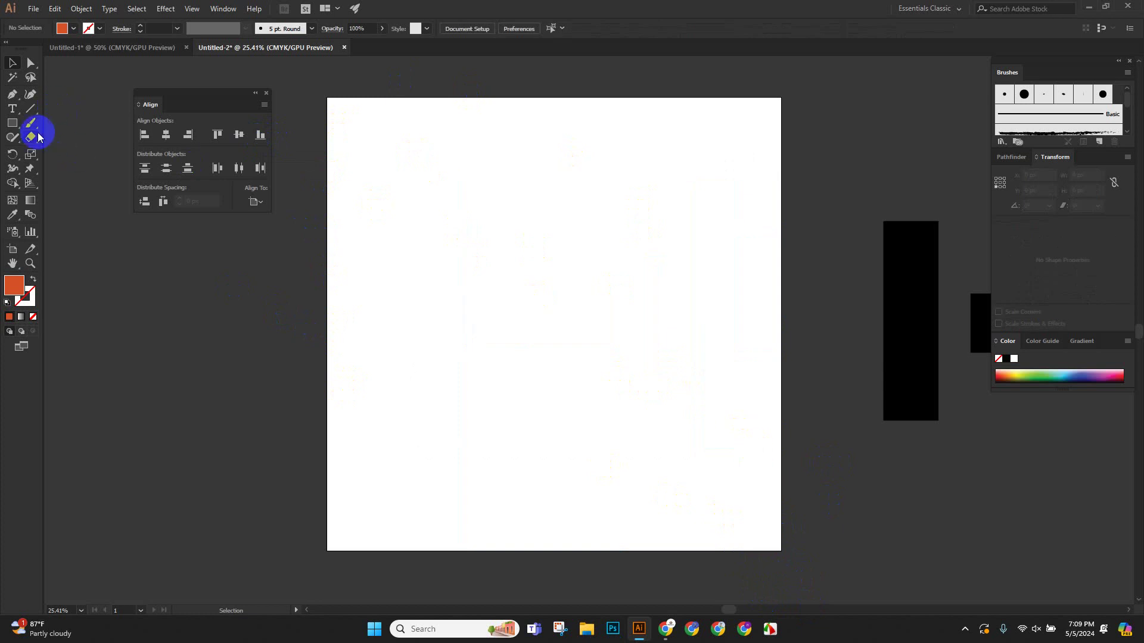
pyautogui.click(12, 123)
pyautogui.moveTo(17, 127); pyautogui.dragTo(73, 179)
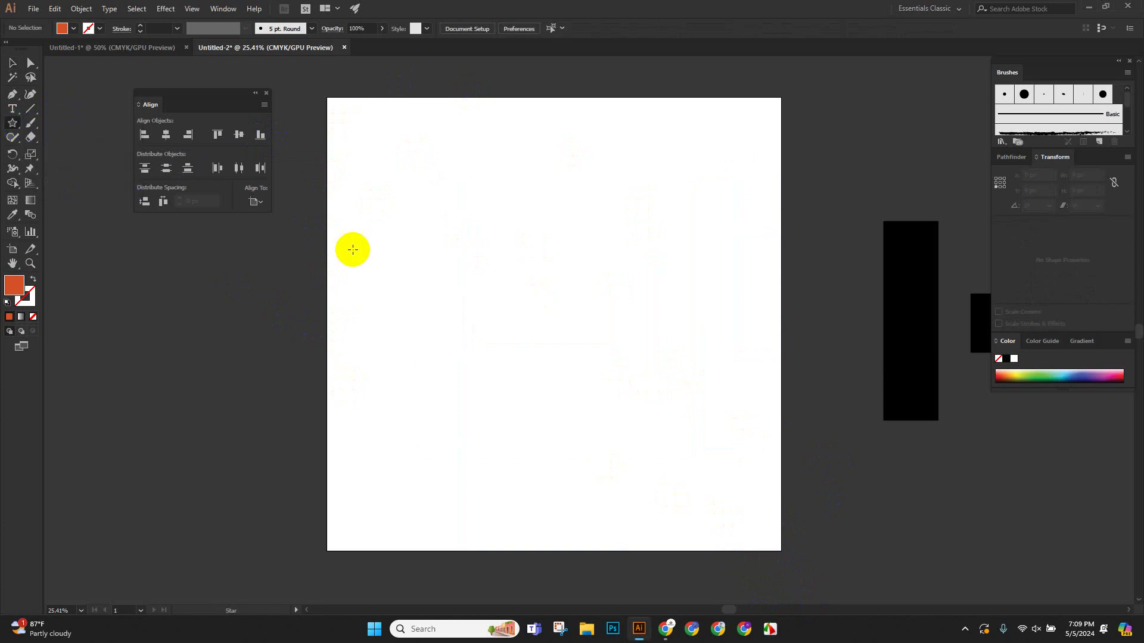
pyautogui.moveTo(458, 263); pyautogui.dragTo(496, 314)
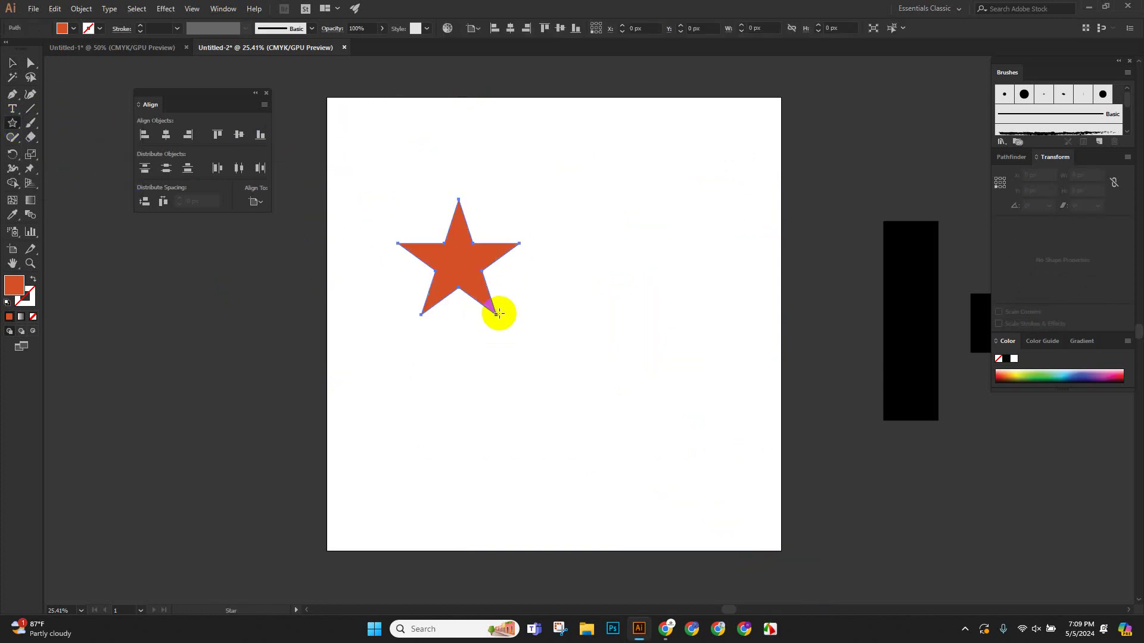
# Move the star to the artboard's lower half, center it horizontally and vertically on the artboard, and deselect it.
pyautogui.click(12, 62)
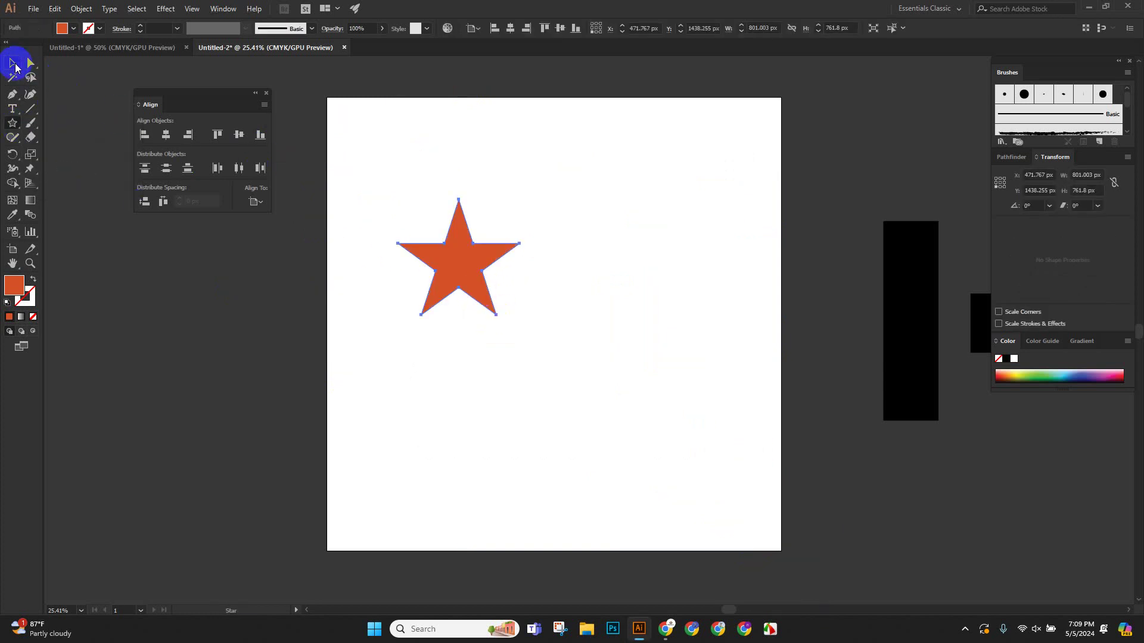
pyautogui.click(623, 243)
pyautogui.moveTo(456, 245); pyautogui.dragTo(519, 394)
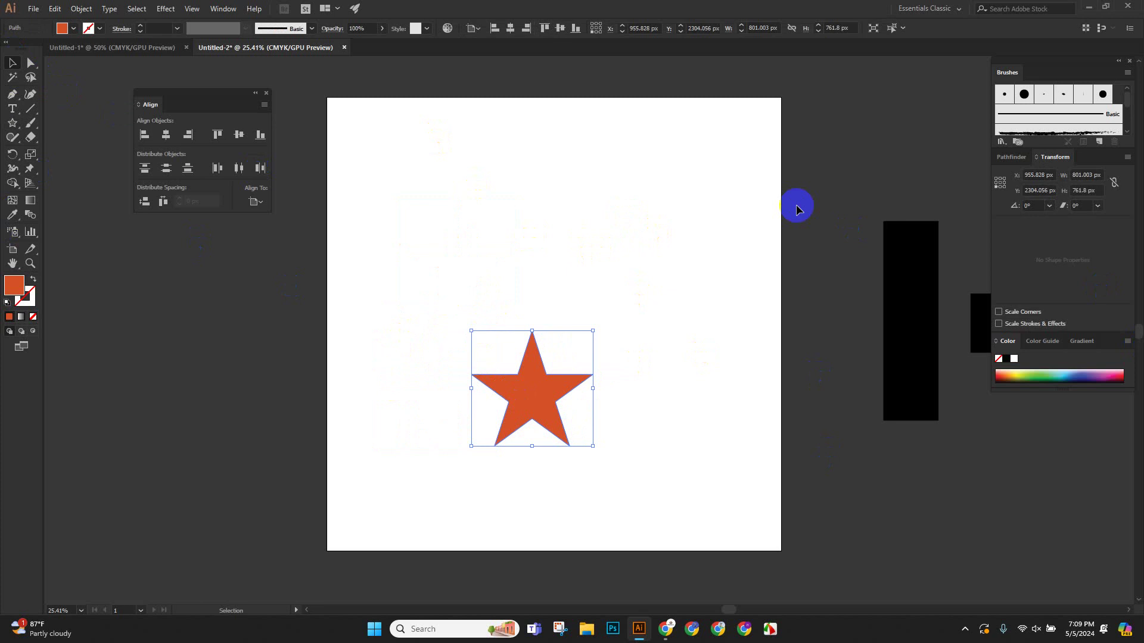
pyautogui.click(167, 136)
pyautogui.click(236, 135)
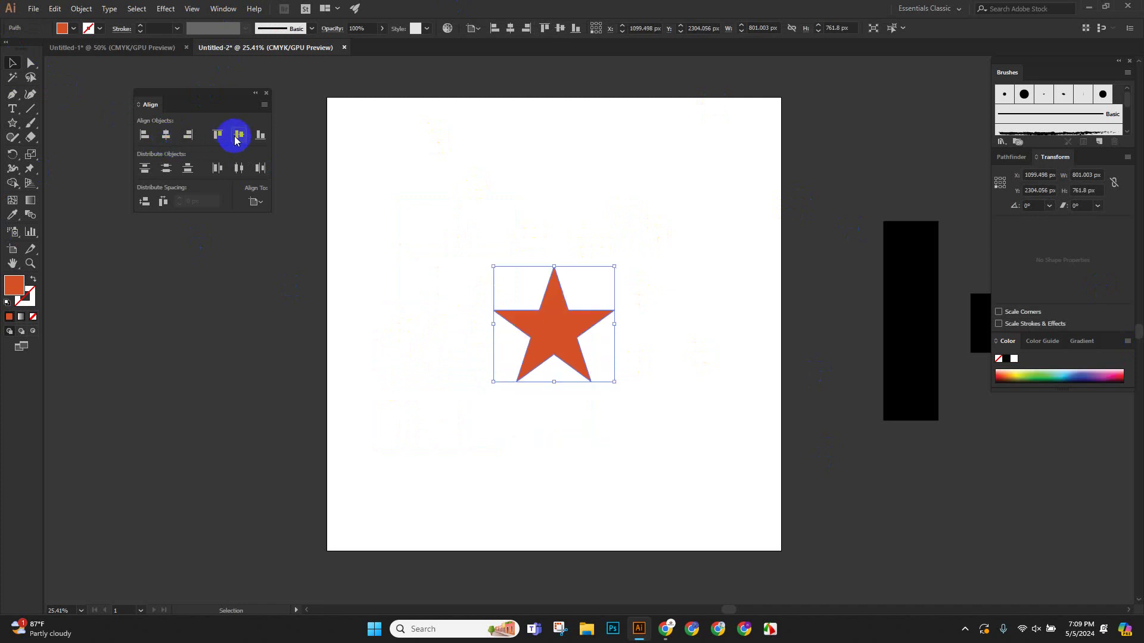
pyautogui.click(694, 231)
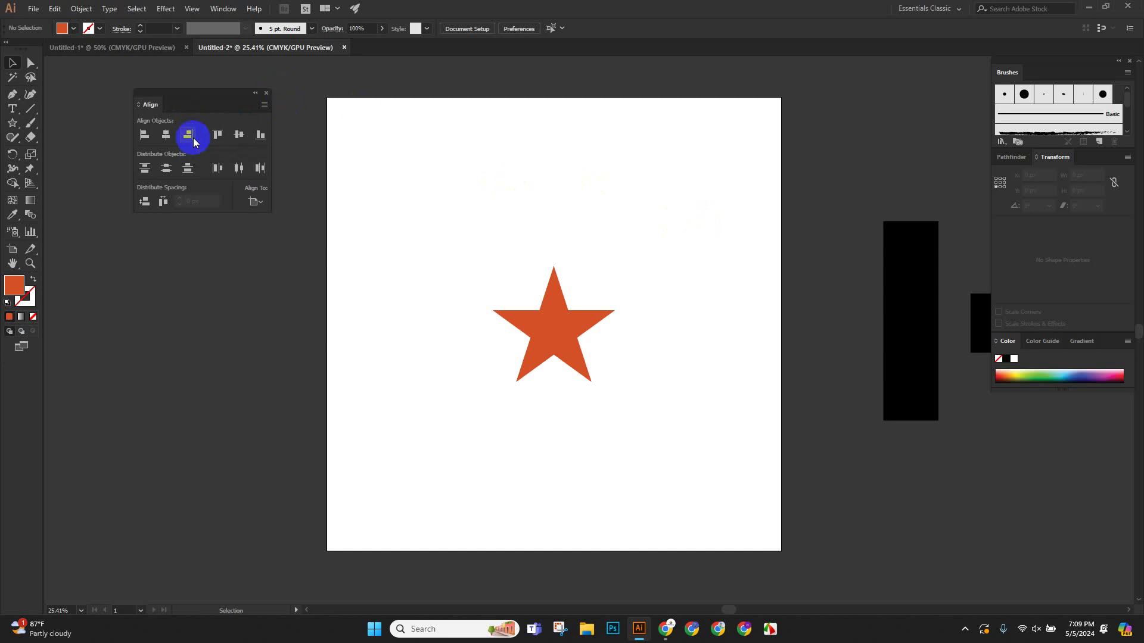
# Align the star to the artboard's right, left, top and bottom edges in turn.
pyautogui.click(541, 322)
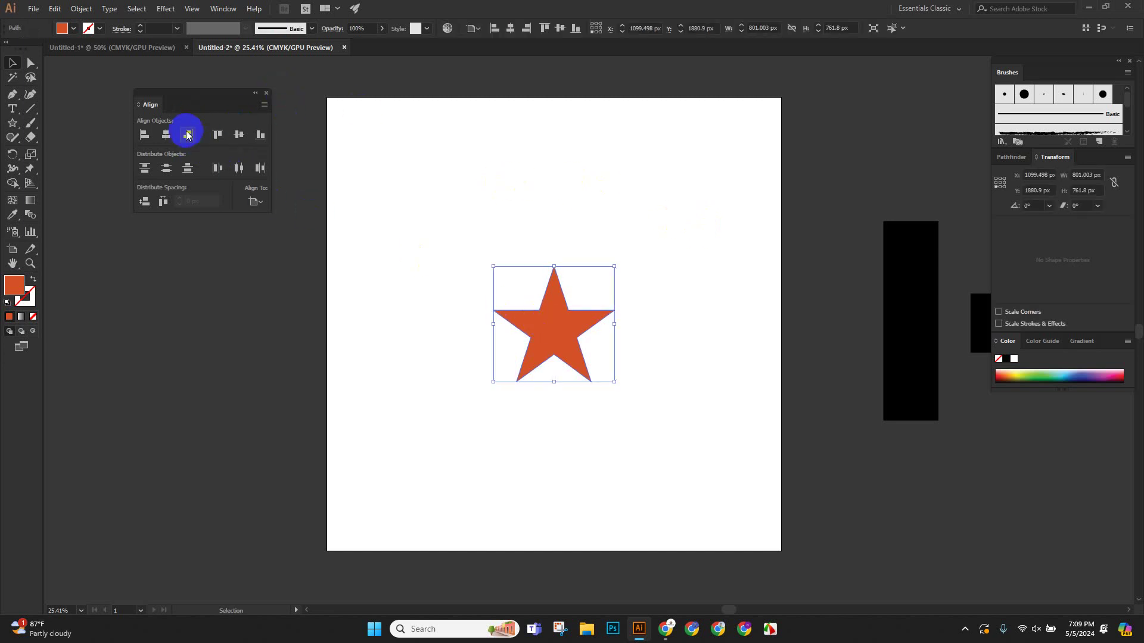
pyautogui.click(259, 168)
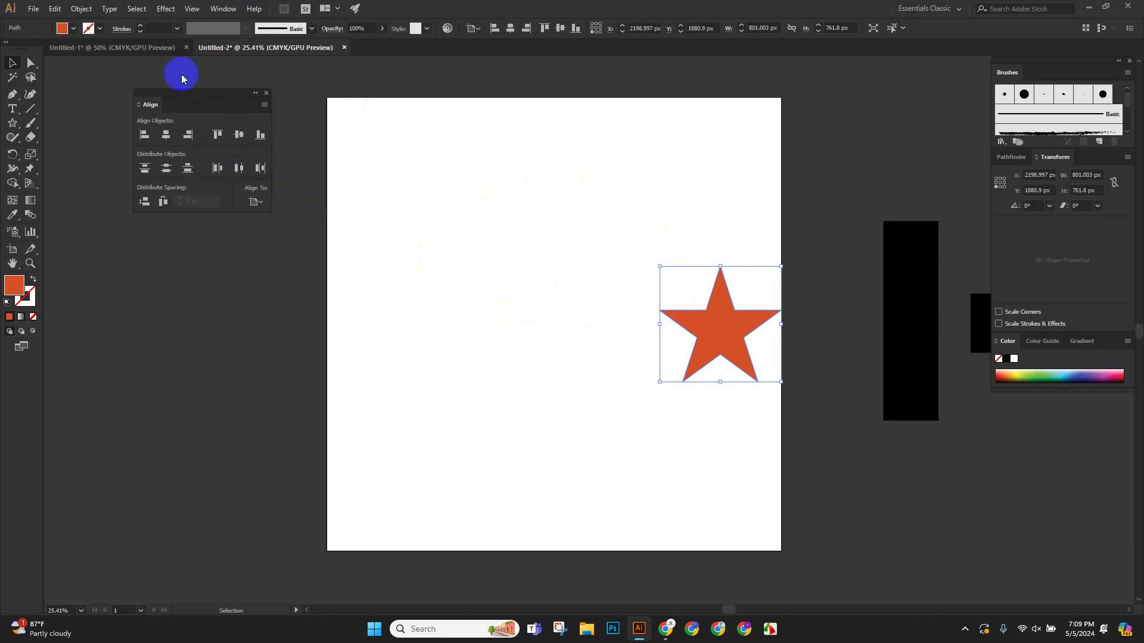
pyautogui.click(144, 134)
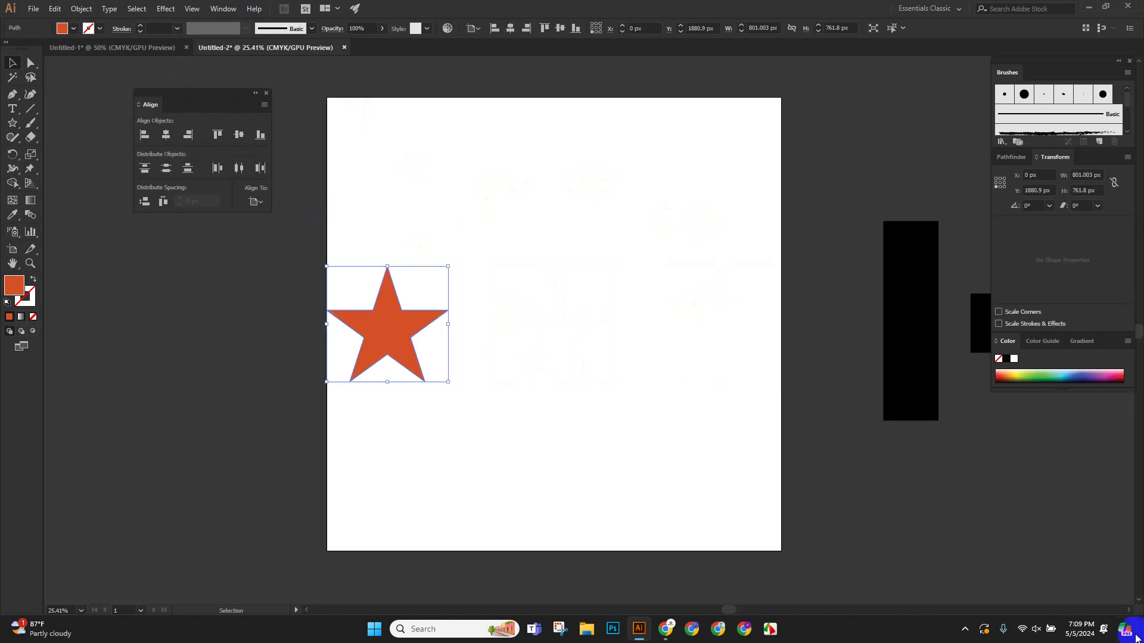
pyautogui.click(218, 136)
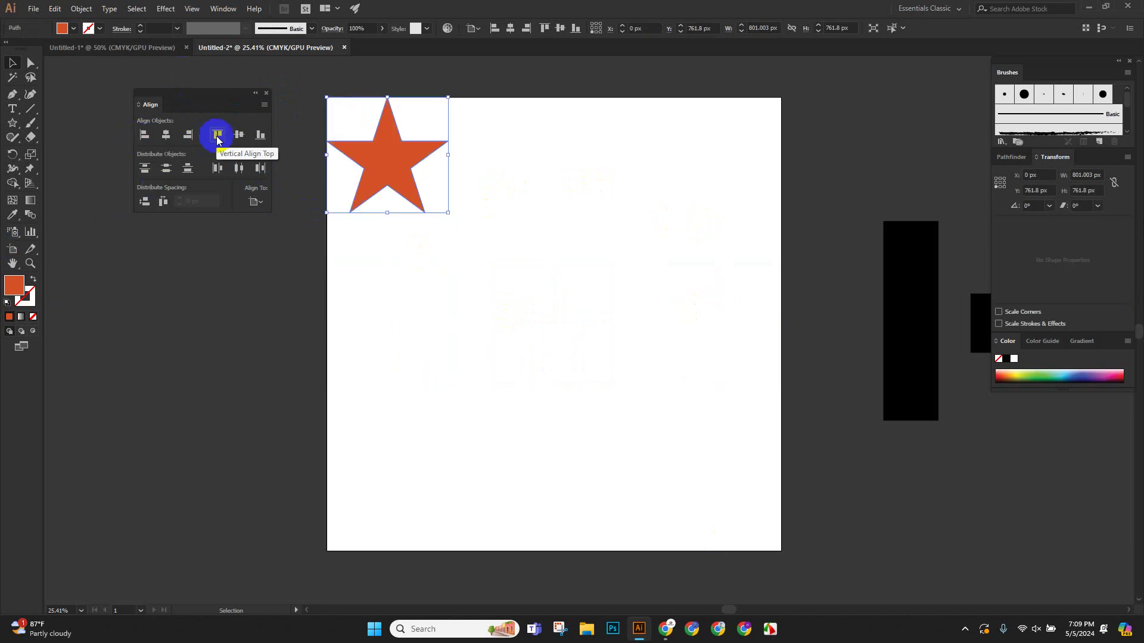
pyautogui.click(260, 134)
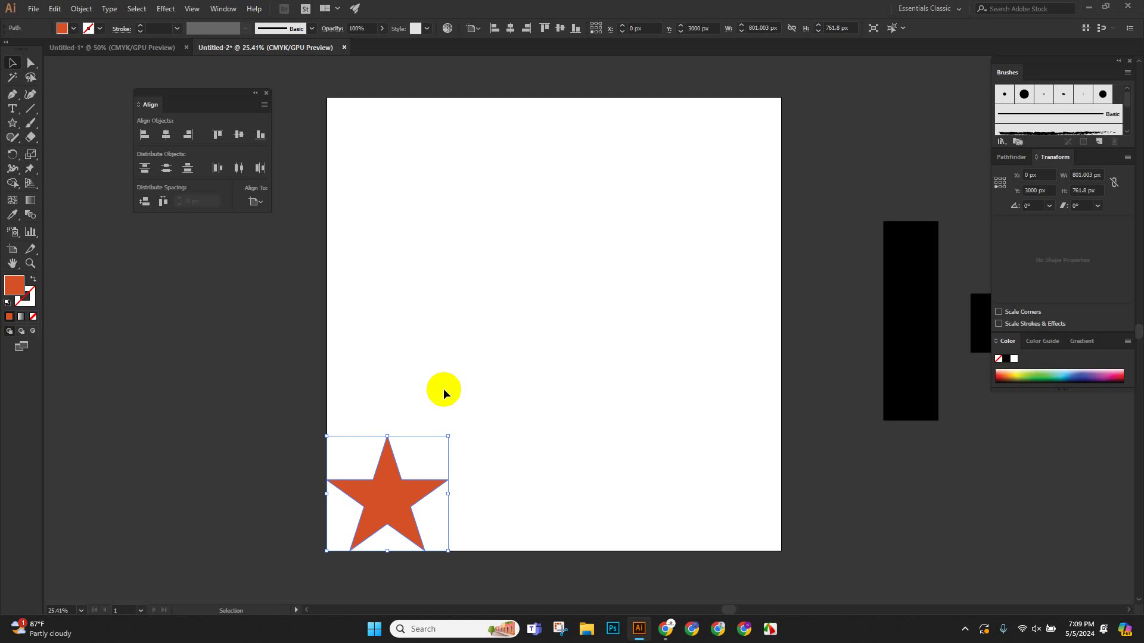
# Scale the star down around its center to about 270 by 257 px.
pyautogui.click(256, 201)
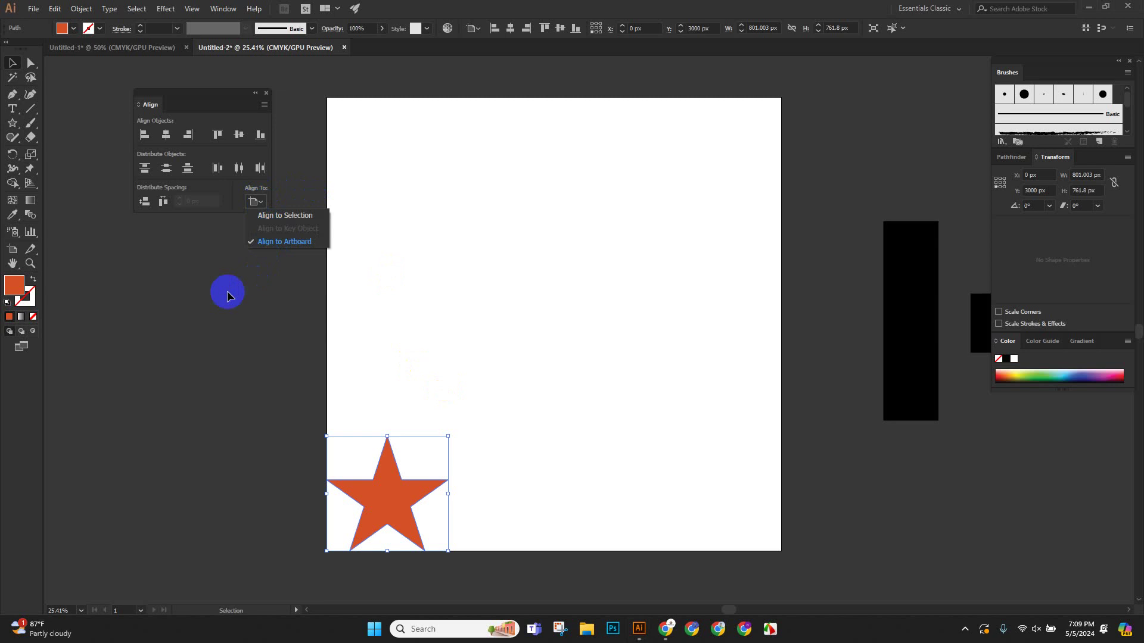
pyautogui.click(206, 302)
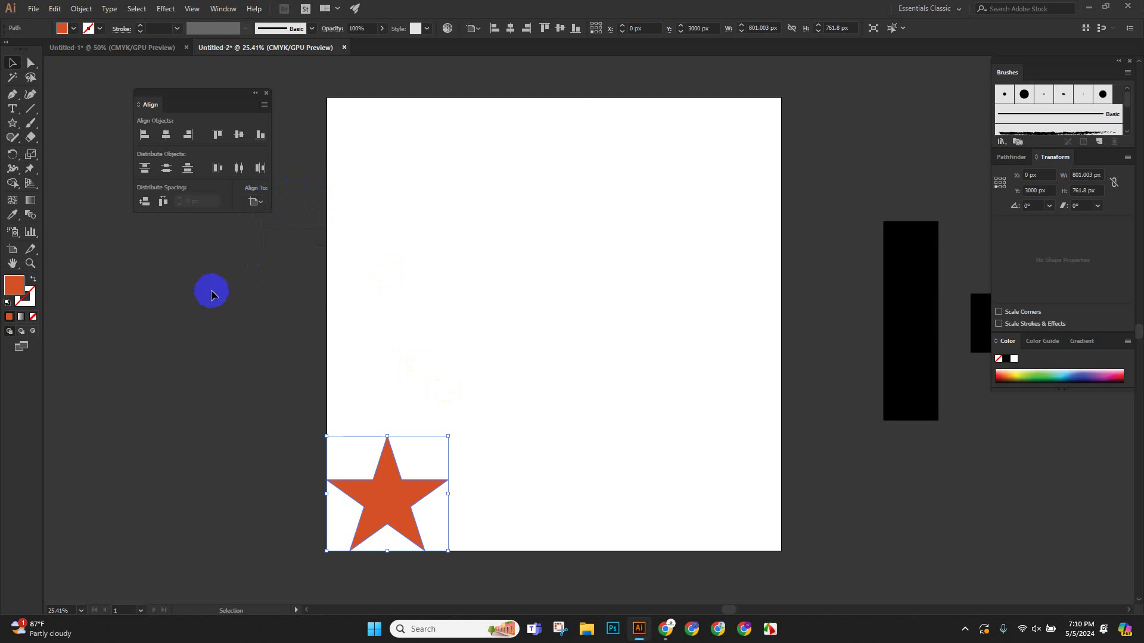
pyautogui.scroll(-3, 265, 278)
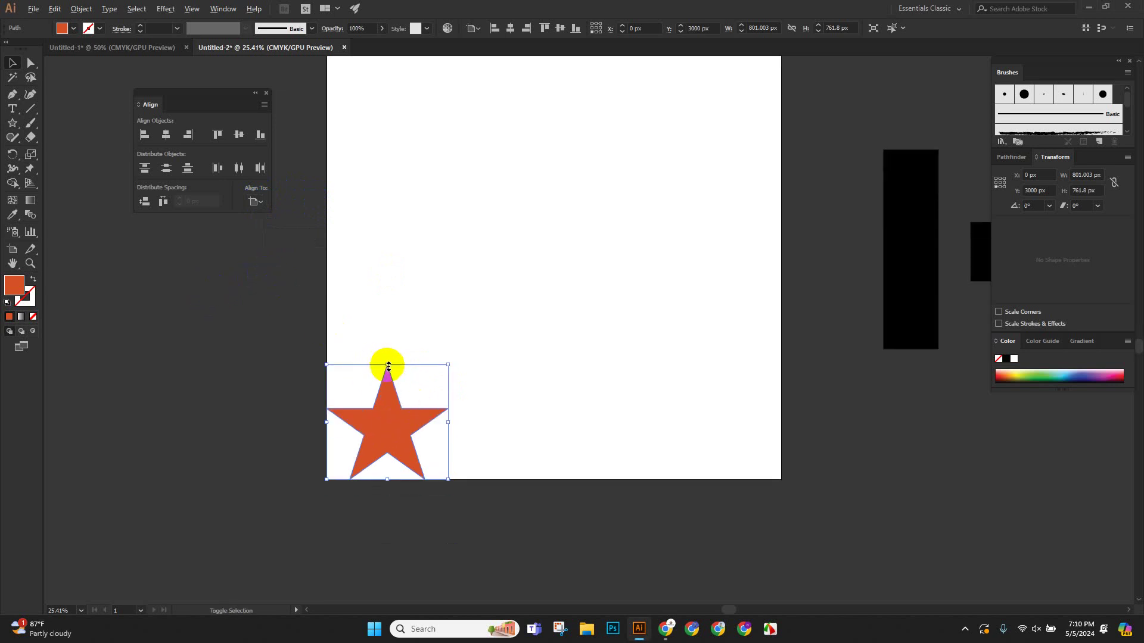
pyautogui.moveTo(385, 365); pyautogui.dragTo(393, 391)
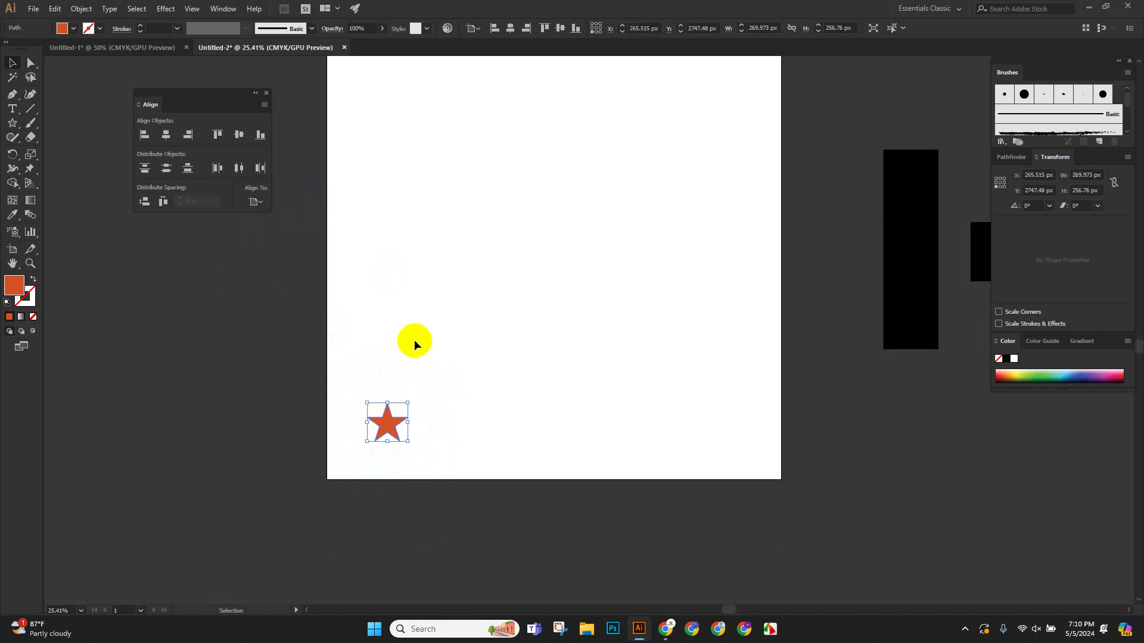
# Move the small star to the artboard's upper part and duplicate it into an evenly spaced row of four.
pyautogui.scroll(3, 429, 403)
pyautogui.moveTo(391, 529); pyautogui.dragTo(563, 219)
pyautogui.hotkey('ctrl', 'd')
pyautogui.click(614, 302)
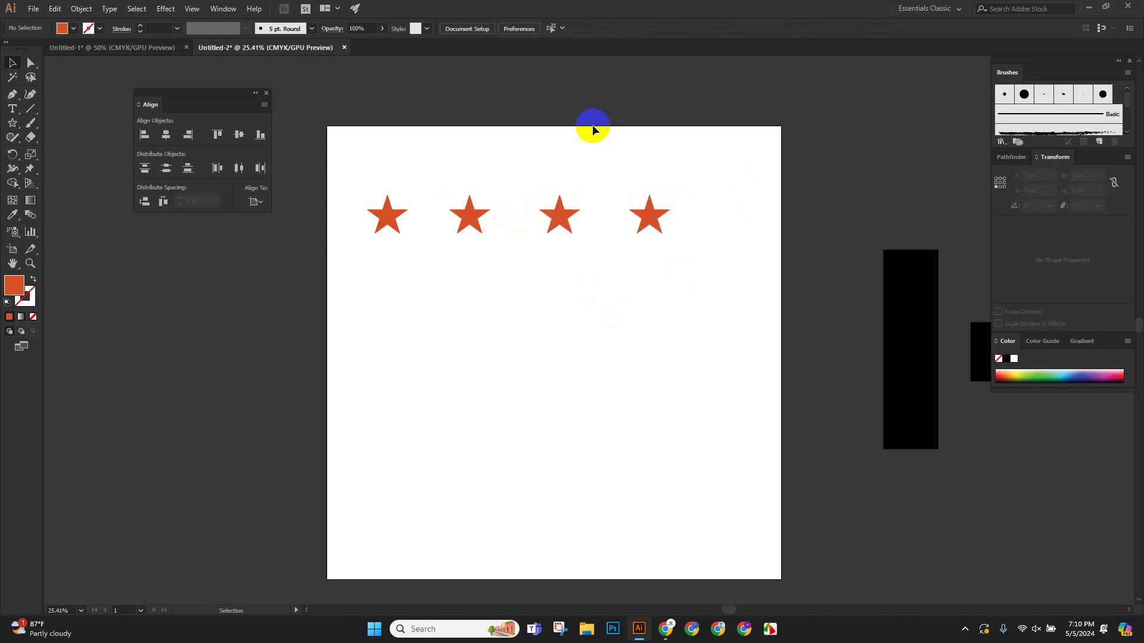
# Scatter the four stars to uneven positions over the artboard's upper and middle area and deselect them.
pyautogui.moveTo(639, 226); pyautogui.dragTo(661, 311)
pyautogui.moveTo(564, 210); pyautogui.dragTo(616, 179)
pyautogui.moveTo(469, 210); pyautogui.dragTo(442, 365)
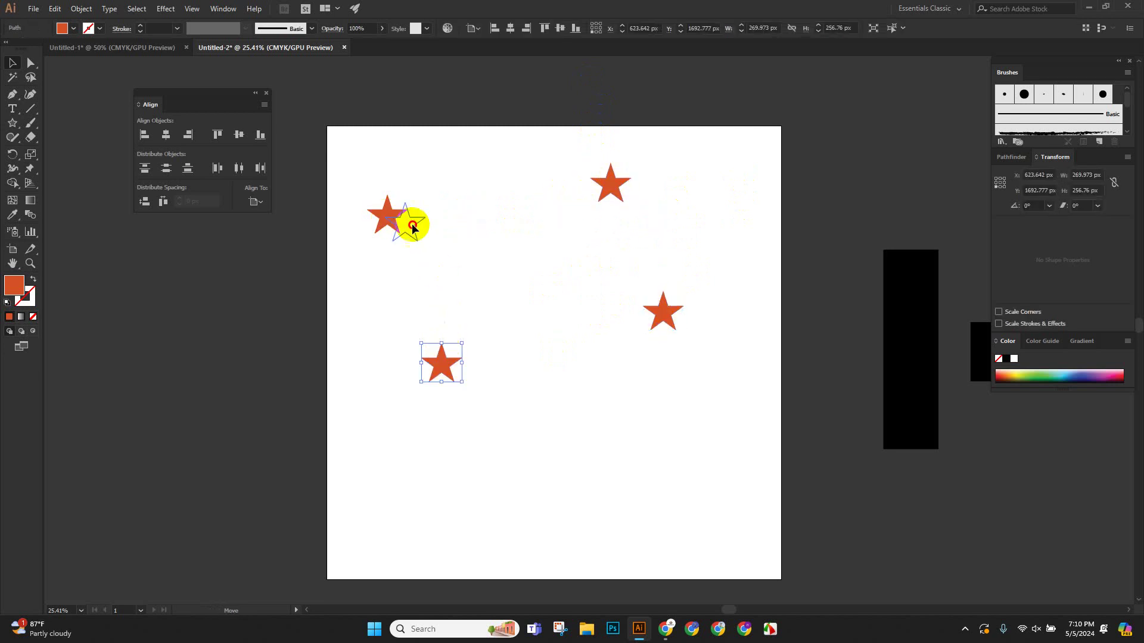
pyautogui.moveTo(393, 217); pyautogui.dragTo(518, 244)
pyautogui.click(481, 200)
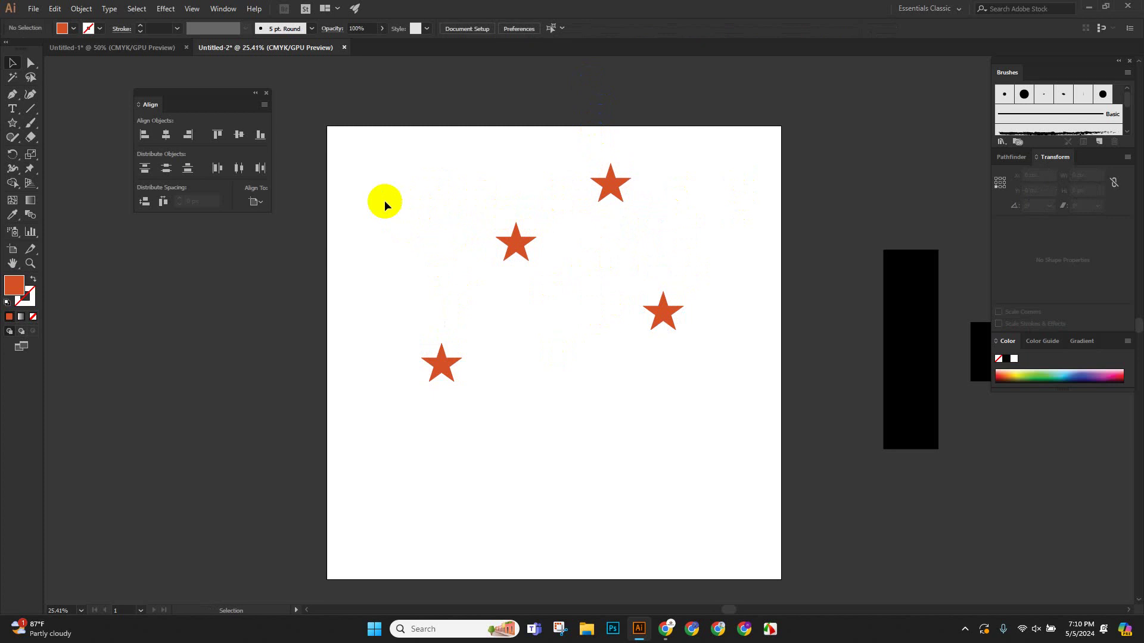
# Try aligning all four stars to the artboard's horizontal center and top edge, undo both alignments, and deselect the stars.
pyautogui.moveTo(370, 194); pyautogui.dragTo(536, 423)
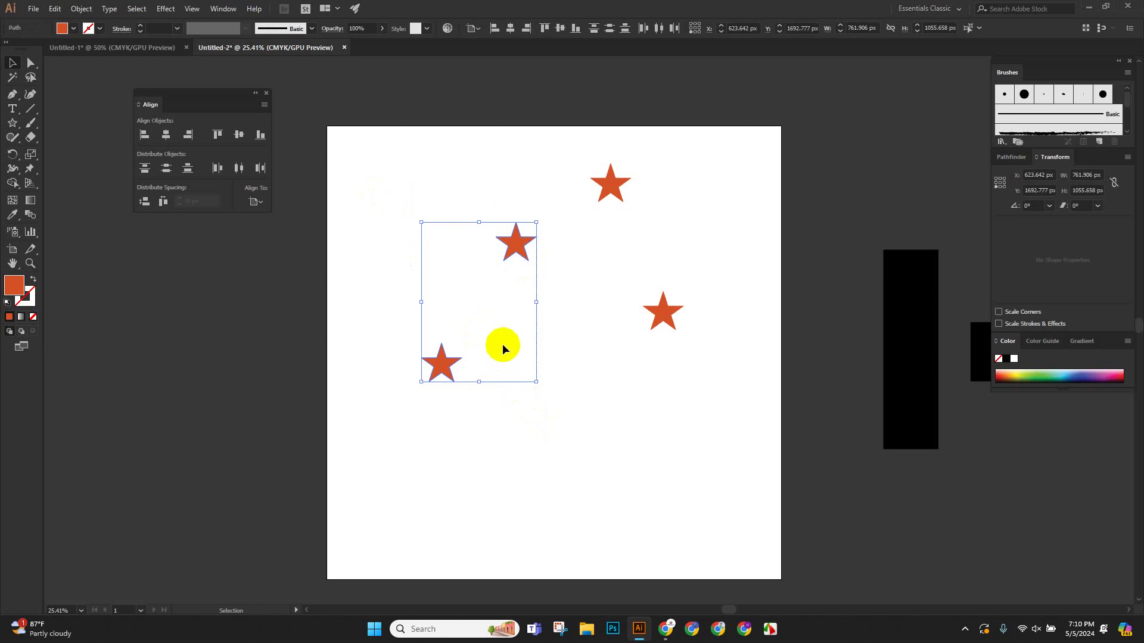
pyautogui.click(424, 240)
pyautogui.moveTo(391, 187); pyautogui.dragTo(636, 500)
pyautogui.moveTo(379, 136); pyautogui.dragTo(769, 484)
pyautogui.click(268, 208)
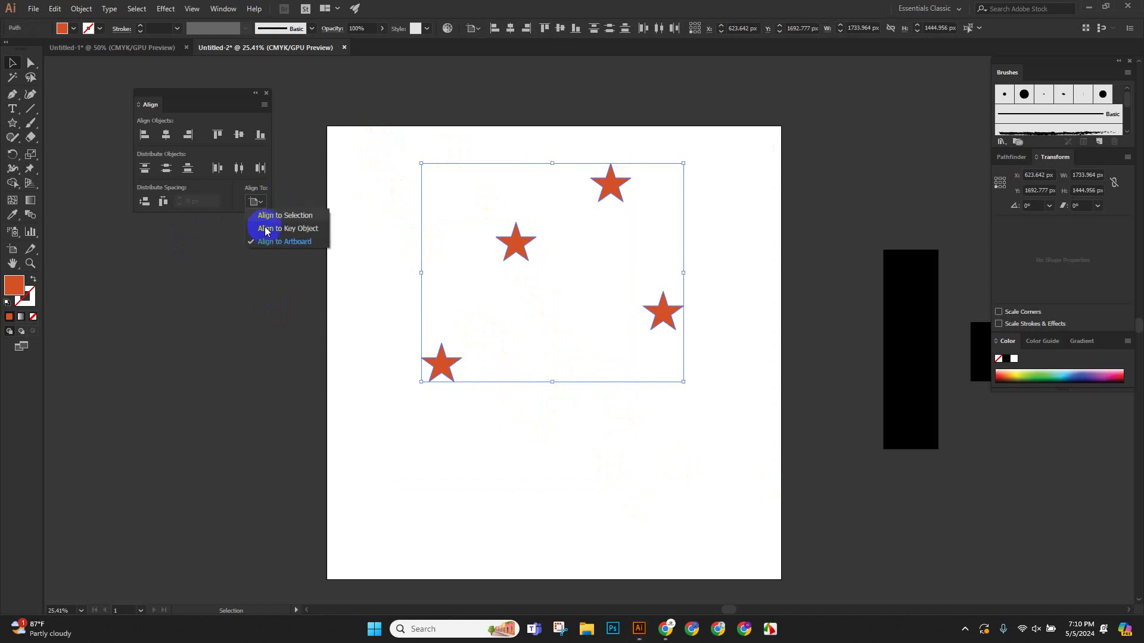
pyautogui.click(273, 240)
pyautogui.click(162, 137)
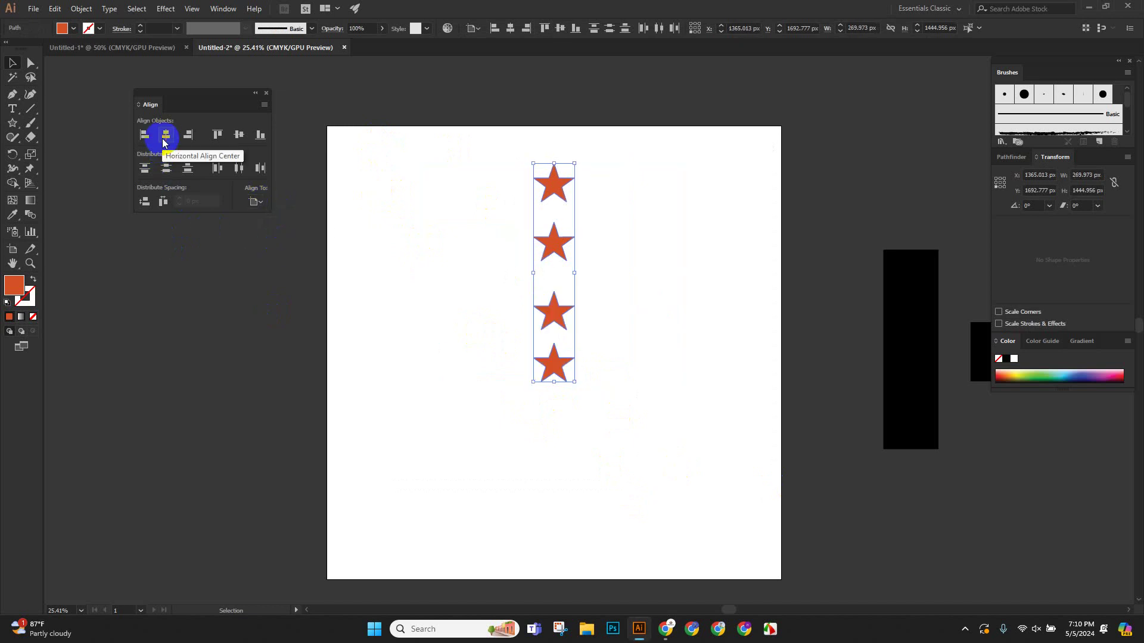
pyautogui.click(219, 136)
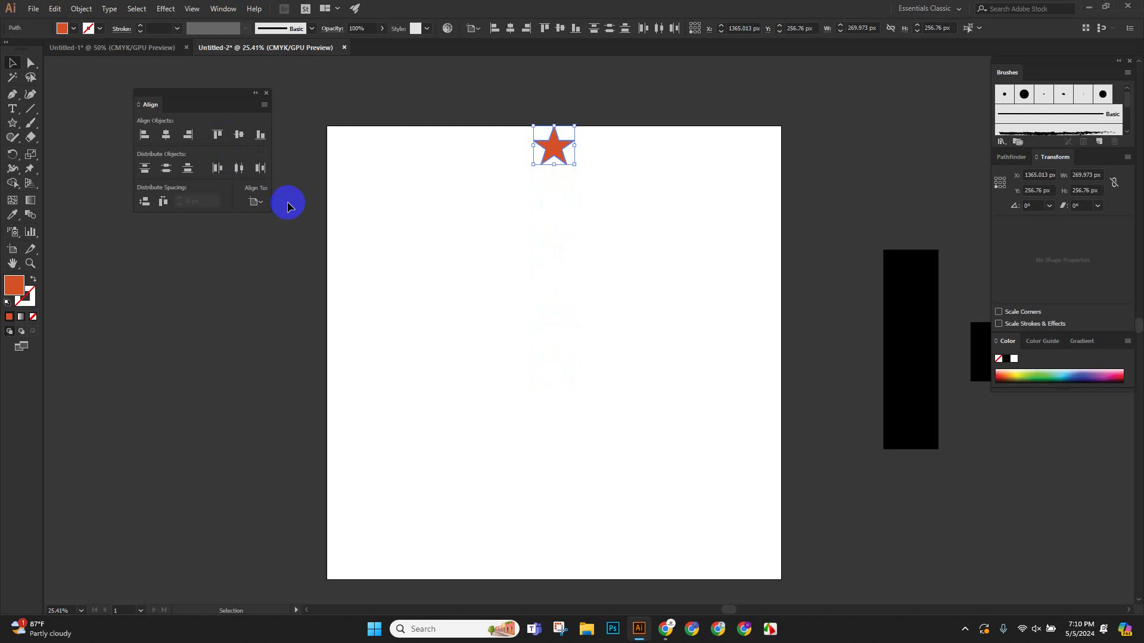
pyautogui.hotkey('ctrl', 'z')
pyautogui.hotkey('ctrl', 'z')
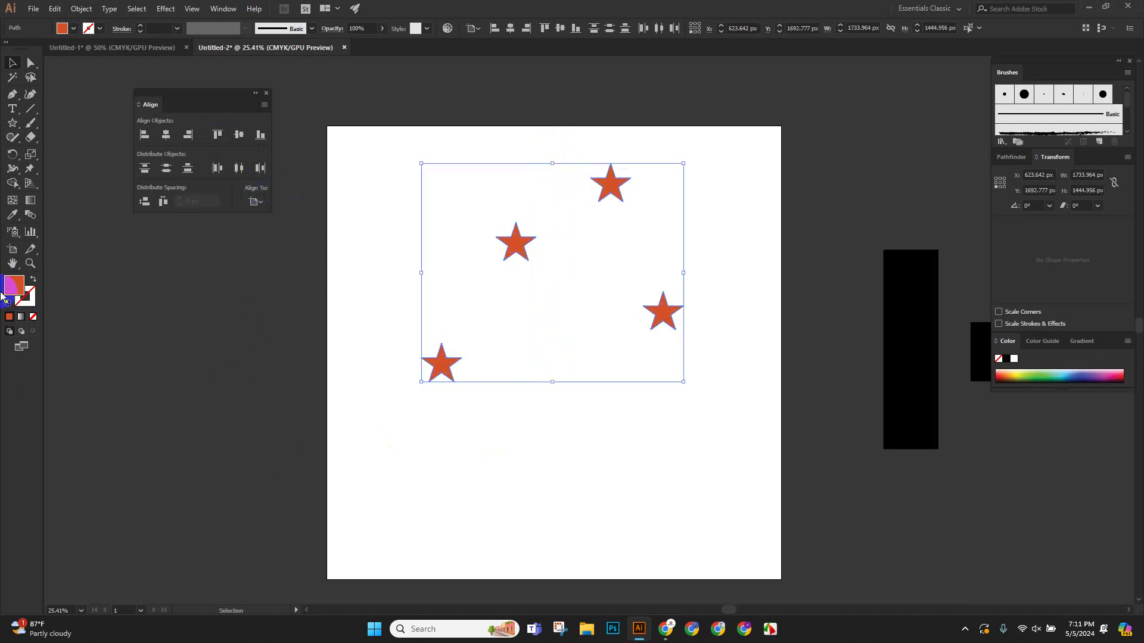
pyautogui.click(617, 430)
# Add placeholder point text below the stars and enlarge it to about 276 pt.
pyautogui.click(13, 110)
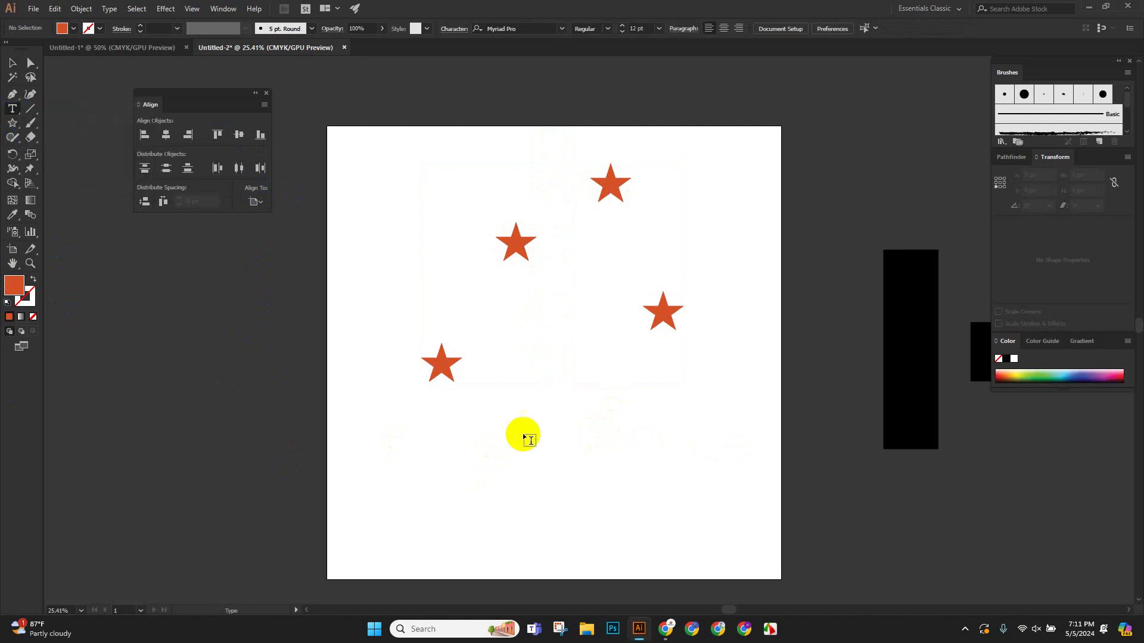
pyautogui.click(524, 451)
pyautogui.click(12, 64)
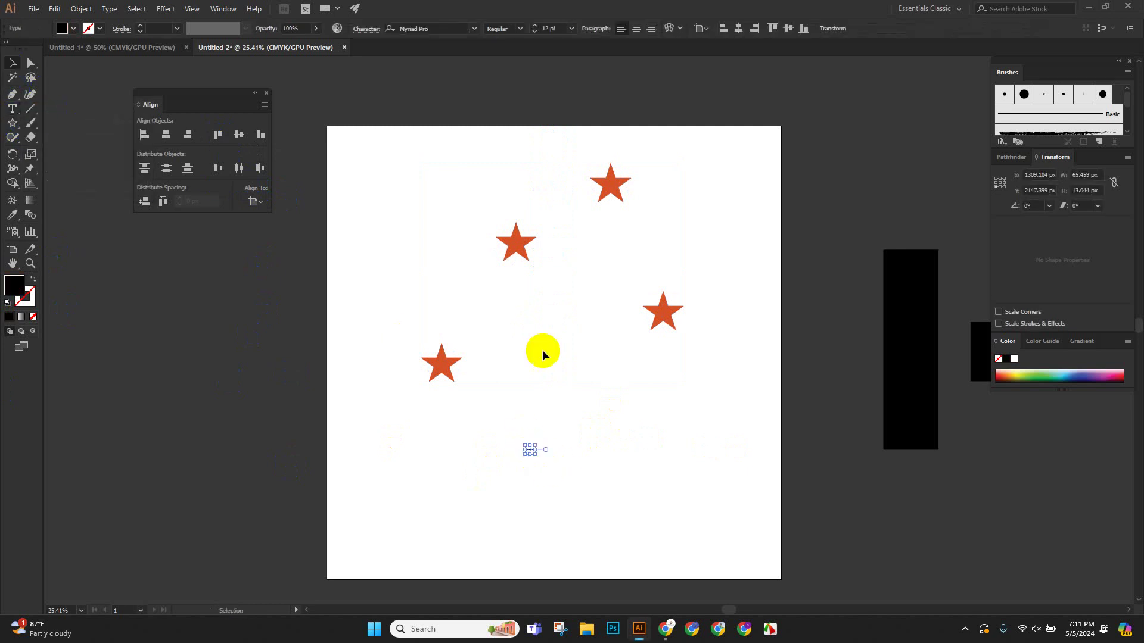
pyautogui.moveTo(533, 453); pyautogui.dragTo(672, 552)
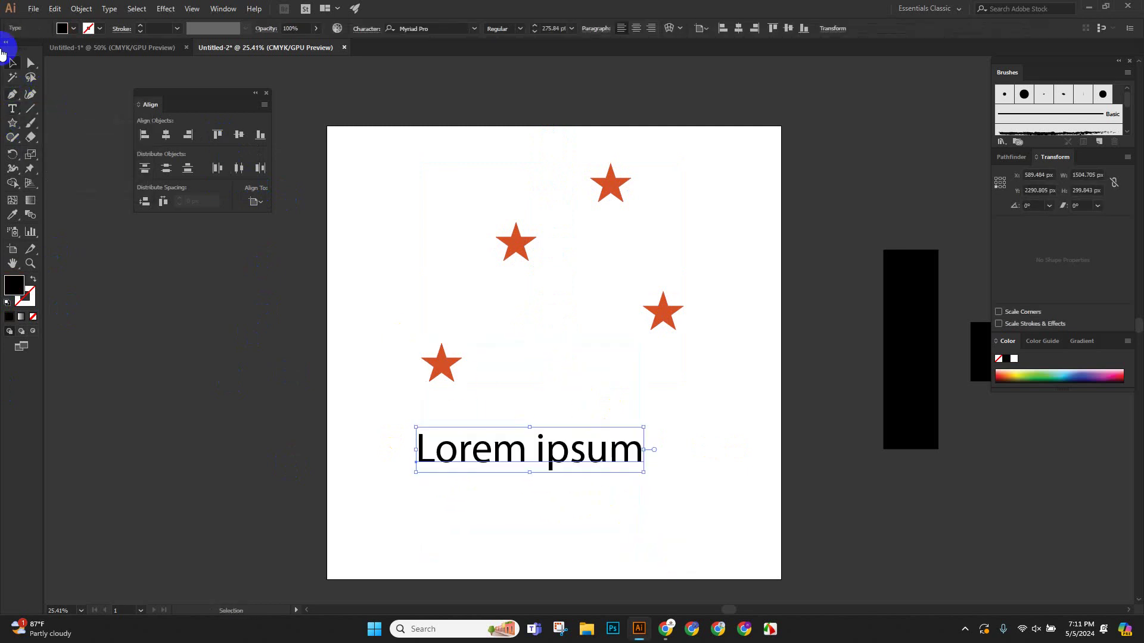
# Replace the placeholder text with "SHINING STARS".
pyautogui.click(12, 109)
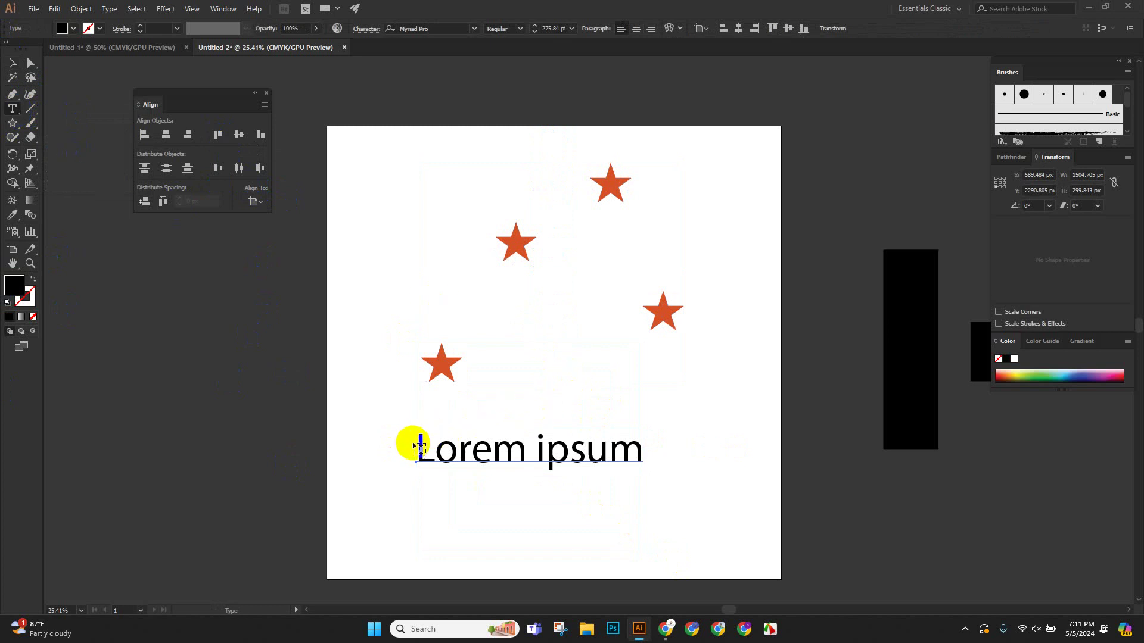
pyautogui.moveTo(416, 448); pyautogui.dragTo(694, 454)
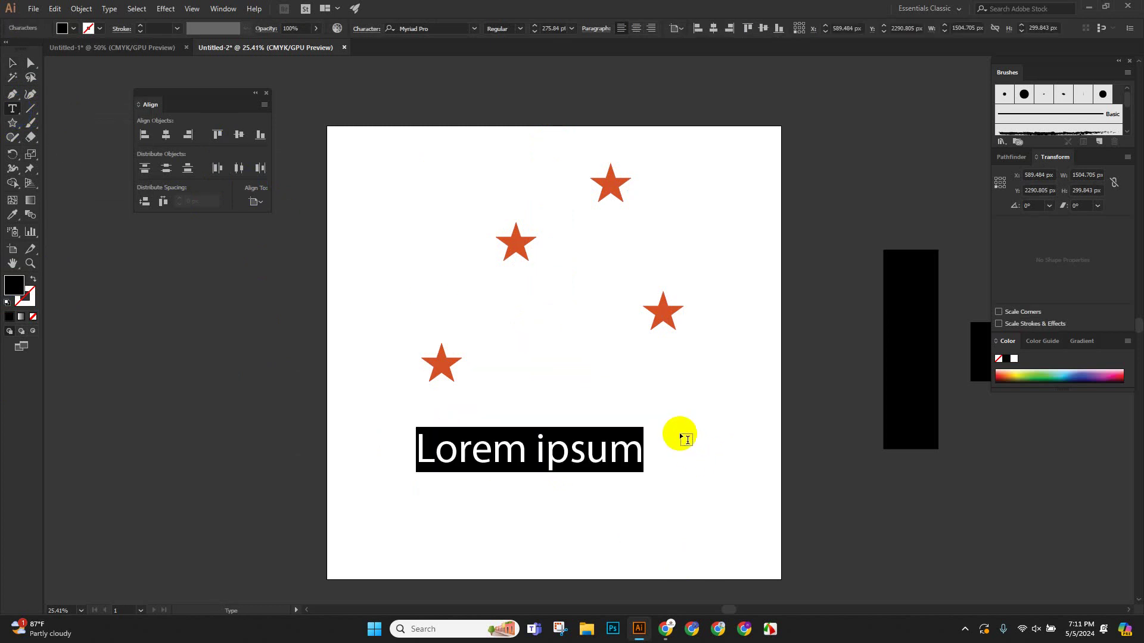
pyautogui.write('SHIN')
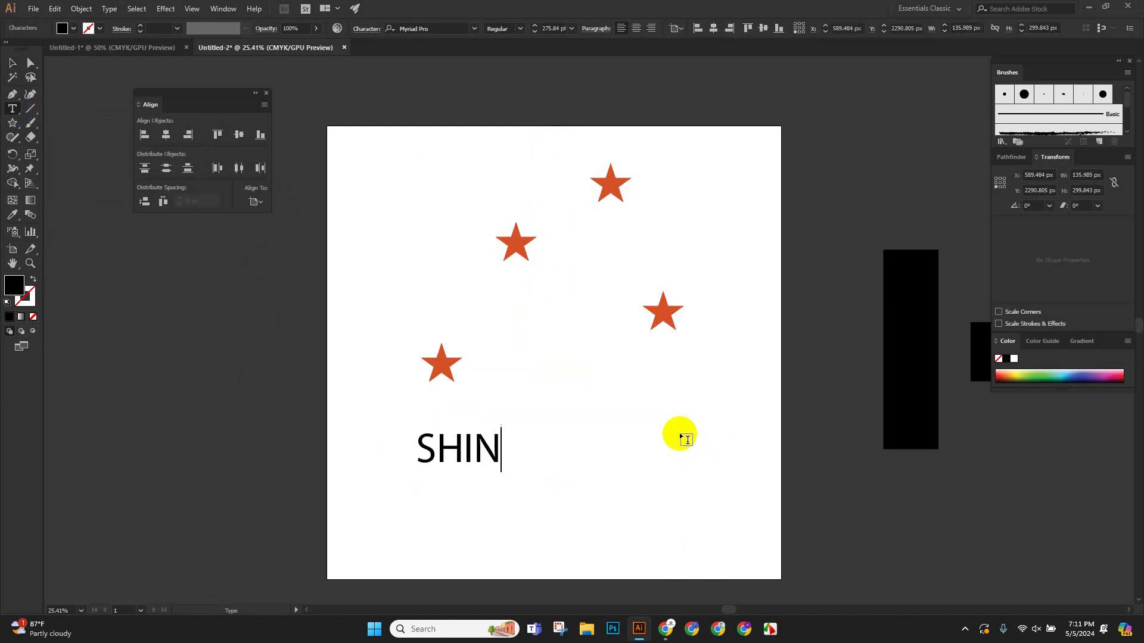
pyautogui.write('ING S')
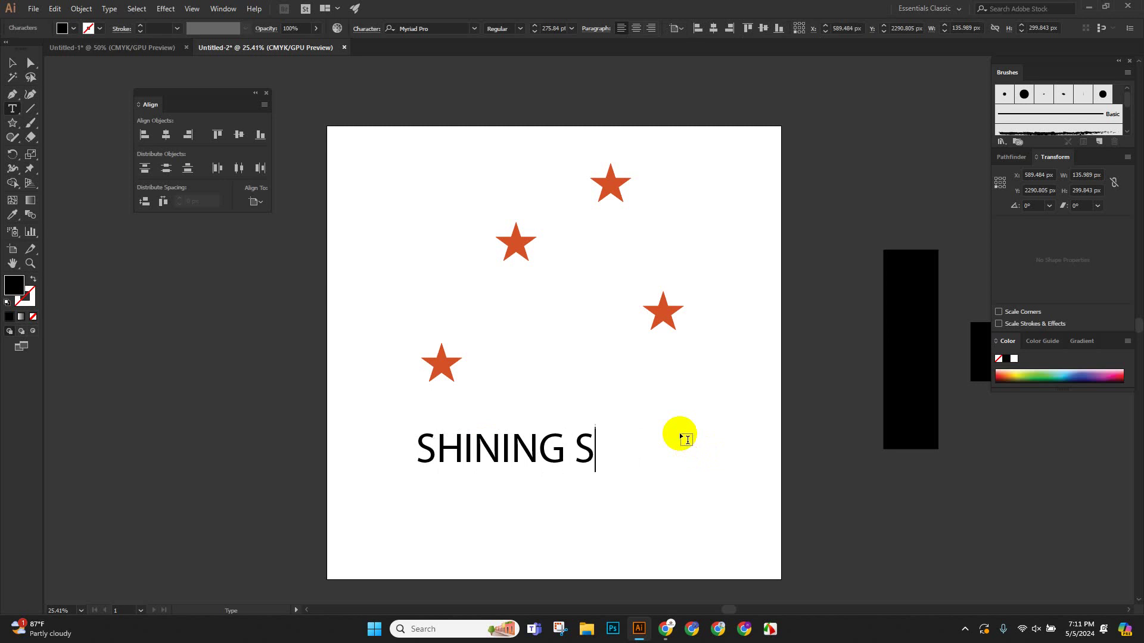
pyautogui.write('TARS')
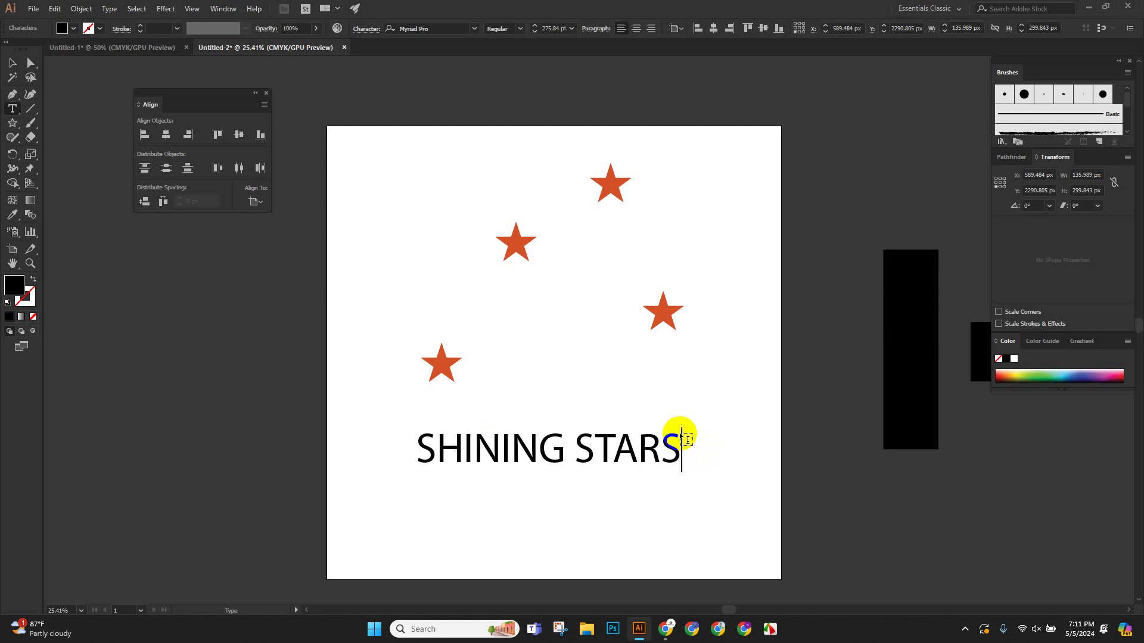
pyautogui.click(12, 63)
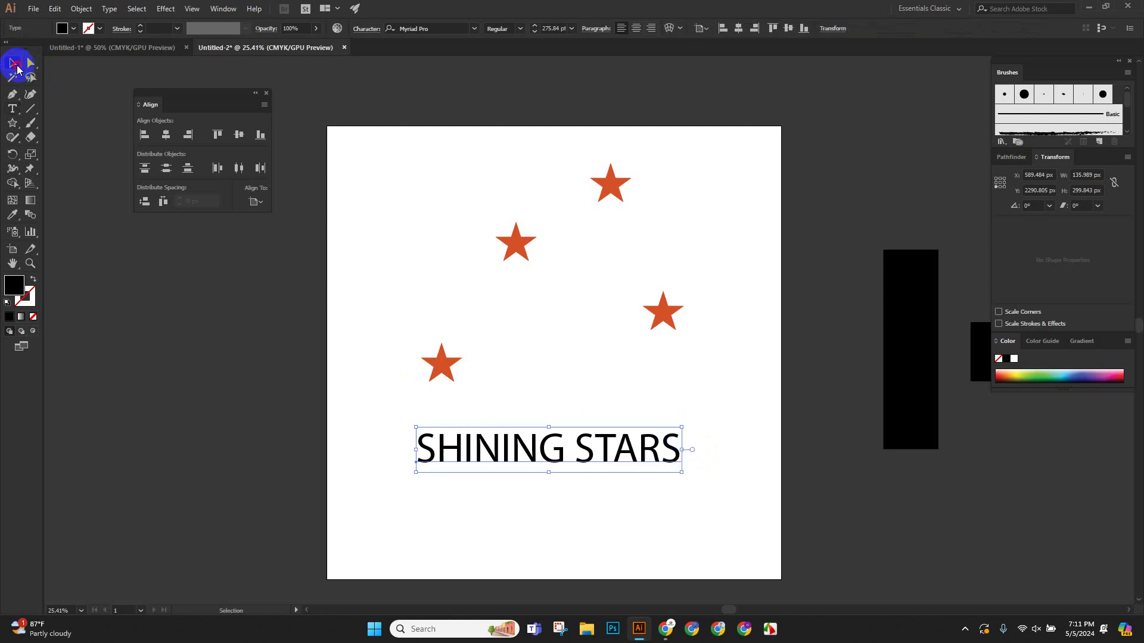
# Set the SHINING STARS text in the American Captain font and convert it to outlines.
pyautogui.click(474, 31)
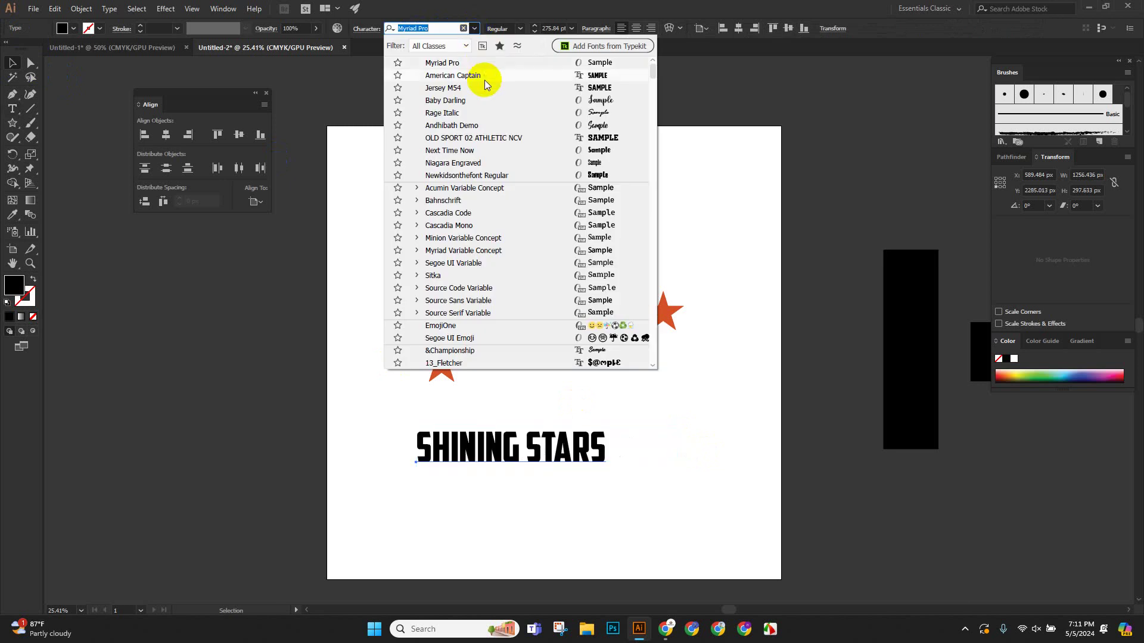
pyautogui.click(486, 85)
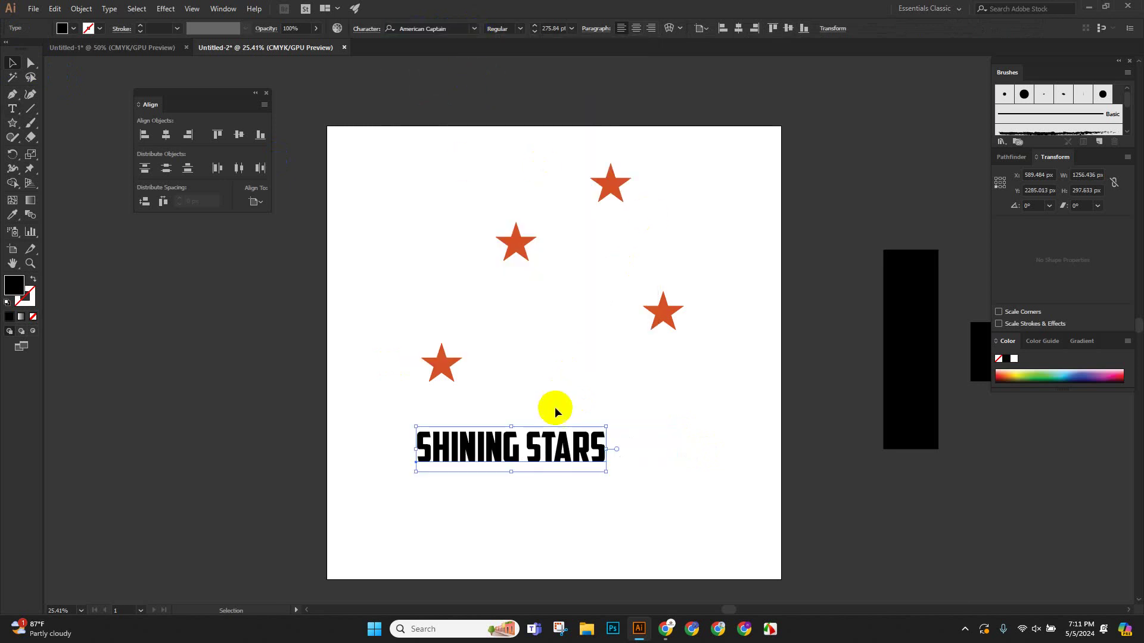
pyautogui.rightClick(548, 454)
pyautogui.click(536, 305)
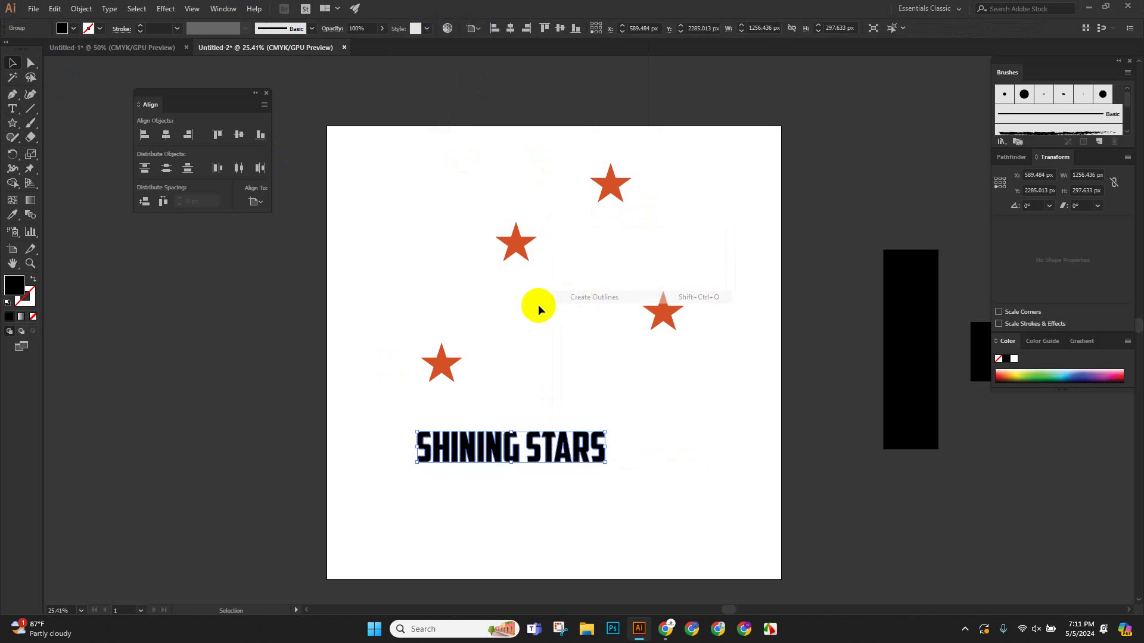
pyautogui.scroll(3, 567, 336)
pyautogui.scroll(-3, 571, 373)
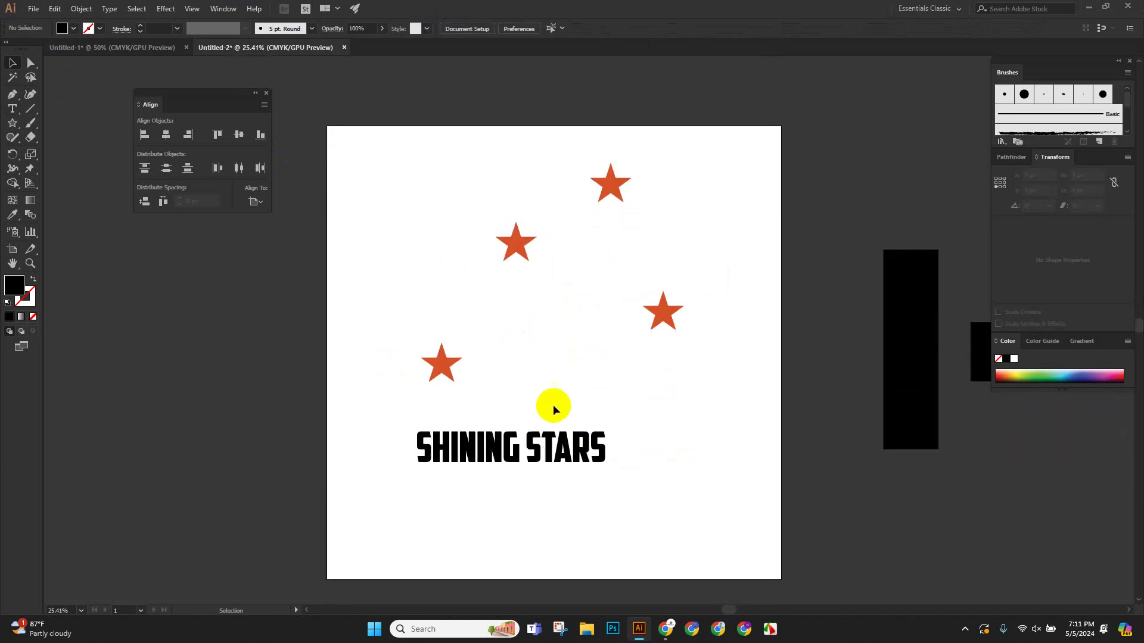
# Duplicate the outlined text into four stacked lines and place a star at each end of the two middle lines.
pyautogui.moveTo(526, 456); pyautogui.dragTo(579, 427)
pyautogui.moveTo(580, 427); pyautogui.dragTo(578, 468)
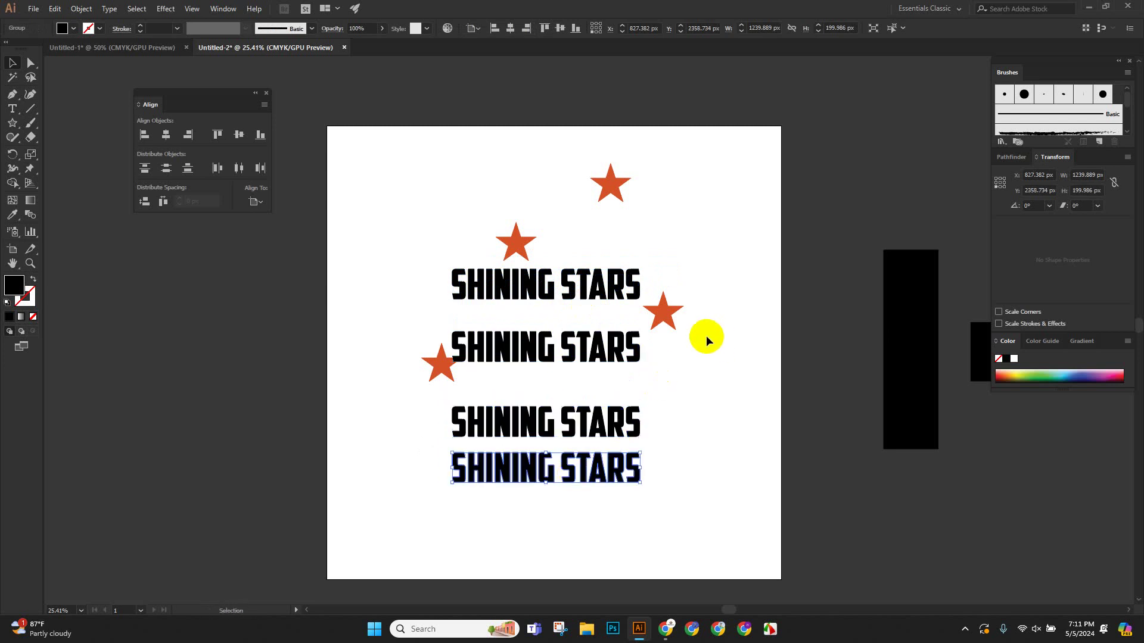
pyautogui.moveTo(439, 365); pyautogui.dragTo(421, 348)
pyautogui.moveTo(671, 322); pyautogui.dragTo(676, 356)
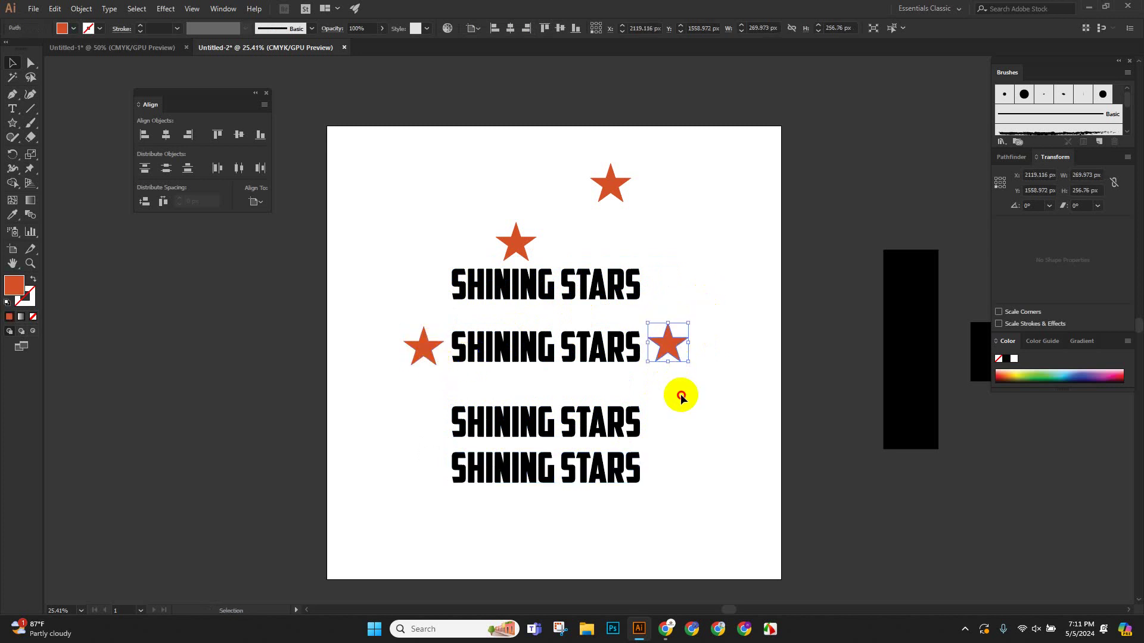
pyautogui.moveTo(623, 191); pyautogui.dragTo(682, 429)
pyautogui.moveTo(515, 250); pyautogui.dragTo(420, 427)
pyautogui.click(365, 409)
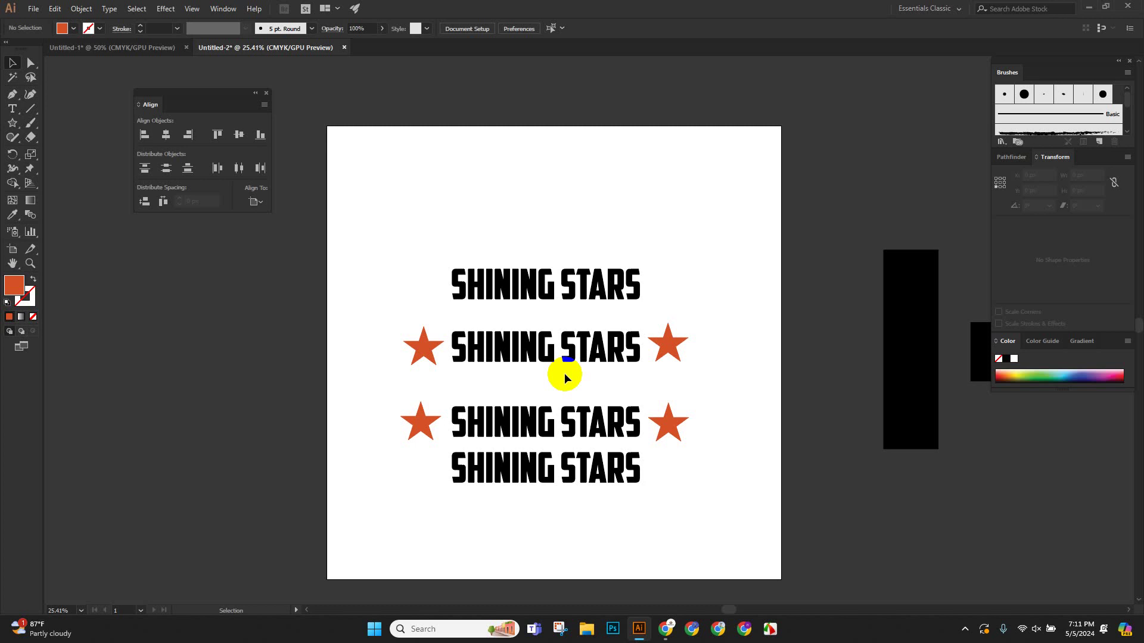
# Try vertically centering all the stars and text lines on the artboard, undo the alignment, and deselect everything.
pyautogui.moveTo(362, 223); pyautogui.dragTo(676, 480)
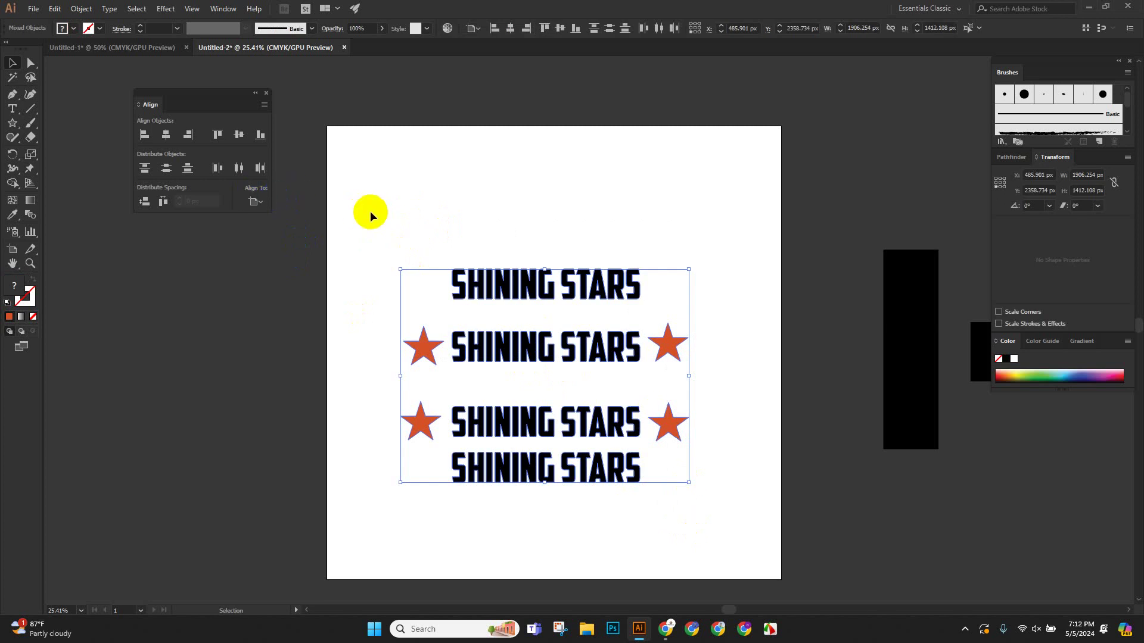
pyautogui.click(255, 203)
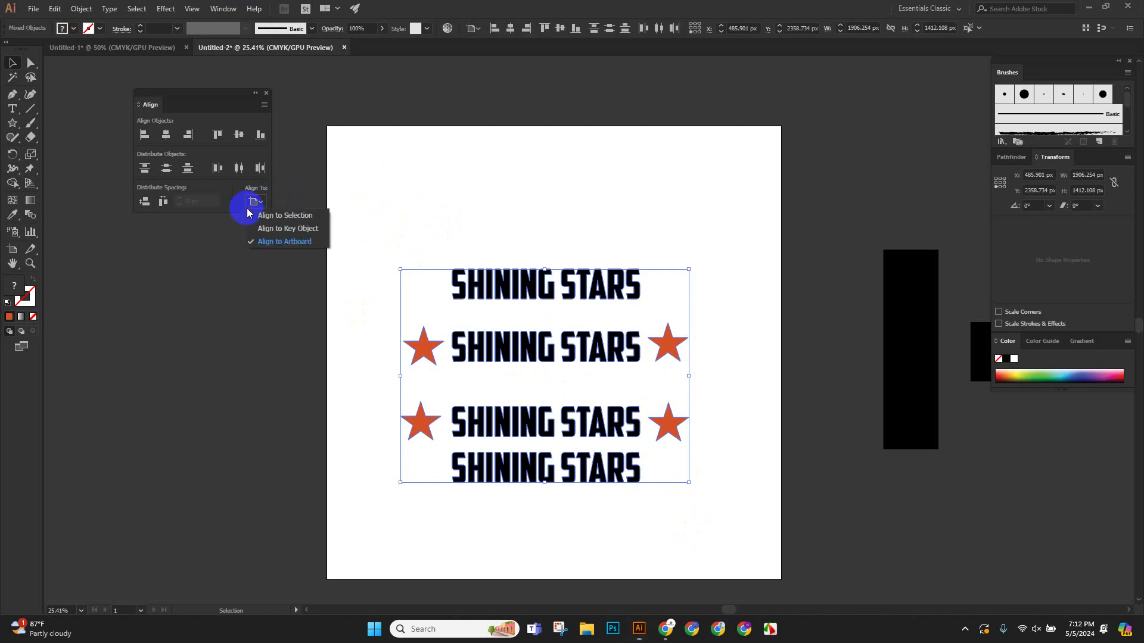
pyautogui.click(267, 241)
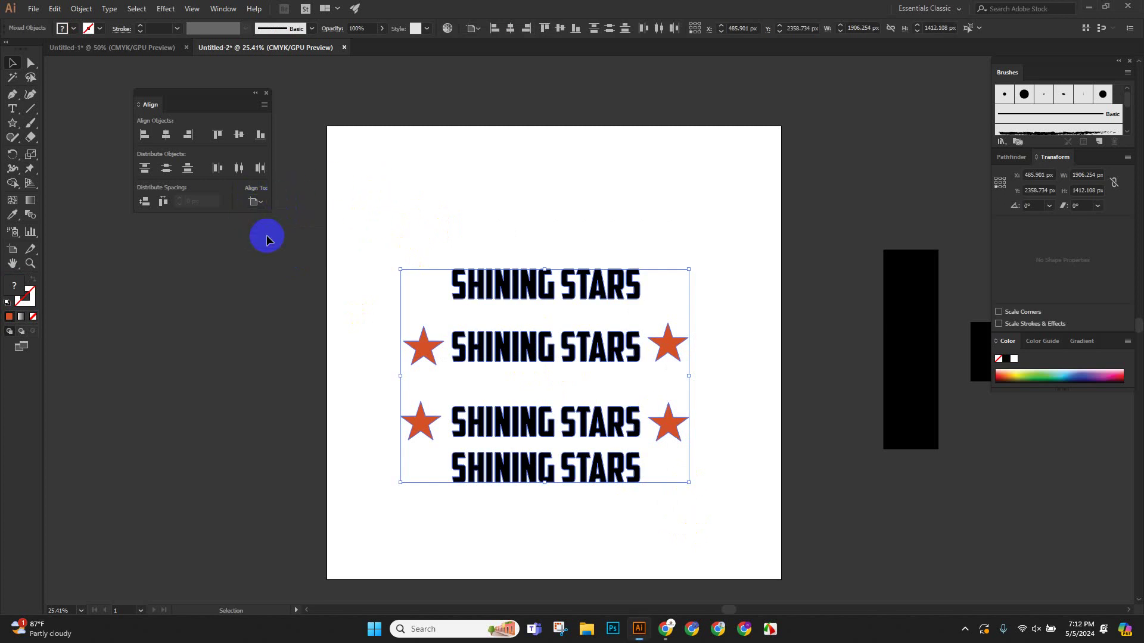
pyautogui.click(238, 135)
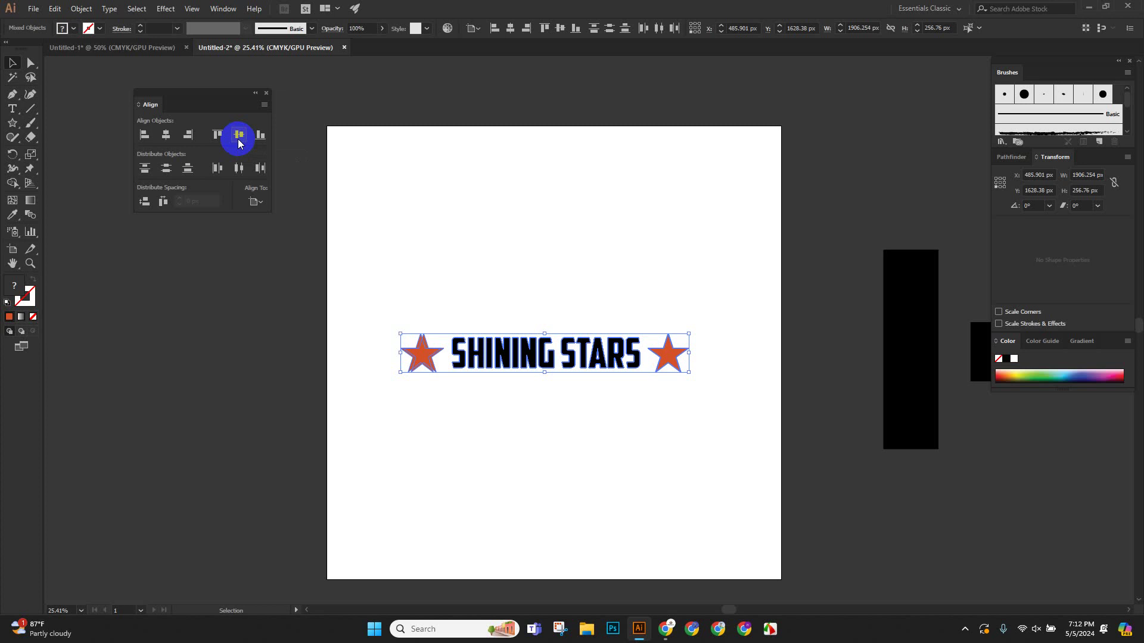
pyautogui.hotkey('ctrl', 'z')
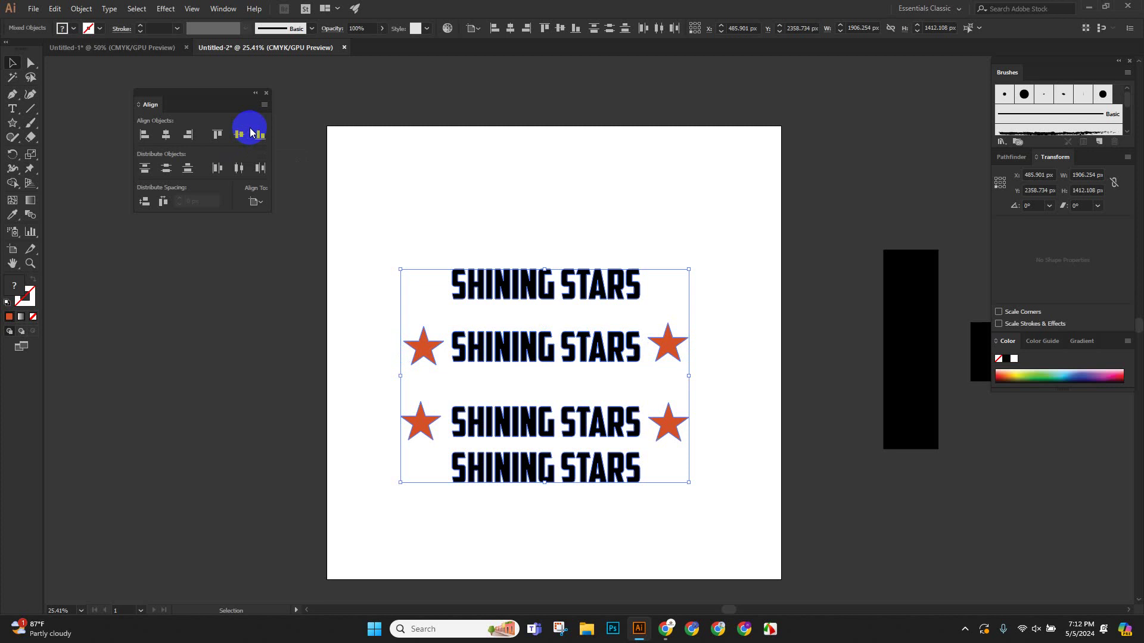
pyautogui.click(445, 172)
# Delete the extra text lines and the lower pair of stars, keeping one SHINING STARS line with a star at each end.
pyautogui.scroll(-3, 479, 116)
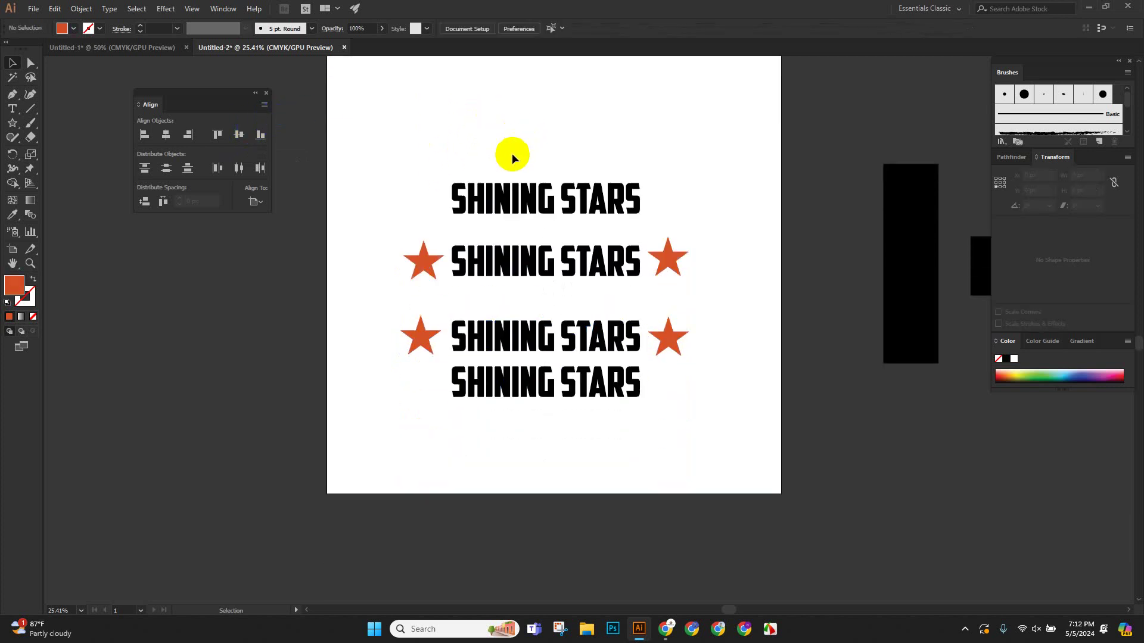
pyautogui.moveTo(488, 136); pyautogui.dragTo(523, 237)
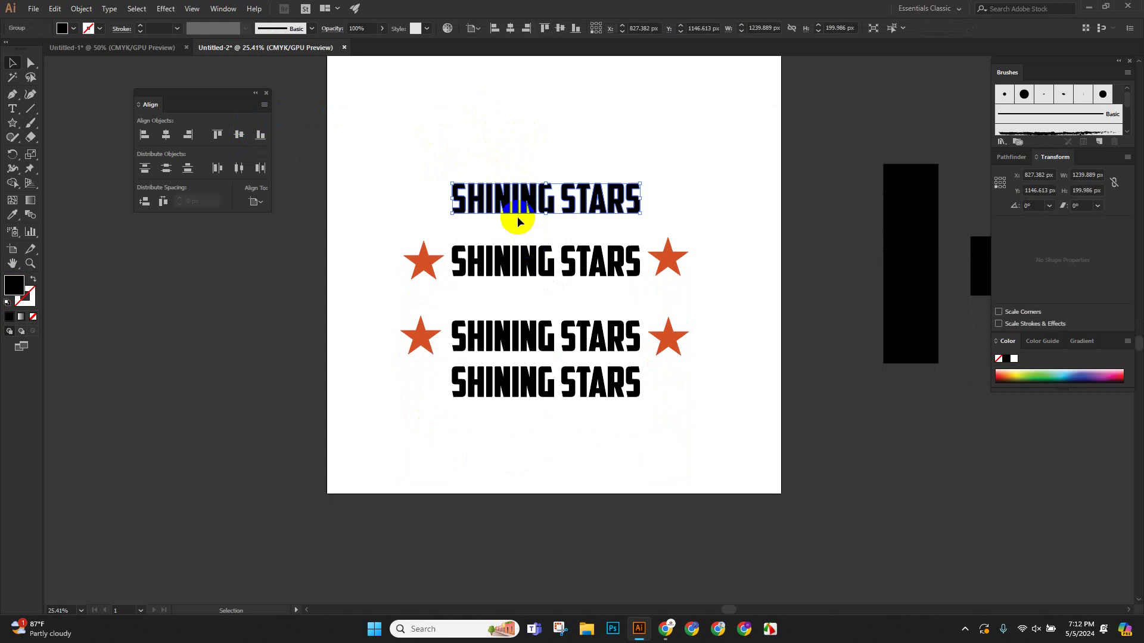
pyautogui.press('Delete')
pyautogui.press('\\')
pyautogui.moveTo(555, 436); pyautogui.dragTo(466, 328)
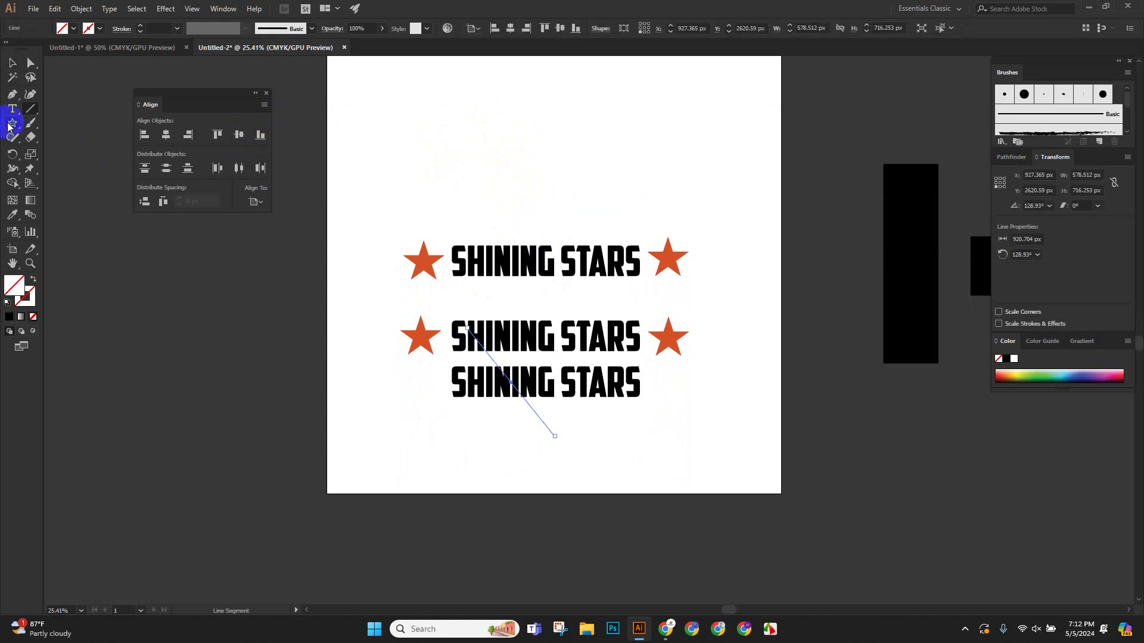
pyautogui.click(13, 62)
pyautogui.moveTo(532, 449); pyautogui.dragTo(679, 361)
pyautogui.press('Delete')
pyautogui.press('Delete')
pyautogui.scroll(2, 625, 405)
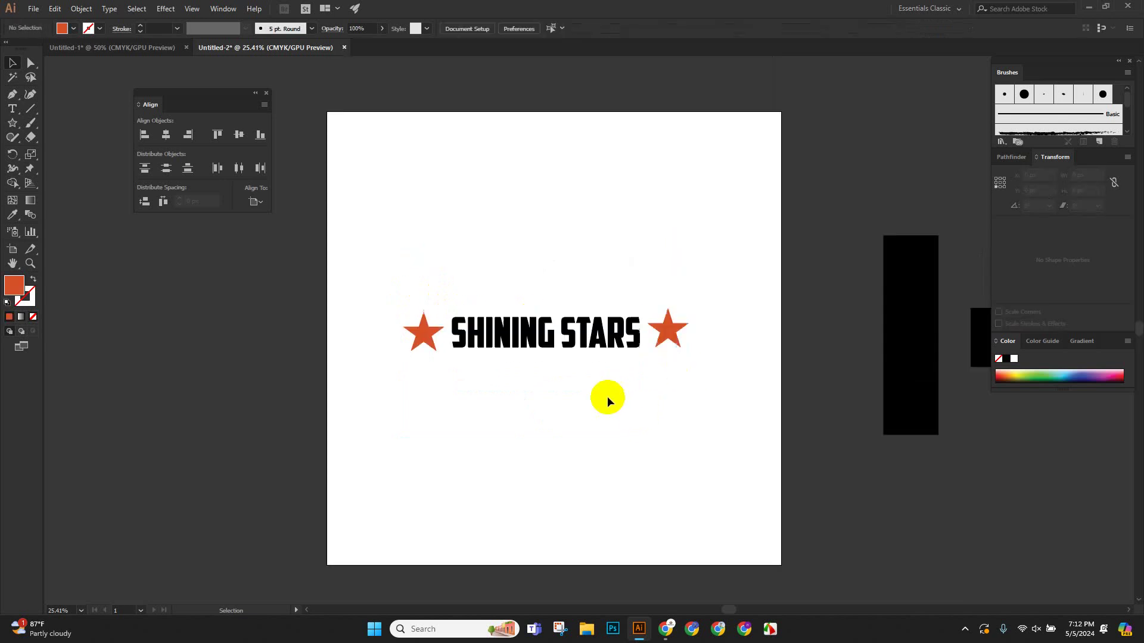
# Move the Align panel clear of the artwork and shrink the left star to about 199 × 189 px.
pyautogui.hotkey('ctrl', 'space')
pyautogui.moveTo(599, 343); pyautogui.dragTo(638, 400)
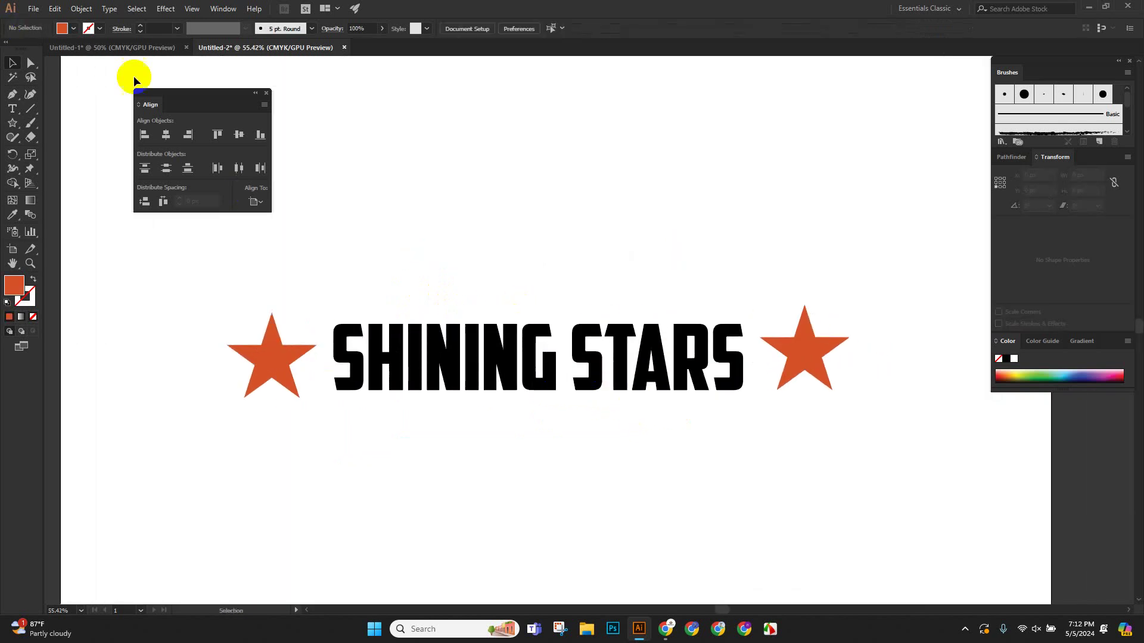
pyautogui.moveTo(222, 92); pyautogui.dragTo(155, 64)
pyautogui.scroll(-1, 582, 237)
pyautogui.moveTo(608, 304); pyautogui.dragTo(623, 324)
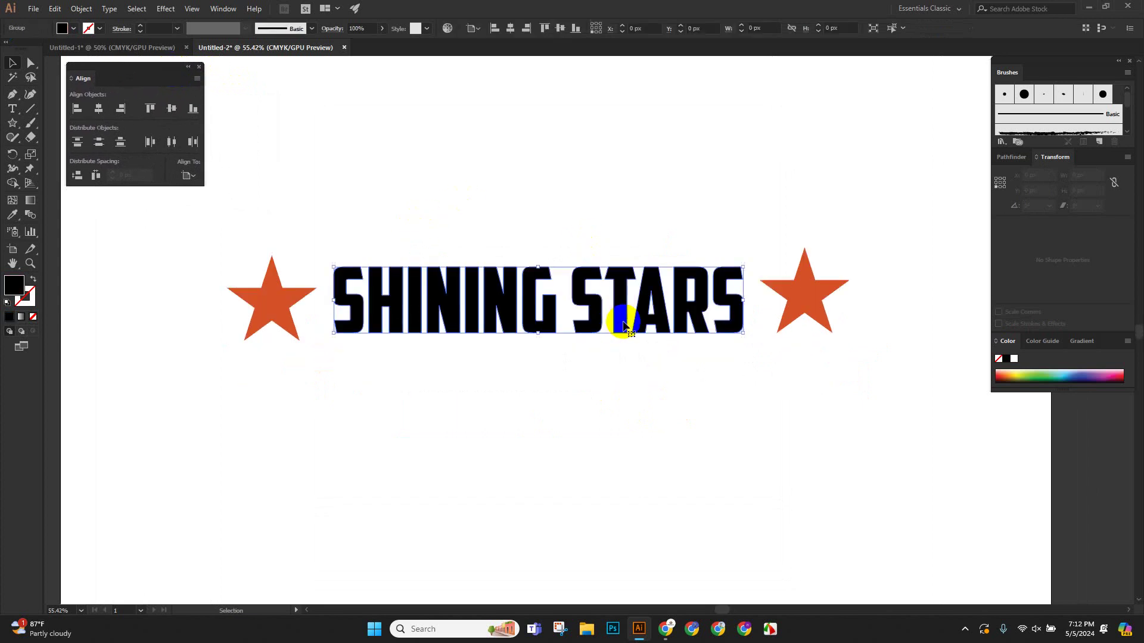
pyautogui.click(263, 320)
pyautogui.moveTo(226, 257); pyautogui.dragTo(239, 268)
pyautogui.click(289, 220)
# Replace the right star with a copy of the smaller left star, placed level with it at the text's other end.
pyautogui.click(786, 294)
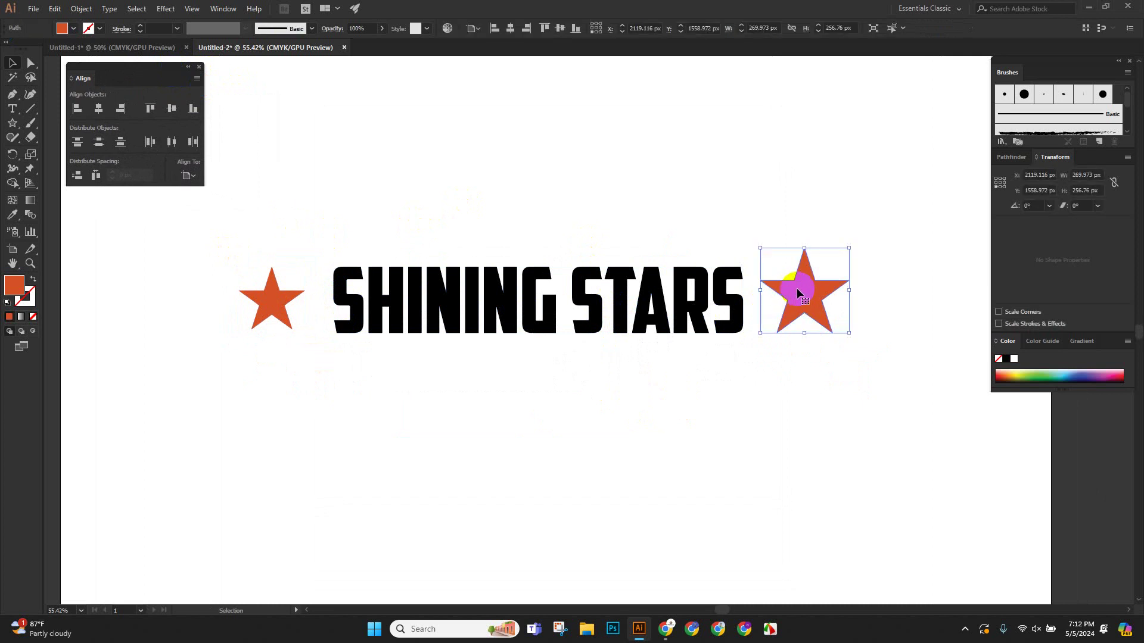
pyautogui.press('Delete')
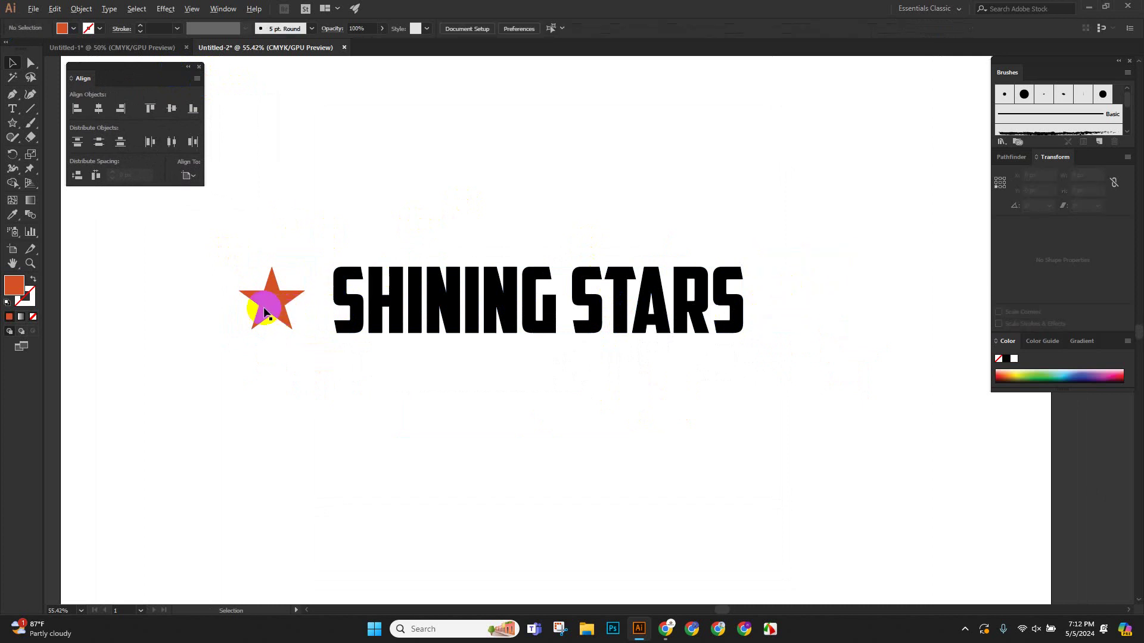
pyautogui.moveTo(274, 302); pyautogui.dragTo(805, 301)
pyautogui.scroll(1, 460, 278)
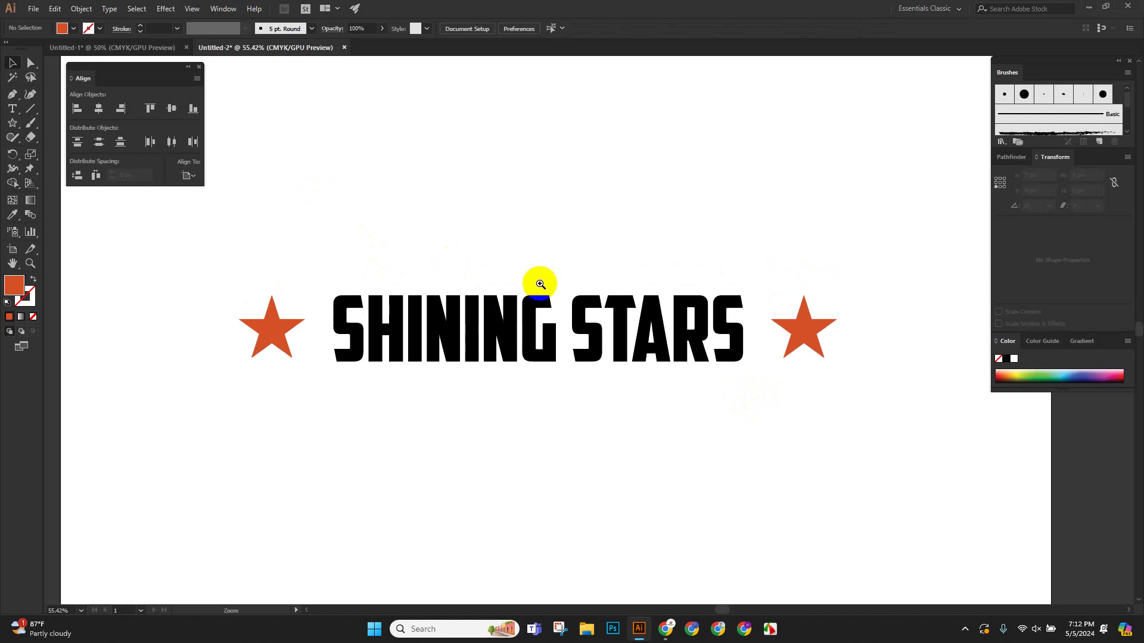
pyautogui.scroll(-3, 528, 301)
pyautogui.scroll(3, 509, 368)
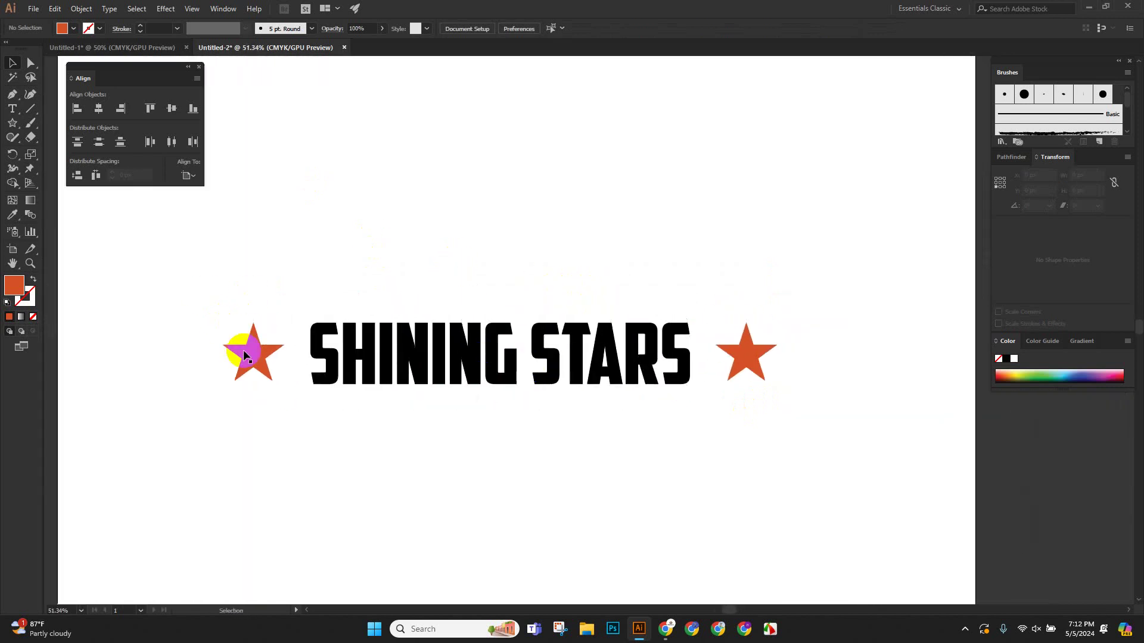
# Set alignment to use the selection as reference and move the right star below the text line.
pyautogui.click(244, 349)
pyautogui.click(188, 176)
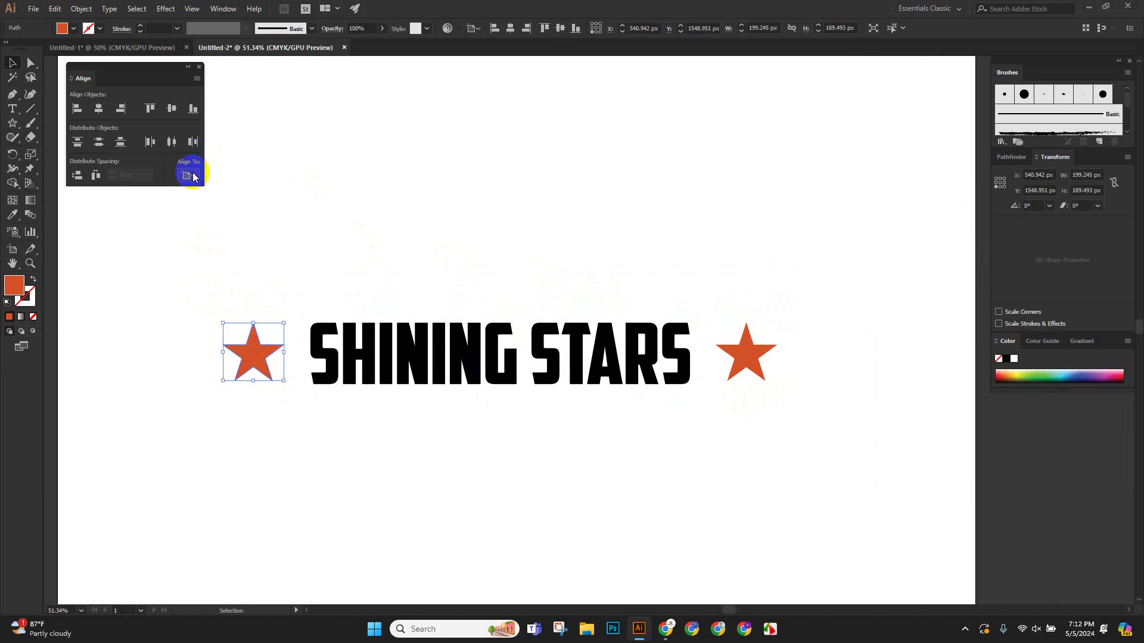
pyautogui.click(203, 189)
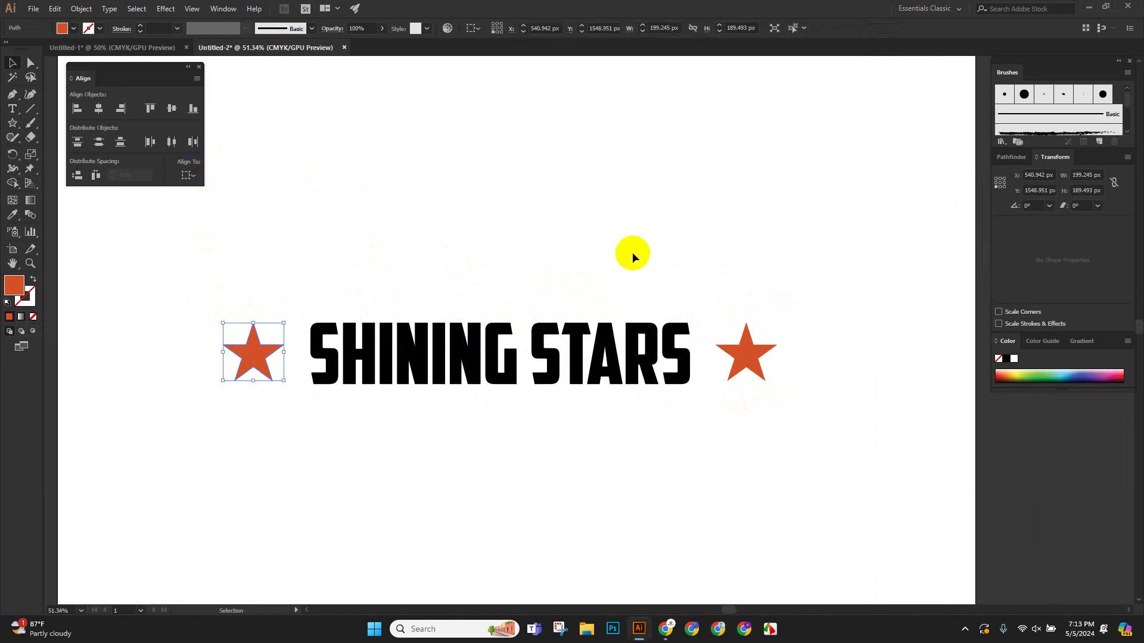
pyautogui.keyDown('shift'); pyautogui.click(750, 360); pyautogui.keyUp('shift')
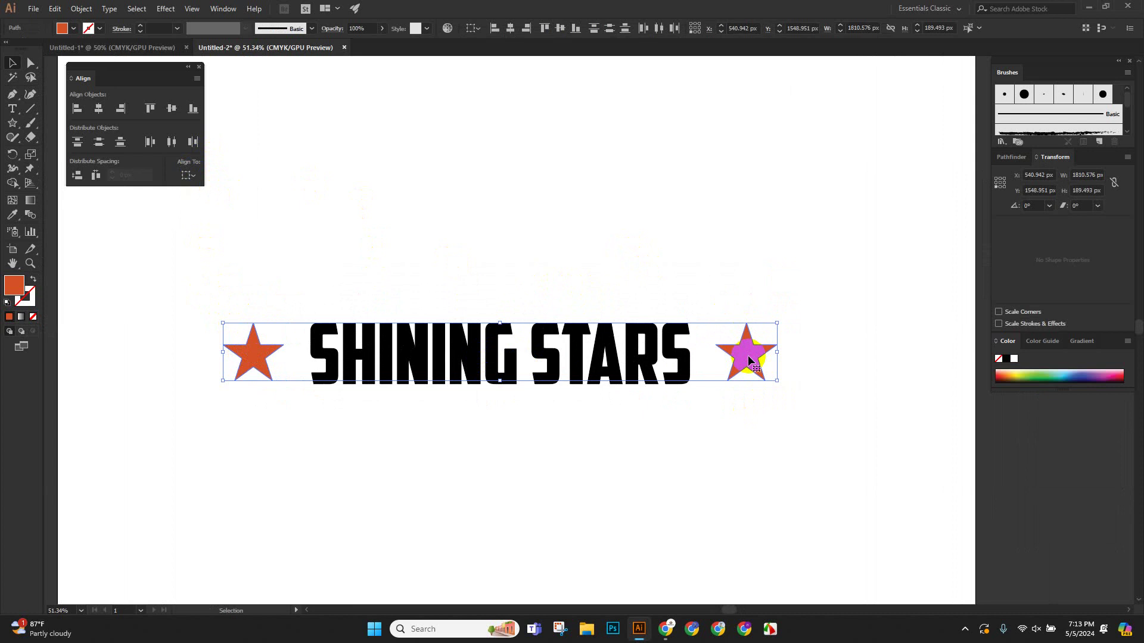
pyautogui.click(735, 301)
pyautogui.moveTo(714, 351); pyautogui.dragTo(733, 430)
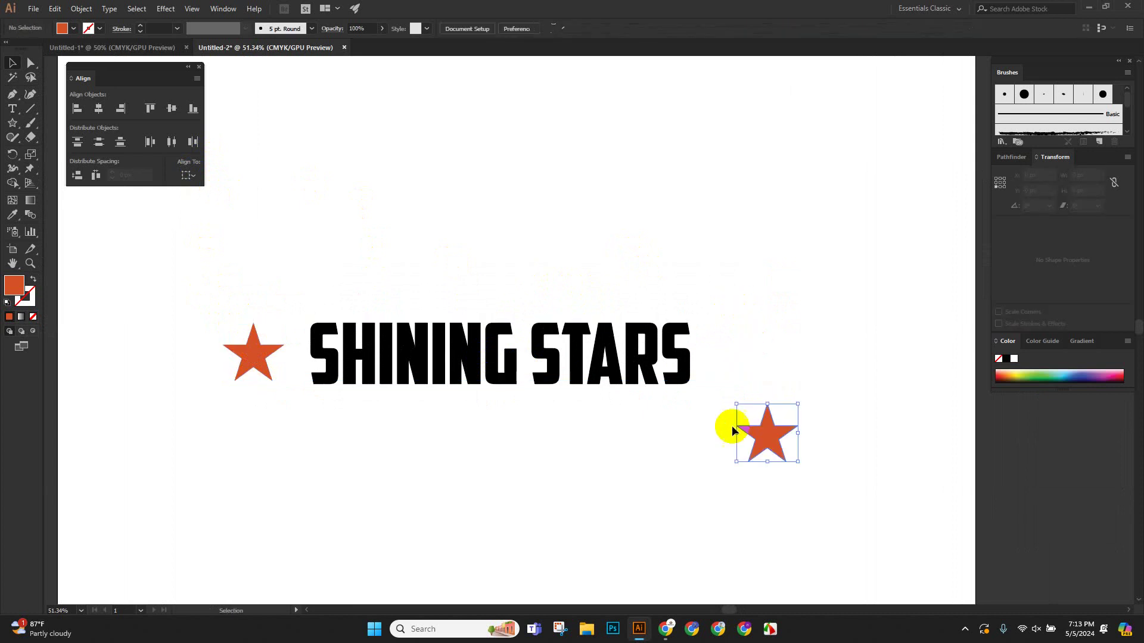
# Vertically center the two stars relative to each other with Align to Selection, and deselect them.
pyautogui.keyDown('shift'); pyautogui.click(252, 356); pyautogui.keyUp('shift')
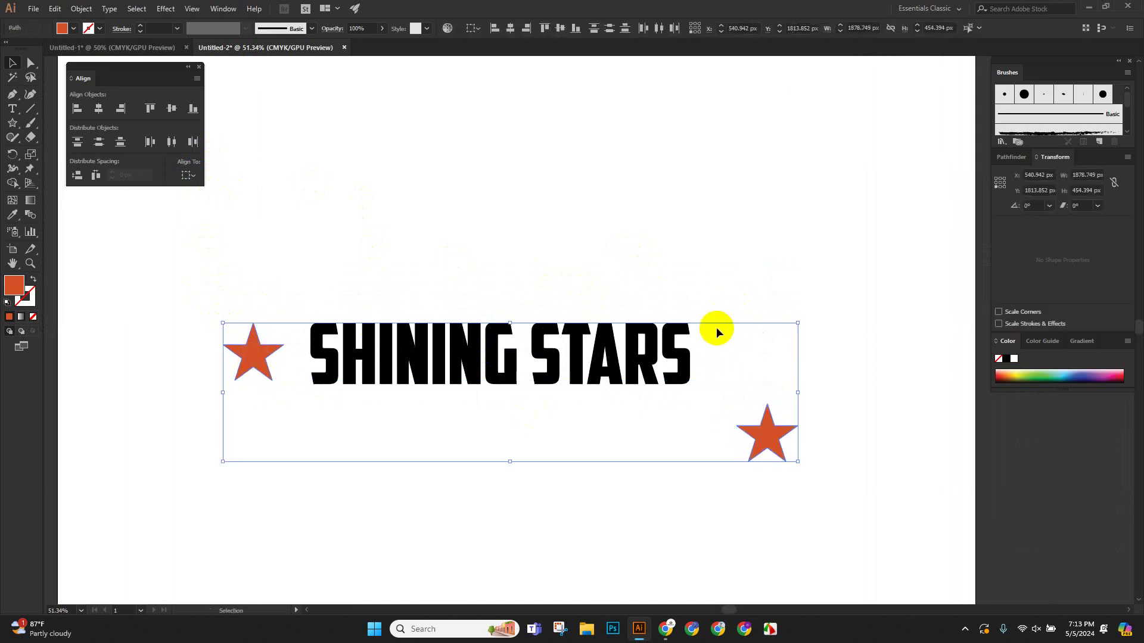
pyautogui.click(188, 175)
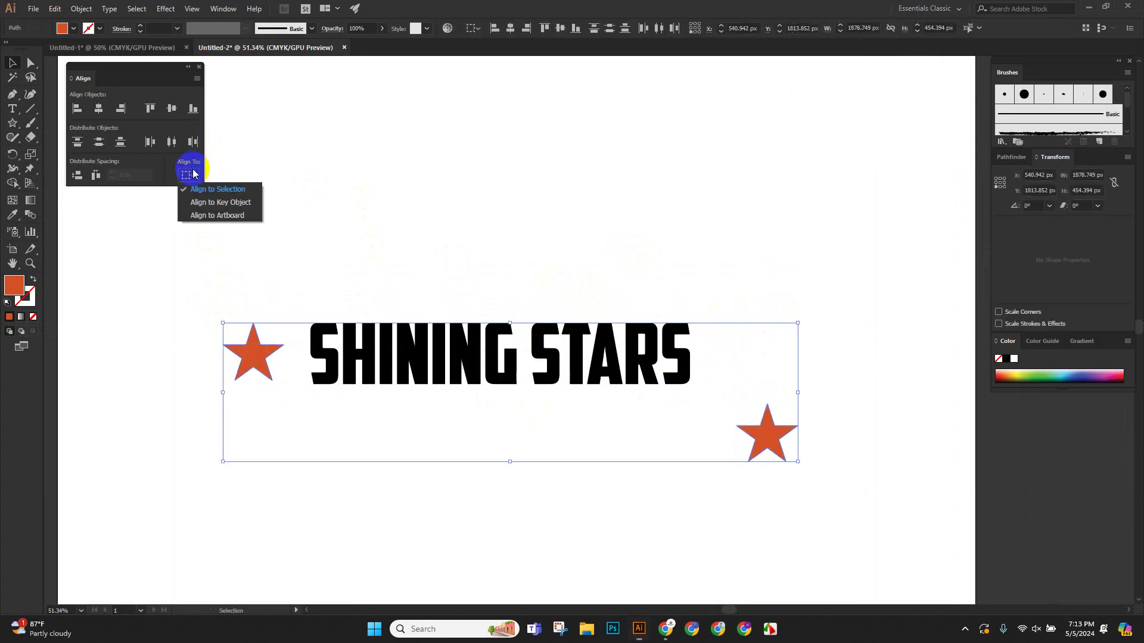
pyautogui.click(218, 190)
pyautogui.click(109, 110)
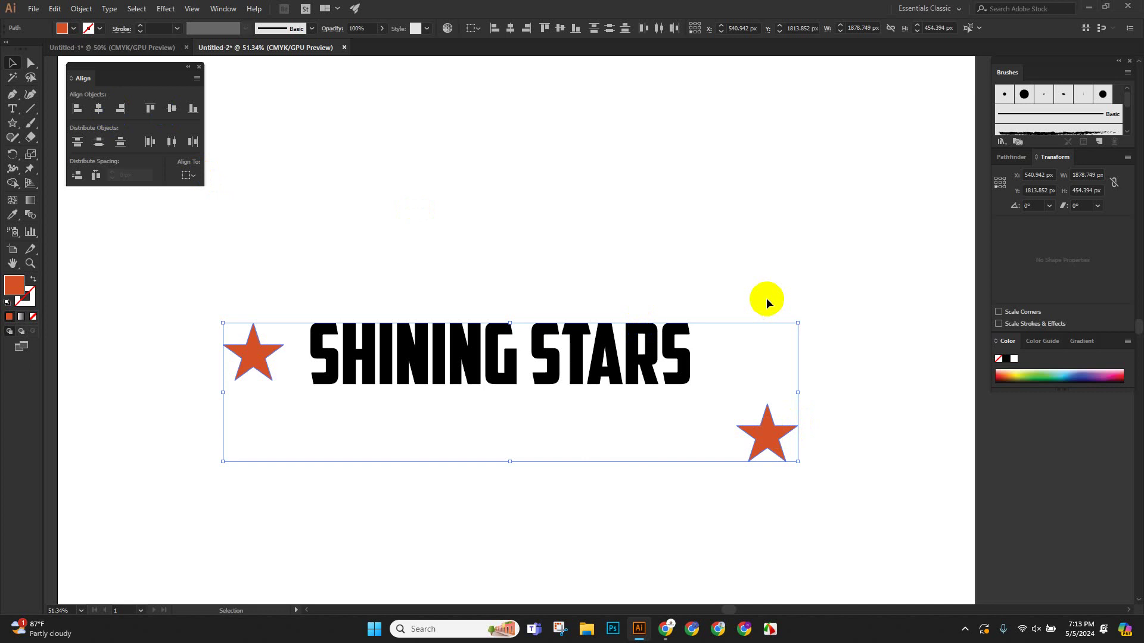
pyautogui.click(173, 108)
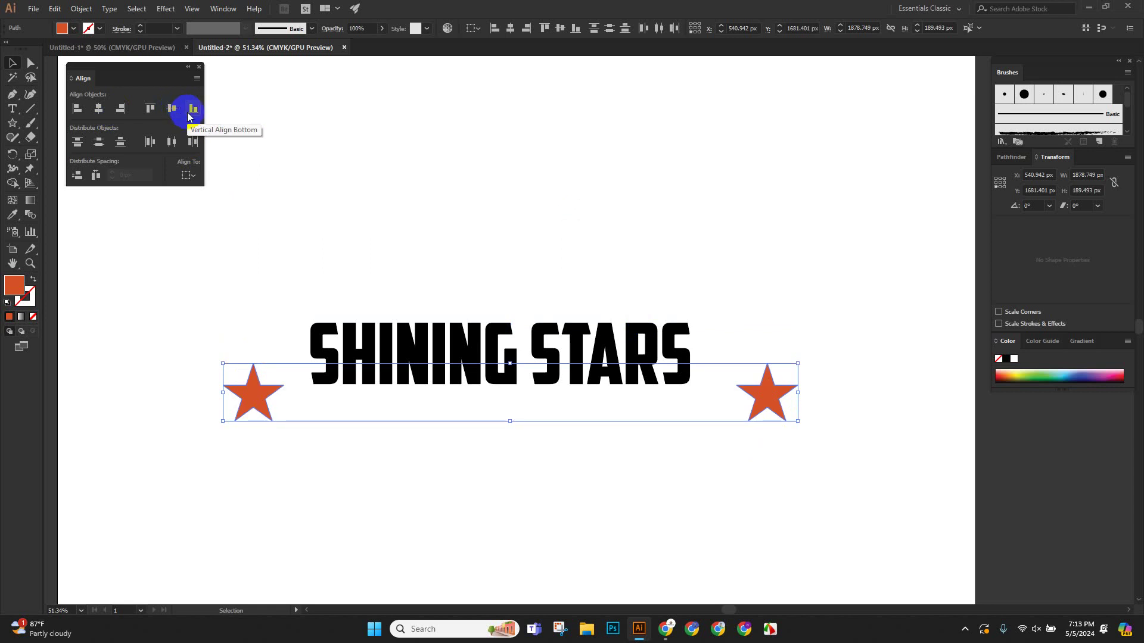
pyautogui.click(415, 260)
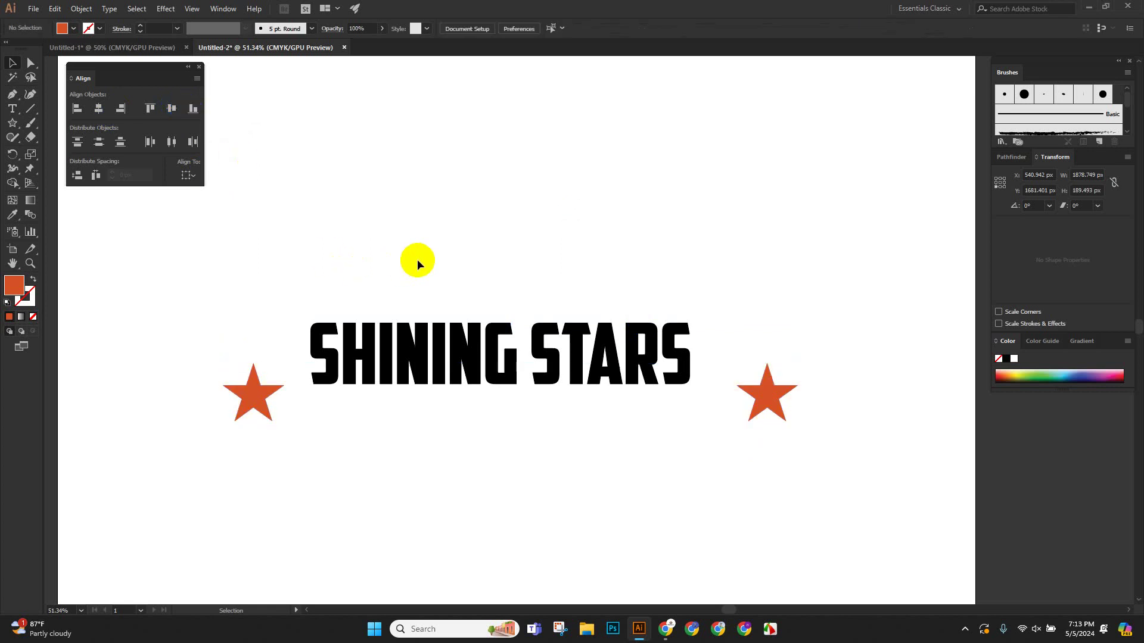
pyautogui.click(238, 408)
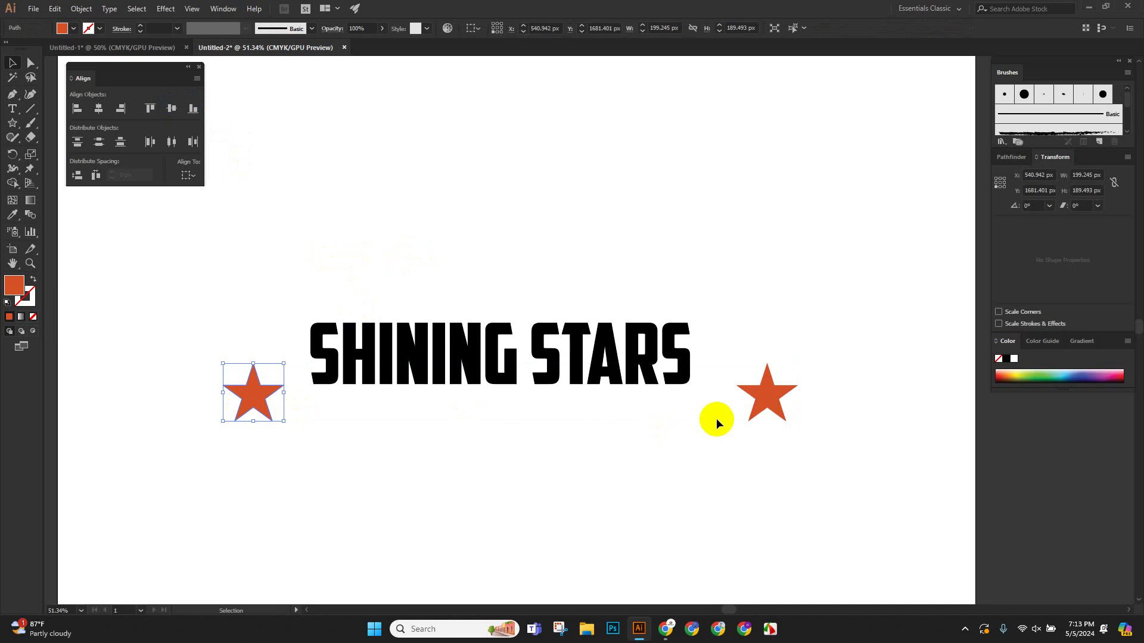
pyautogui.click(758, 403)
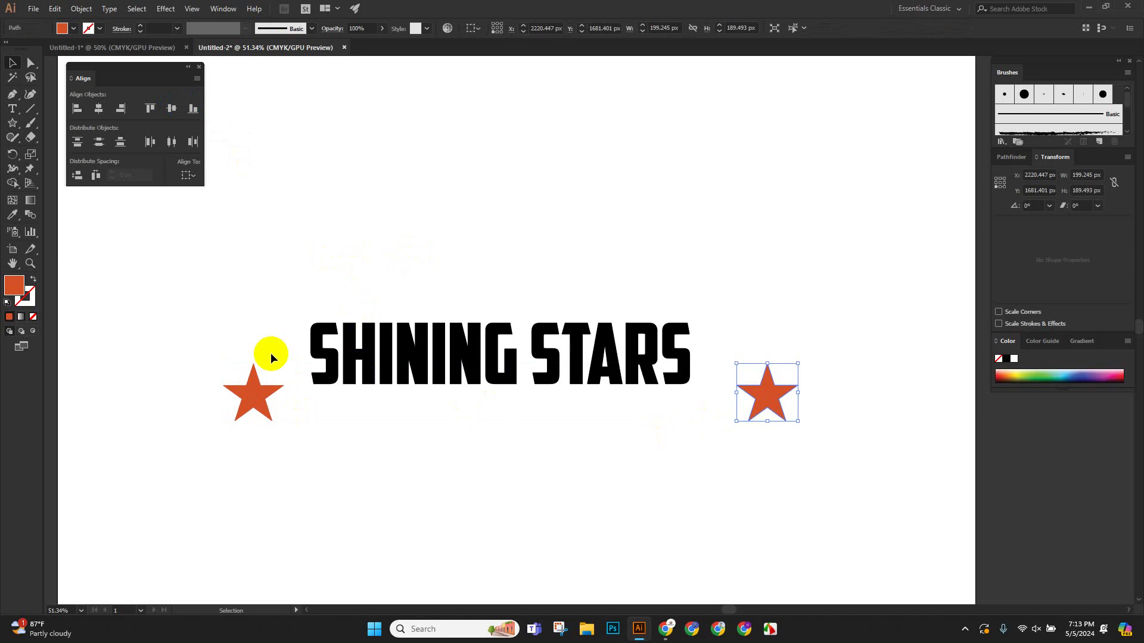
pyautogui.click(85, 9)
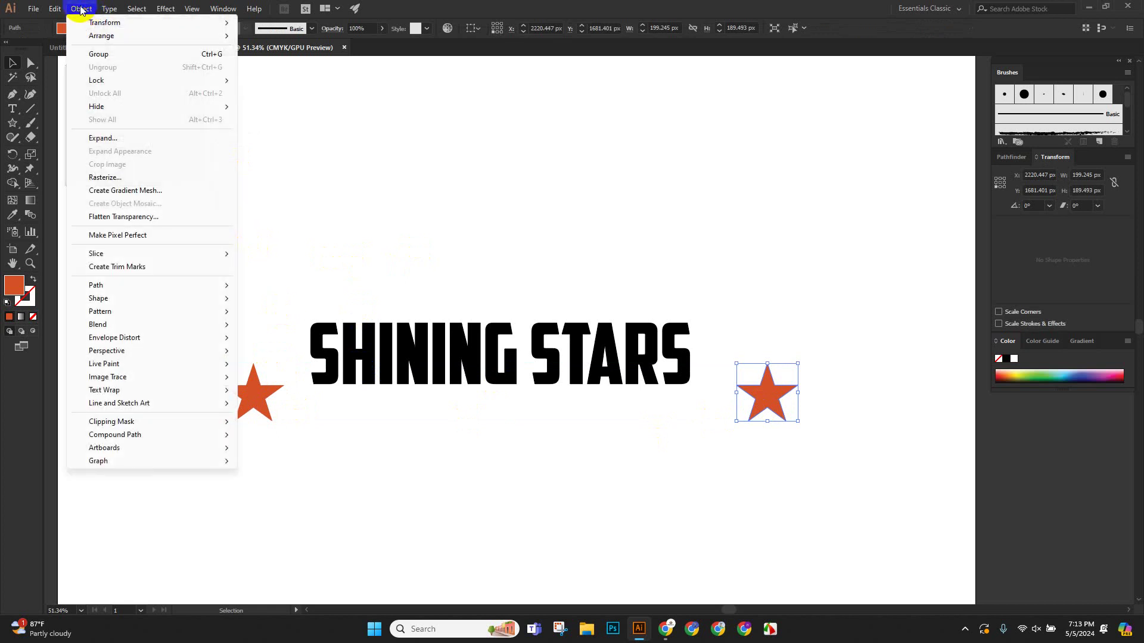
pyautogui.click(370, 142)
pyautogui.hotkey('shift', 'F7')
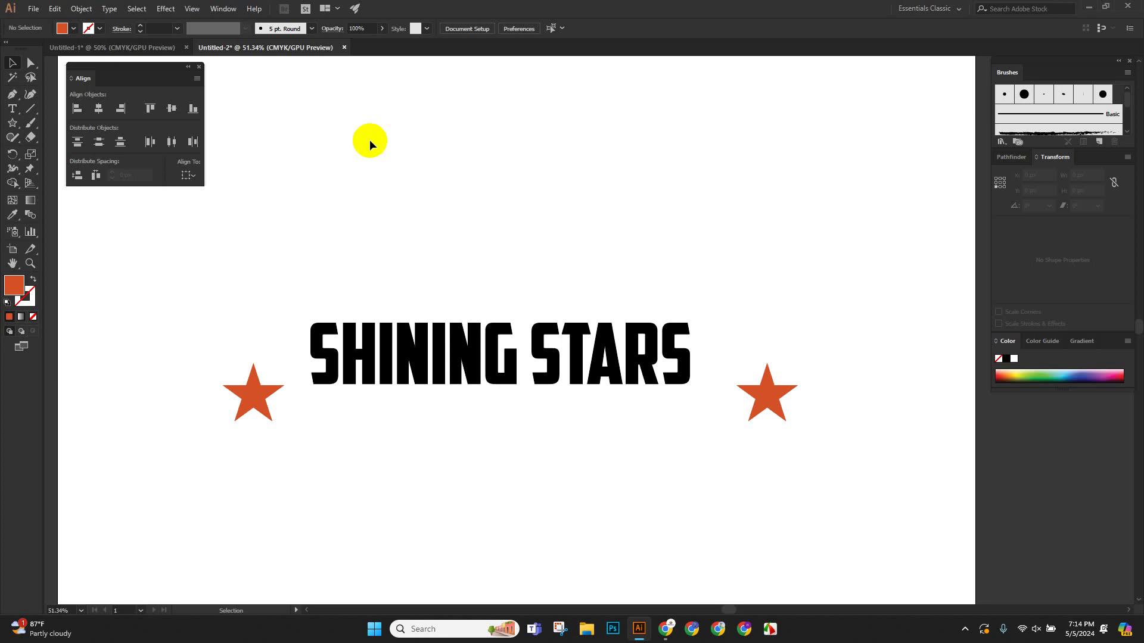
pyautogui.click(86, 6)
pyautogui.click(86, 6)
pyautogui.scroll(-1, 398, 227)
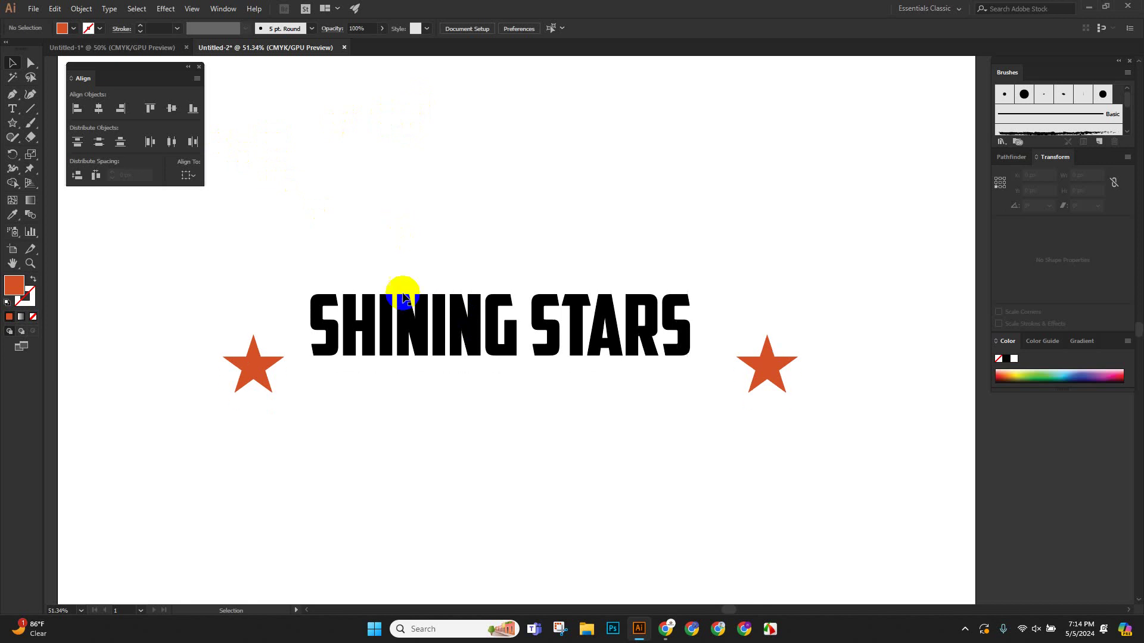
# Group the two stars and move the group below the SHINING STARS text.
pyautogui.click(262, 358)
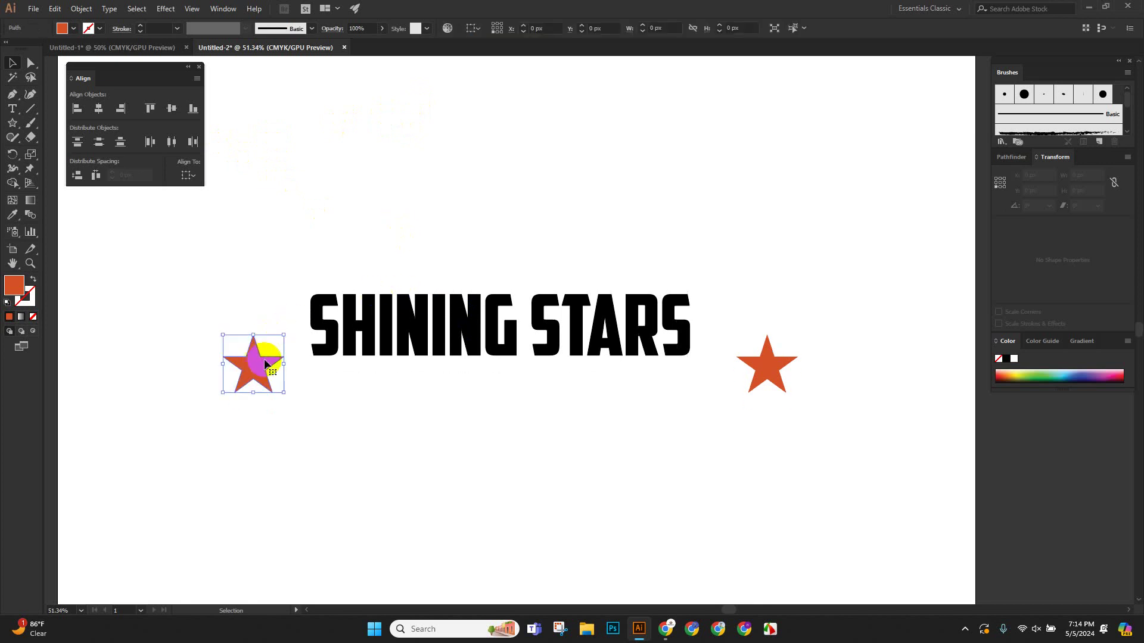
pyautogui.keyDown('shift'); pyautogui.click(763, 372); pyautogui.keyUp('shift')
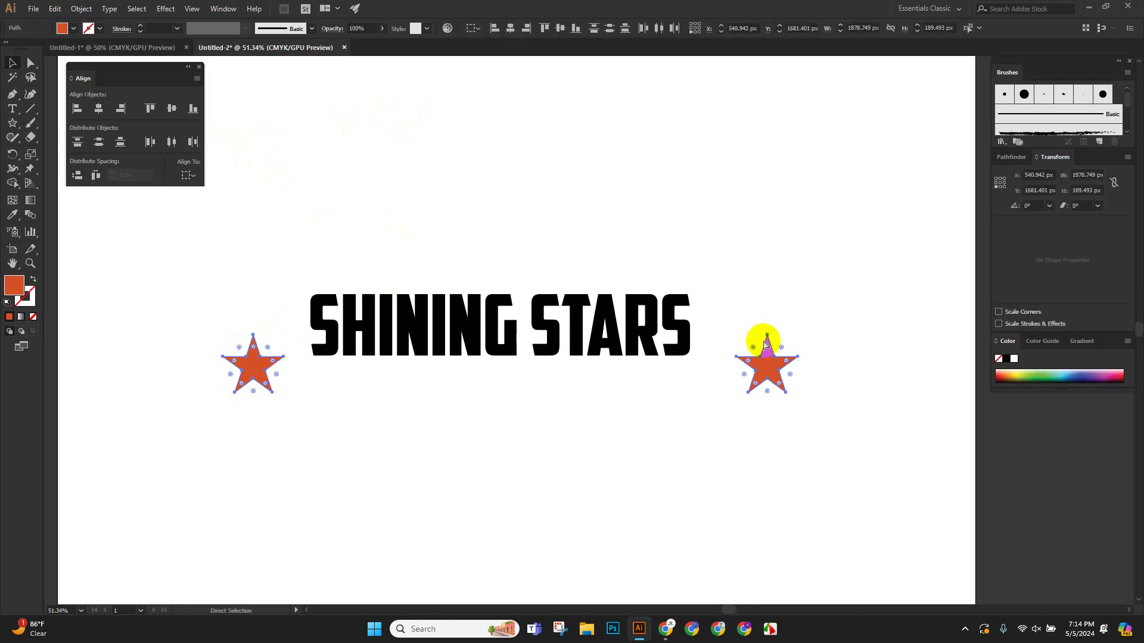
pyautogui.hotkey('ctrl', 'g')
pyautogui.click(429, 439)
pyautogui.scroll(-2, 546, 378)
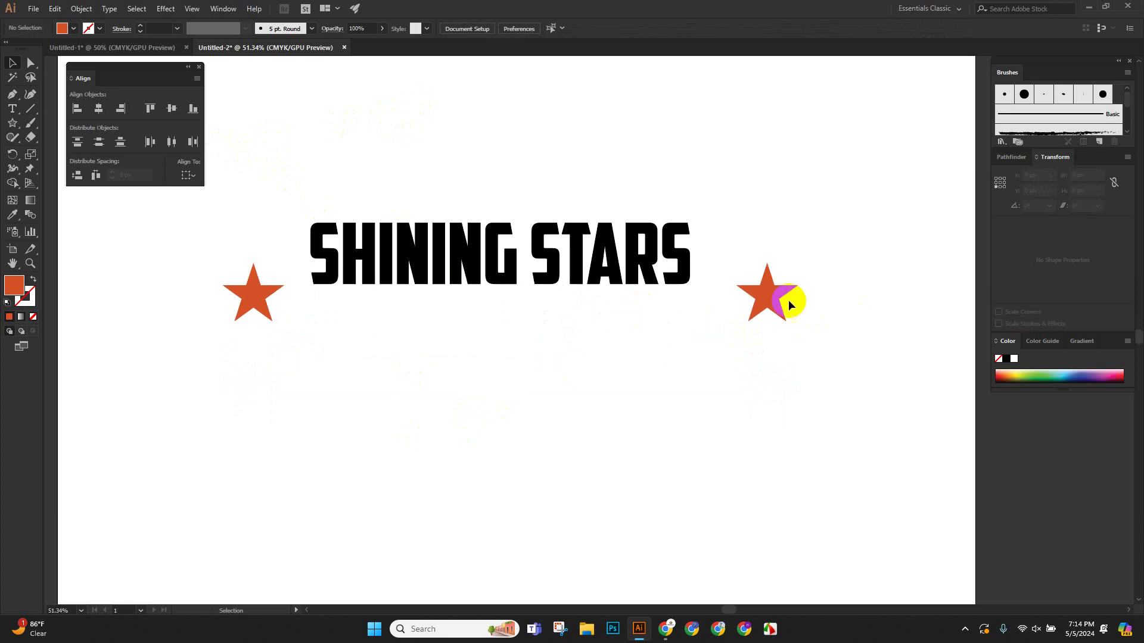
pyautogui.moveTo(785, 299); pyautogui.dragTo(730, 386)
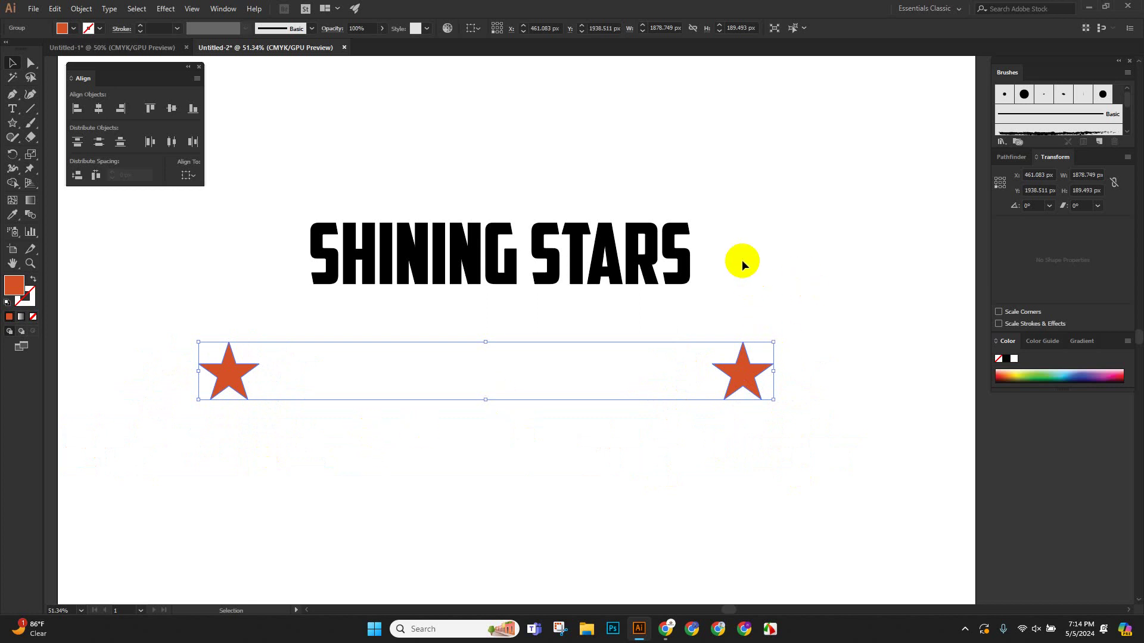
# Select the text together with the star group and vertically center them on each other.
pyautogui.click(614, 250)
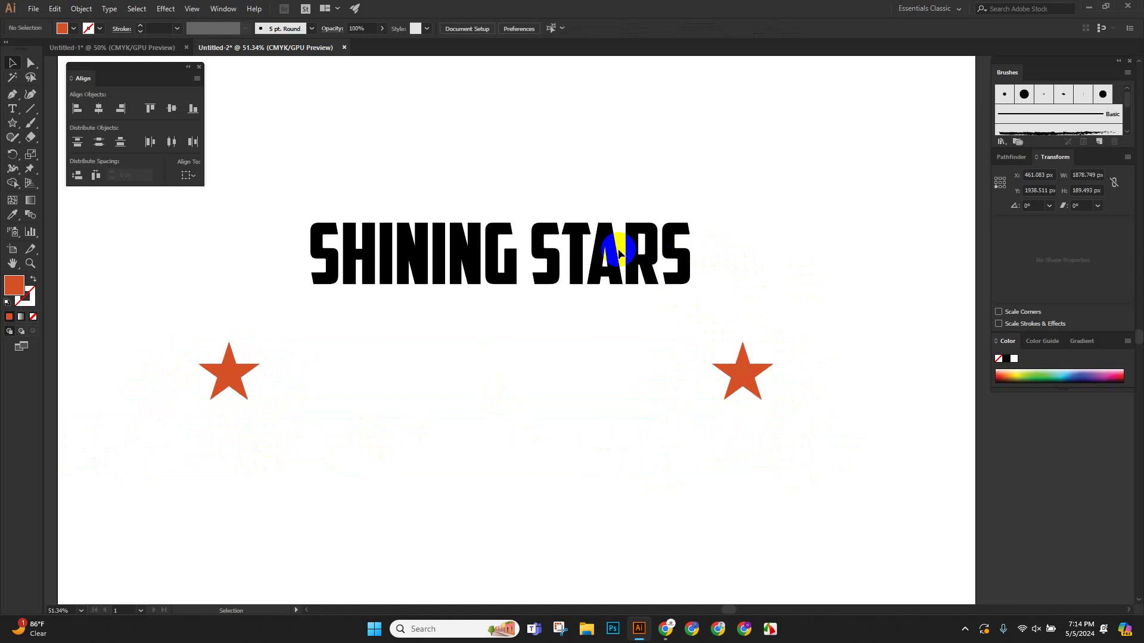
pyautogui.click(576, 260)
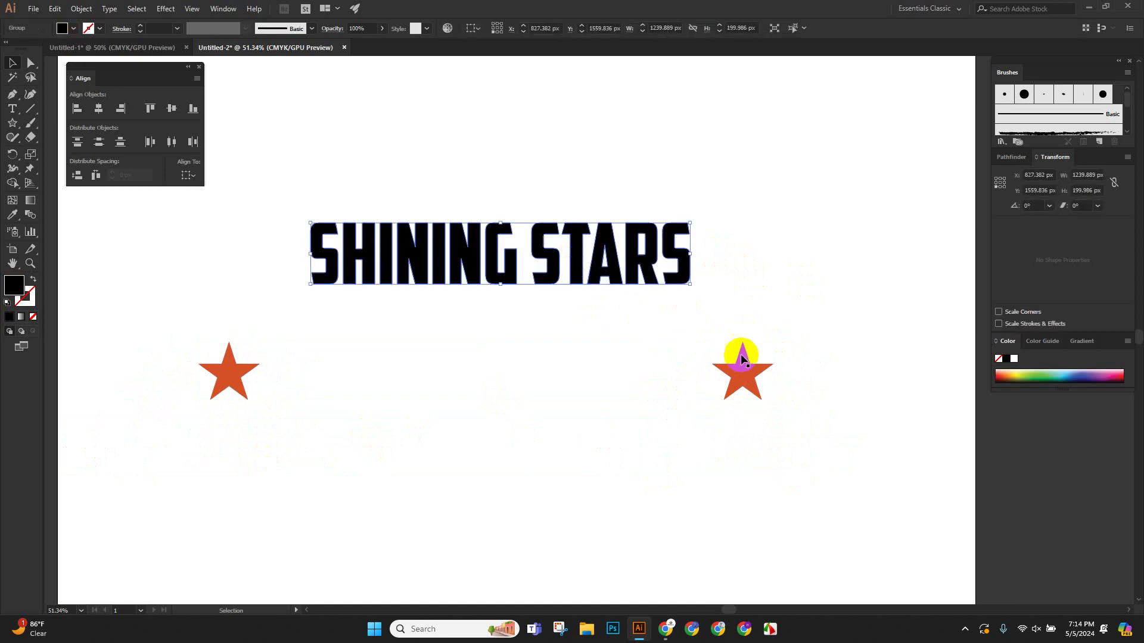
pyautogui.click(737, 369)
pyautogui.click(401, 238)
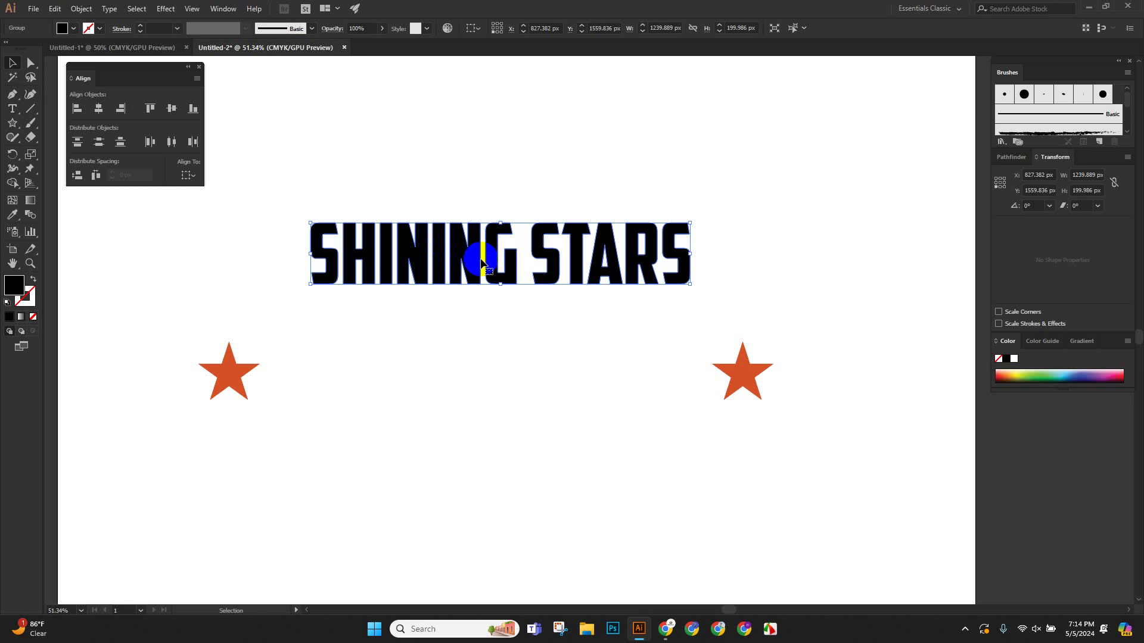
pyautogui.click(567, 350)
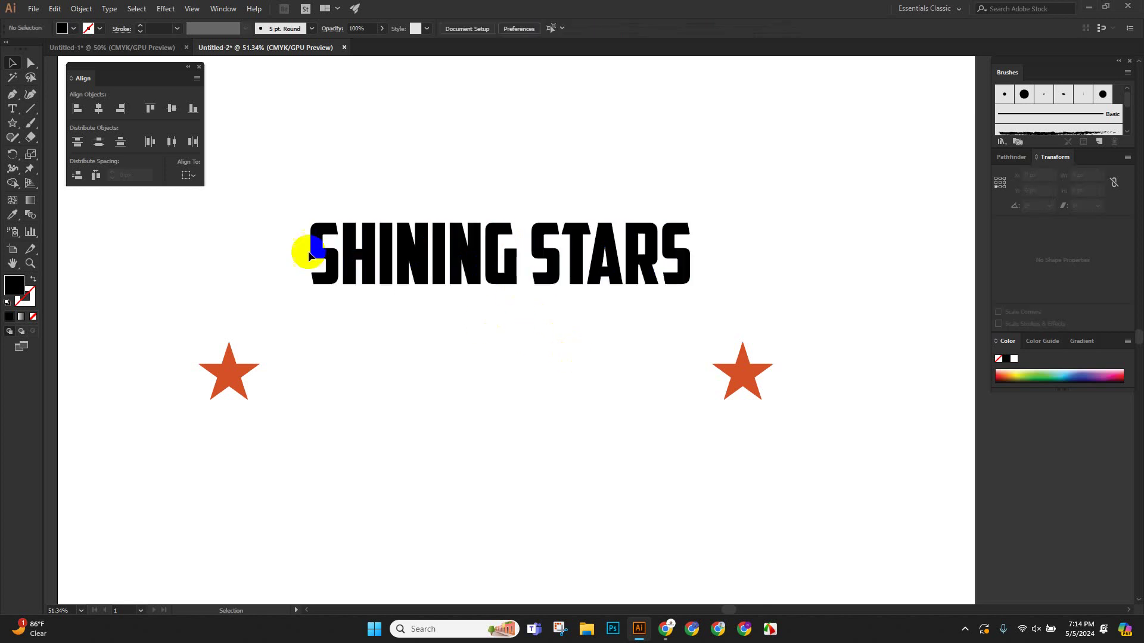
pyautogui.moveTo(242, 213); pyautogui.dragTo(742, 476)
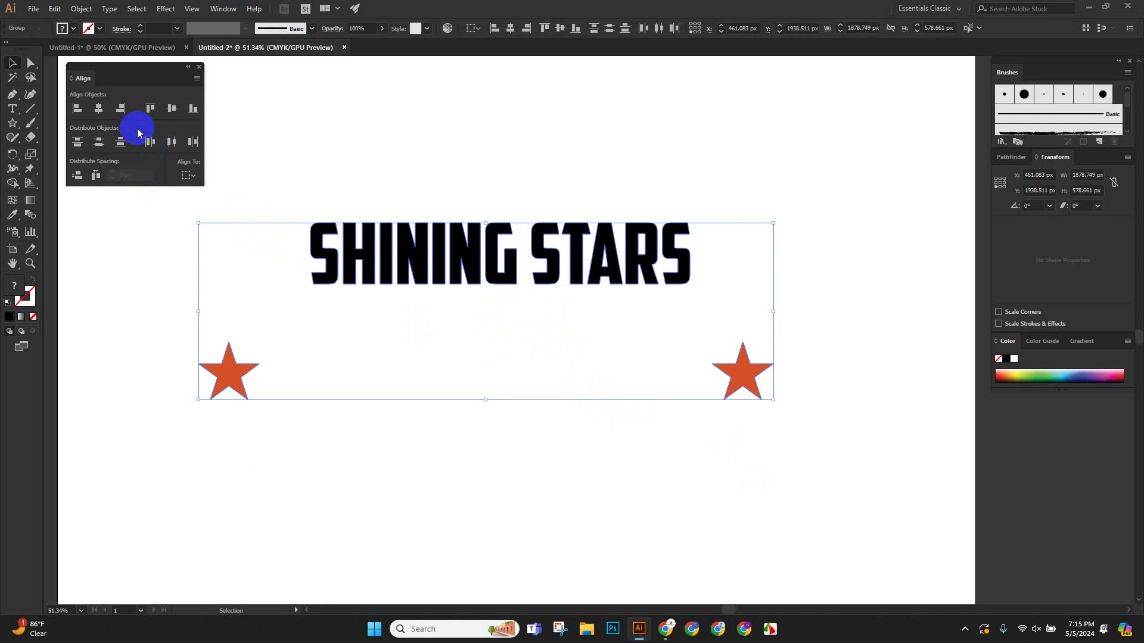
pyautogui.click(171, 109)
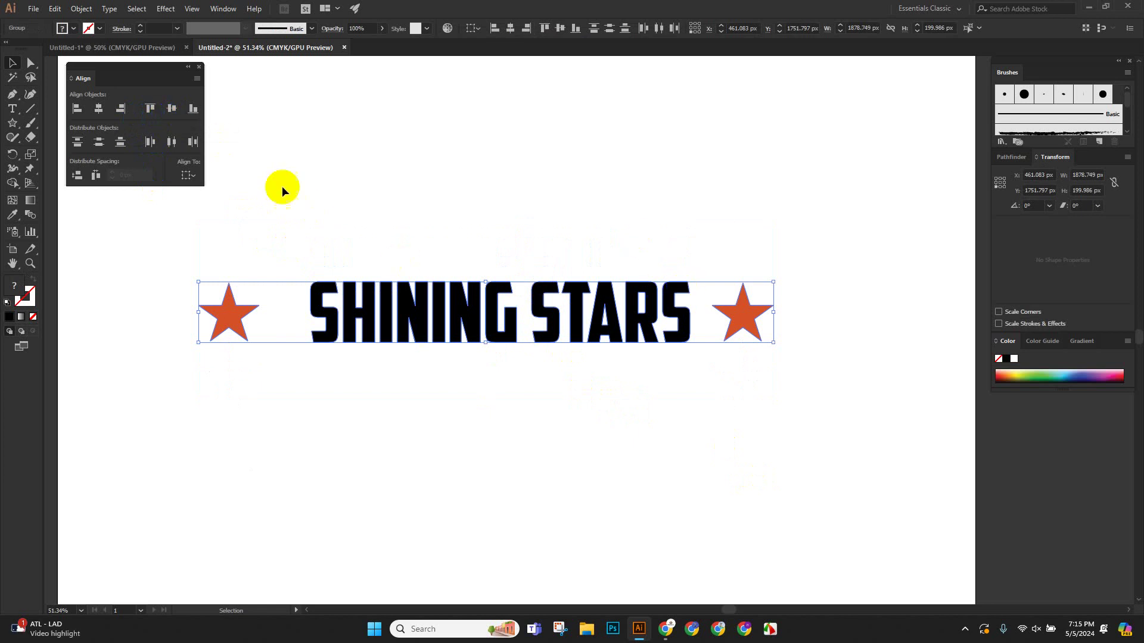
pyautogui.click(166, 112)
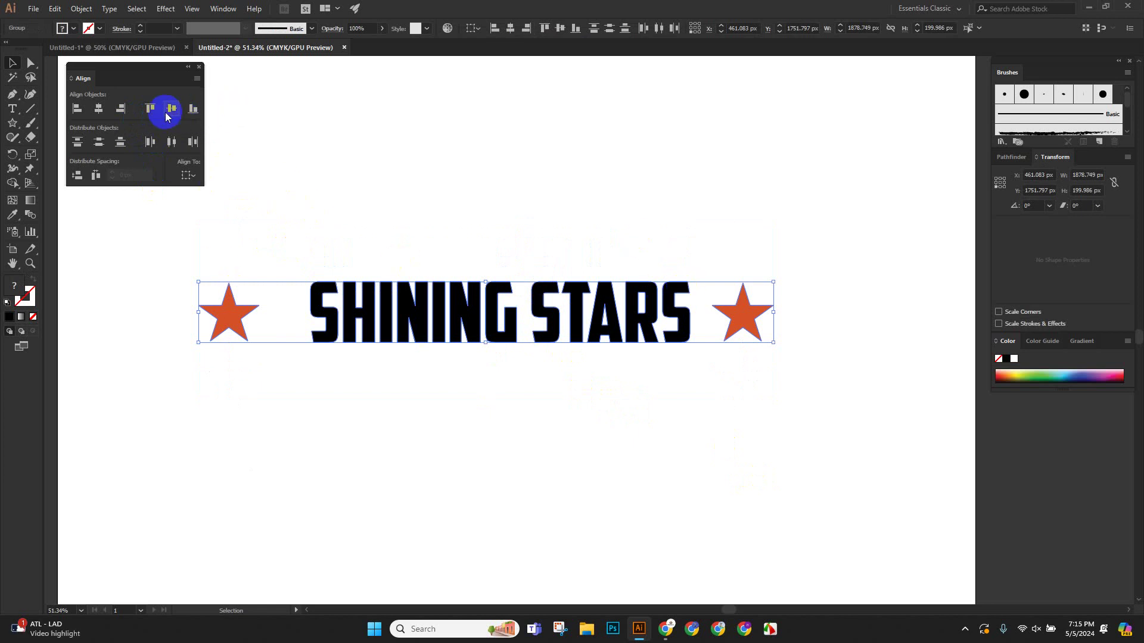
# Horizontally center the SHINING STARS text and the star group on each other, and deselect them.
pyautogui.click(98, 111)
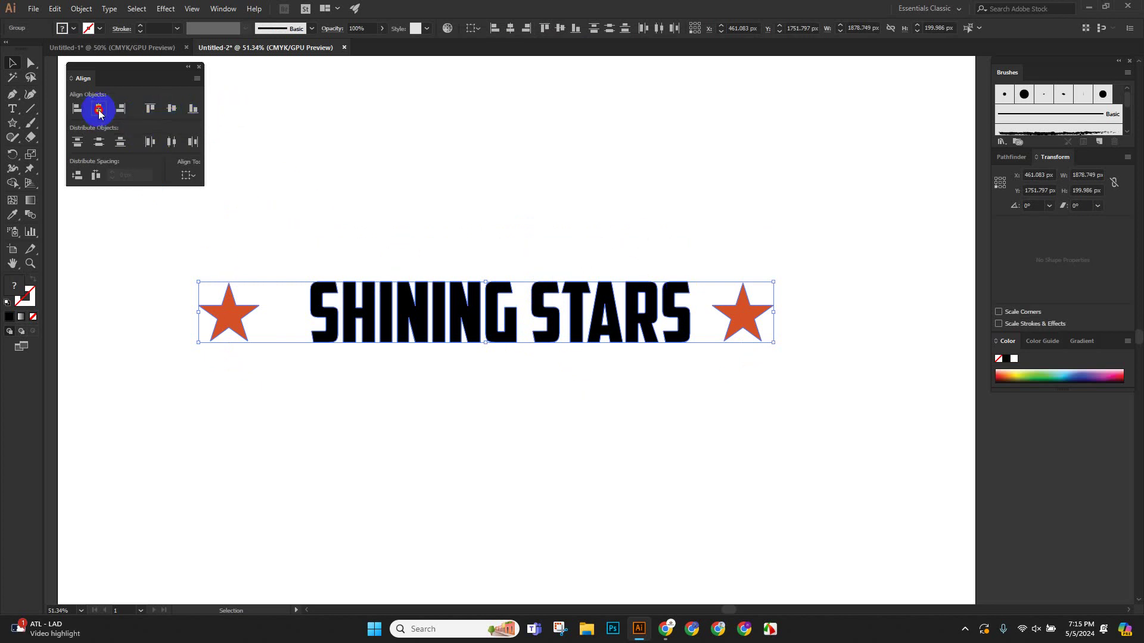
pyautogui.click(578, 409)
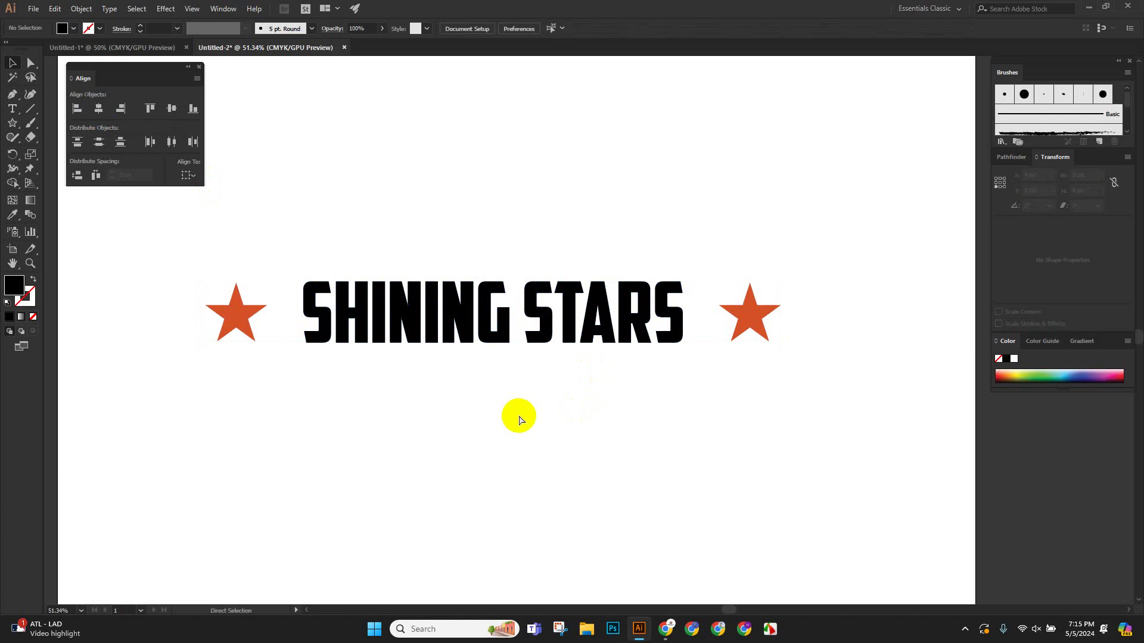
# Select the text with the star group, align them by their left edges, and undo that alignment.
pyautogui.hotkey('ctrl', '-')
pyautogui.hotkey('ctrl', '-')
pyautogui.hotkey('ctrl', '-')
pyautogui.hotkey('ctrl', '-')
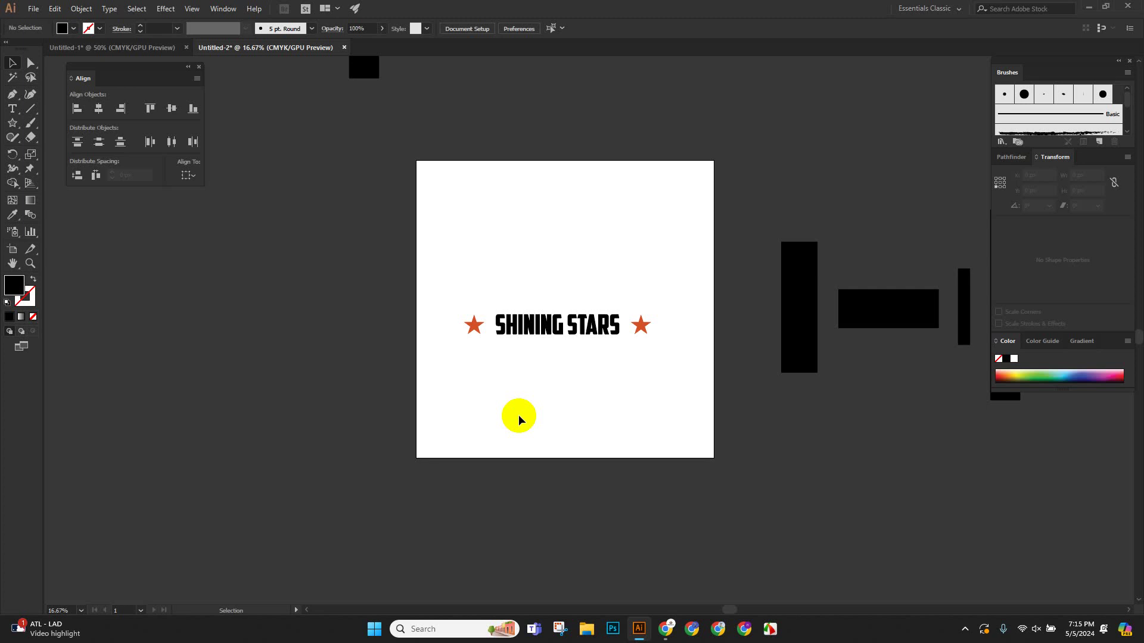
pyautogui.scroll(-2, 441, 322)
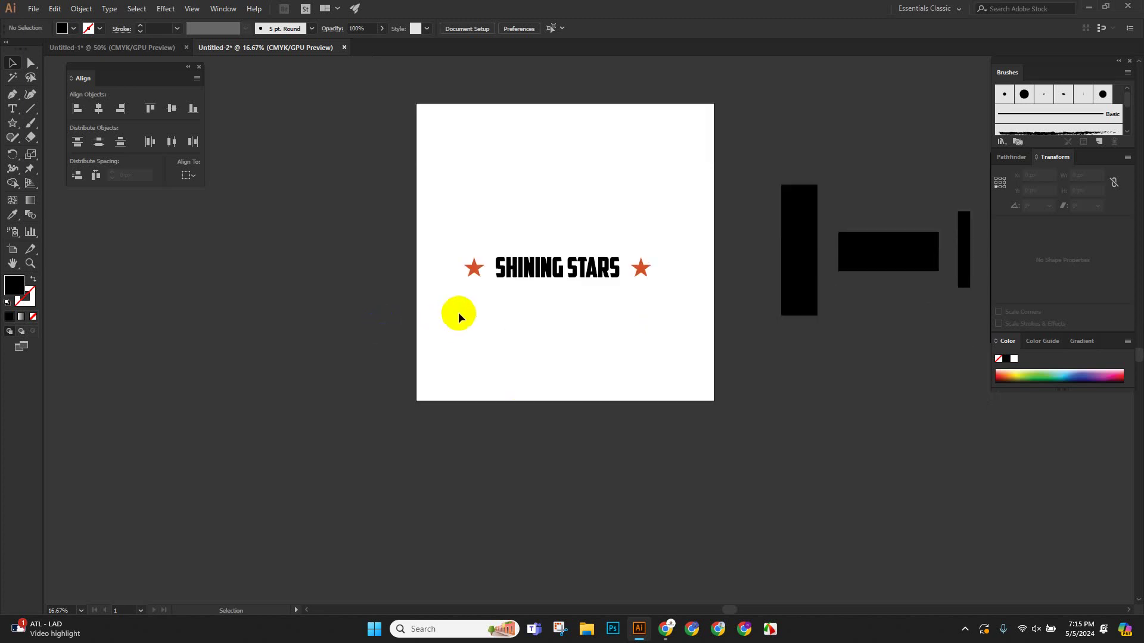
pyautogui.moveTo(541, 257); pyautogui.dragTo(588, 362)
pyautogui.click(441, 304)
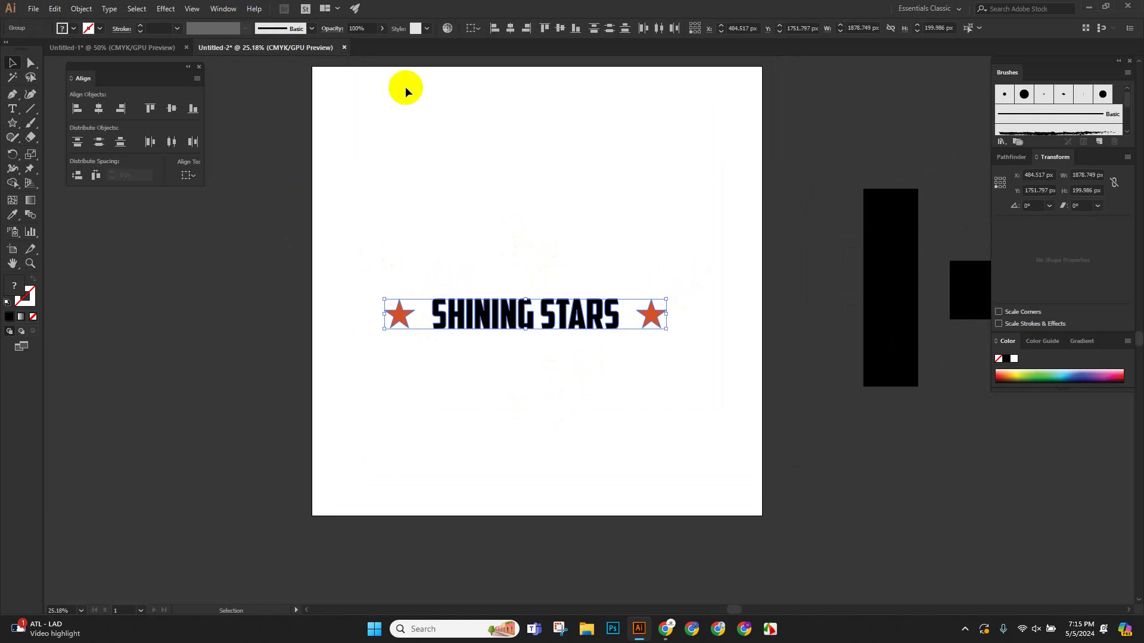
pyautogui.click(494, 28)
pyautogui.click(448, 156)
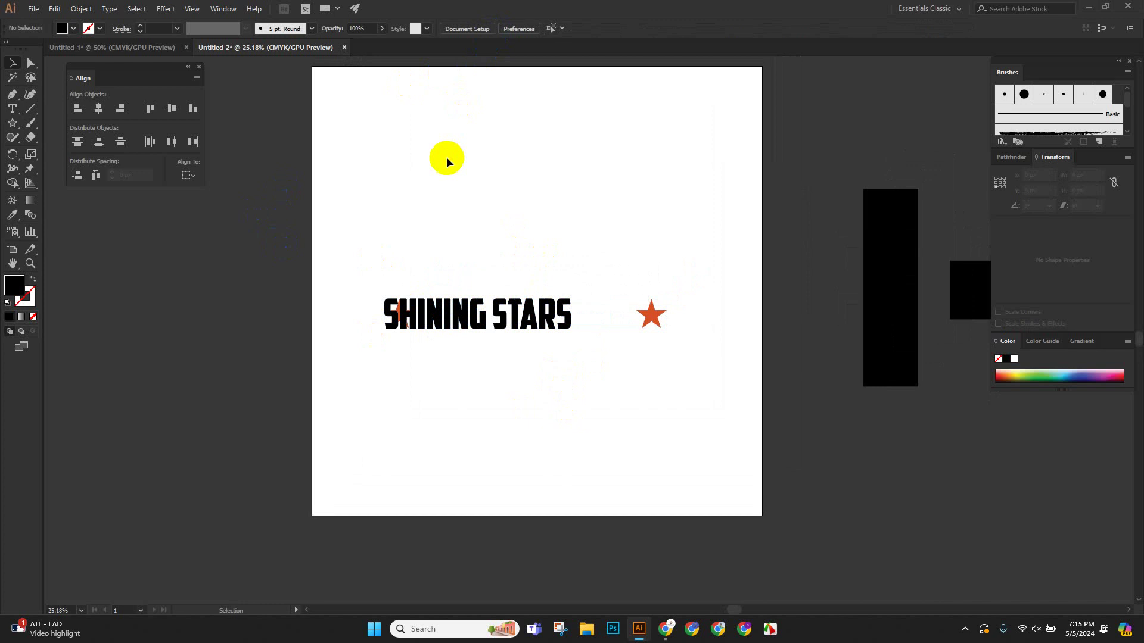
pyautogui.hotkey('ctrl', 'z')
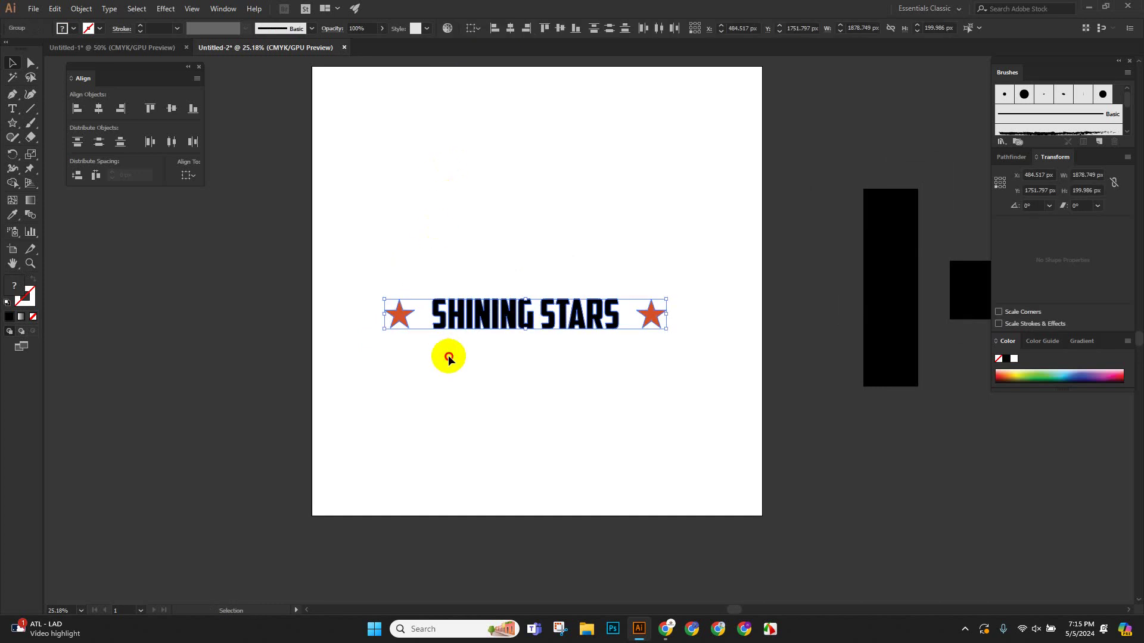
pyautogui.click(448, 355)
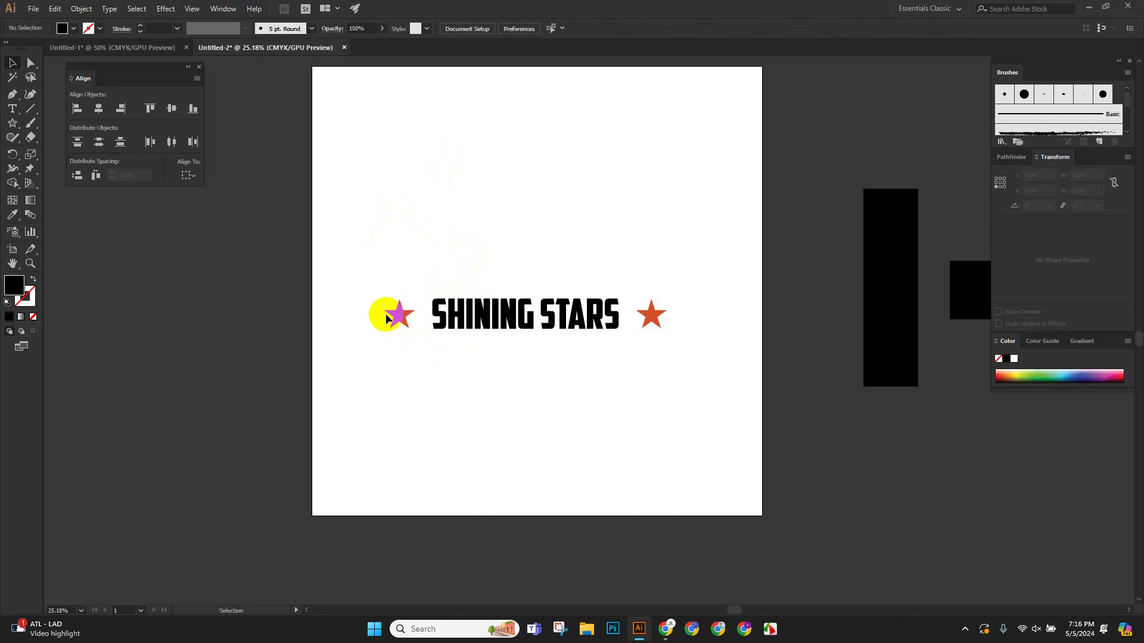
# Align the text and the star group by their right edges and by their bottom edges, and deselect them.
pyautogui.moveTo(490, 226); pyautogui.dragTo(618, 366)
pyautogui.moveTo(566, 214); pyautogui.dragTo(724, 335)
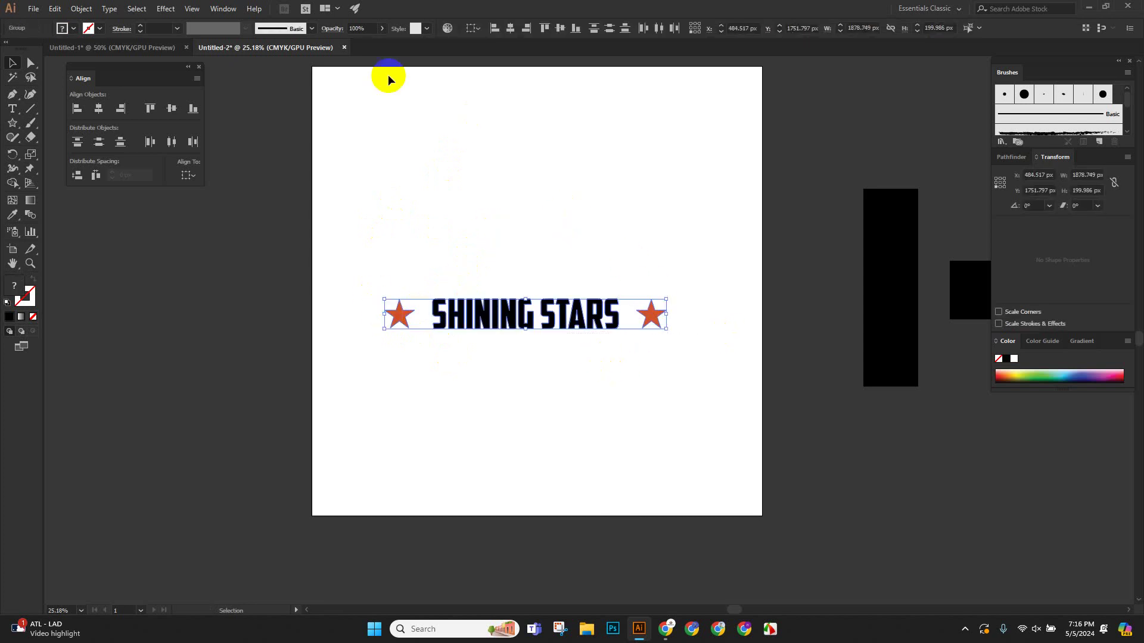
pyautogui.click(528, 29)
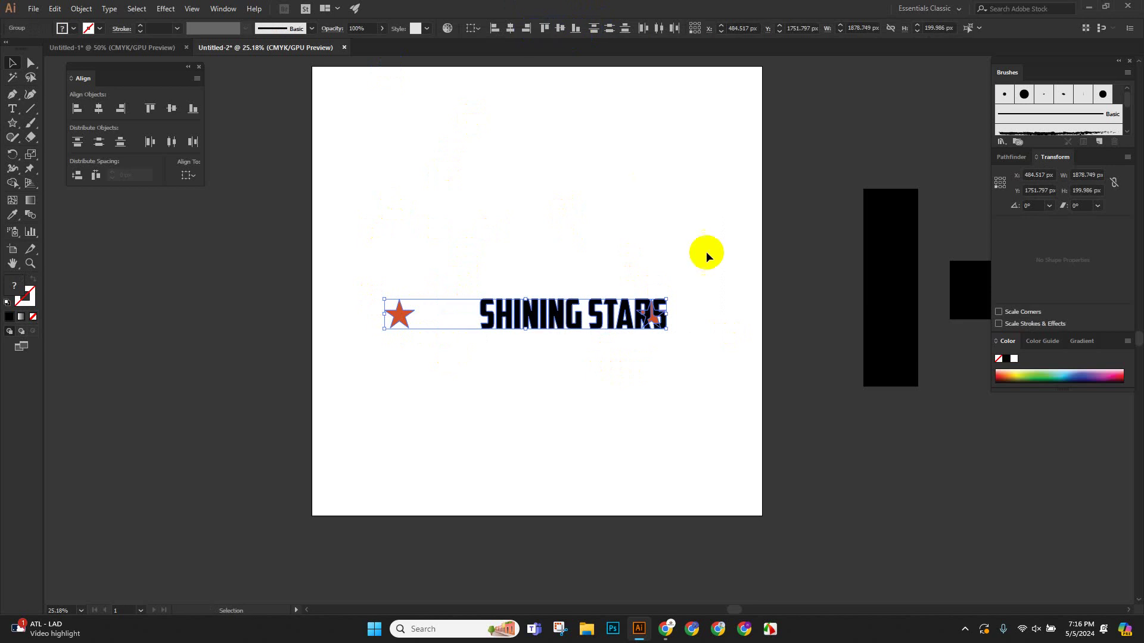
pyautogui.click(667, 241)
pyautogui.moveTo(511, 238); pyautogui.dragTo(726, 396)
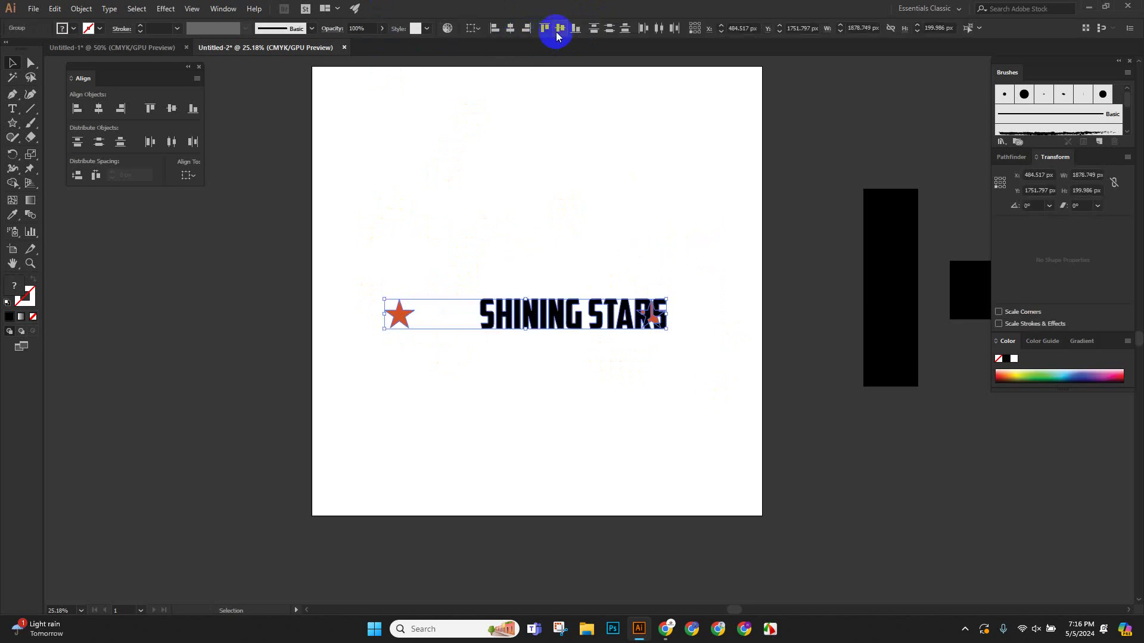
pyautogui.click(576, 31)
pyautogui.click(549, 270)
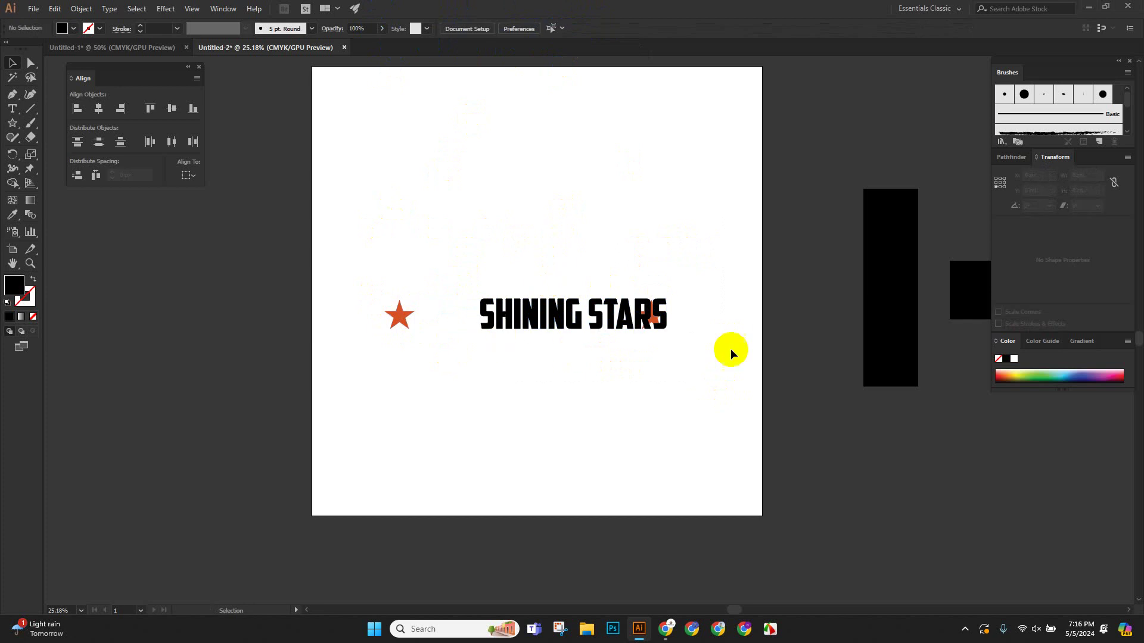
# Examine up close how the bottom edges of the overlapping star and the letters of STARS line up.
pyautogui.scroll(10, 673, 321)
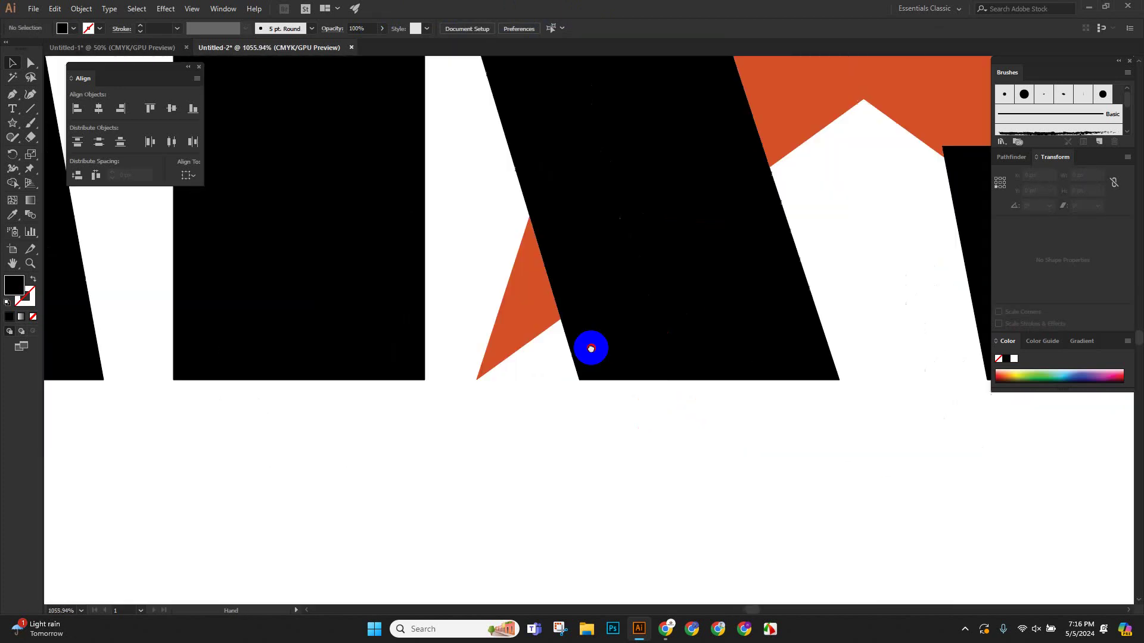
pyautogui.moveTo(591, 349); pyautogui.dragTo(590, 348)
pyautogui.click(576, 372)
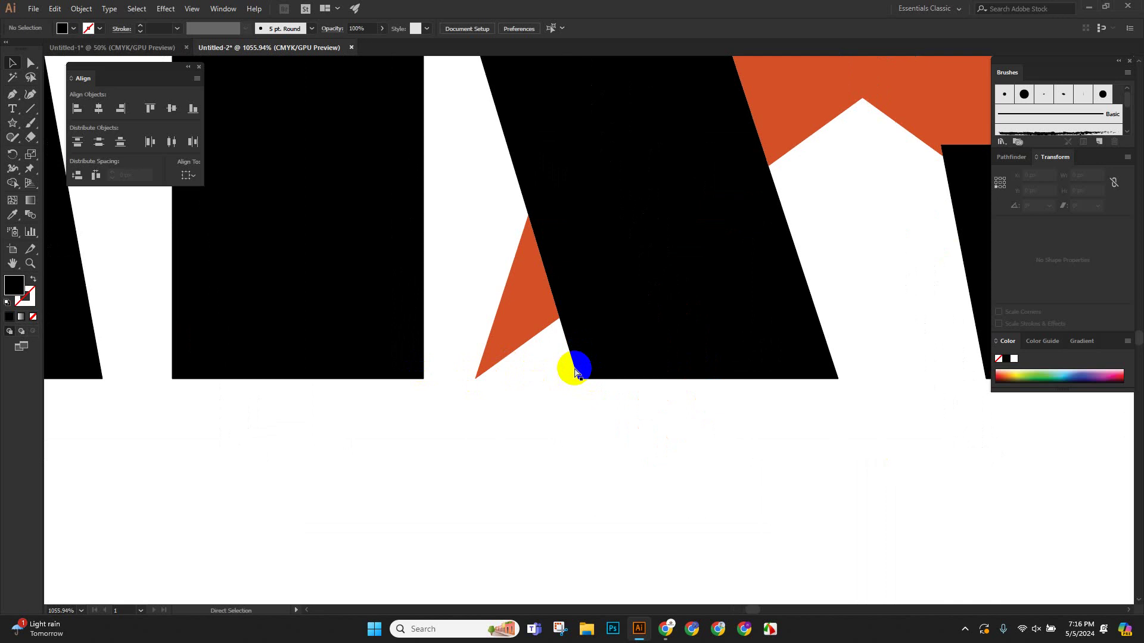
pyautogui.scroll(-2, 576, 373)
pyautogui.scroll(-3, 574, 373)
pyautogui.scroll(-2, 575, 373)
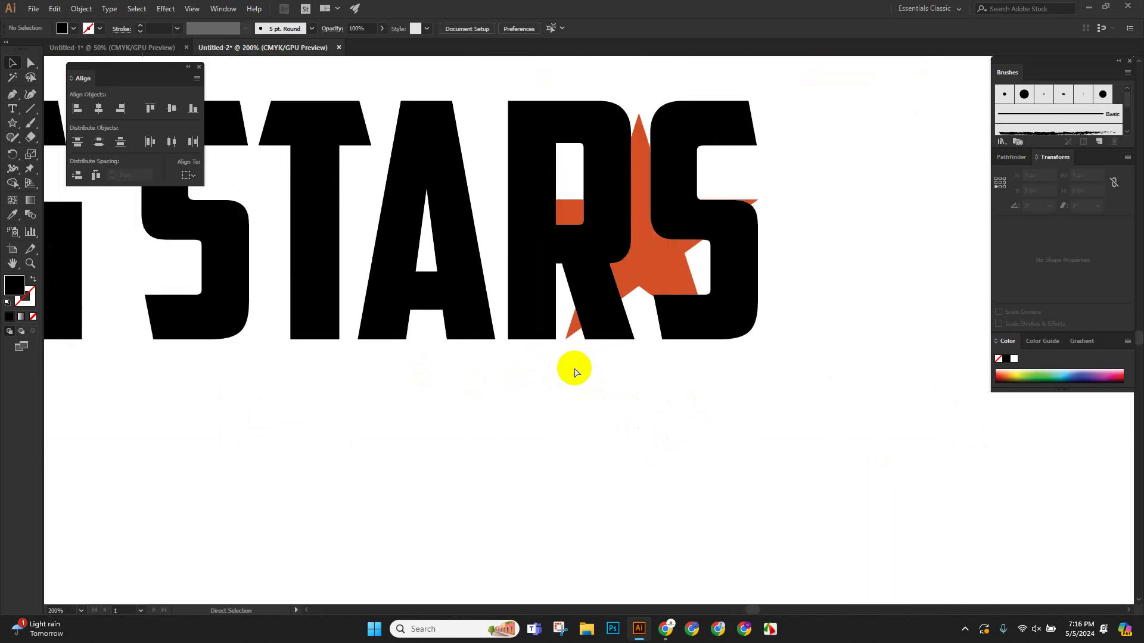
pyautogui.scroll(-1, 575, 373)
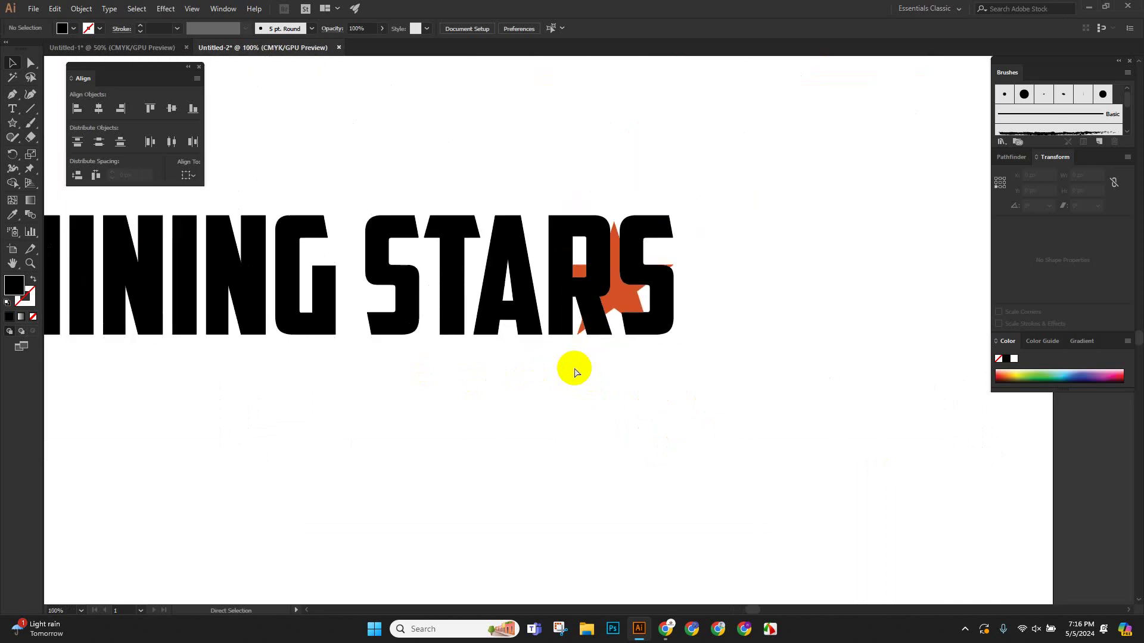
pyautogui.scroll(-4, 575, 371)
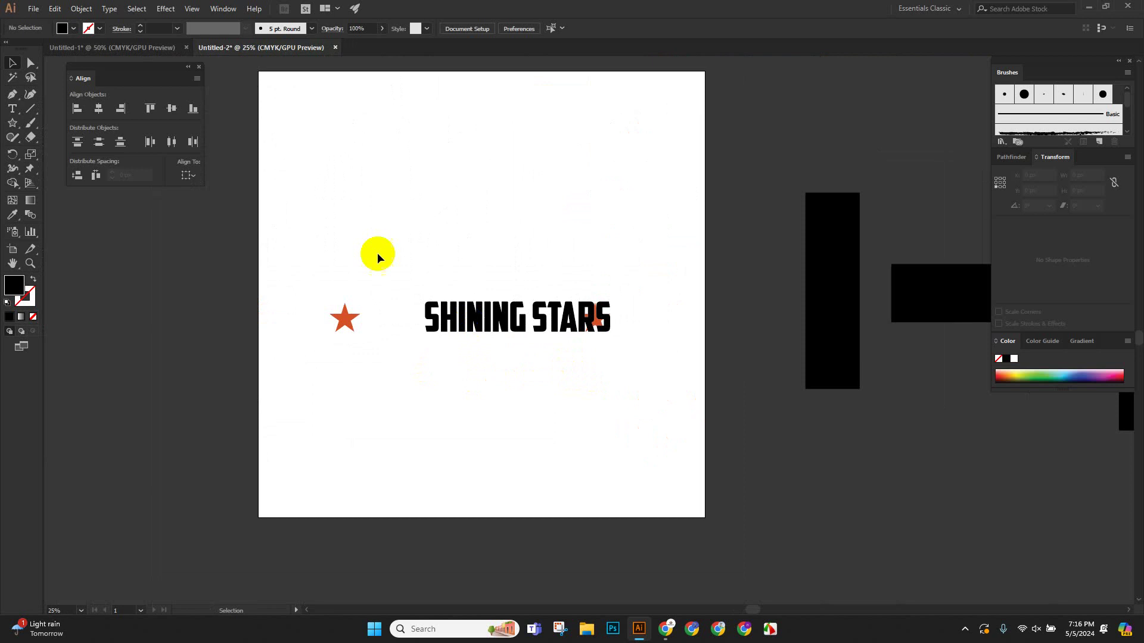
# Delete the text and star group, and undo back to the horizontally centered arrangement.
pyautogui.moveTo(316, 225); pyautogui.dragTo(599, 452)
pyautogui.press('Delete')
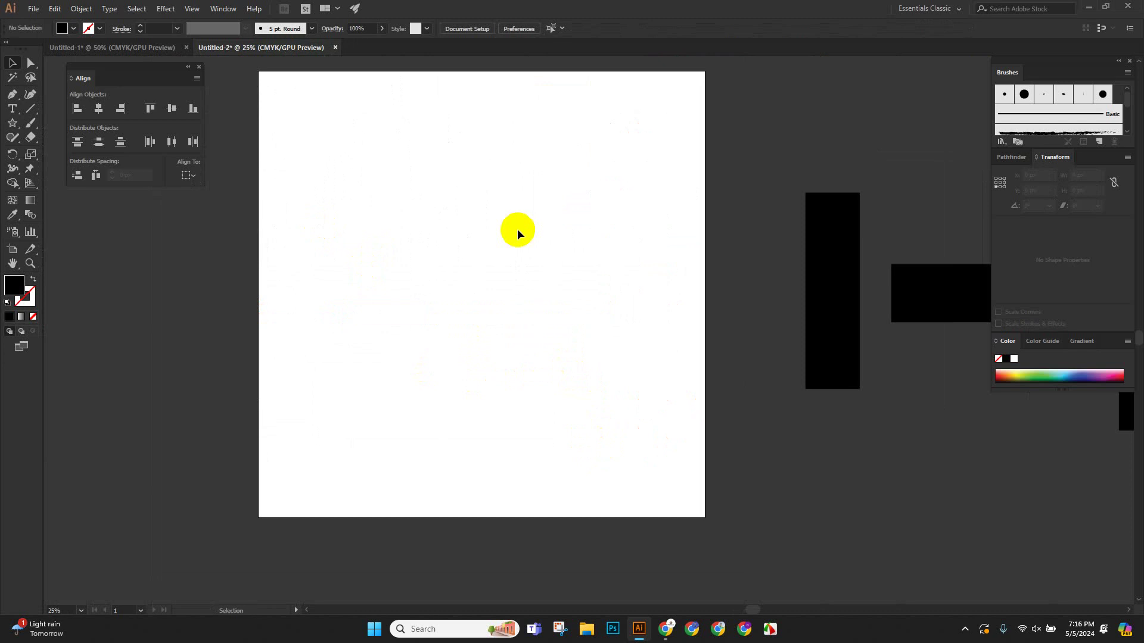
pyautogui.press('a')
pyautogui.hotkey('ctrl', '0')
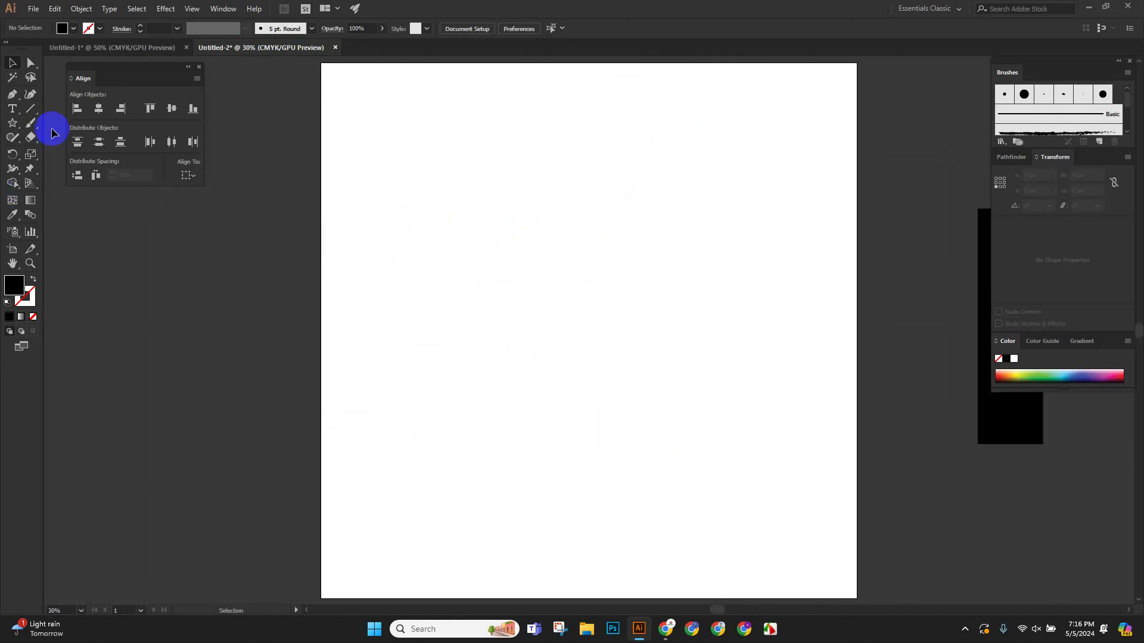
pyautogui.hotkey('ctrl', 'a')
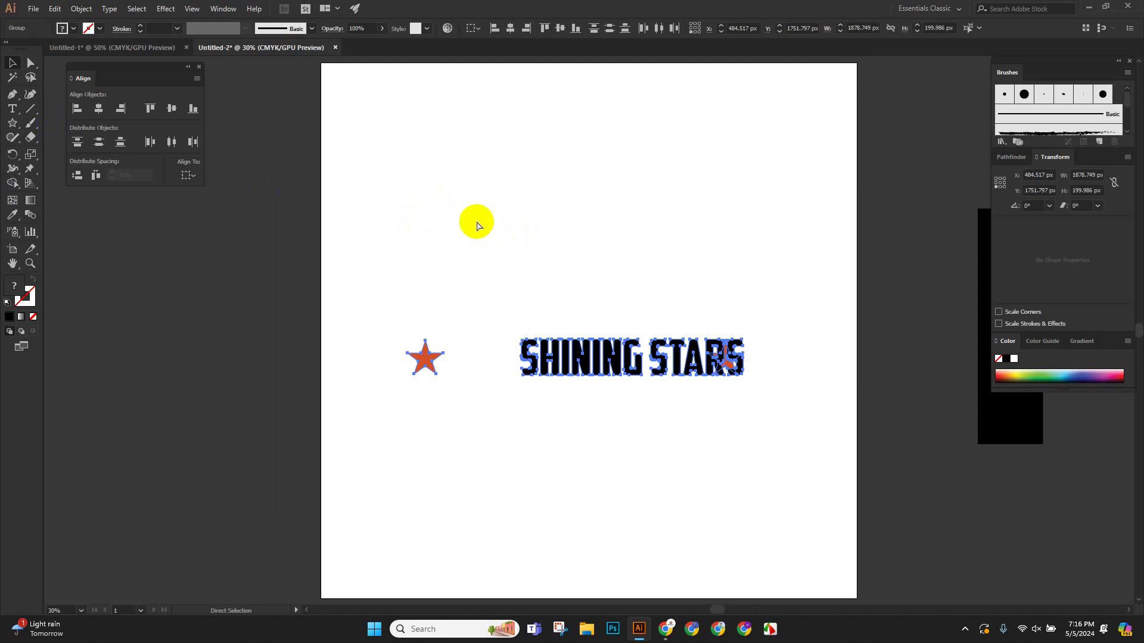
pyautogui.press('v')
pyautogui.click(477, 225)
pyautogui.scroll(3, 650, 396)
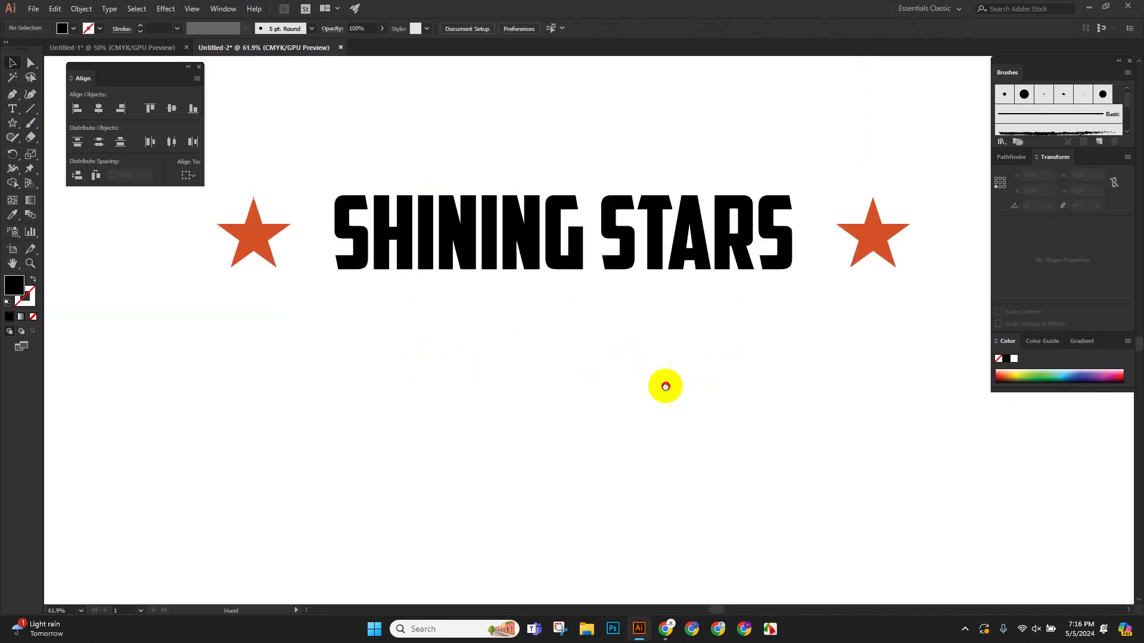
# Delete the star group and reposition the SHINING STARS text on the artboard.
pyautogui.click(799, 330)
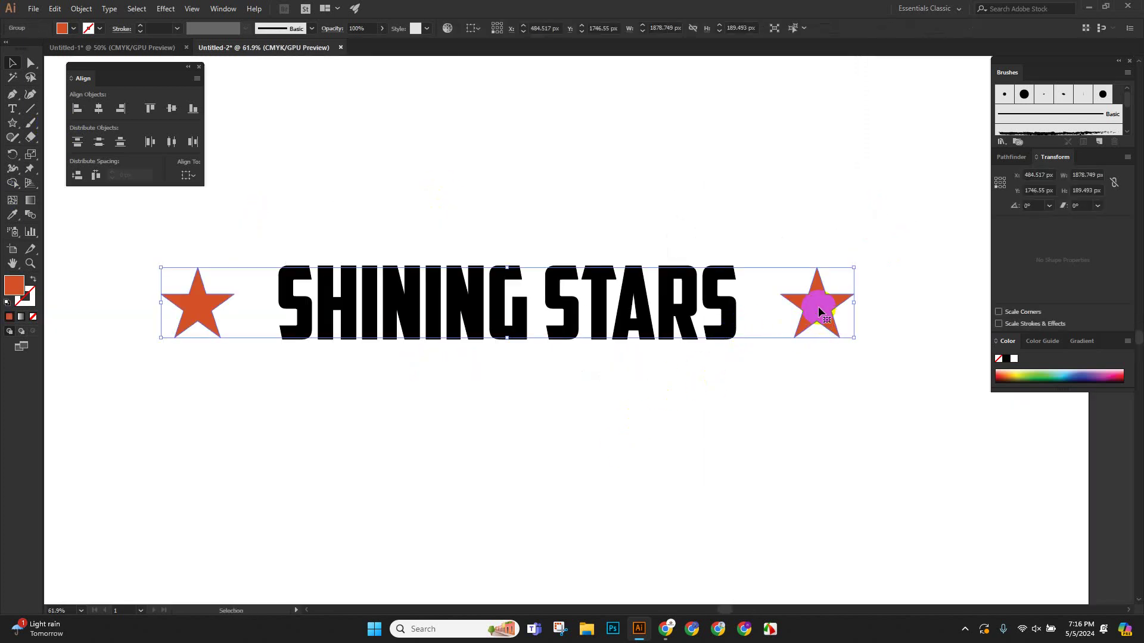
pyautogui.press('Delete')
pyautogui.moveTo(498, 306); pyautogui.dragTo(504, 283)
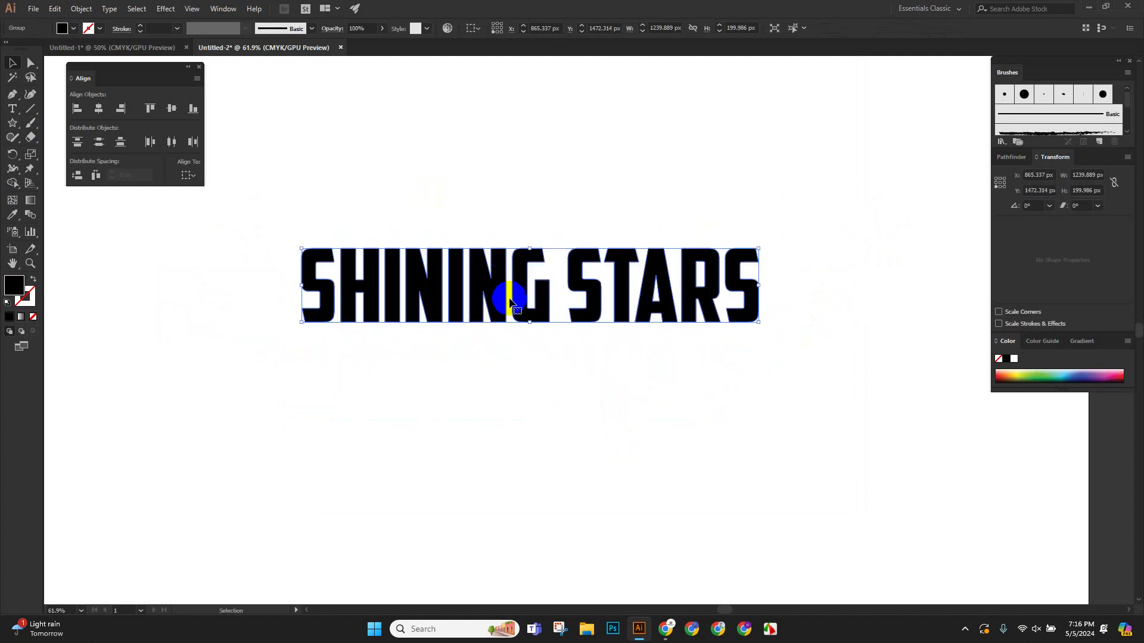
pyautogui.click(541, 420)
pyautogui.hotkey('ctrl', 'z')
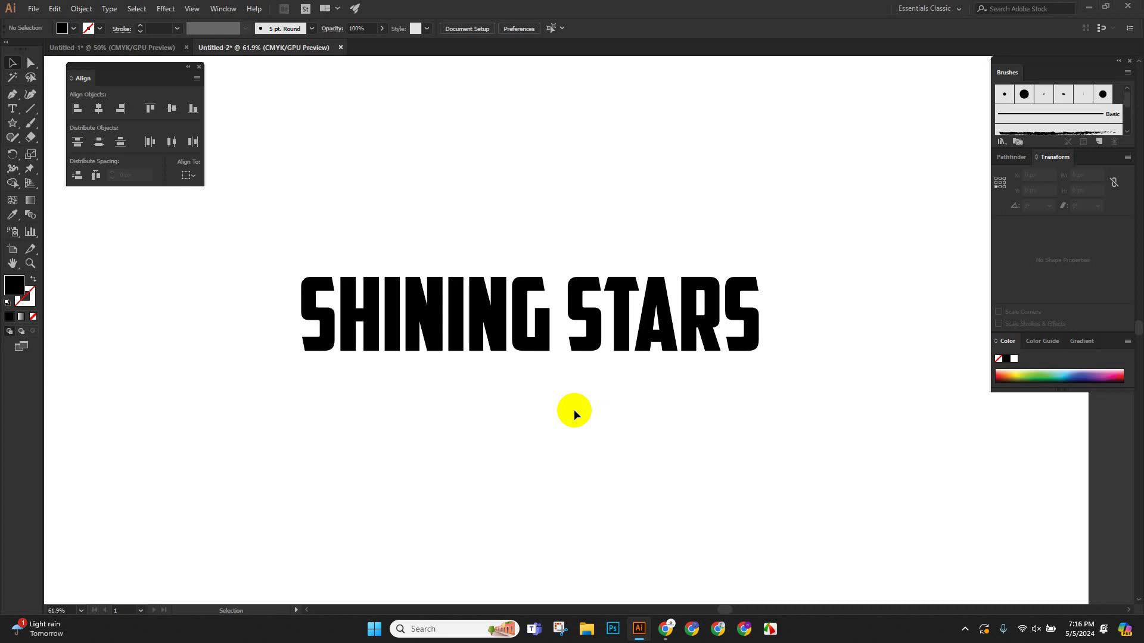
# Try rotating the grouped text and filling it with olive green, undoing both changes.
pyautogui.moveTo(524, 309); pyautogui.dragTo(535, 262)
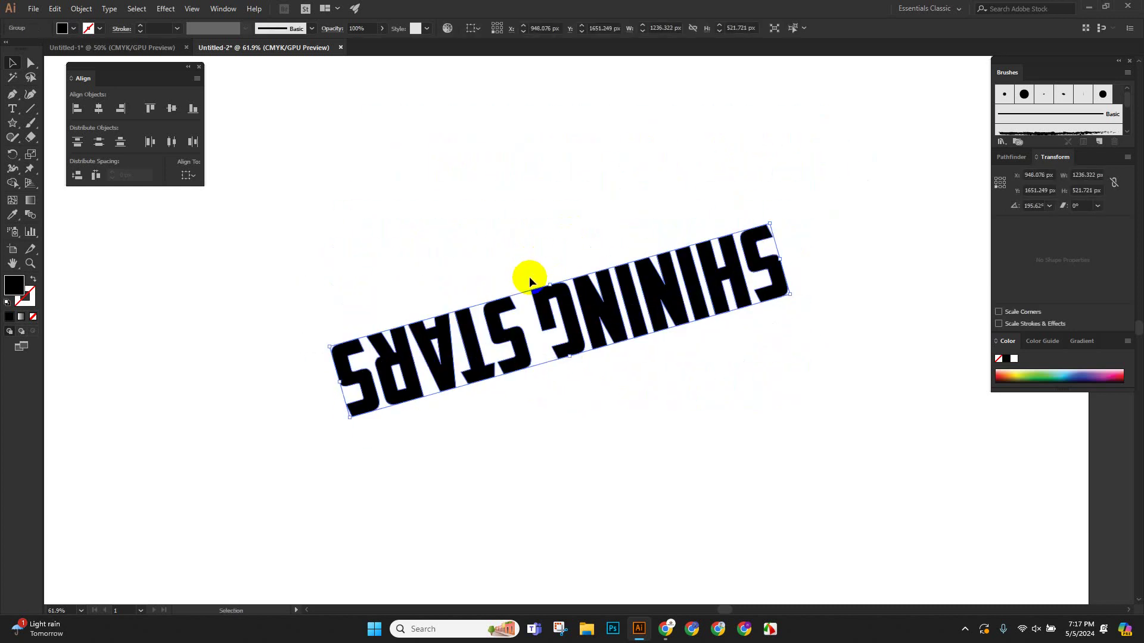
pyautogui.hotkey('ctrl', 'z')
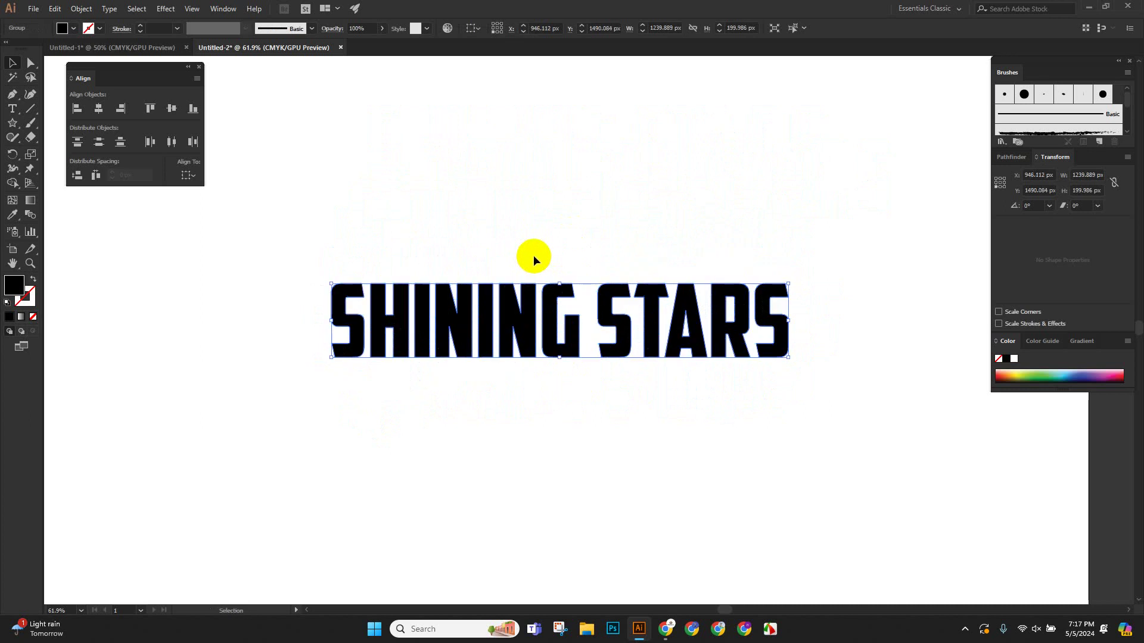
pyautogui.click(1019, 374)
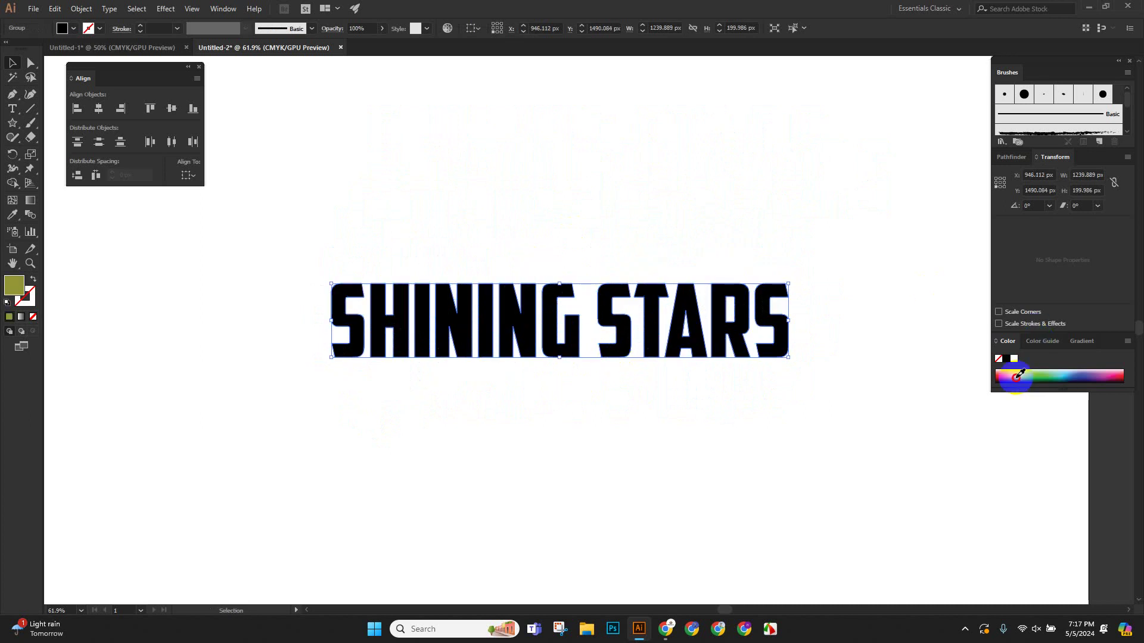
pyautogui.click(758, 408)
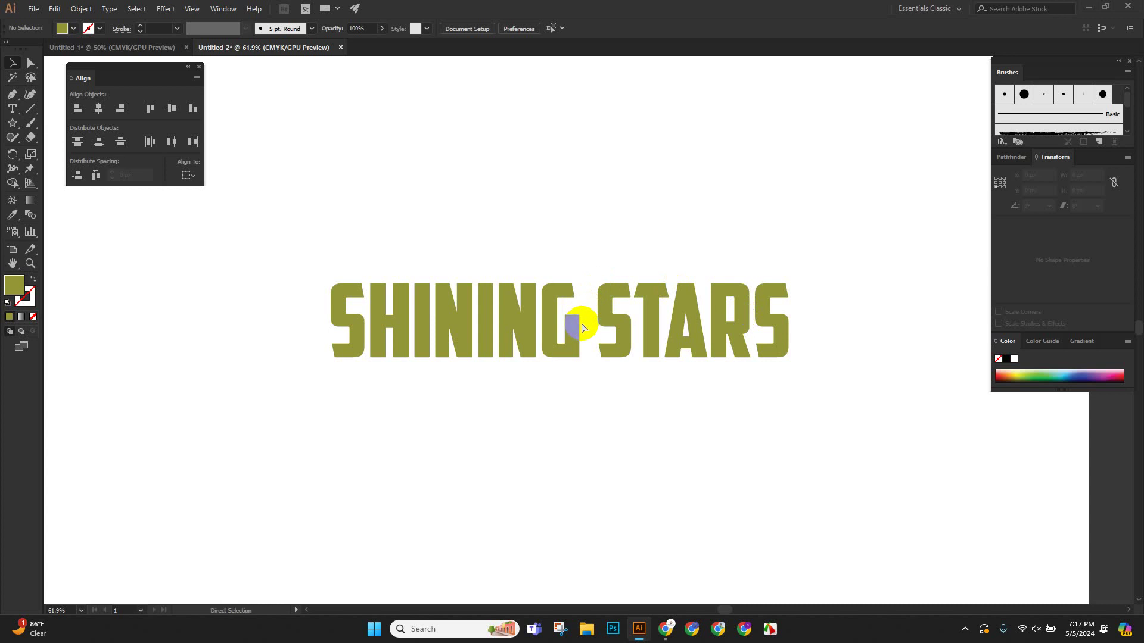
pyautogui.hotkey('ctrl', 'z')
# Ungroup the SHINING STARS lettering into separate letters and deselect them.
pyautogui.click(81, 8)
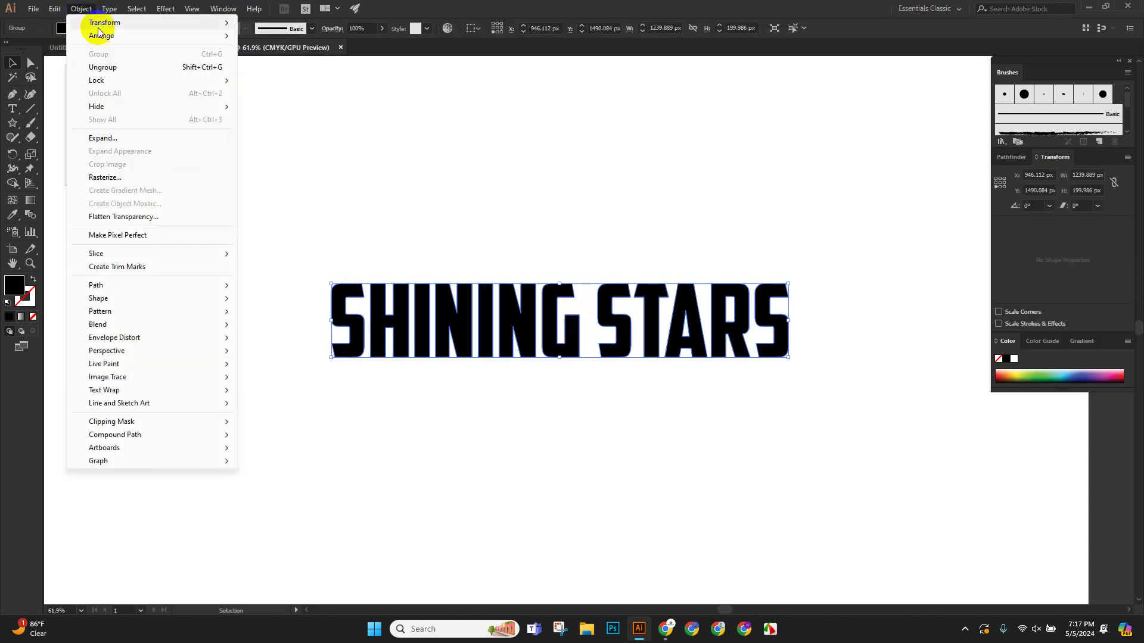
pyautogui.click(128, 69)
pyautogui.click(553, 223)
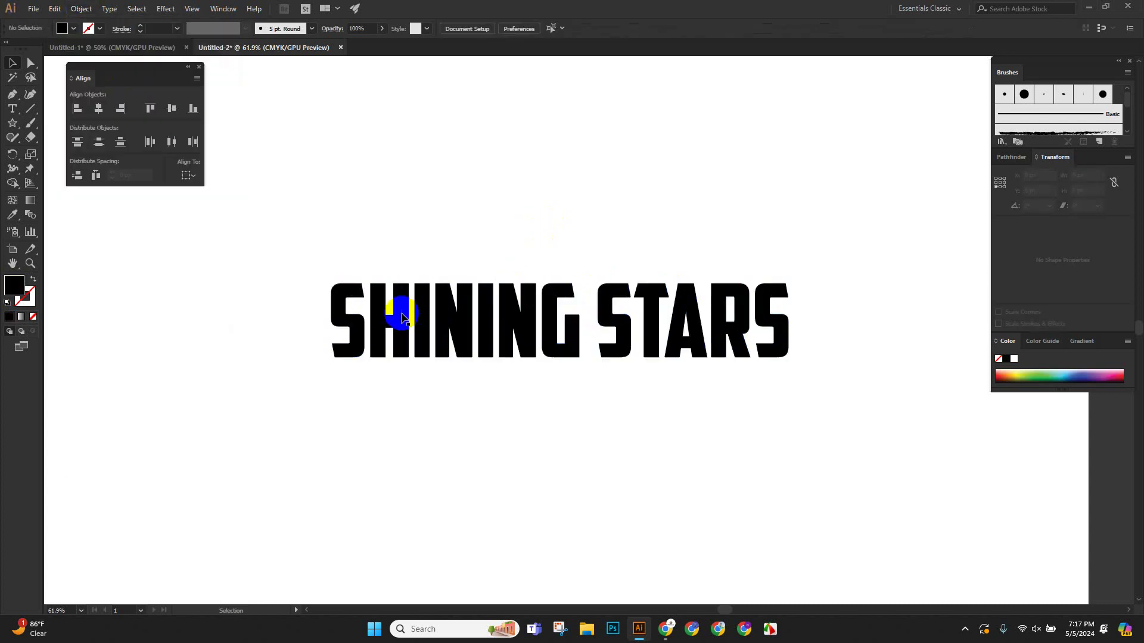
# Fill the letter H of SHINING with orange-red and deselect it.
pyautogui.click(402, 315)
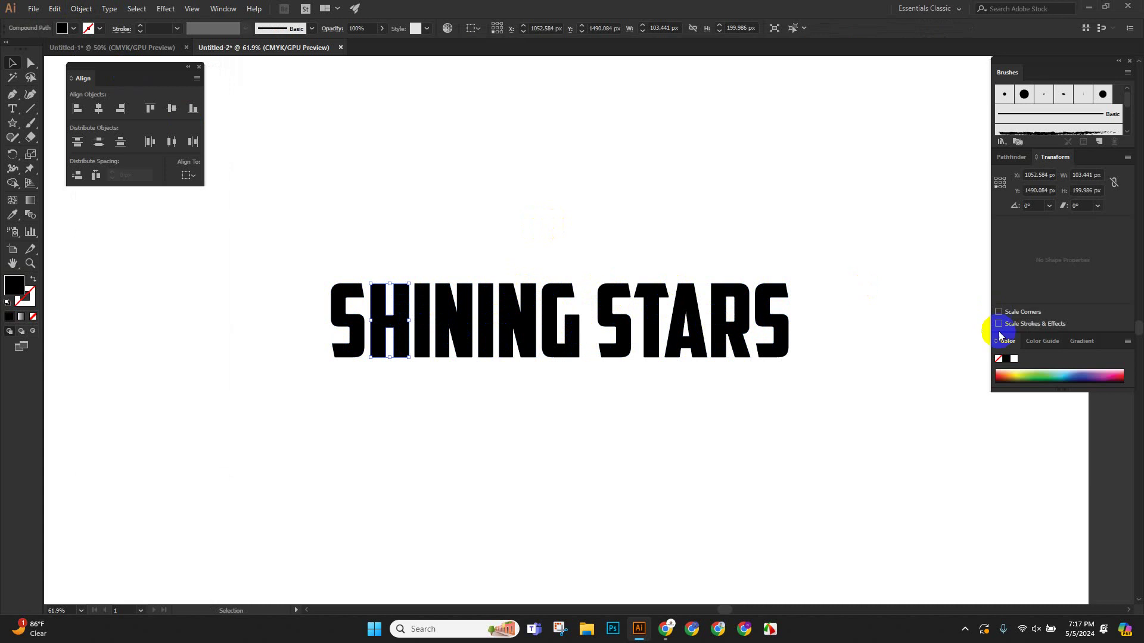
pyautogui.click(1001, 372)
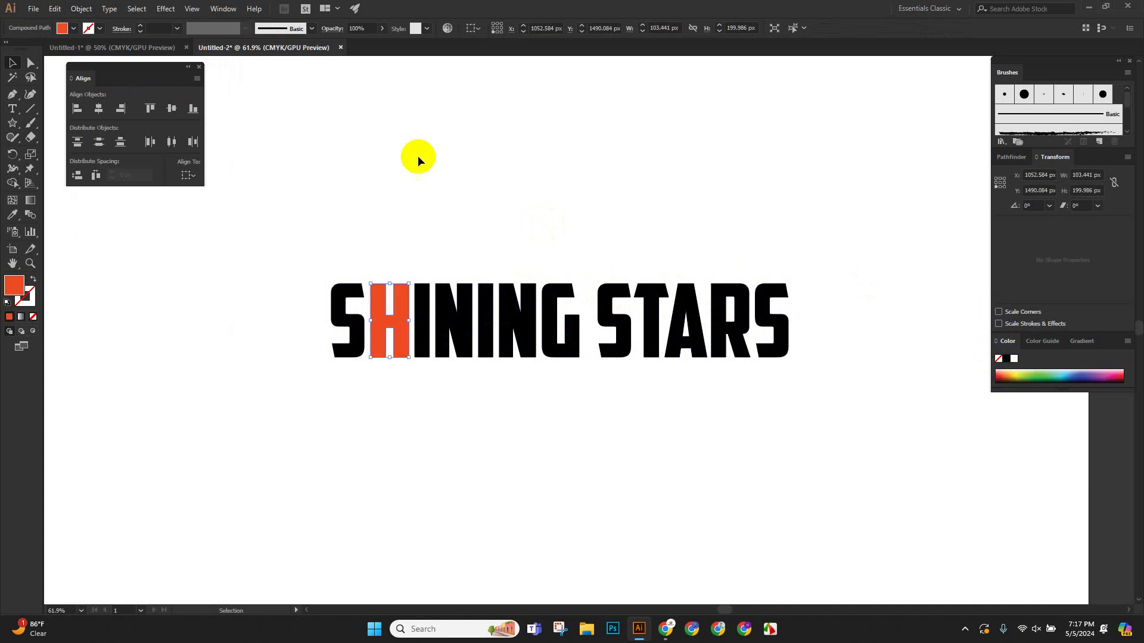
pyautogui.click(392, 136)
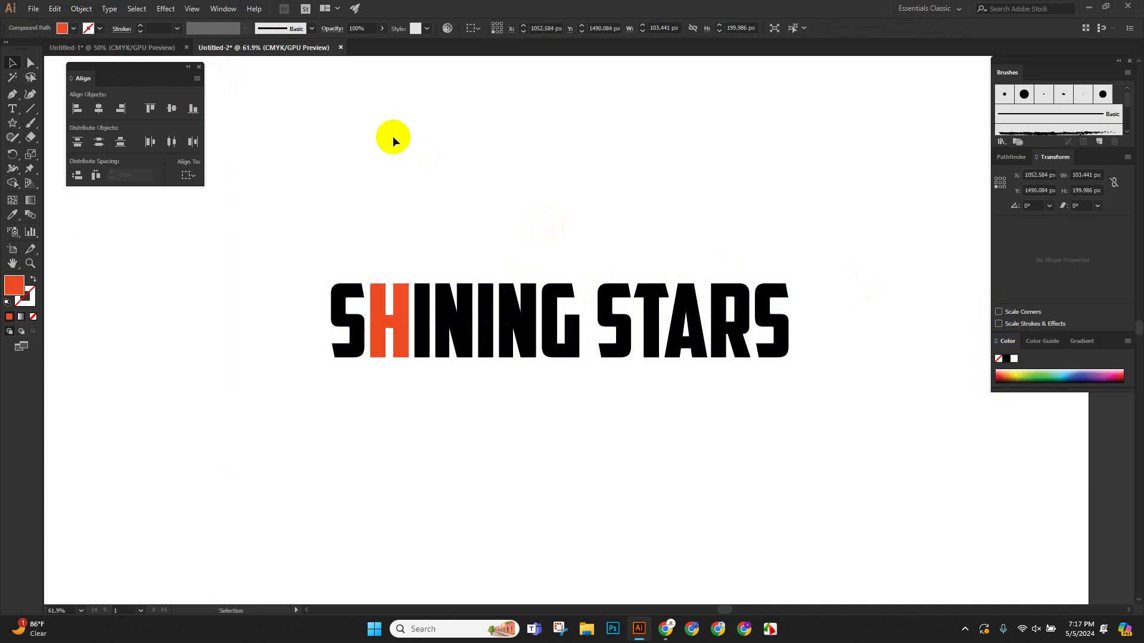
# Fill the first letter N of SHINING with green and deselect it.
pyautogui.click(441, 299)
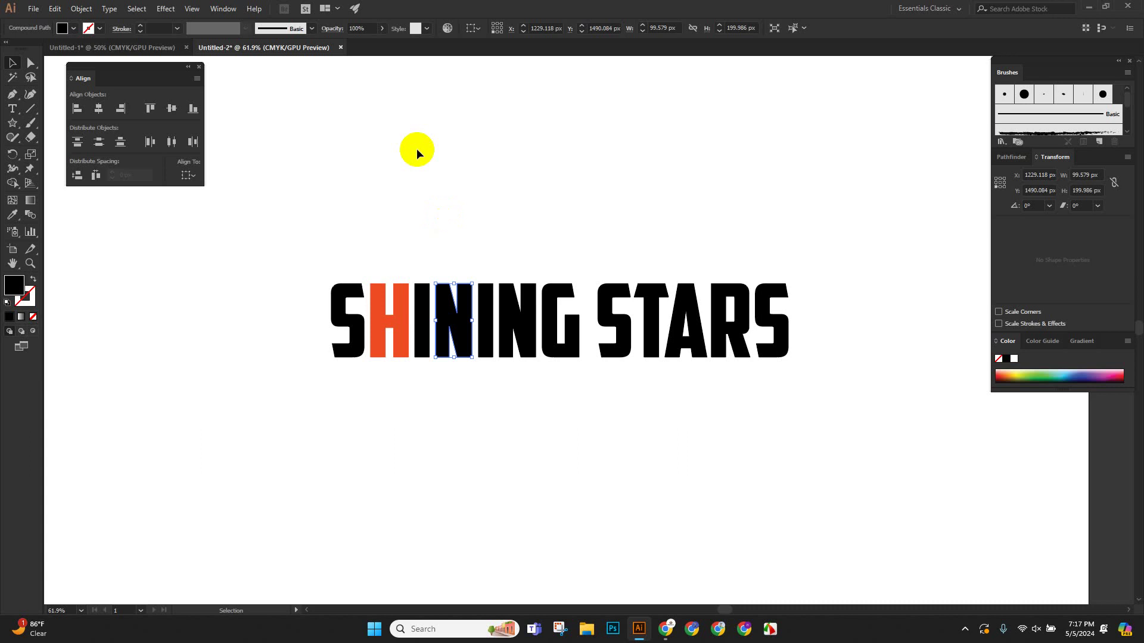
pyautogui.click(1047, 376)
pyautogui.click(564, 242)
# Move the I, S, H and first N of SHINING out of the word, each to its own empty spot on the artboard.
pyautogui.click(423, 311)
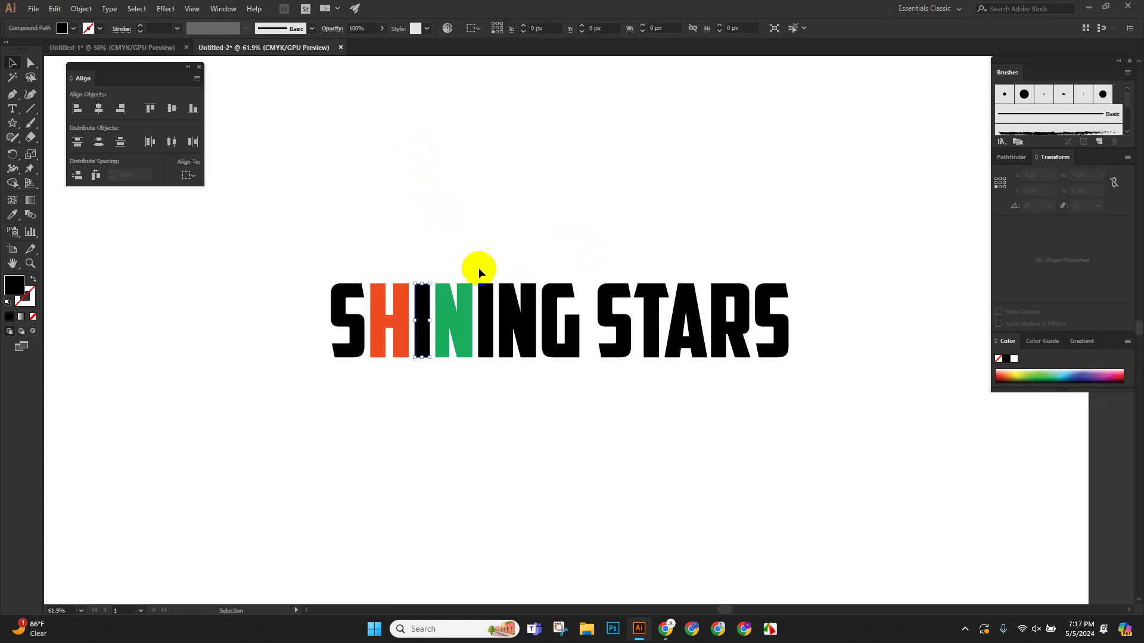
pyautogui.click(491, 242)
pyautogui.moveTo(422, 322); pyautogui.dragTo(405, 390)
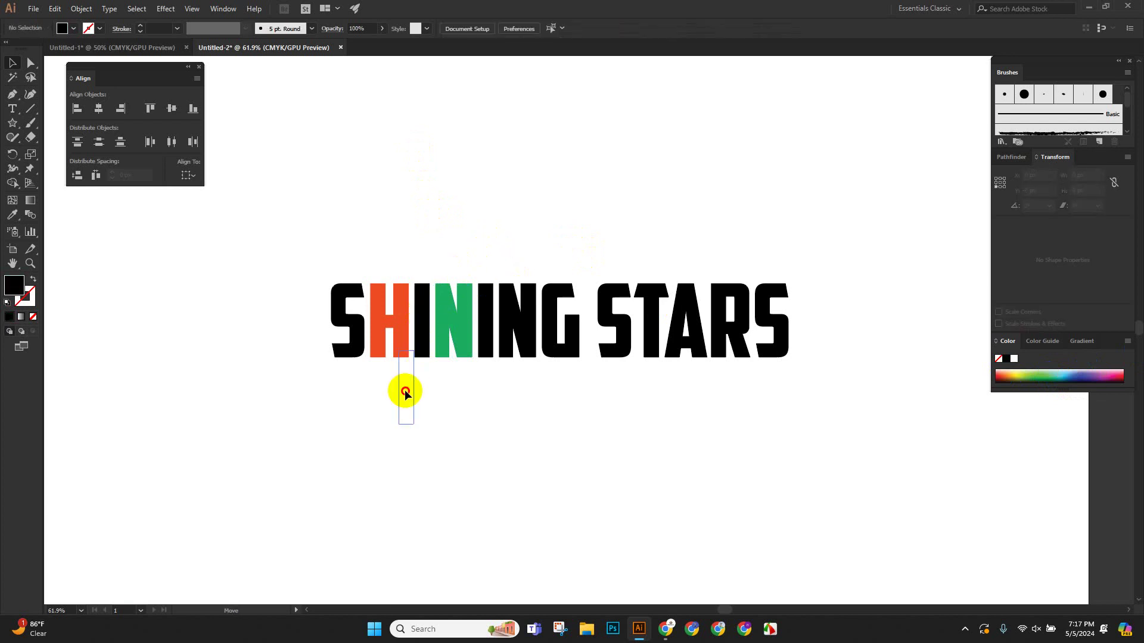
pyautogui.moveTo(184, 388); pyautogui.dragTo(185, 389)
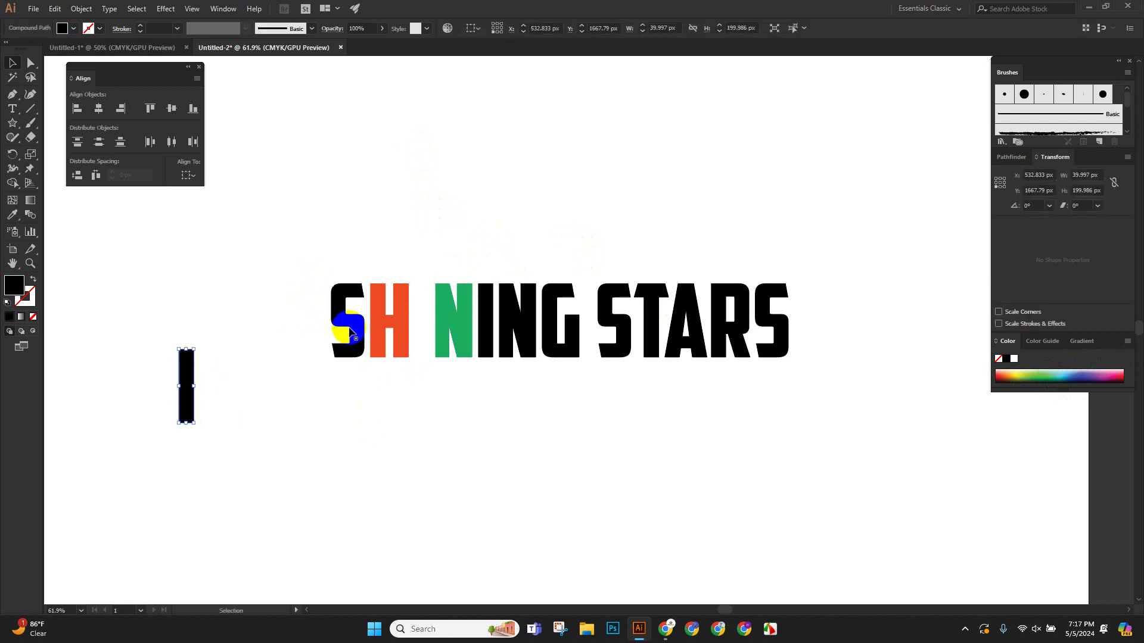
pyautogui.moveTo(348, 326); pyautogui.dragTo(357, 224)
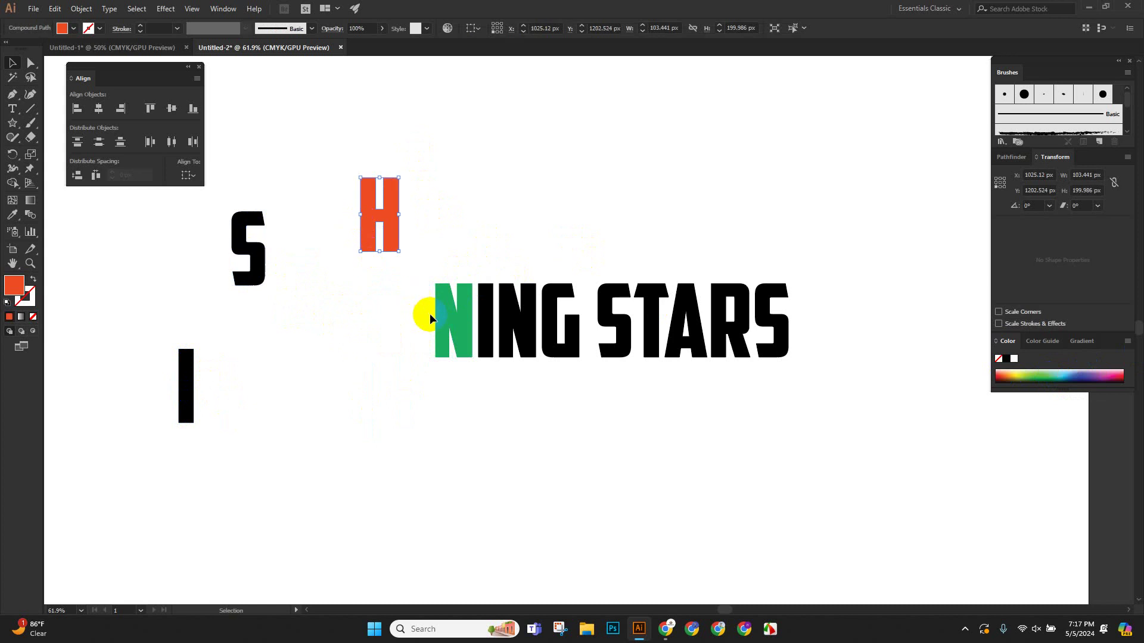
pyautogui.moveTo(451, 320); pyautogui.dragTo(529, 220)
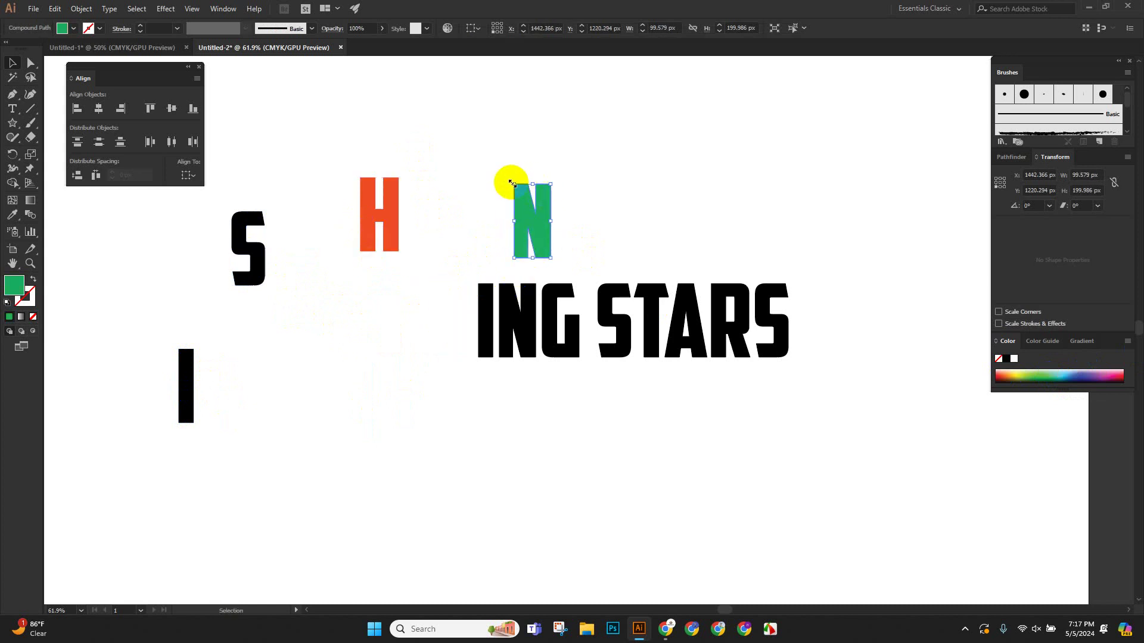
# Enlarge the green N proportionally to about 513 × 1031 px and place it above the remaining ING STARS letters.
pyautogui.scroll(3, 567, 292)
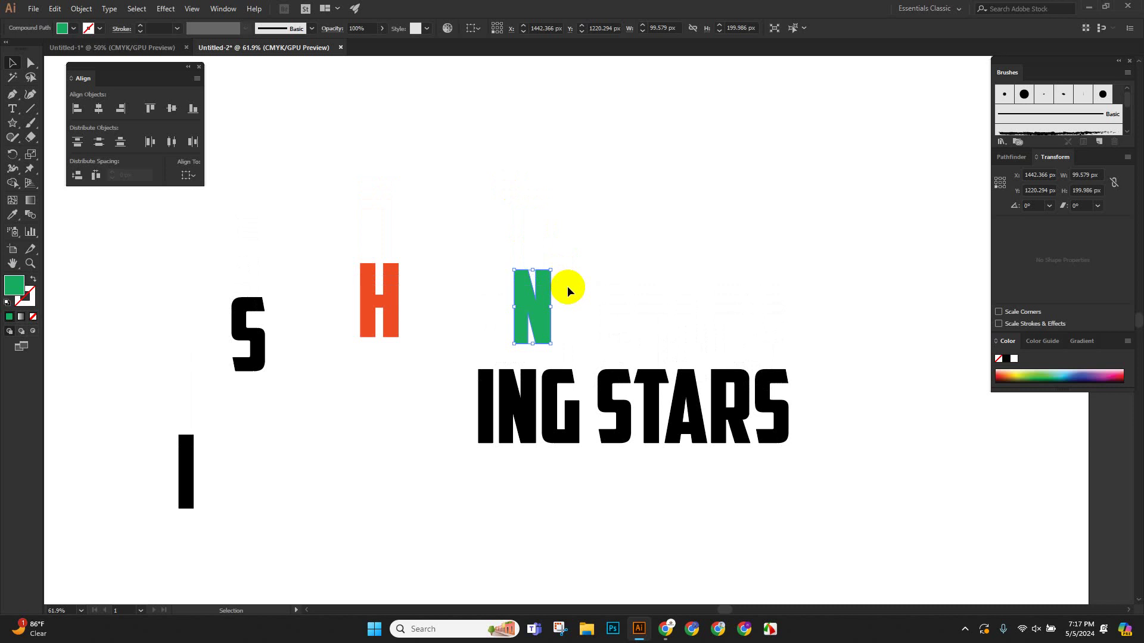
pyautogui.scroll(3, 567, 288)
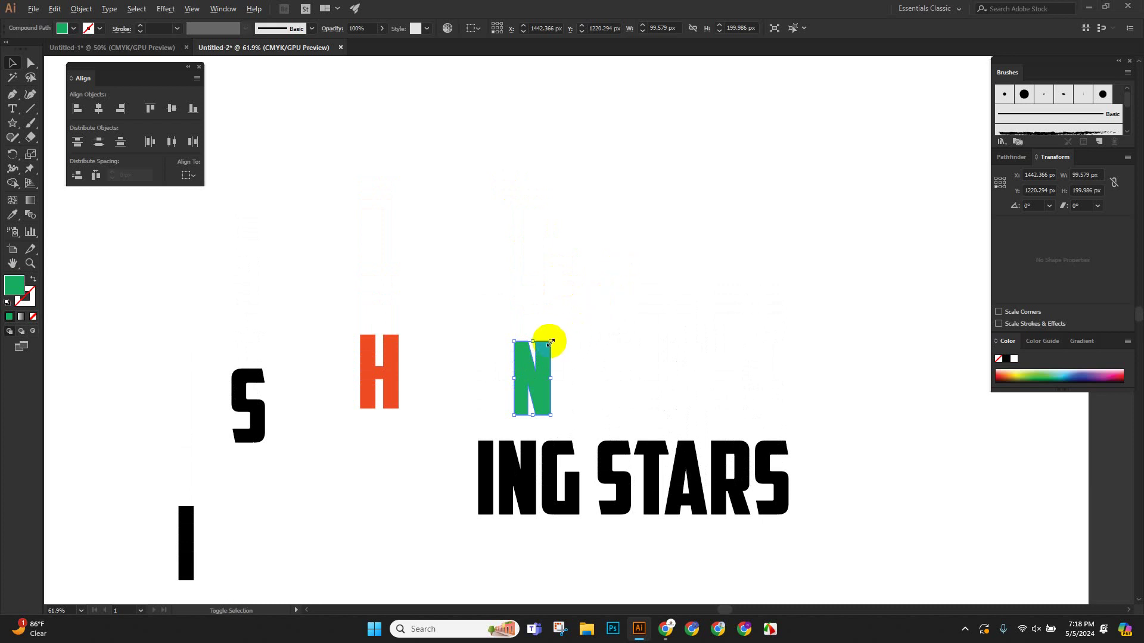
pyautogui.moveTo(551, 342); pyautogui.dragTo(751, 194)
pyautogui.scroll(-5, 759, 221)
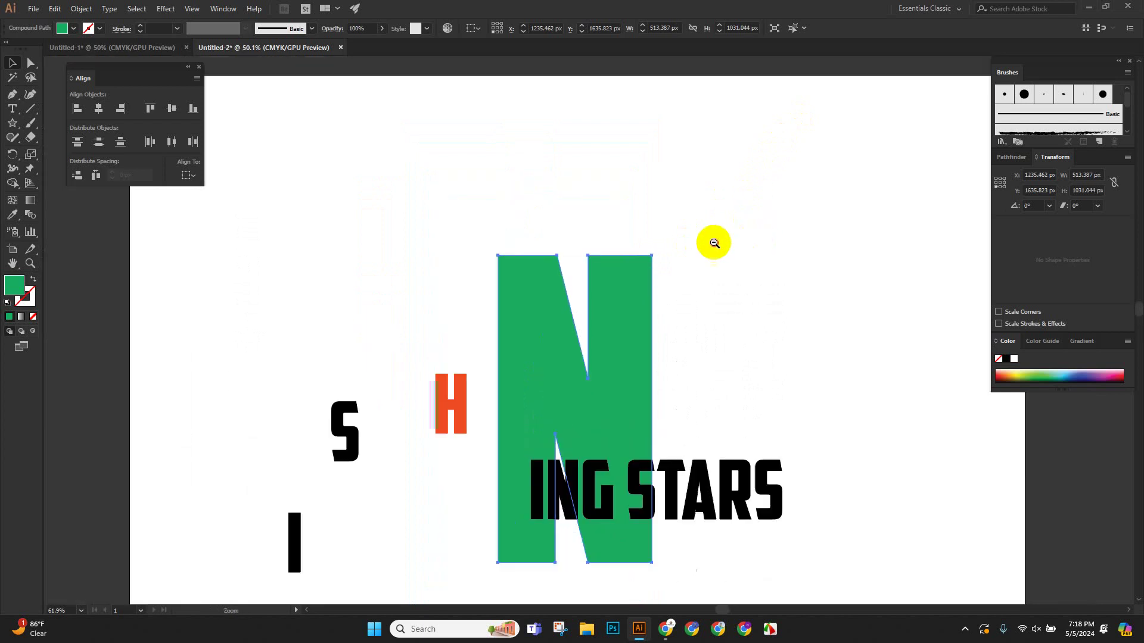
pyautogui.moveTo(621, 306); pyautogui.dragTo(627, 307)
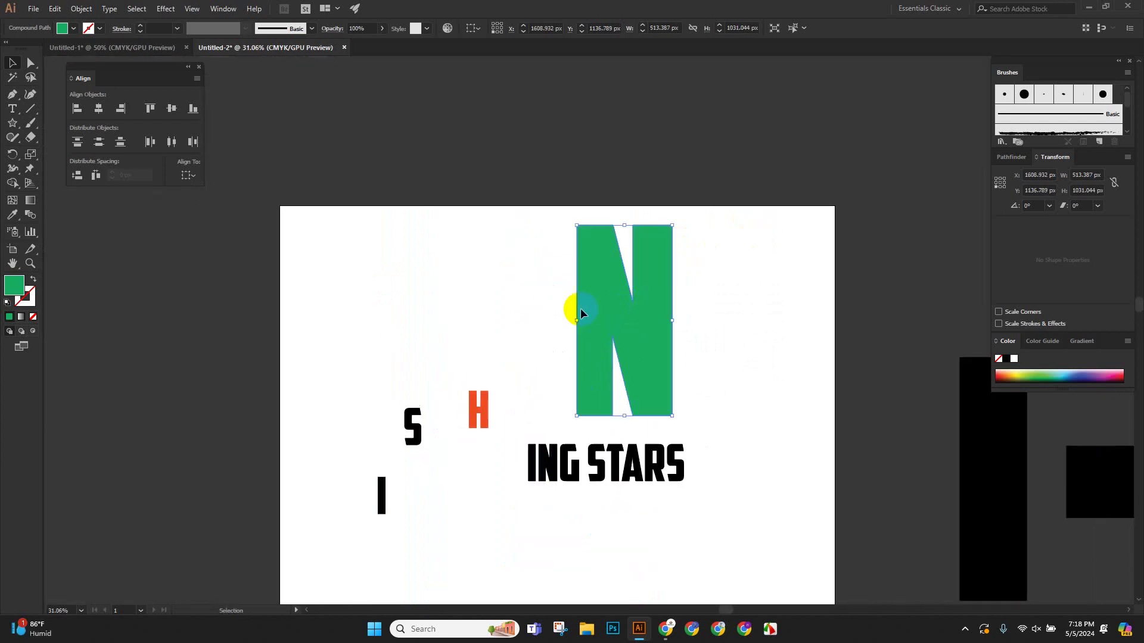
# Try stretching the S only in width and enlarging it proportionally from one corner, undoing both changes.
pyautogui.scroll(-5, 551, 295)
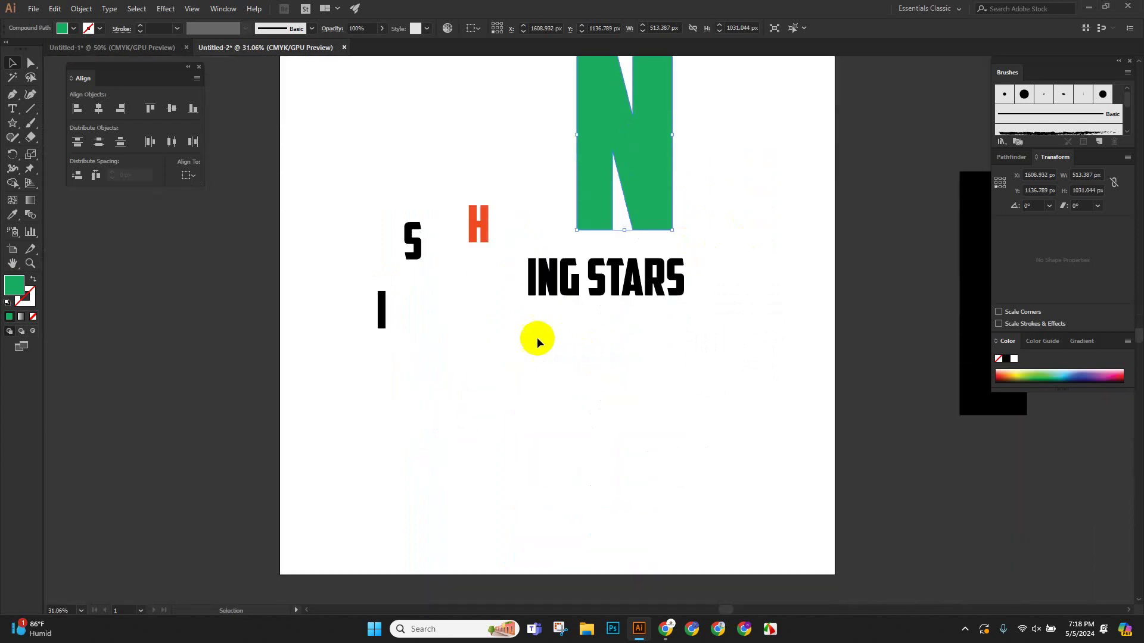
pyautogui.scroll(4, 537, 337)
pyautogui.scroll(-2, 515, 398)
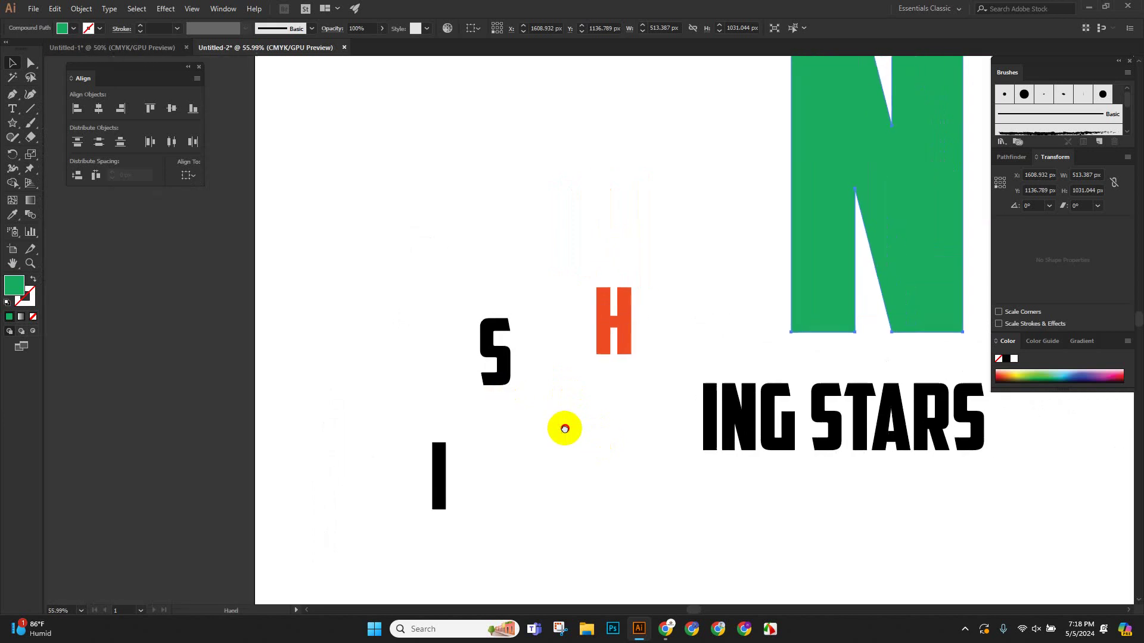
pyautogui.click(423, 378)
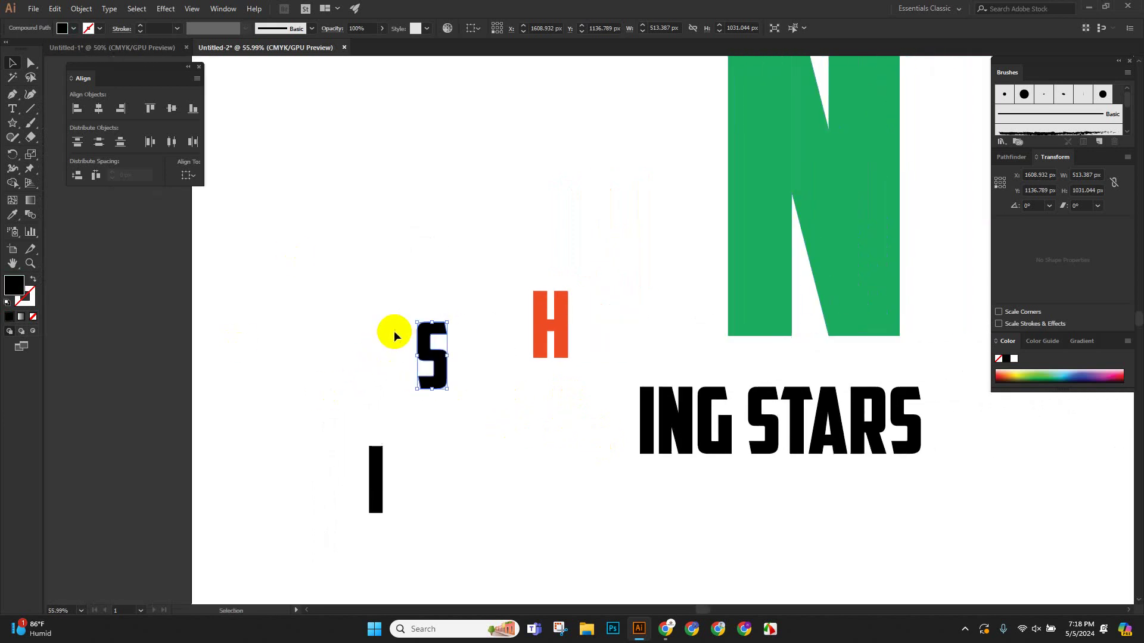
pyautogui.moveTo(419, 358); pyautogui.dragTo(298, 343)
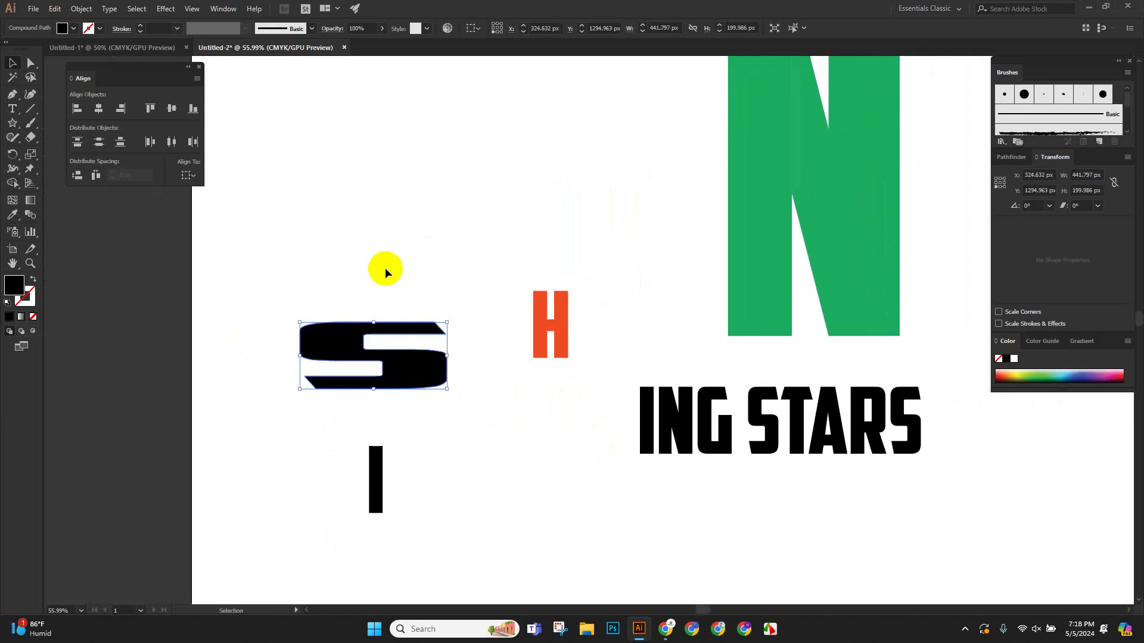
pyautogui.click(392, 261)
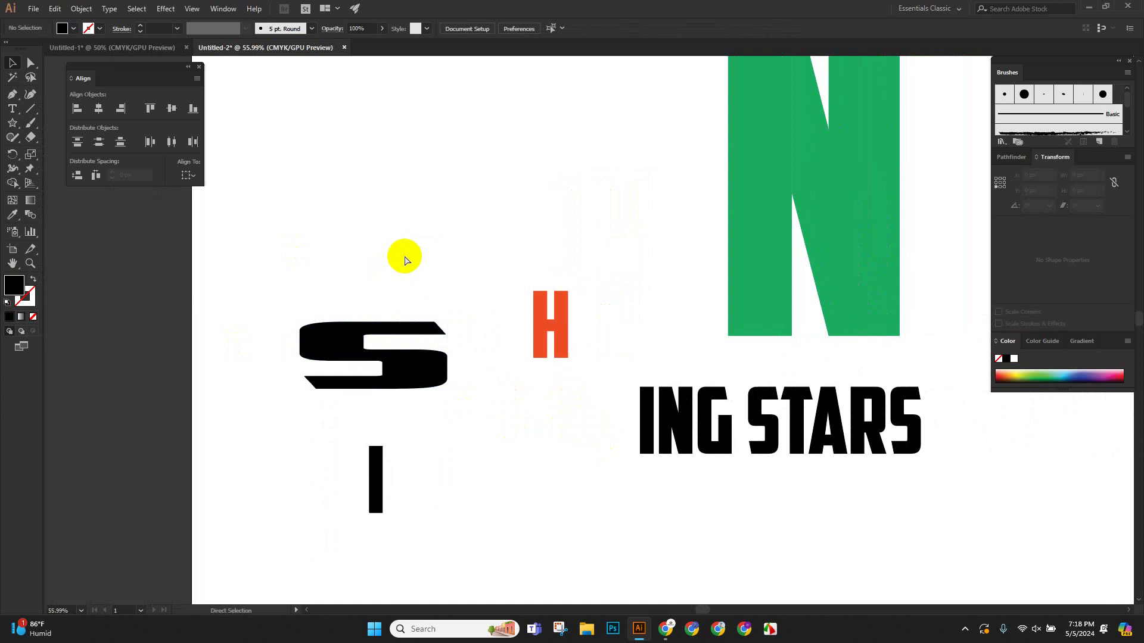
pyautogui.hotkey('ctrl', 'z')
pyautogui.hotkey('ctrl', 'z')
pyautogui.moveTo(417, 322); pyautogui.dragTo(288, 180)
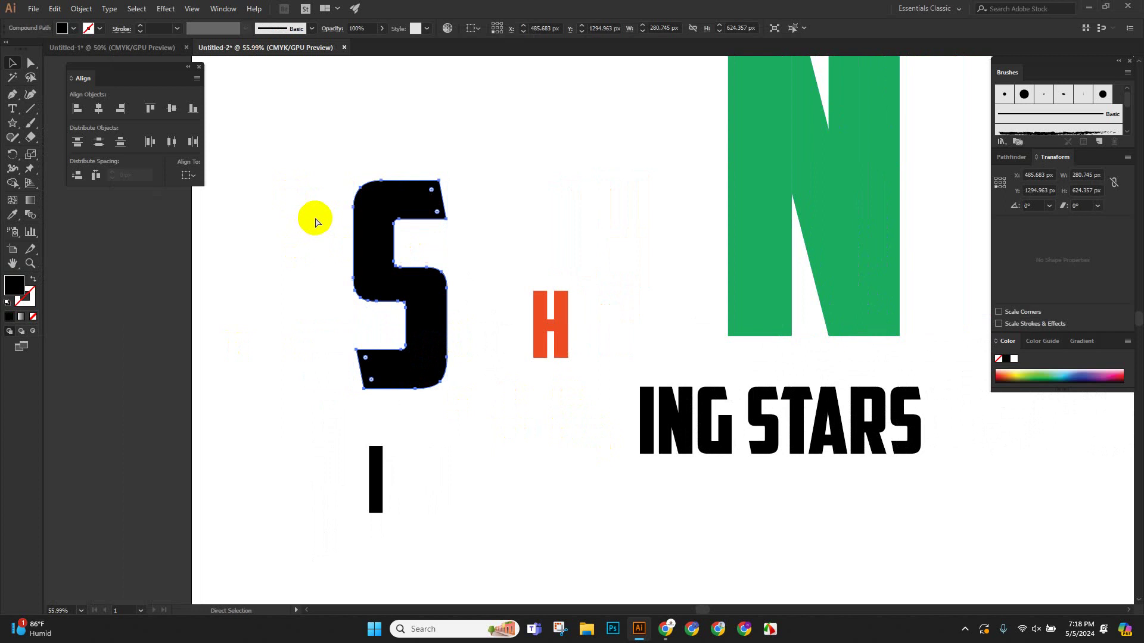
pyautogui.hotkey('ctrl', 'z')
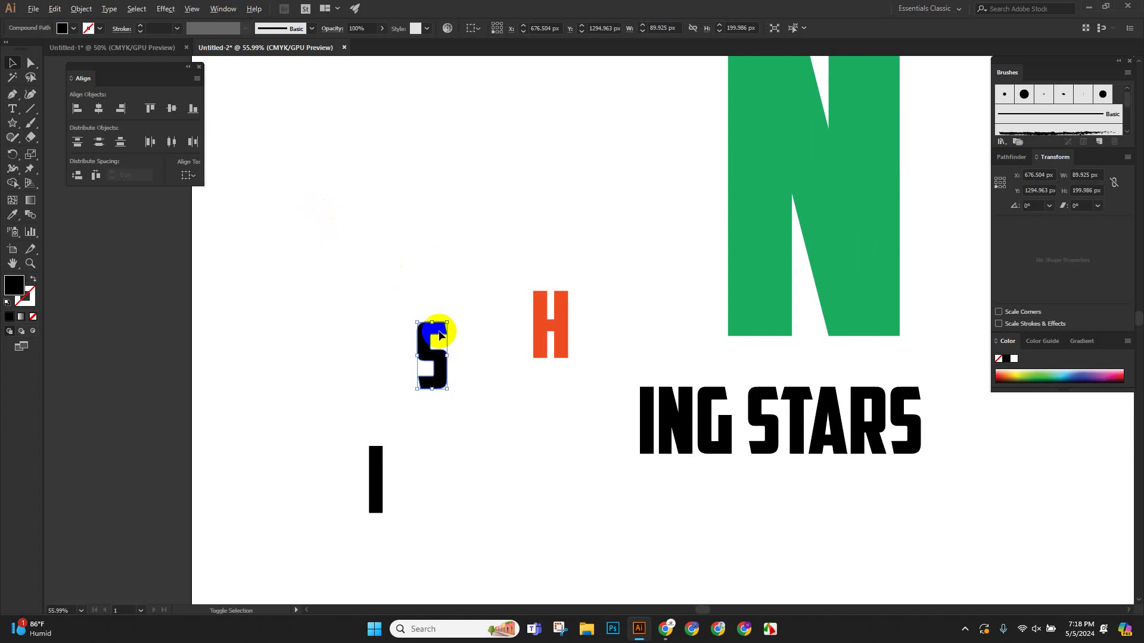
# Enlarge the S proportionally about its center to about 256 × 570 px, deselect it, and move the Align panel beside the tools.
pyautogui.moveTo(416, 322); pyautogui.dragTo(281, 260)
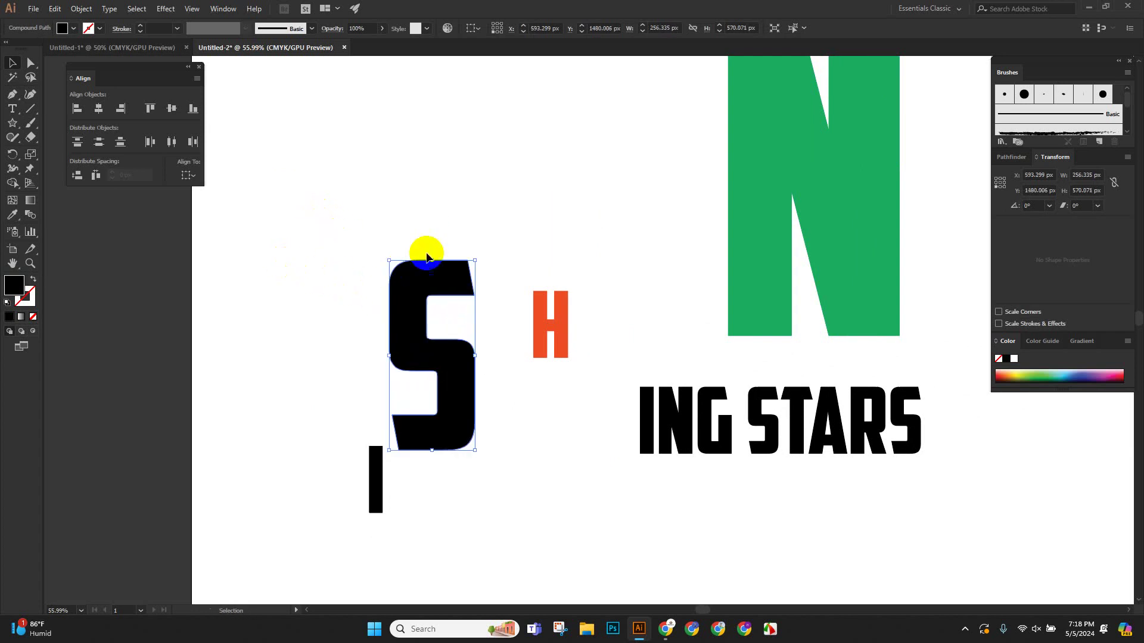
pyautogui.click(444, 225)
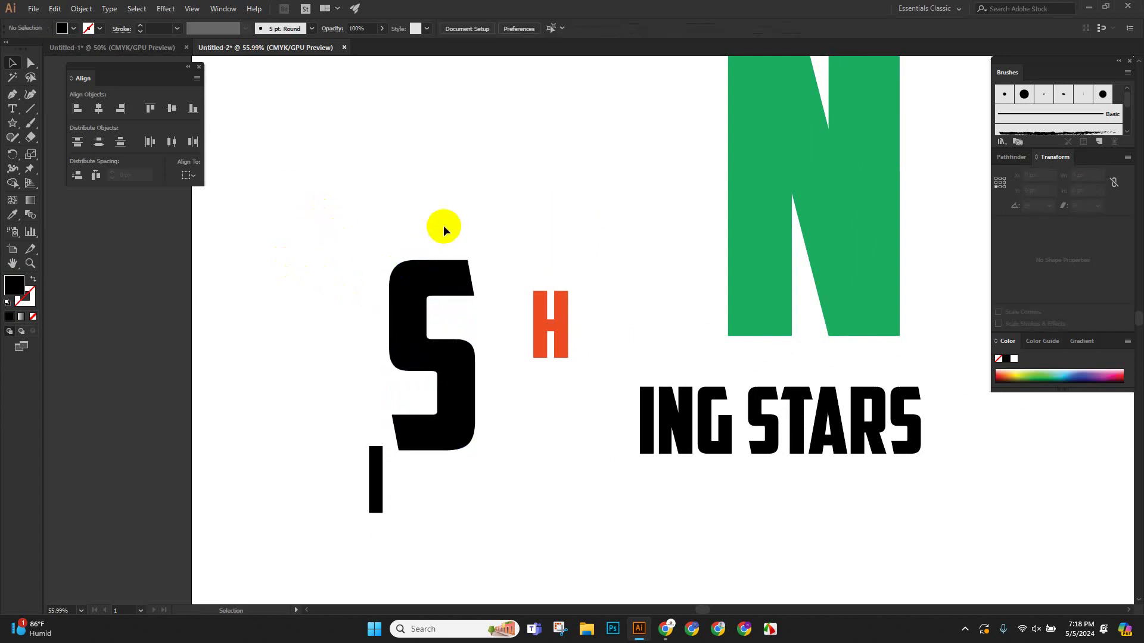
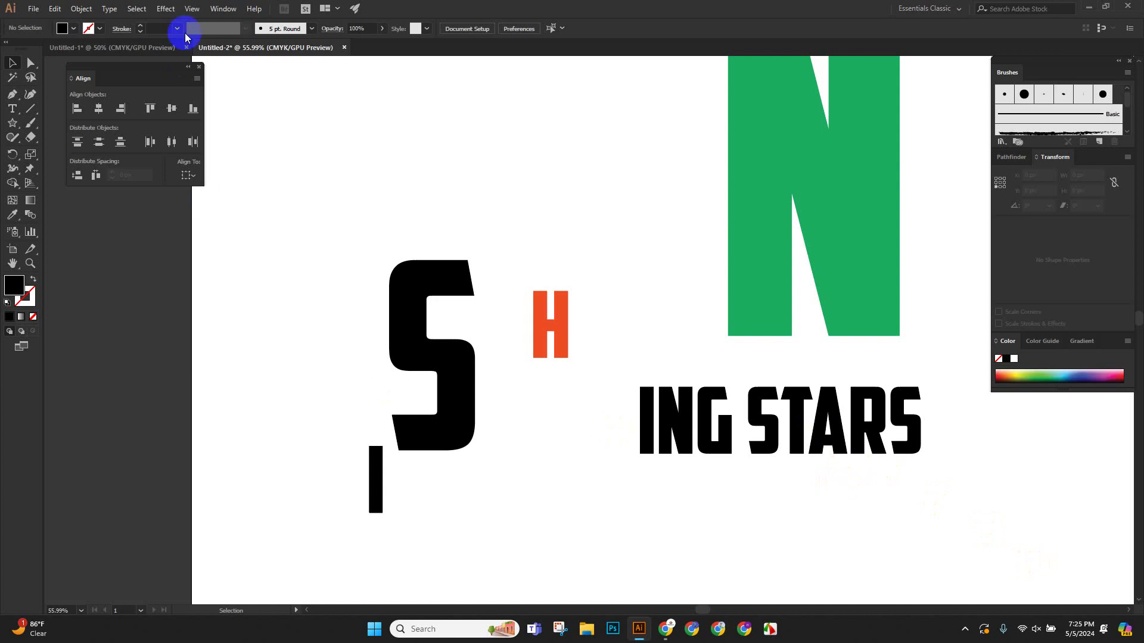
pyautogui.moveTo(156, 70); pyautogui.dragTo(135, 64)
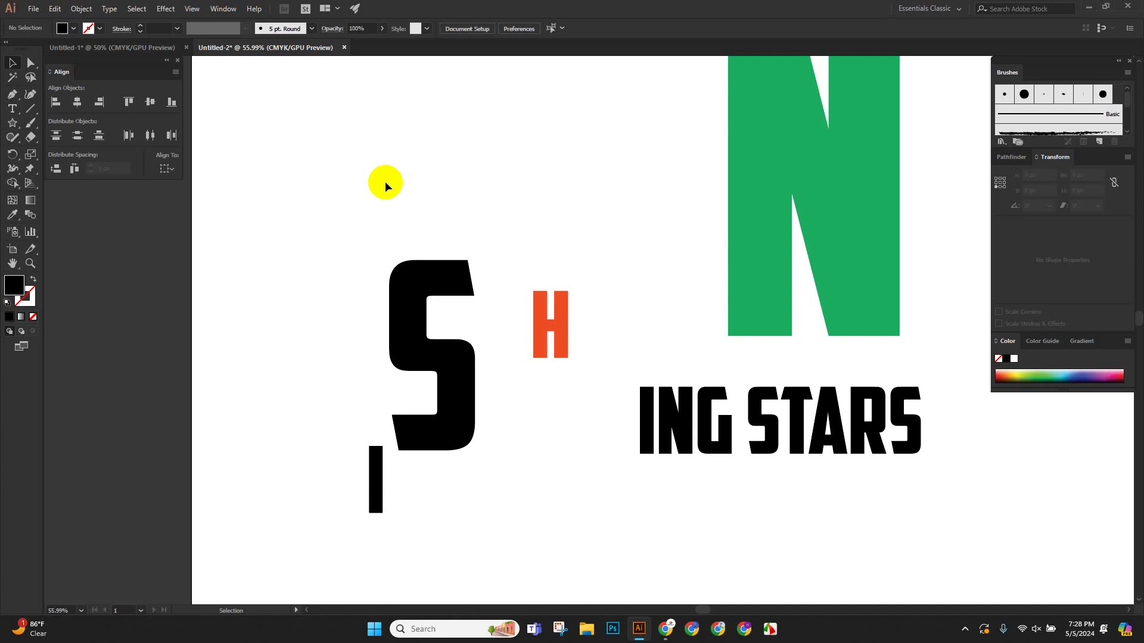
# Start saving the document, view the available file formats, and cancel without saving.
pyautogui.click(34, 9)
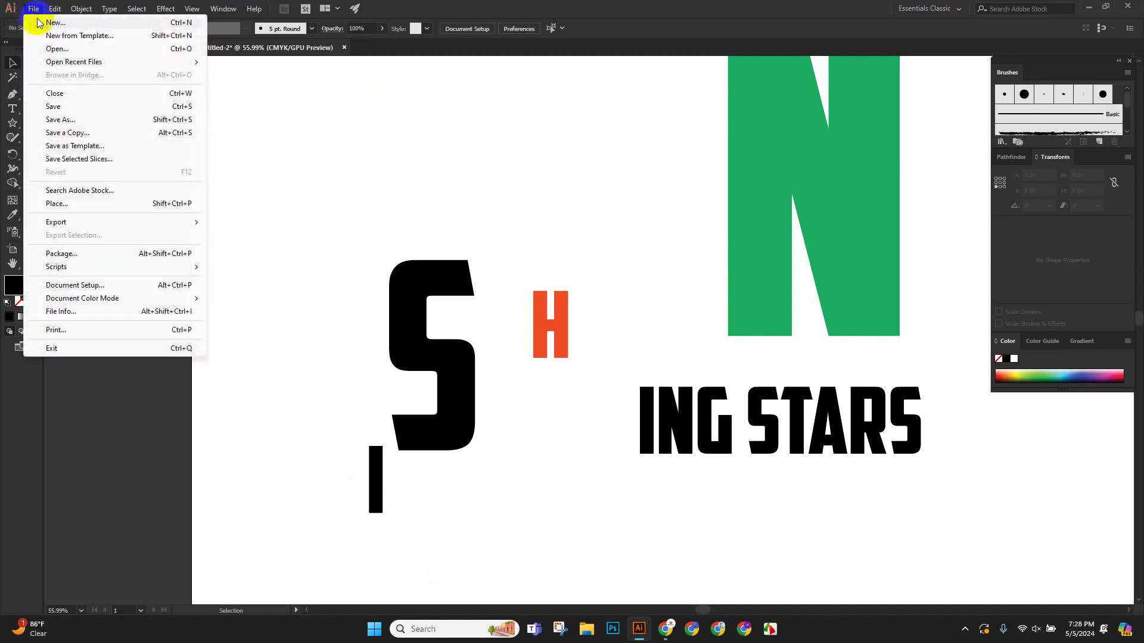
pyautogui.click(70, 106)
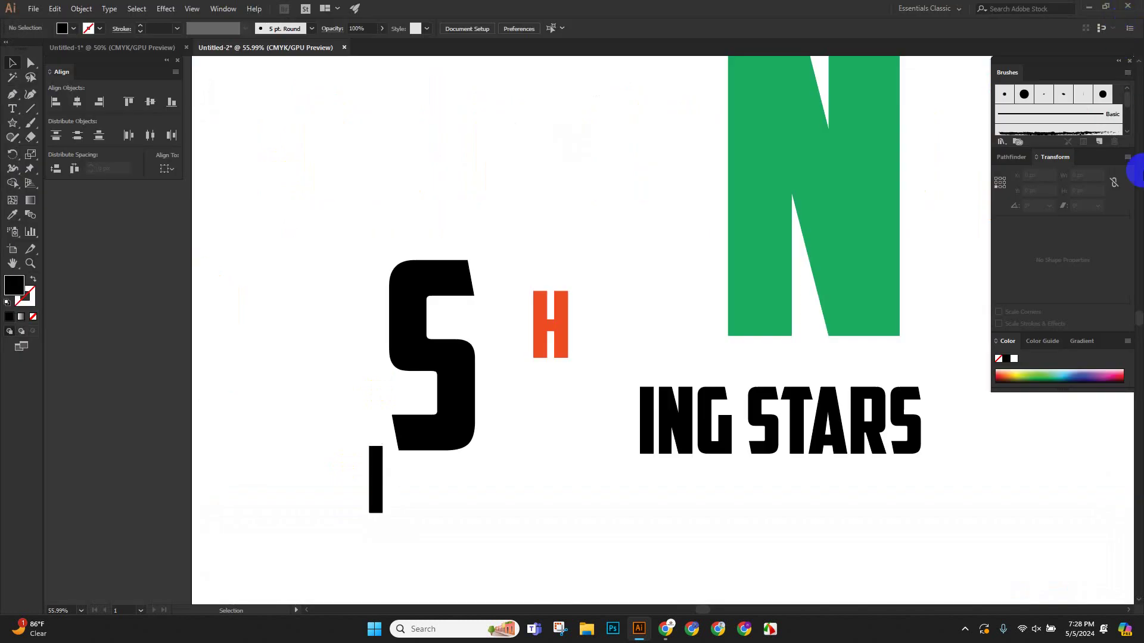
pyautogui.click(28, 9)
pyautogui.click(77, 105)
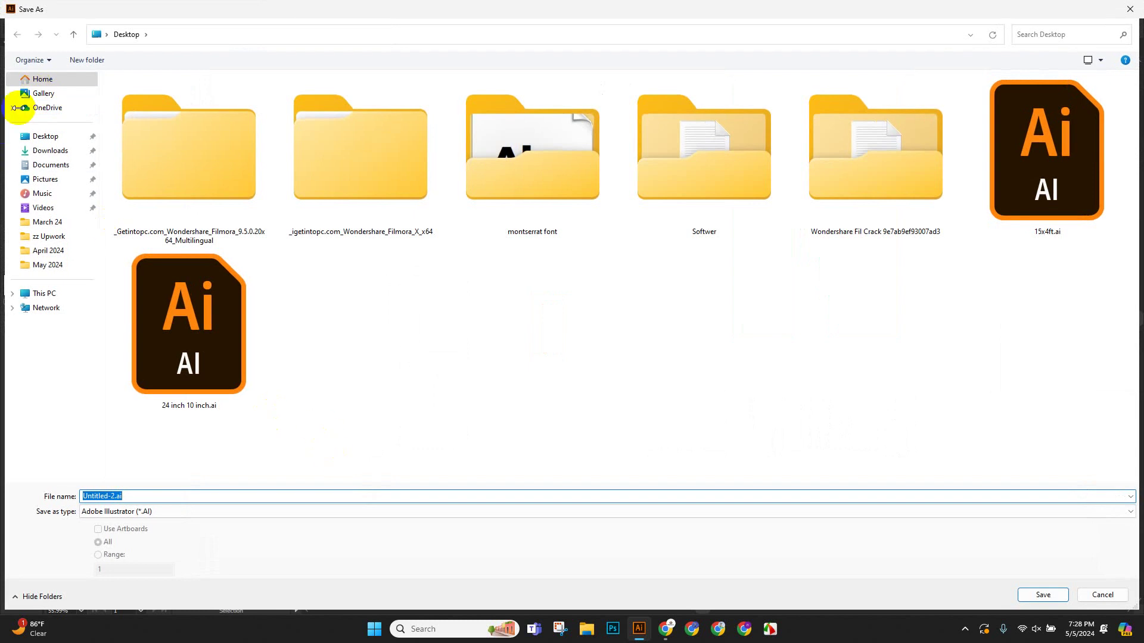
pyautogui.click(192, 511)
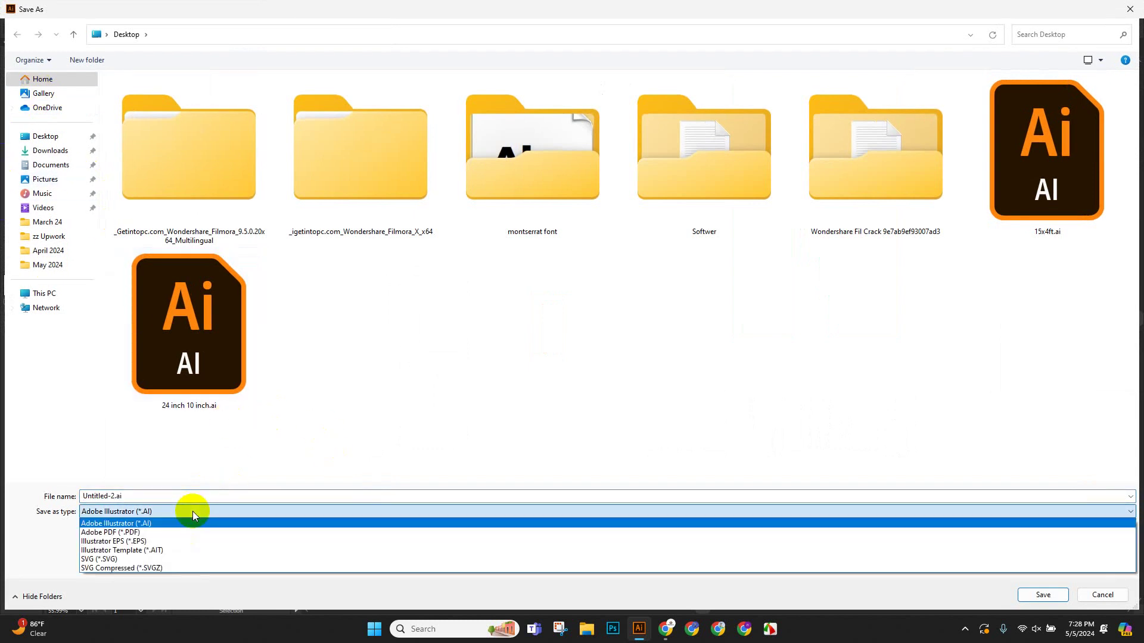
pyautogui.click(188, 462)
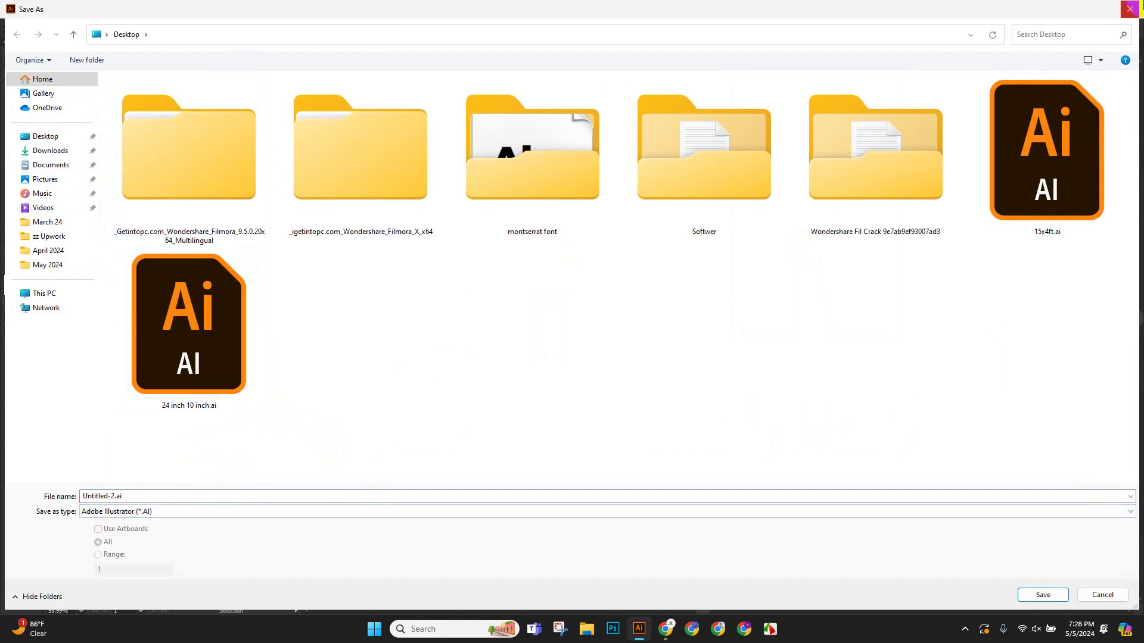
pyautogui.click(1123, 7)
# Start saving the document again, browse the Documents, Pictures and Videos folders as possible locations, and cancel.
pyautogui.click(33, 8)
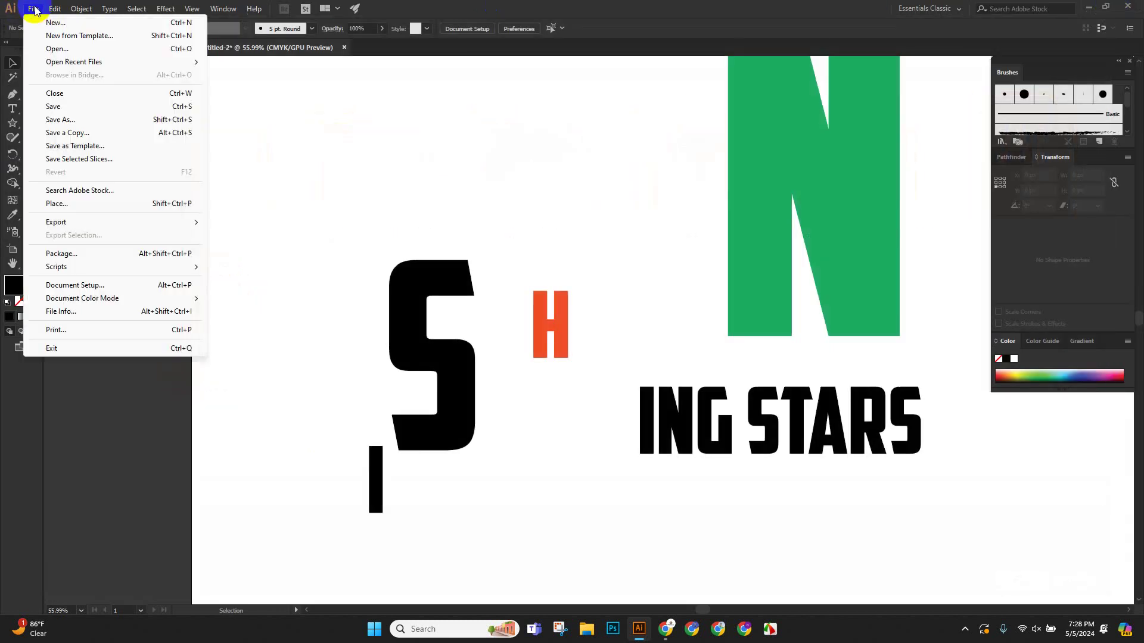
pyautogui.click(52, 106)
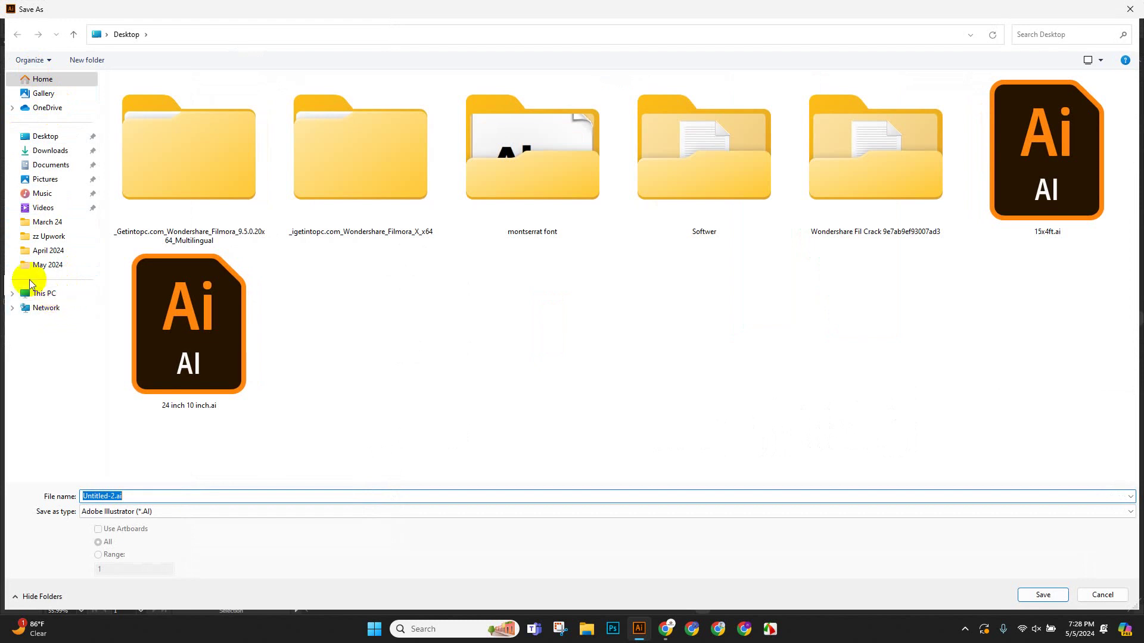
pyautogui.click(45, 150)
pyautogui.click(50, 167)
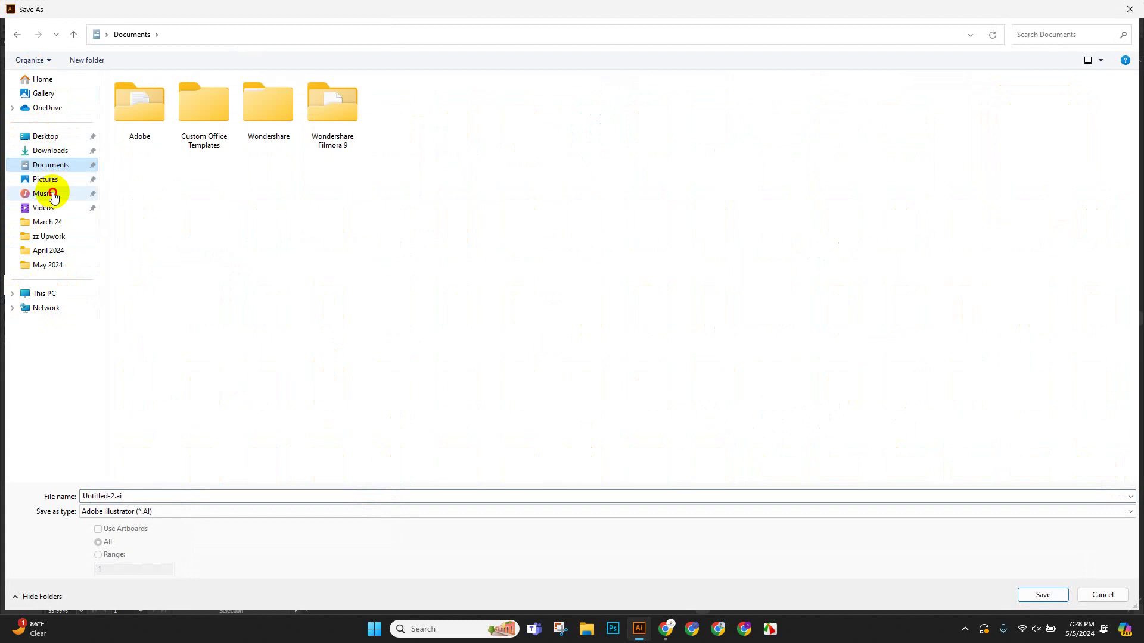
pyautogui.click(46, 179)
pyautogui.click(43, 208)
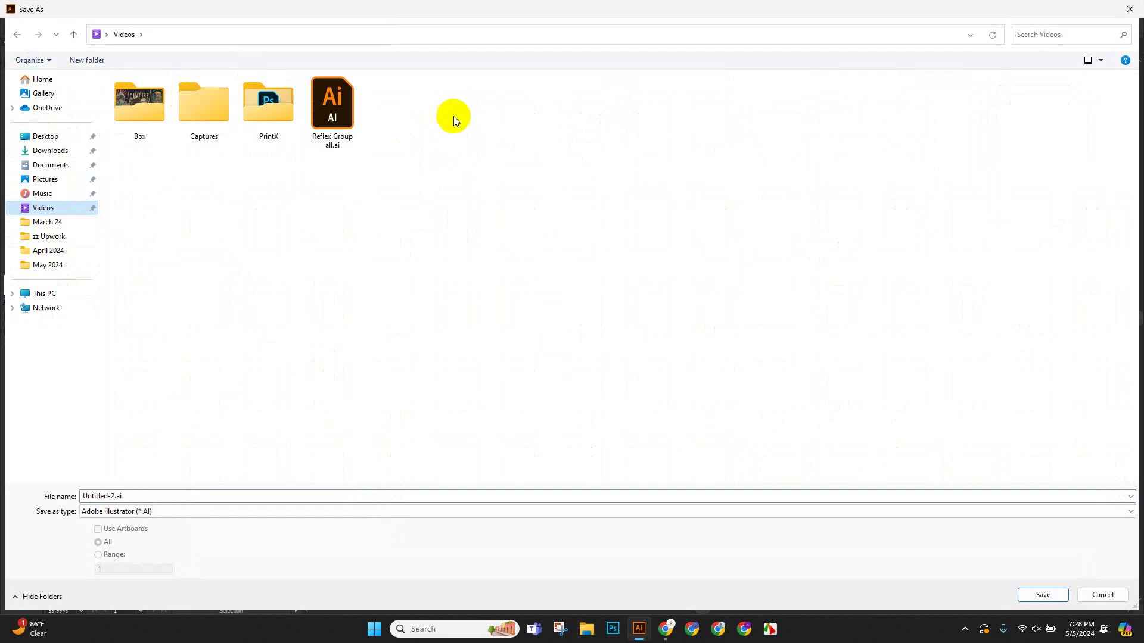
pyautogui.click(1129, 9)
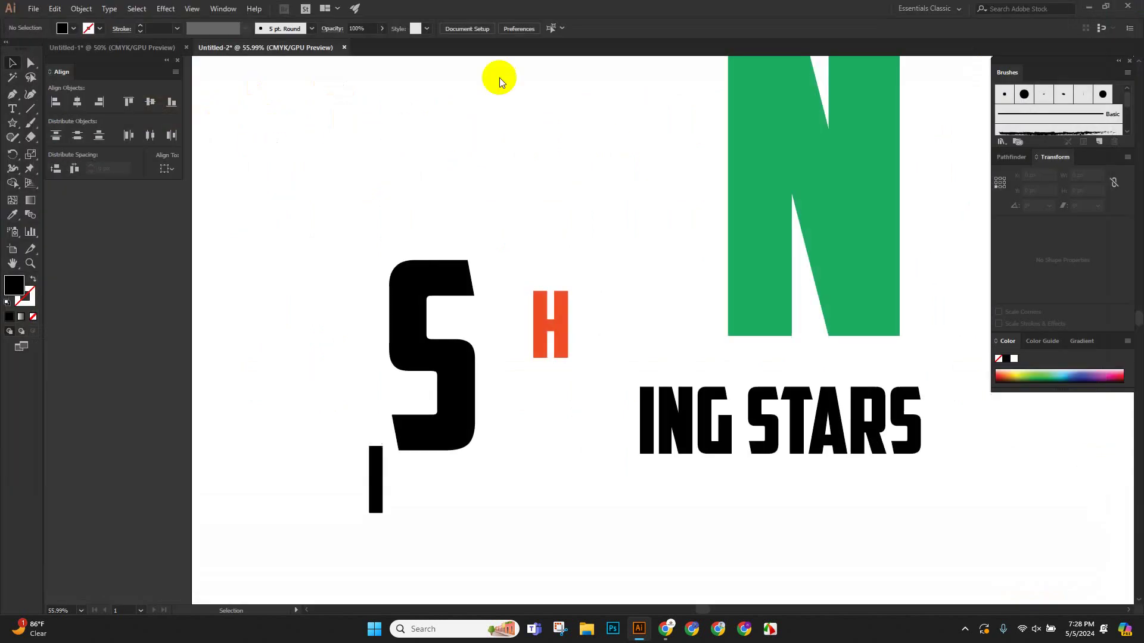
# Start saving the document, browse This PC and the Reflex IT (D:) drive, and choose the Desktop as the location.
pyautogui.scroll(1, 334, 215)
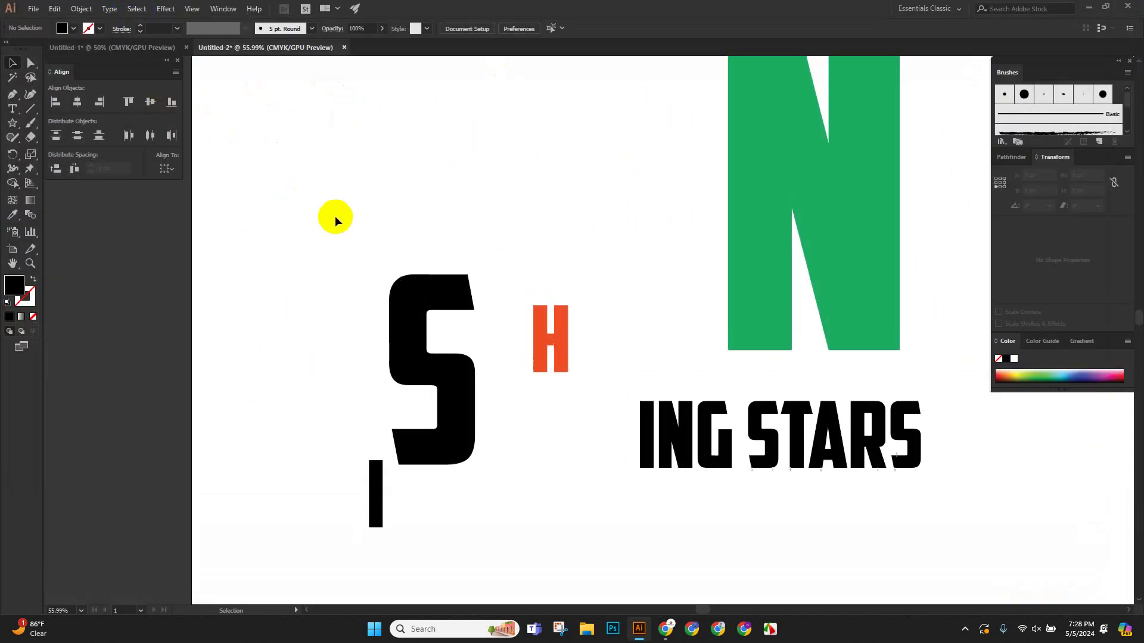
pyautogui.click(33, 9)
pyautogui.click(54, 106)
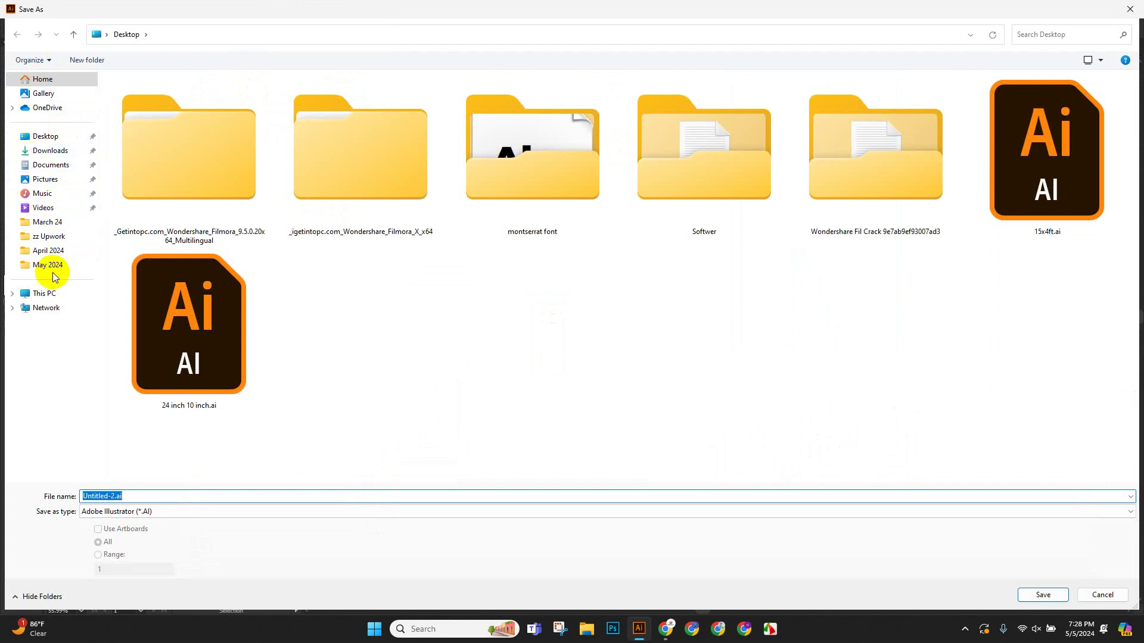
pyautogui.click(45, 293)
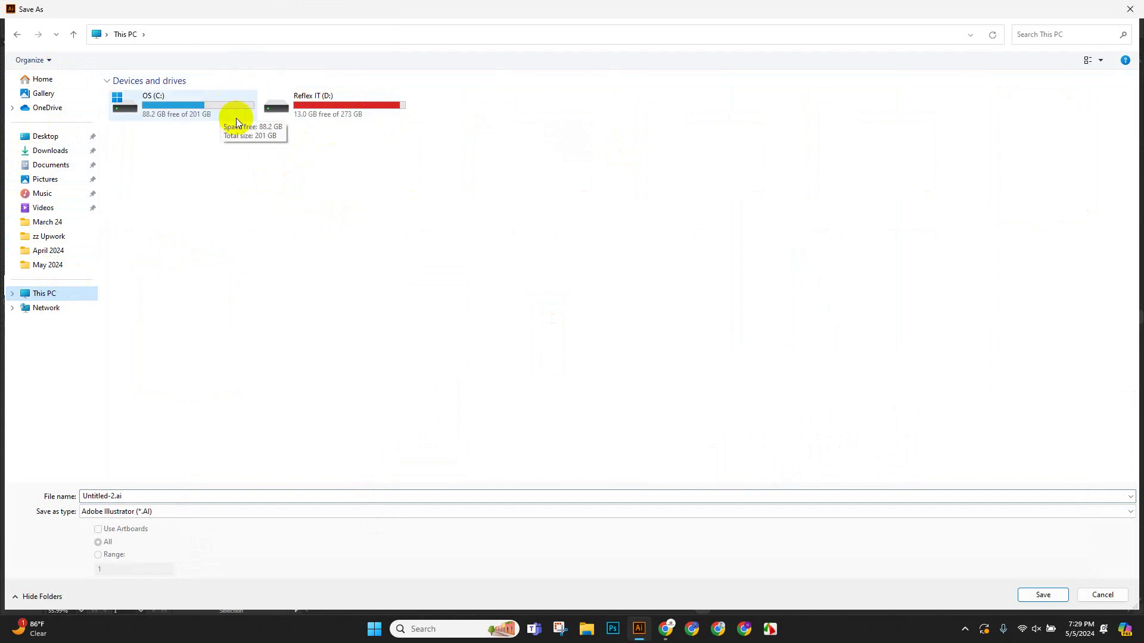
pyautogui.doubleClick(328, 111)
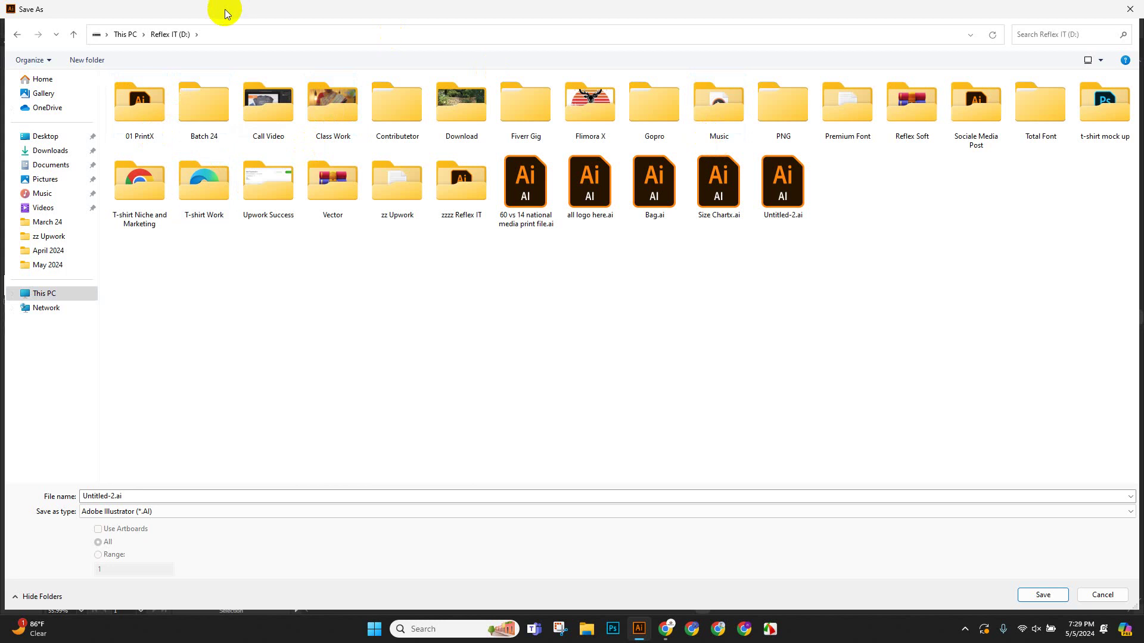
pyautogui.click(56, 135)
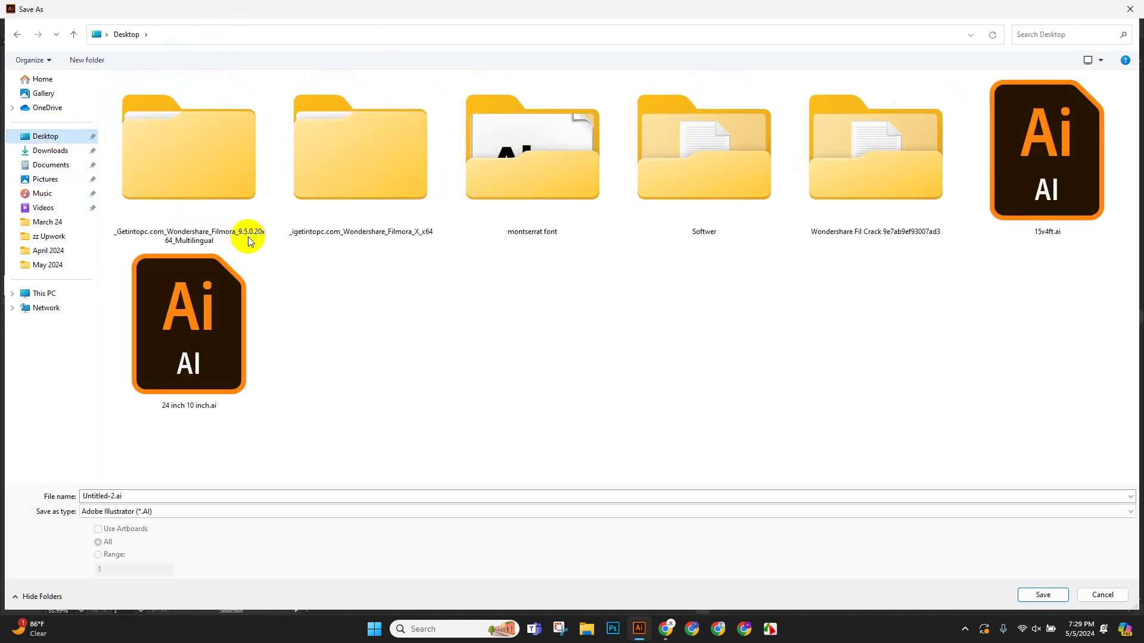
# Name the file CLASS 1, keep the Adobe Illustrator (*.AI) format, and proceed to the Illustrator save options.
pyautogui.click(177, 496)
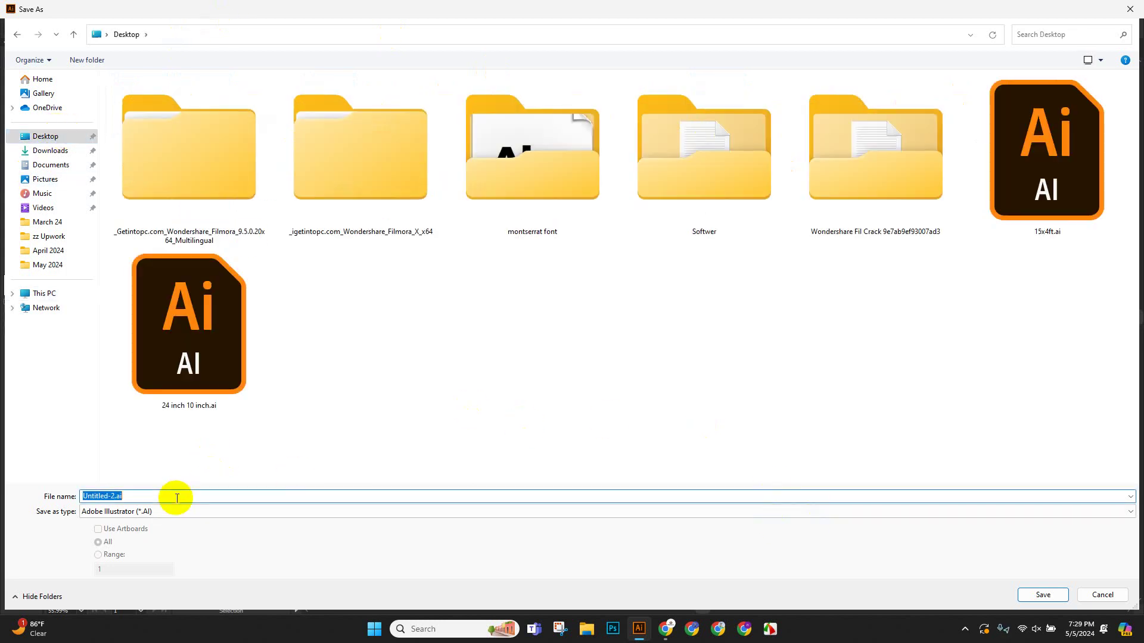
pyautogui.write('CLASS 1')
pyautogui.click(162, 510)
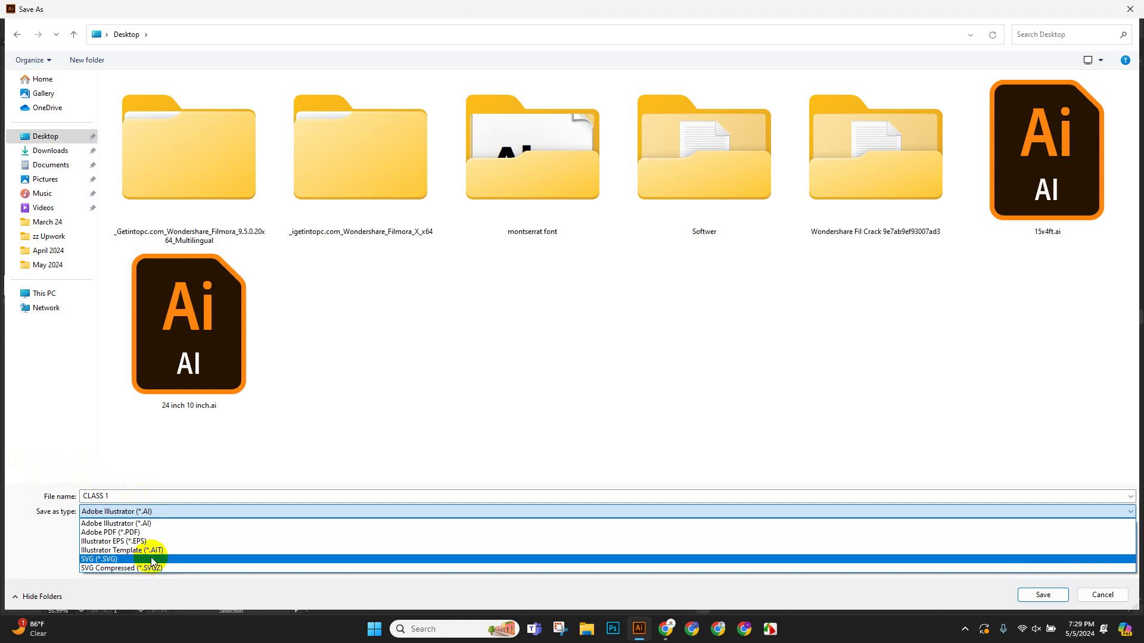
pyautogui.click(149, 524)
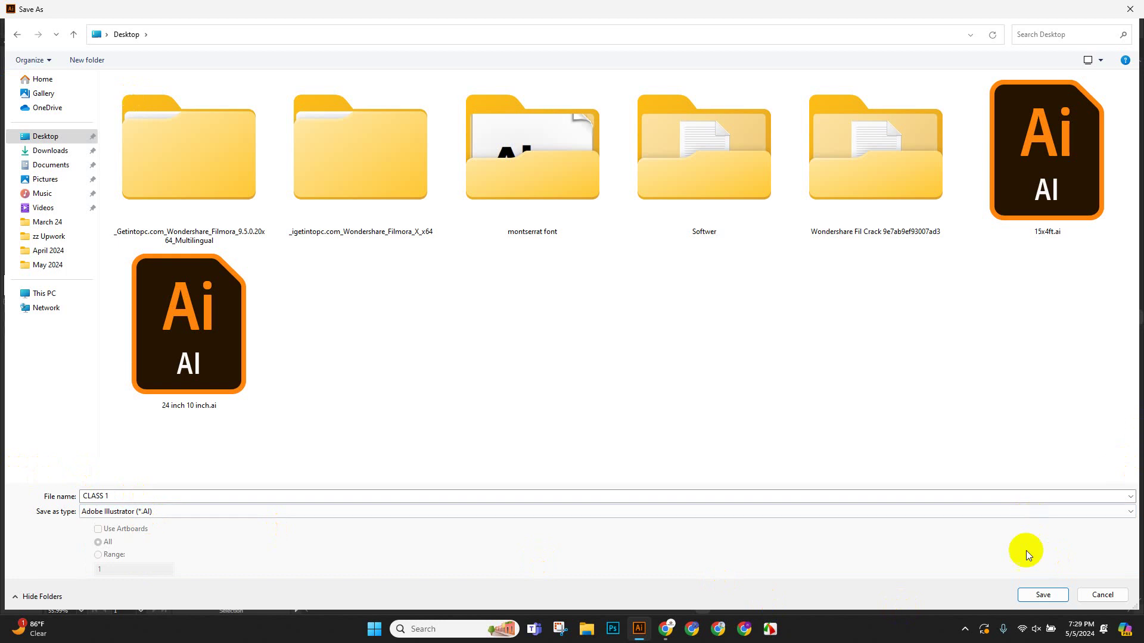
pyautogui.click(1043, 594)
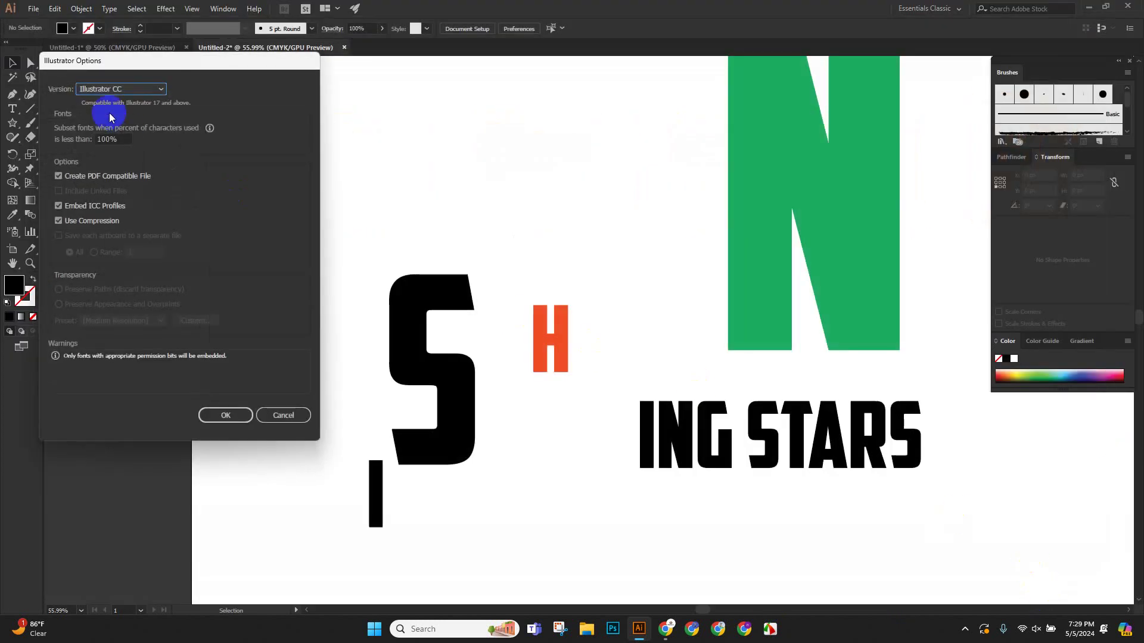
# Set the saved file's version to Illustrator 10 and finish saving it.
pyautogui.click(133, 91)
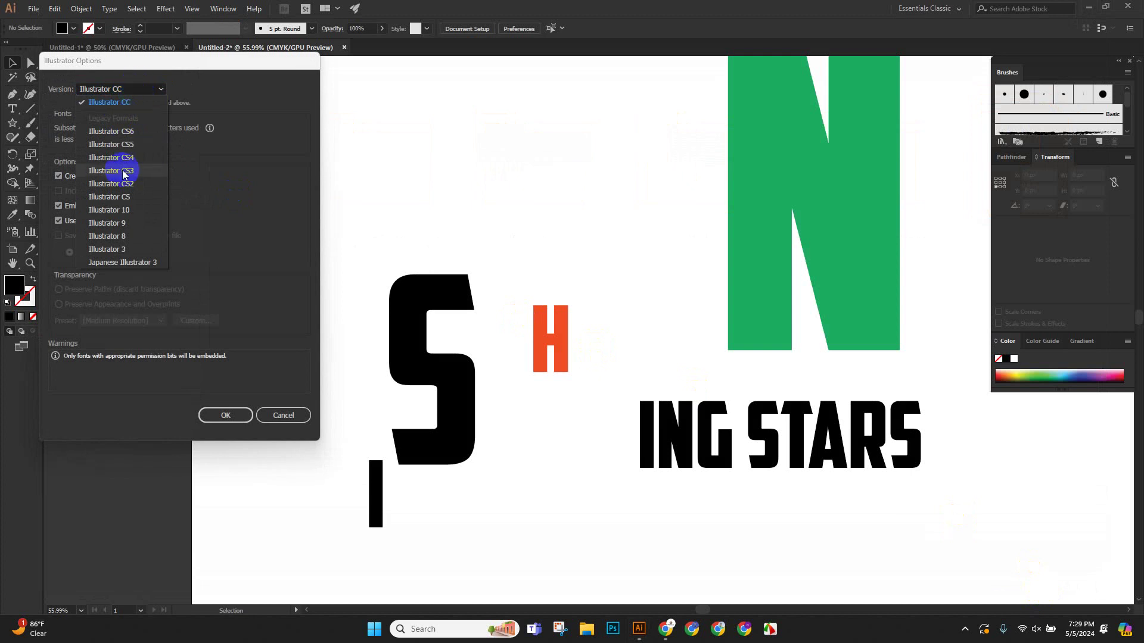
pyautogui.click(123, 211)
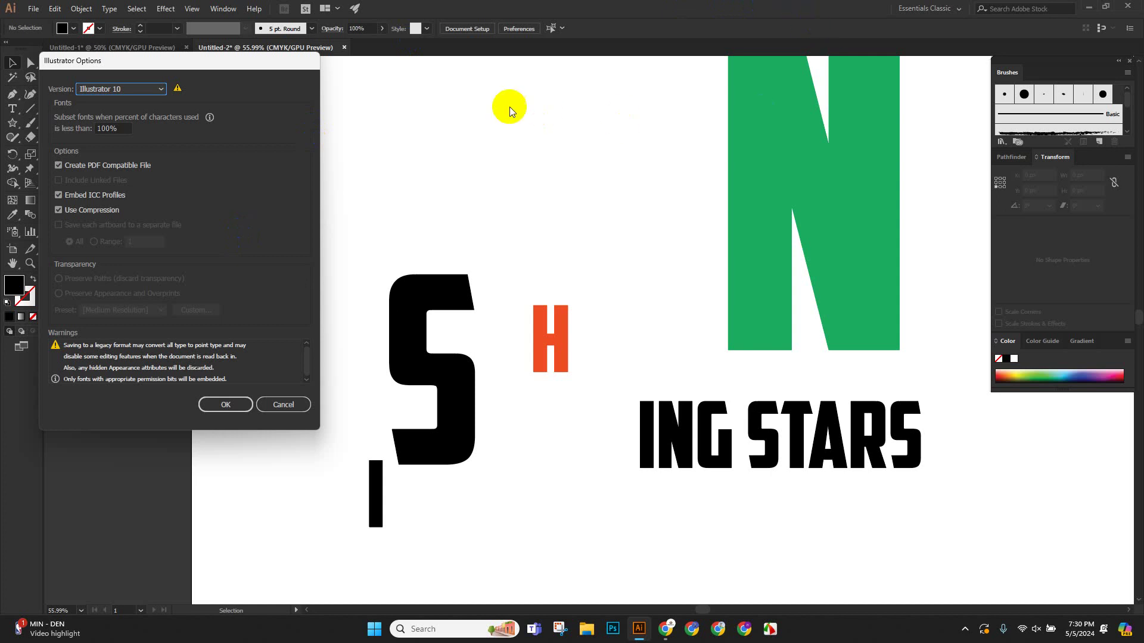
pyautogui.click(222, 407)
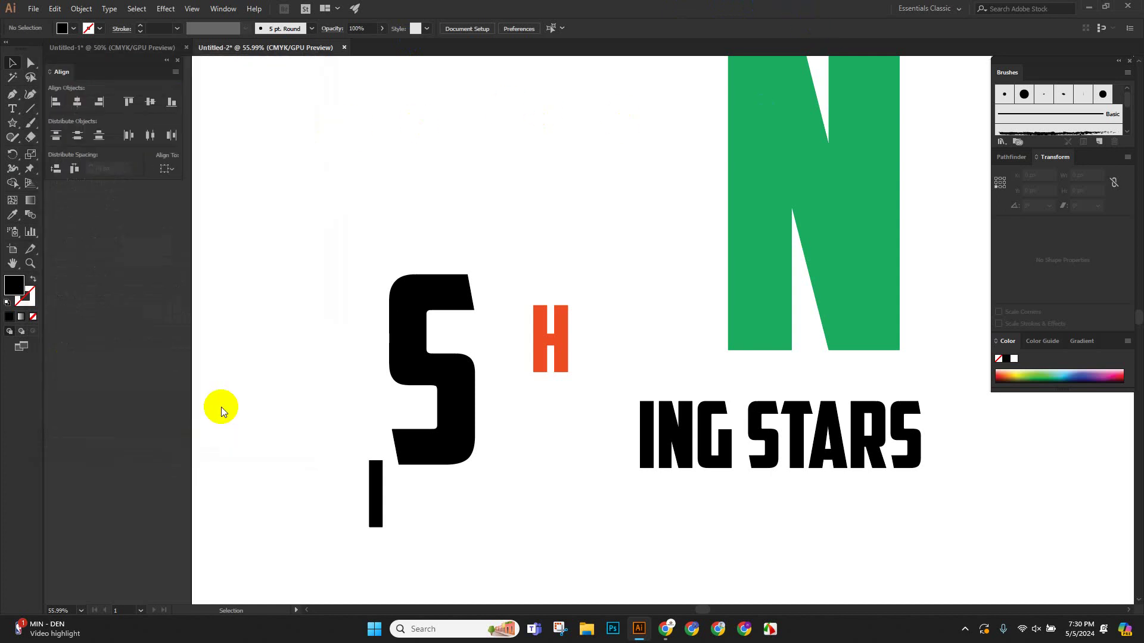
# Show the Windows desktop to check for the saved CLASS 1.ai file, and return to Illustrator.
pyautogui.click(1101, 6)
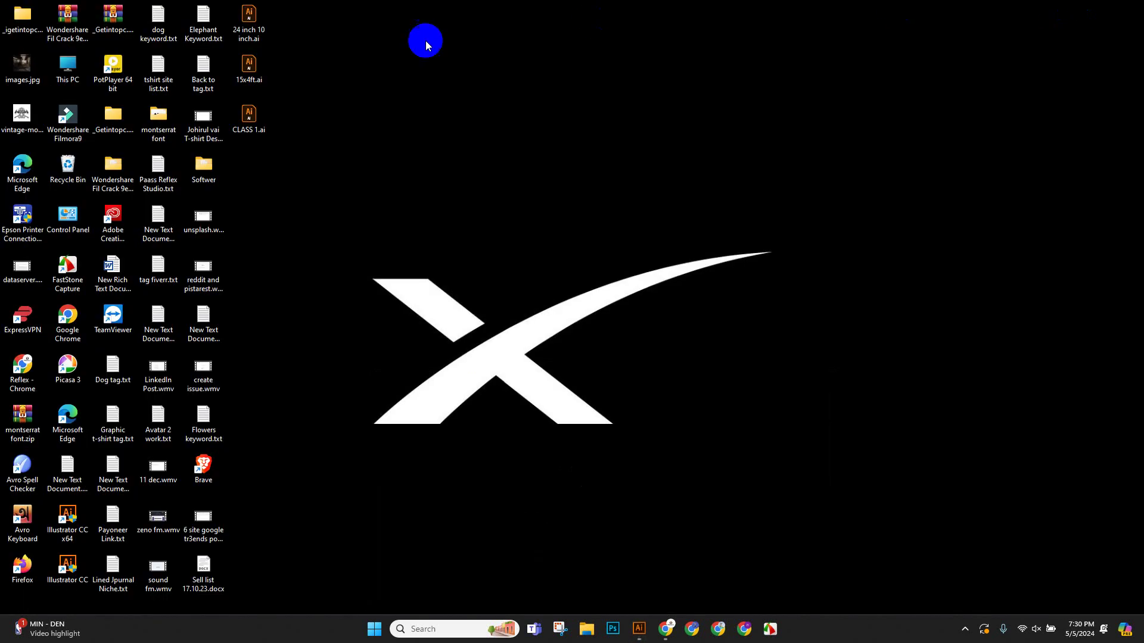
pyautogui.click(246, 127)
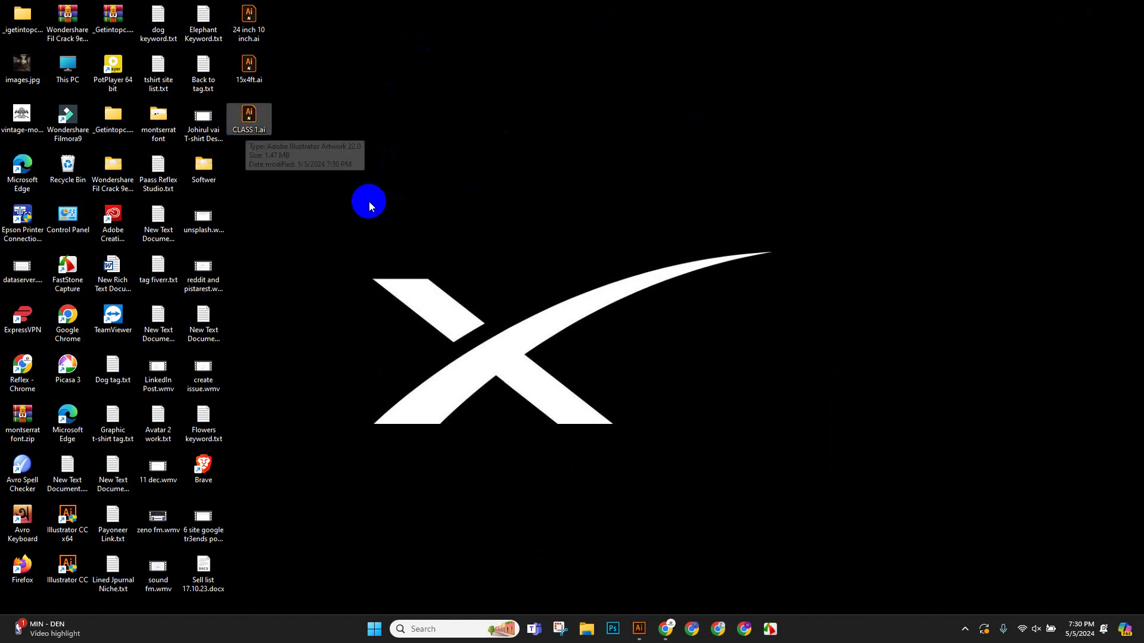
pyautogui.click(369, 205)
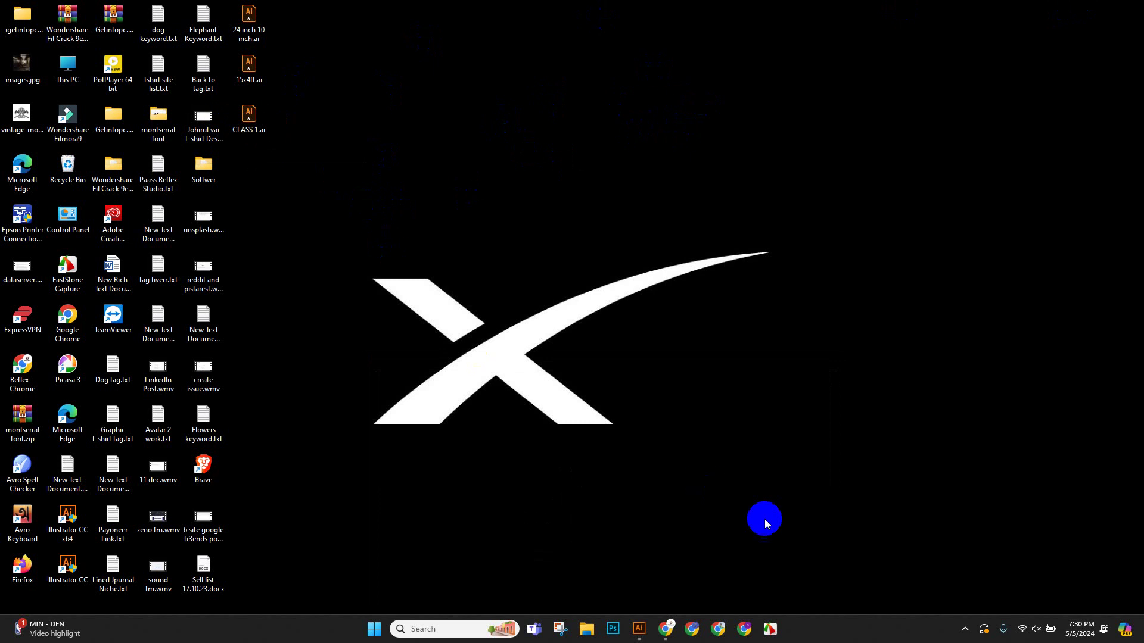
pyautogui.click(637, 631)
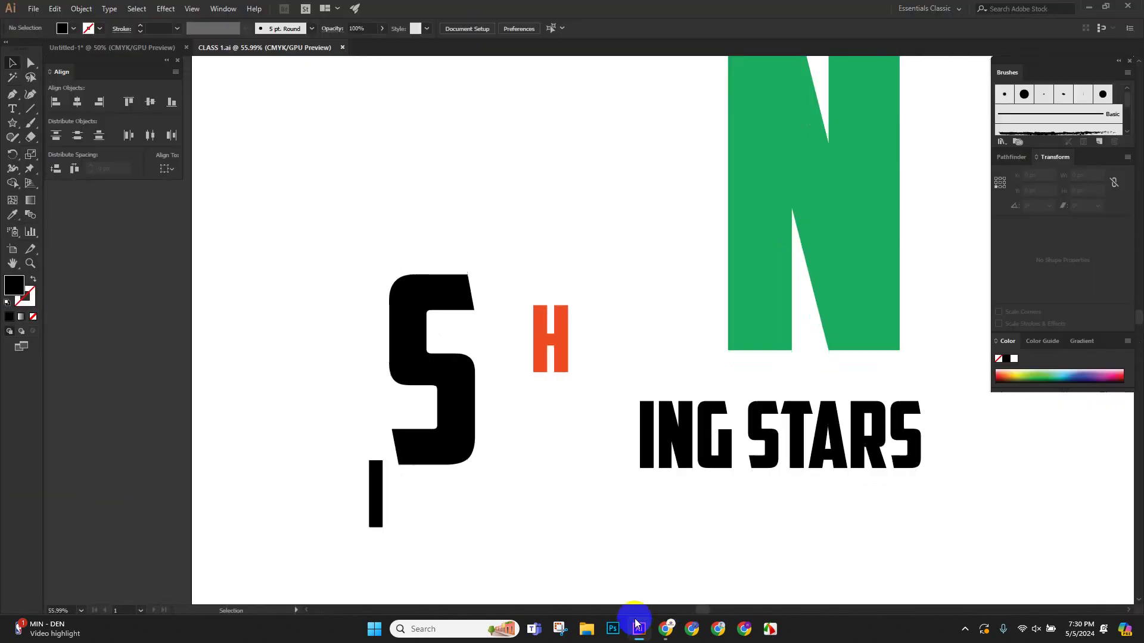
pyautogui.click(33, 7)
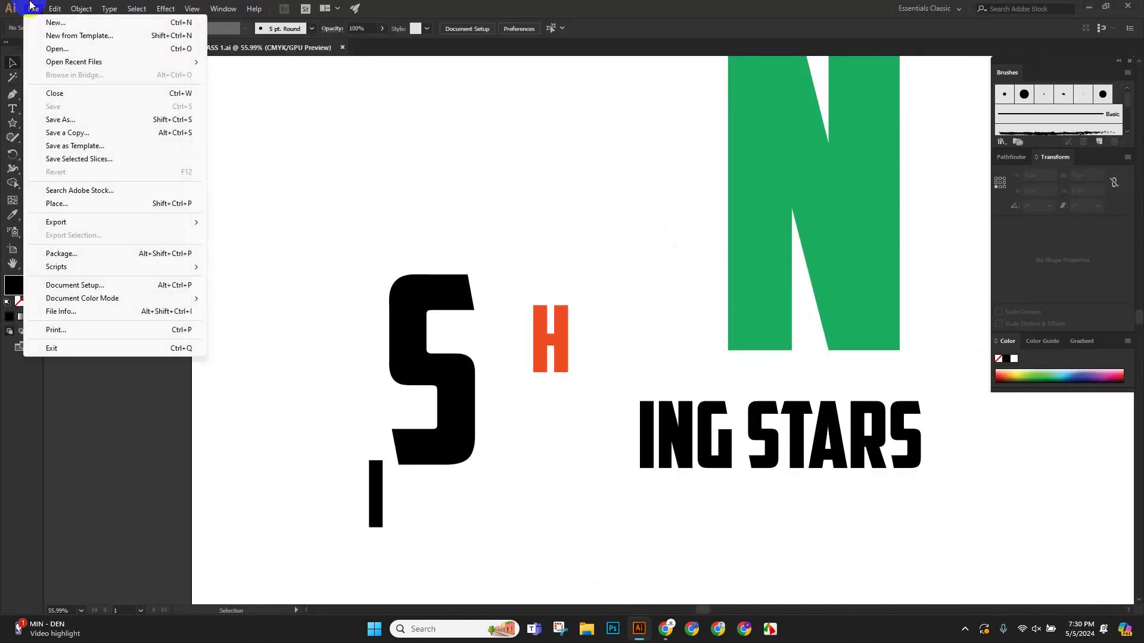
pyautogui.click(91, 119)
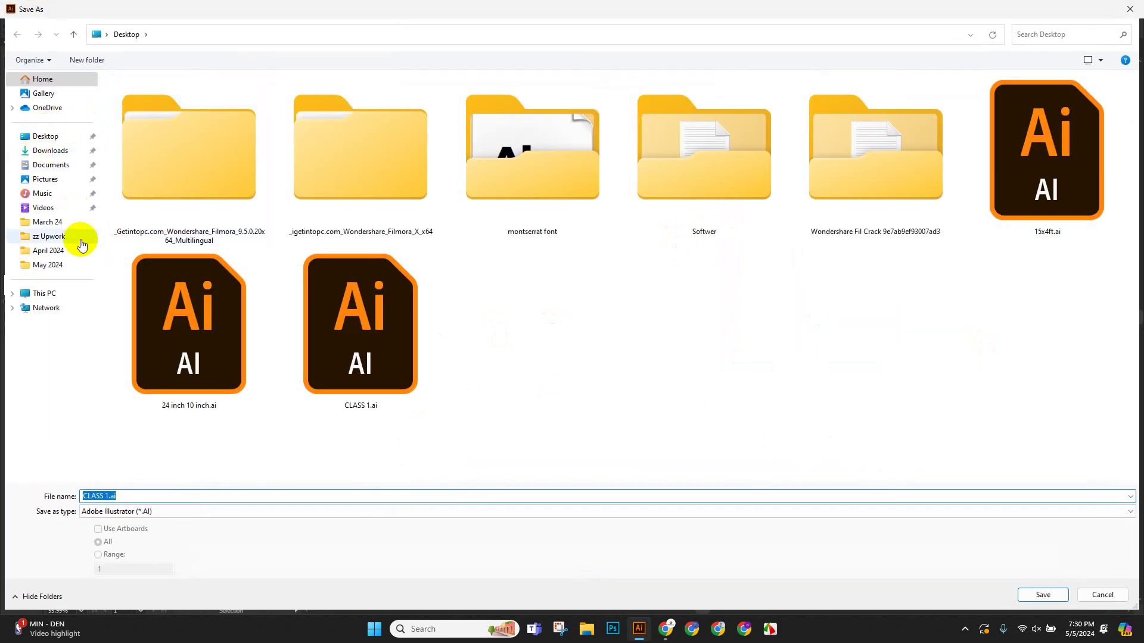
pyautogui.click(56, 137)
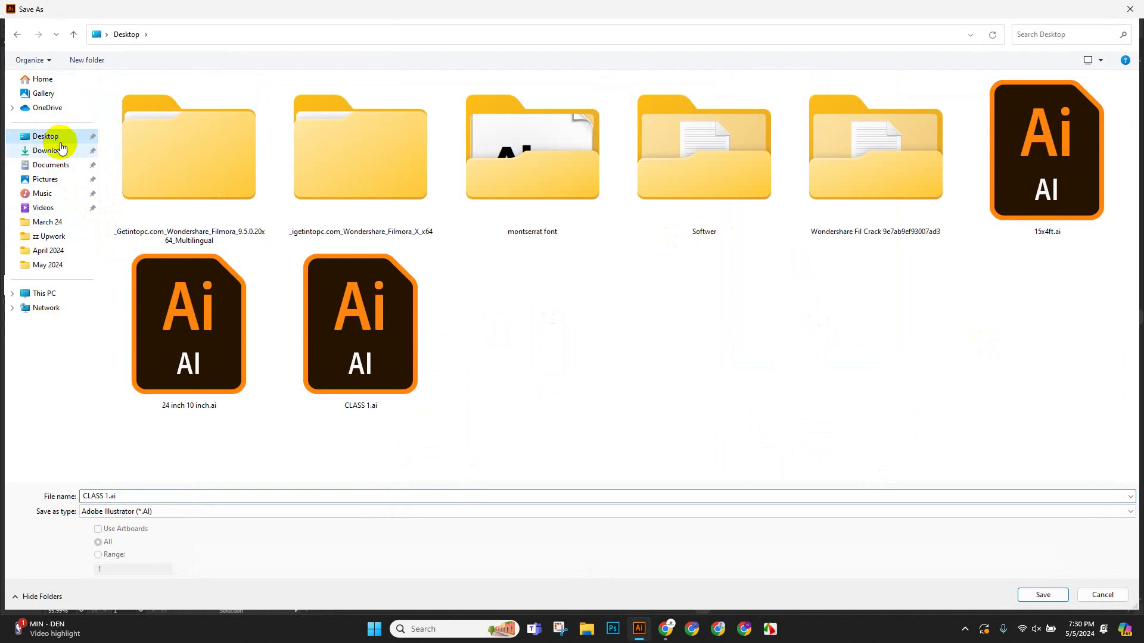
pyautogui.click(47, 179)
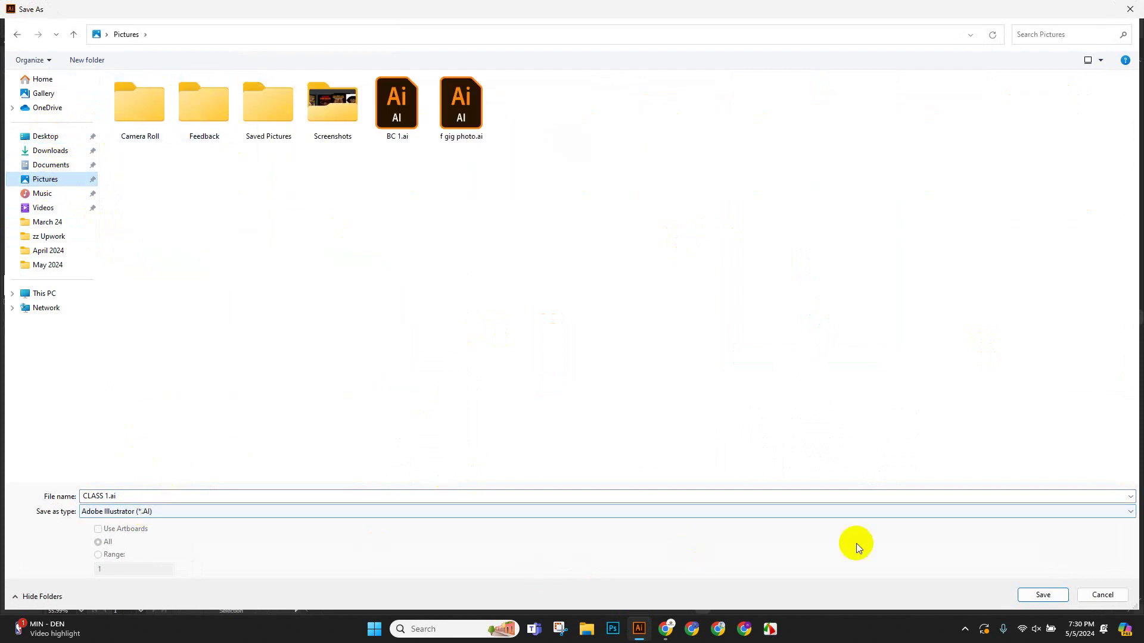
pyautogui.click(1042, 596)
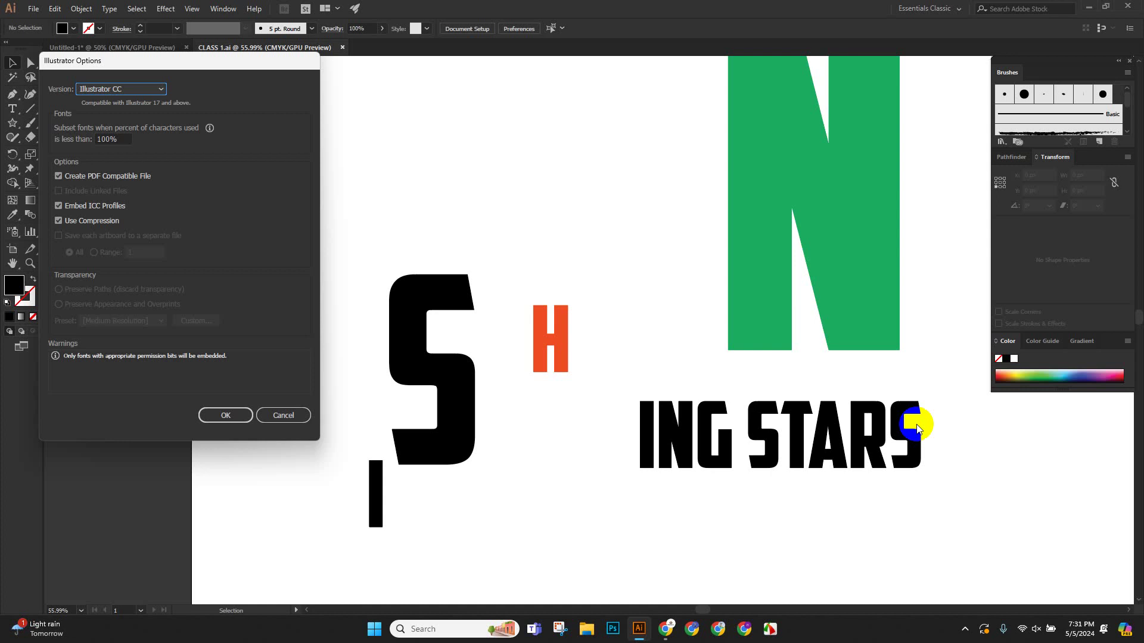
pyautogui.click(282, 416)
# Start saving the document under a new name on the Desktop as FDTDTFD in Adobe Illustrator format.
pyautogui.click(33, 8)
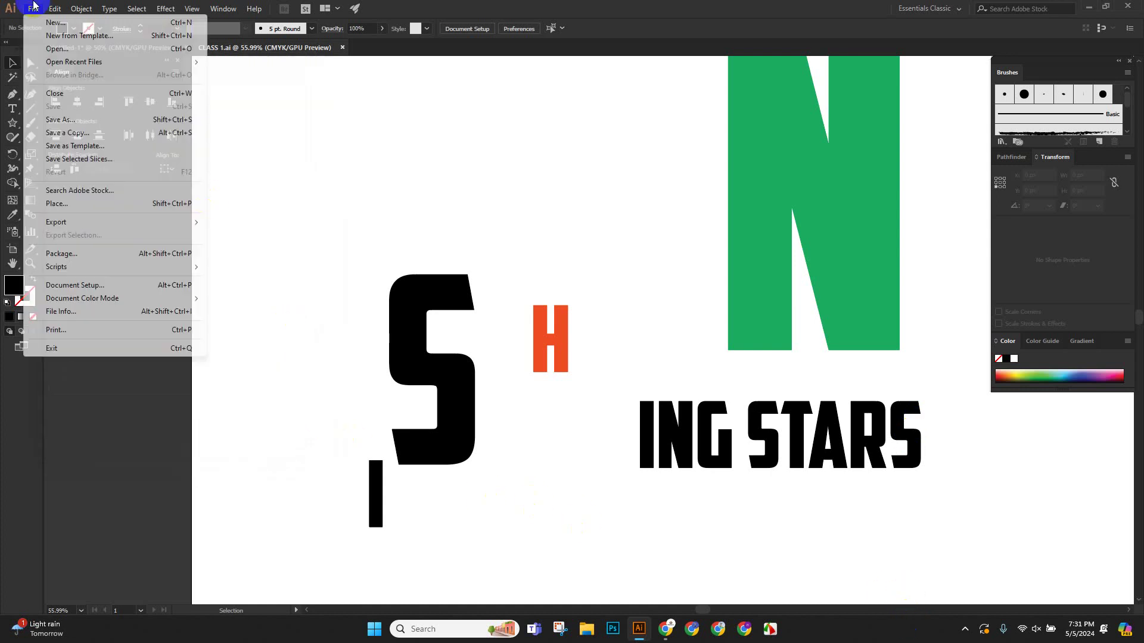
pyautogui.click(60, 119)
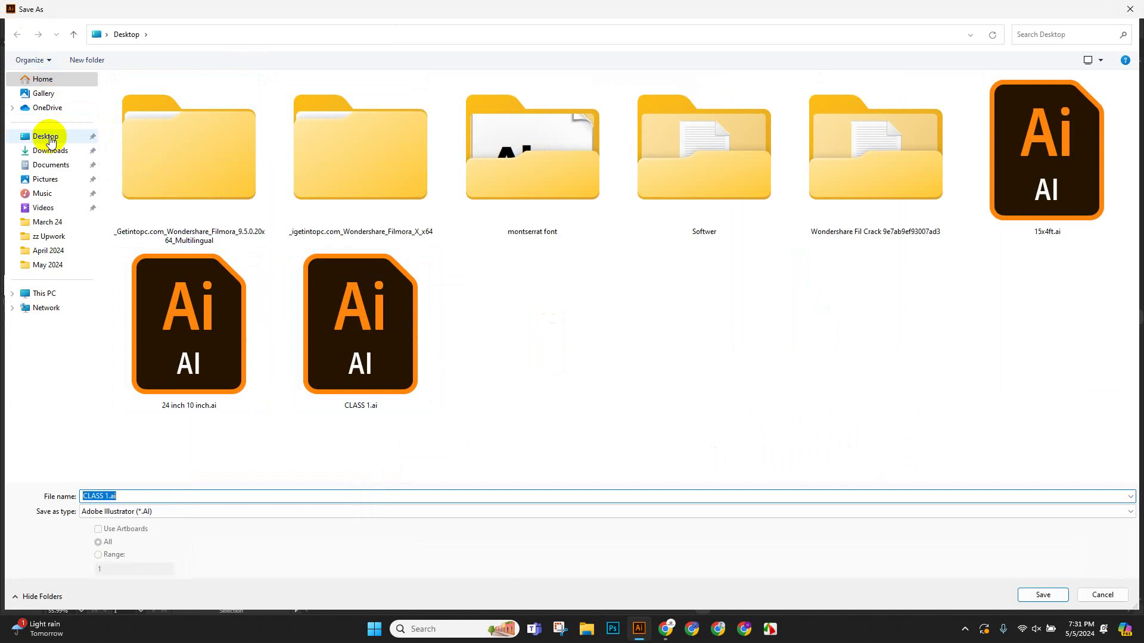
pyautogui.click(47, 140)
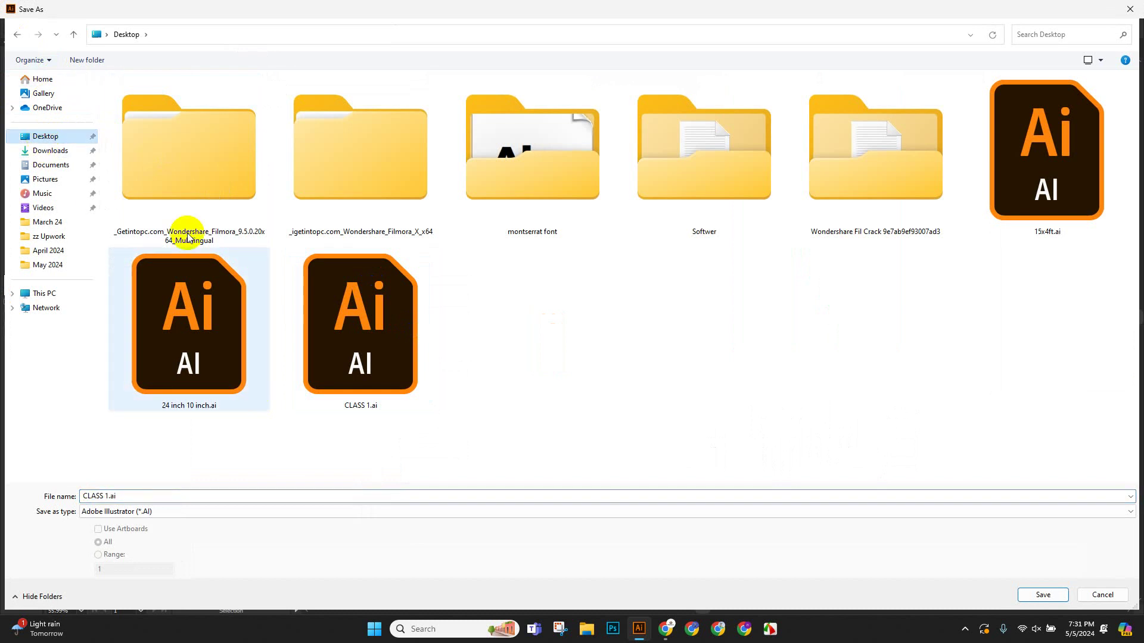
pyautogui.doubleClick(125, 496)
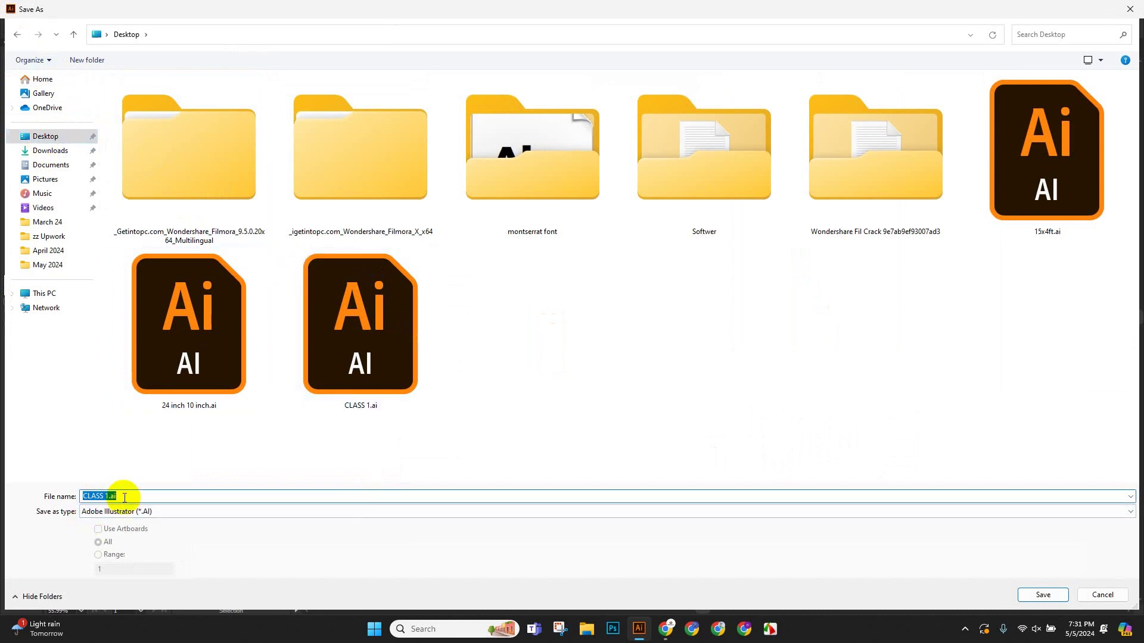
pyautogui.write('FDTDTFD')
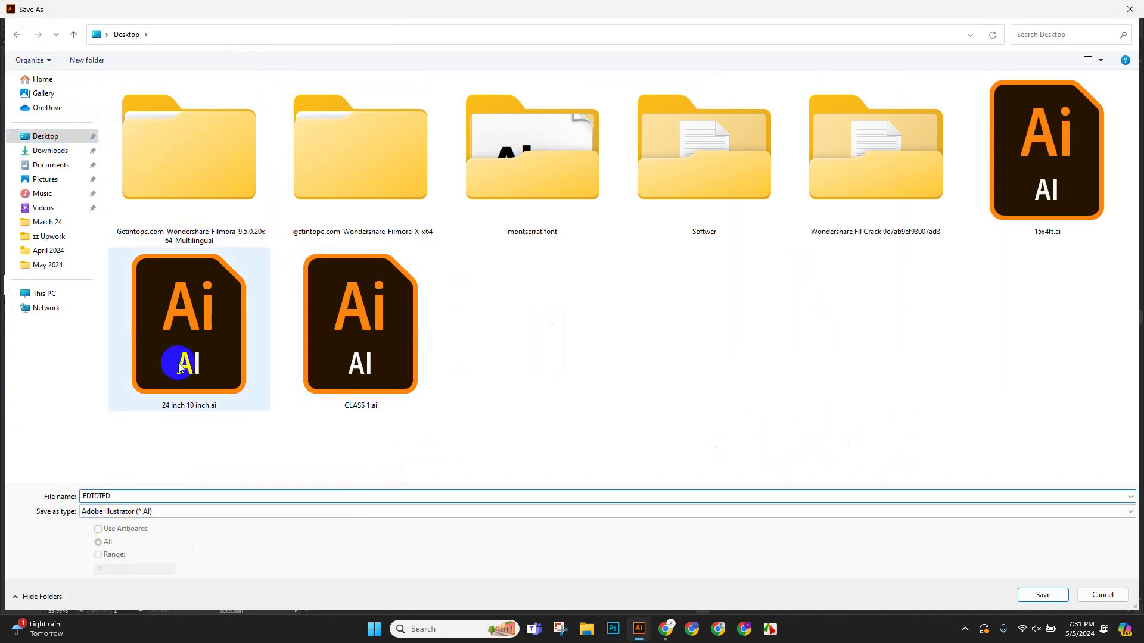
pyautogui.click(1044, 597)
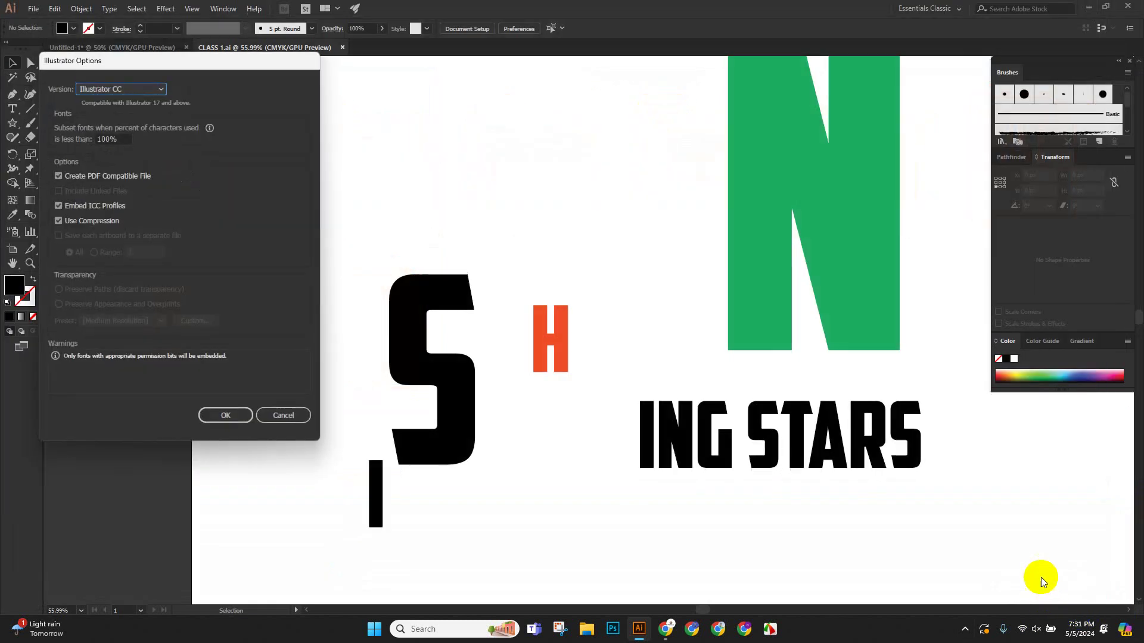
# Choose Illustrator 10 as the version for the FDTDTFD file and complete the save.
pyautogui.click(131, 90)
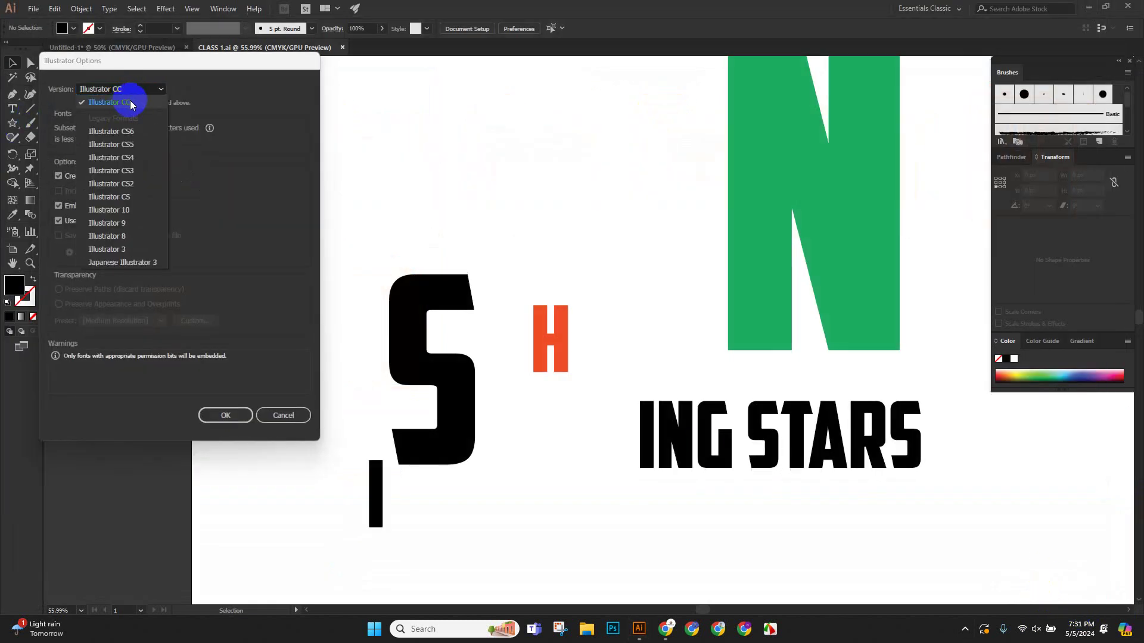
pyautogui.click(131, 92)
pyautogui.click(133, 91)
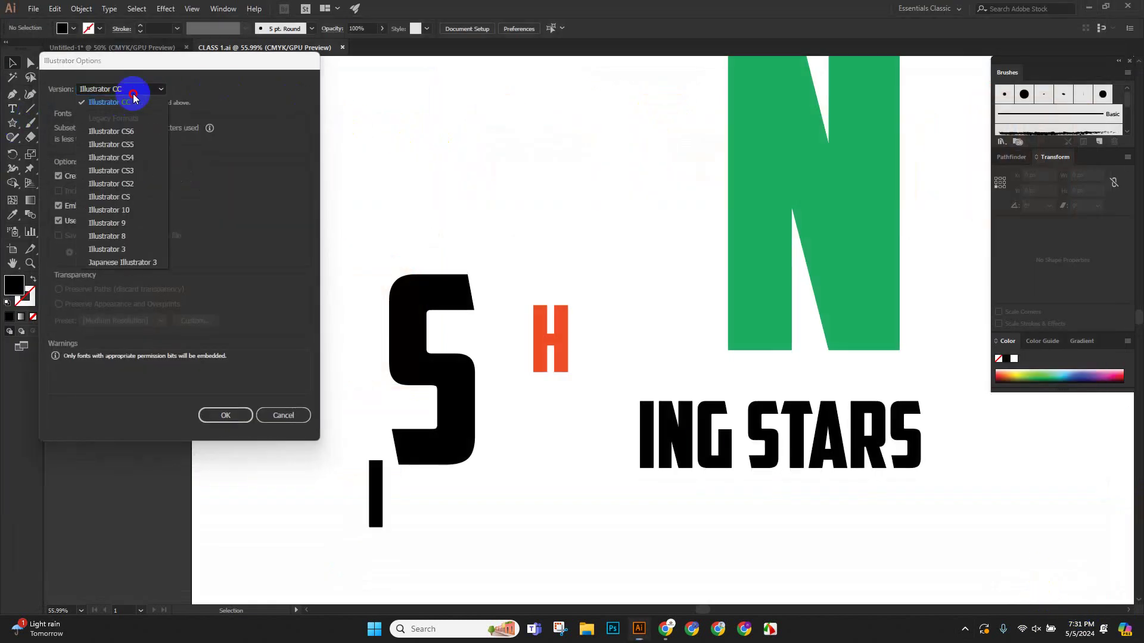
pyautogui.click(126, 214)
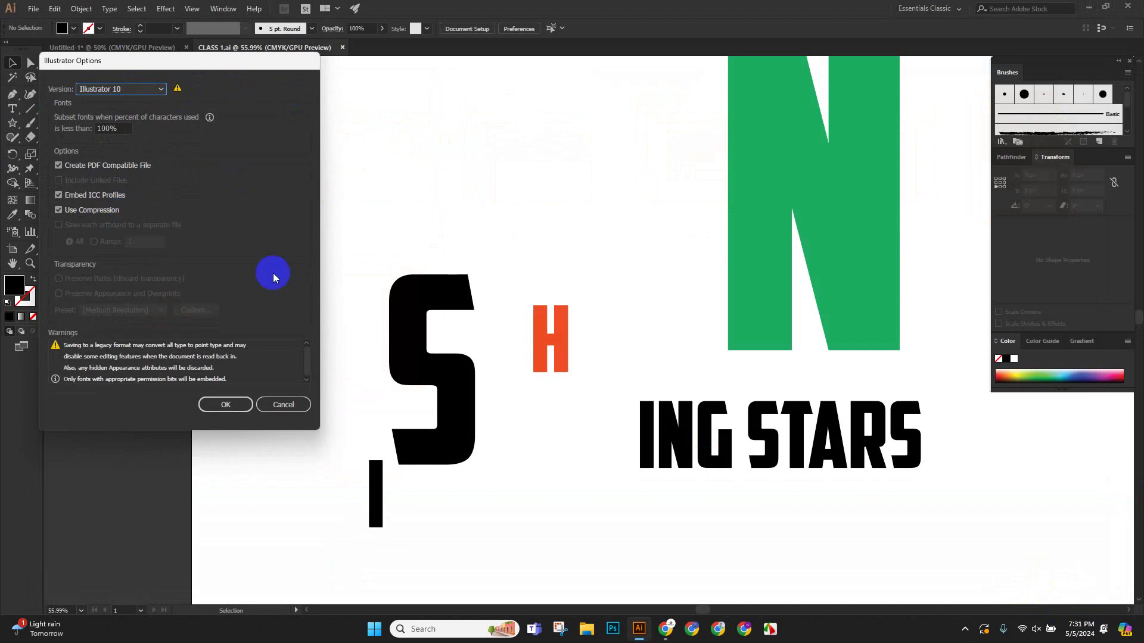
pyautogui.click(228, 400)
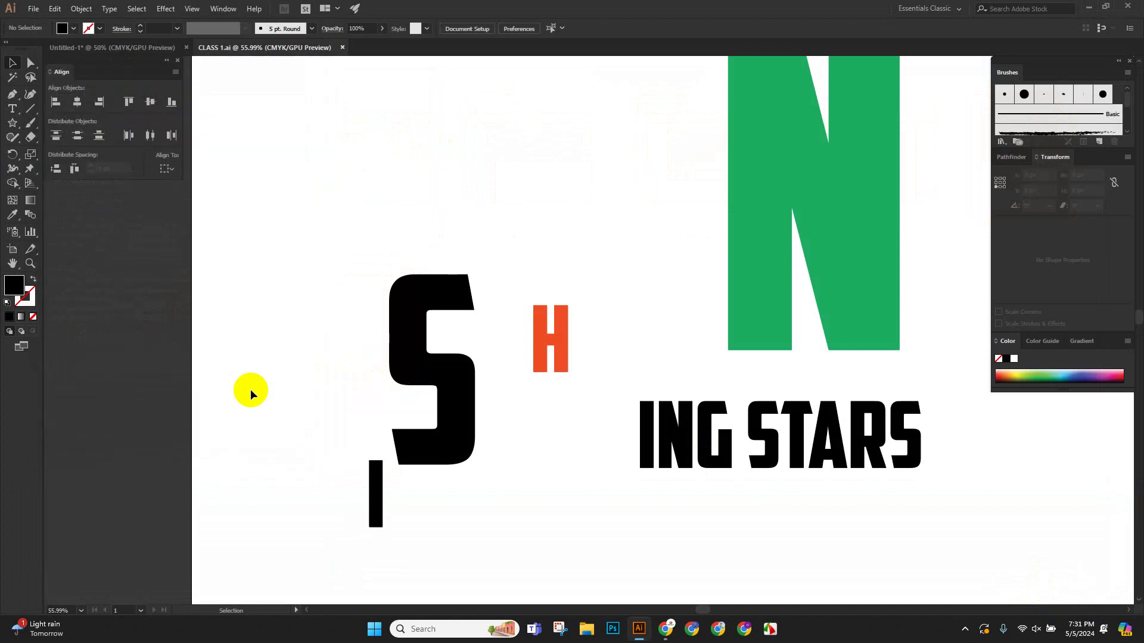